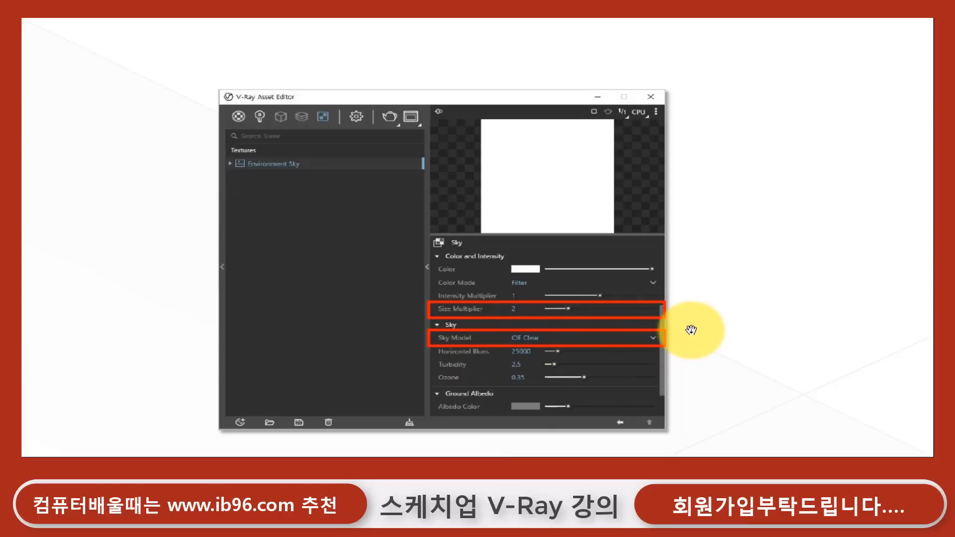
{"action": "left_click", "coordinate": [691, 331]}
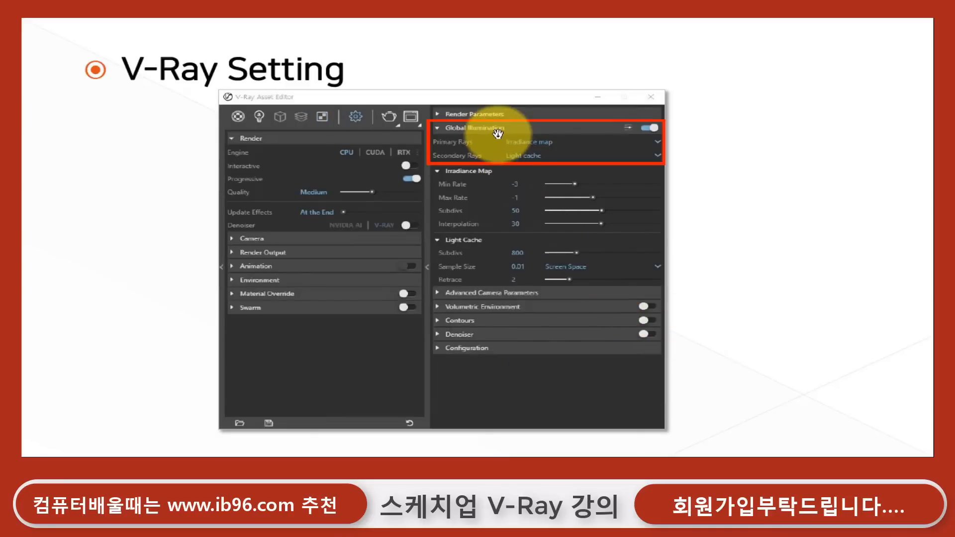
{"action": "left_click", "coordinate": [715, 288]}
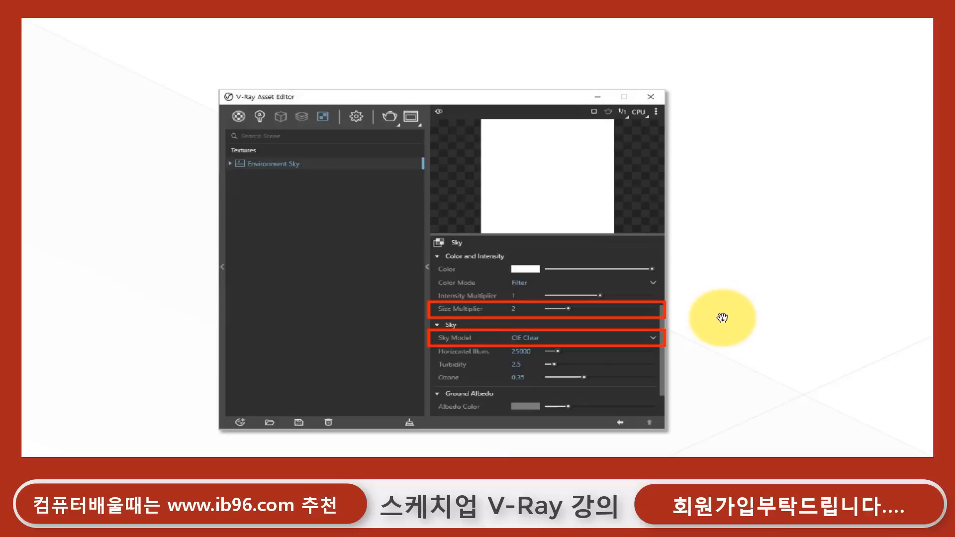
{"action": "left_click", "coordinate": [732, 306]}
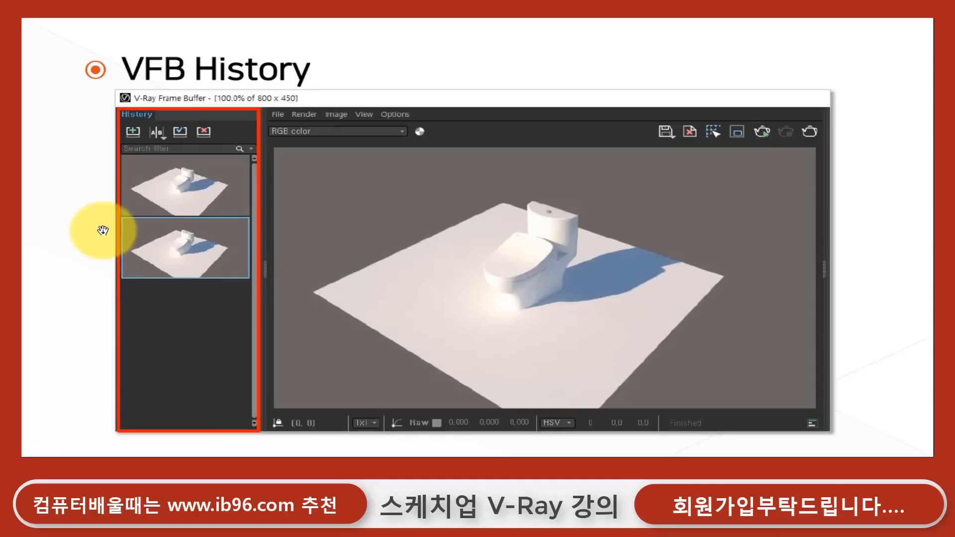
{"action": "left_click", "coordinate": [888, 277]}
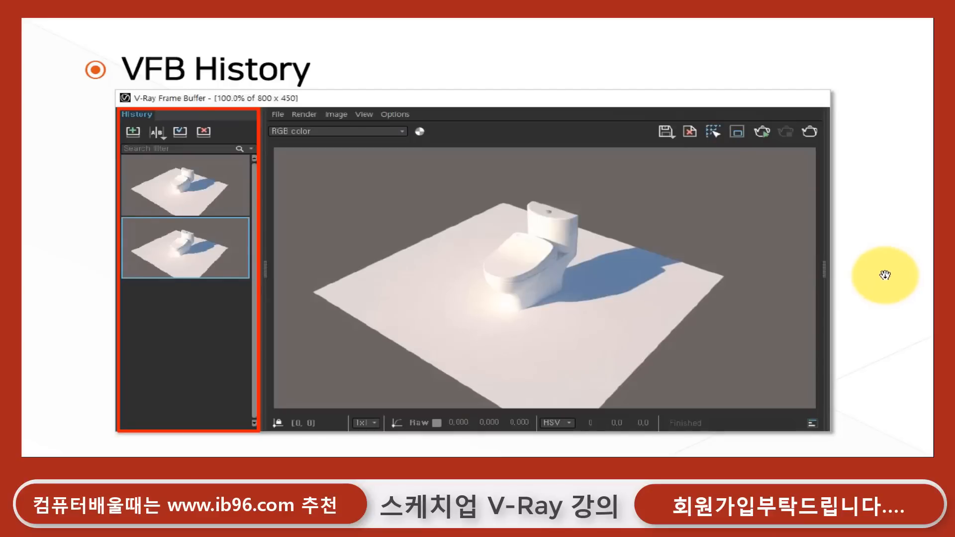
- Switch to SketchUp and start a new model from the Architectural millimetre template
{"action": "key", "text": "alt+Tab"}
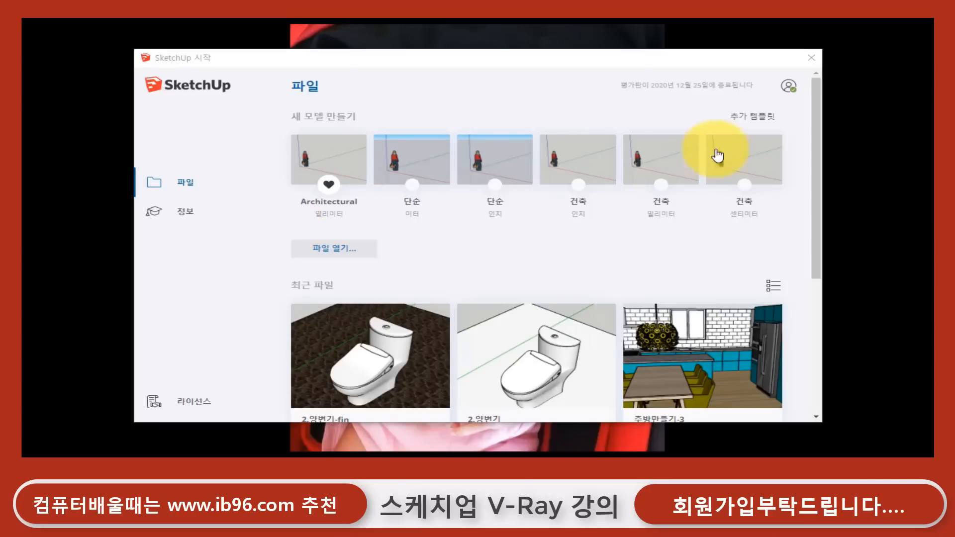
{"action": "left_click", "coordinate": [354, 164]}
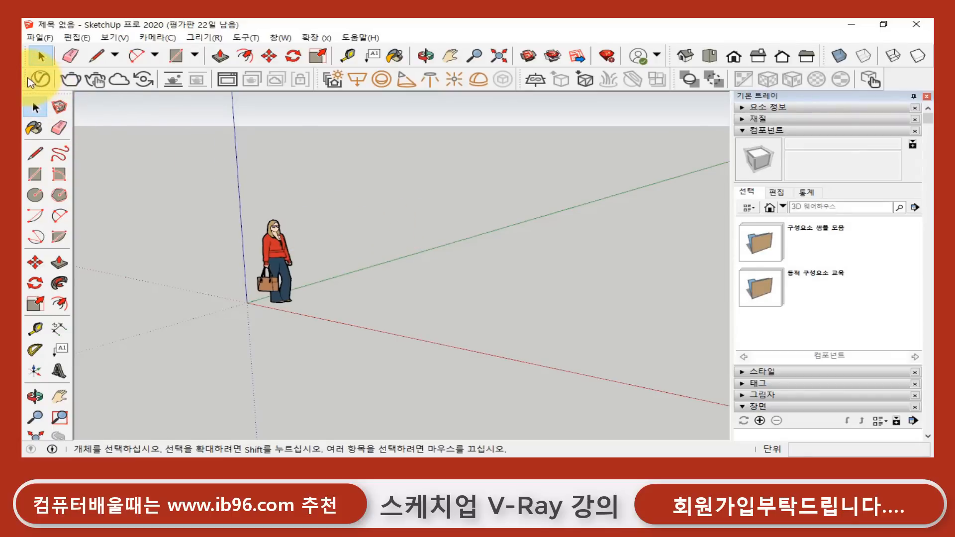
- Detach the V-Ray for SketchUp, V-Ray Lights, V-Ray Objects and V-Ray Utilities toolbars so they float over the drawing area
{"action": "mouse_move", "coordinate": [46, 94]}
{"action": "left_mouse_down"}
{"action": "mouse_move", "coordinate": [107, 97]}
{"action": "mouse_move", "coordinate": [127, 131]}
{"action": "mouse_move", "coordinate": [119, 154]}
{"action": "left_mouse_up"}
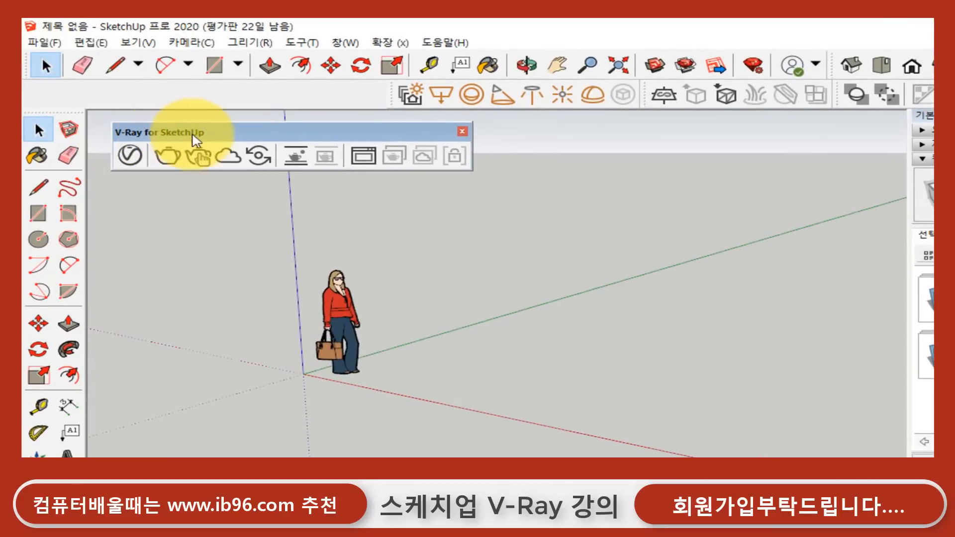
{"action": "left_click_drag", "start_coordinate": [392, 92], "coordinate": [216, 220]}
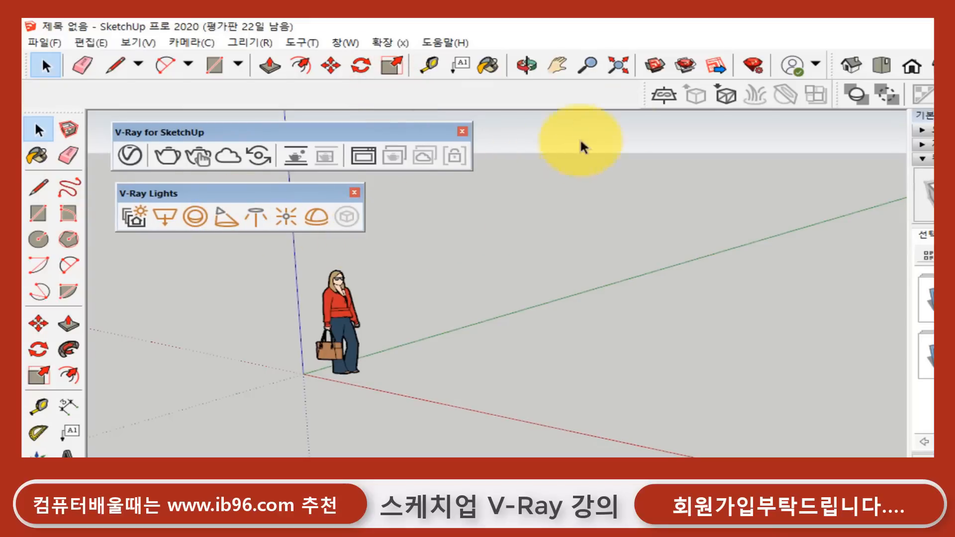
{"action": "left_click_drag", "start_coordinate": [644, 94], "coordinate": [165, 277]}
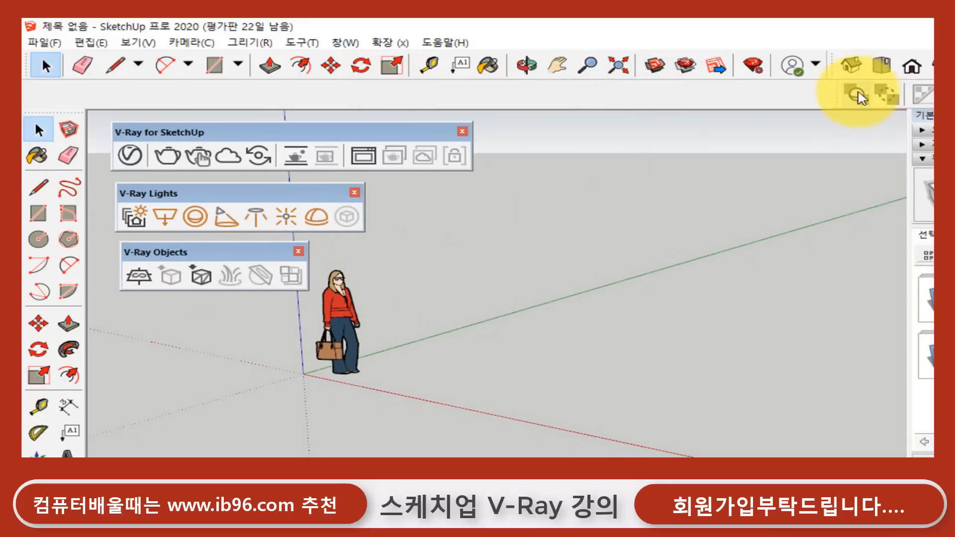
{"action": "left_click_drag", "start_coordinate": [837, 93], "coordinate": [257, 313]}
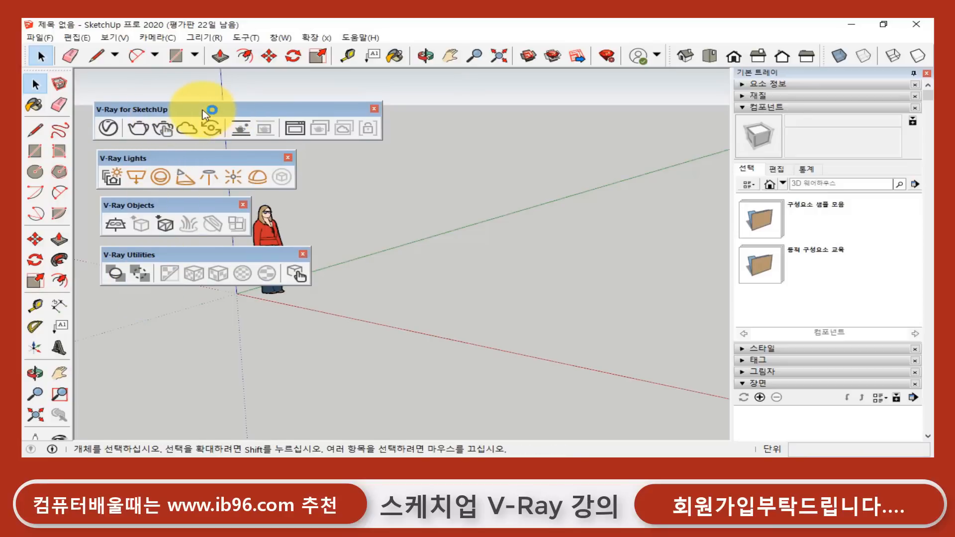
- Dock the four floating V-Ray toolbars side by side in one row beneath the standard tools
{"action": "mouse_move", "coordinate": [204, 114]}
{"action": "left_mouse_down"}
{"action": "mouse_move", "coordinate": [171, 66]}
{"action": "mouse_move", "coordinate": [150, 65]}
{"action": "left_mouse_up"}
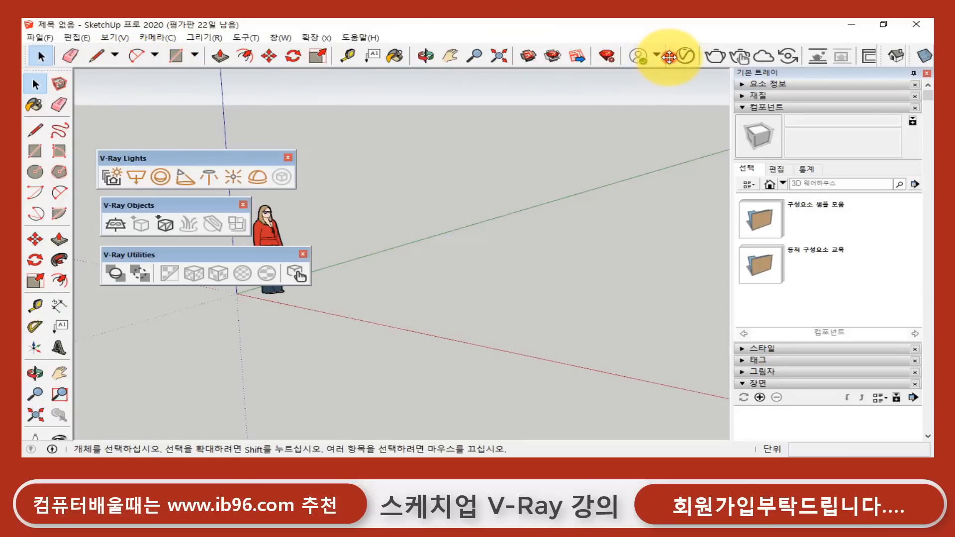
{"action": "left_click_drag", "start_coordinate": [669, 50], "coordinate": [27, 83]}
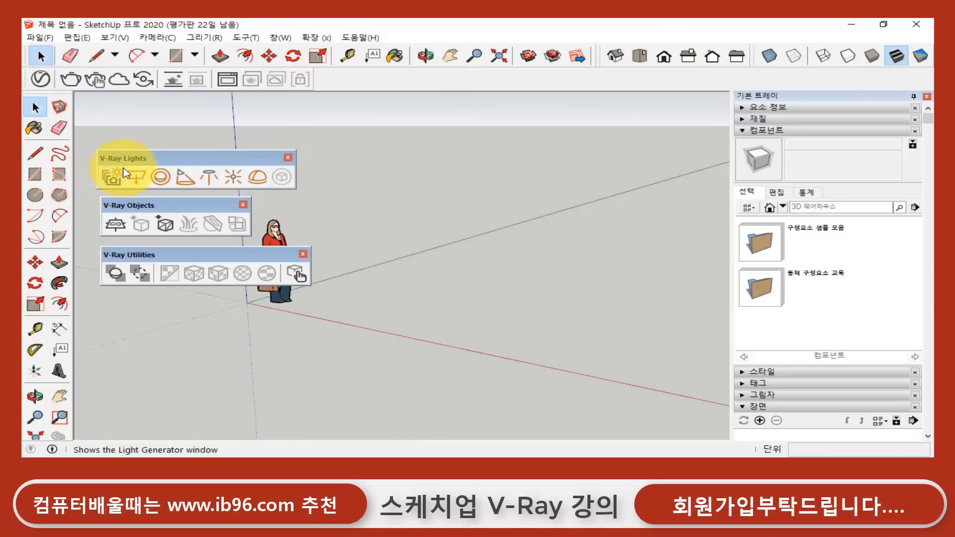
{"action": "left_click_drag", "start_coordinate": [128, 160], "coordinate": [333, 76]}
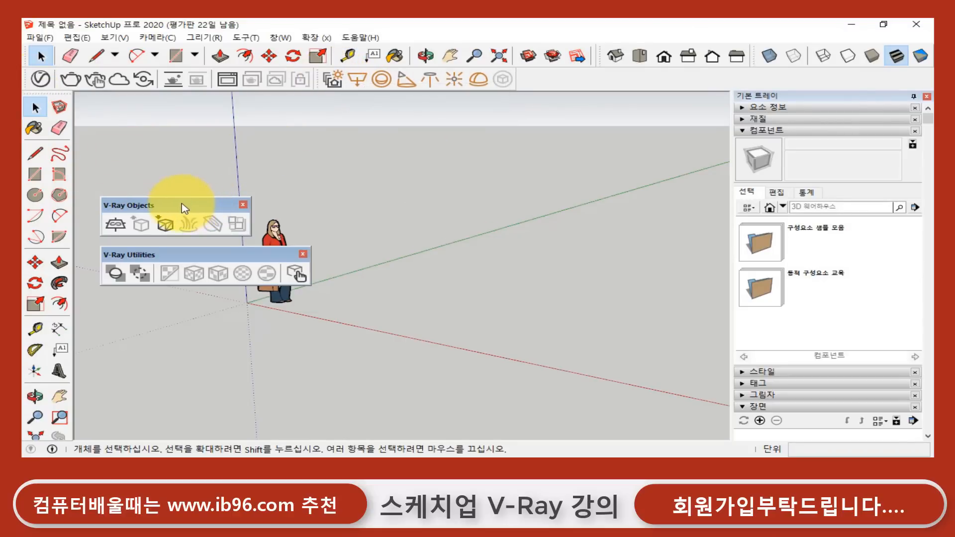
{"action": "left_click_drag", "start_coordinate": [188, 205], "coordinate": [577, 76]}
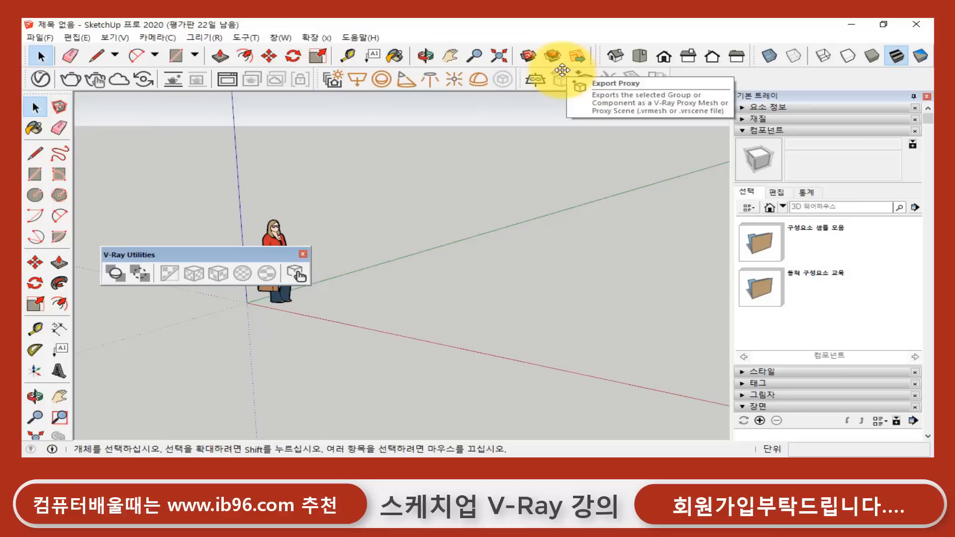
{"action": "left_click_drag", "start_coordinate": [193, 257], "coordinate": [708, 70]}
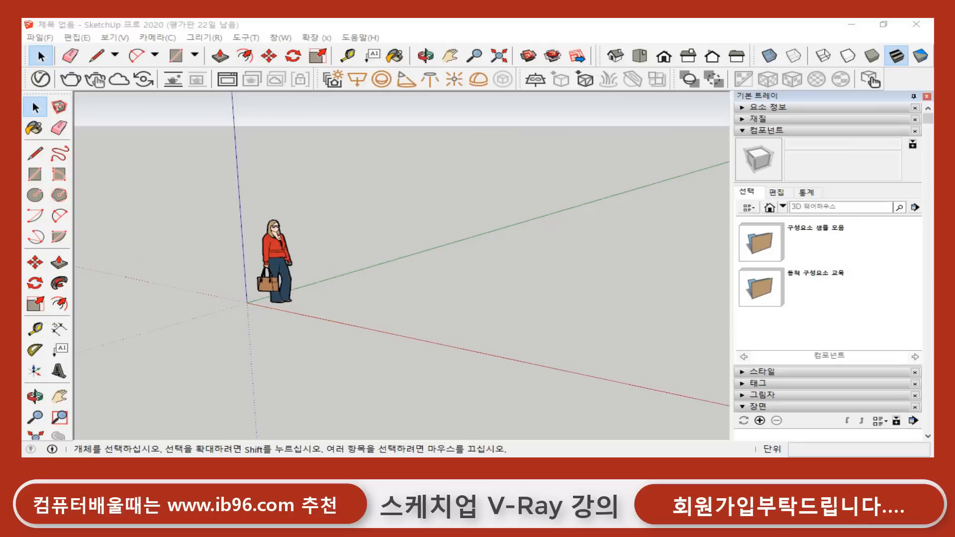
- Open the V-Ray Asset Editor, bring it fully into view and expand its material library and asset parameter panes
{"action": "left_click", "coordinate": [400, 160]}
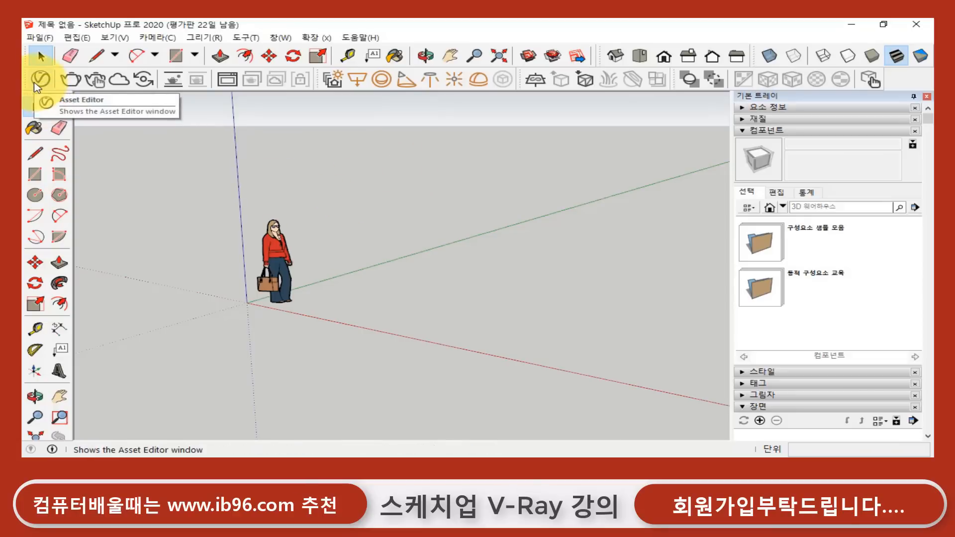
{"action": "left_click", "coordinate": [40, 80]}
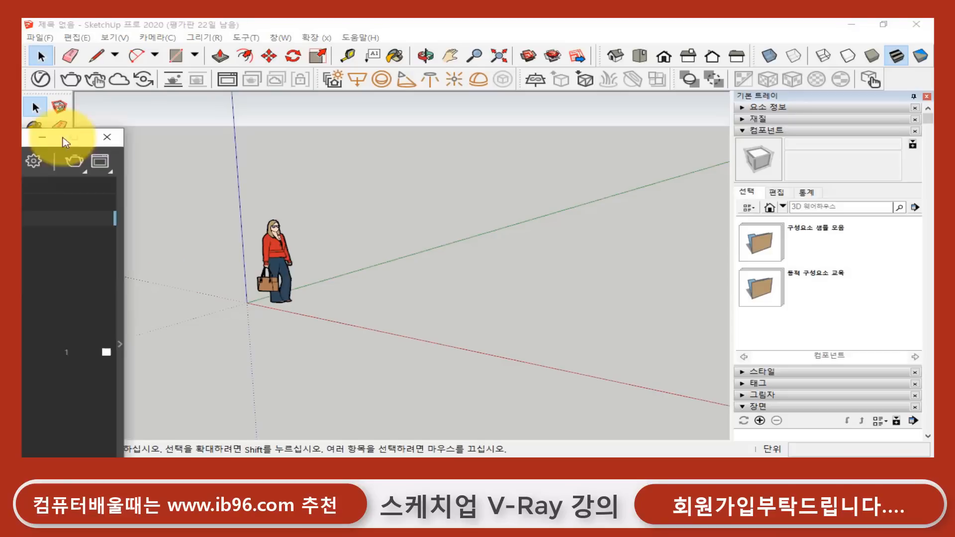
{"action": "left_click_drag", "start_coordinate": [75, 134], "coordinate": [456, 42]}
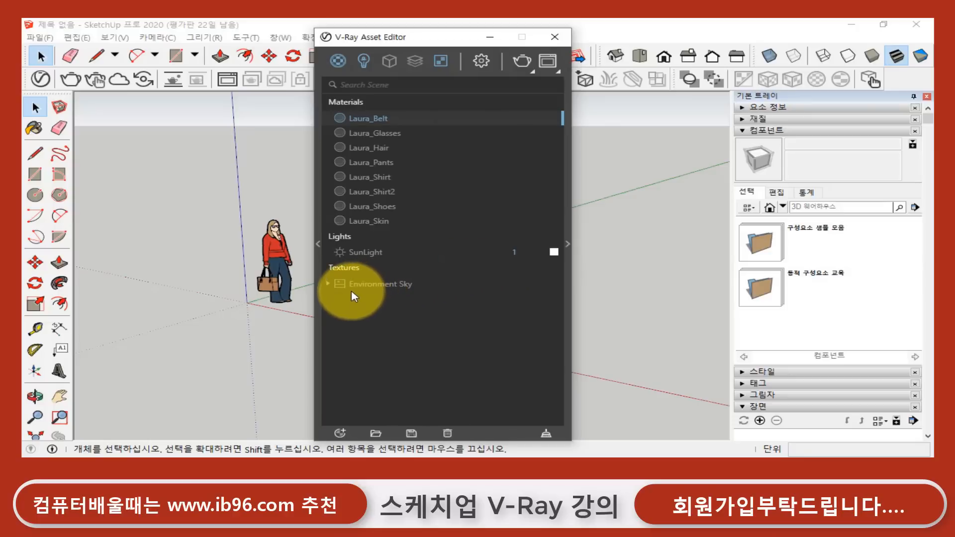
{"action": "left_click", "coordinate": [318, 246]}
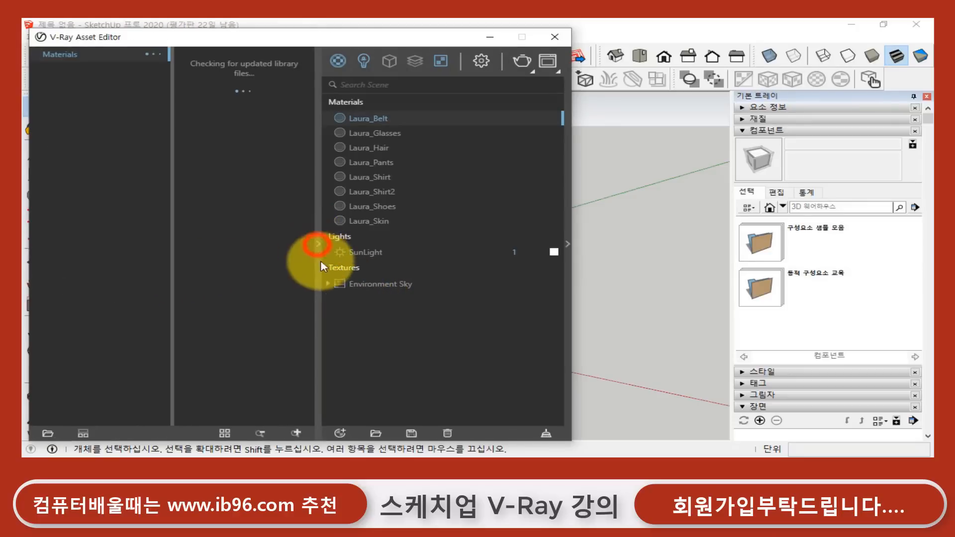
{"action": "left_click", "coordinate": [569, 244]}
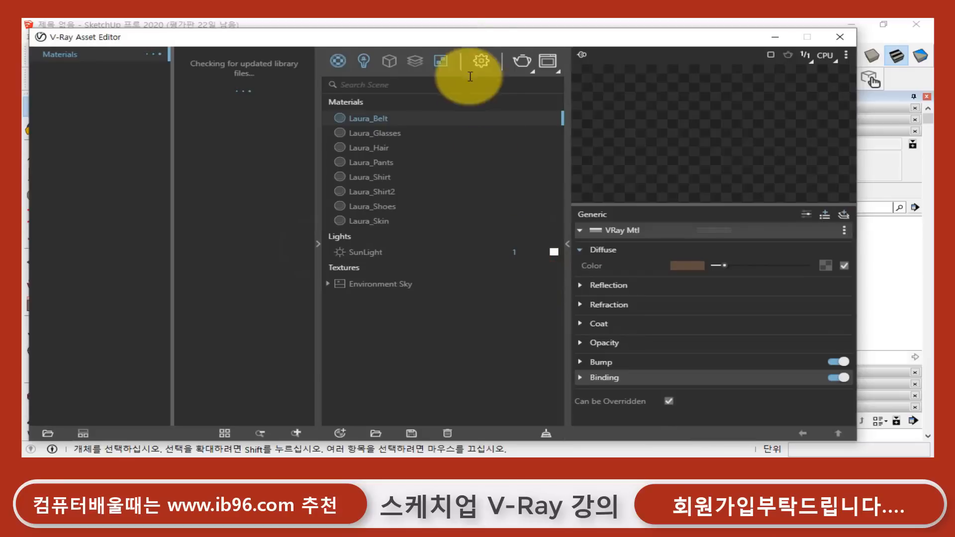
{"action": "left_click_drag", "start_coordinate": [441, 39], "coordinate": [474, 41]}
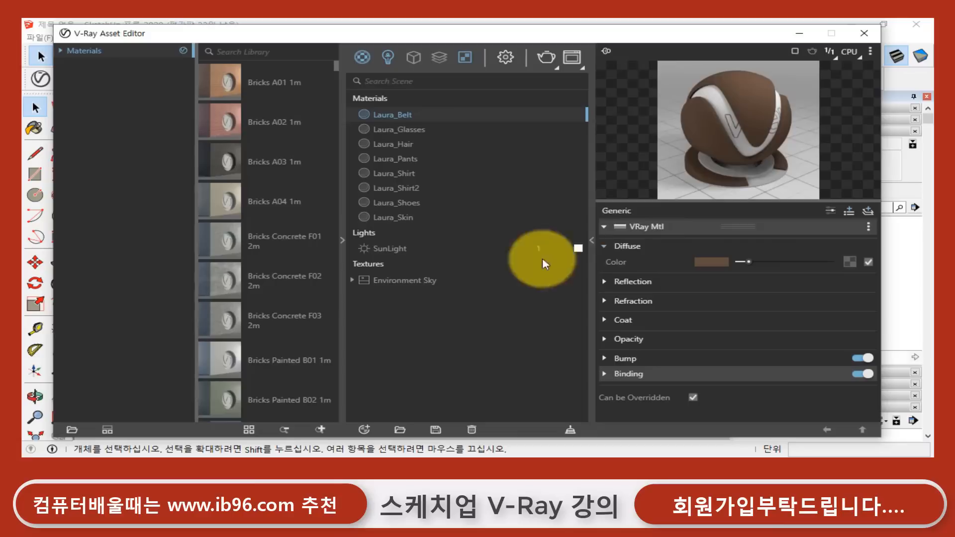
- Inspect the Laura_Glasses, Laura_Hair, Laura_Pants and Laura_Shirt materials, and collapse the library and parameter panes
{"action": "left_click", "coordinate": [378, 130]}
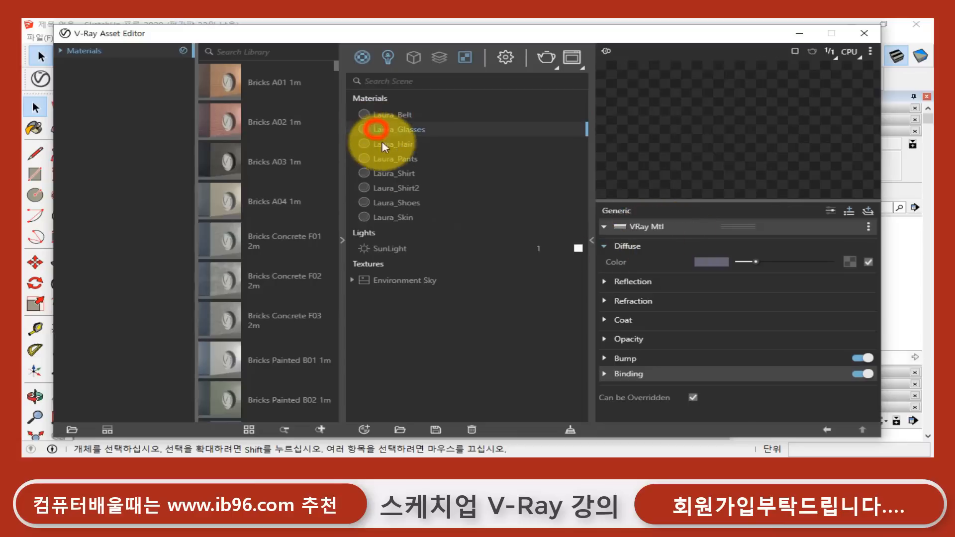
{"action": "left_click", "coordinate": [411, 144]}
{"action": "left_click", "coordinate": [404, 159]}
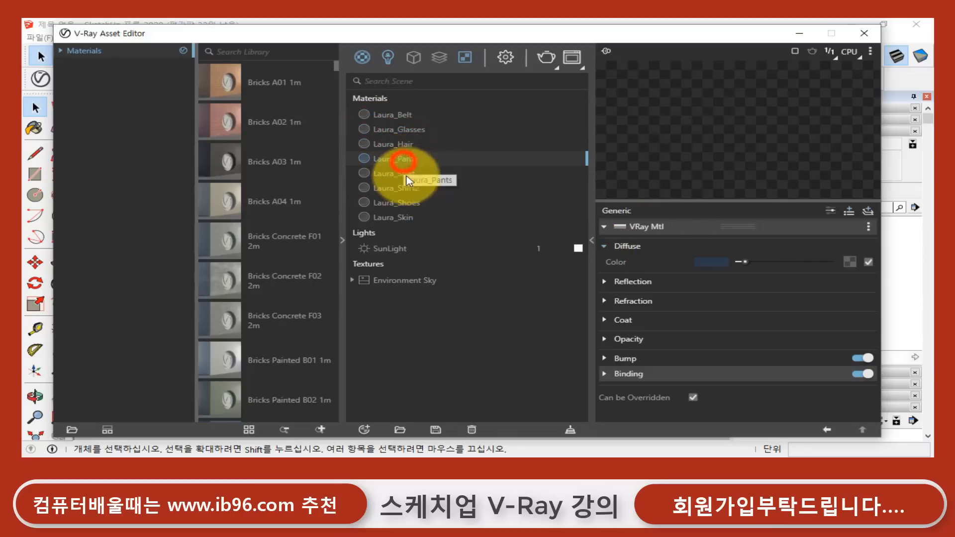
{"action": "left_click", "coordinate": [406, 174]}
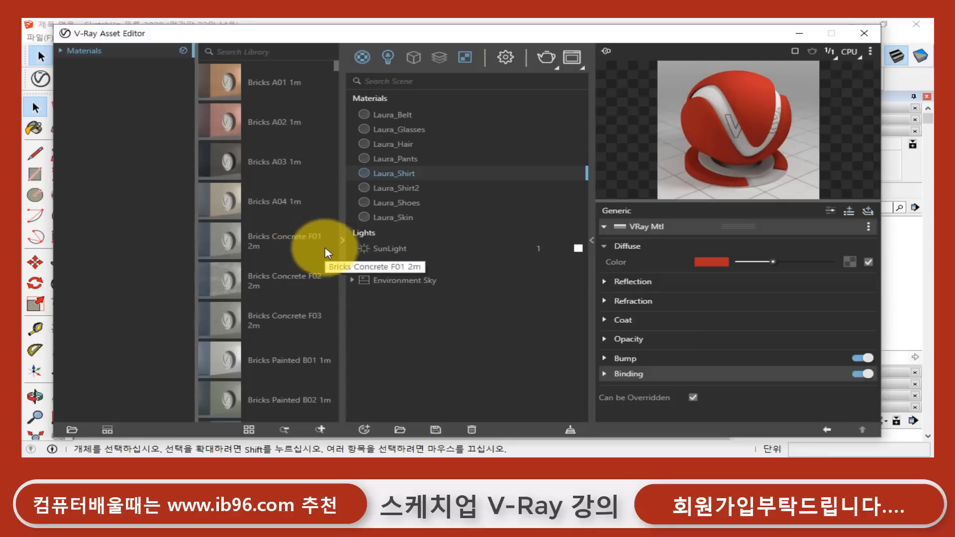
{"action": "left_click_drag", "start_coordinate": [330, 249], "coordinate": [591, 242]}
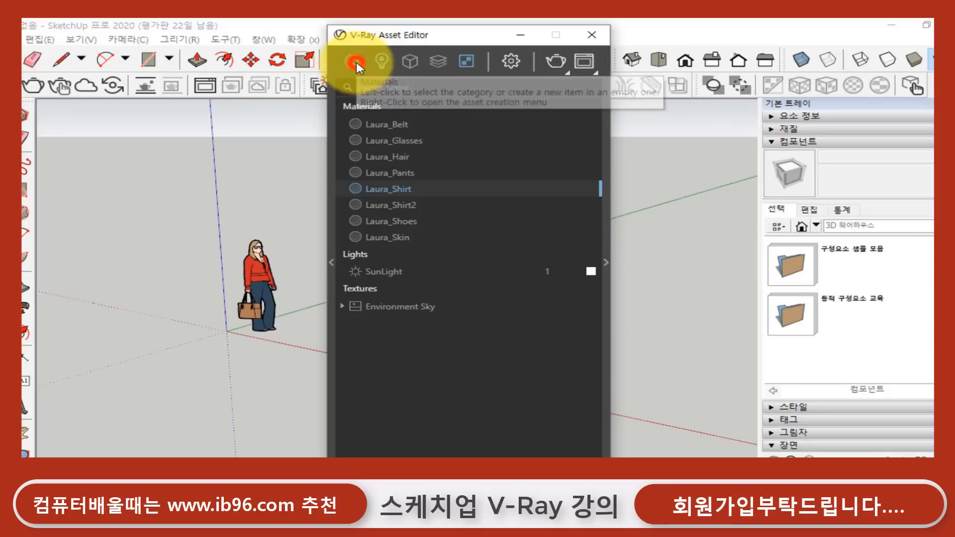
- Review the Asset Editor's materials, lights, geometry types, render elements, textures and render settings one category at a time
{"action": "left_click", "coordinate": [353, 60]}
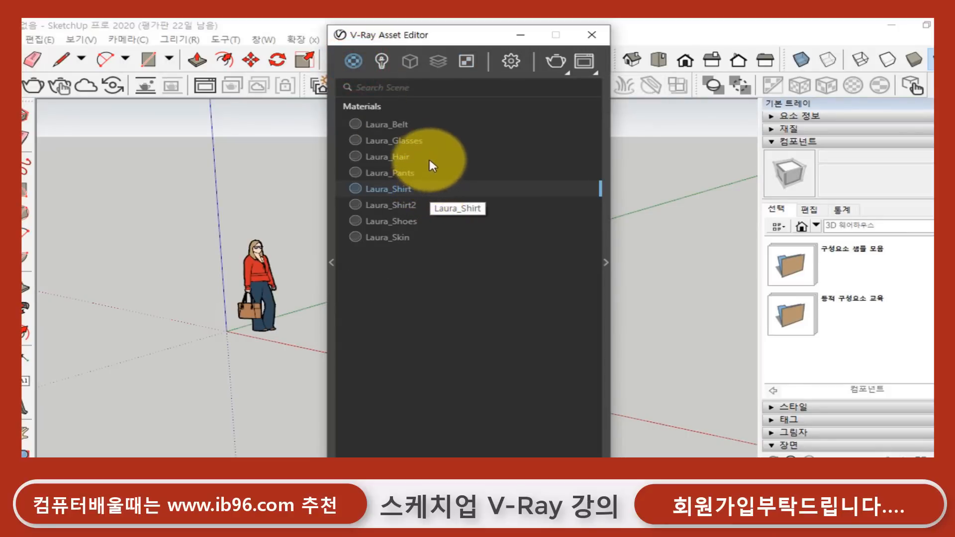
{"action": "left_click", "coordinate": [382, 62]}
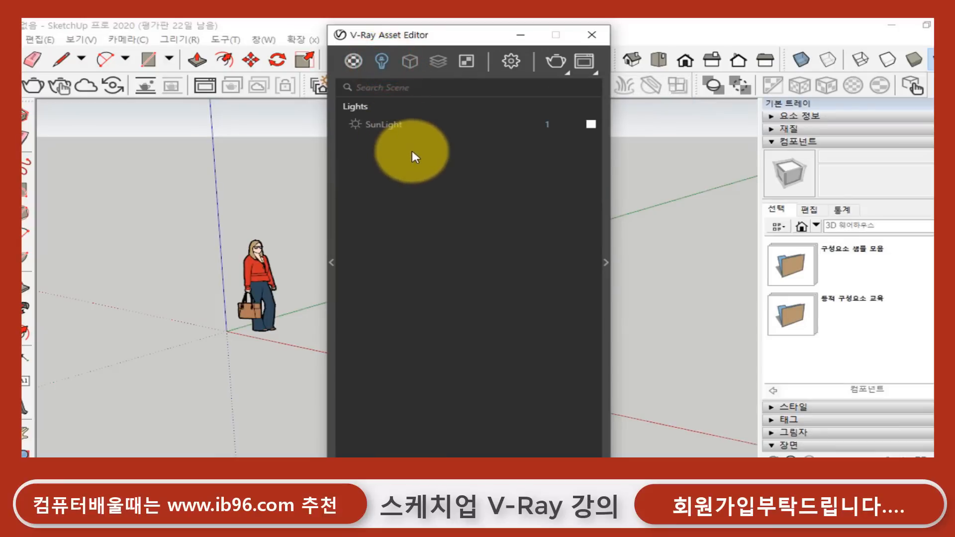
{"action": "right_click", "coordinate": [410, 63]}
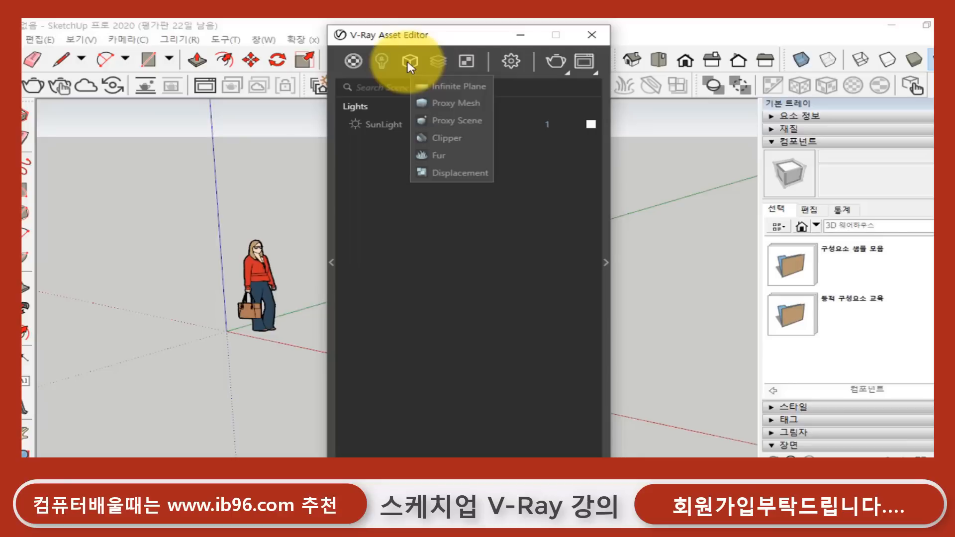
{"action": "left_click", "coordinate": [369, 218]}
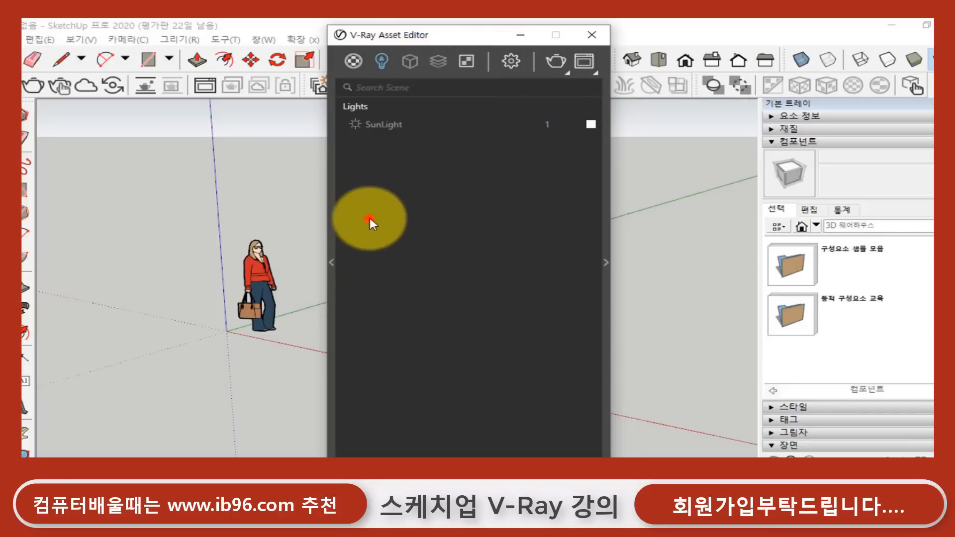
{"action": "left_click", "coordinate": [443, 65]}
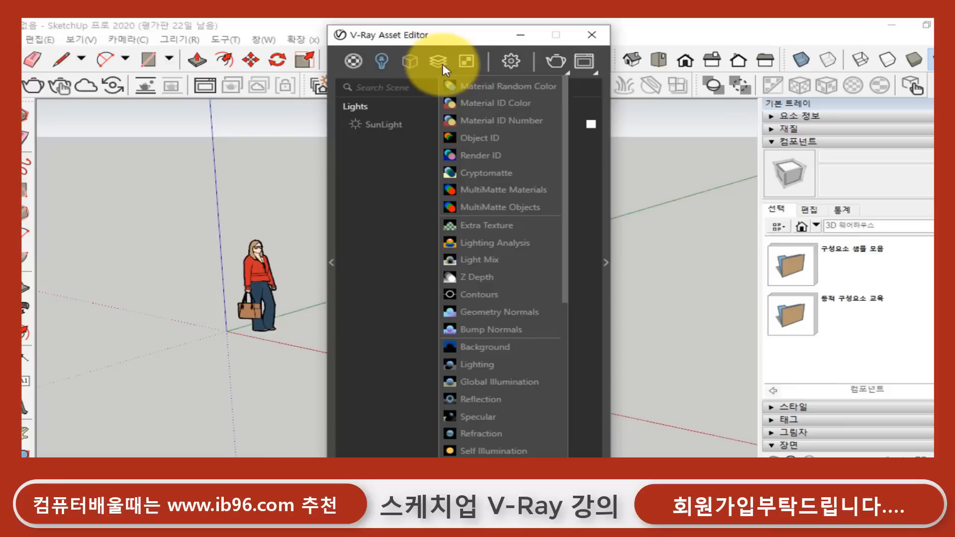
{"action": "left_click", "coordinate": [395, 178]}
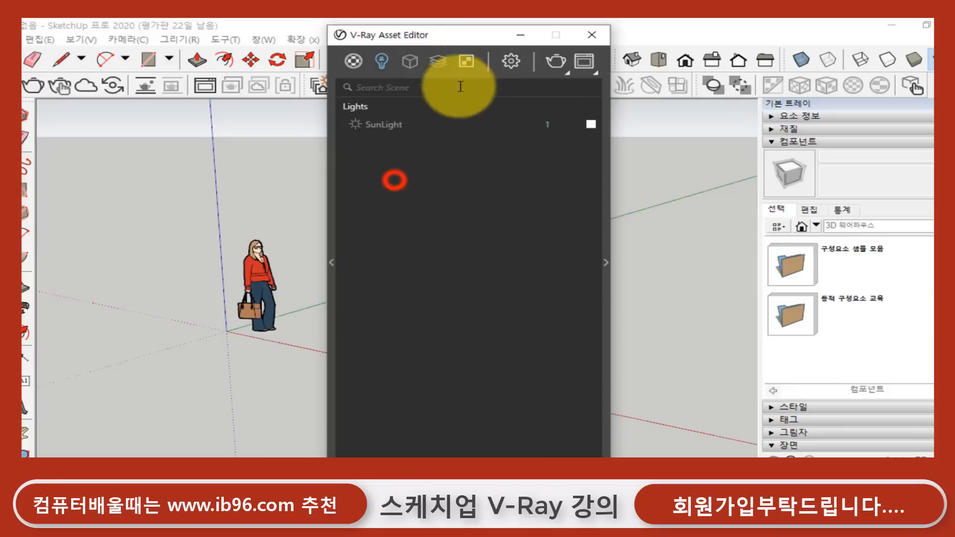
{"action": "left_click", "coordinate": [465, 61]}
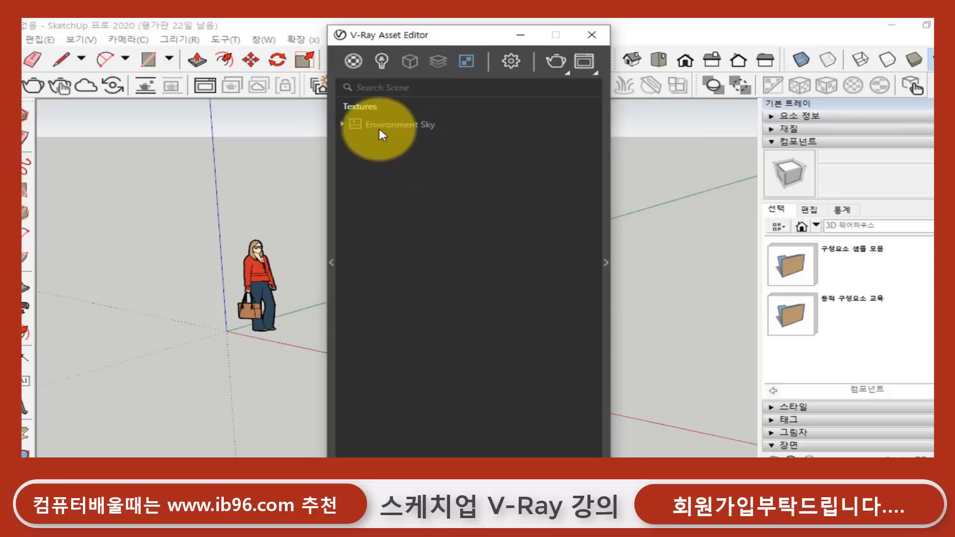
{"action": "left_click", "coordinate": [512, 62]}
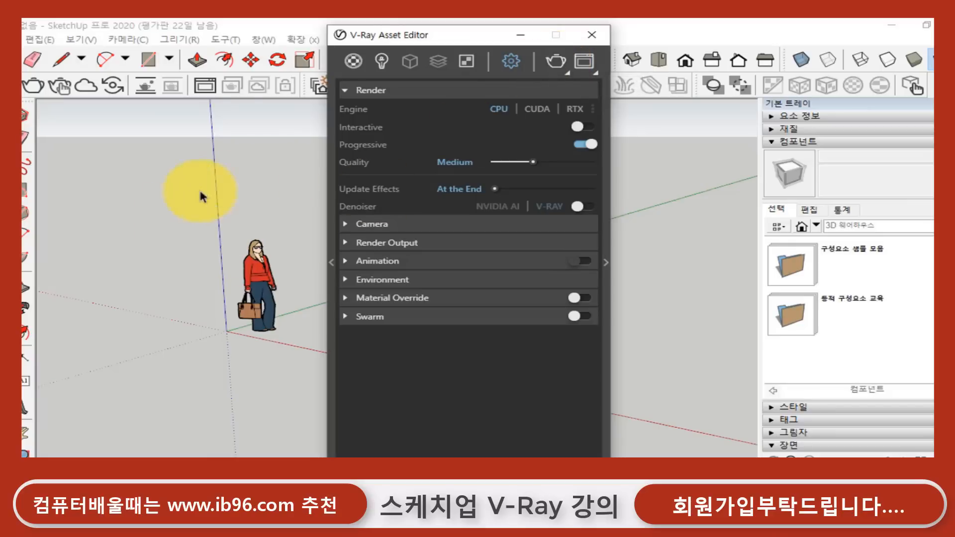
- Render the current view with V-Ray and move the Frame Buffer window up so the whole image is visible
{"action": "left_click", "coordinate": [556, 62]}
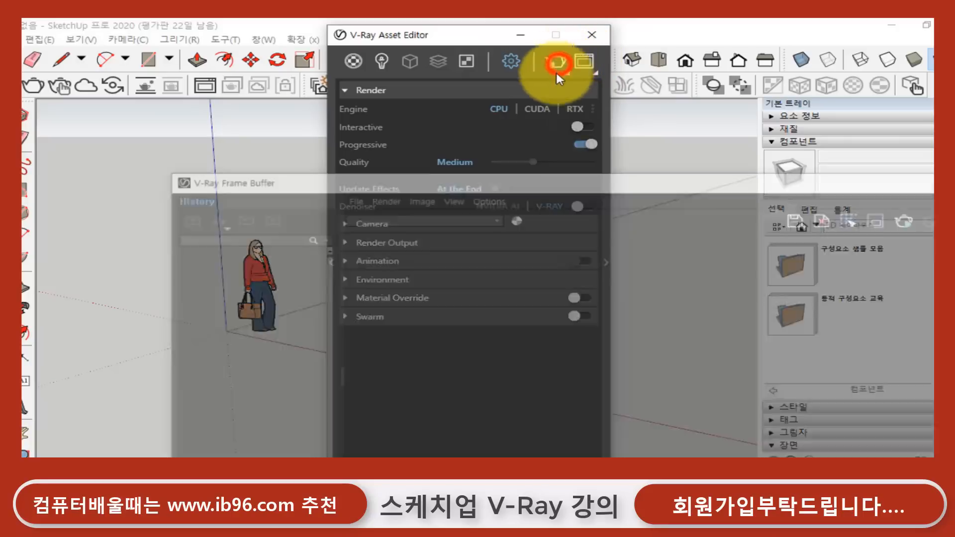
{"action": "left_click_drag", "start_coordinate": [553, 190], "coordinate": [530, 60]}
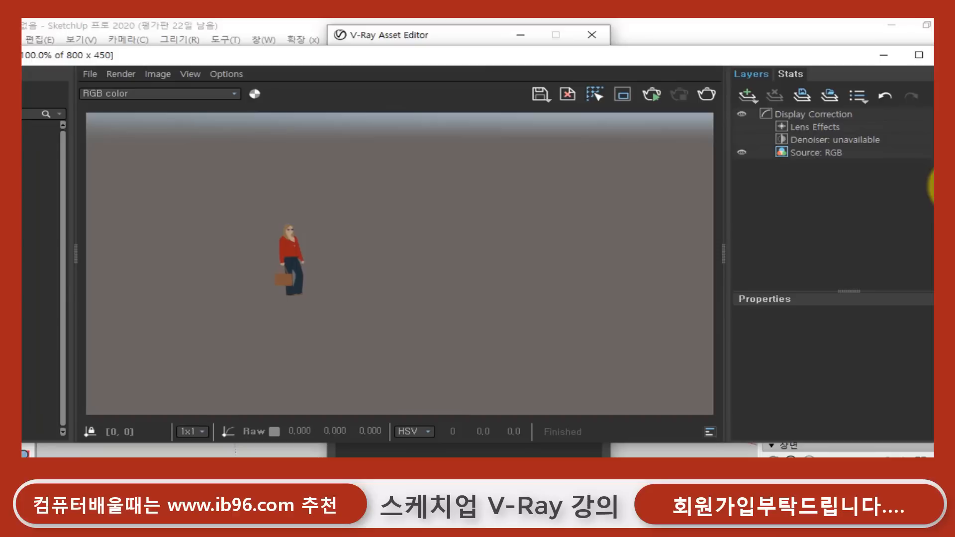
- Narrow and reposition the V-Ray Frame Buffer window, and widen it again on both sides
{"action": "left_click_drag", "start_coordinate": [934, 181], "coordinate": [813, 189]}
{"action": "left_click_drag", "start_coordinate": [453, 62], "coordinate": [567, 65]}
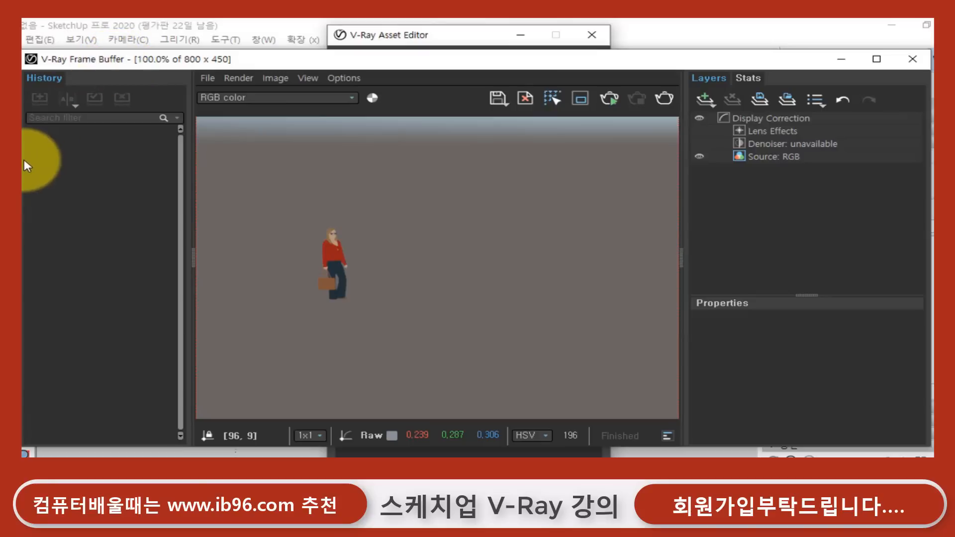
{"action": "left_click_drag", "start_coordinate": [21, 161], "coordinate": [0, 160]}
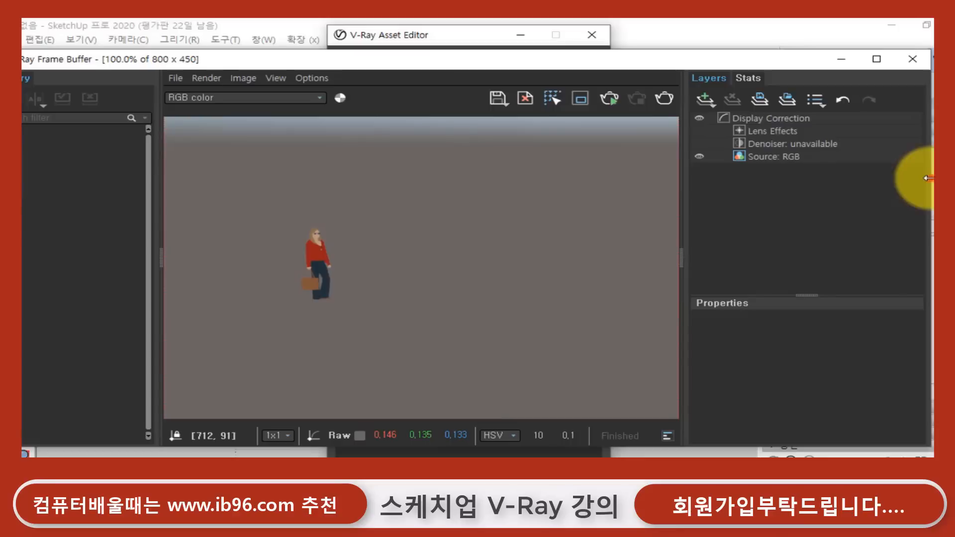
{"action": "left_click_drag", "start_coordinate": [929, 180], "coordinate": [946, 178]}
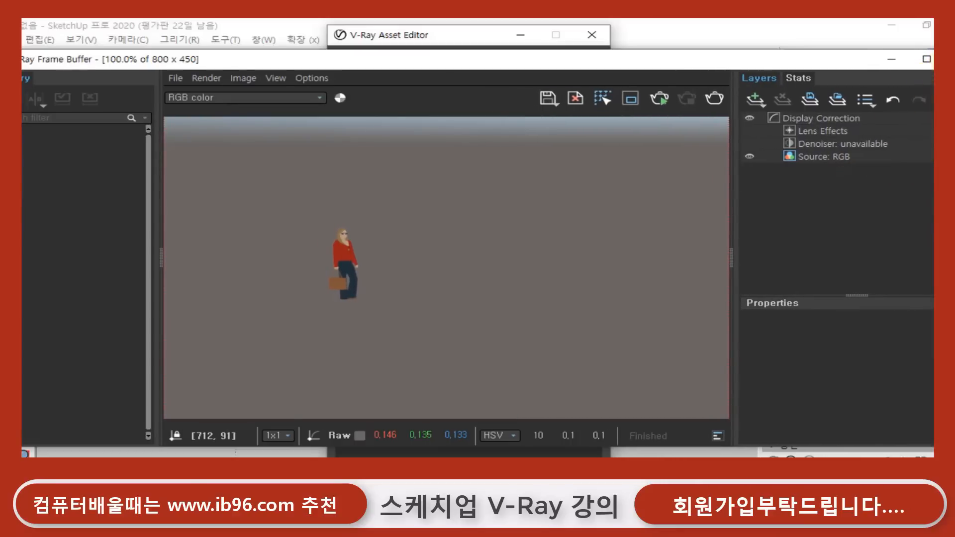
- Minimize the Frame Buffer, bring it back from the Asset Editor, and close both windows
{"action": "left_click", "coordinate": [892, 59]}
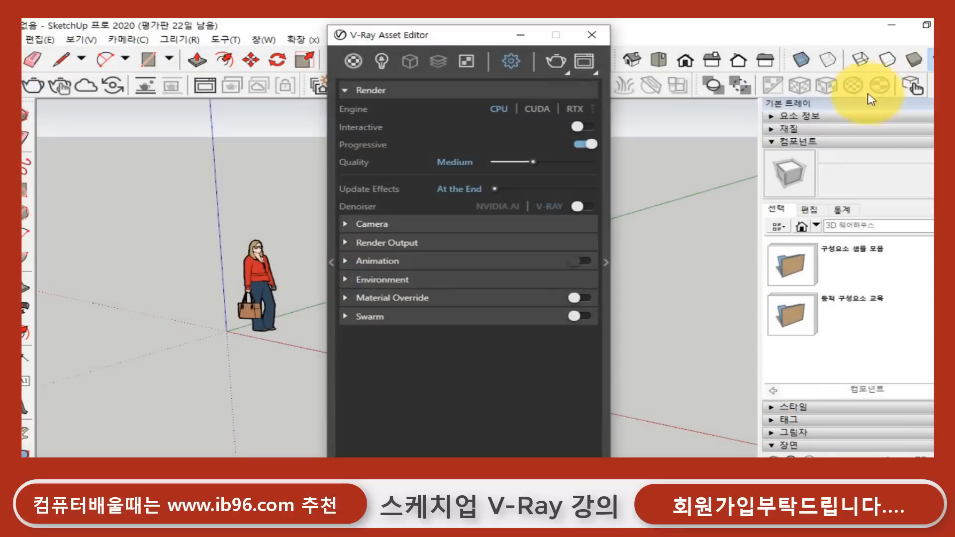
{"action": "left_click", "coordinate": [585, 63]}
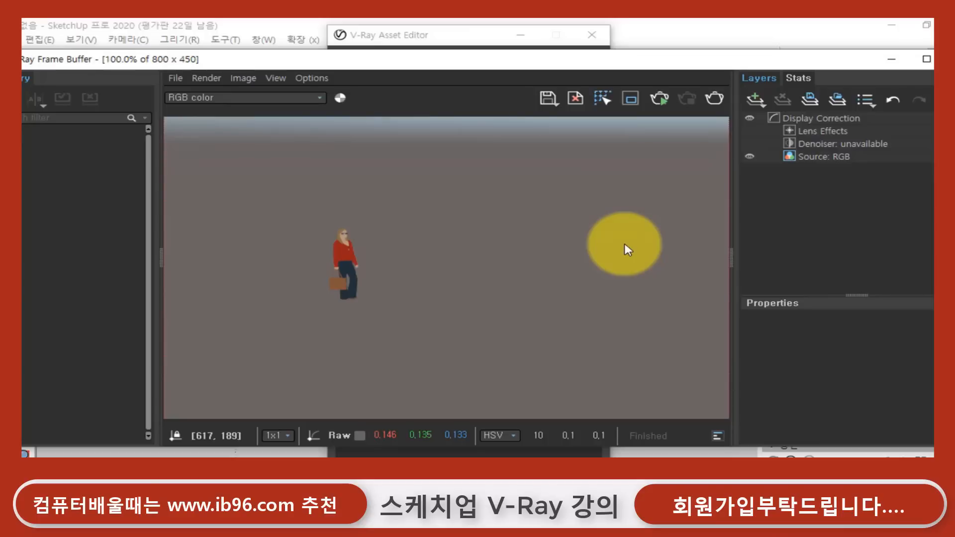
{"action": "left_click", "coordinate": [945, 59]}
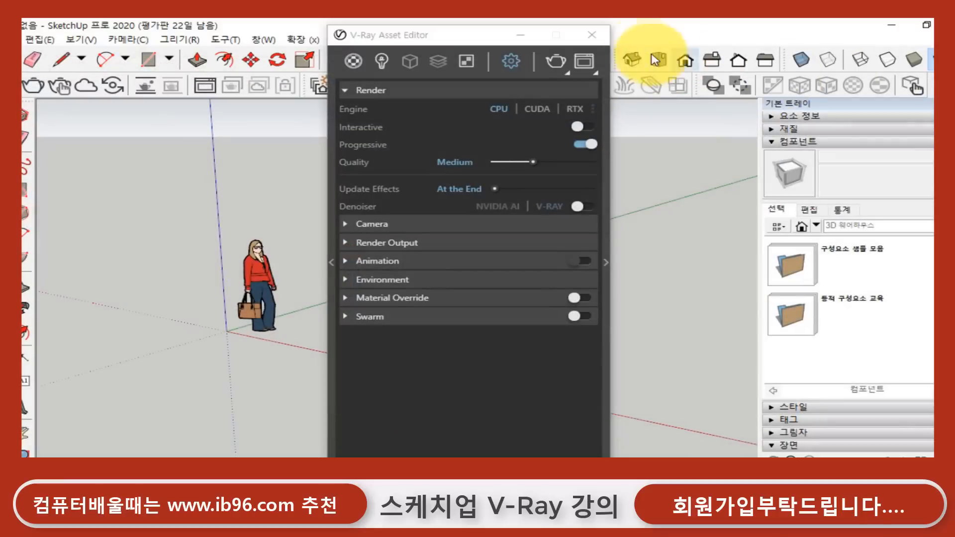
{"action": "left_click", "coordinate": [592, 34]}
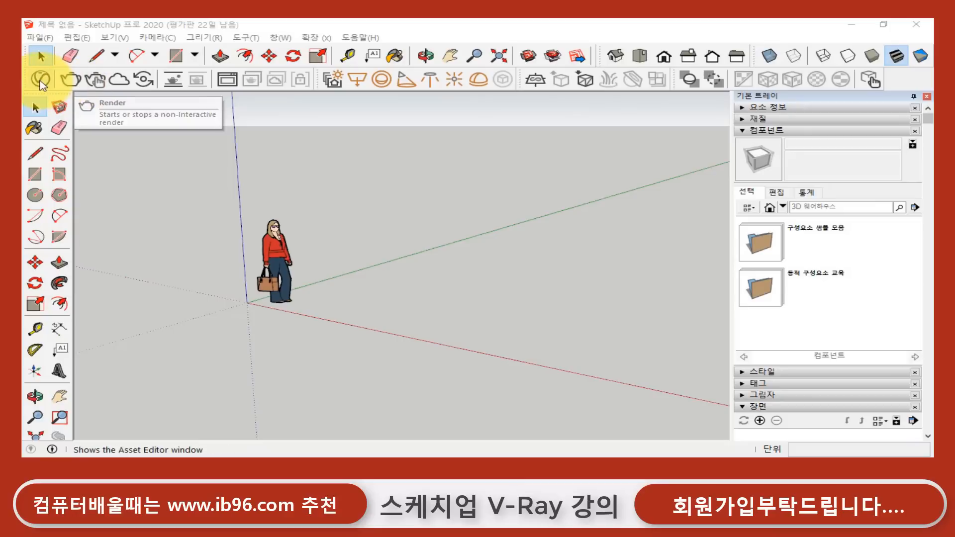
- Look at the render commands in the Asset Editor, and render the current view with V-Ray directly from the modeling window
{"action": "left_click", "coordinate": [41, 78]}
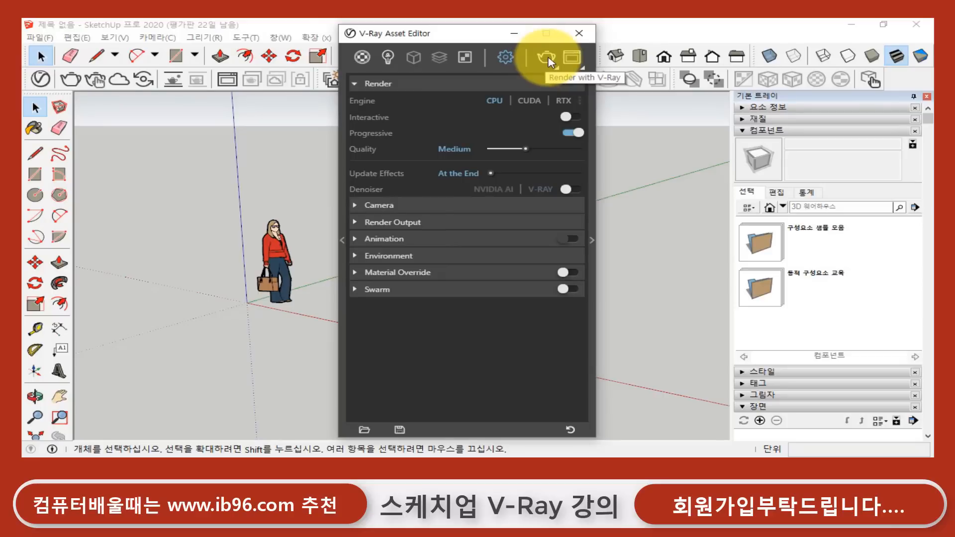
{"action": "left_click", "coordinate": [578, 34]}
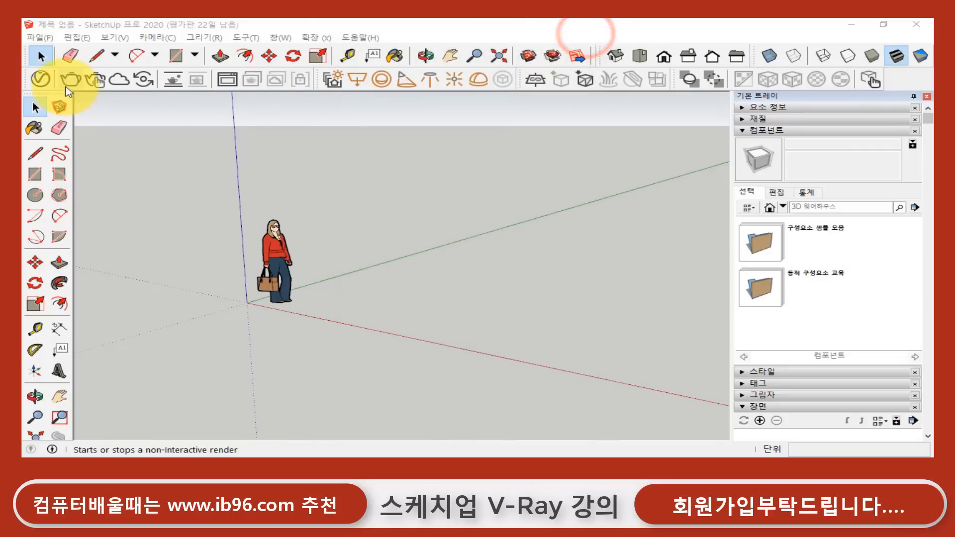
{"action": "left_click", "coordinate": [71, 80]}
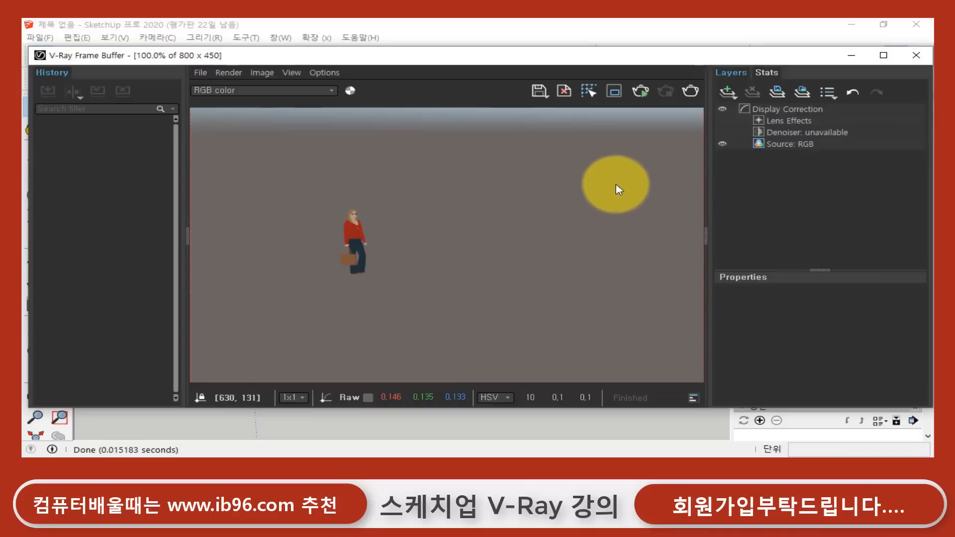
{"action": "left_click", "coordinate": [916, 55]}
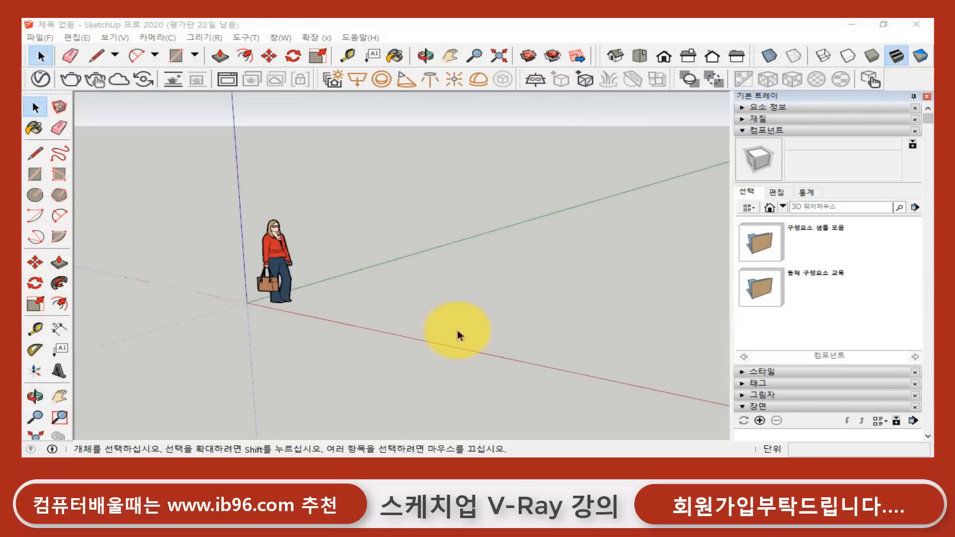
{"action": "left_click", "coordinate": [506, 302]}
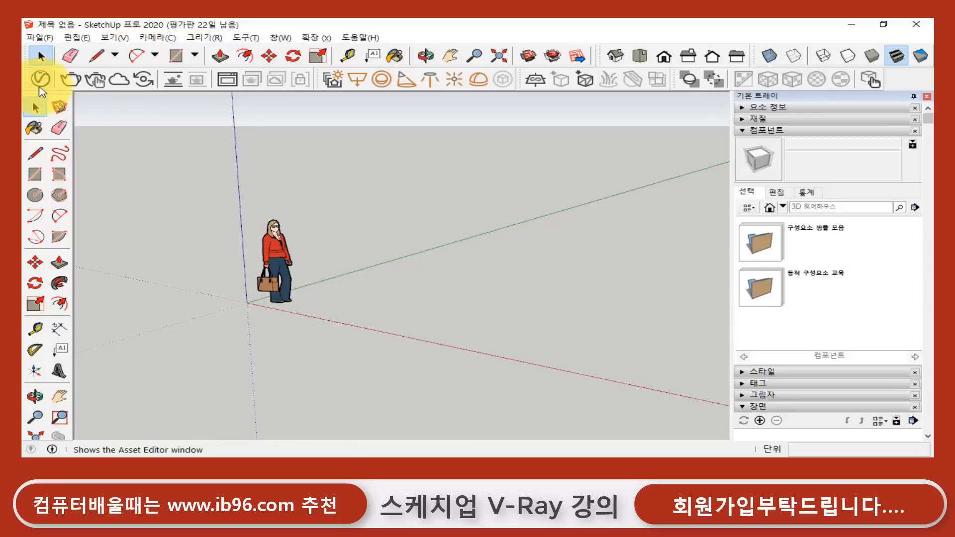
- Reopen the Asset Editor and compare its materials, lights and render settings categories
{"action": "left_click", "coordinate": [45, 87]}
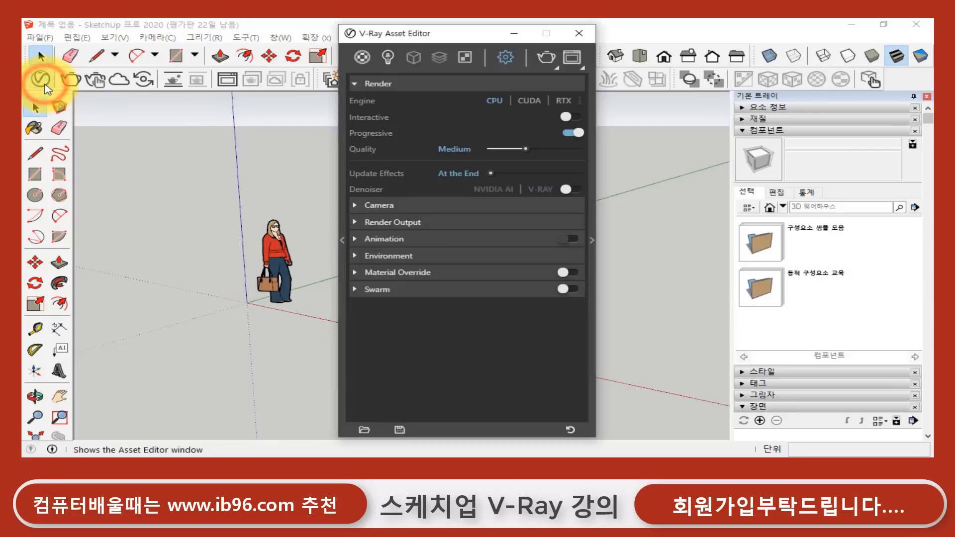
{"action": "left_click", "coordinate": [506, 57]}
{"action": "left_click", "coordinate": [362, 57]}
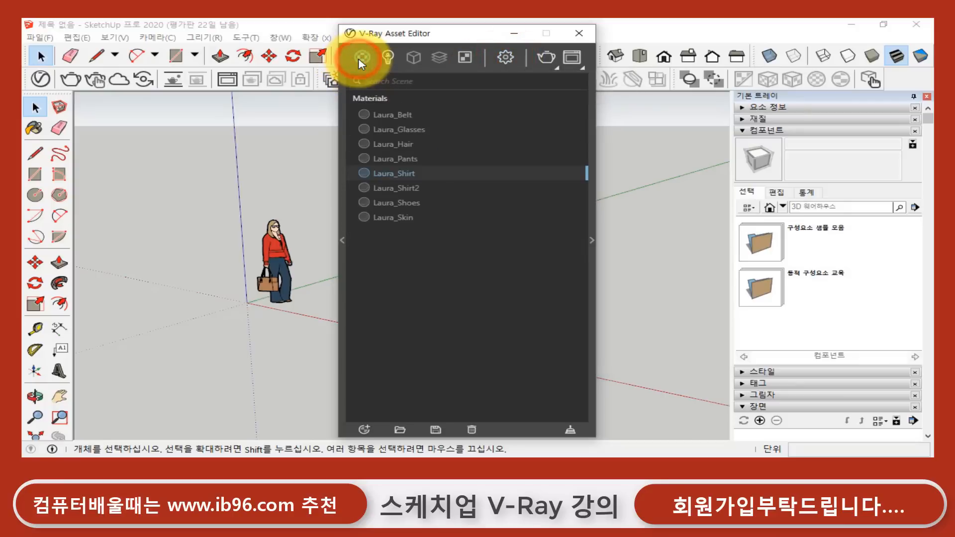
{"action": "left_click", "coordinate": [386, 59]}
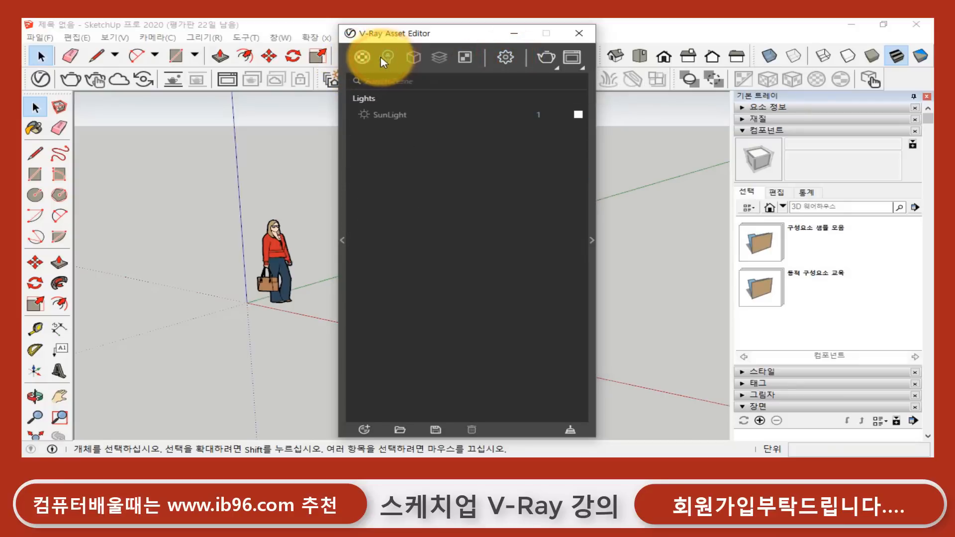
{"action": "left_click", "coordinate": [364, 58]}
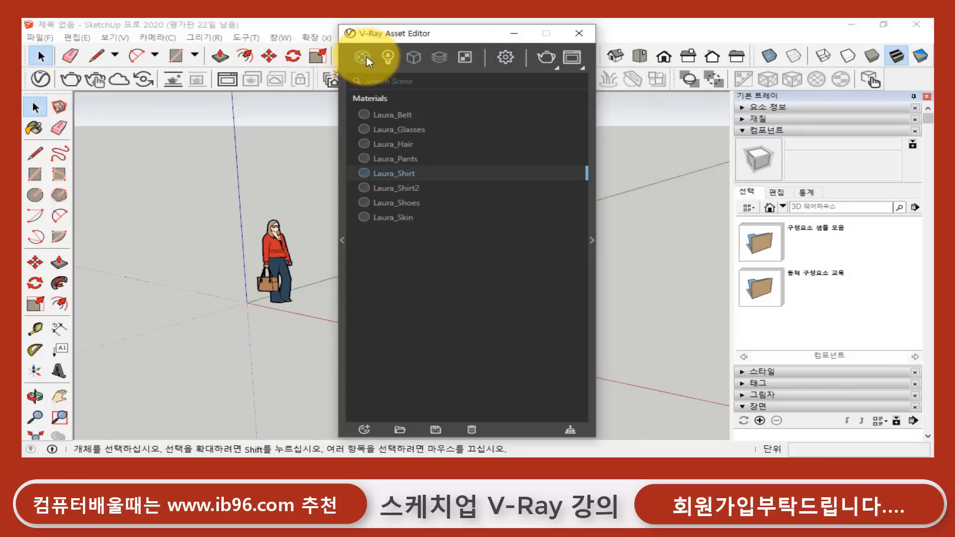
{"action": "left_click", "coordinate": [505, 58]}
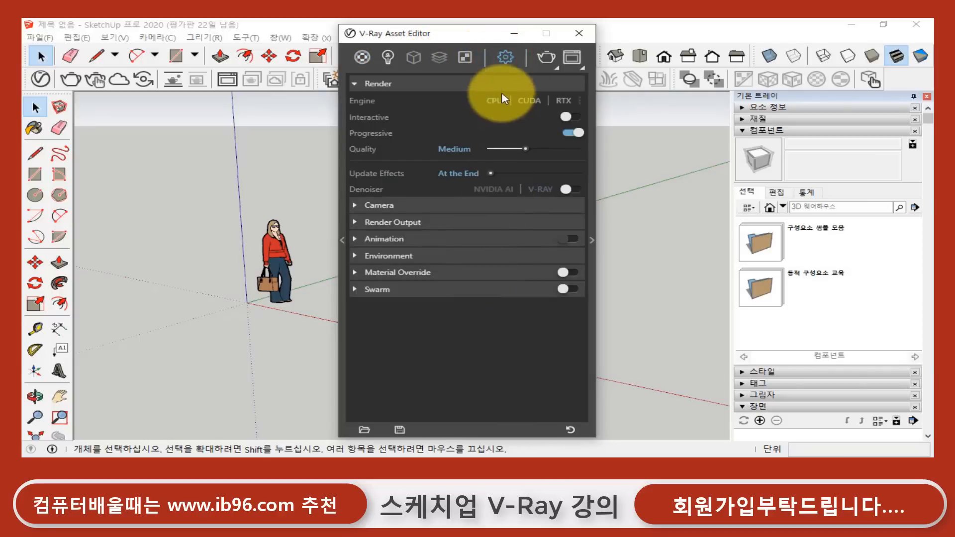
{"action": "left_click", "coordinate": [504, 58]}
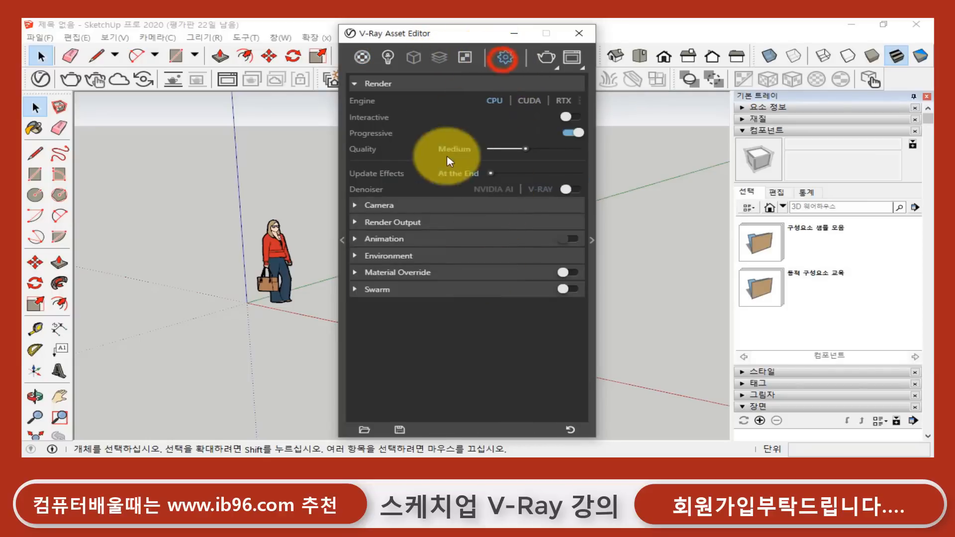
- Show the Render Parameters beside the render settings, with the material library hidden, Quality collapsed and Global Illumination expanded
{"action": "left_click", "coordinate": [342, 240]}
{"action": "left_click", "coordinate": [591, 240]}
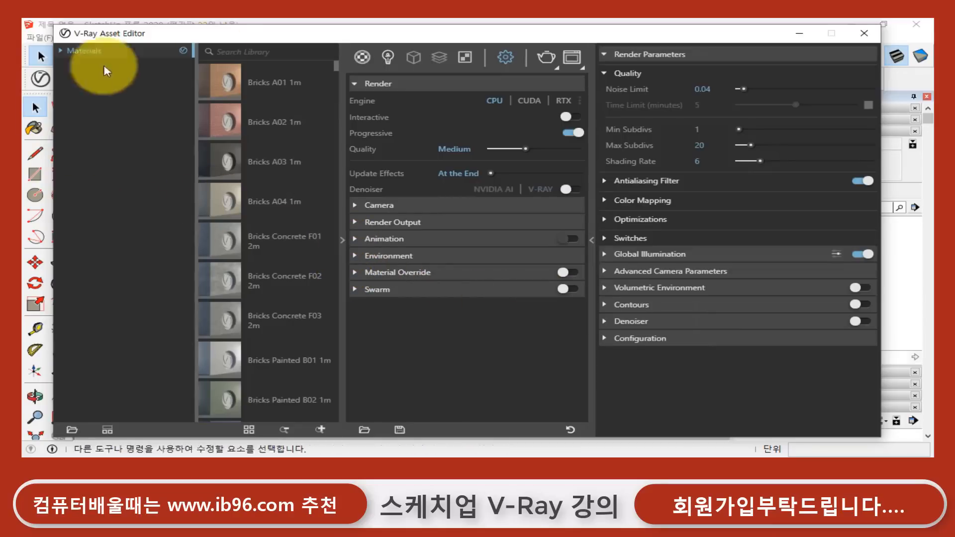
{"action": "left_click", "coordinate": [342, 240]}
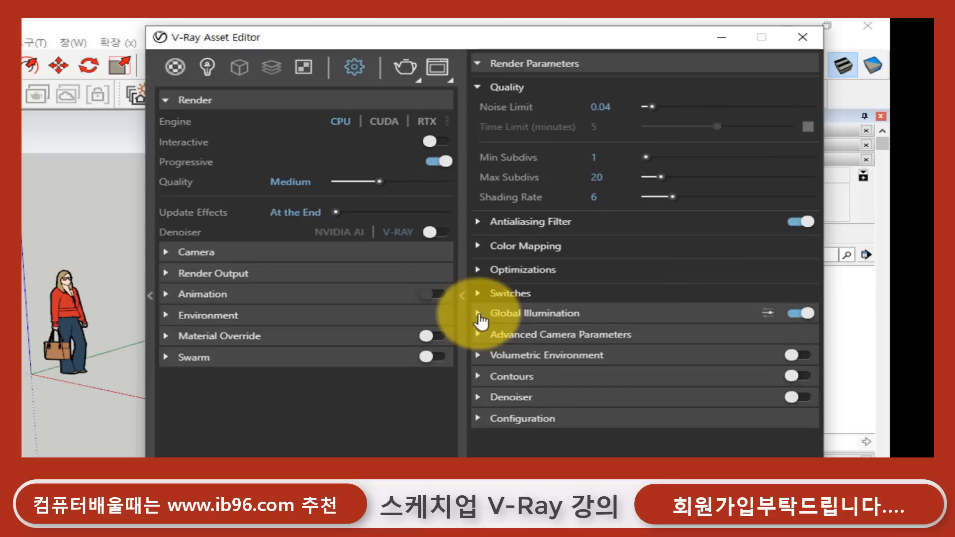
{"action": "left_click", "coordinate": [478, 87]}
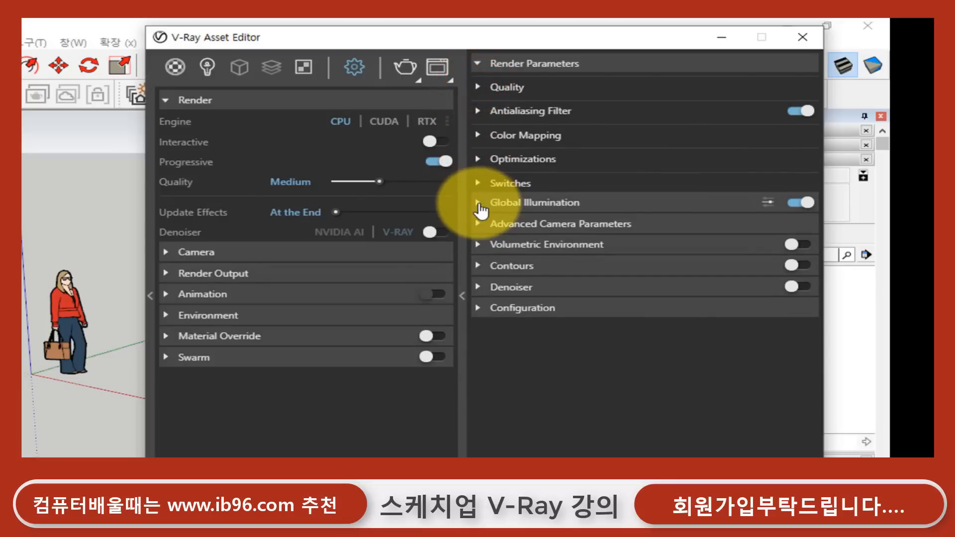
{"action": "left_click", "coordinate": [478, 203]}
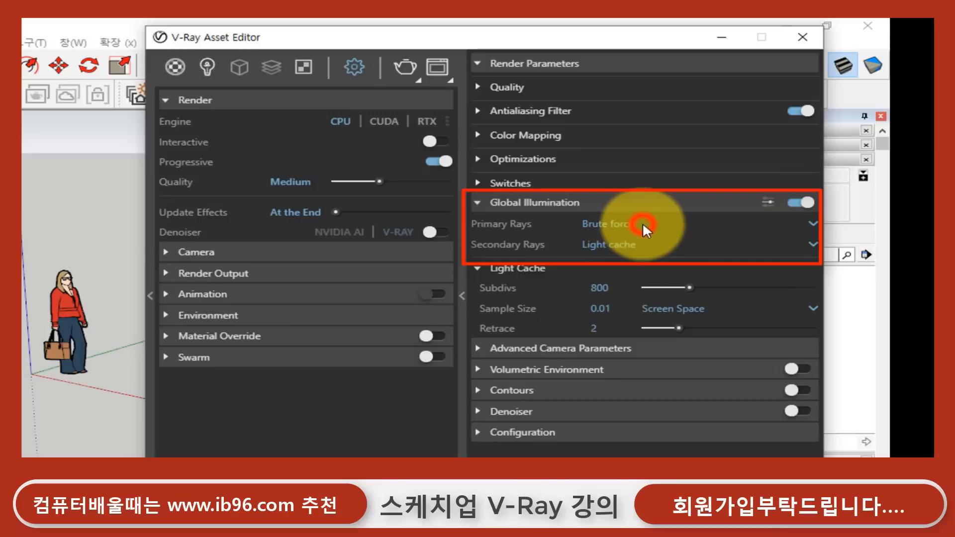
- Set the Global Illumination primary rays to Irradiance map and keep Light cache for the secondary rays
{"action": "left_click", "coordinate": [644, 226]}
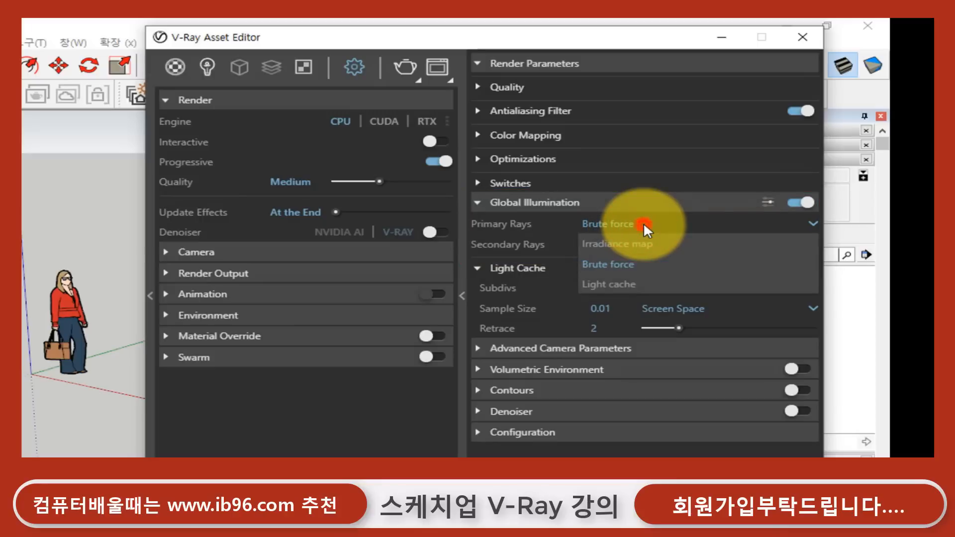
{"action": "left_click", "coordinate": [644, 223]}
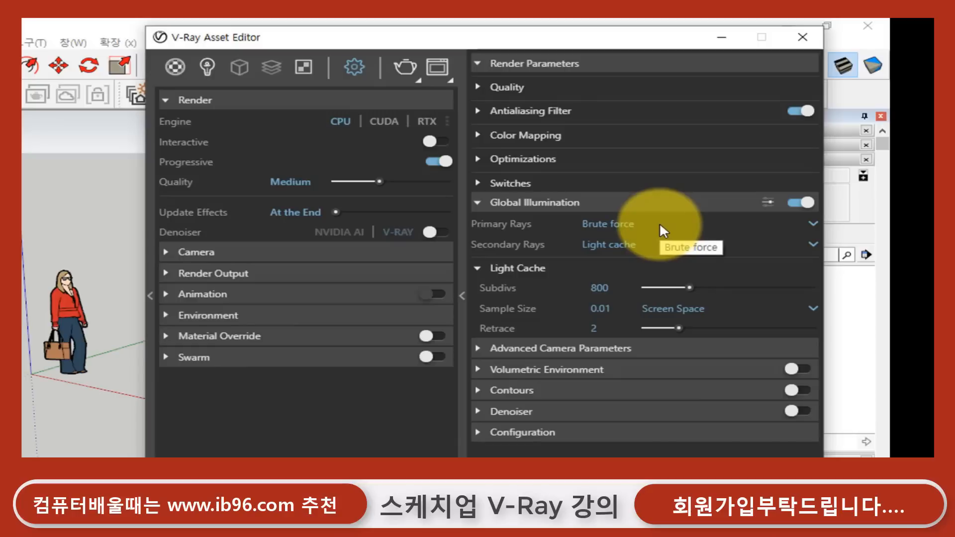
{"action": "left_click", "coordinate": [661, 226]}
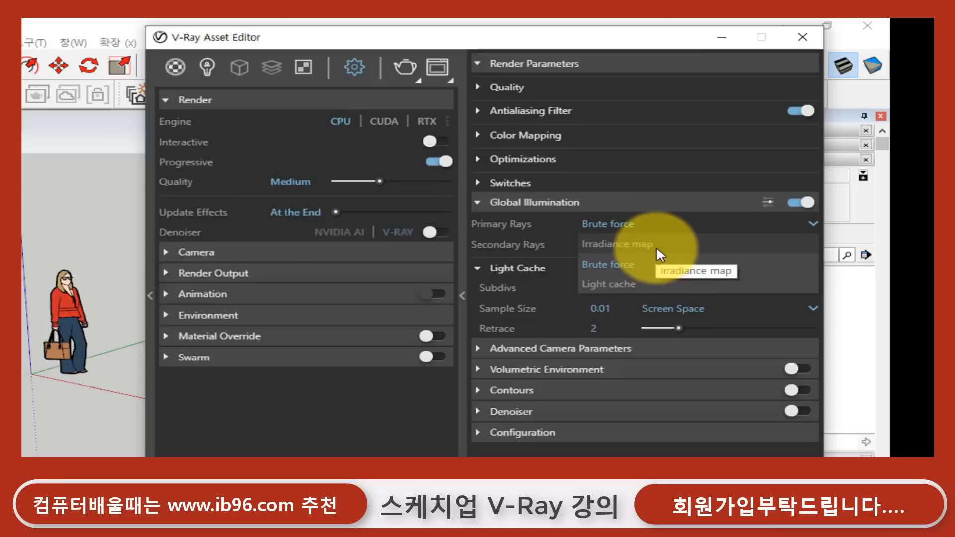
{"action": "left_click", "coordinate": [657, 243]}
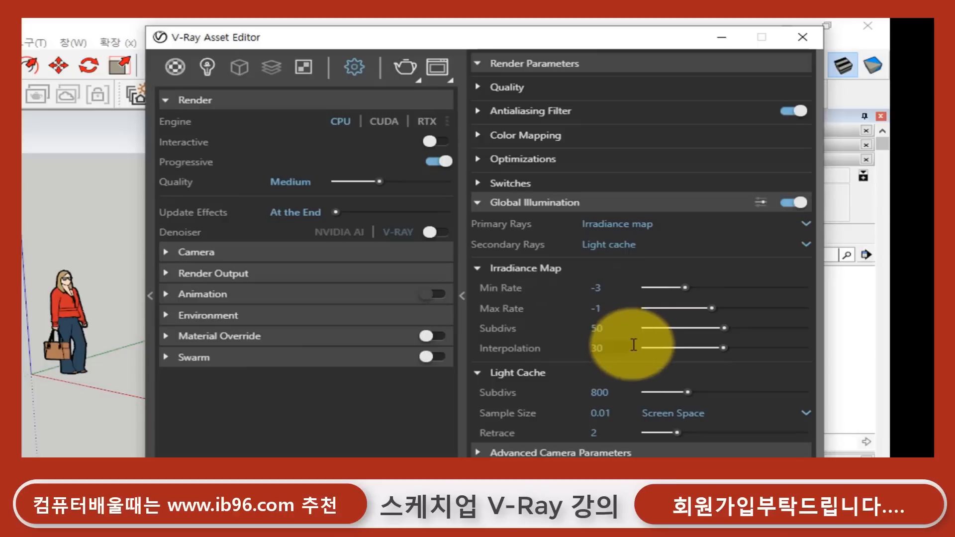
{"action": "left_click", "coordinate": [635, 244]}
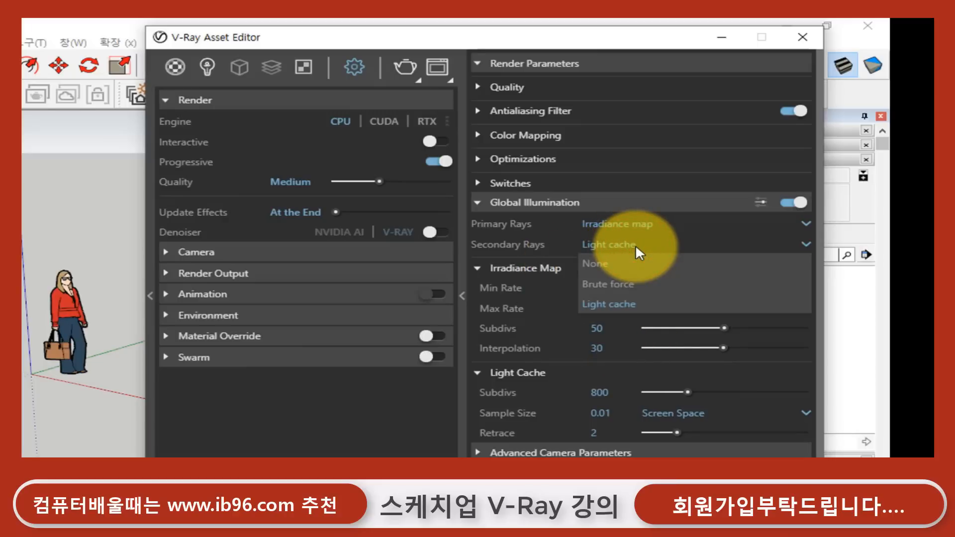
{"action": "left_click", "coordinate": [635, 244]}
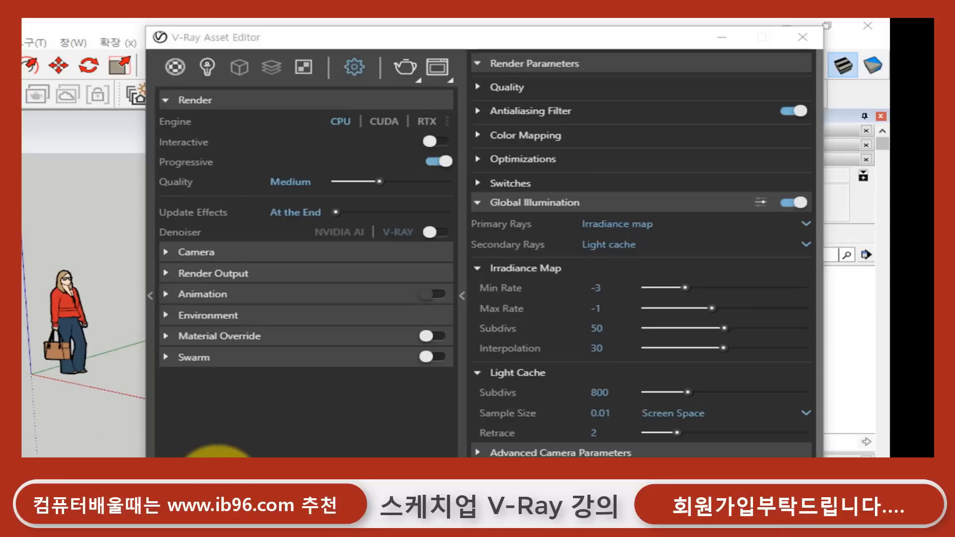
- Open the Environment background's Sky texture and look through its color, intensity and sky parameters
{"action": "left_click", "coordinate": [168, 319]}
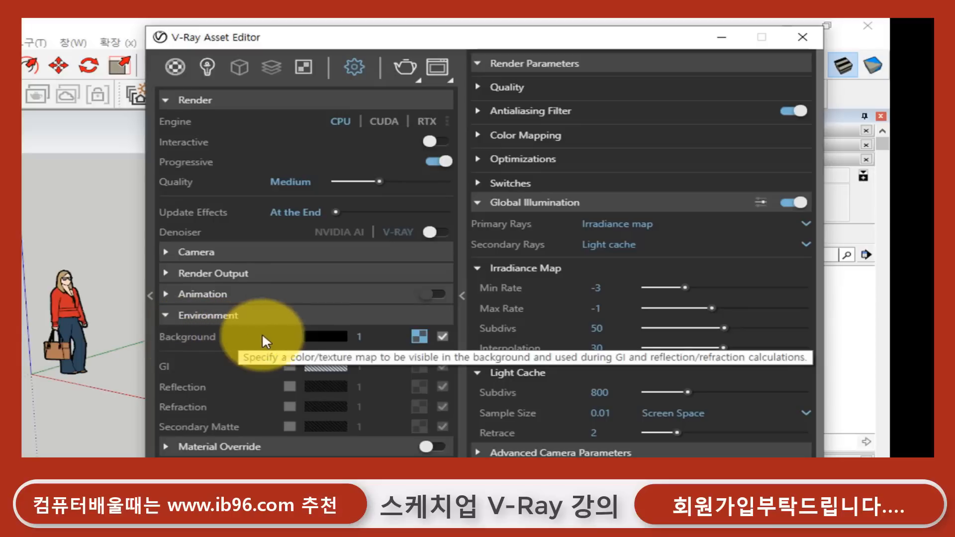
{"action": "left_click", "coordinate": [421, 339]}
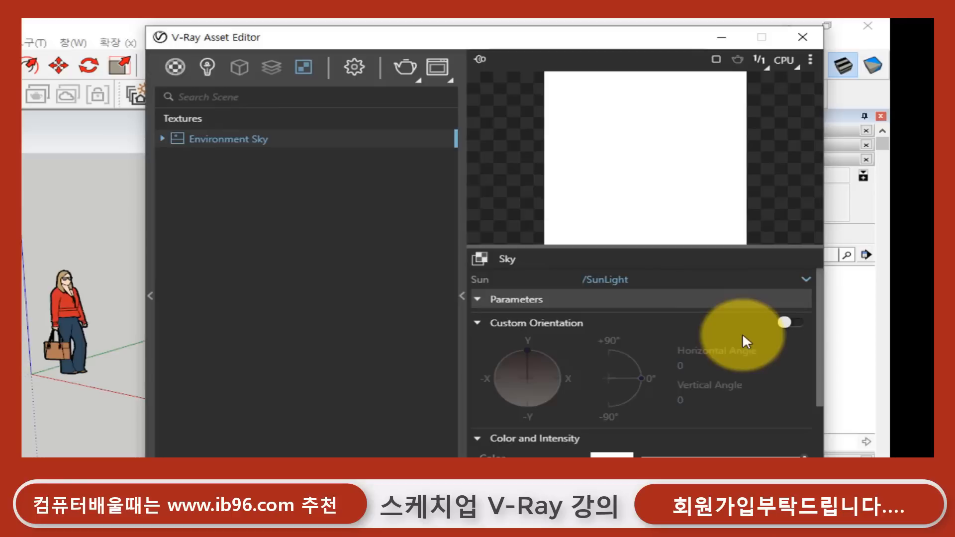
{"action": "scroll", "coordinate": [743, 338], "scroll_direction": "down", "scroll_amount": 5}
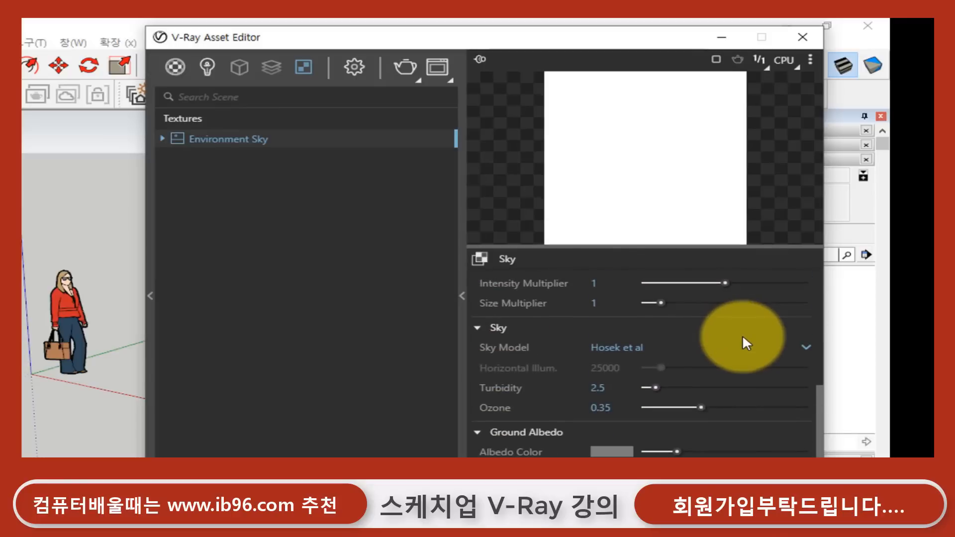
{"action": "scroll", "coordinate": [742, 334], "scroll_direction": "up", "scroll_amount": 3}
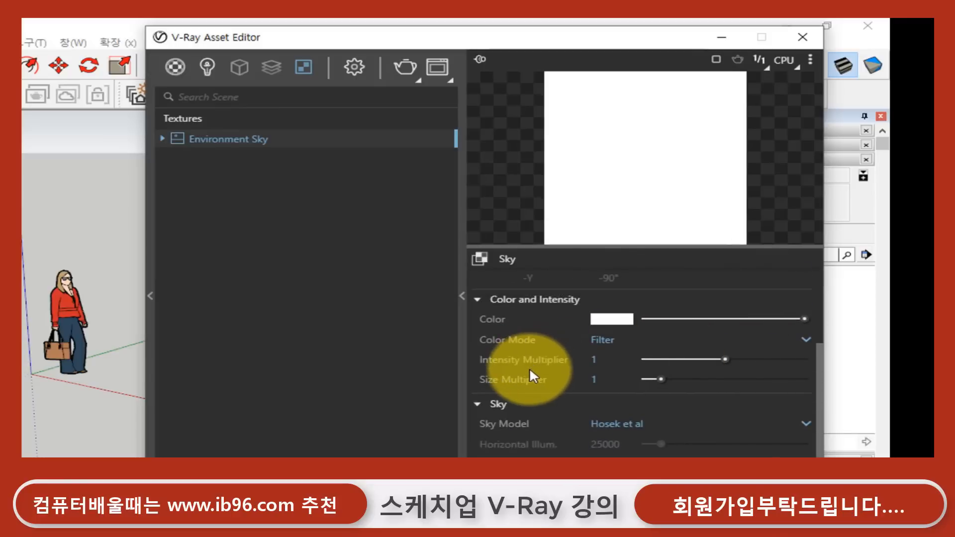
- Set the Environment Sky texture's Size Multiplier to 2
{"action": "mouse_move", "coordinate": [485, 382]}
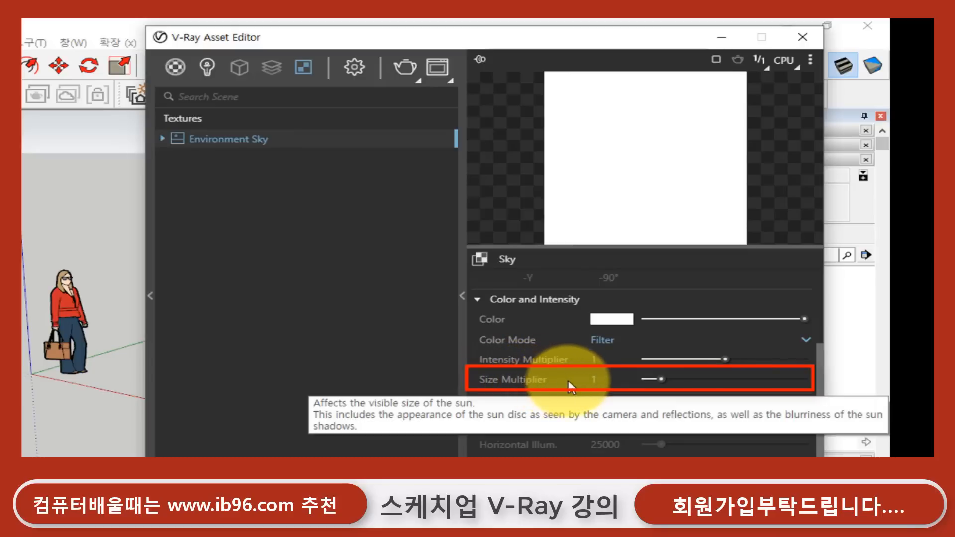
{"action": "double_click", "coordinate": [594, 379]}
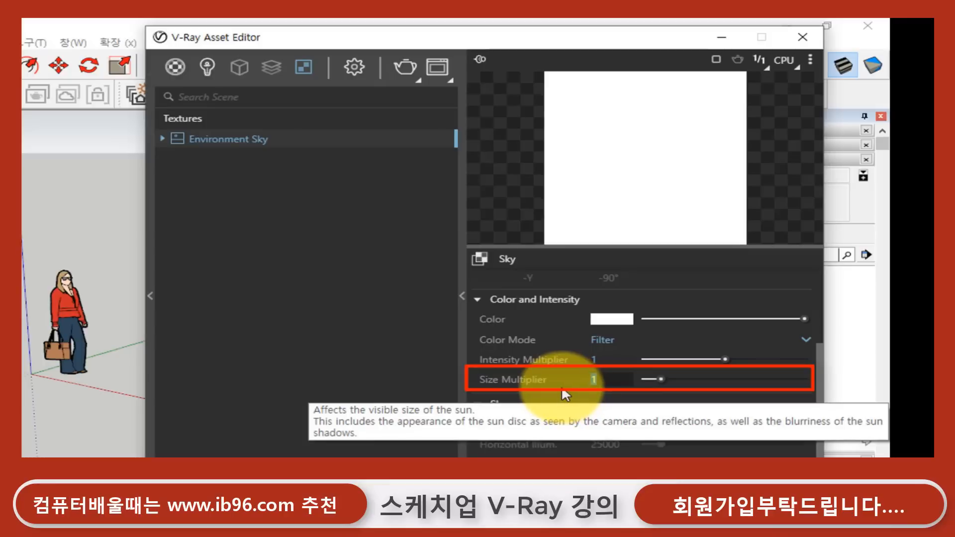
{"action": "left_click", "coordinate": [607, 381]}
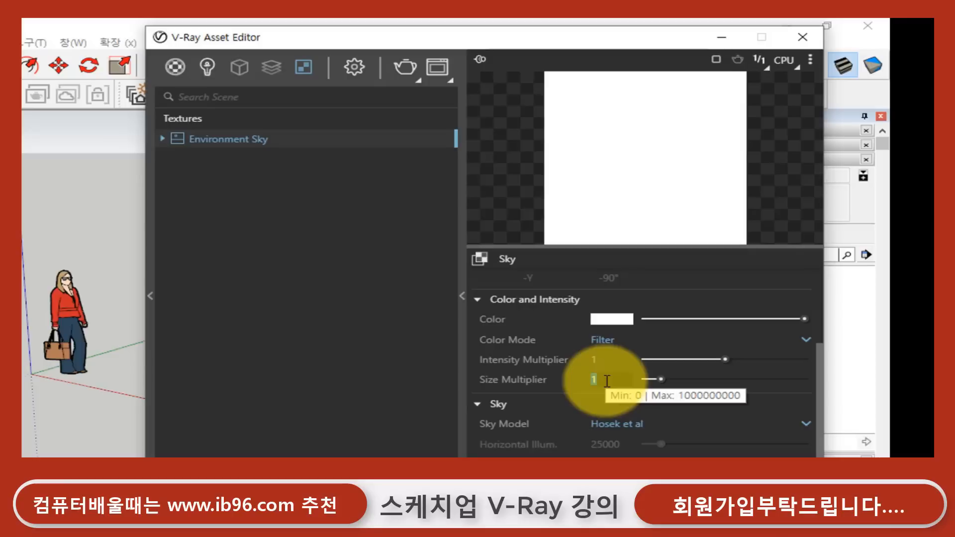
{"action": "type", "text": "2"}
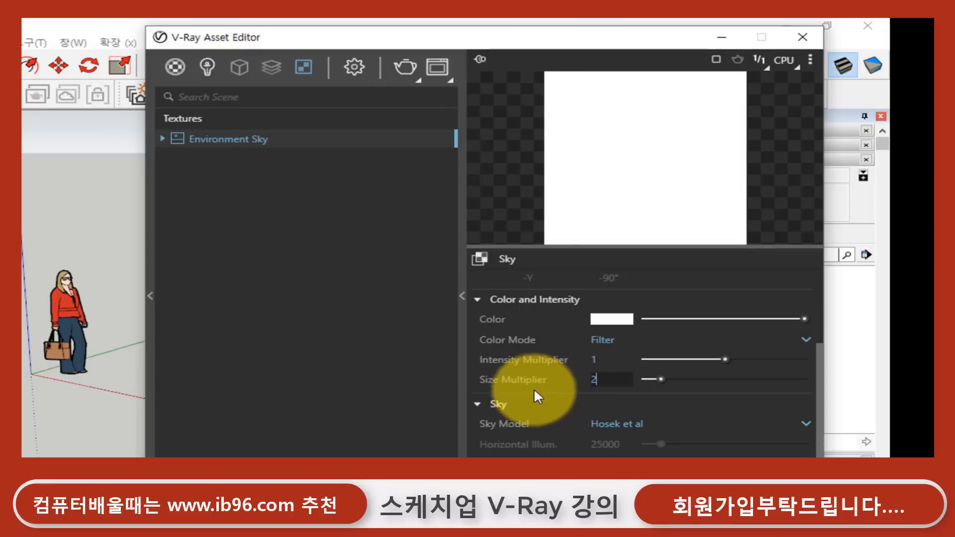
{"action": "left_click", "coordinate": [539, 423]}
- Change the Sky Model to CIE Clear and review the other available sky models
{"action": "left_click", "coordinate": [630, 423]}
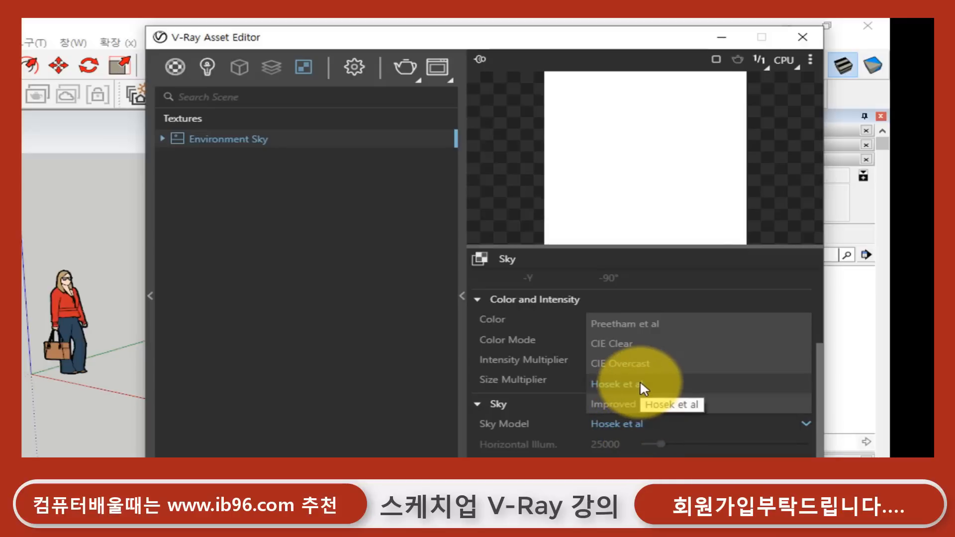
{"action": "left_click", "coordinate": [644, 342]}
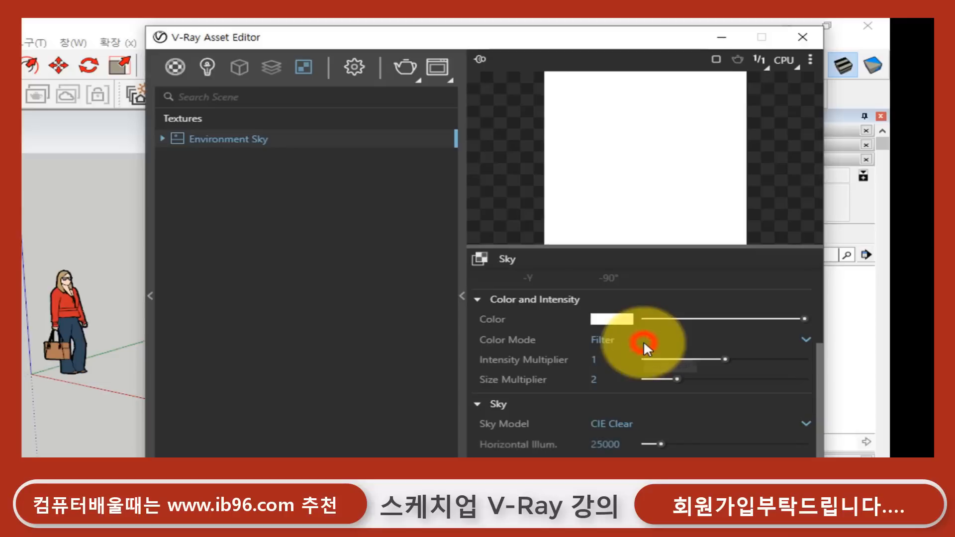
{"action": "left_click", "coordinate": [644, 422]}
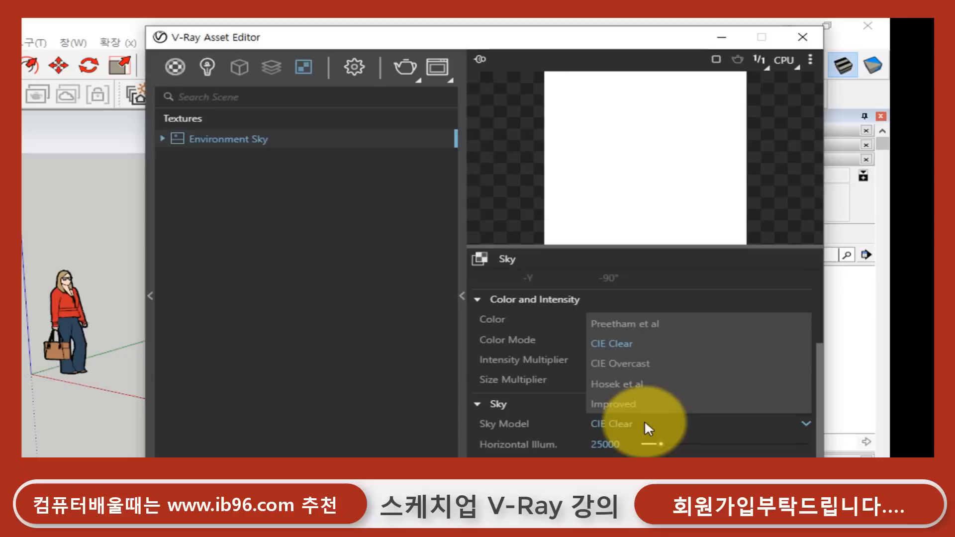
{"action": "left_click", "coordinate": [643, 422]}
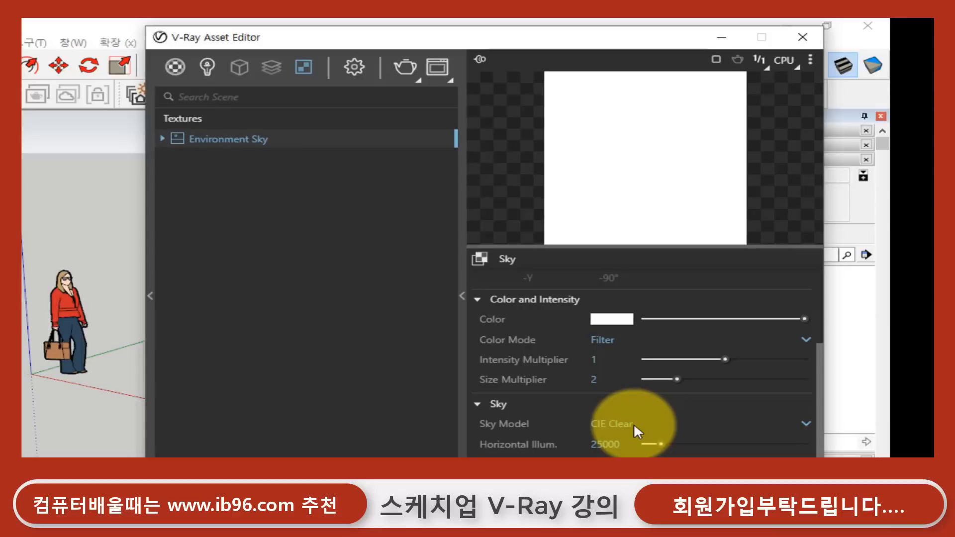
- Return to the render settings, render the scene and bring the V-Ray Frame Buffer to the front
{"action": "left_click", "coordinate": [351, 65]}
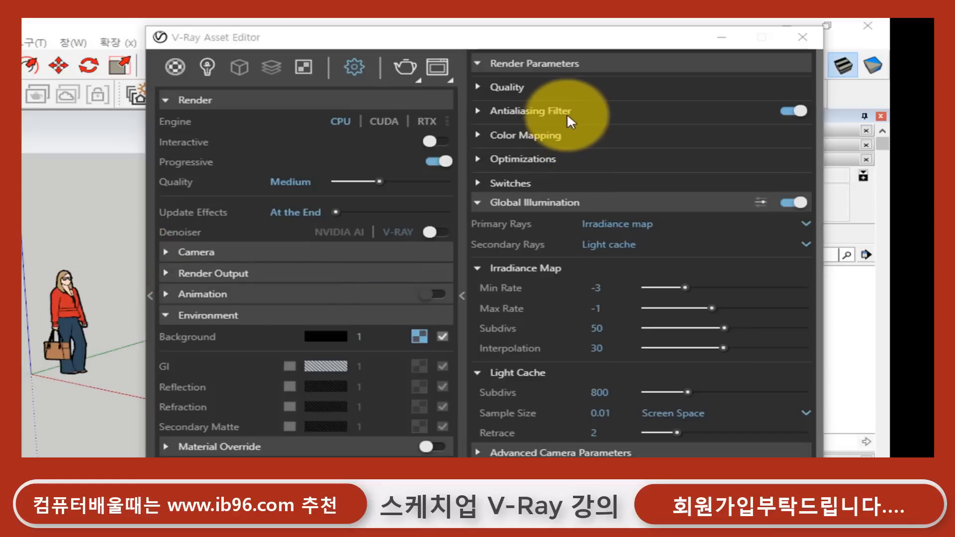
{"action": "left_click", "coordinate": [404, 67]}
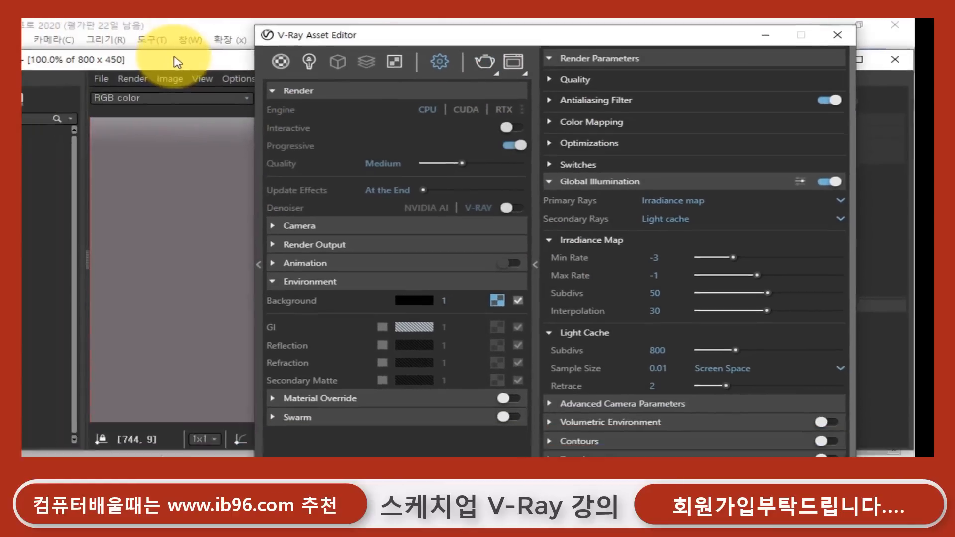
{"action": "left_click", "coordinate": [273, 57]}
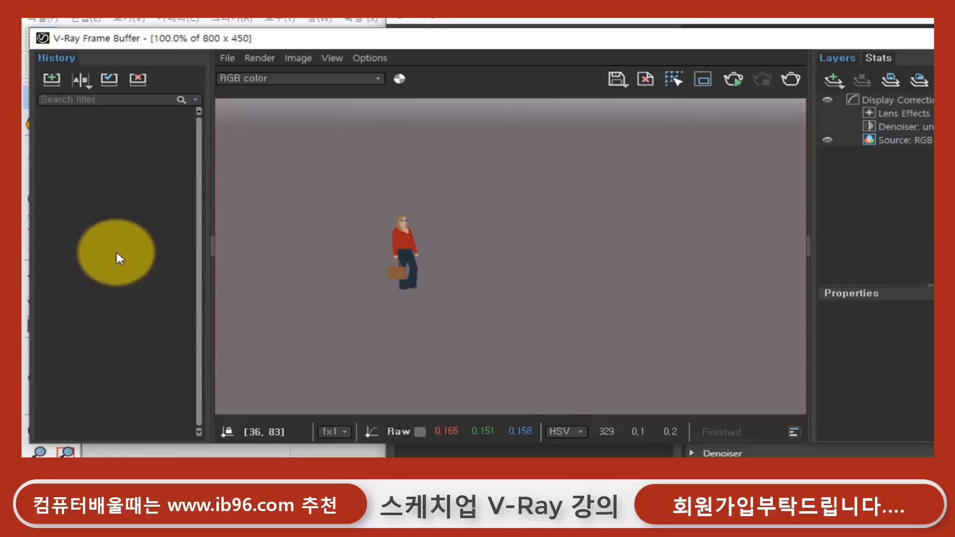
- Disable the render history in the VFB settings and save the change
{"action": "left_click", "coordinate": [375, 58]}
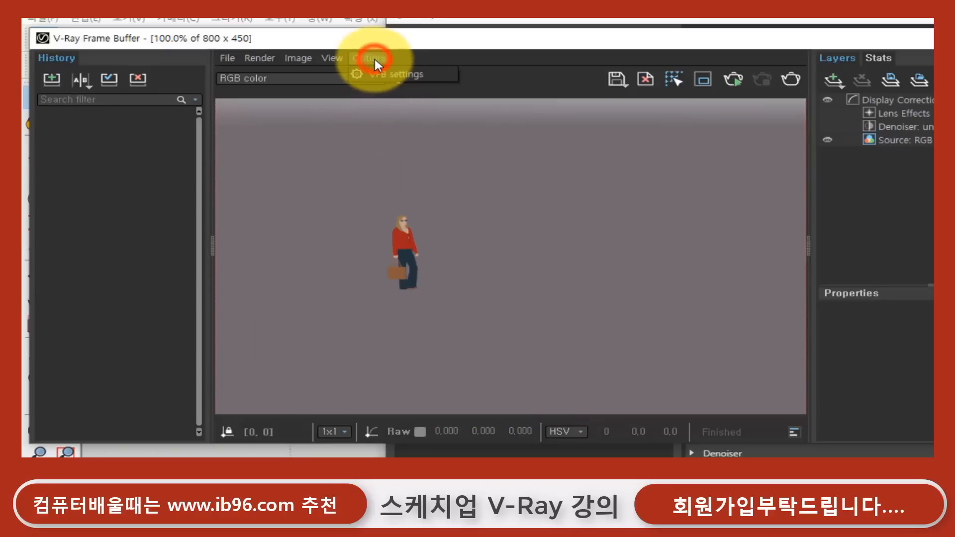
{"action": "left_click", "coordinate": [381, 73]}
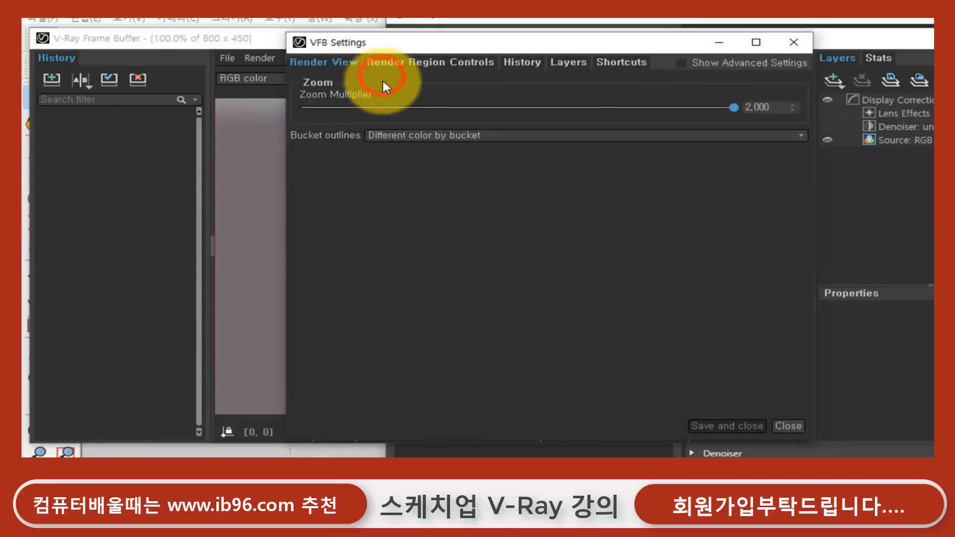
{"action": "left_click", "coordinate": [528, 62]}
{"action": "left_click", "coordinate": [304, 80]}
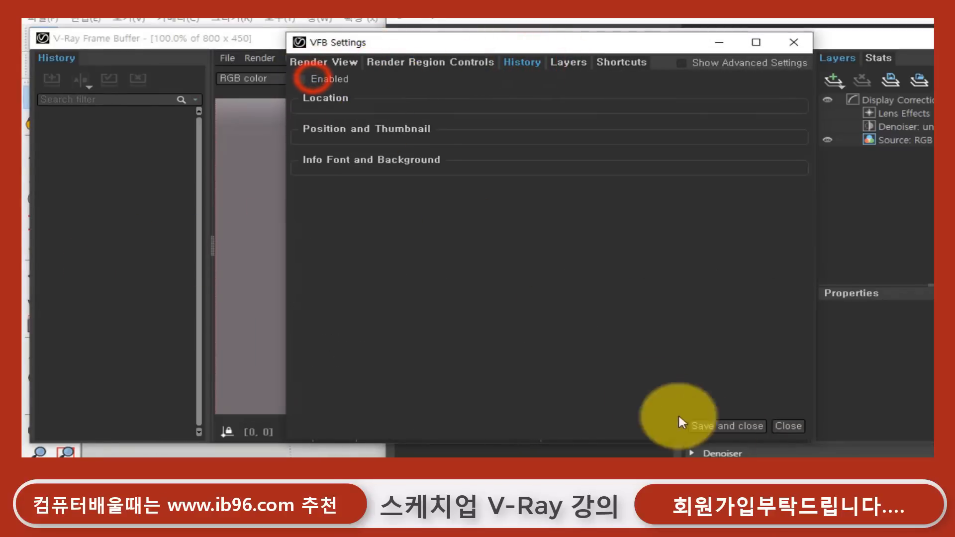
{"action": "left_click", "coordinate": [740, 426]}
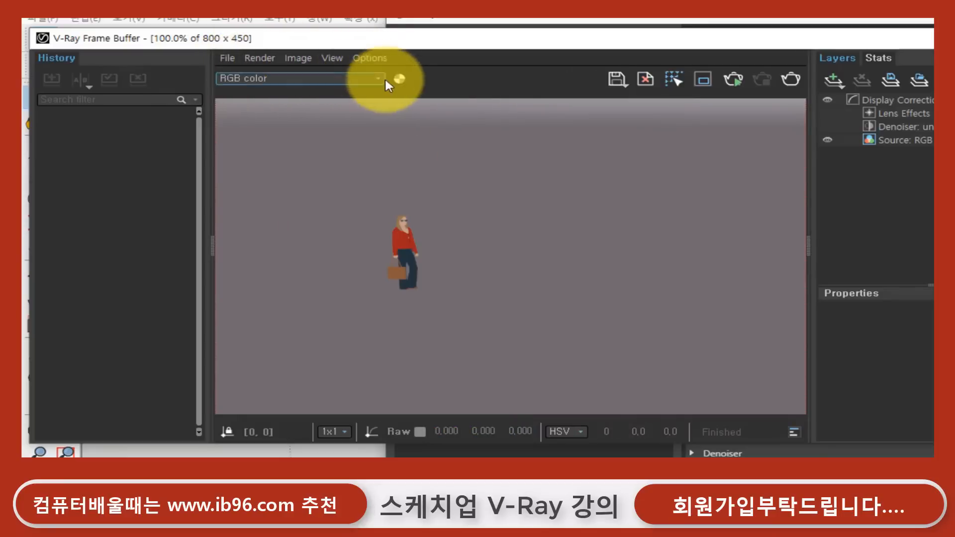
- Review the Render View and Render Region Controls in the VFB settings, then enable the render history and save
{"action": "left_click", "coordinate": [386, 57]}
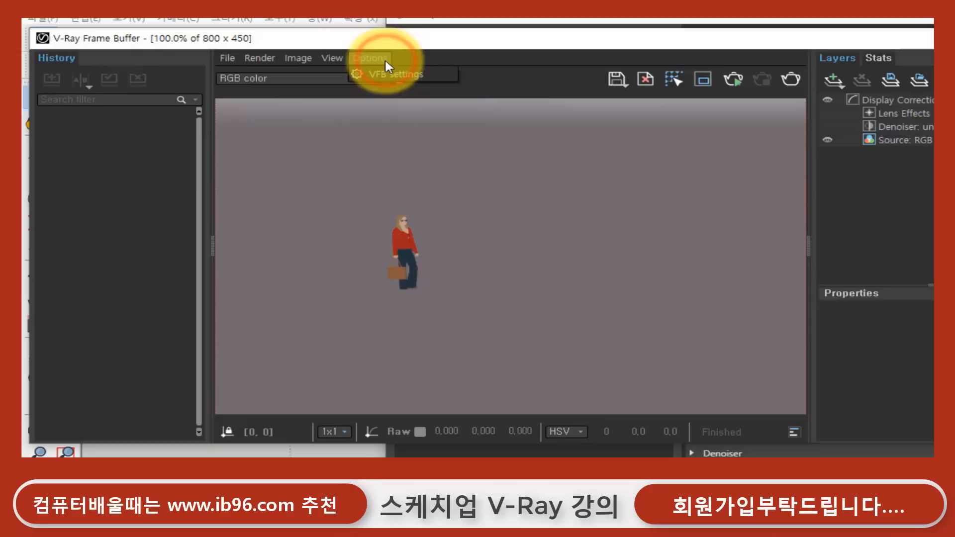
{"action": "left_click", "coordinate": [433, 74]}
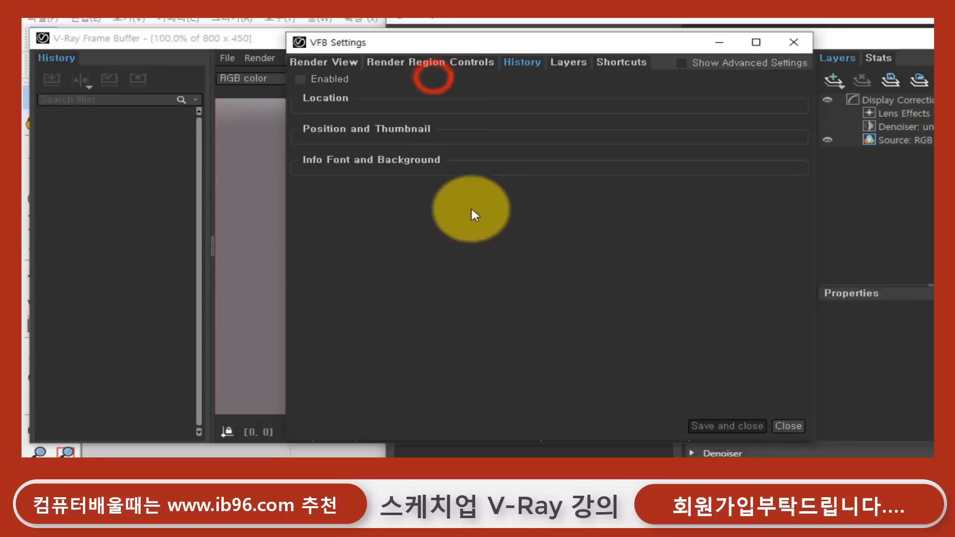
{"action": "left_click", "coordinate": [341, 62]}
{"action": "left_click", "coordinate": [391, 62]}
{"action": "left_click", "coordinate": [516, 61]}
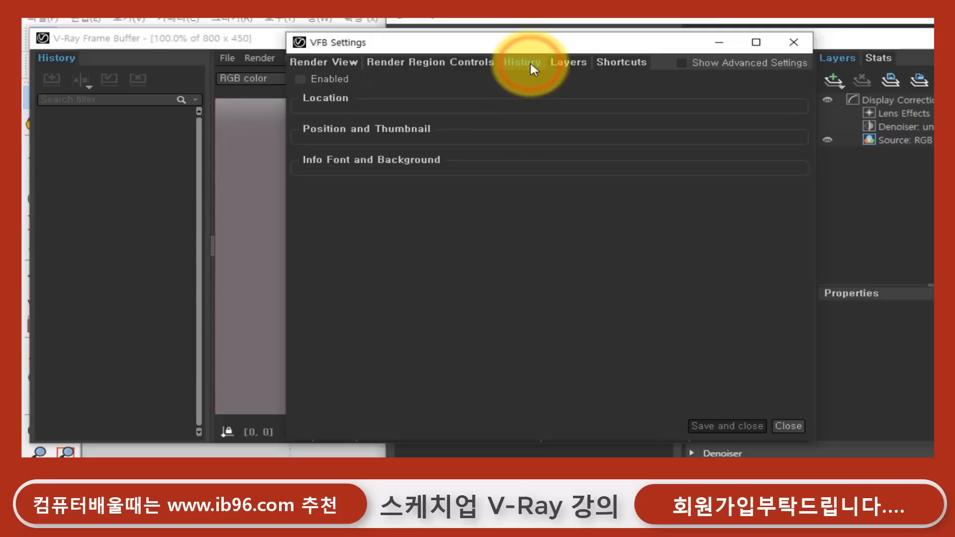
{"action": "left_click", "coordinate": [304, 79]}
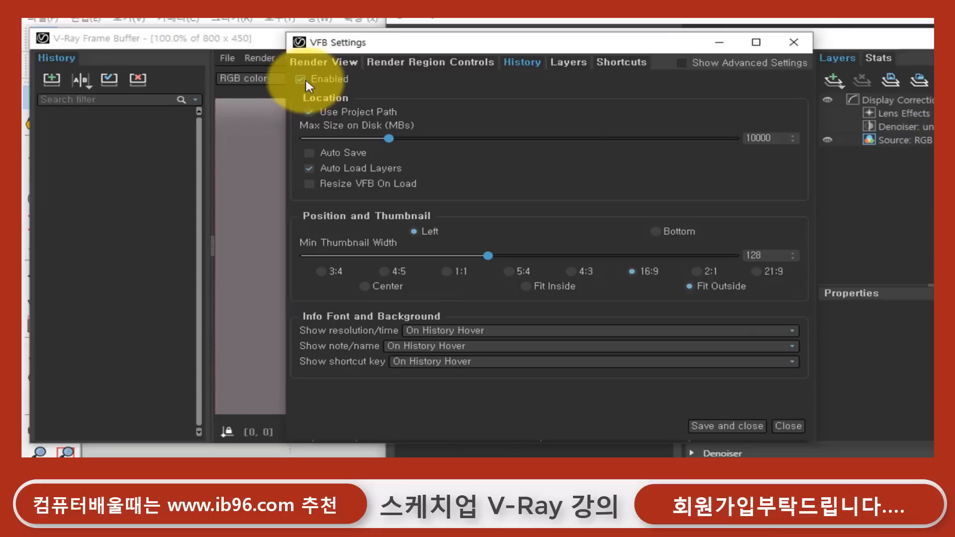
{"action": "left_click", "coordinate": [735, 428]}
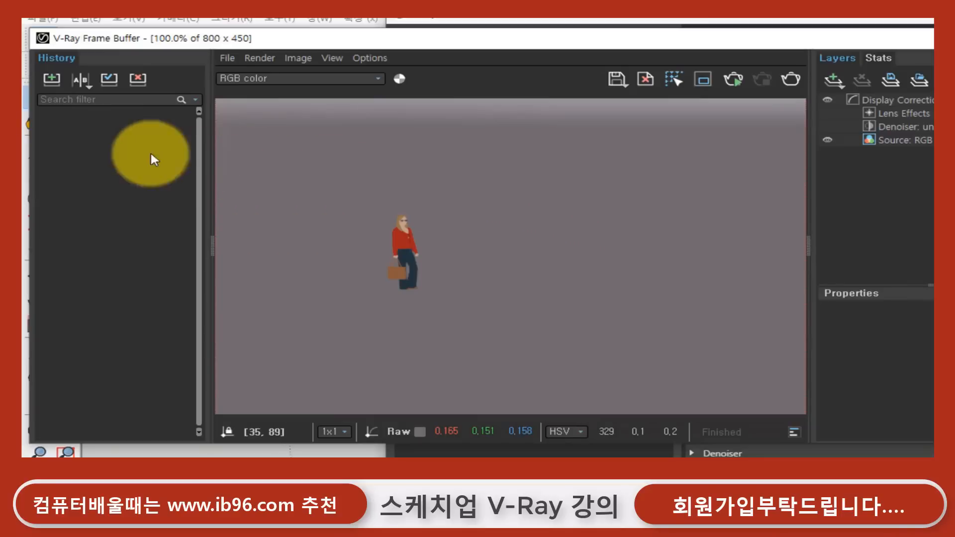
- Save the current render to the Frame Buffer history and hide the V-Ray windows to show the SketchUp model
{"action": "left_click", "coordinate": [52, 82]}
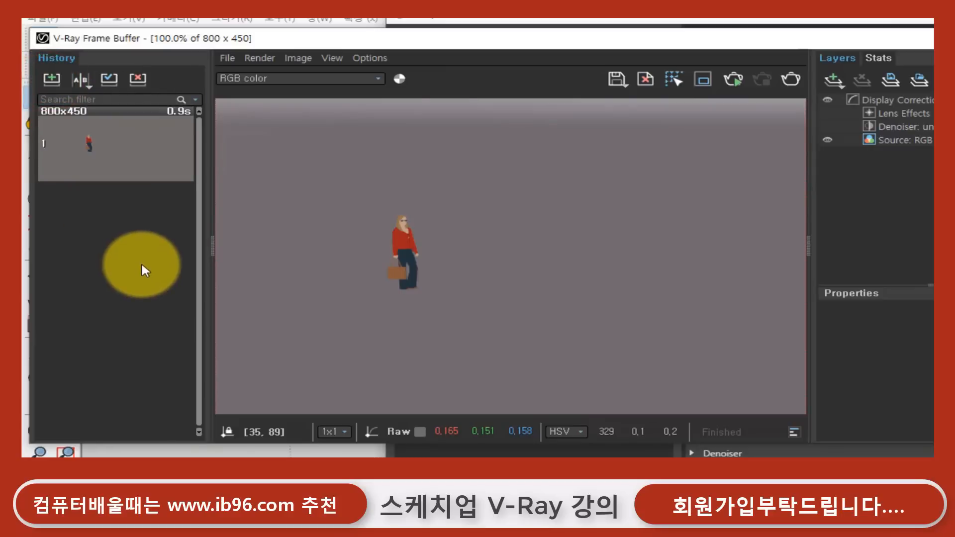
{"action": "left_click", "coordinate": [158, 177]}
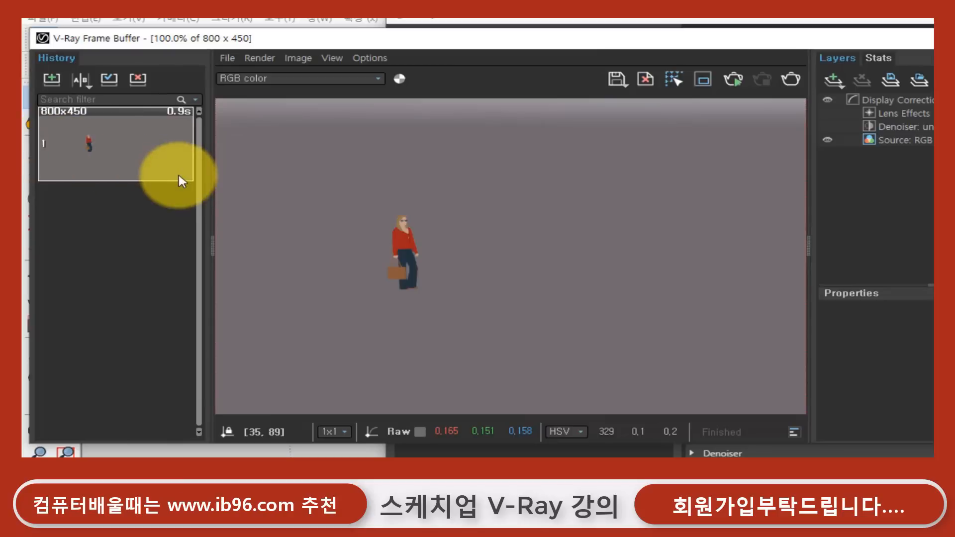
{"action": "left_click", "coordinate": [934, 22]}
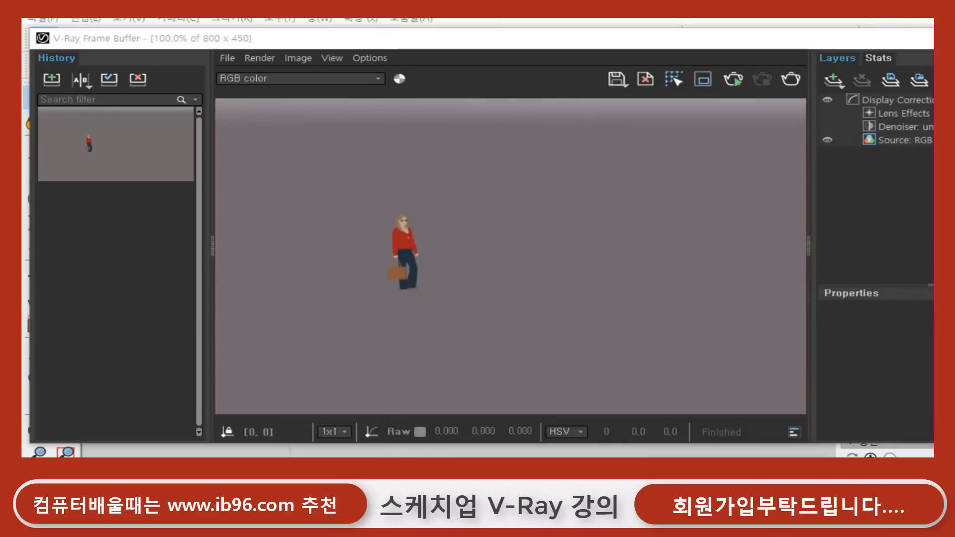
{"action": "left_click", "coordinate": [930, 38]}
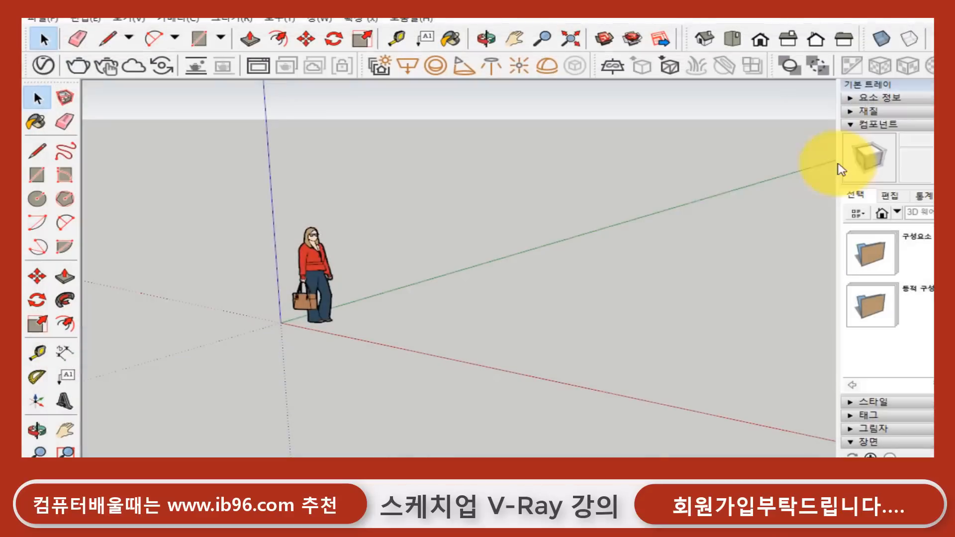
- Draw a rectangle on the ground beside the person and Push/Pull it up into a tall, cube-like box
{"action": "left_click", "coordinate": [544, 292]}
{"action": "left_click", "coordinate": [37, 174]}
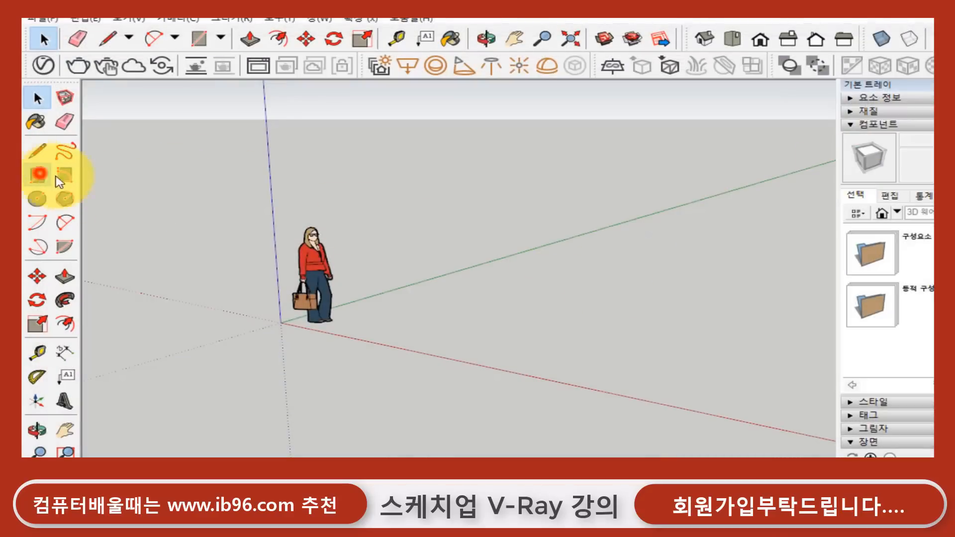
{"action": "left_click", "coordinate": [409, 307]}
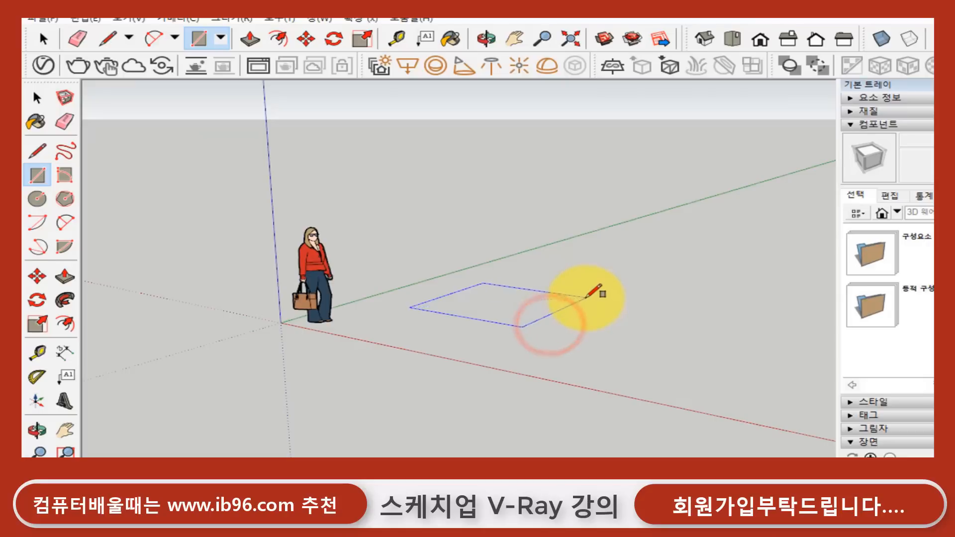
{"action": "left_click", "coordinate": [585, 299]}
{"action": "left_click", "coordinate": [64, 277]}
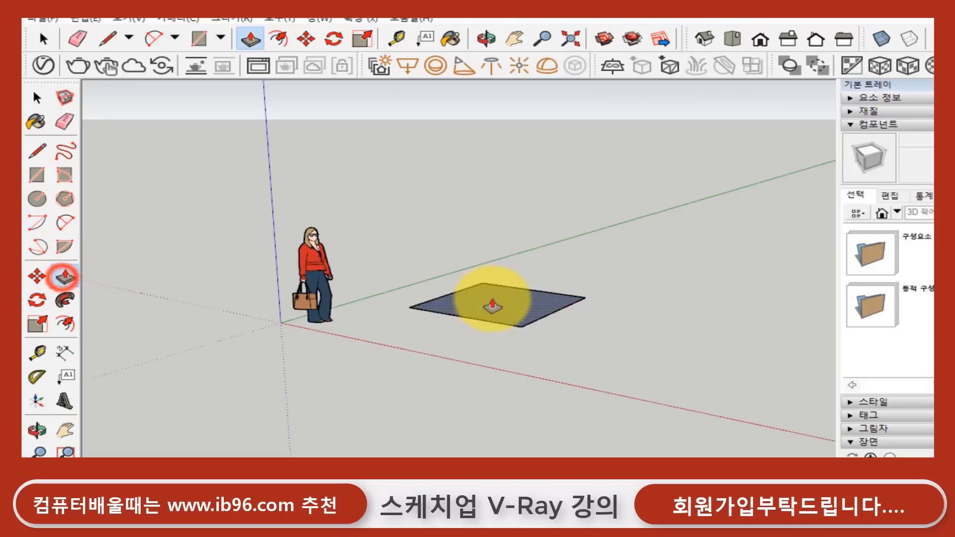
{"action": "left_click", "coordinate": [491, 299]}
{"action": "left_click_drag", "start_coordinate": [493, 172], "coordinate": [492, 162]}
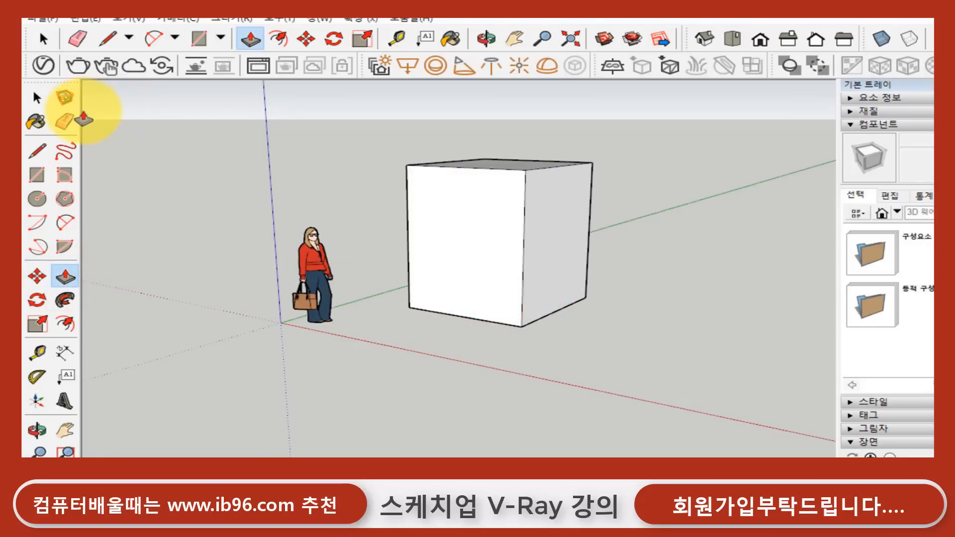
- Reopen the Asset Editor and Frame Buffer and render the scene with the new box
{"action": "left_click", "coordinate": [47, 73]}
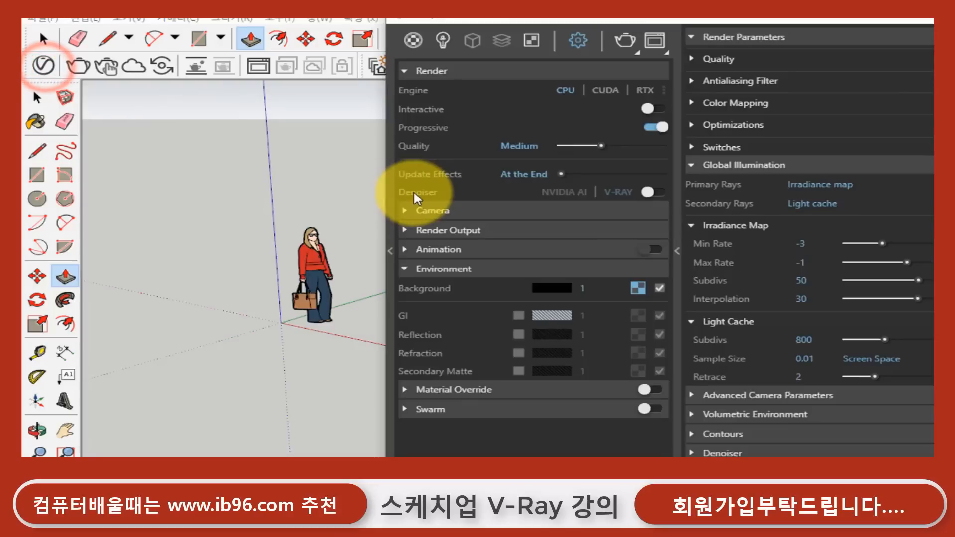
{"action": "left_click", "coordinate": [649, 41]}
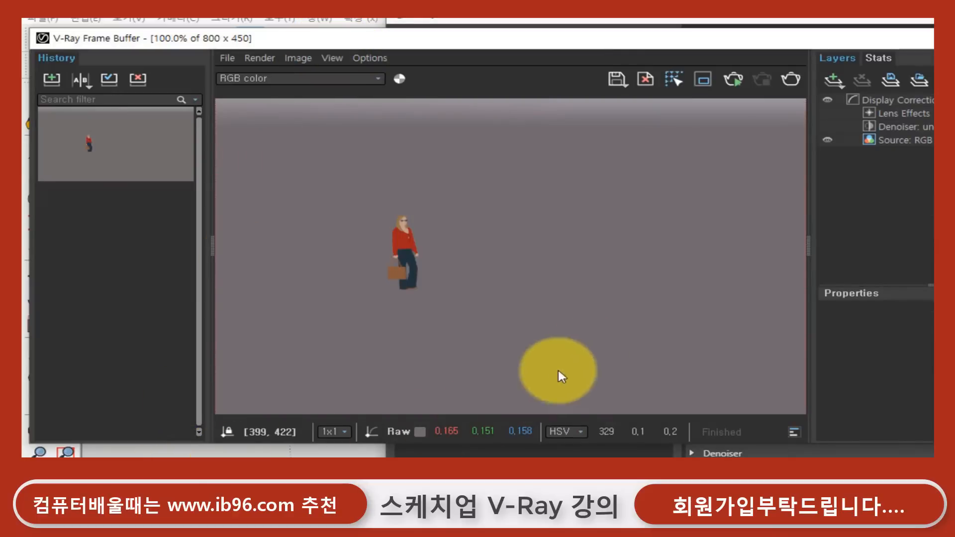
{"action": "left_click", "coordinate": [795, 89]}
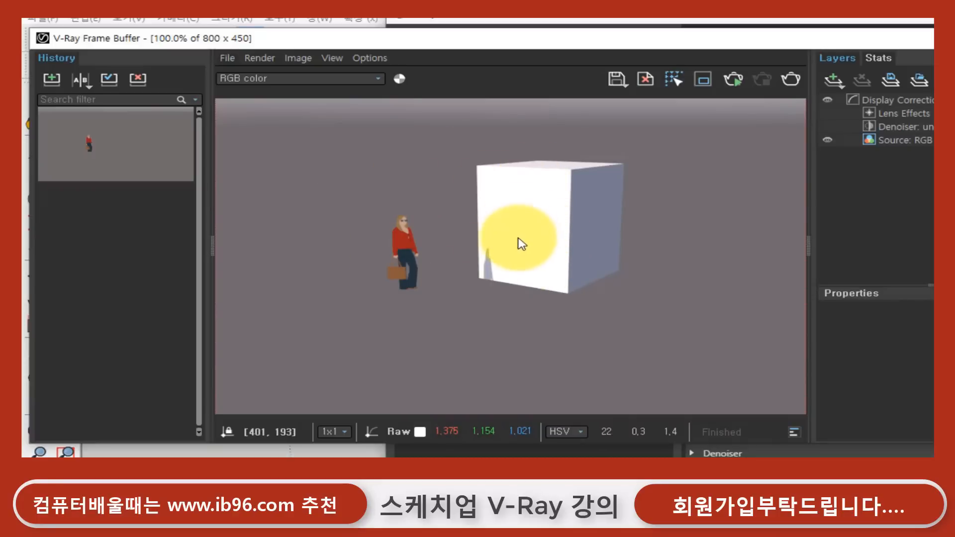
- Save the box render to the history and compare it with the earlier saved render
{"action": "left_click", "coordinate": [52, 79]}
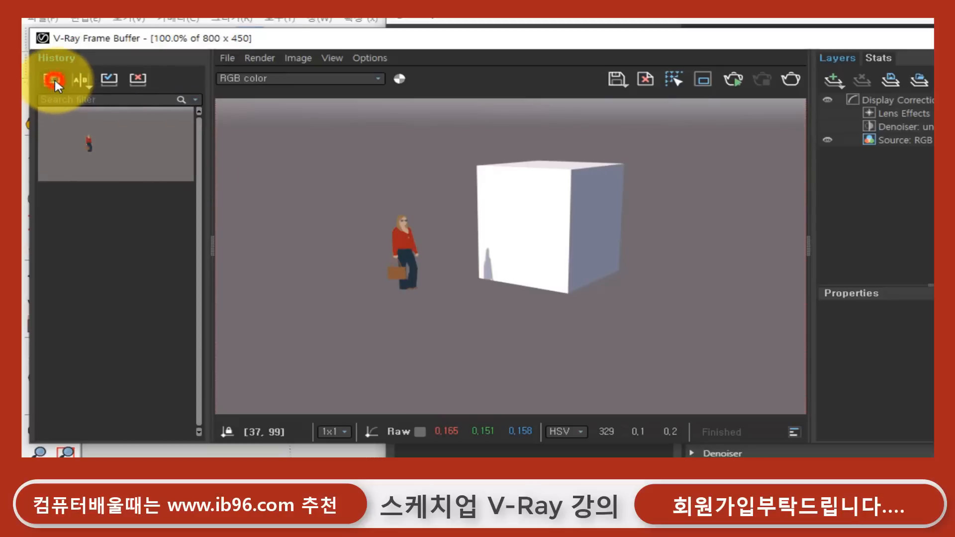
{"action": "left_click", "coordinate": [119, 254]}
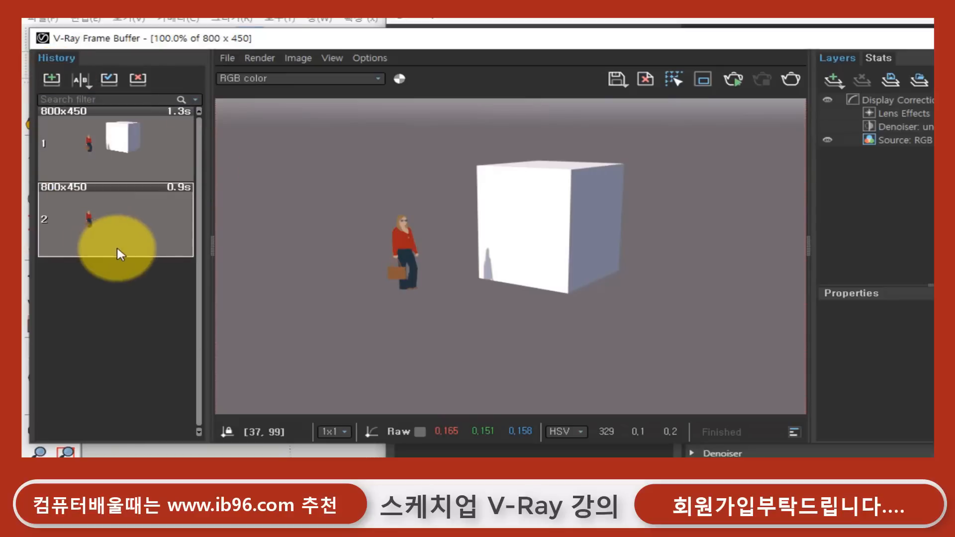
{"action": "left_click", "coordinate": [131, 160]}
{"action": "left_click", "coordinate": [145, 226]}
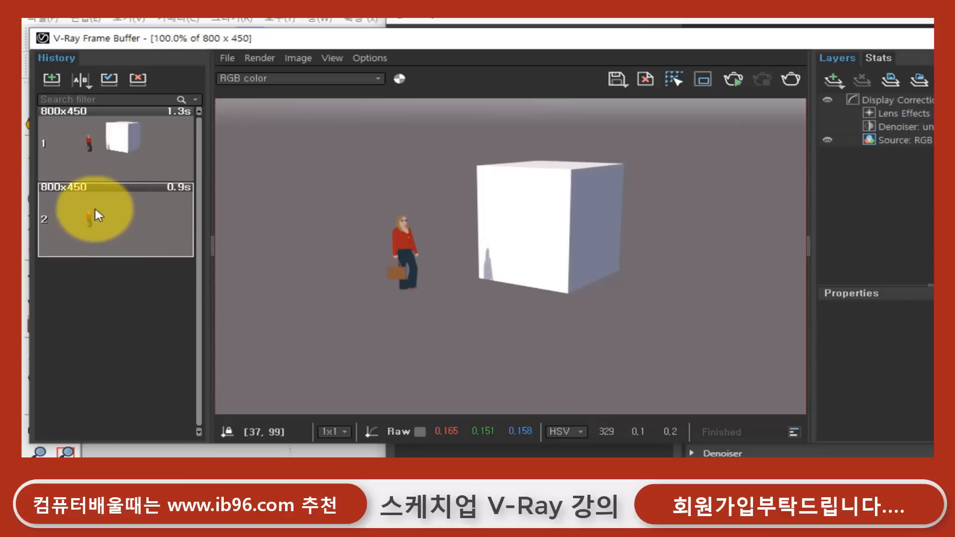
{"action": "left_click", "coordinate": [103, 297]}
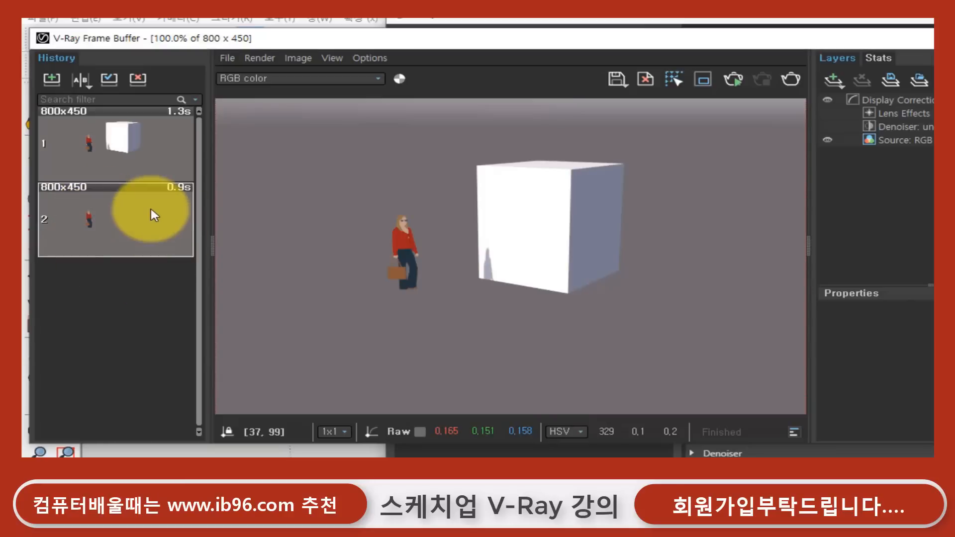
- Load the saved person-only render from the history into the Frame Buffer, and load the saved box render back in
{"action": "left_click", "coordinate": [143, 225]}
{"action": "left_click", "coordinate": [137, 152]}
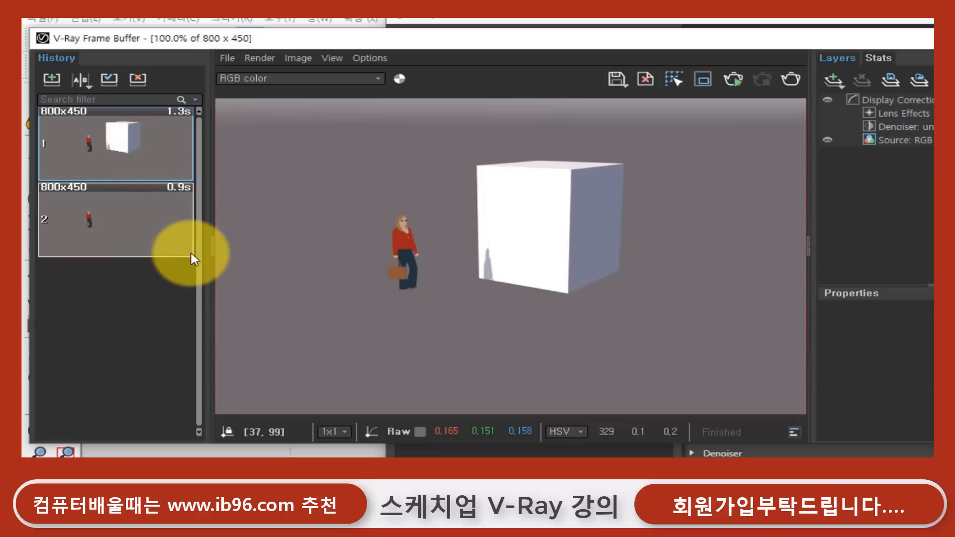
{"action": "left_click", "coordinate": [153, 220]}
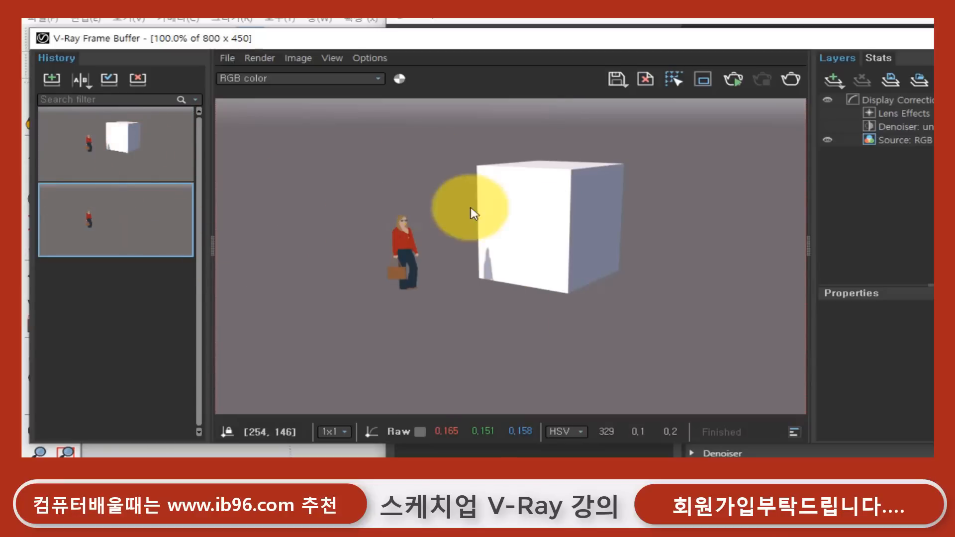
{"action": "left_click", "coordinate": [132, 287]}
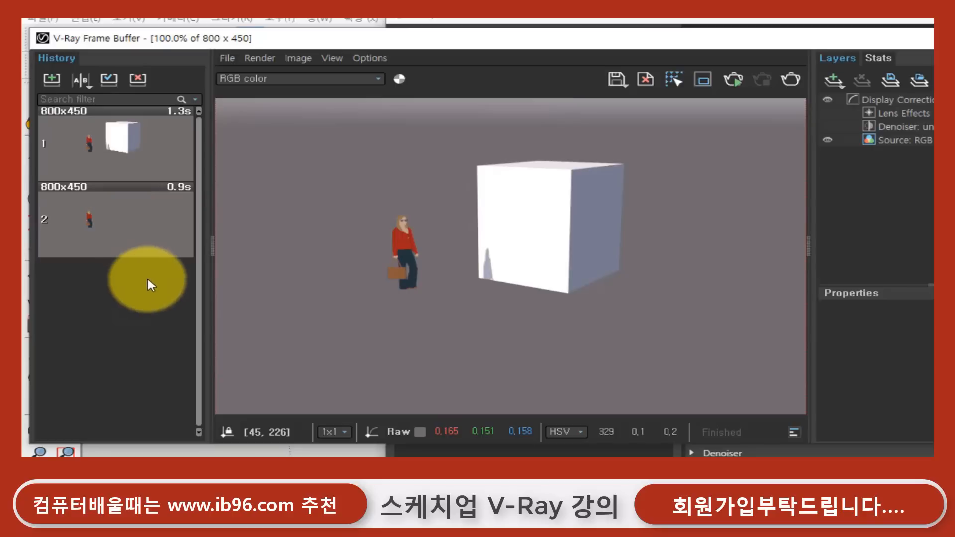
{"action": "left_click", "coordinate": [148, 283]}
{"action": "left_click", "coordinate": [124, 221]}
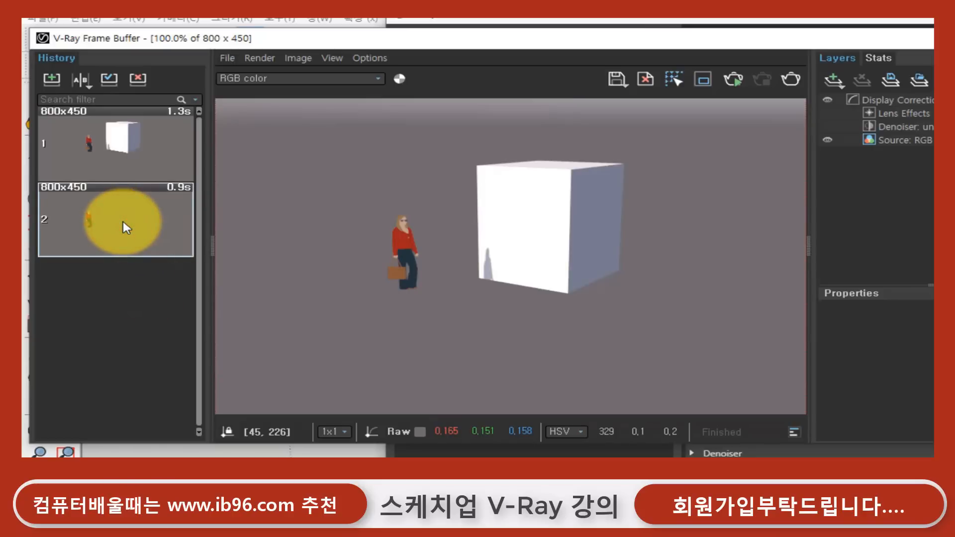
{"action": "left_click", "coordinate": [112, 81]}
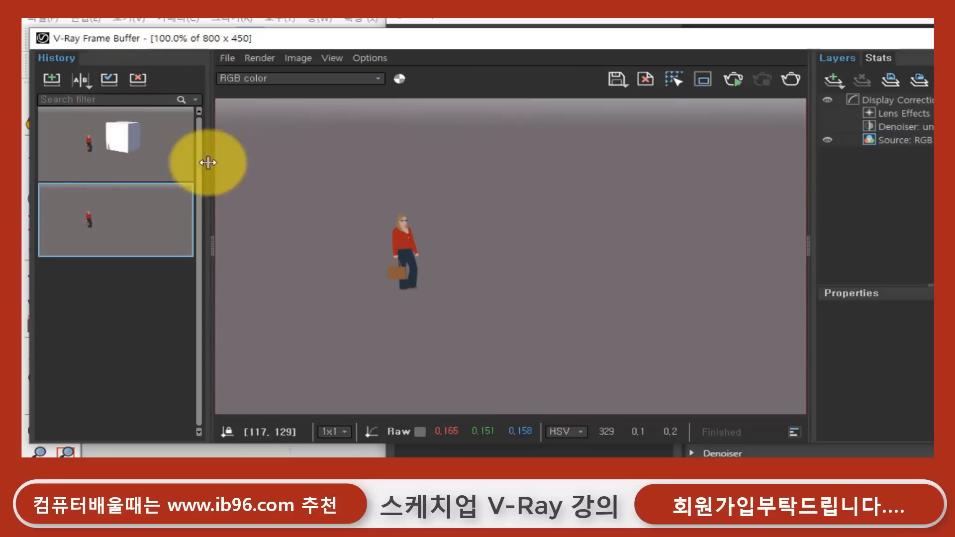
{"action": "left_click", "coordinate": [157, 158]}
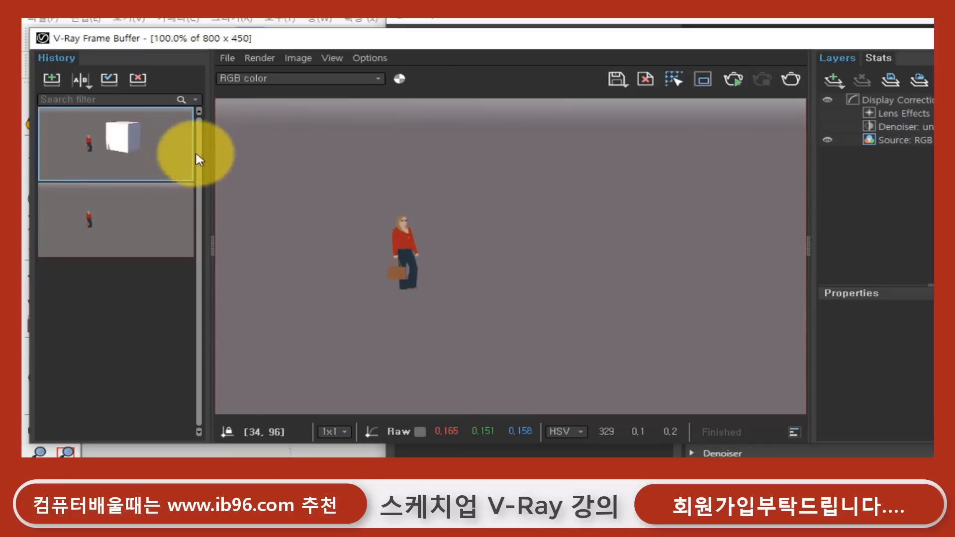
{"action": "left_click", "coordinate": [110, 78]}
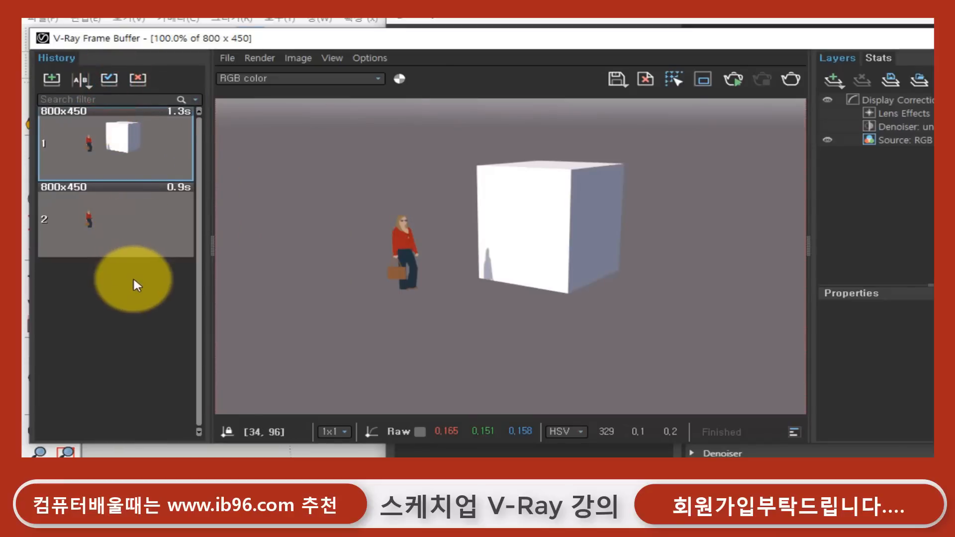
- Delete the saved person-only render from the Frame Buffer history
{"action": "left_click", "coordinate": [127, 229]}
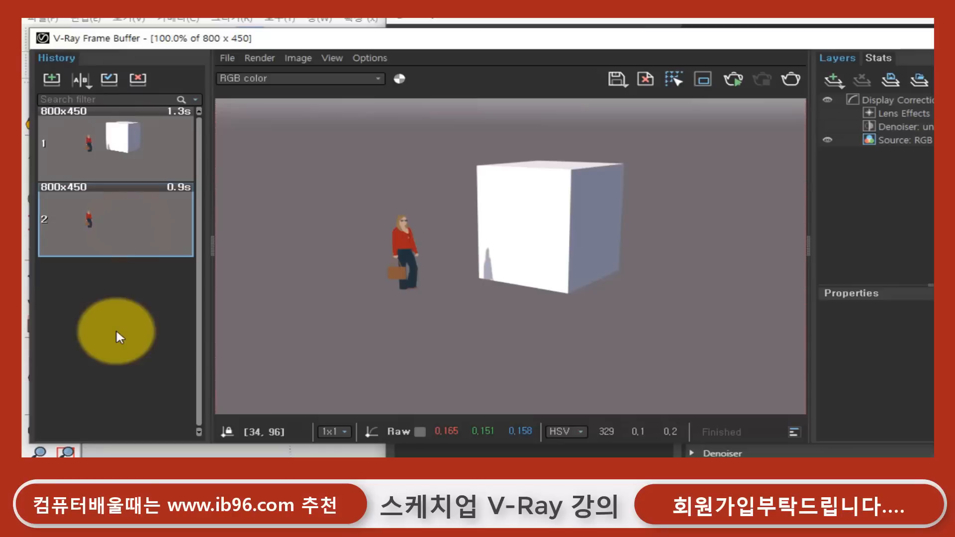
{"action": "left_click", "coordinate": [127, 316]}
{"action": "left_click", "coordinate": [131, 218]}
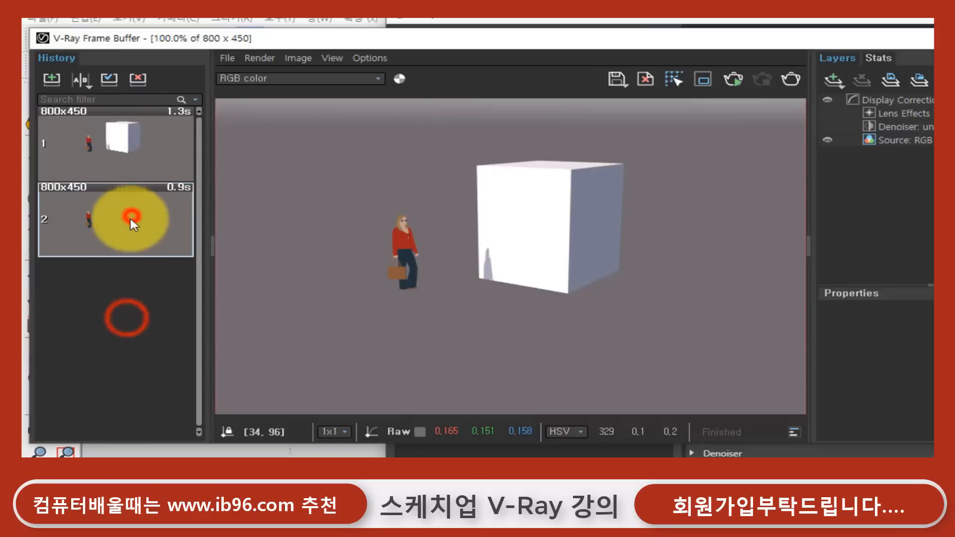
{"action": "left_click", "coordinate": [138, 79]}
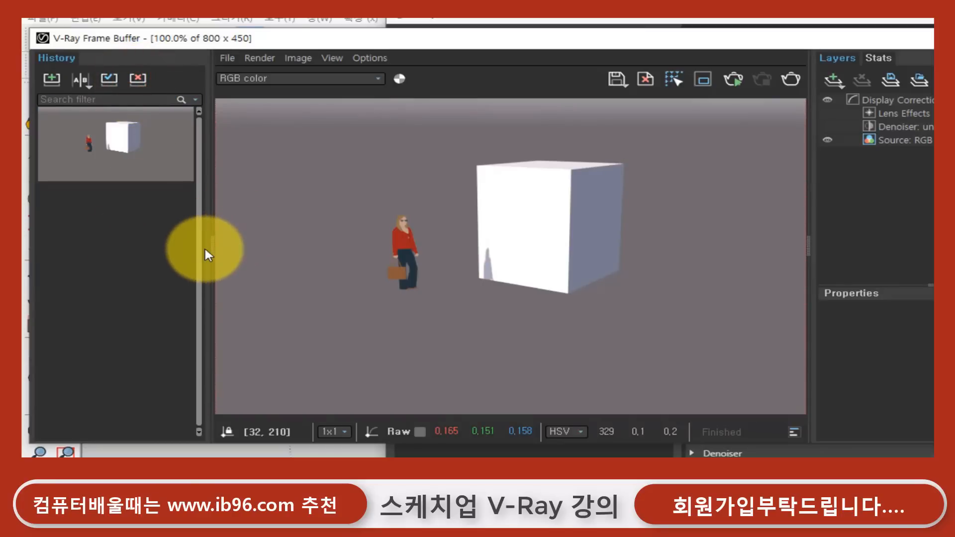
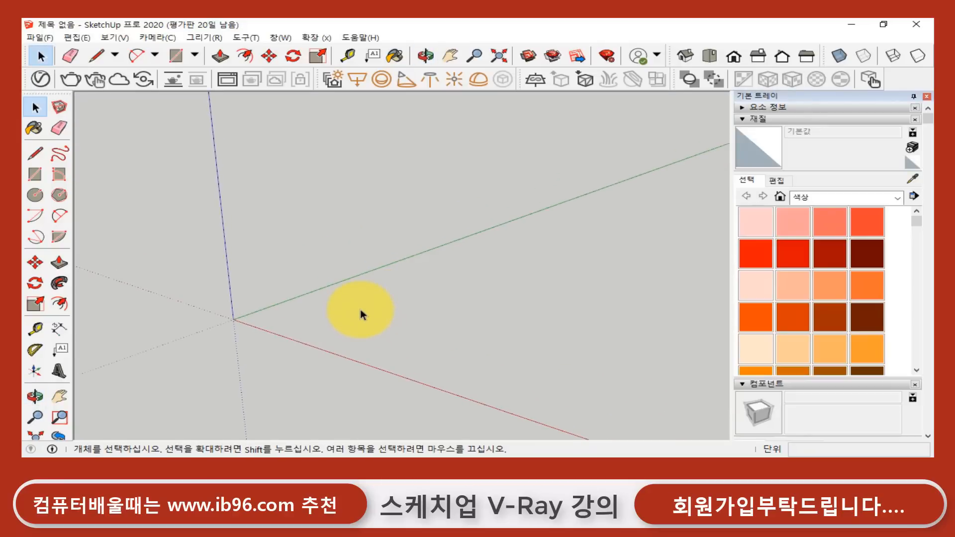
{"action": "left_click", "coordinate": [114, 38]}
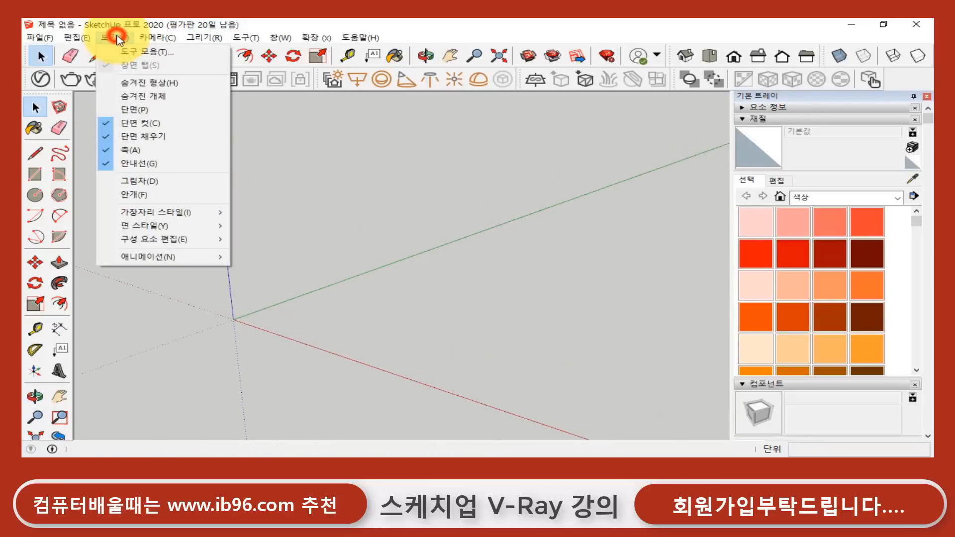
{"action": "left_click", "coordinate": [78, 39]}
{"action": "mouse_move", "coordinate": [157, 38]}
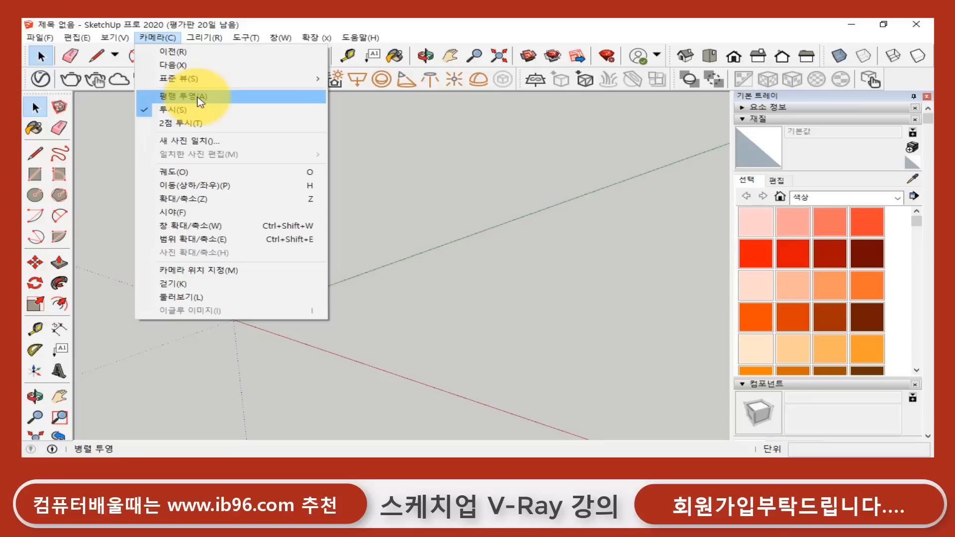
{"action": "left_click", "coordinate": [368, 196]}
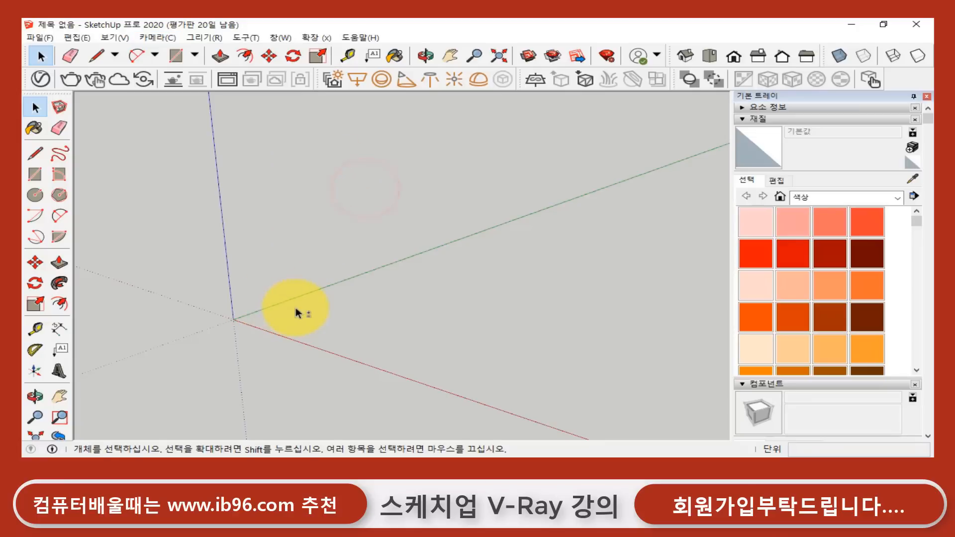
- Draw a six-sided polygon of about 754 mm radius on the ground near the origin and Push/Pull it up about 2271 mm
{"action": "middle_click_drag", "start_coordinate": [296, 307], "coordinate": [220, 283], "text": "shift"}
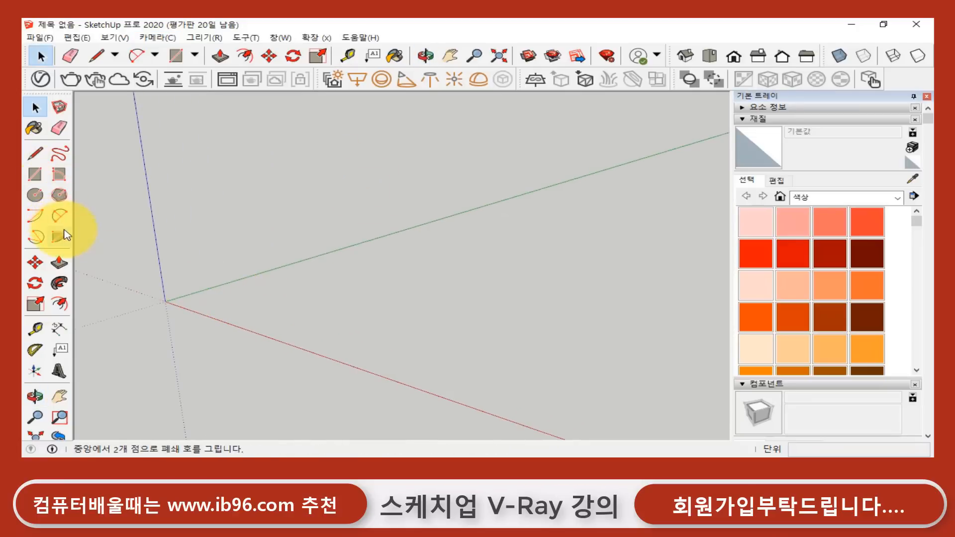
{"action": "left_click", "coordinate": [59, 195]}
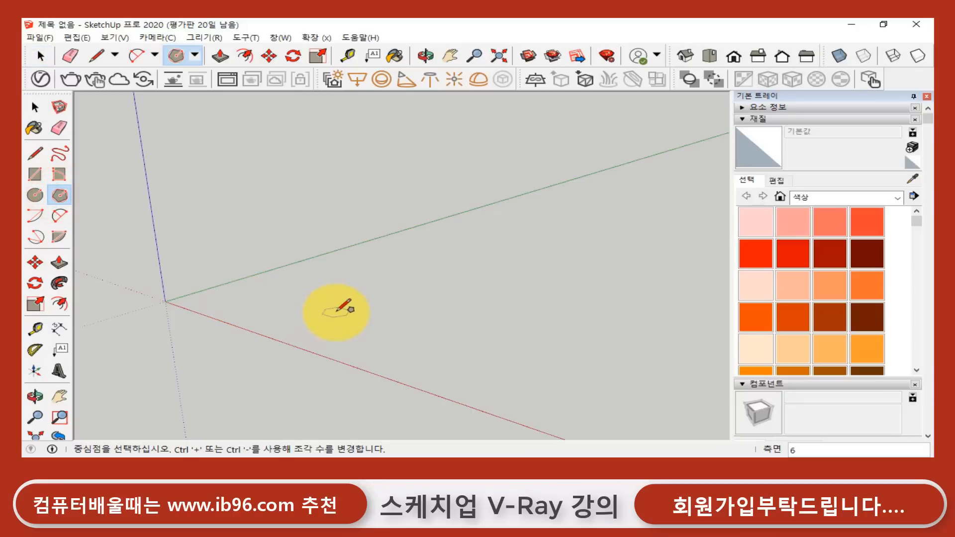
{"action": "left_click", "coordinate": [313, 303]}
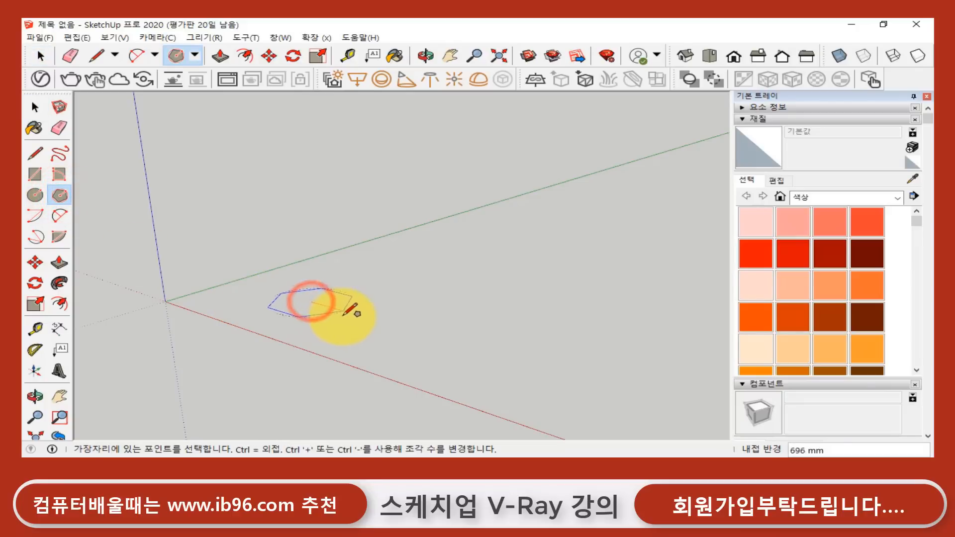
{"action": "left_click", "coordinate": [344, 317]}
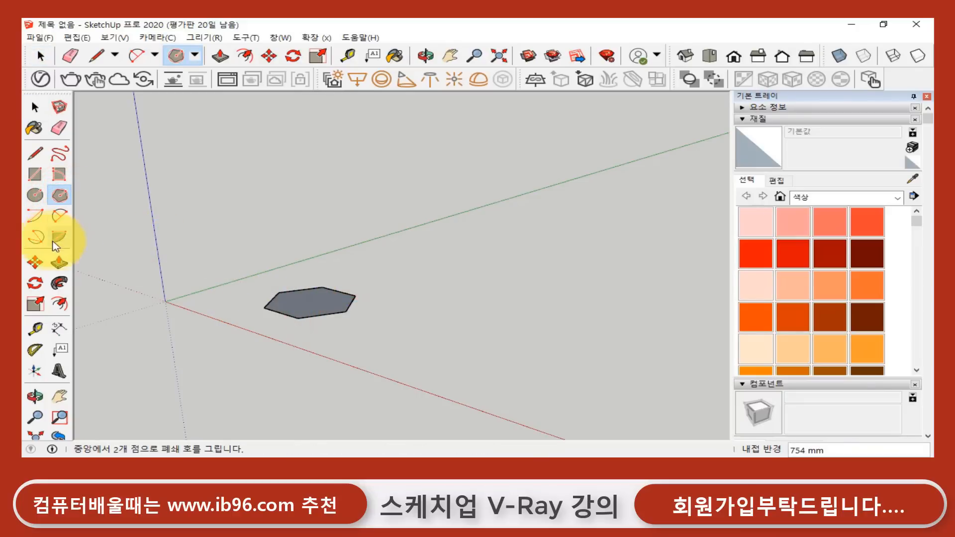
{"action": "left_click", "coordinate": [59, 262]}
{"action": "left_click_drag", "start_coordinate": [299, 309], "coordinate": [305, 183]}
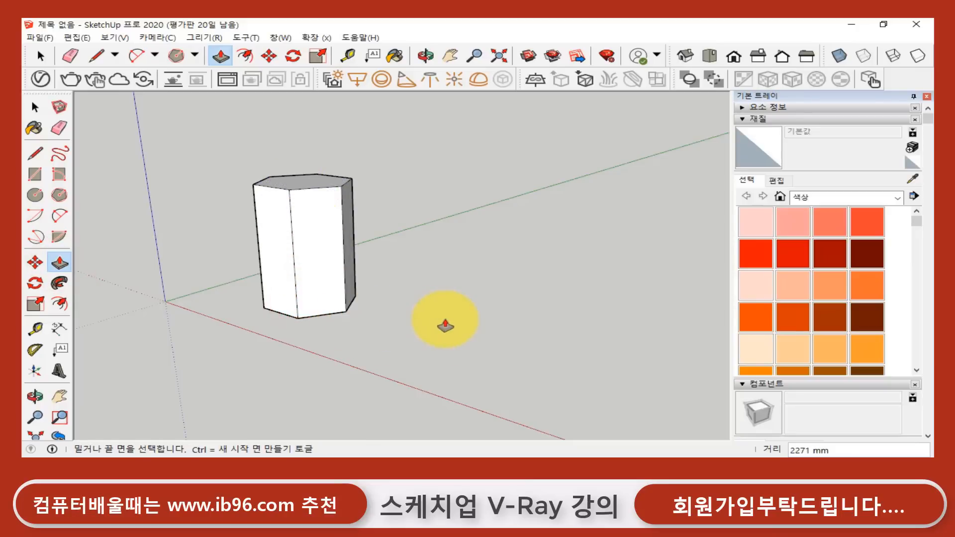
- Draw a 24-sided circle on the ground beside the hexagonal prism
{"action": "left_click", "coordinate": [35, 195]}
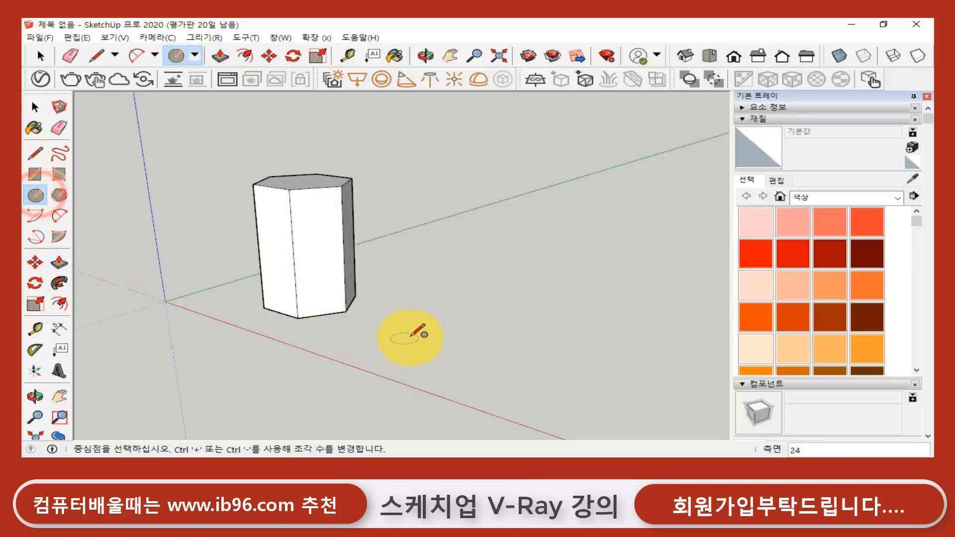
{"action": "middle_click_drag", "start_coordinate": [416, 333], "coordinate": [355, 303], "text": "shift"}
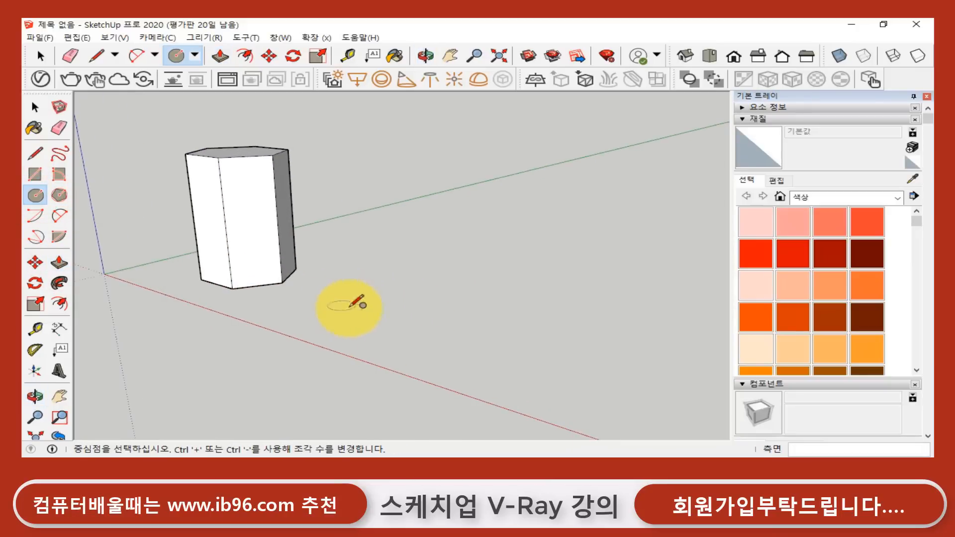
{"action": "left_click", "coordinate": [385, 310]}
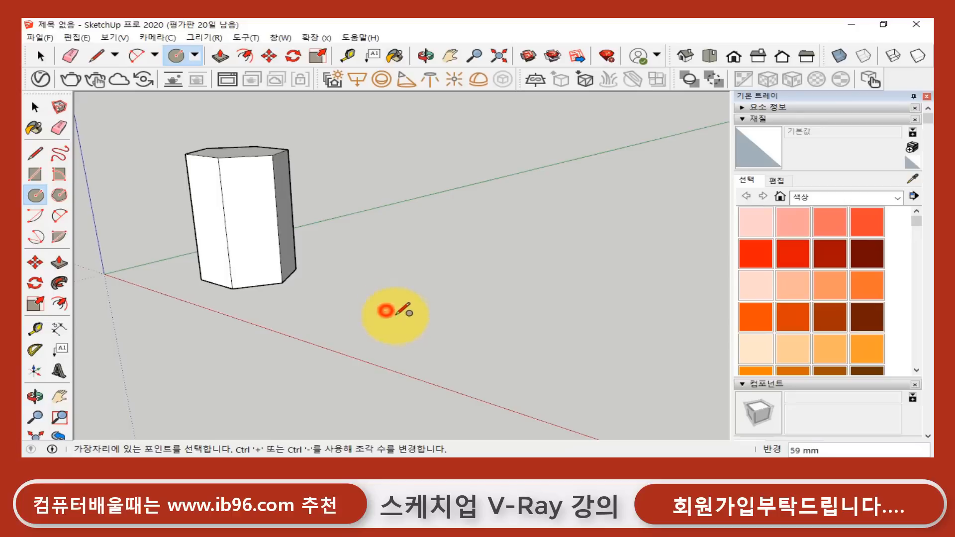
{"action": "left_click", "coordinate": [423, 326]}
- Make a copy of the circle rotated 90 degrees about its centre so that it stands upright across the original
{"action": "key", "text": "space"}
{"action": "left_click_drag", "start_coordinate": [451, 269], "coordinate": [368, 337]}
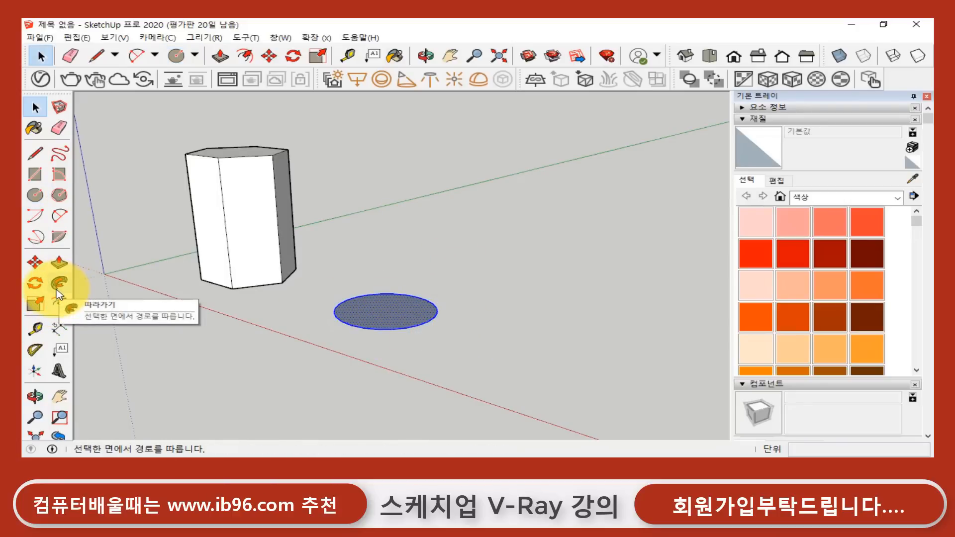
{"action": "key", "text": "q"}
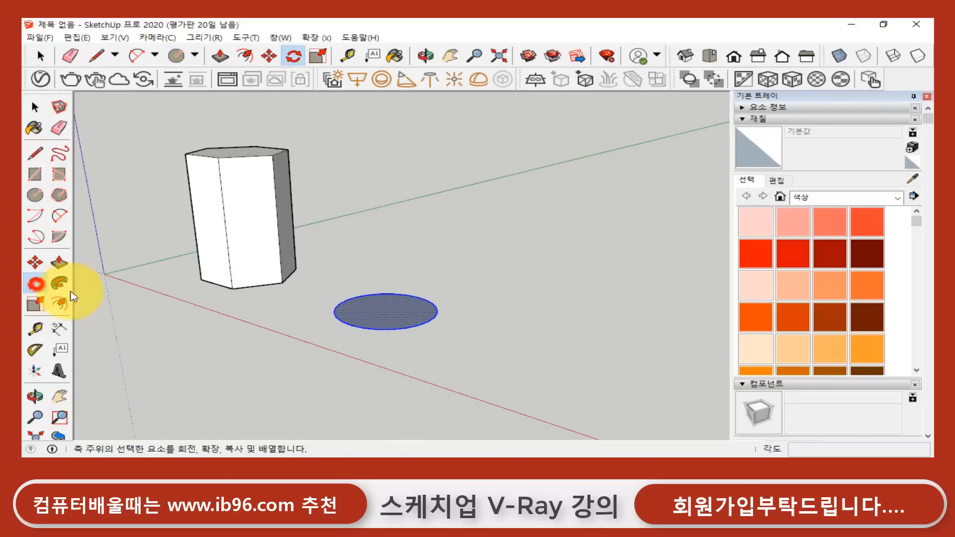
{"action": "left_click", "coordinate": [385, 311]}
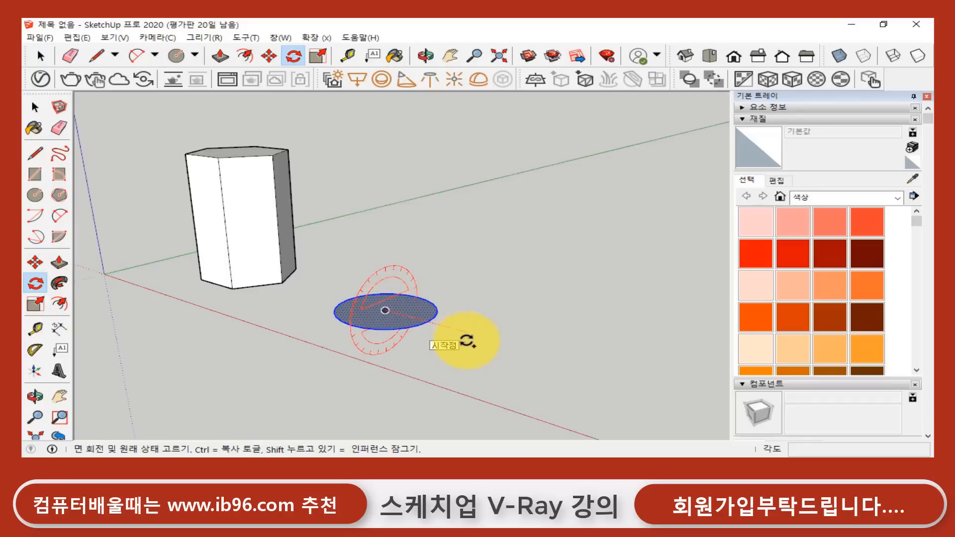
{"action": "left_click", "coordinate": [319, 365]}
{"action": "left_click", "coordinate": [387, 238]}
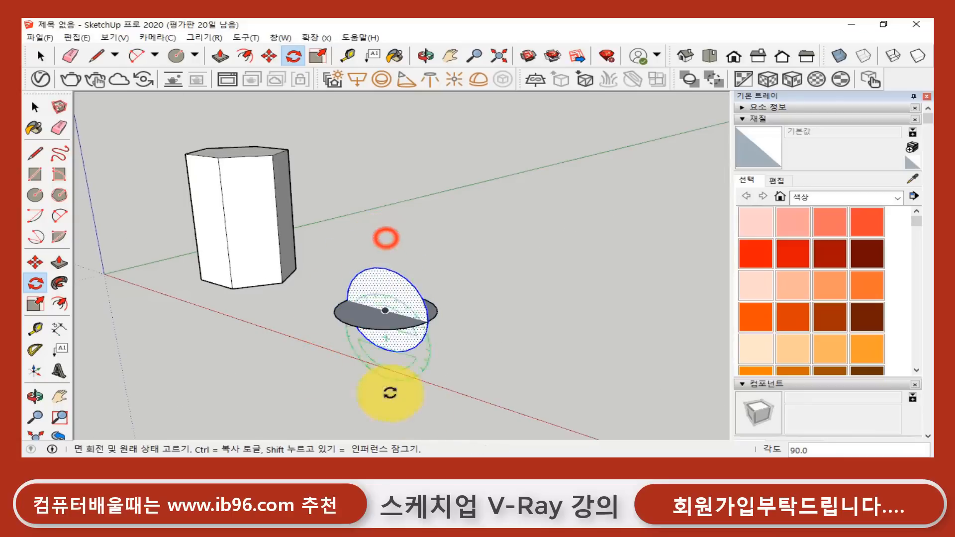
- Use Follow Me to sweep the horizontal circle's face along the upright circle into a sphere
{"action": "key", "text": "space"}
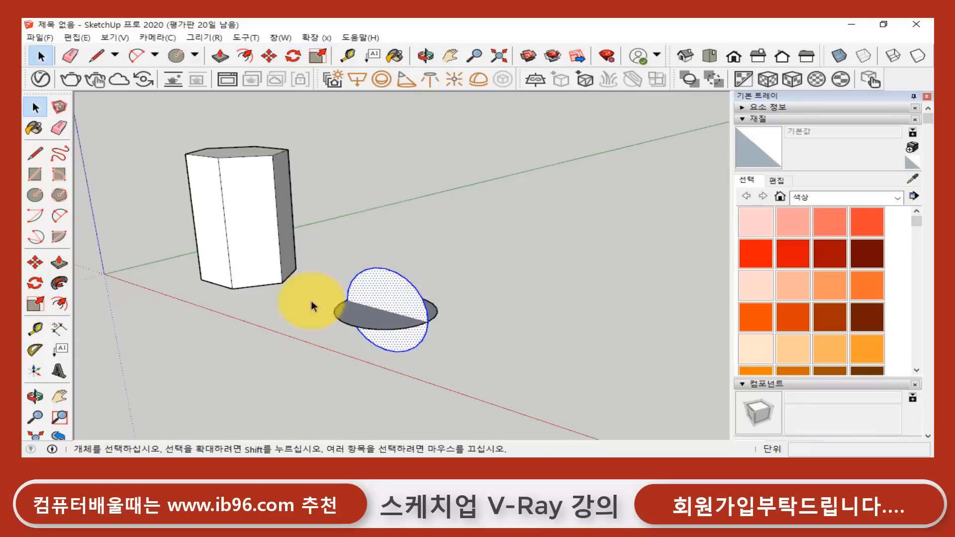
{"action": "left_click", "coordinate": [59, 283]}
{"action": "left_click", "coordinate": [372, 321]}
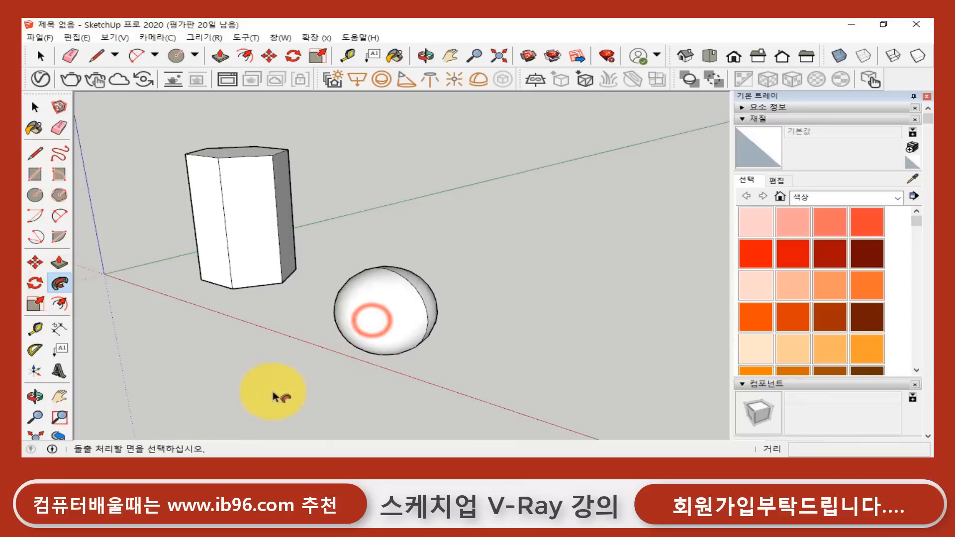
- Select the whole sphere with all its connected geometry and move it straight up about 1118 mm
{"action": "key", "text": "space"}
{"action": "left_click", "coordinate": [396, 324]}
{"action": "left_click_drag", "start_coordinate": [447, 337], "coordinate": [384, 297]}
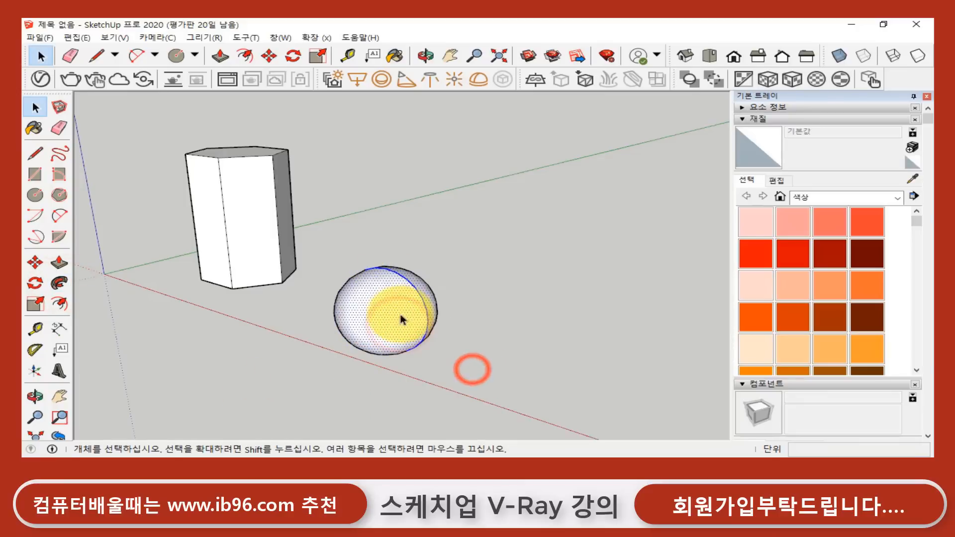
{"action": "left_click_drag", "start_coordinate": [440, 369], "coordinate": [388, 323]}
{"action": "triple_click", "coordinate": [390, 312]}
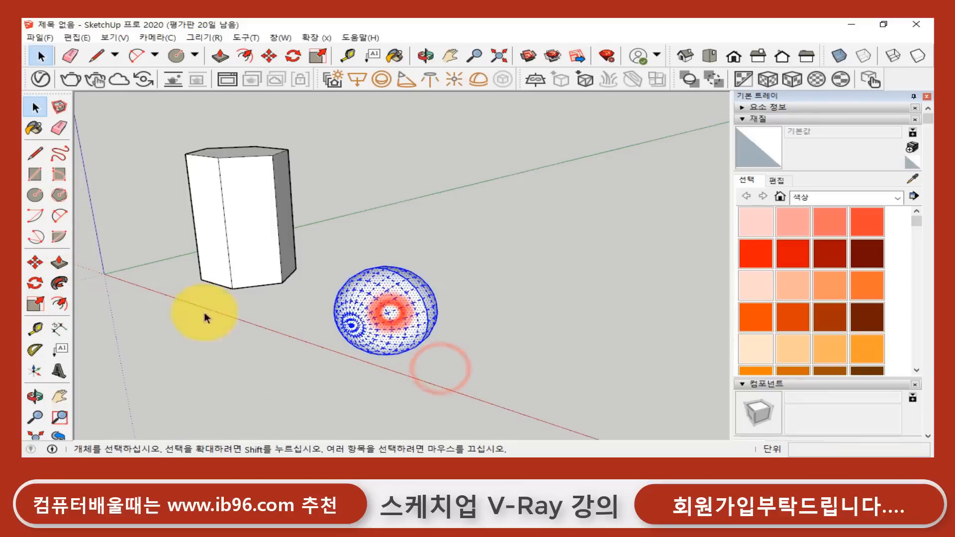
{"action": "left_click", "coordinate": [35, 263]}
{"action": "left_click", "coordinate": [474, 351]}
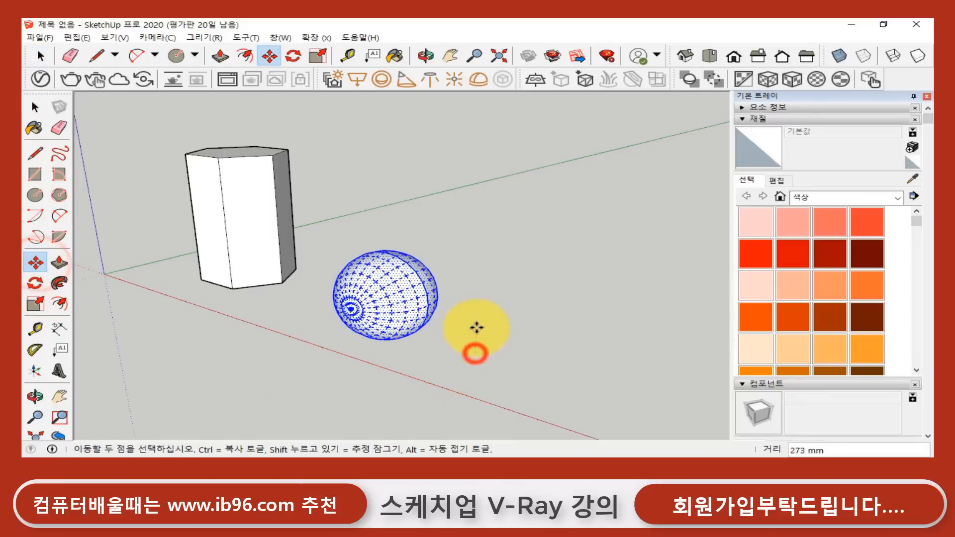
{"action": "left_click", "coordinate": [478, 275]}
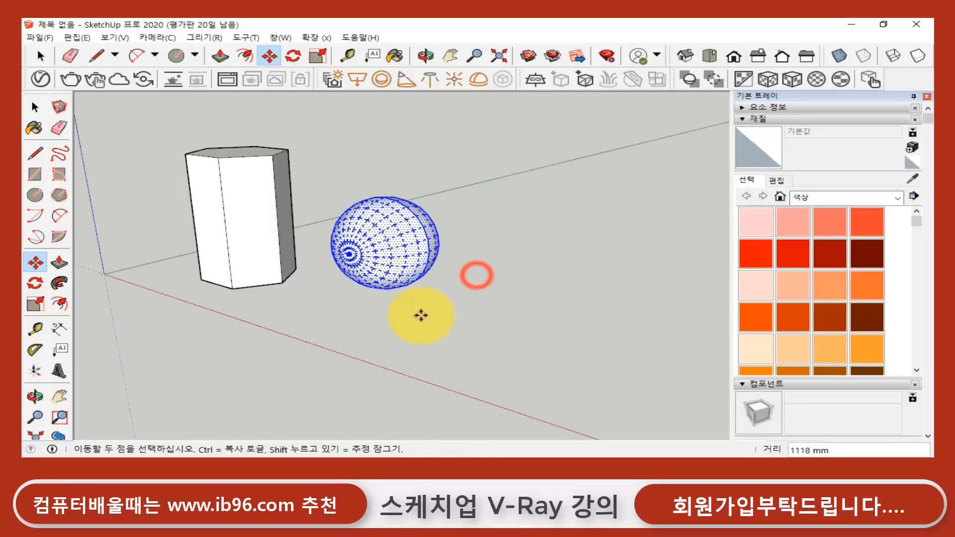
- Show only the materials contained in the current model instead of the colour collection
{"action": "middle_click_drag", "start_coordinate": [341, 288], "coordinate": [309, 313]}
{"action": "middle_click_drag", "start_coordinate": [259, 186], "coordinate": [345, 260]}
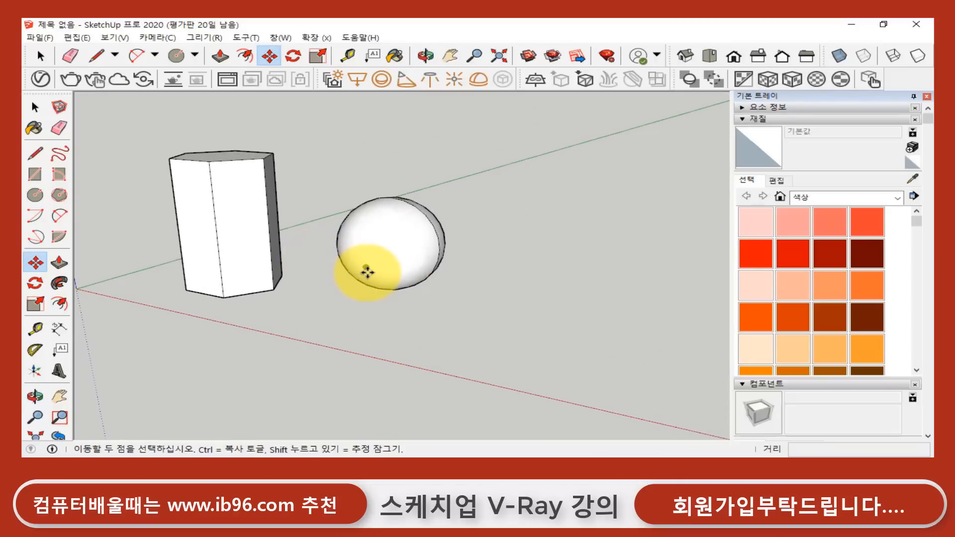
{"action": "middle_click_drag", "start_coordinate": [390, 250], "coordinate": [473, 321]}
{"action": "scroll", "coordinate": [475, 328], "scroll_direction": "up", "scroll_amount": 2}
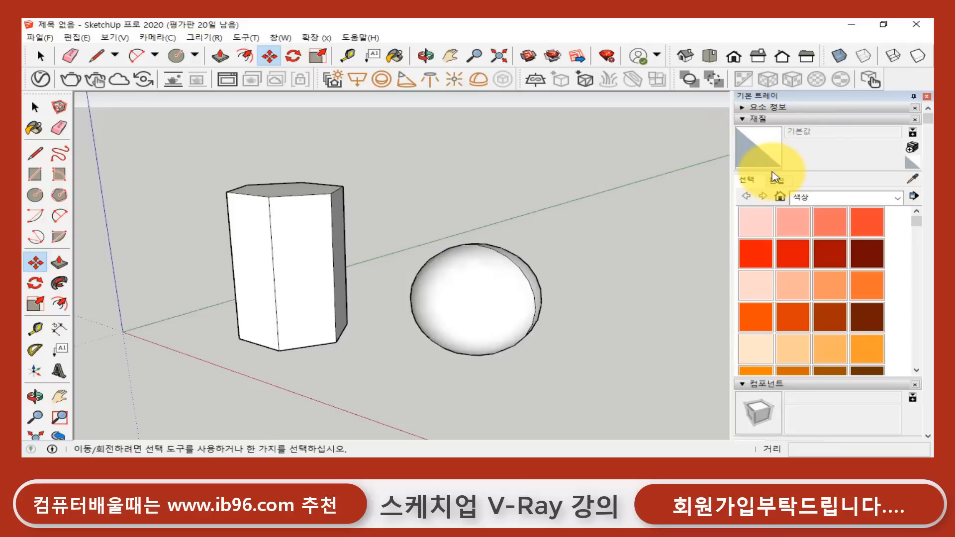
{"action": "left_click", "coordinate": [818, 198]}
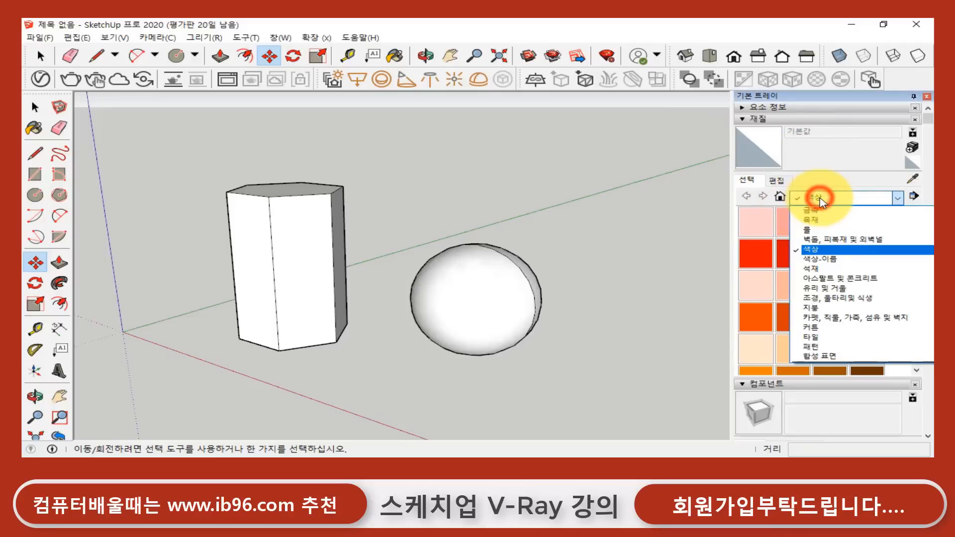
{"action": "left_click", "coordinate": [821, 201]}
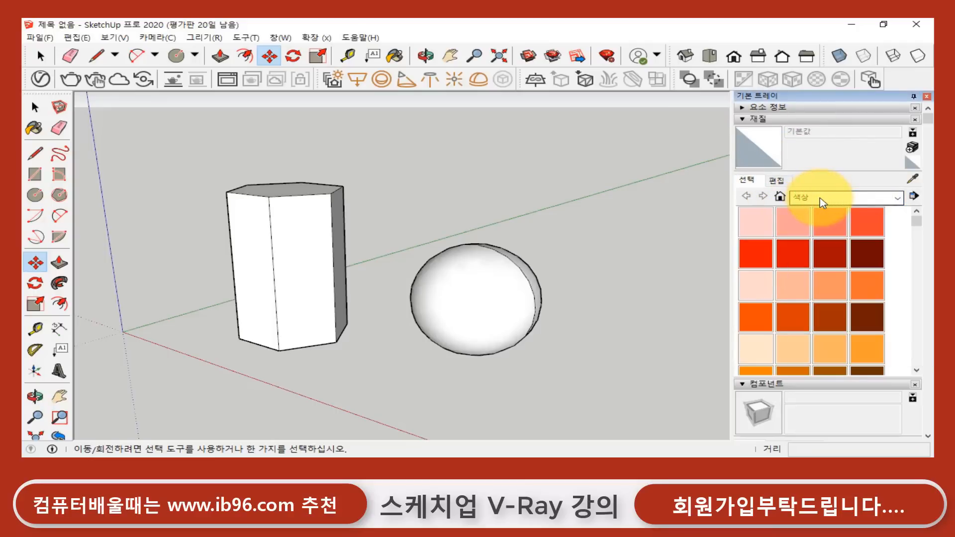
{"action": "left_click", "coordinate": [781, 198]}
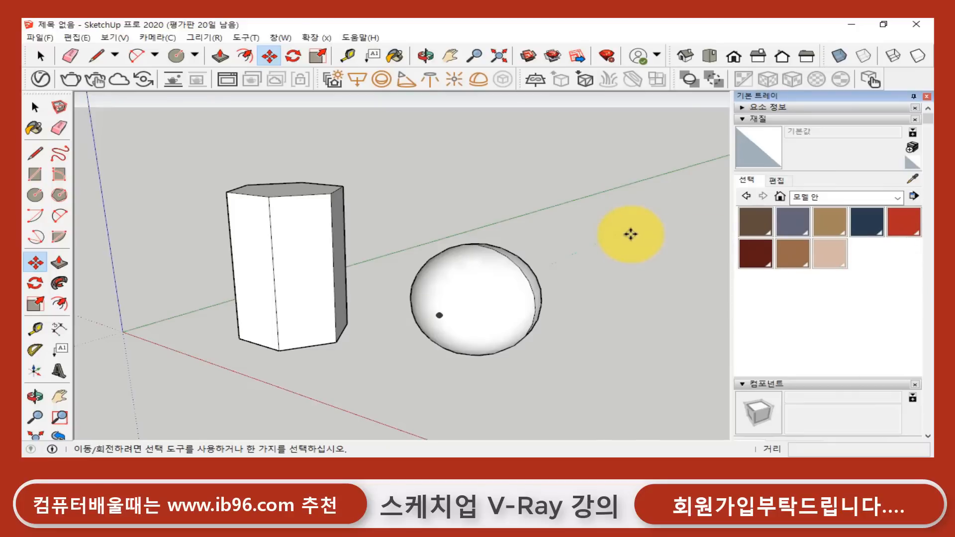
- Undock the V-Ray for SketchUp toolbar and dock it back in its original place
{"action": "left_click", "coordinate": [35, 108]}
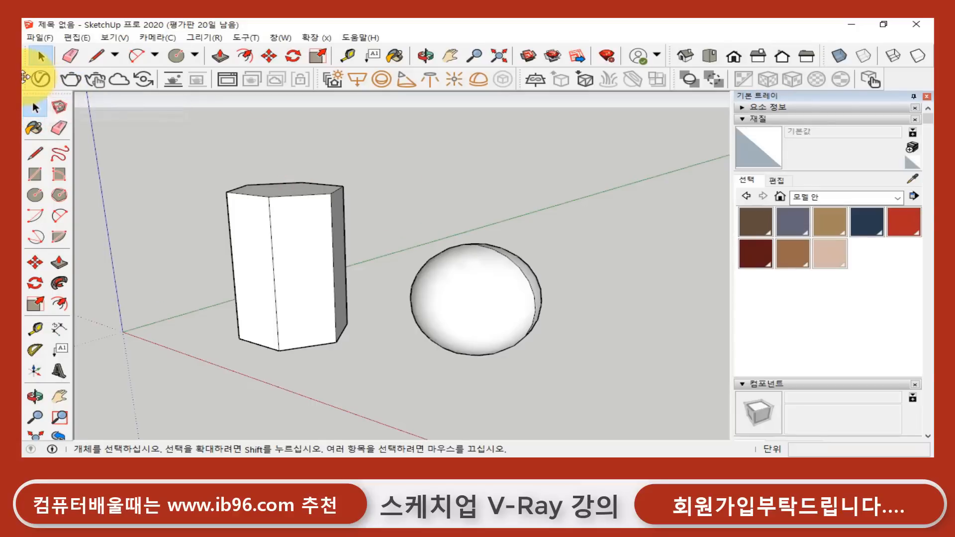
{"action": "mouse_move", "coordinate": [27, 79]}
{"action": "left_mouse_down"}
{"action": "mouse_move", "coordinate": [183, 143]}
{"action": "mouse_move", "coordinate": [305, 149]}
{"action": "left_mouse_up"}
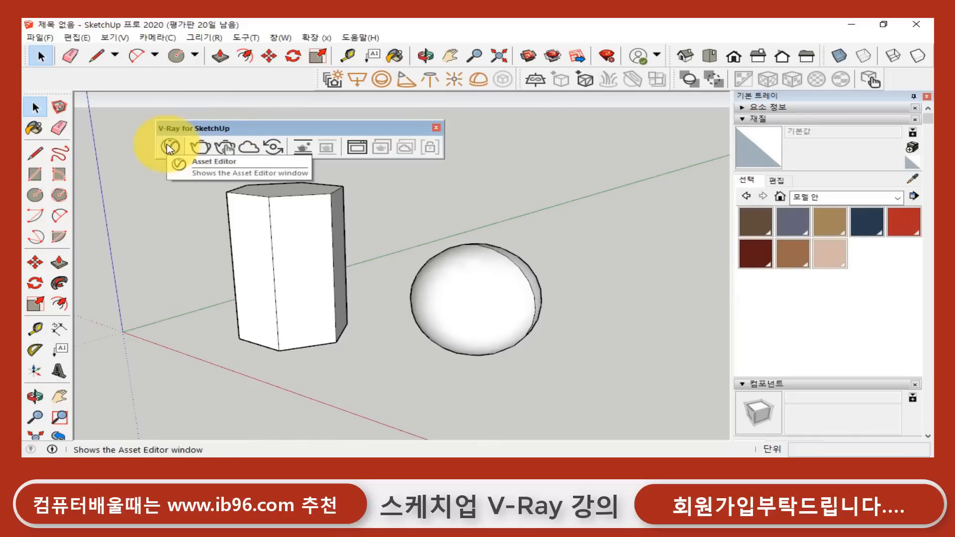
{"action": "mouse_move", "coordinate": [234, 127]}
{"action": "left_mouse_down"}
{"action": "mouse_move", "coordinate": [175, 96]}
{"action": "mouse_move", "coordinate": [96, 79]}
{"action": "left_mouse_up"}
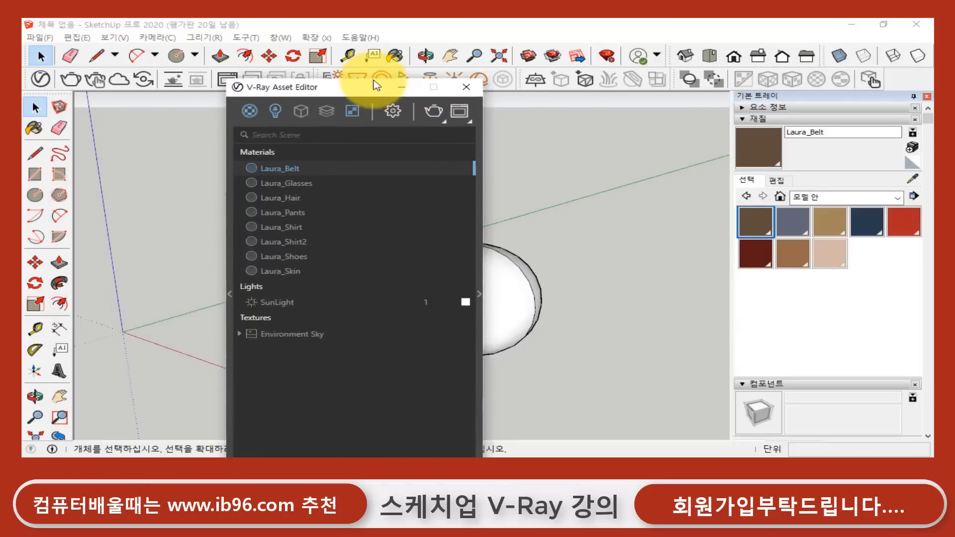
- Reposition the V-Ray Asset Editor and expand both its material settings and its material library
{"action": "left_click_drag", "start_coordinate": [361, 87], "coordinate": [437, 39]}
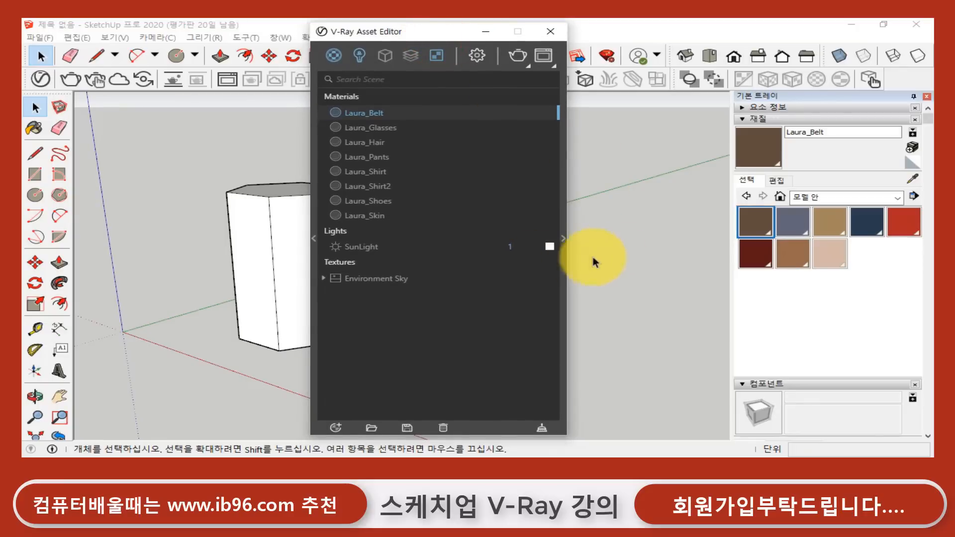
{"action": "left_click", "coordinate": [567, 241]}
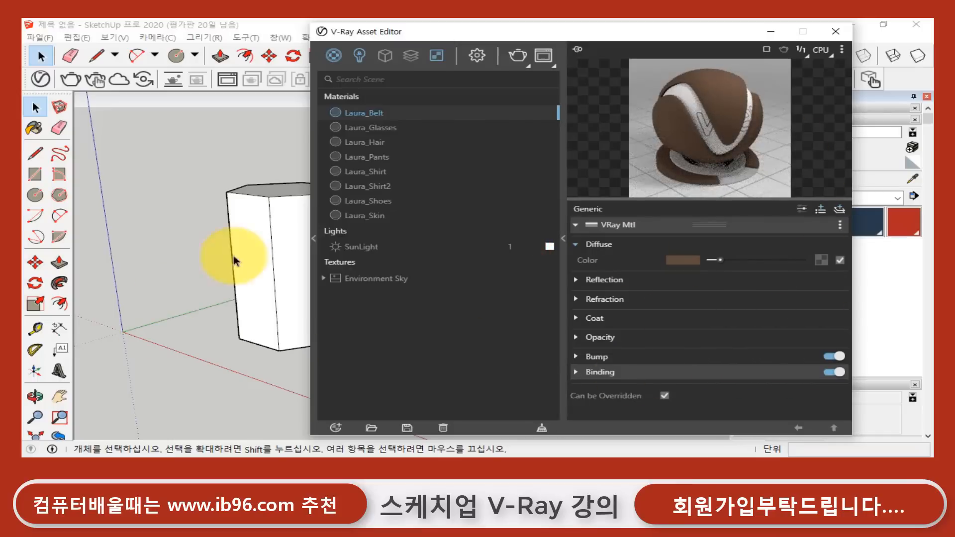
{"action": "left_click", "coordinate": [312, 241]}
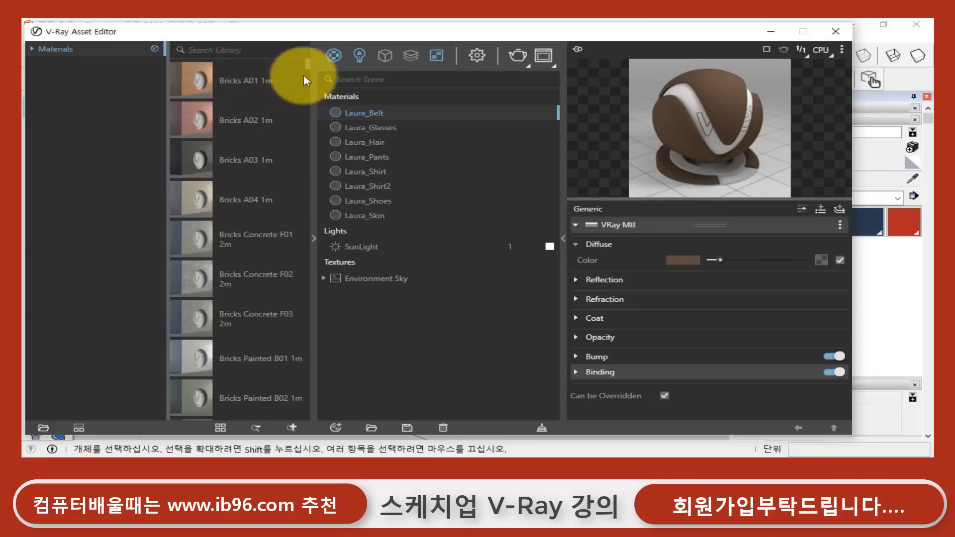
- Browse the V-Ray material library, collapse it and limit the asset list to the scene's materials
{"action": "mouse_move", "coordinate": [306, 70]}
{"action": "left_mouse_down"}
{"action": "mouse_move", "coordinate": [306, 416]}
{"action": "mouse_move", "coordinate": [303, 406]}
{"action": "left_mouse_up"}
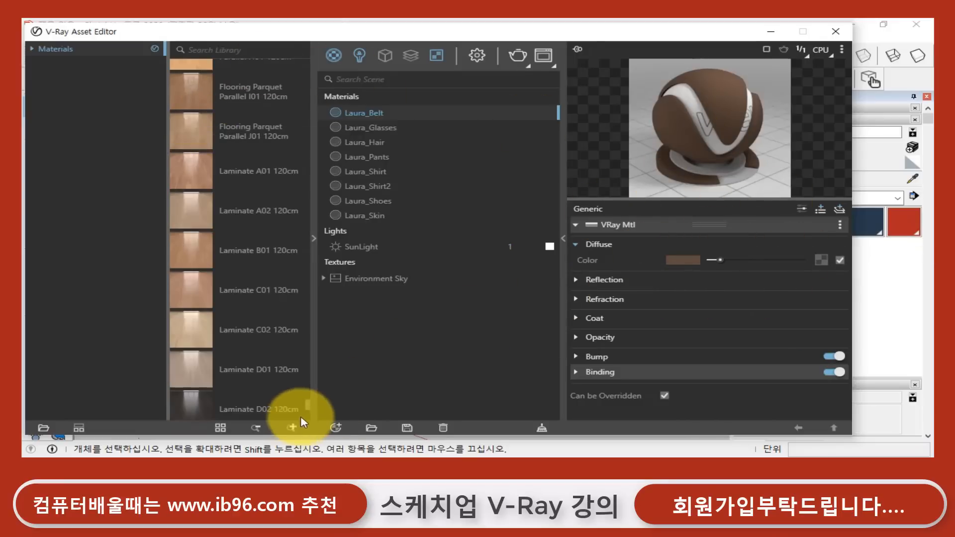
{"action": "left_click_drag", "start_coordinate": [307, 404], "coordinate": [309, 67]}
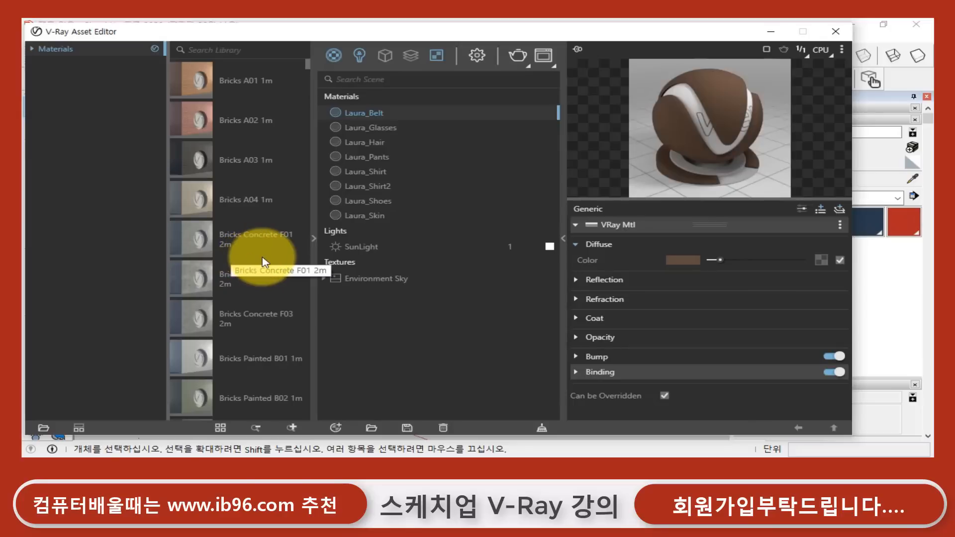
{"action": "left_click", "coordinate": [314, 239]}
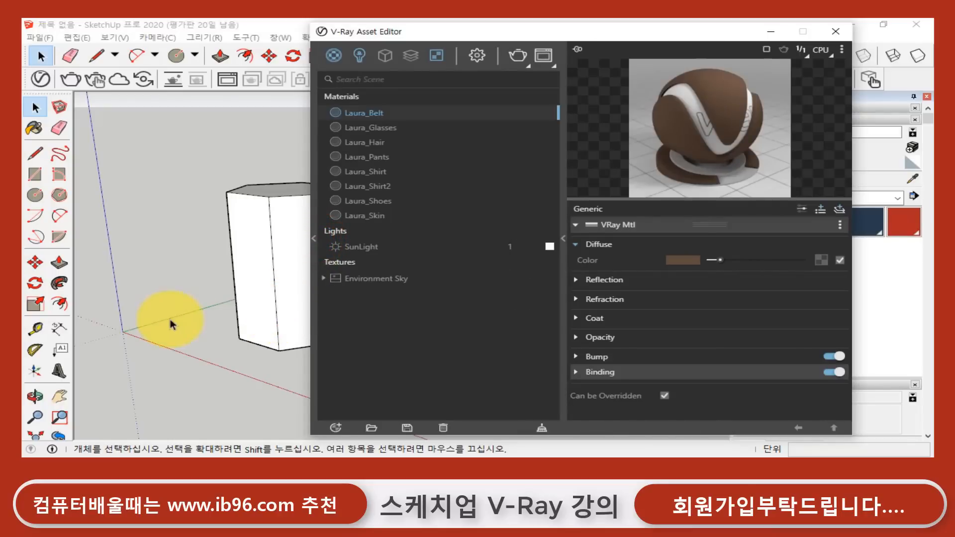
{"action": "left_click_drag", "start_coordinate": [454, 31], "coordinate": [360, 33]}
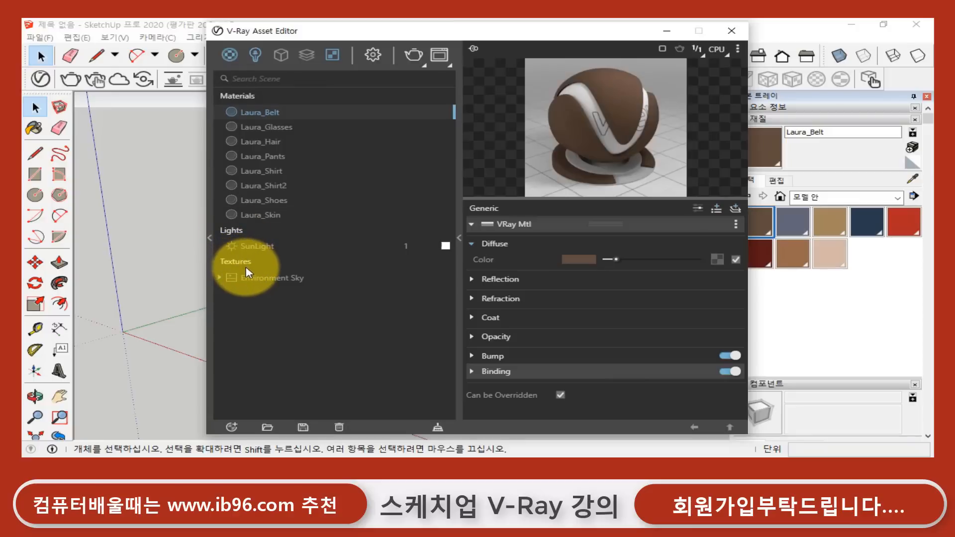
{"action": "left_click", "coordinate": [230, 59]}
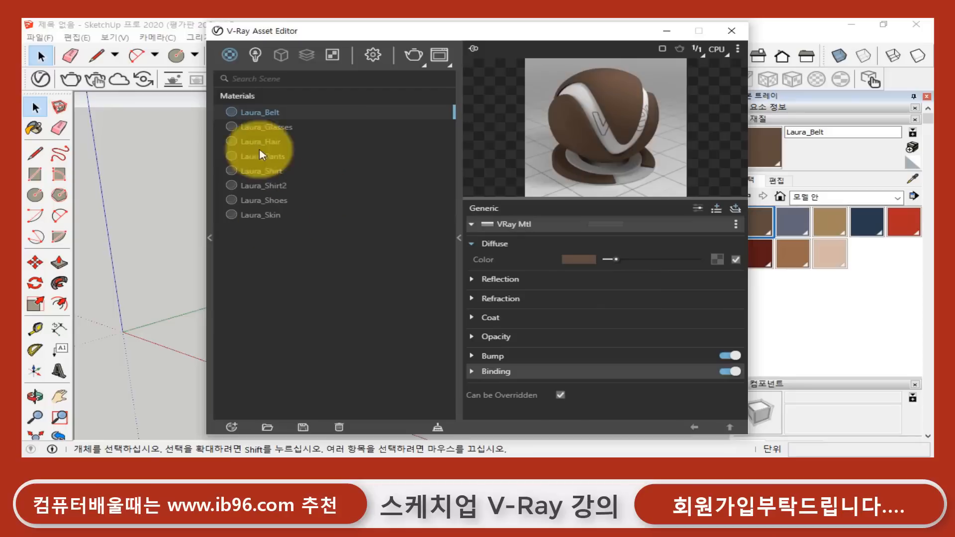
- In the render settings, set the Global Illumination primary rays to Irradiance map and keep Light cache for the secondary rays
{"action": "left_click", "coordinate": [375, 55]}
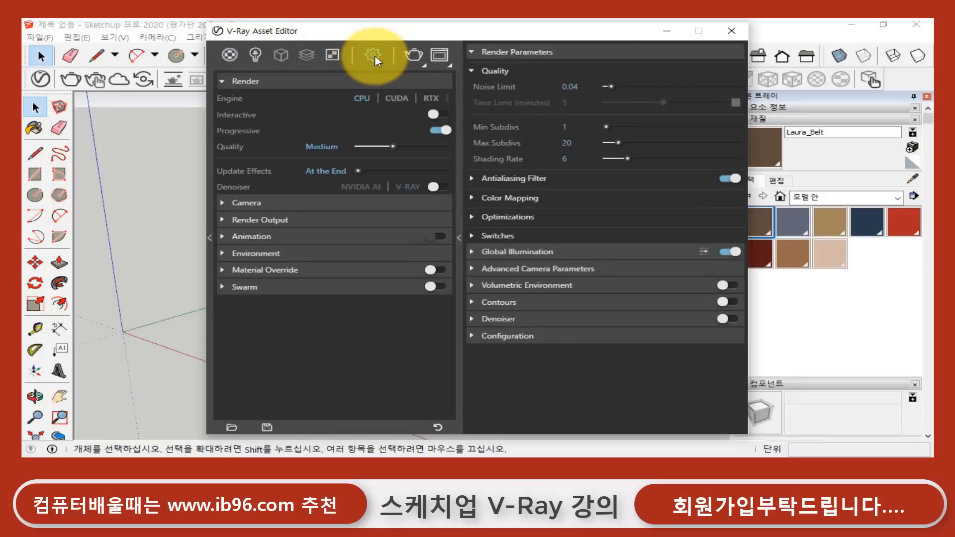
{"action": "left_click", "coordinate": [472, 252]}
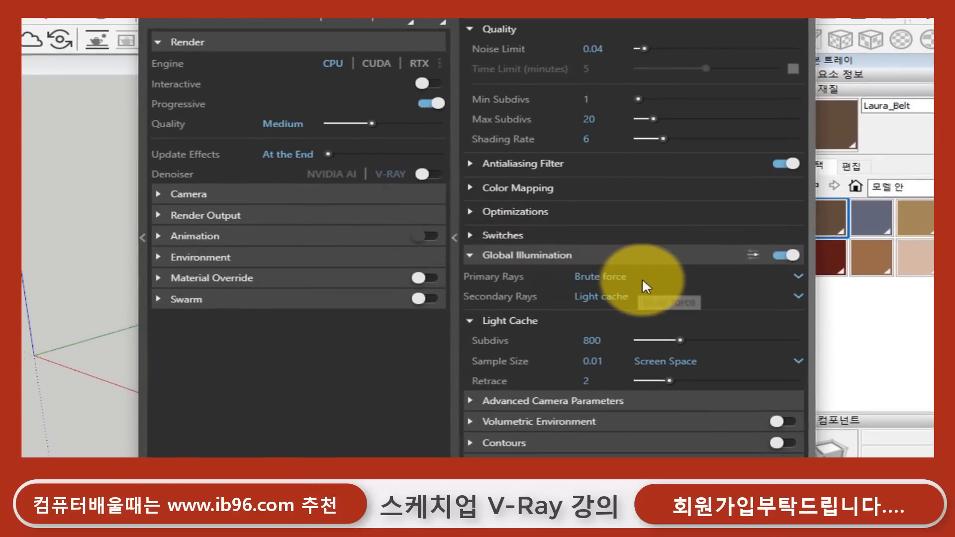
{"action": "left_click", "coordinate": [655, 276]}
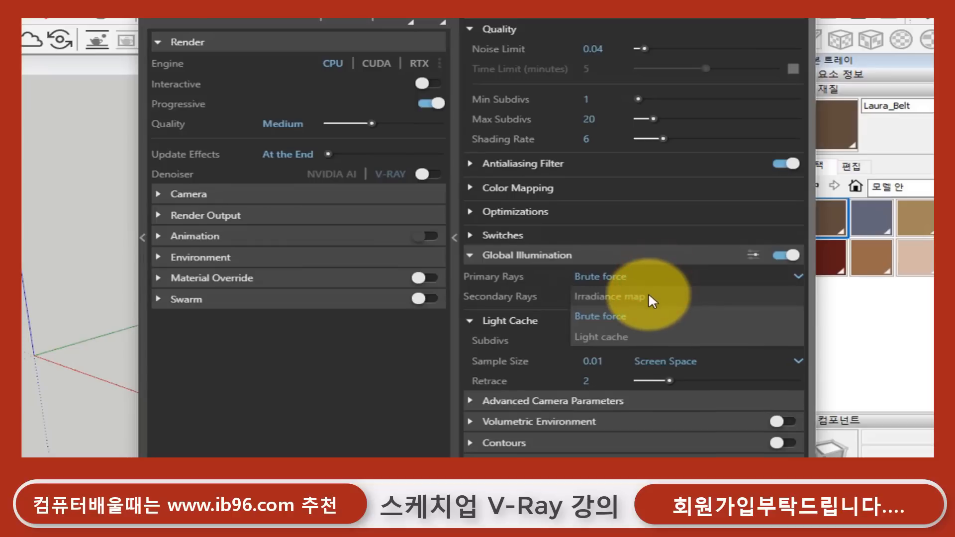
{"action": "left_click", "coordinate": [649, 296]}
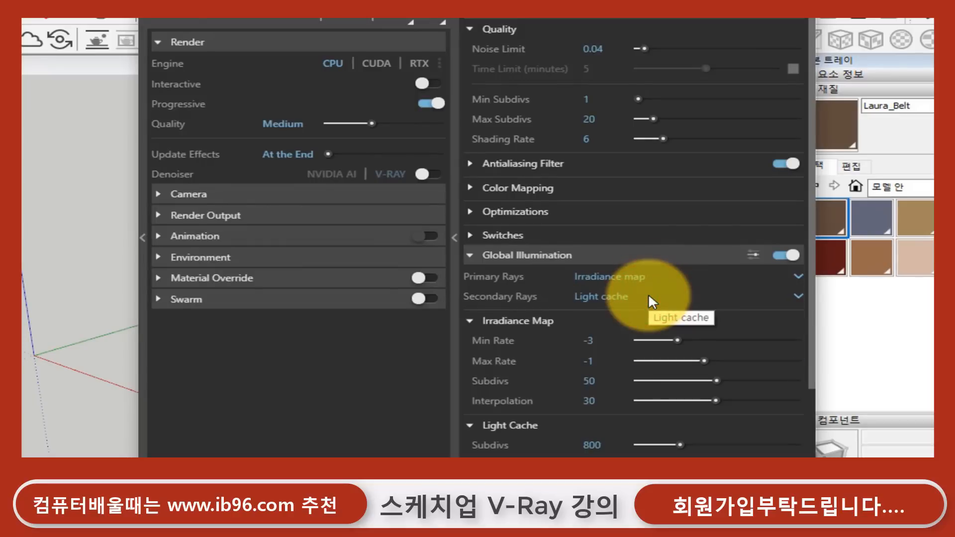
{"action": "left_click", "coordinate": [648, 298]}
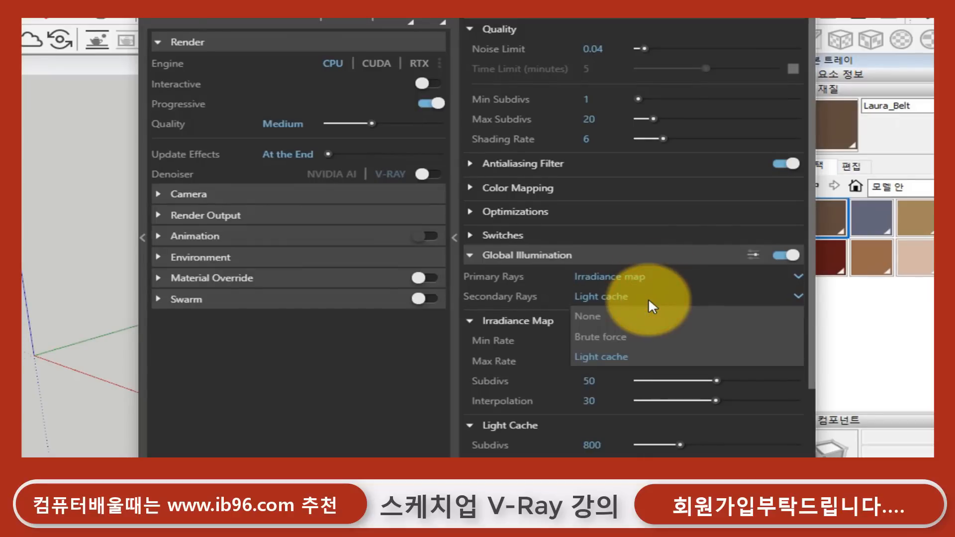
{"action": "left_click", "coordinate": [649, 297]}
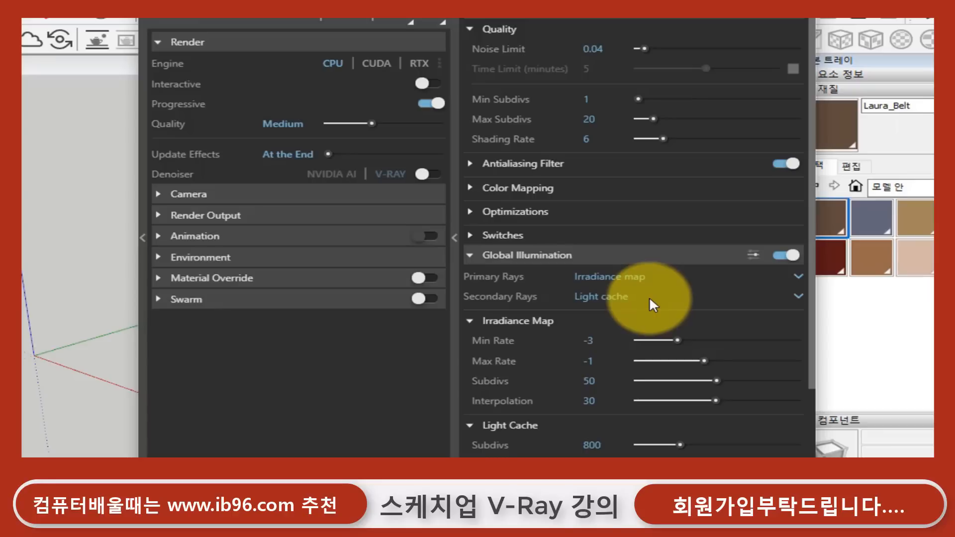
- In the environment background's Sky texture, set the Size Multiplier to 2 and the Sky Model to CIE Clear
{"action": "left_click", "coordinate": [160, 257]}
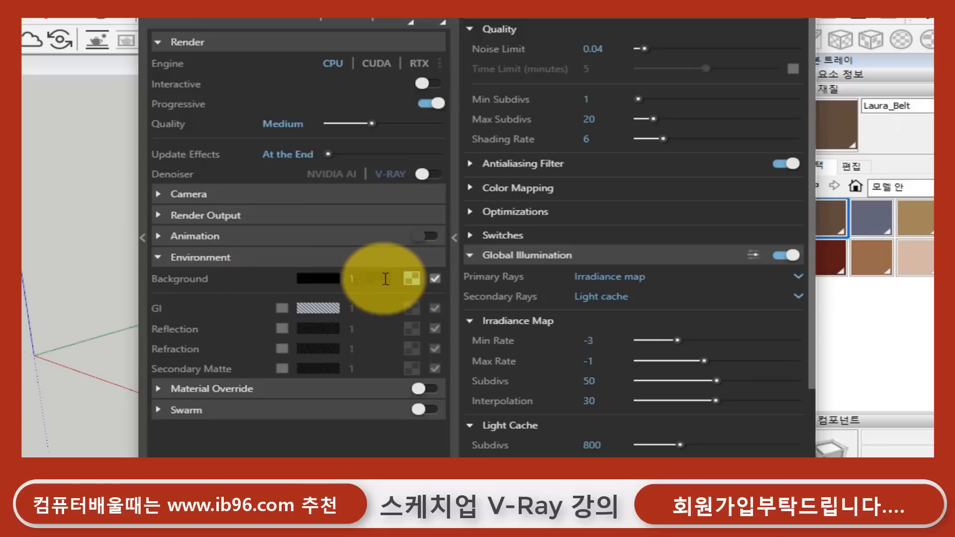
{"action": "left_click", "coordinate": [418, 279]}
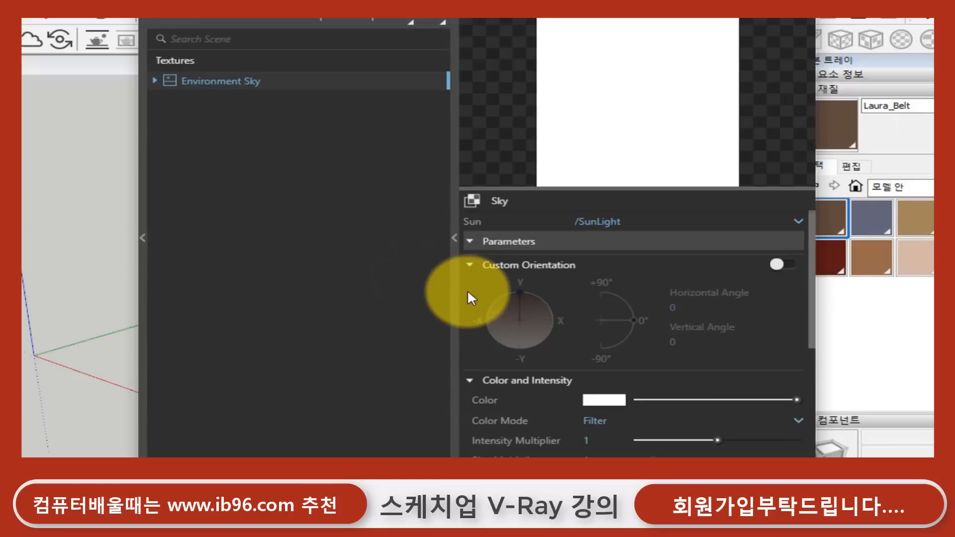
{"action": "left_click", "coordinate": [810, 298]}
{"action": "left_click_drag", "start_coordinate": [810, 297], "coordinate": [823, 389]}
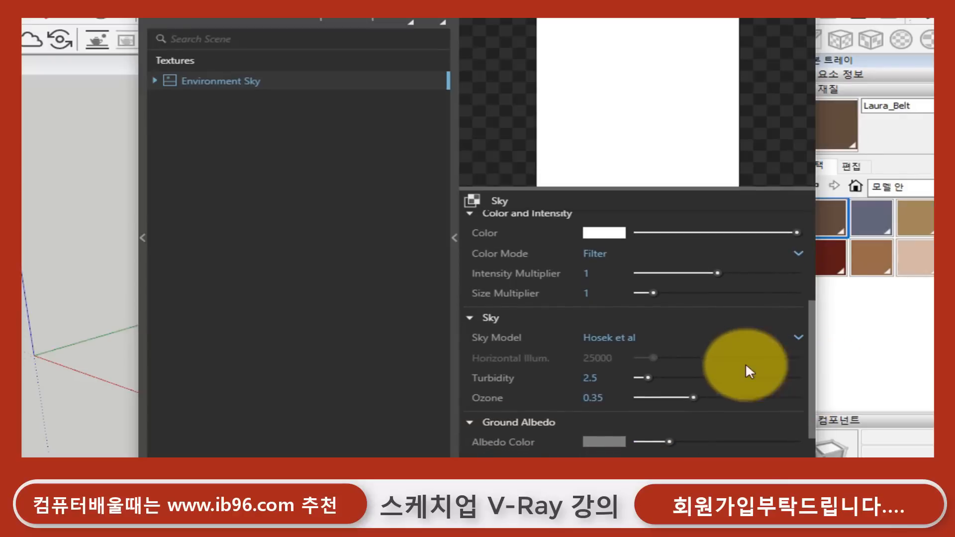
{"action": "left_click", "coordinate": [599, 293]}
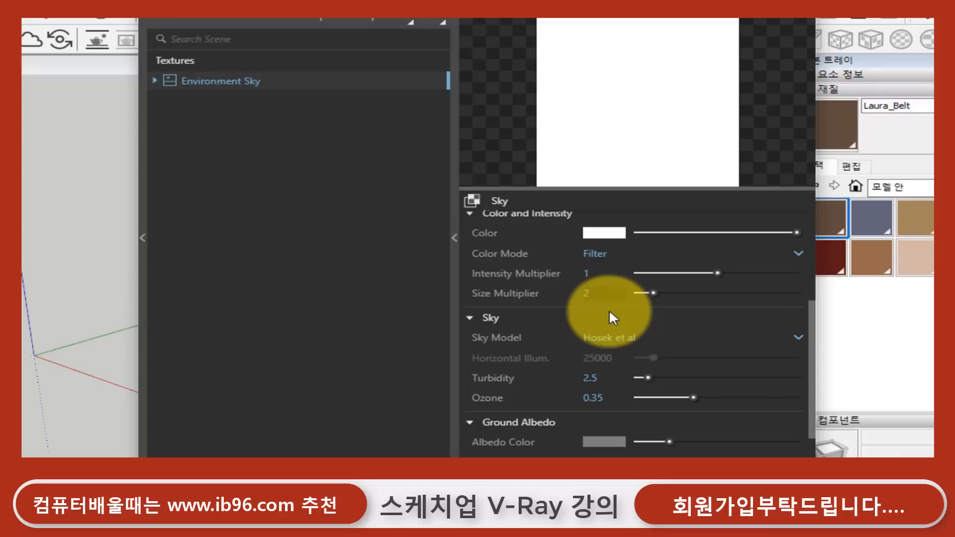
{"action": "type", "text": "2"}
{"action": "left_click", "coordinate": [612, 294]}
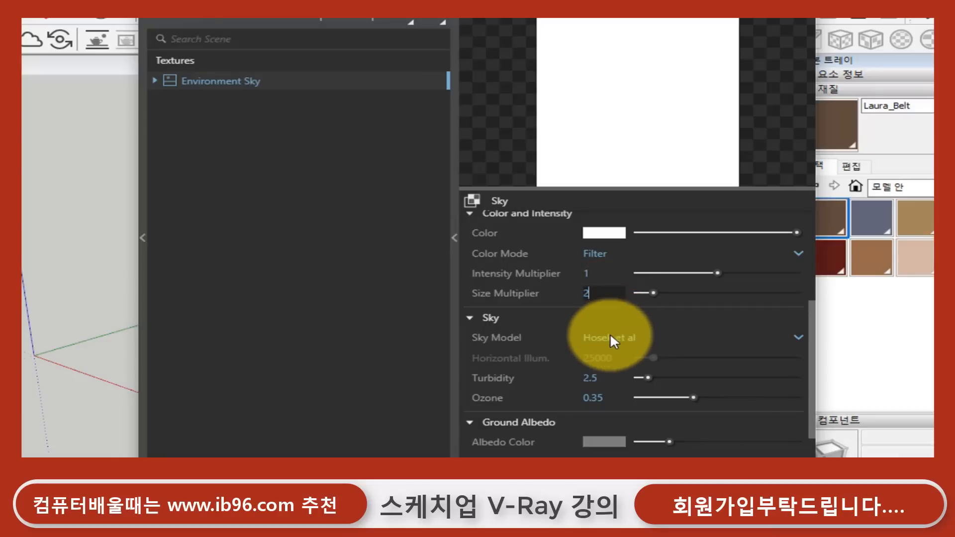
{"action": "left_click", "coordinate": [656, 338]}
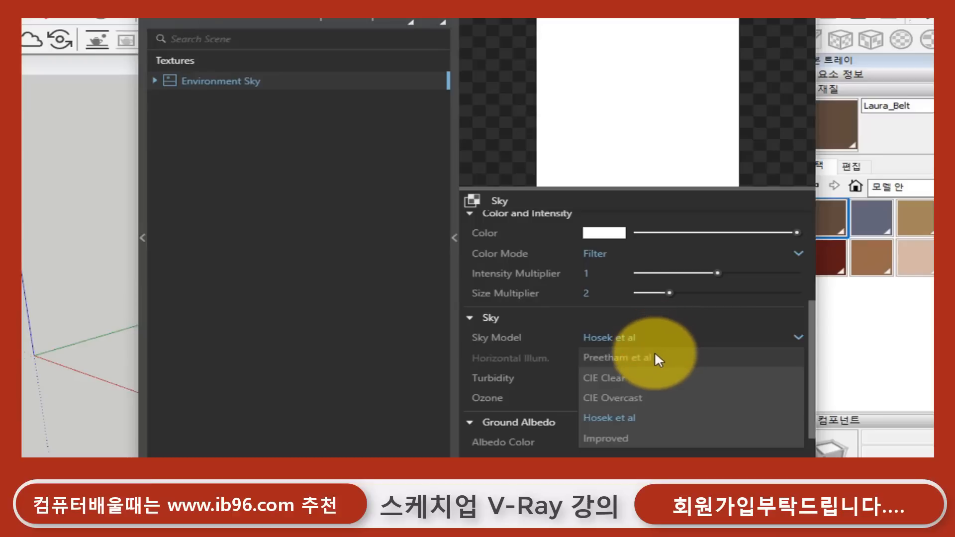
{"action": "left_click", "coordinate": [643, 378]}
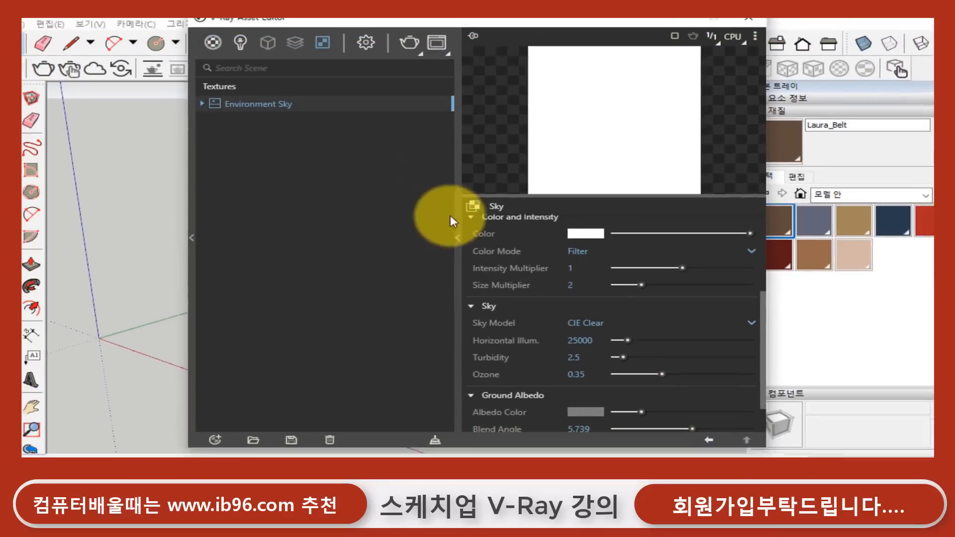
- Return to the scene's materials list and reposition the V-Ray Asset Editor clear of the Materials tray
{"action": "left_click", "coordinate": [230, 55]}
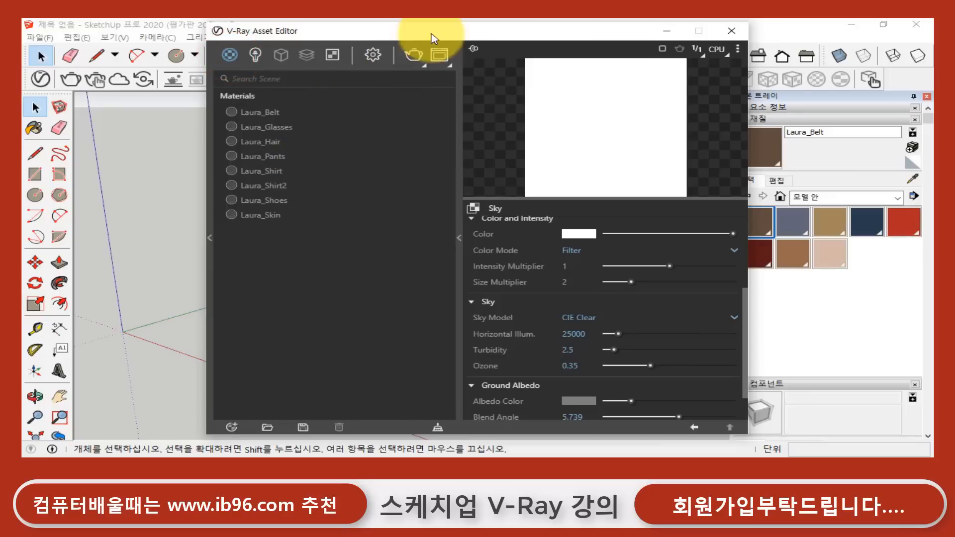
{"action": "left_click_drag", "start_coordinate": [437, 34], "coordinate": [401, 33]}
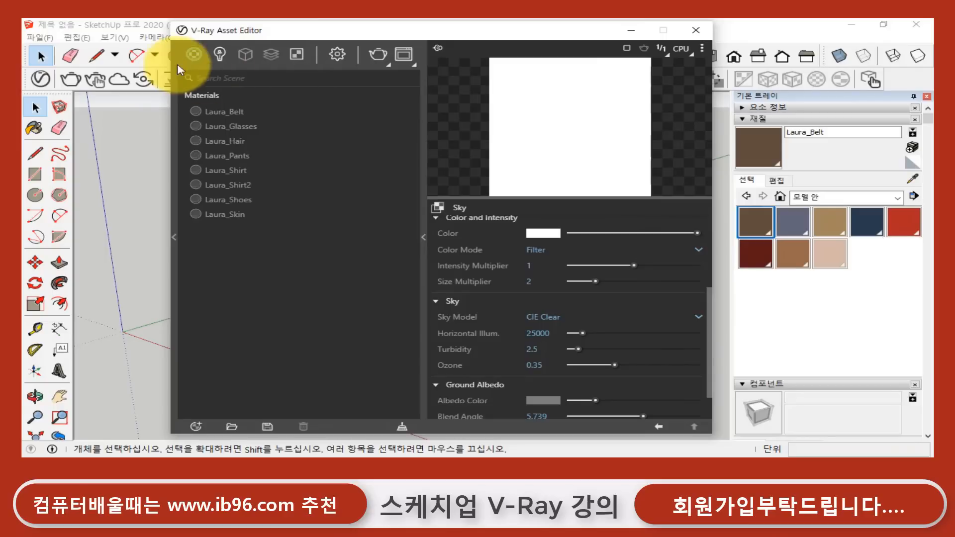
{"action": "left_click", "coordinate": [194, 54]}
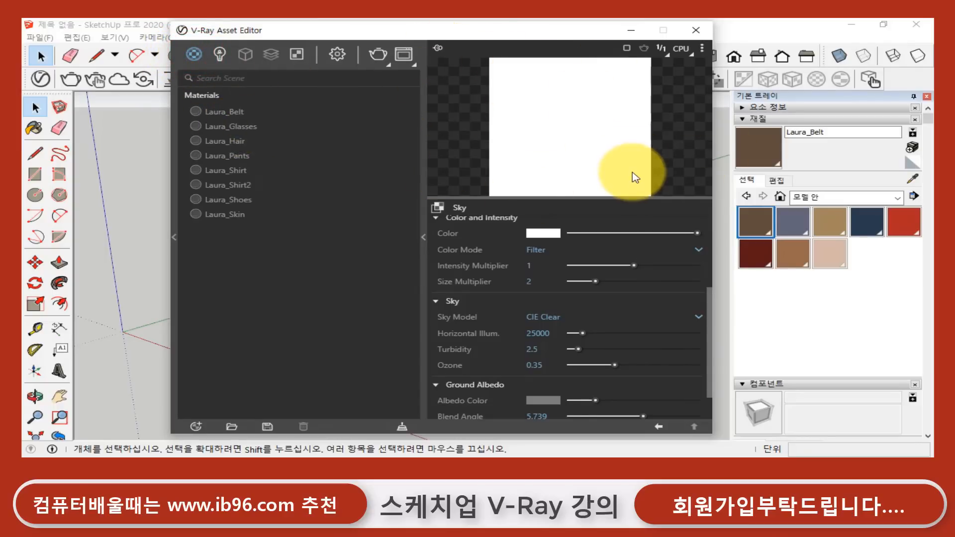
- Close and reopen the V-Ray Asset Editor twice
{"action": "left_click", "coordinate": [697, 30]}
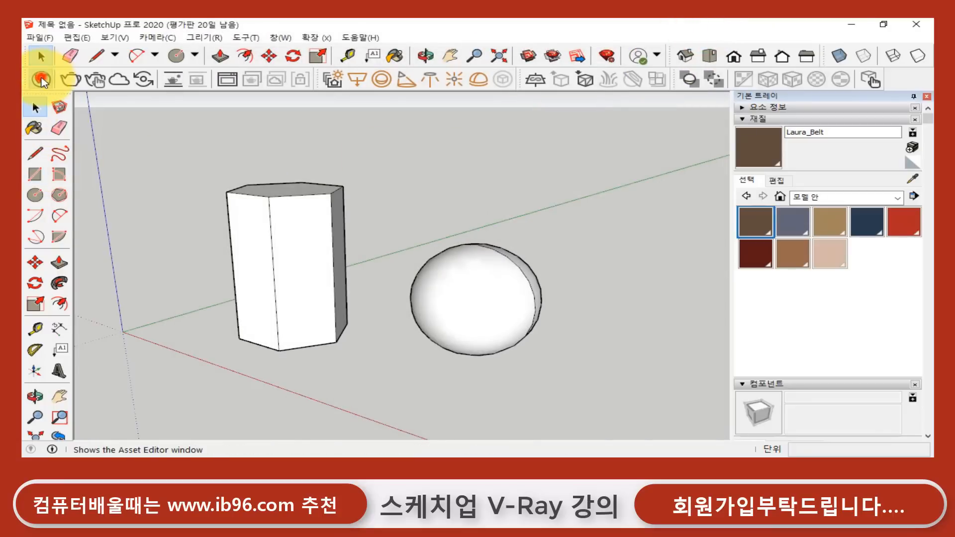
{"action": "left_click", "coordinate": [40, 78]}
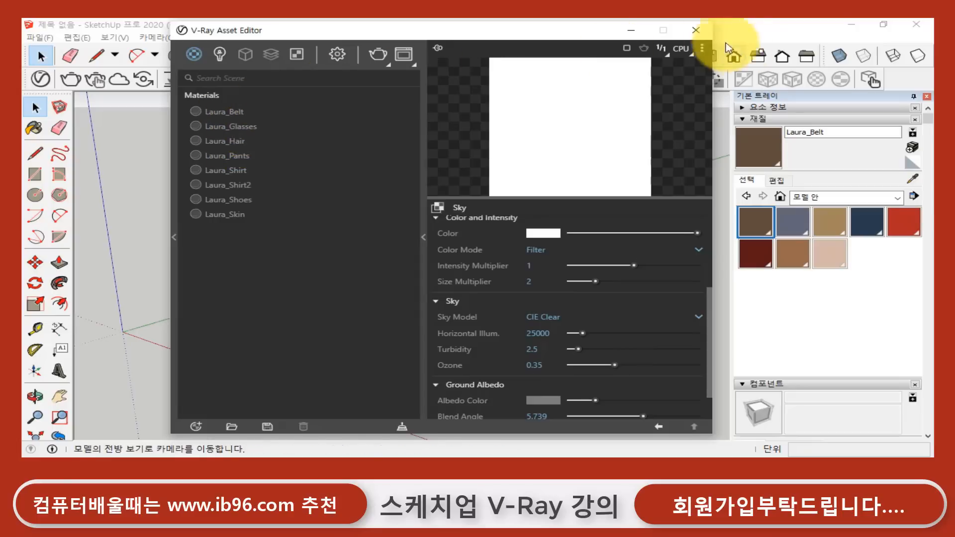
{"action": "left_click", "coordinate": [698, 32]}
{"action": "left_click", "coordinate": [40, 79]}
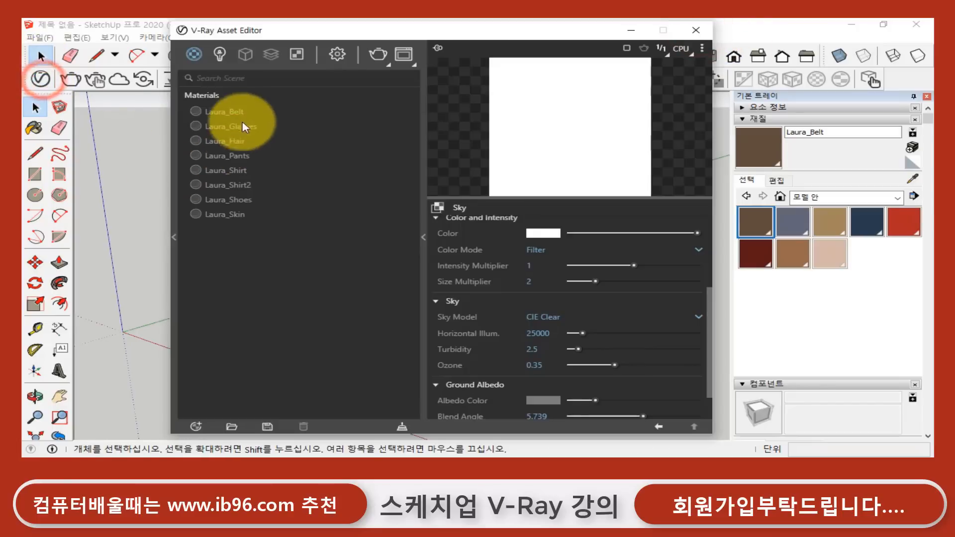
- Look through the Laura materials from Laura_Belt to Laura_Skin, comparing each one's preview and diffuse color with its swatch
{"action": "left_click", "coordinate": [233, 112]}
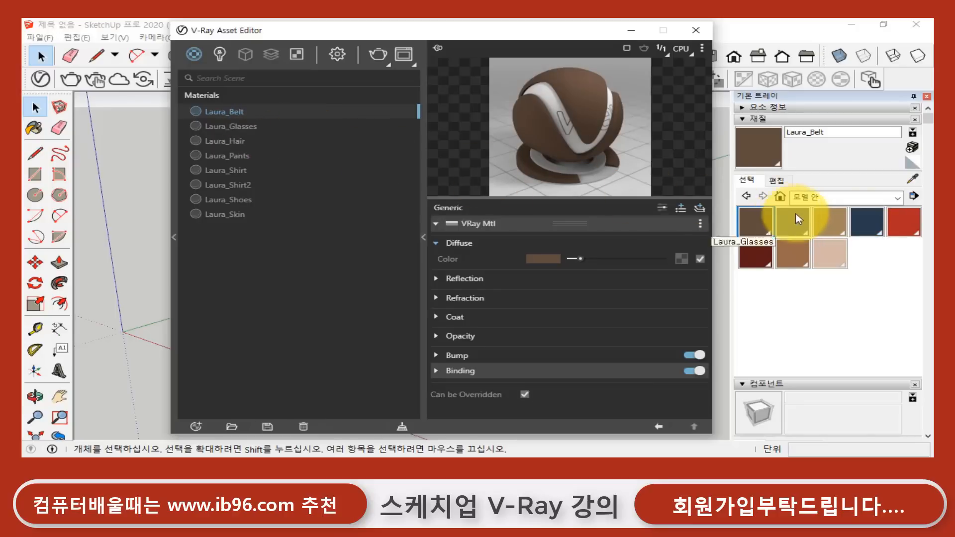
{"action": "left_click", "coordinate": [235, 128]}
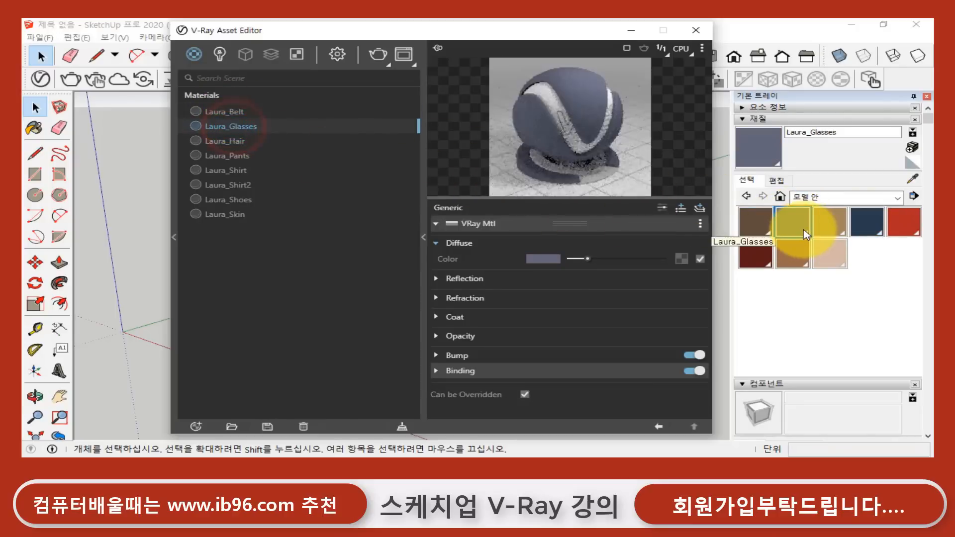
{"action": "left_click", "coordinate": [225, 142]}
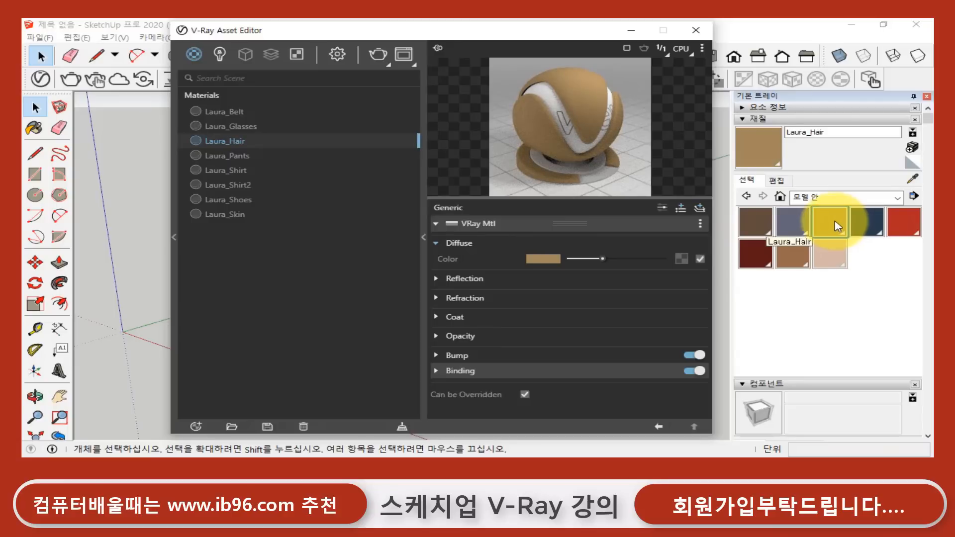
{"action": "left_click", "coordinate": [226, 155]}
{"action": "left_click", "coordinate": [237, 173]}
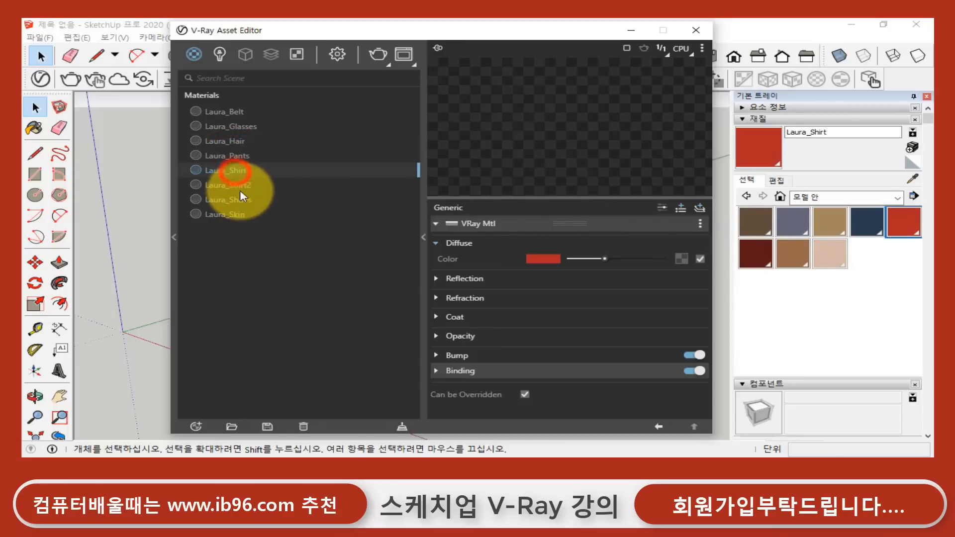
{"action": "left_click", "coordinate": [238, 186]}
{"action": "left_click", "coordinate": [243, 200]}
{"action": "left_click", "coordinate": [240, 215]}
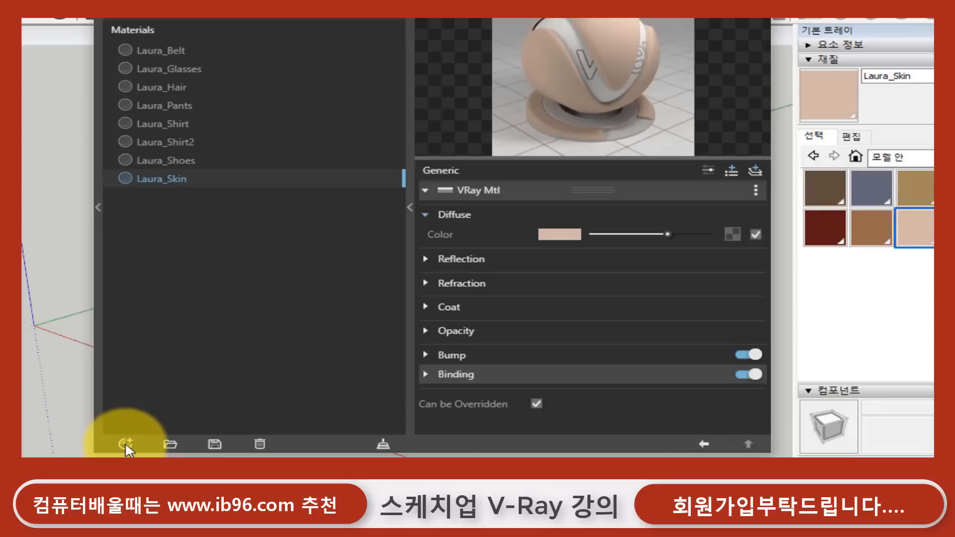
- Create a new Generic V-Ray material in the scene
{"action": "left_click", "coordinate": [126, 444]}
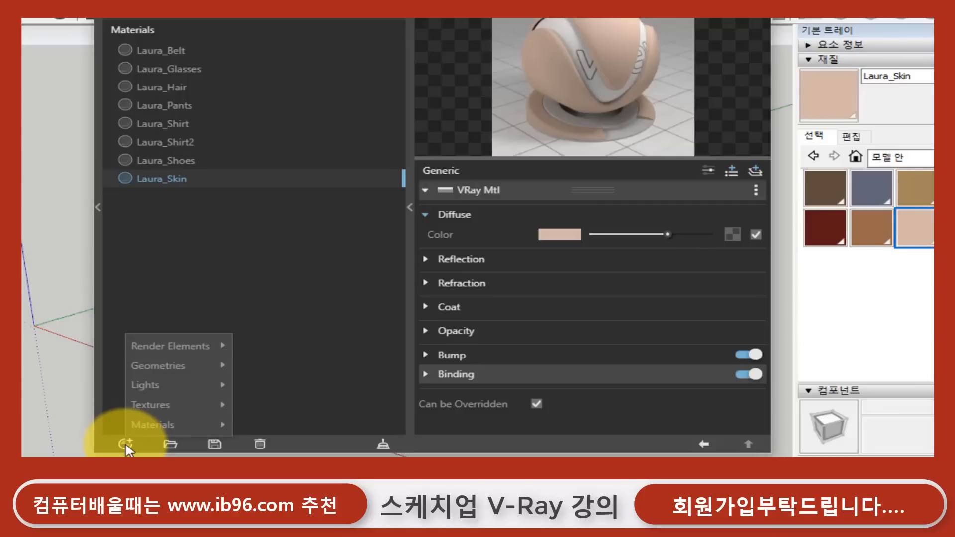
{"action": "mouse_move", "coordinate": [154, 428]}
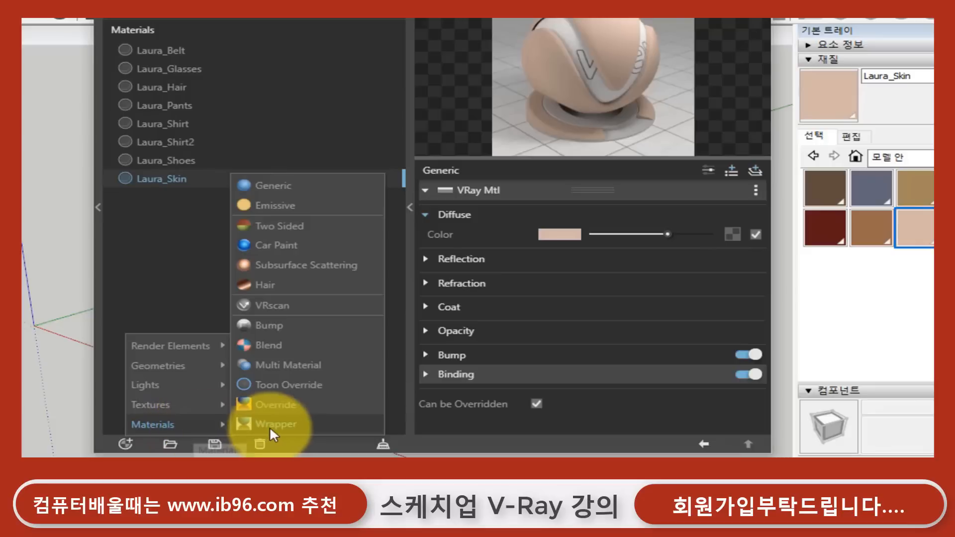
{"action": "left_click", "coordinate": [342, 187]}
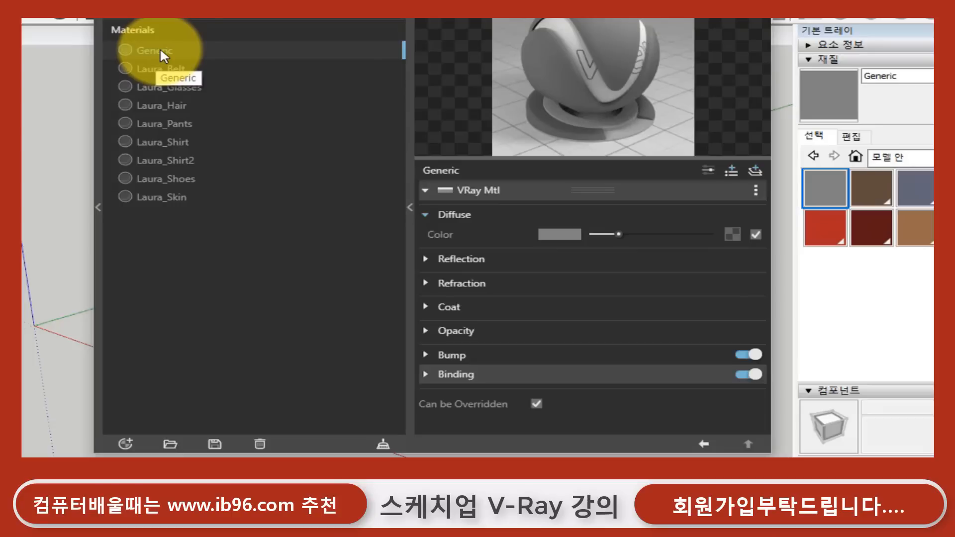
- Rename the new Generic material as 연습1
{"action": "right_click", "coordinate": [160, 51]}
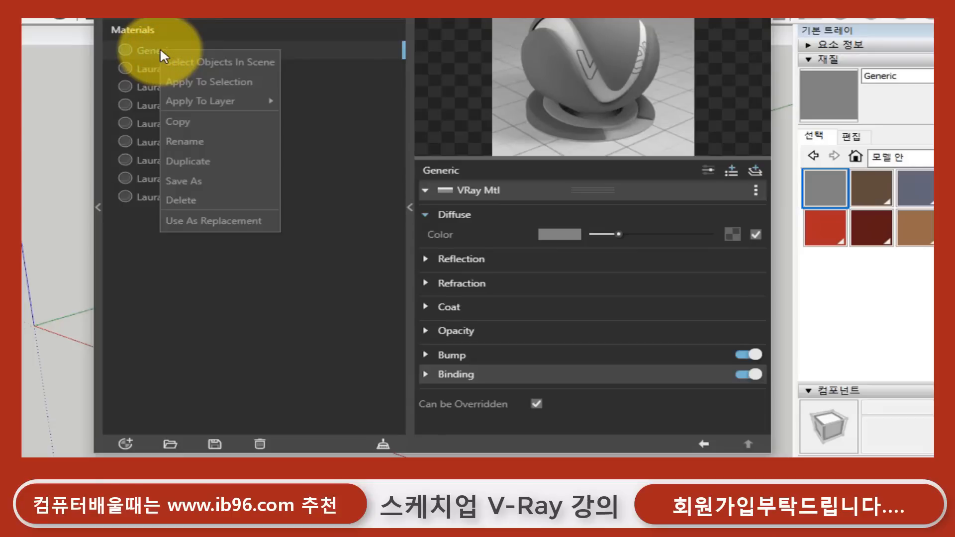
{"action": "left_click", "coordinate": [211, 144]}
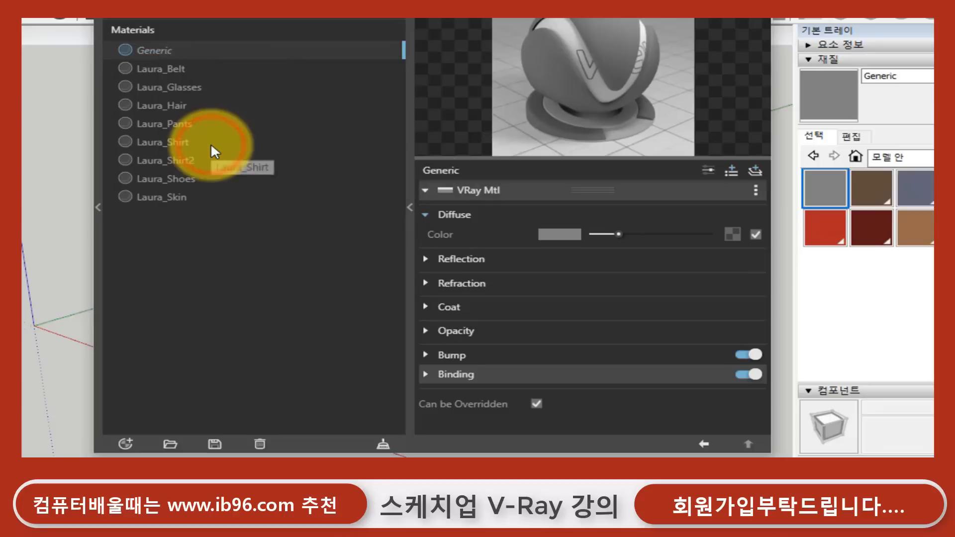
{"action": "key", "text": "BackSpace"}
{"action": "key", "text": "BackSpace"}
{"action": "key", "text": "BackSpace"}
{"action": "key", "text": "BackSpace"}
{"action": "key", "text": "BackSpace"}
{"action": "key", "text": "BackSpace"}
{"action": "key", "text": "BackSpace"}
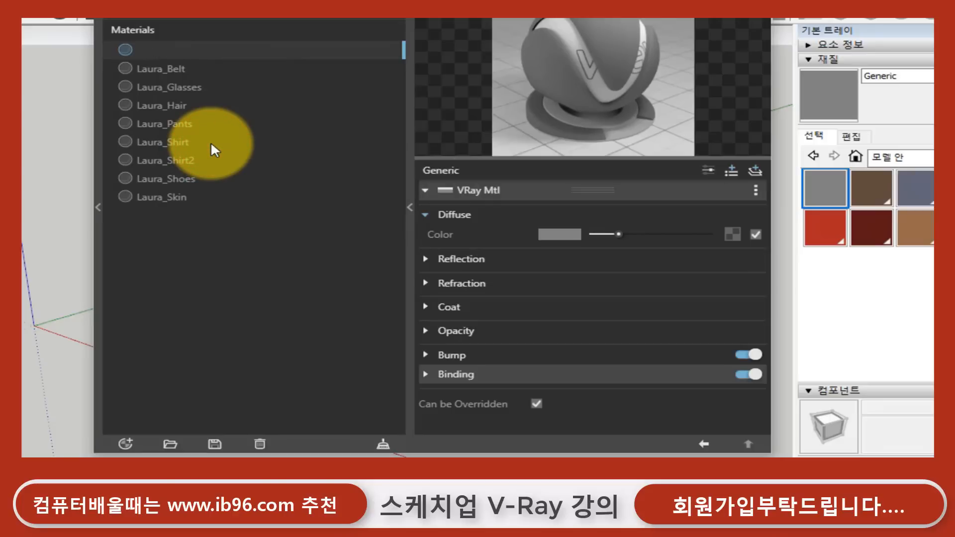
{"action": "type", "text": "연습1"}
{"action": "key", "text": "Return"}
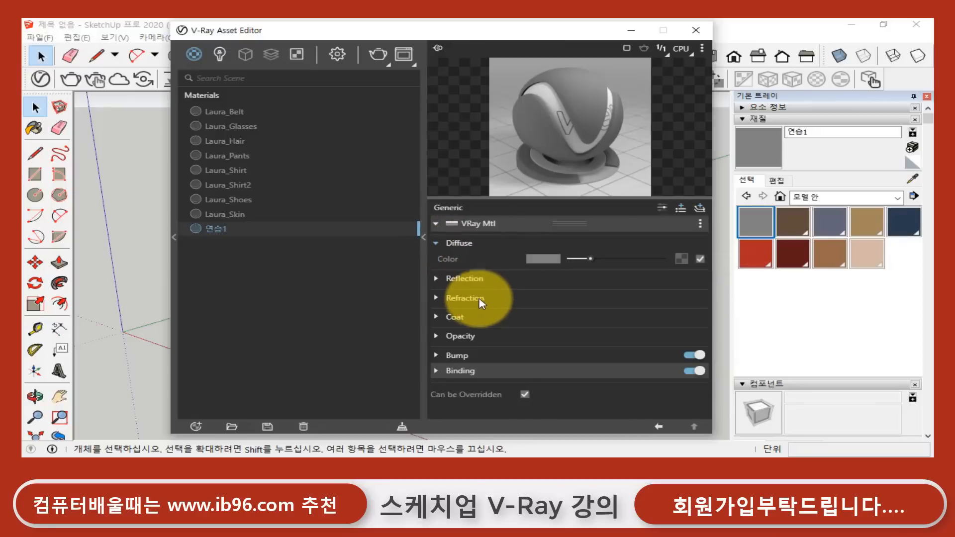
- Set the 연습1 material's diffuse color to a bright red, about R 0.89, G 0.142, B 0.142
{"action": "left_click", "coordinate": [540, 261]}
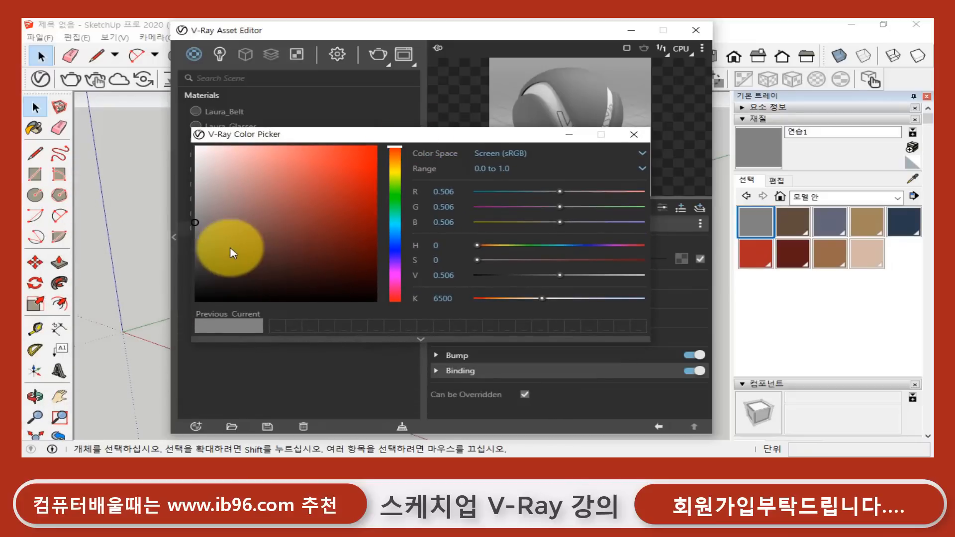
{"action": "left_click_drag", "start_coordinate": [258, 230], "coordinate": [348, 163]}
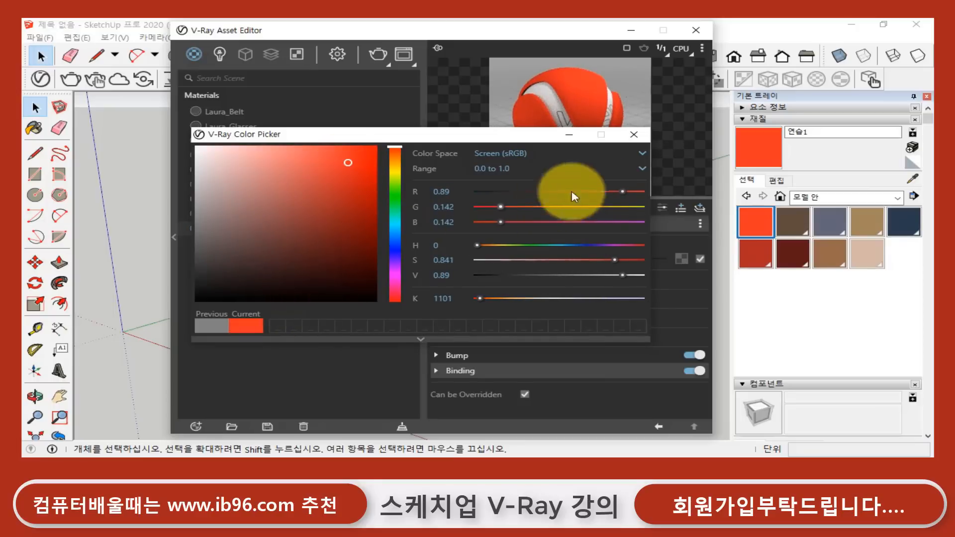
{"action": "left_click", "coordinate": [634, 135]}
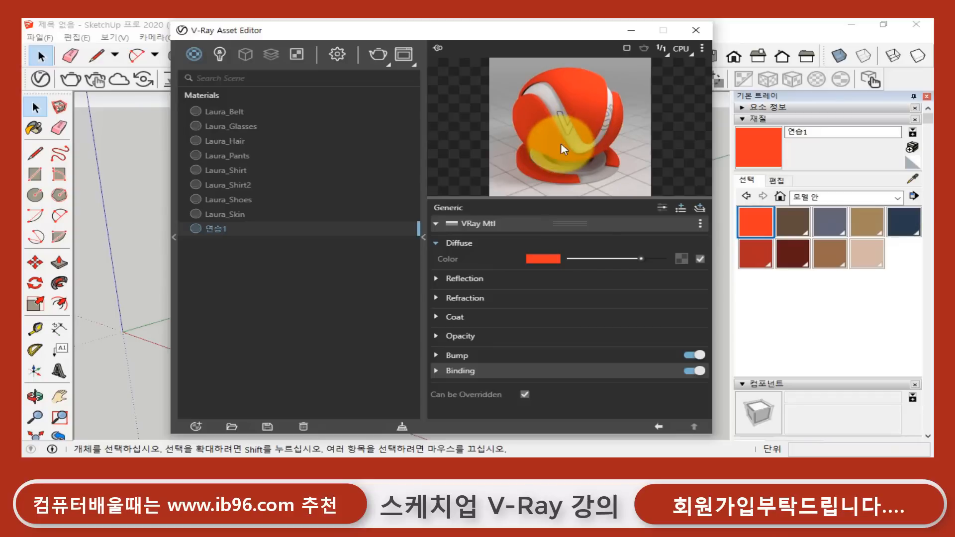
- Close the V-Ray Asset Editor and select the entire hexagonal prism together with the entire sphere
{"action": "left_click", "coordinate": [696, 30]}
{"action": "left_click", "coordinate": [386, 267]}
{"action": "left_click", "coordinate": [303, 239]}
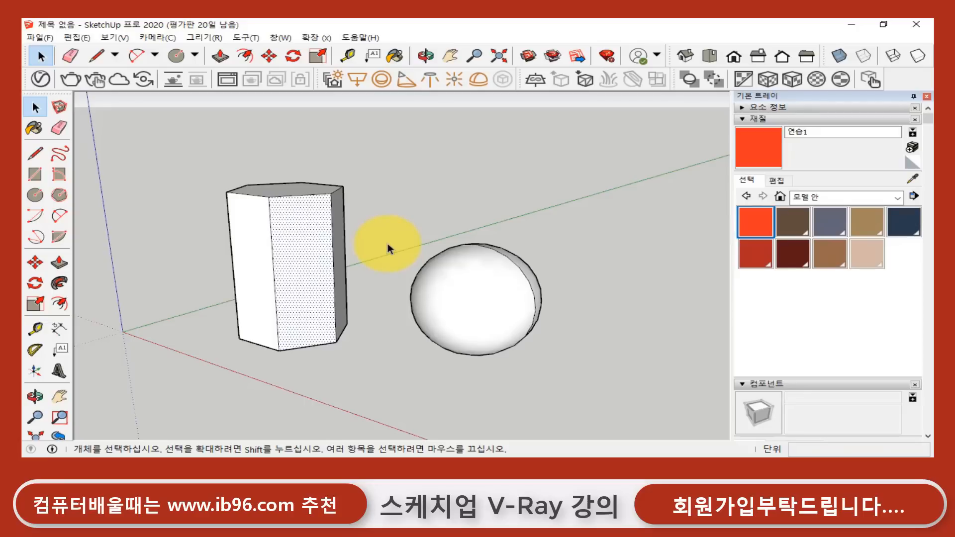
{"action": "left_click", "coordinate": [251, 240]}
{"action": "left_click", "coordinate": [281, 190]}
{"action": "left_click", "coordinate": [301, 224]}
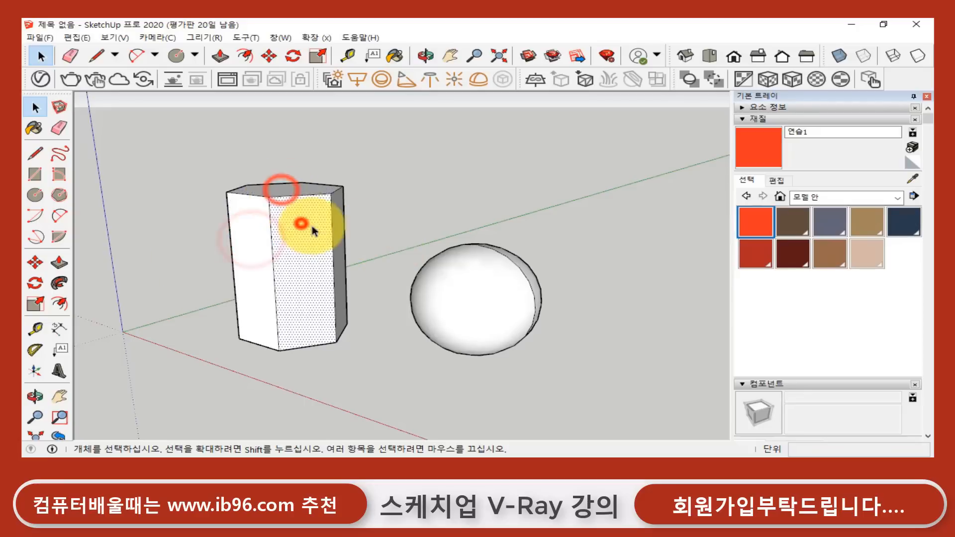
{"action": "left_click", "coordinate": [337, 214]}
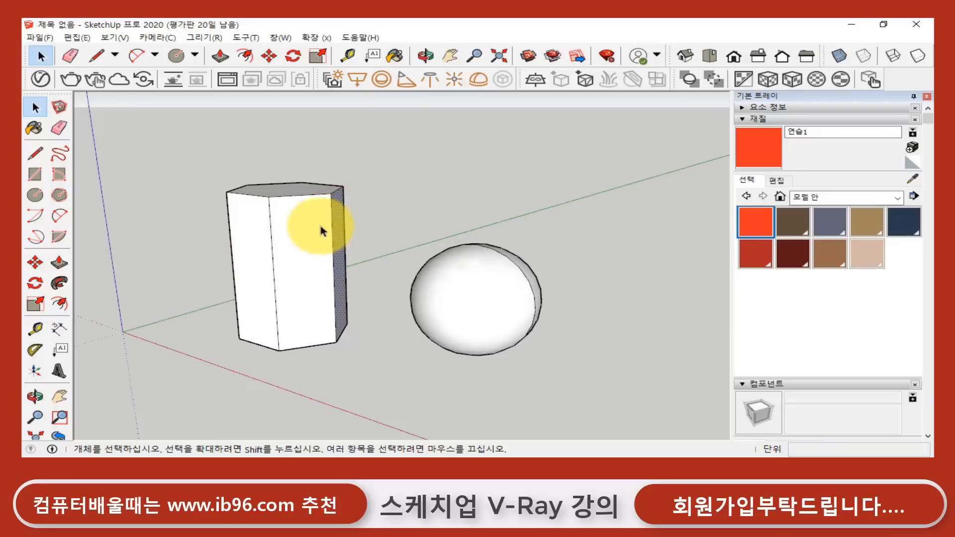
{"action": "left_click", "coordinate": [313, 207]}
{"action": "left_click", "coordinate": [458, 222]}
{"action": "left_click", "coordinate": [296, 235]}
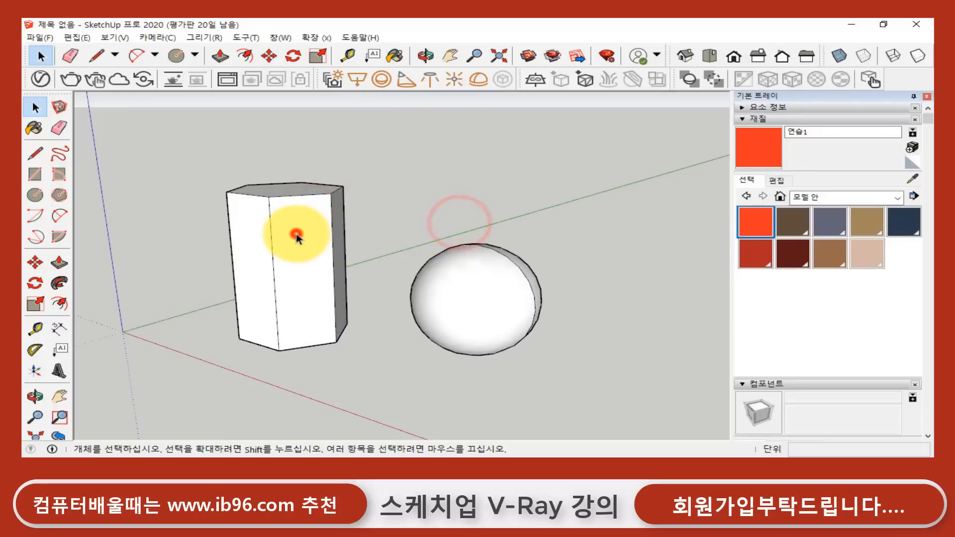
{"action": "triple_click", "coordinate": [286, 234]}
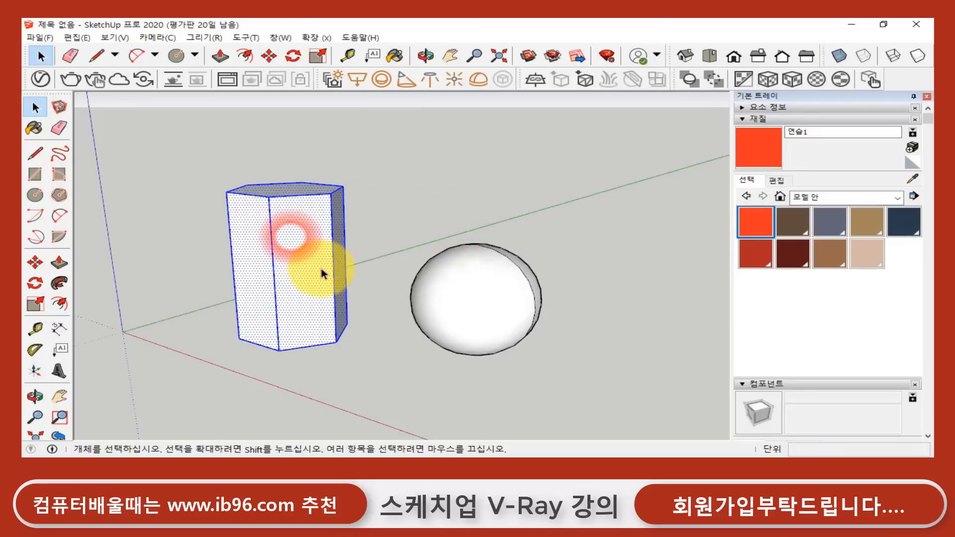
{"action": "left_click", "coordinate": [475, 295], "text": "ctrl"}
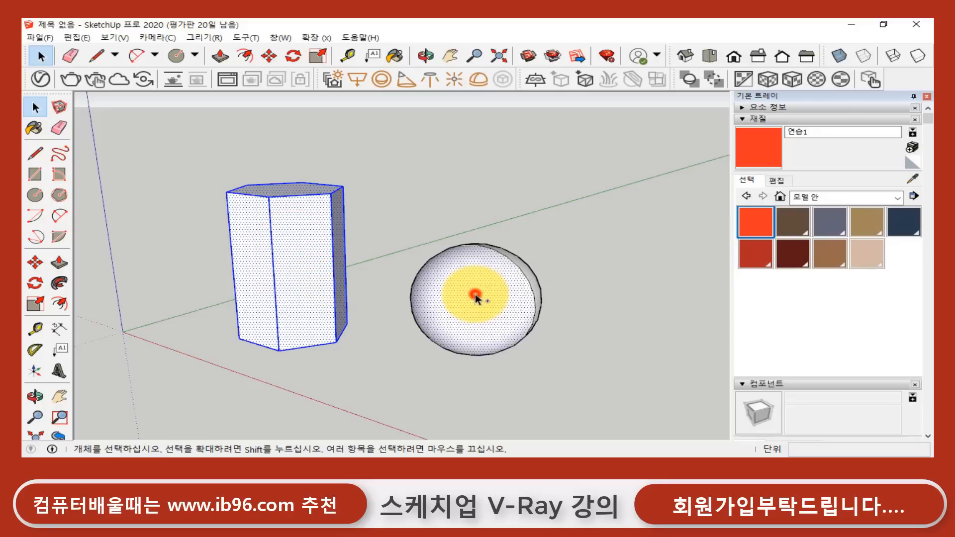
{"action": "double_click", "coordinate": [476, 298], "text": "ctrl"}
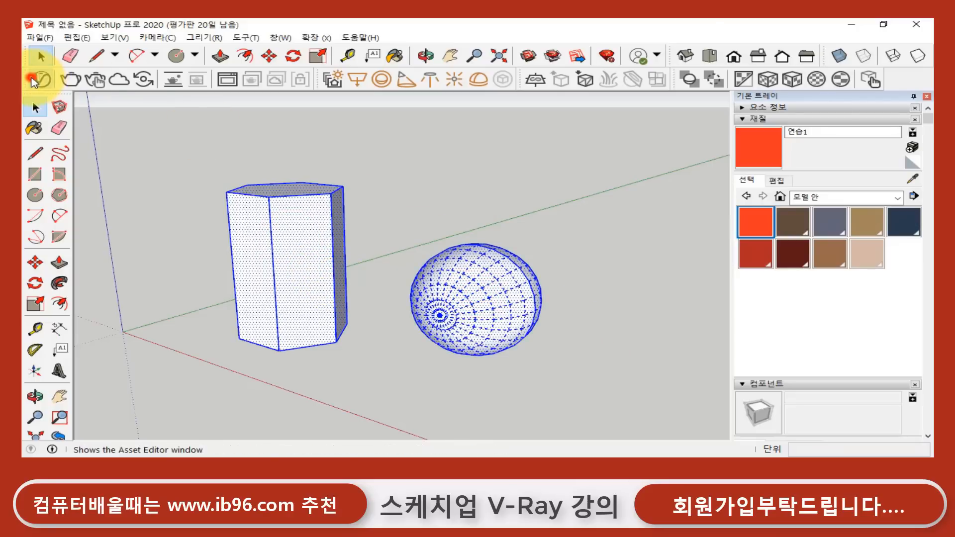
- Apply the 연습1 material to the selected prism and sphere, and clear the selection with the Asset Editor closed
{"action": "left_click", "coordinate": [40, 79]}
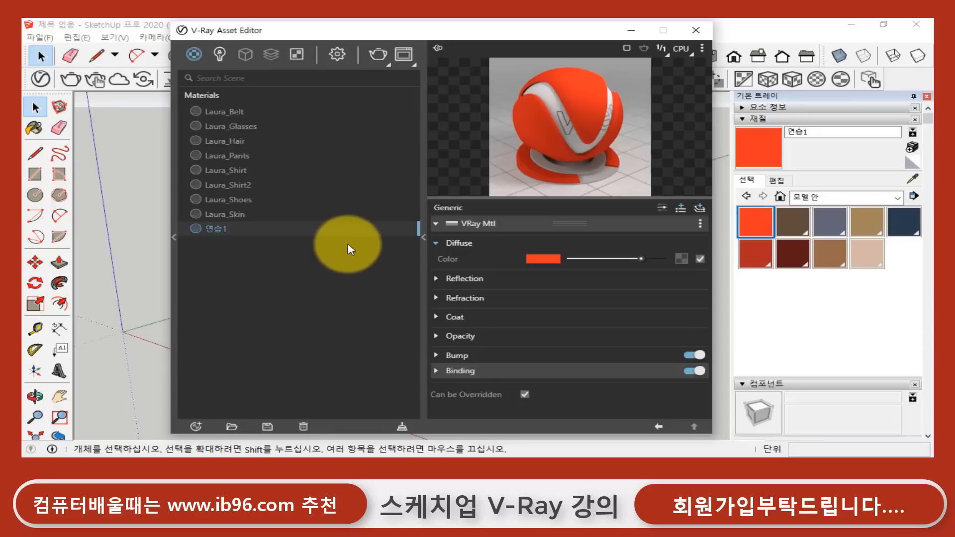
{"action": "right_click", "coordinate": [219, 234]}
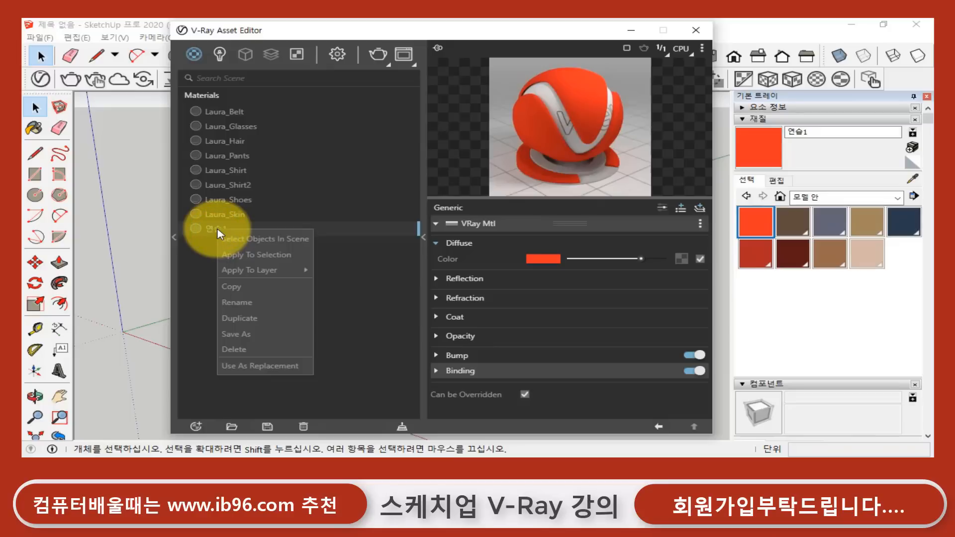
{"action": "left_click", "coordinate": [306, 256]}
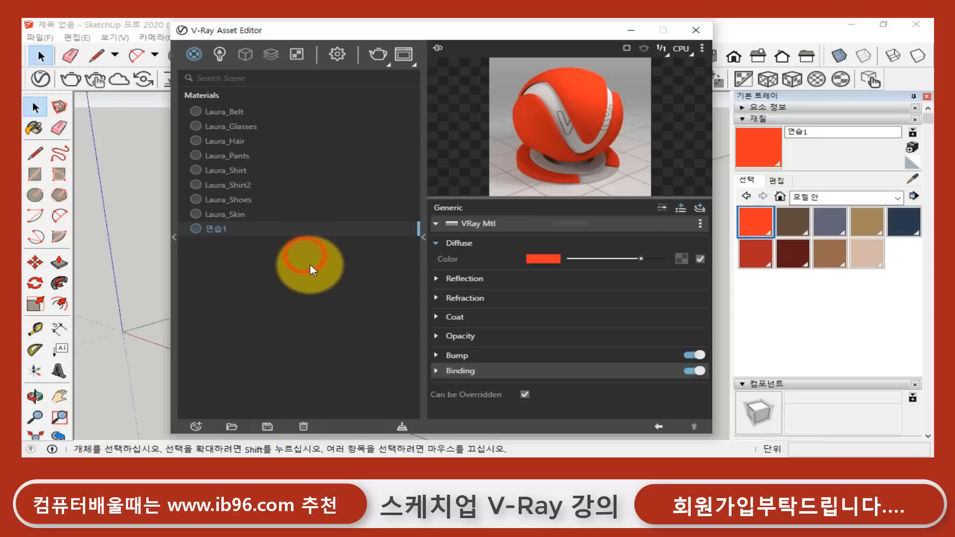
{"action": "left_click", "coordinate": [696, 30]}
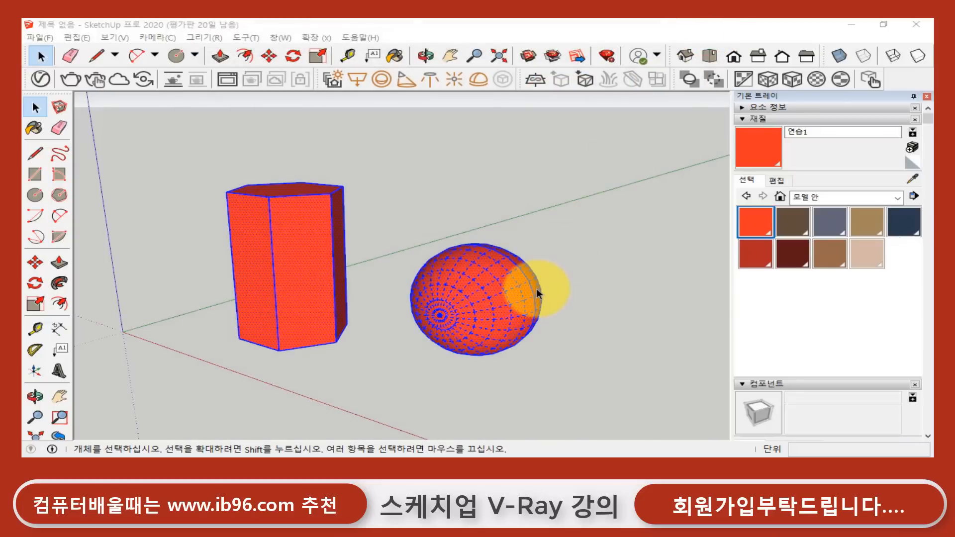
{"action": "left_click", "coordinate": [422, 269]}
{"action": "middle_click_drag", "start_coordinate": [406, 239], "coordinate": [286, 214]}
{"action": "key", "text": "space"}
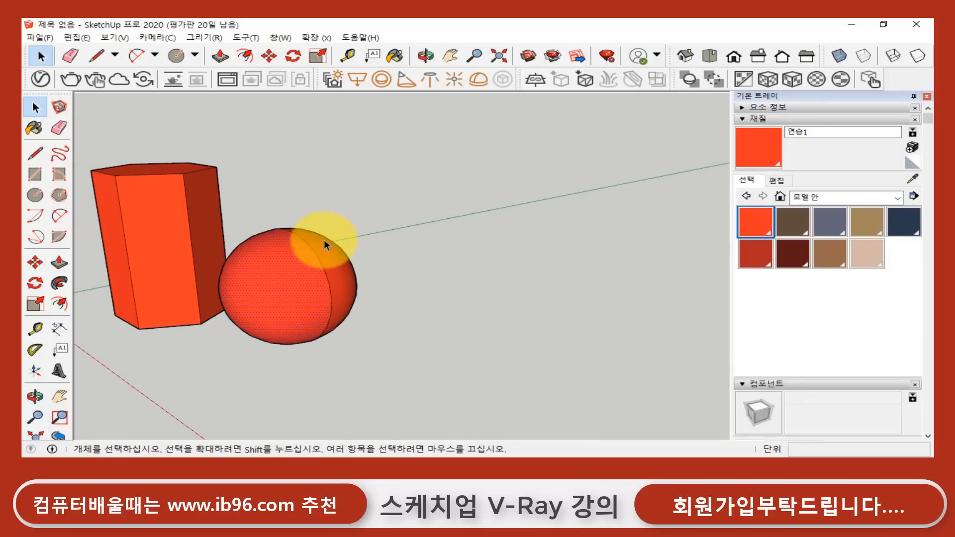
{"action": "left_click", "coordinate": [397, 239]}
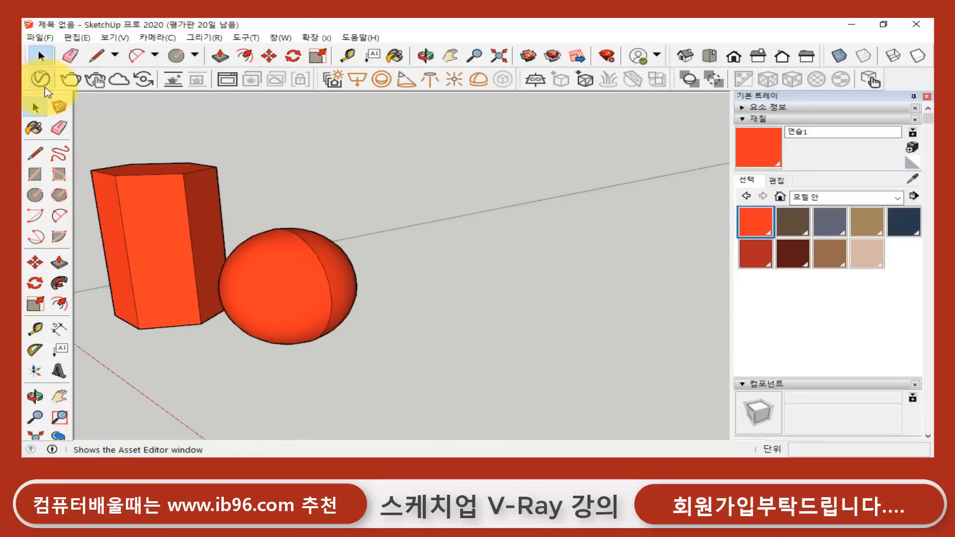
- Reopen the Asset Editor and choose a Bitmap texture for the diffuse color of 연습1
{"action": "left_click", "coordinate": [40, 79]}
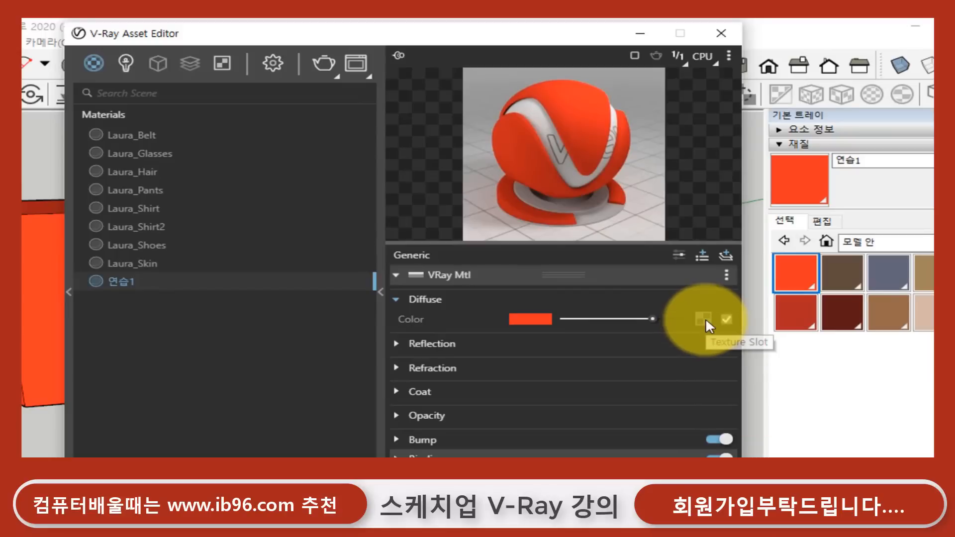
{"action": "left_click", "coordinate": [705, 319]}
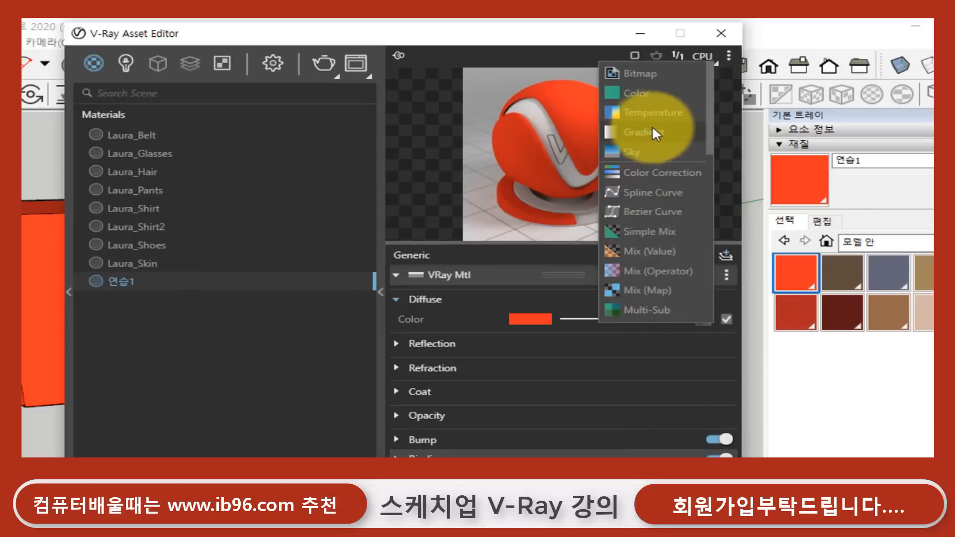
{"action": "left_click", "coordinate": [652, 73]}
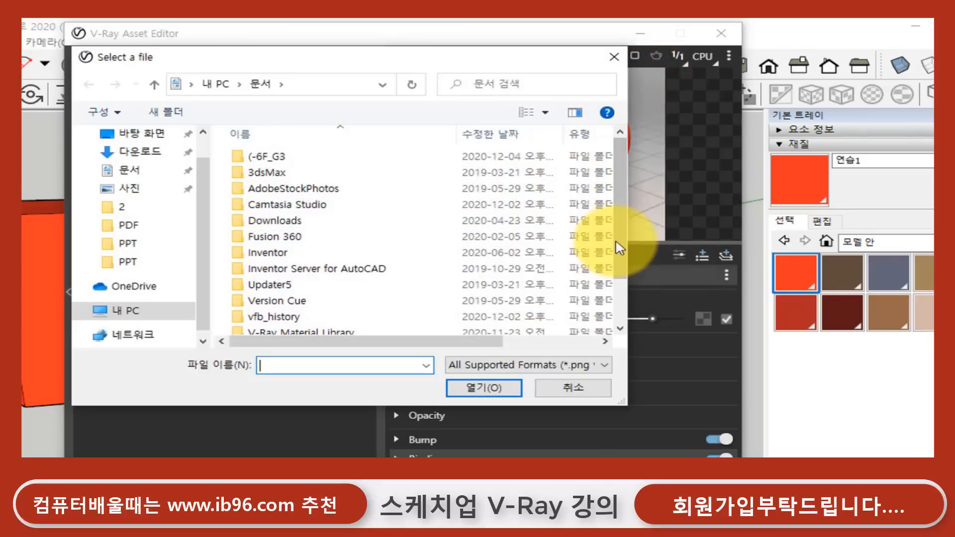
- Browse in the file chooser to the folder D:\★동영상강의★\61.SketchUp2020-Vray\Sourse\2
{"action": "left_click_drag", "start_coordinate": [628, 233], "coordinate": [858, 233]}
{"action": "left_click", "coordinate": [127, 311]}
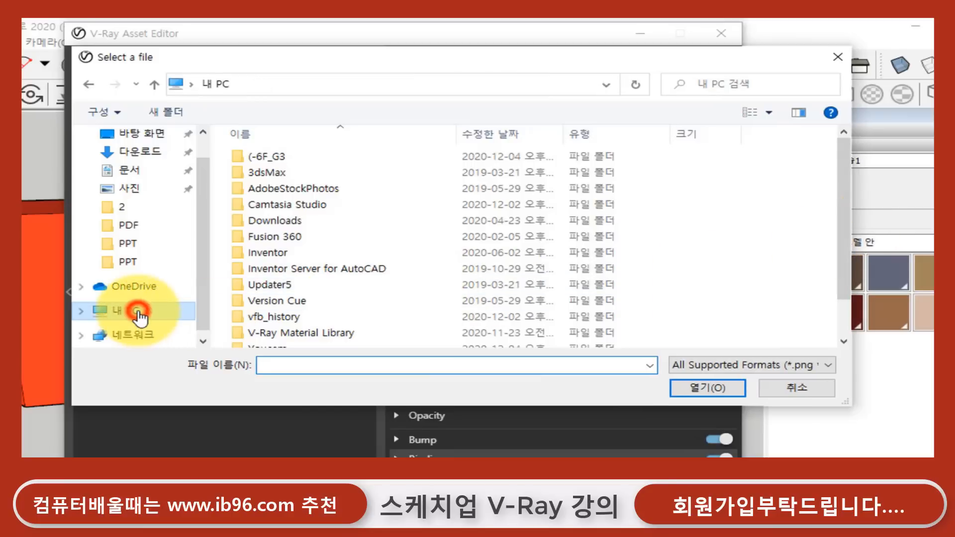
{"action": "scroll", "coordinate": [438, 256], "scroll_direction": "down", "scroll_amount": 2}
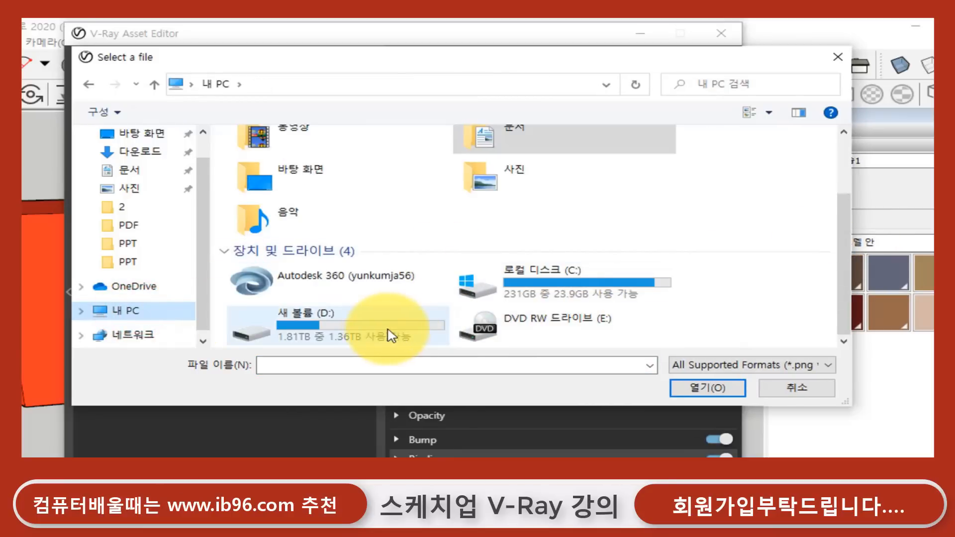
{"action": "double_click", "coordinate": [386, 334]}
{"action": "double_click", "coordinate": [328, 160]}
{"action": "scroll", "coordinate": [384, 259], "scroll_direction": "down", "scroll_amount": 7}
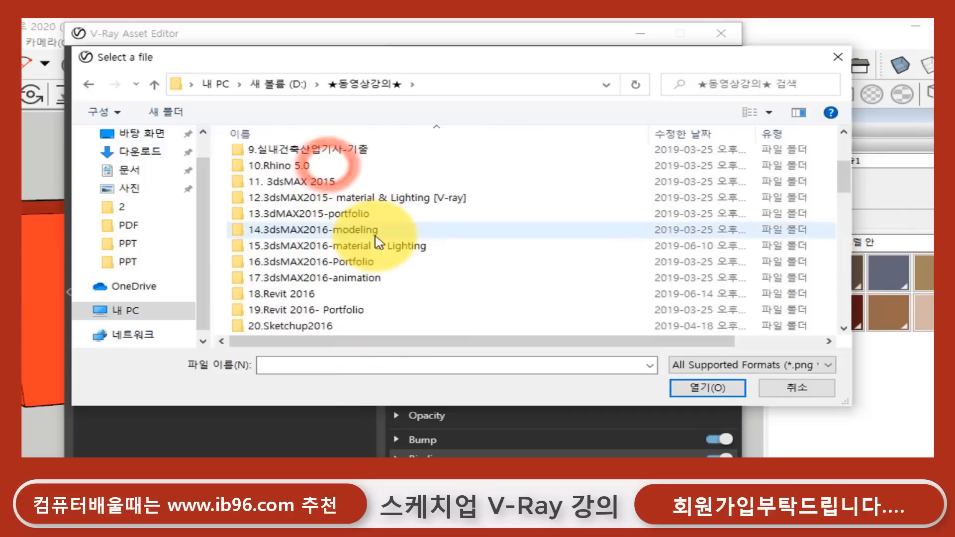
{"action": "scroll", "coordinate": [382, 255], "scroll_direction": "down", "scroll_amount": 10}
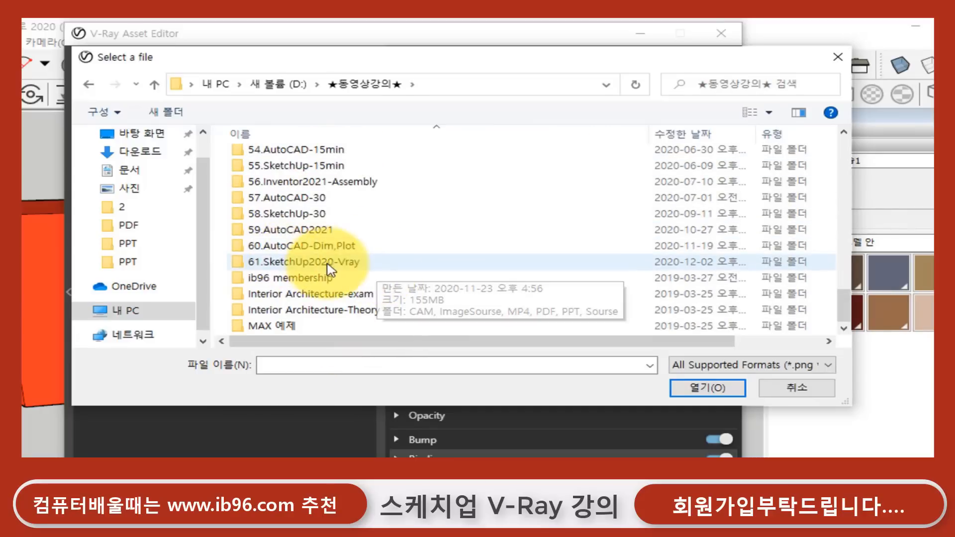
{"action": "left_click", "coordinate": [328, 263]}
{"action": "double_click", "coordinate": [328, 262]}
{"action": "double_click", "coordinate": [593, 191]}
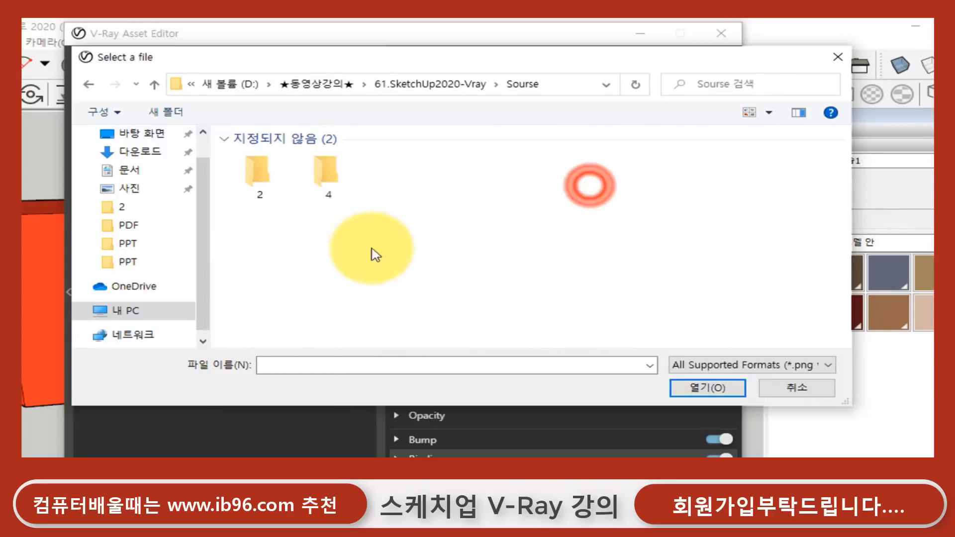
{"action": "double_click", "coordinate": [271, 185]}
- Load Roma.jpg as the diffuse bitmap of 연습1 and move the Asset Editor aside to check the textured prism and sphere
{"action": "left_click", "coordinate": [480, 187]}
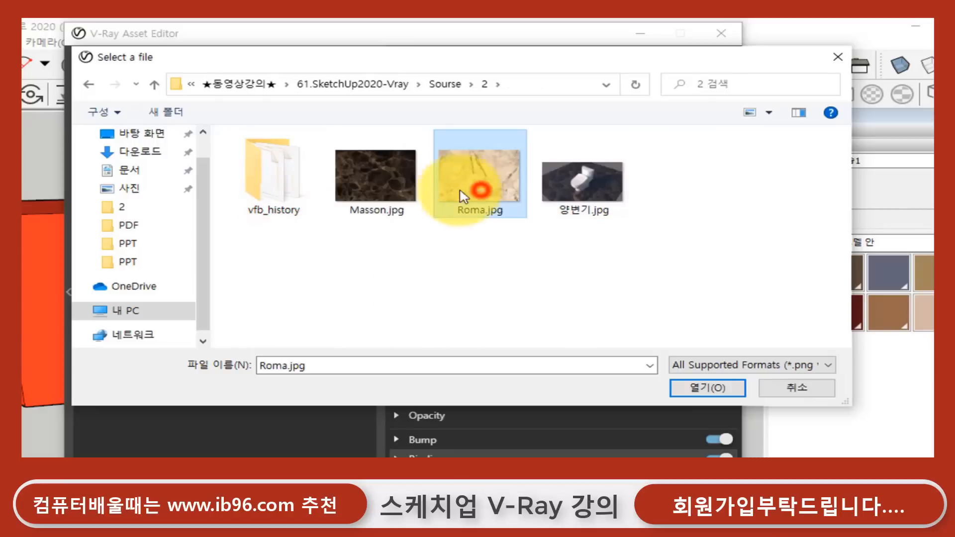
{"action": "left_click", "coordinate": [412, 187]}
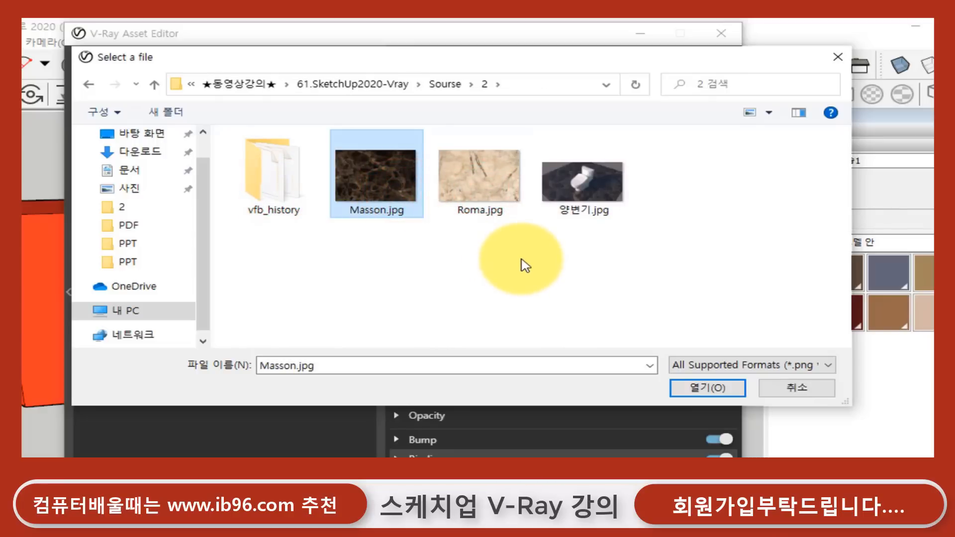
{"action": "left_click", "coordinate": [496, 176]}
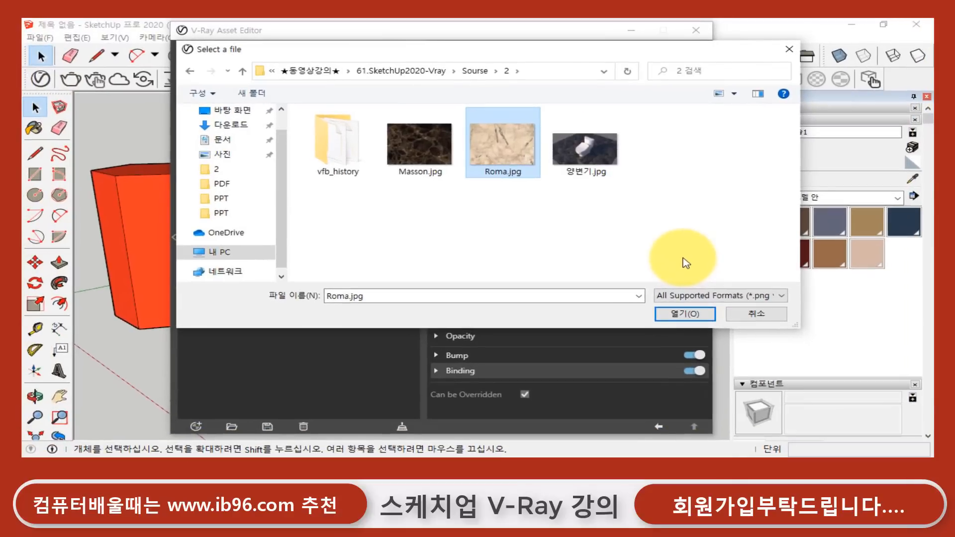
{"action": "left_click", "coordinate": [691, 339]}
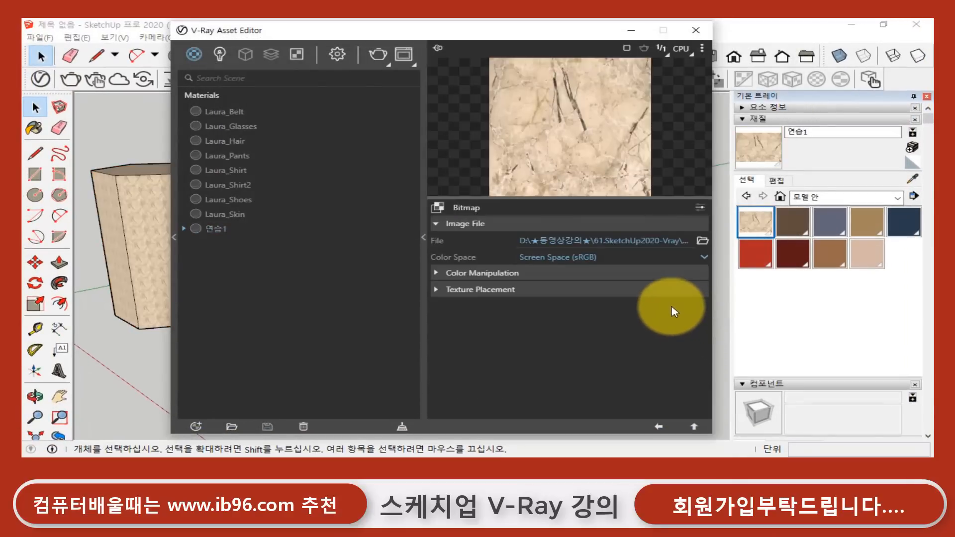
{"action": "left_click_drag", "start_coordinate": [399, 24], "coordinate": [624, 29]}
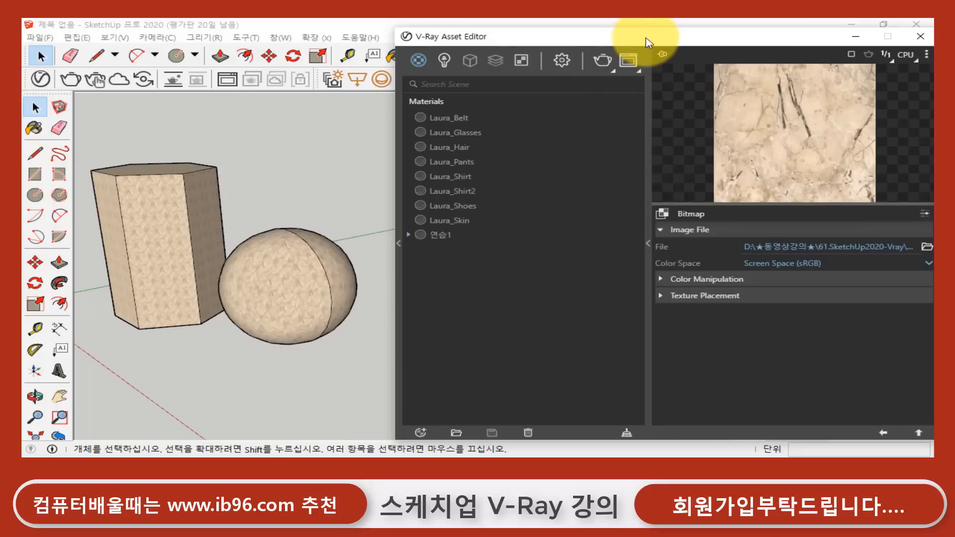
{"action": "mouse_move", "coordinate": [647, 38]}
{"action": "left_mouse_down"}
{"action": "mouse_move", "coordinate": [502, 44]}
{"action": "mouse_move", "coordinate": [518, 47]}
{"action": "mouse_move", "coordinate": [426, 38]}
{"action": "left_mouse_up"}
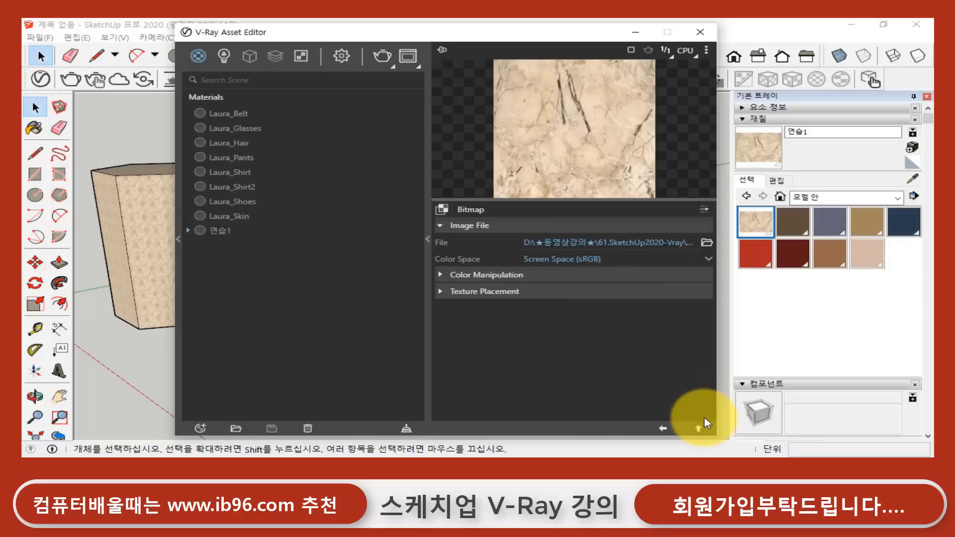
- Return to the 연습1 material settings and clear the bitmap texture from its diffuse color
{"action": "left_click", "coordinate": [663, 430]}
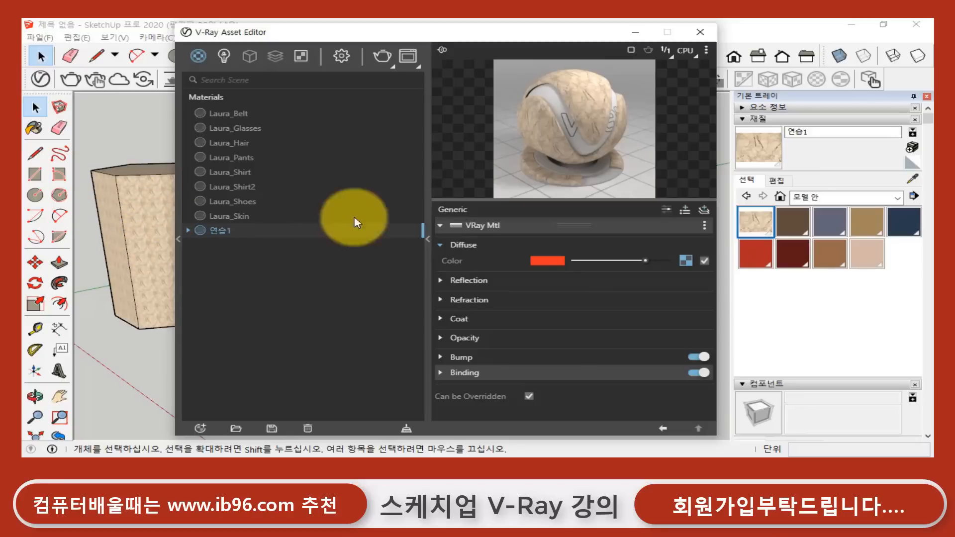
{"action": "right_click", "coordinate": [685, 262]}
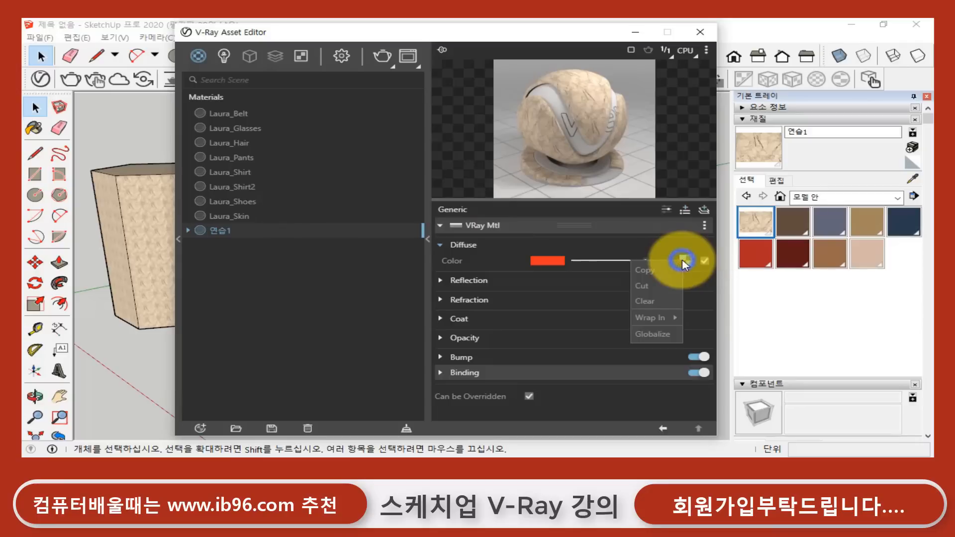
{"action": "left_click", "coordinate": [658, 302]}
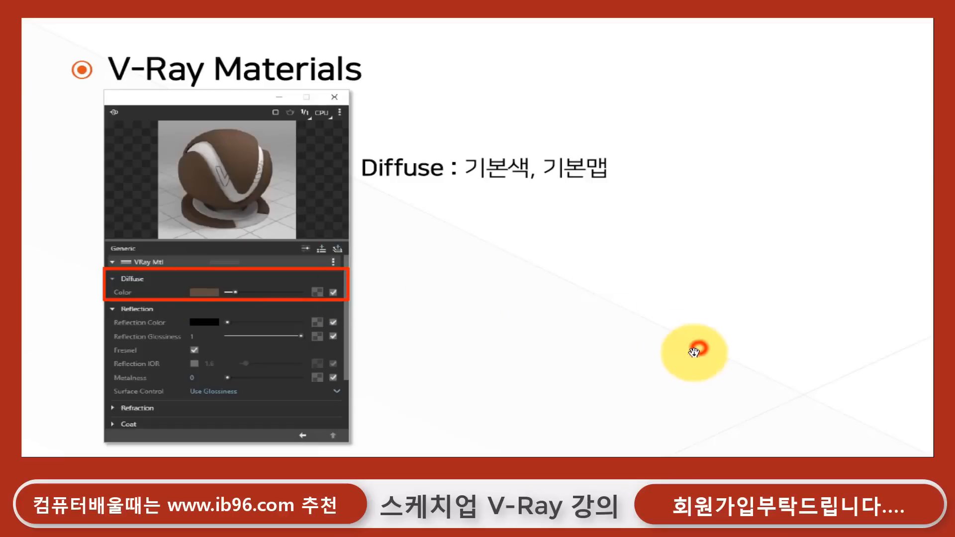
{"action": "left_click", "coordinate": [694, 353]}
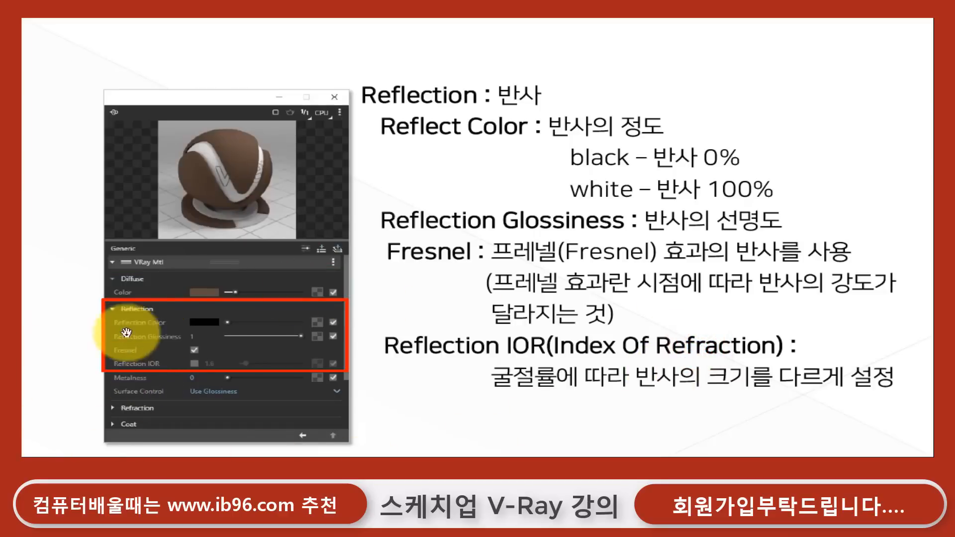
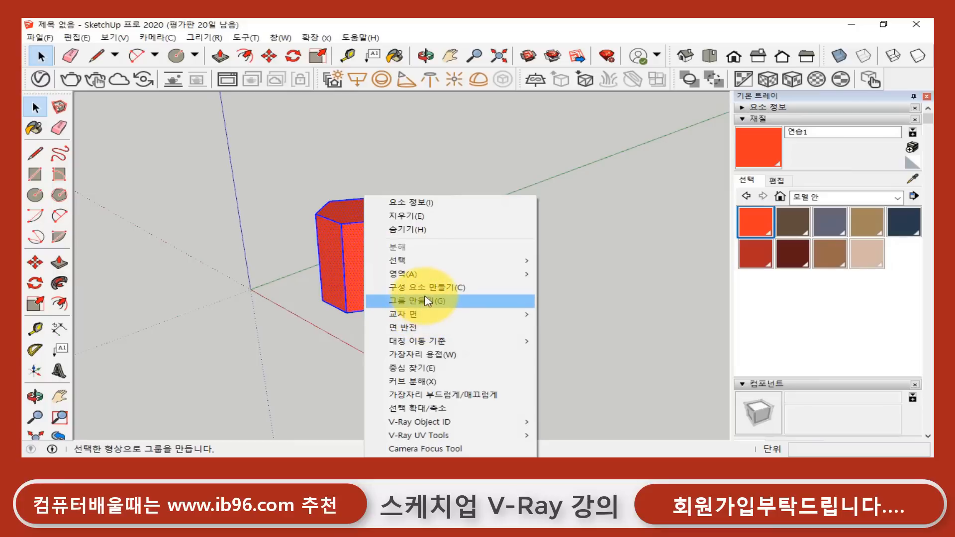
- Make the selected hexagonal prism a group, make the sphere a separate group, and clear the selection
{"action": "left_click", "coordinate": [417, 300]}
{"action": "left_click", "coordinate": [544, 286]}
{"action": "left_click", "coordinate": [462, 293]}
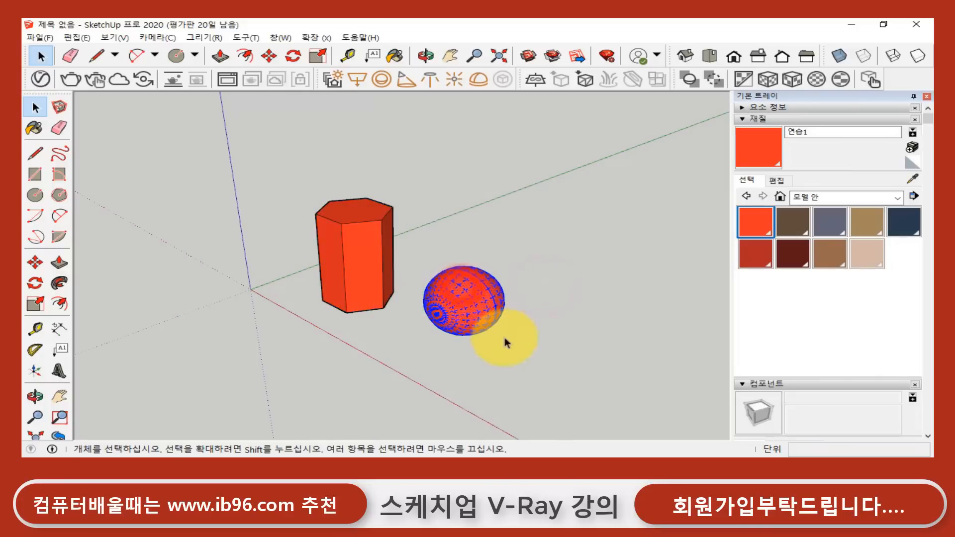
{"action": "right_click", "coordinate": [466, 300]}
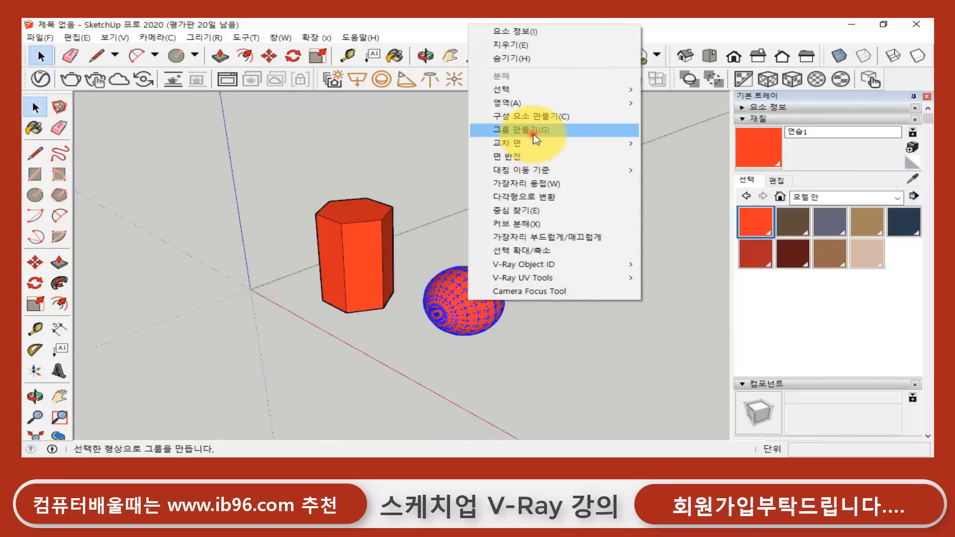
{"action": "left_click", "coordinate": [530, 130]}
{"action": "left_click", "coordinate": [523, 223]}
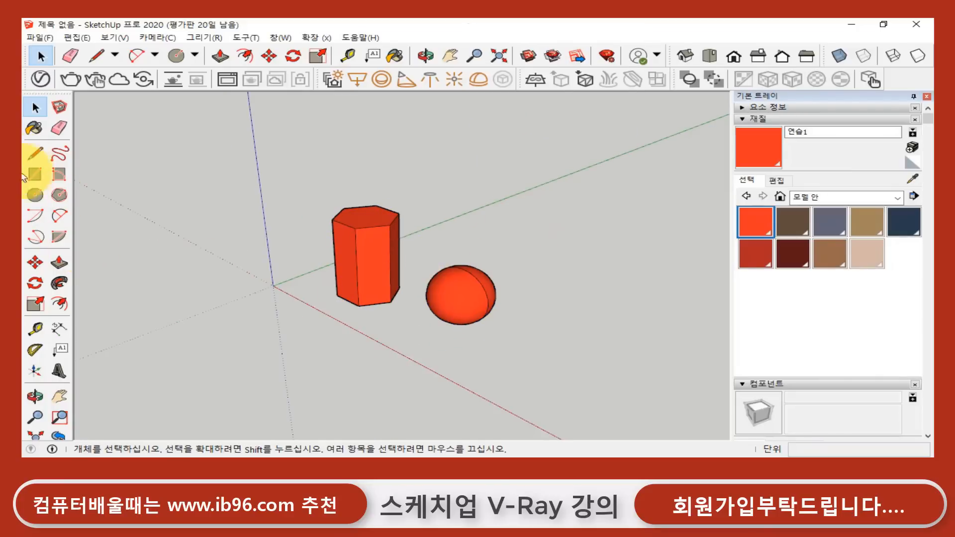
- Draw a large rectangular floor on the ground plane beneath the prism and sphere
{"action": "left_click", "coordinate": [35, 175]}
{"action": "left_click", "coordinate": [91, 202]}
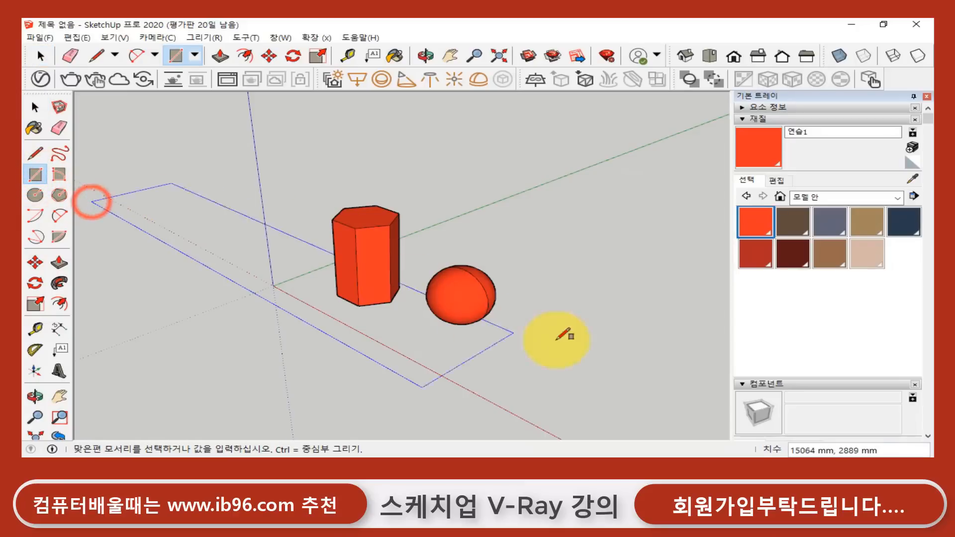
{"action": "left_click", "coordinate": [675, 280]}
{"action": "key", "text": "space"}
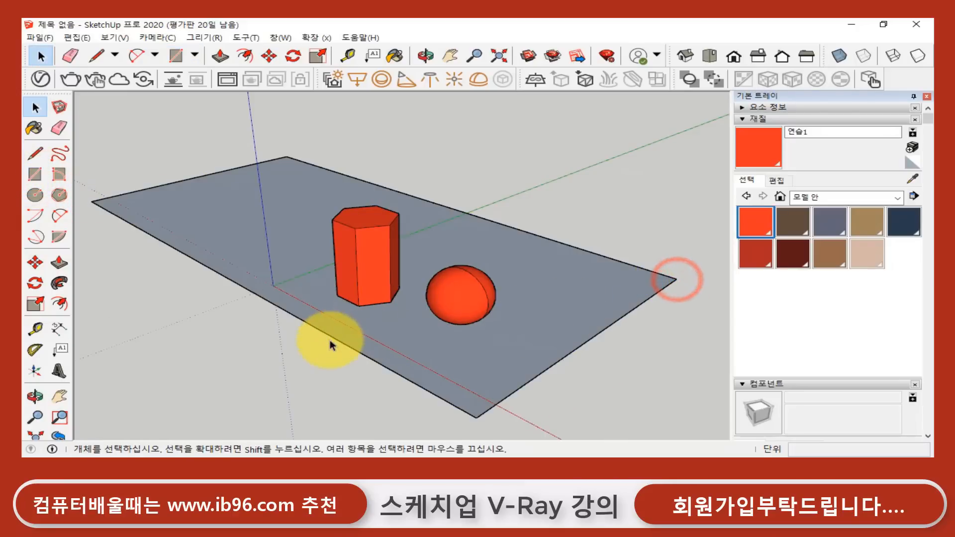
- Enlarge the floor by moving its long near edge outward about 1625 mm and its short edge beyond the sphere outward about 1559 mm
{"action": "left_click", "coordinate": [334, 332]}
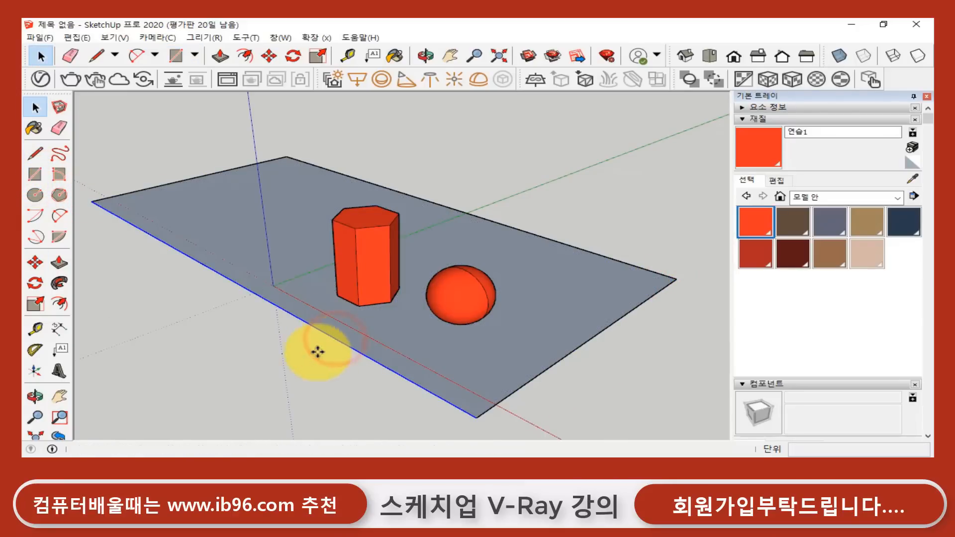
{"action": "key", "text": "m"}
{"action": "left_click", "coordinate": [310, 348]}
{"action": "left_click", "coordinate": [242, 384]}
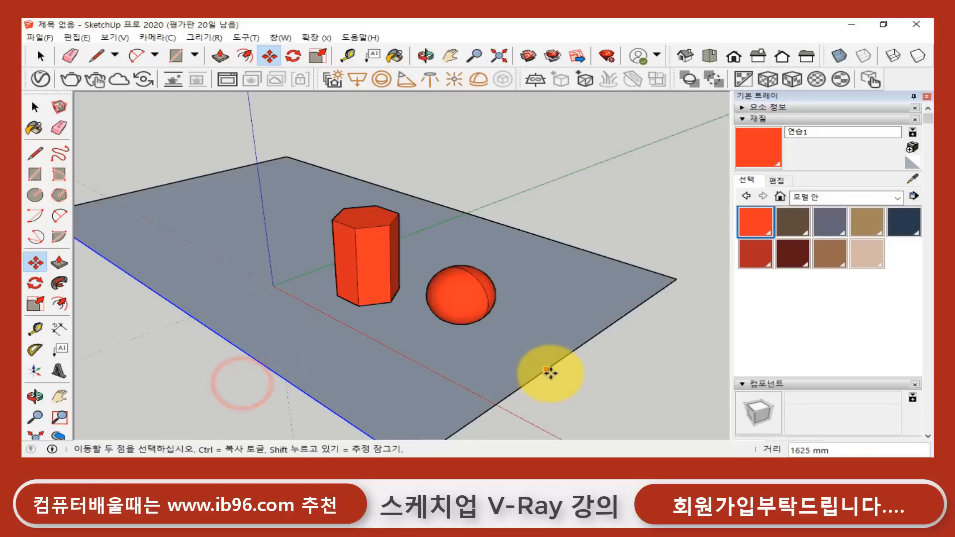
{"action": "key", "text": "space"}
{"action": "left_click", "coordinate": [552, 367]}
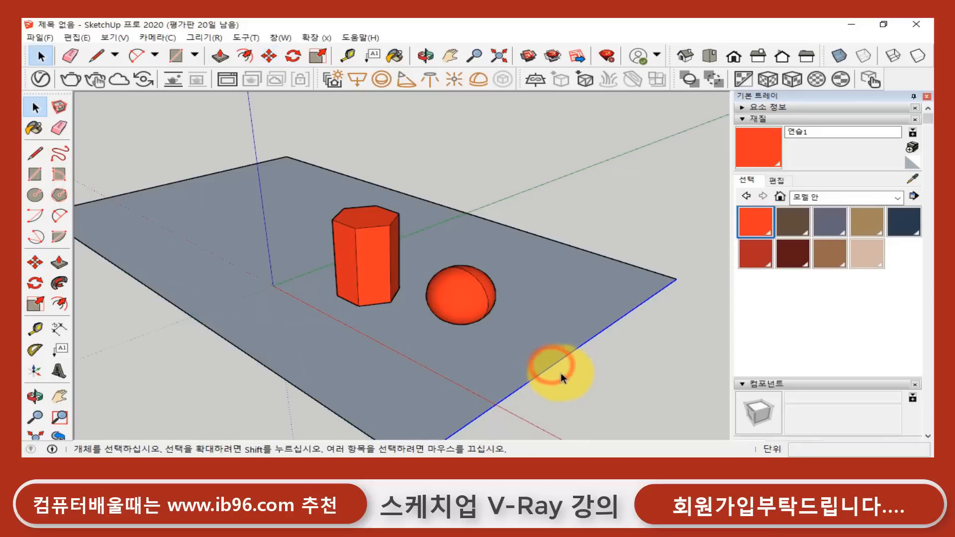
{"action": "key", "text": "m"}
{"action": "left_click", "coordinate": [570, 368]}
{"action": "left_click", "coordinate": [642, 407]}
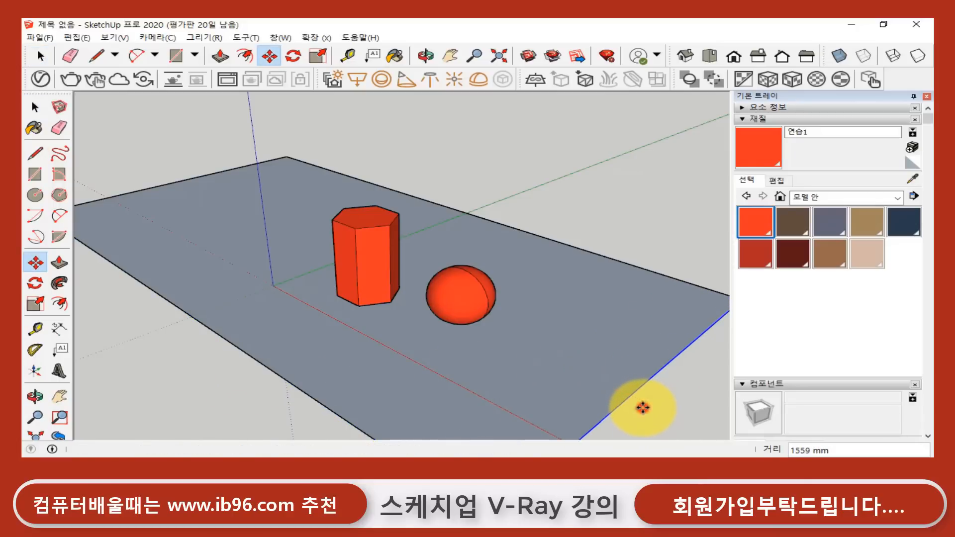
- Reverse the floor face beneath the prism and sphere so its front side points up, and clear the selection
{"action": "scroll", "coordinate": [368, 281], "scroll_direction": "up", "scroll_amount": 5}
{"action": "scroll", "coordinate": [368, 286], "scroll_direction": "up", "scroll_amount": 2}
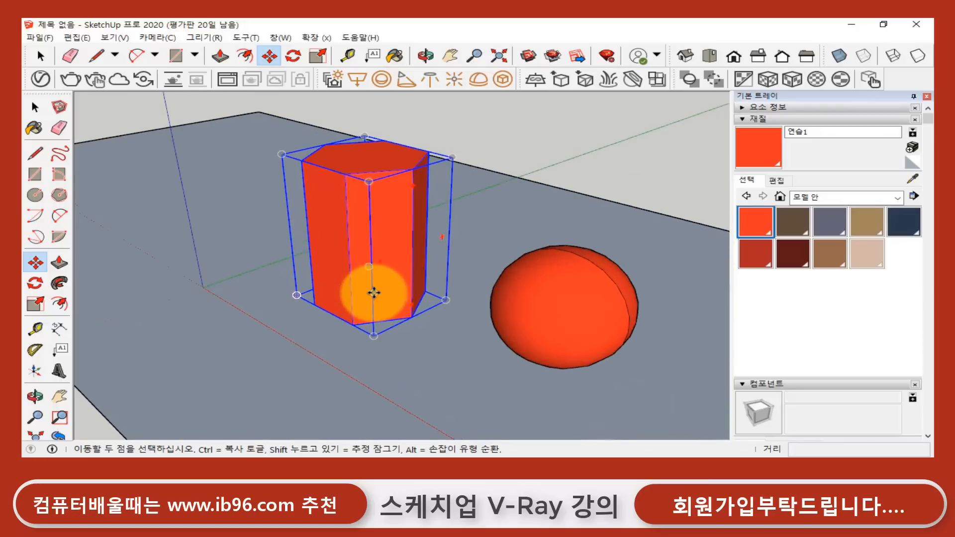
{"action": "middle_click_drag", "start_coordinate": [373, 292], "coordinate": [393, 310]}
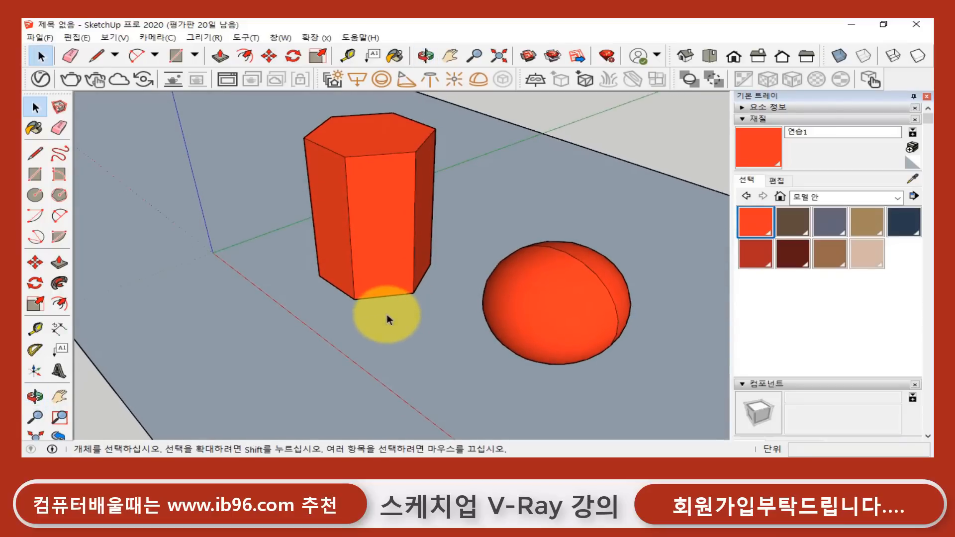
{"action": "left_click", "coordinate": [332, 319]}
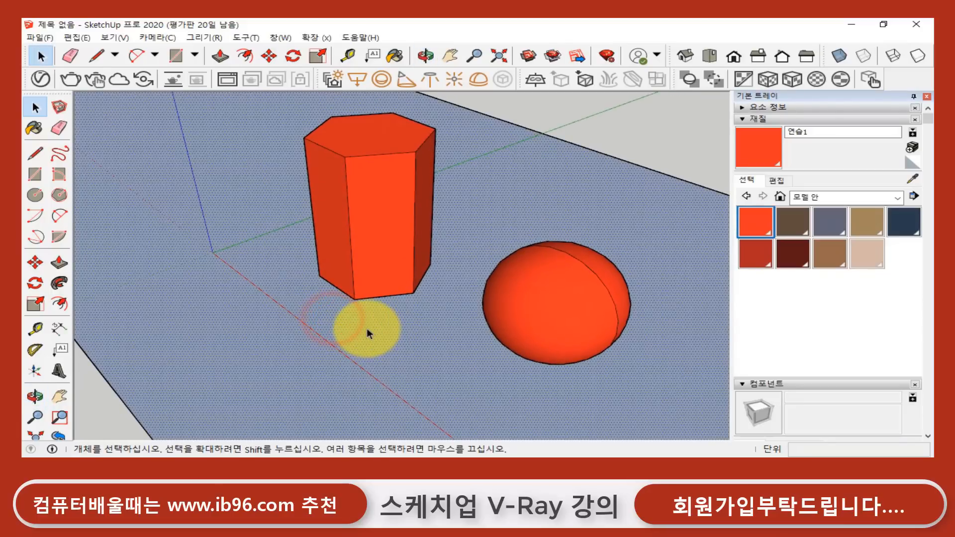
{"action": "left_click", "coordinate": [660, 140]}
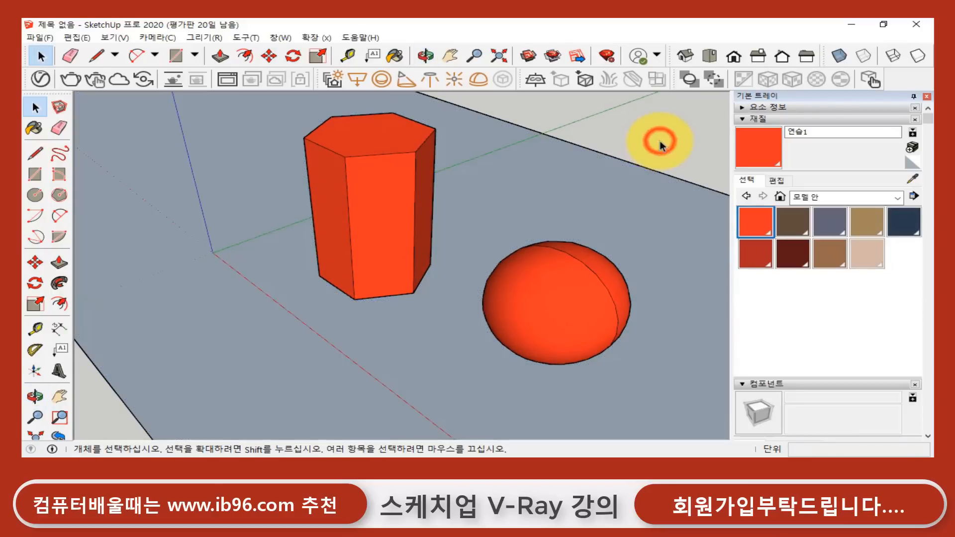
{"action": "left_click", "coordinate": [518, 229]}
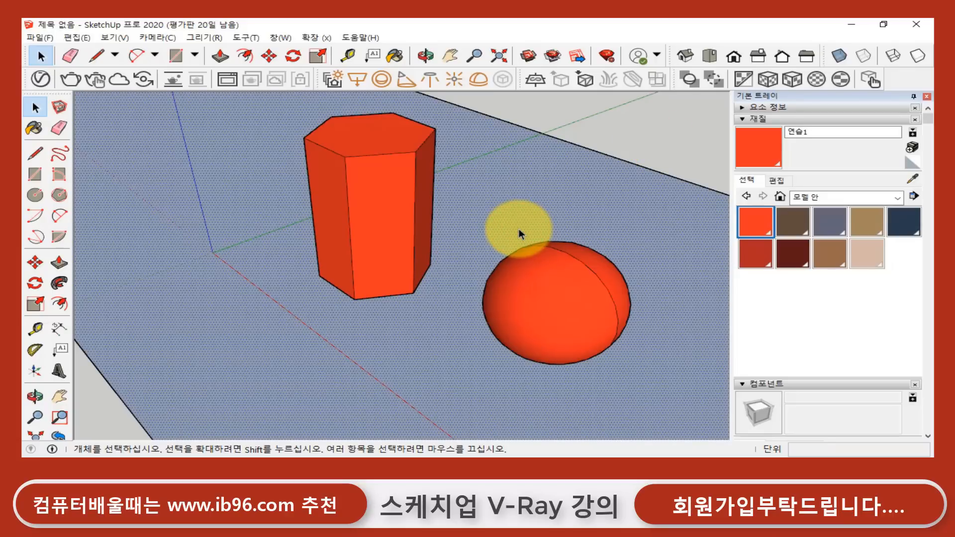
{"action": "right_click", "coordinate": [208, 274]}
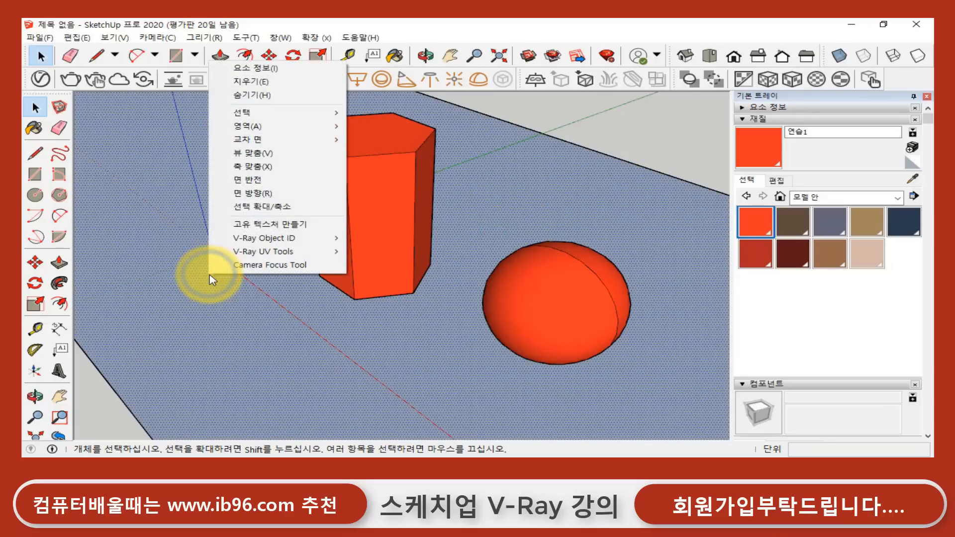
{"action": "left_click", "coordinate": [233, 185]}
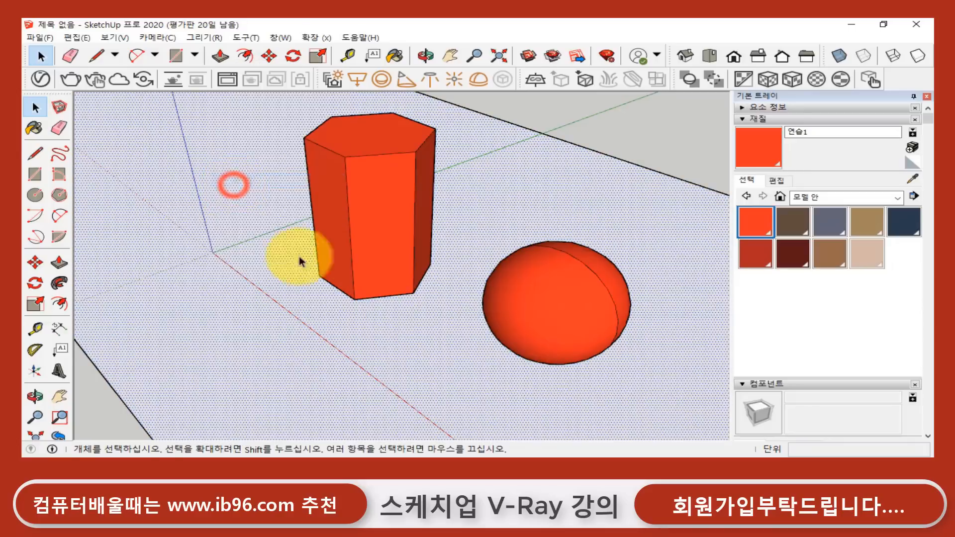
{"action": "left_click", "coordinate": [612, 128]}
- Select the floor face and create a new Generic V-Ray material
{"action": "left_click", "coordinate": [222, 293]}
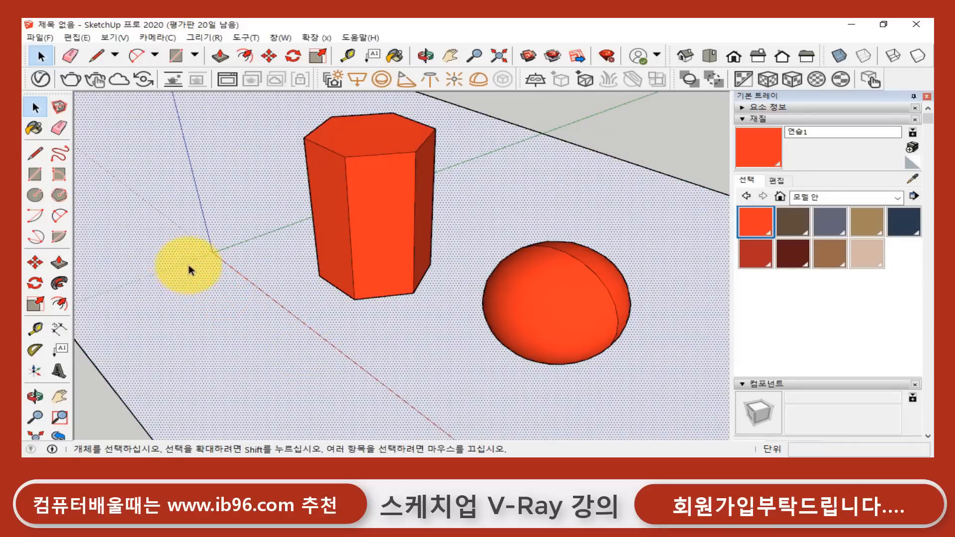
{"action": "left_click", "coordinate": [40, 79]}
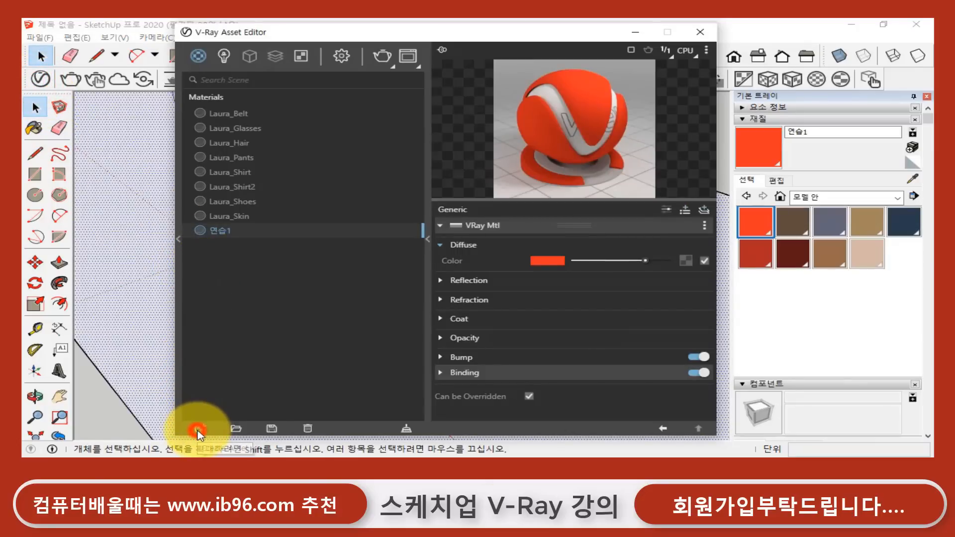
{"action": "left_click", "coordinate": [198, 430]}
{"action": "mouse_move", "coordinate": [226, 414]}
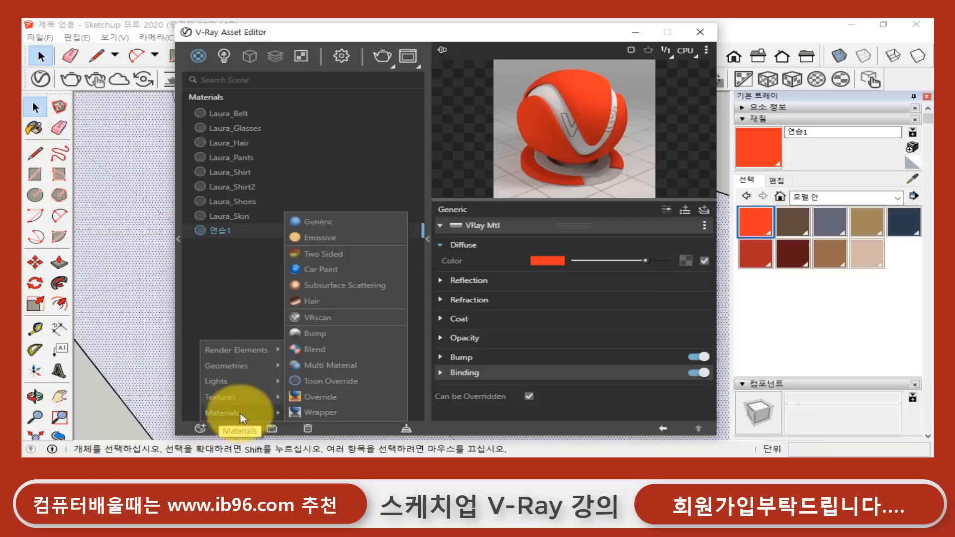
{"action": "left_click", "coordinate": [329, 229]}
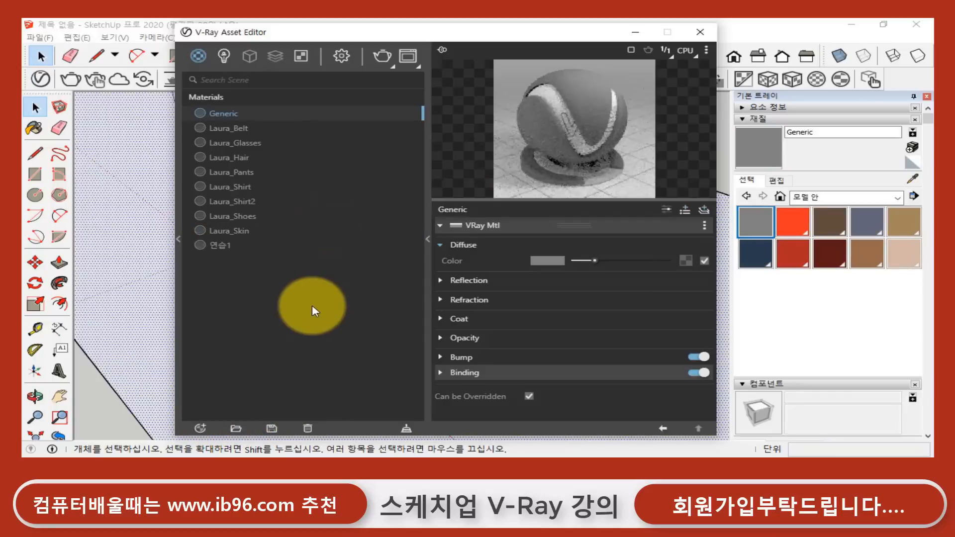
- Rename the new Generic material as 바닥
{"action": "right_click", "coordinate": [225, 117]}
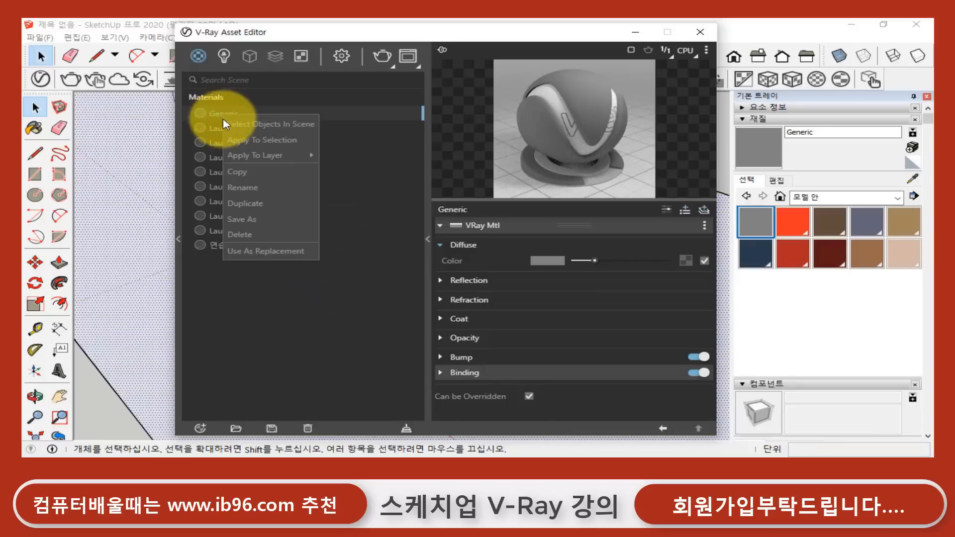
{"action": "left_click", "coordinate": [258, 189]}
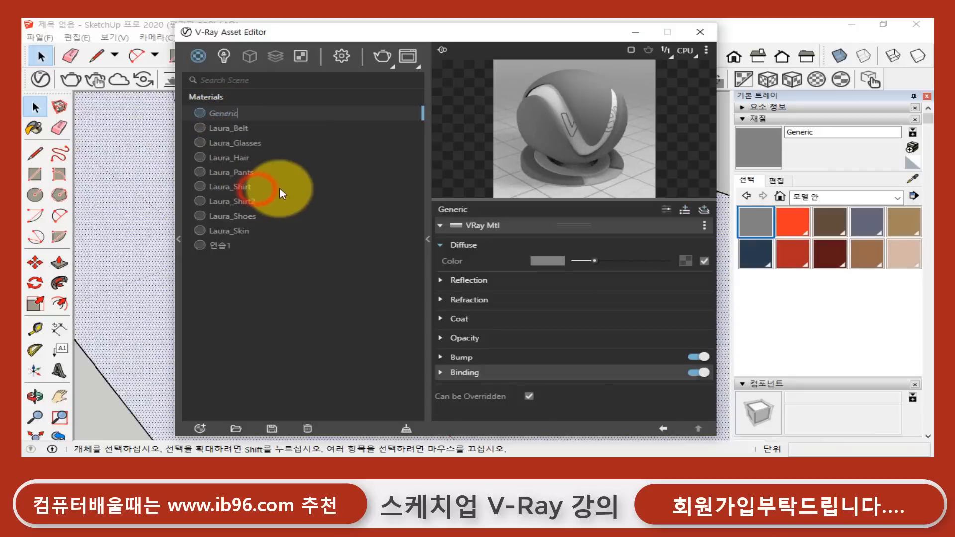
{"action": "key", "text": "BackSpace"}
{"action": "key", "text": "BackSpace"}
{"action": "key", "text": "BackSpace"}
{"action": "key", "text": "BackSpace"}
{"action": "key", "text": "BackSpace"}
{"action": "type", "text": "qkstk"}
{"action": "key", "text": "BackSpace"}
{"action": "key", "text": "BackSpace"}
{"action": "key", "text": "BackSpace"}
{"action": "key", "text": "BackSpace"}
{"action": "key", "text": "BackSpace"}
{"action": "type", "text": "바닥"}
{"action": "key", "text": "Return"}
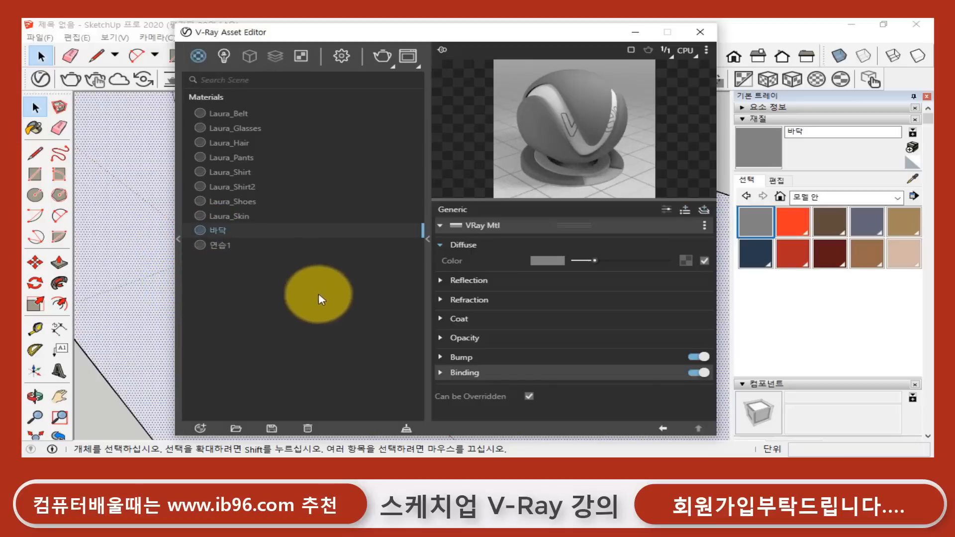
- Set the 바닥 material's diffuse color to green (R 0.095, G 0.612, B 0.251) and apply it to the selected floor
{"action": "left_click", "coordinate": [551, 261]}
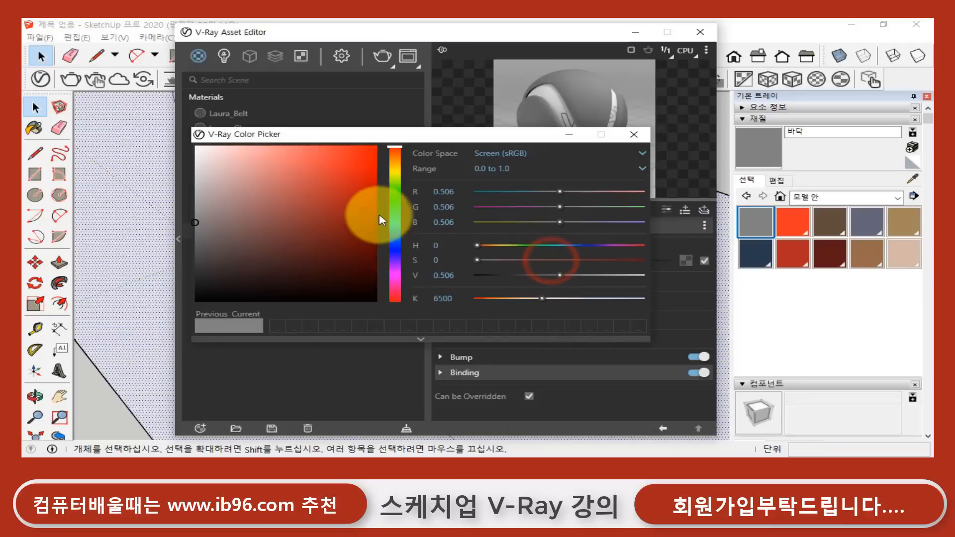
{"action": "left_click_drag", "start_coordinate": [393, 211], "coordinate": [395, 207]}
{"action": "mouse_move", "coordinate": [330, 195]}
{"action": "left_mouse_down"}
{"action": "mouse_move", "coordinate": [354, 145]}
{"action": "mouse_move", "coordinate": [350, 207]}
{"action": "left_mouse_up"}
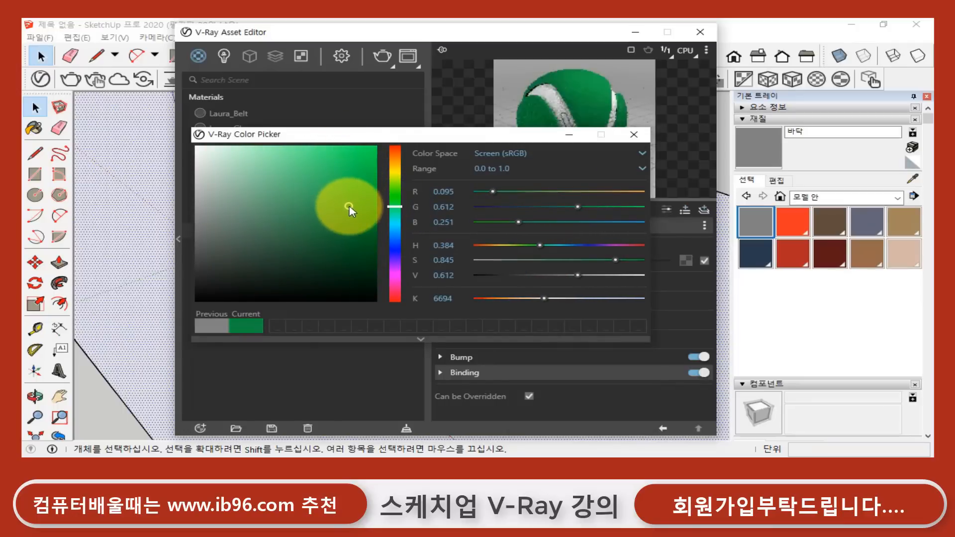
{"action": "left_click", "coordinate": [634, 135]}
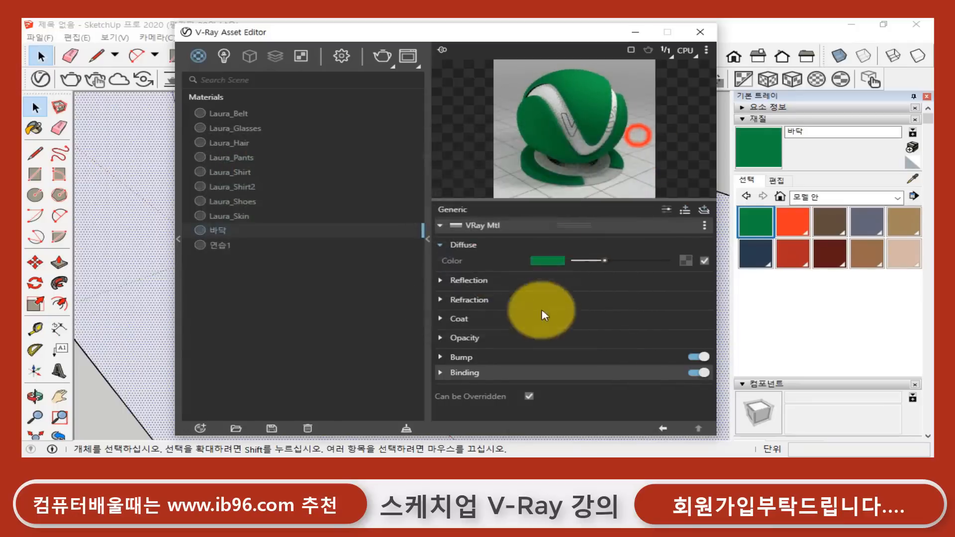
{"action": "right_click", "coordinate": [217, 233]}
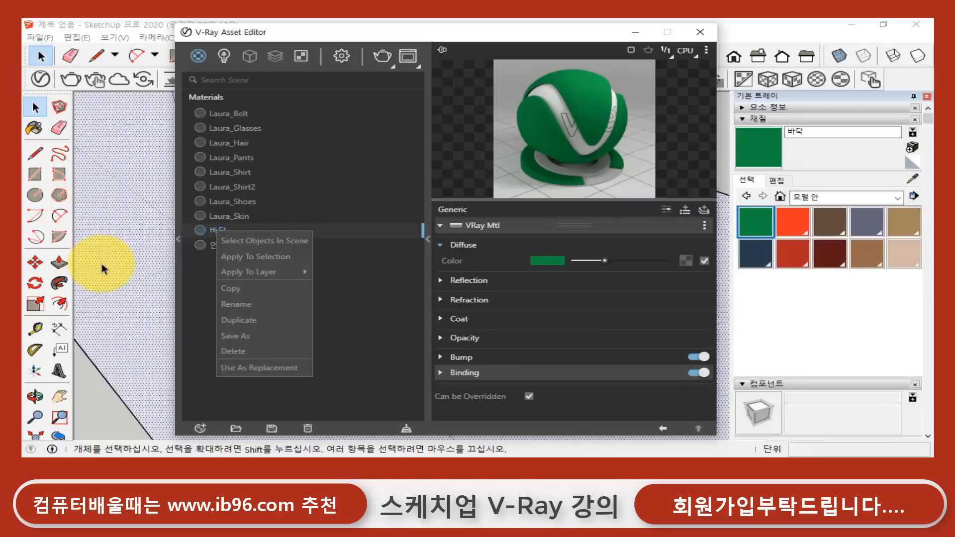
{"action": "left_click", "coordinate": [264, 259]}
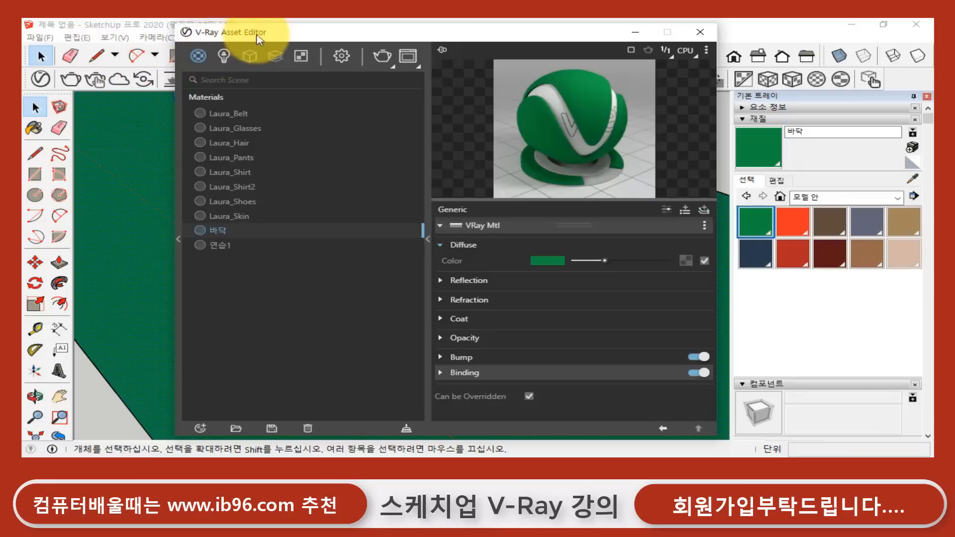
- Render the scene with V-Ray and arrange the frame buffer window so its history, image and layers fit on screen
{"action": "left_click", "coordinate": [382, 57]}
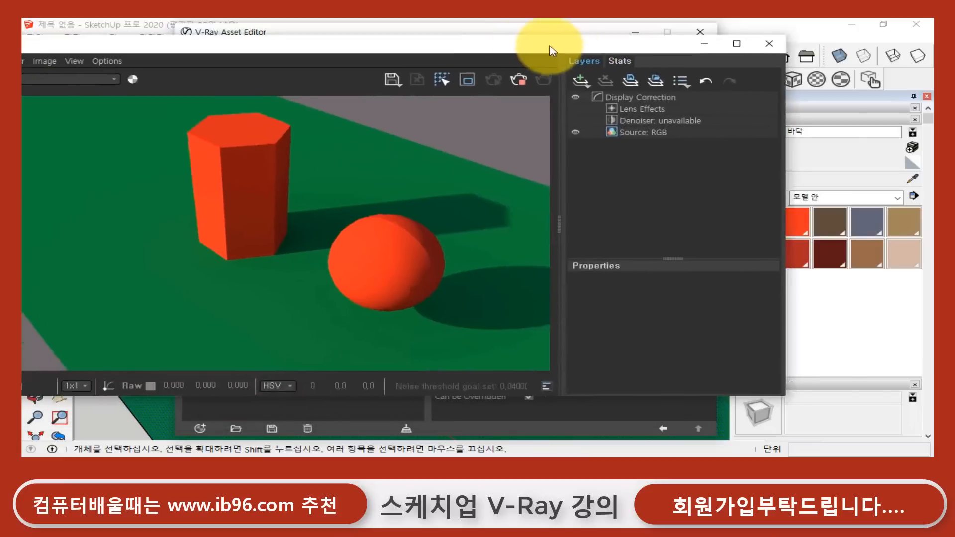
{"action": "left_click_drag", "start_coordinate": [551, 43], "coordinate": [659, 58]}
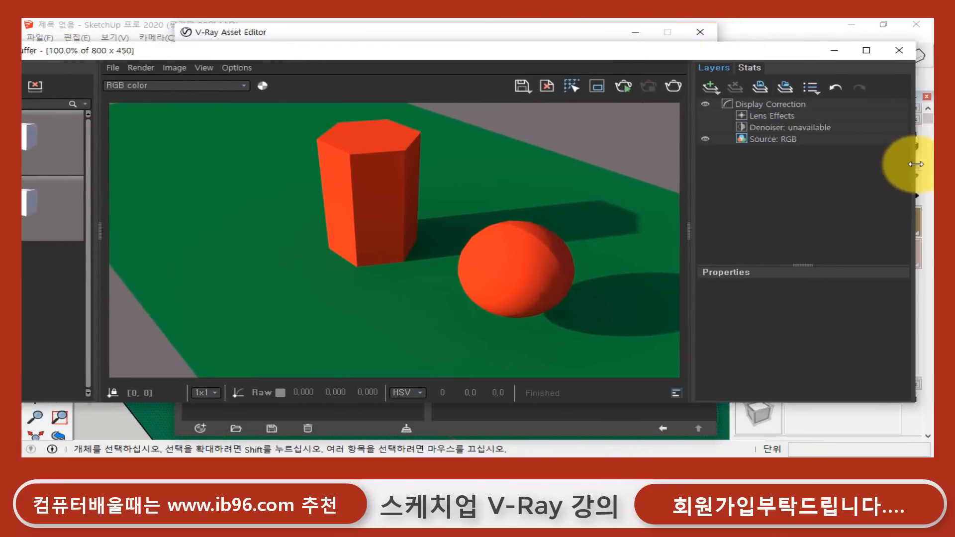
{"action": "left_click_drag", "start_coordinate": [915, 164], "coordinate": [842, 164]}
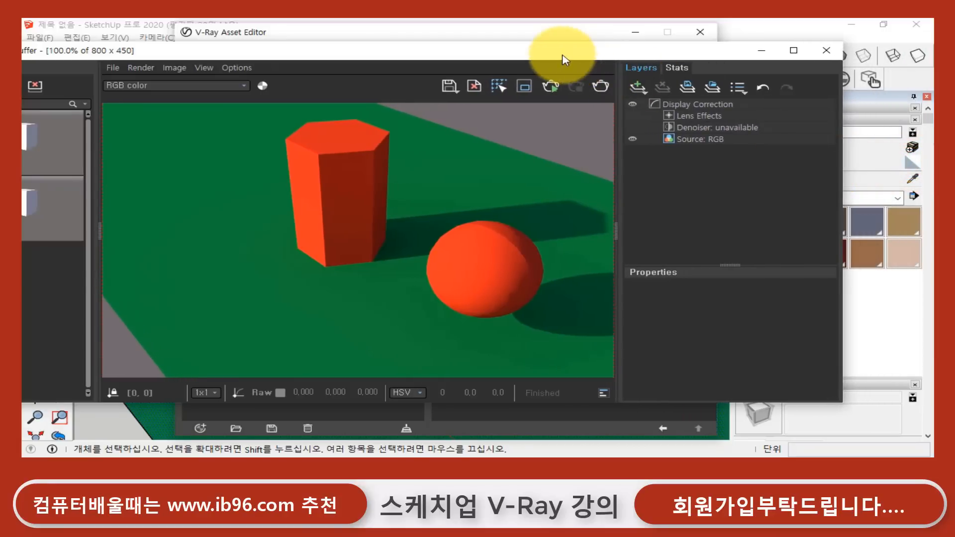
{"action": "left_click_drag", "start_coordinate": [562, 59], "coordinate": [641, 59]}
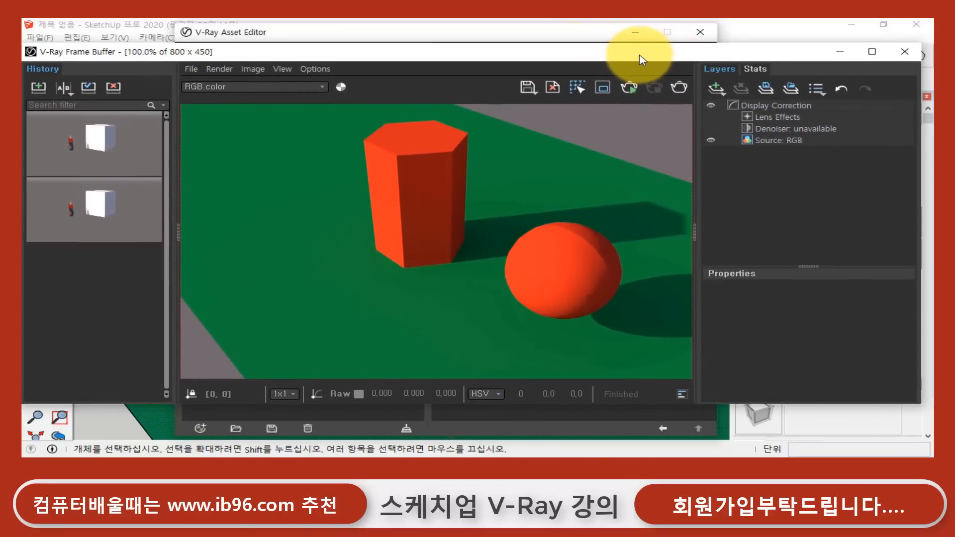
{"action": "left_click_drag", "start_coordinate": [695, 181], "coordinate": [762, 177]}
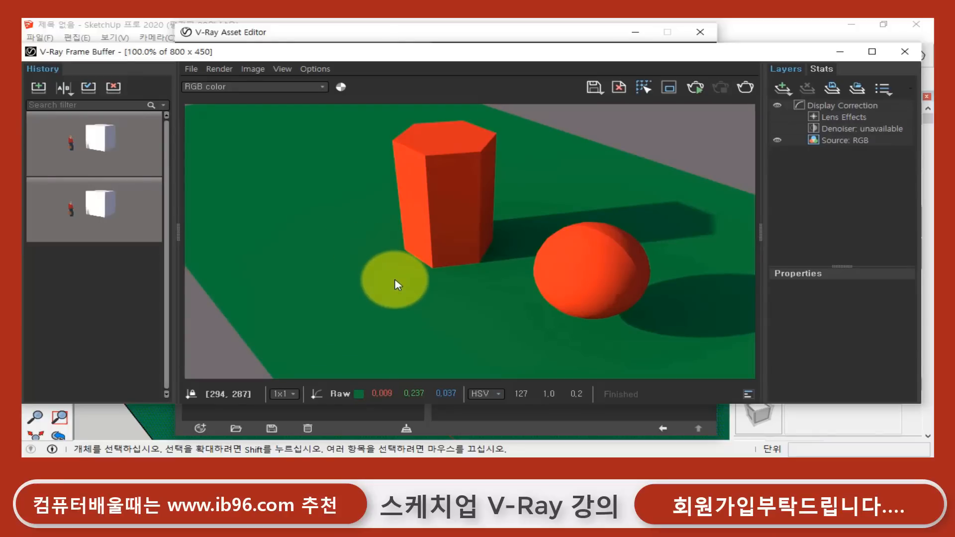
- Delete the two old box renders from the frame buffer's history
{"action": "left_click", "coordinate": [498, 431]}
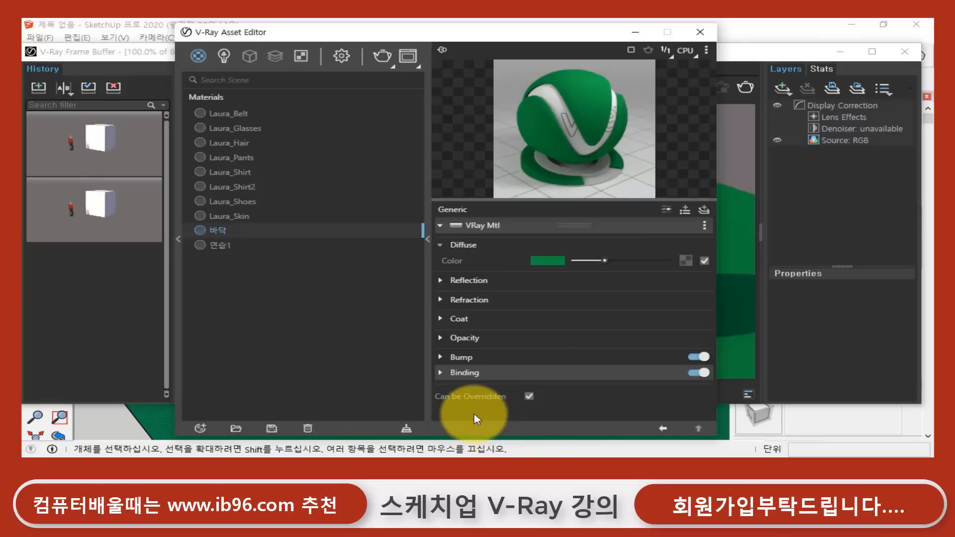
{"action": "left_click", "coordinate": [744, 50]}
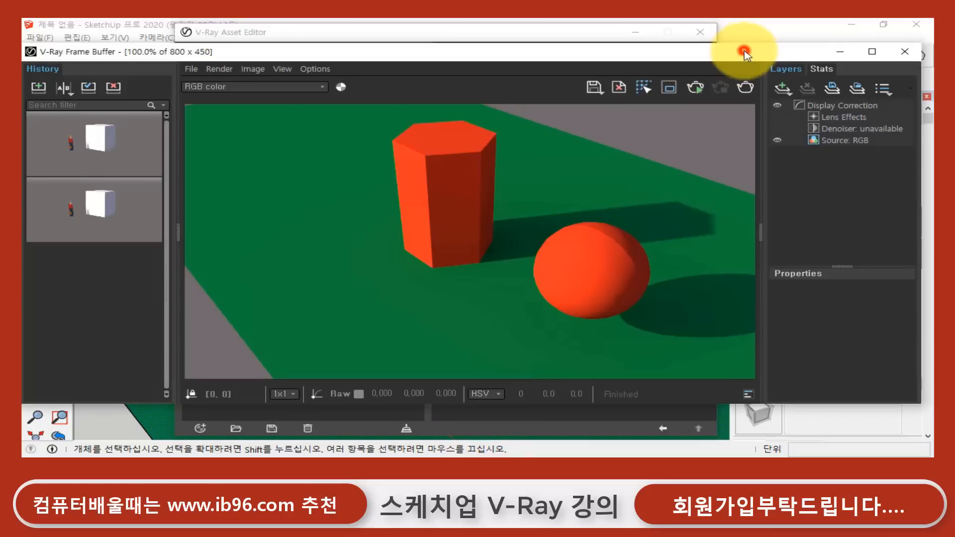
{"action": "left_click", "coordinate": [112, 147]}
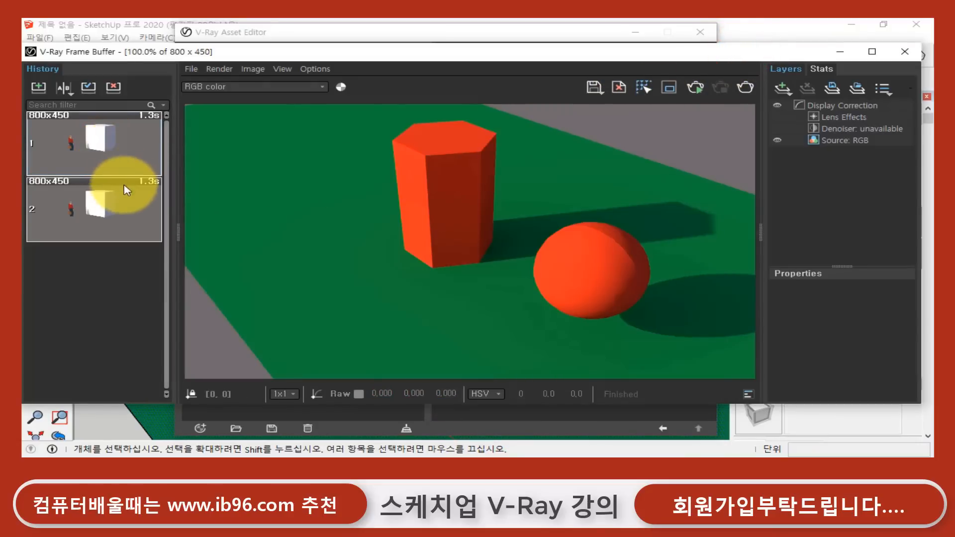
{"action": "right_click", "coordinate": [104, 153]}
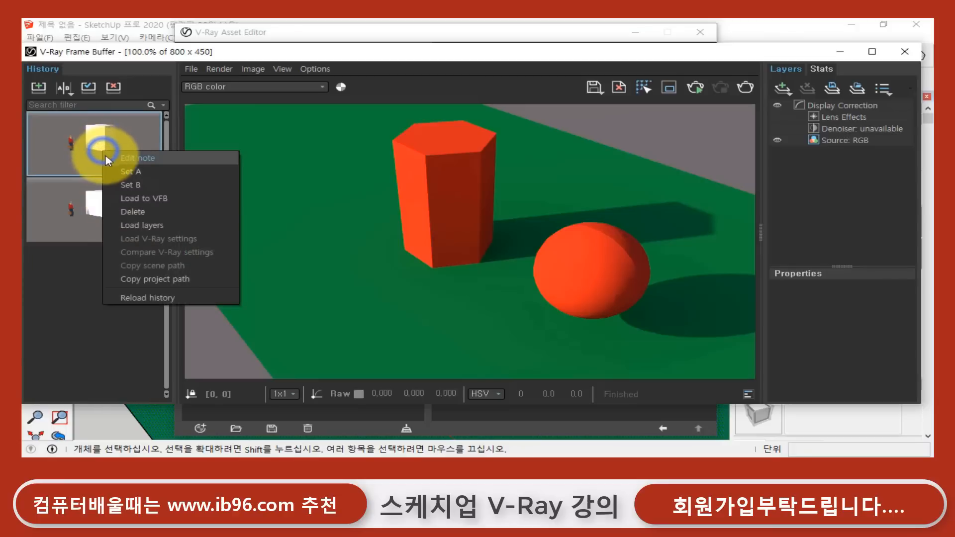
{"action": "left_click", "coordinate": [133, 212]}
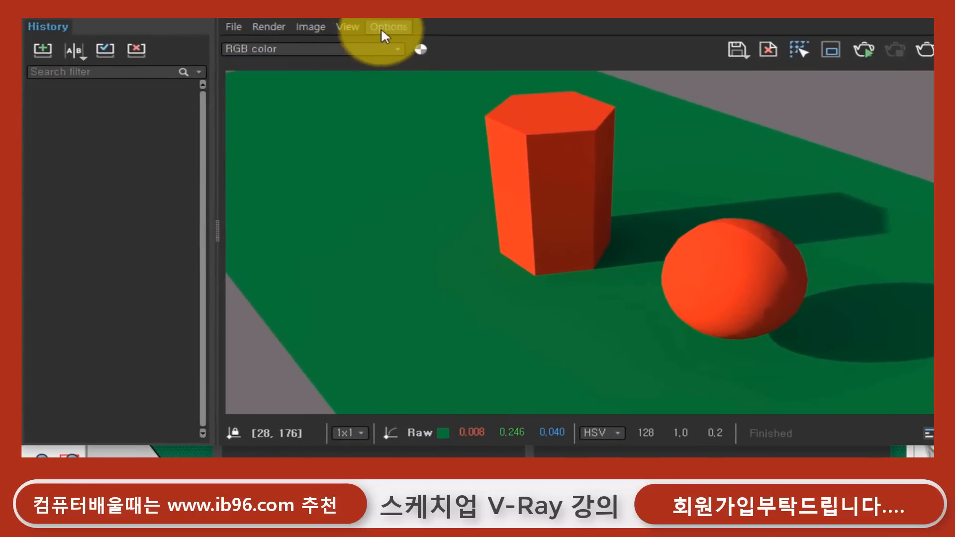
- Save the frame buffer settings with History enabled, and store the current render in the history
{"action": "left_click", "coordinate": [325, 63]}
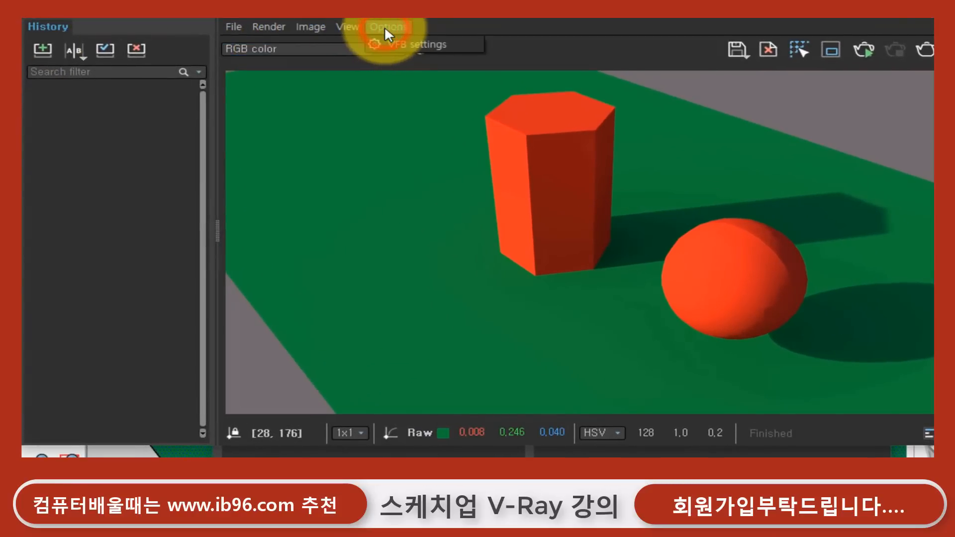
{"action": "left_click", "coordinate": [406, 44]}
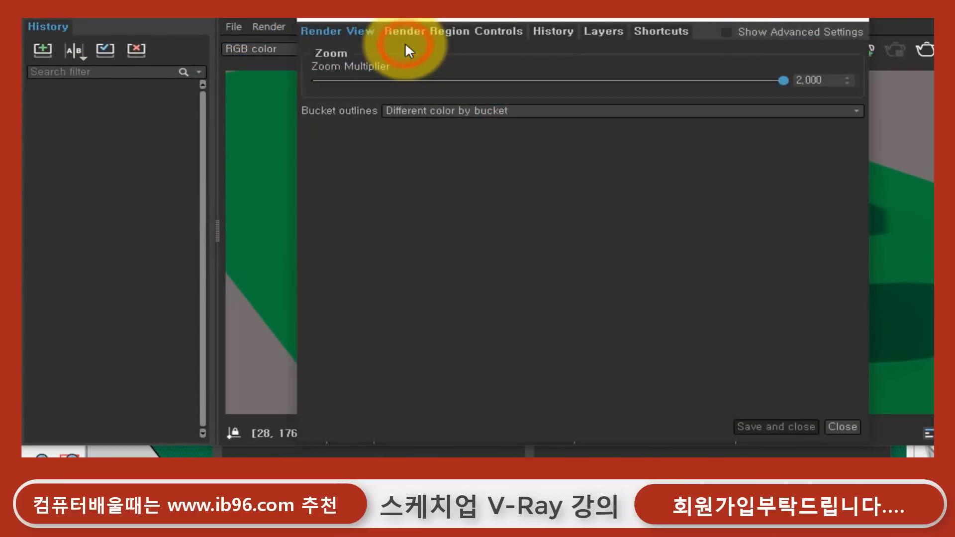
{"action": "left_click", "coordinate": [548, 31]}
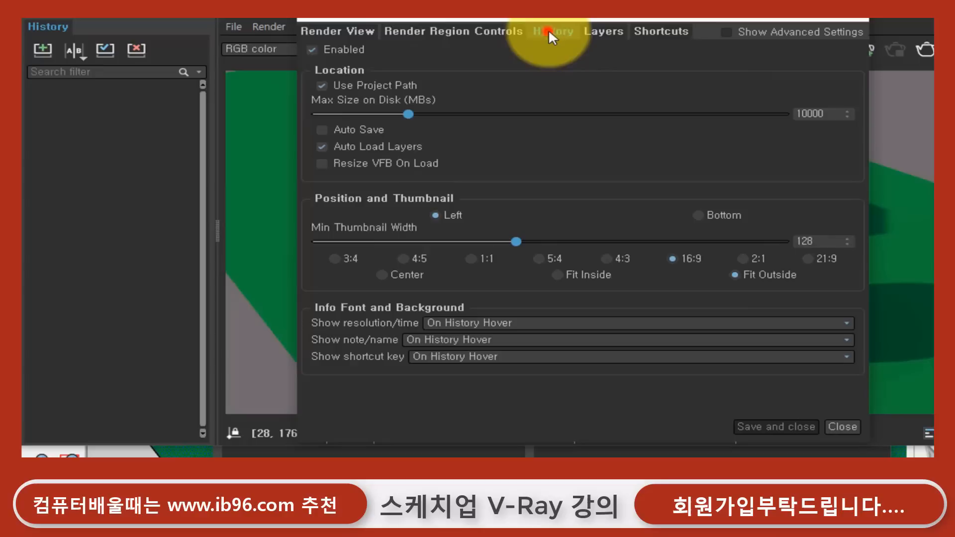
{"action": "left_click", "coordinate": [313, 49]}
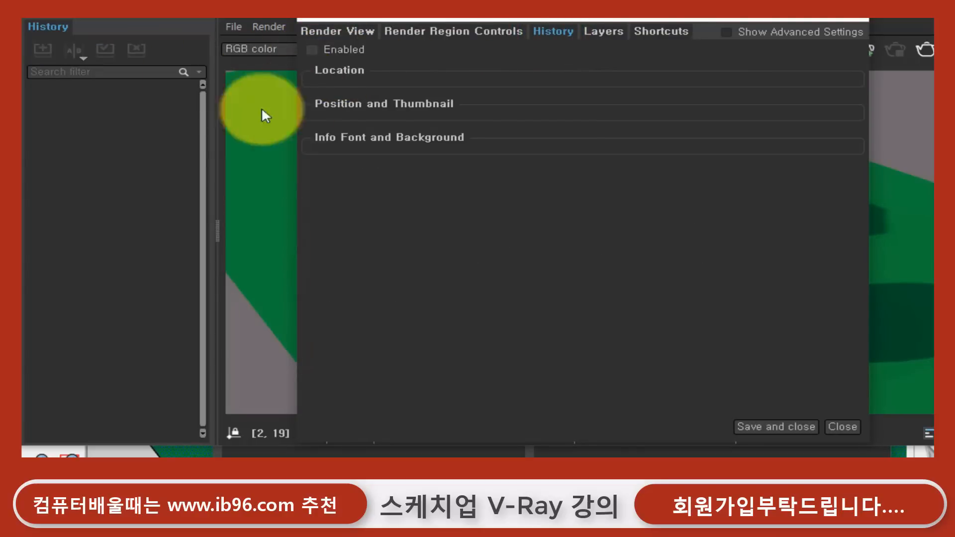
{"action": "left_click", "coordinate": [312, 50]}
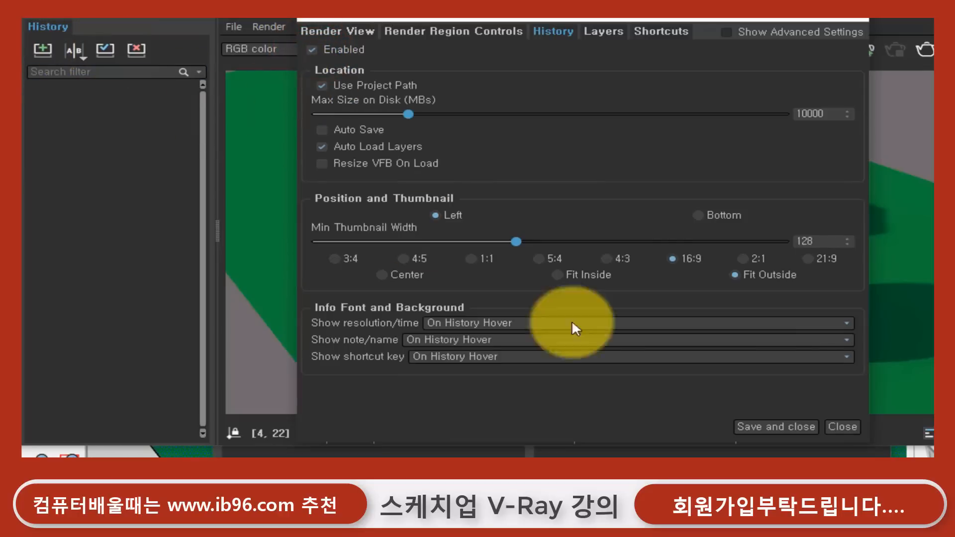
{"action": "left_click", "coordinate": [793, 424]}
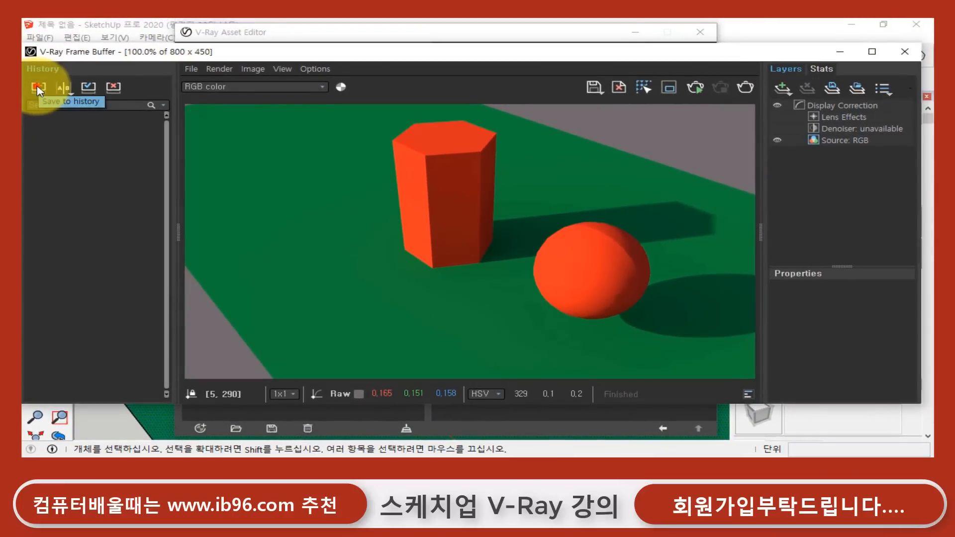
{"action": "left_click", "coordinate": [38, 88]}
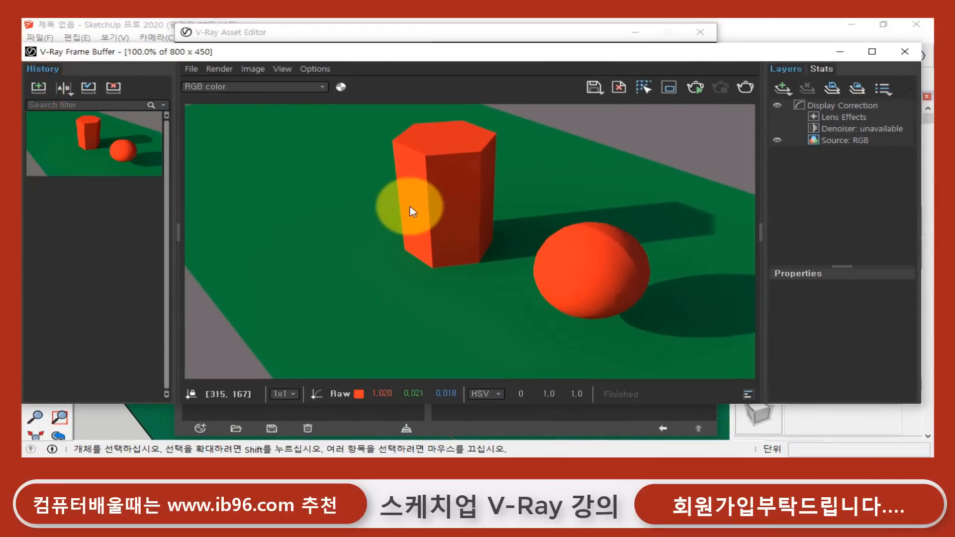
- Turn off Fresnel in the 바닥 material's reflection settings and raise its Reflection Color to about halfway between black and white
{"action": "left_click", "coordinate": [572, 432]}
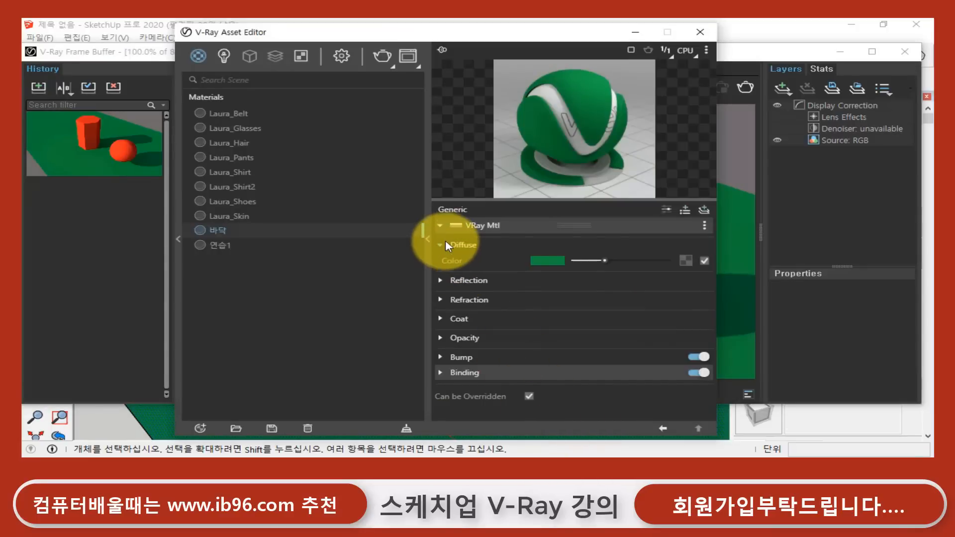
{"action": "left_click", "coordinate": [440, 281]}
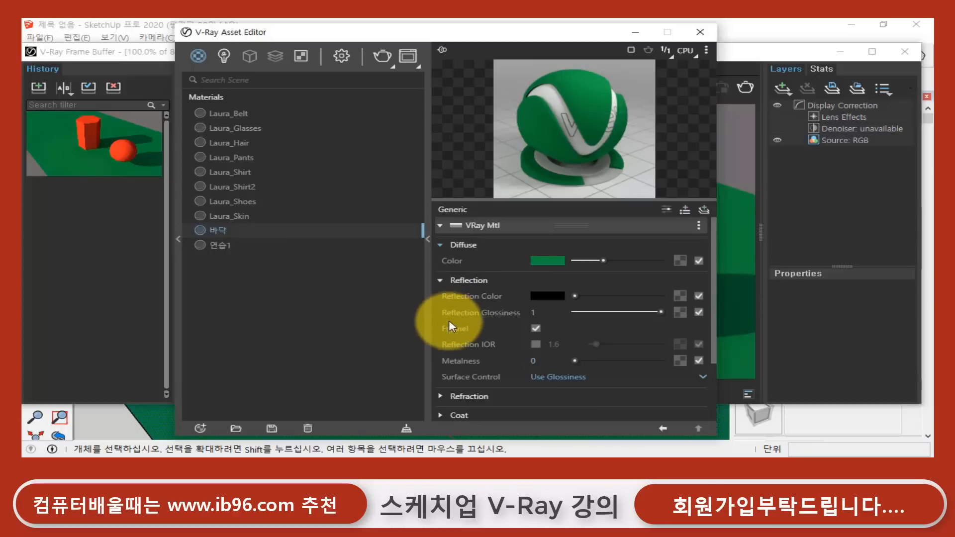
{"action": "left_click", "coordinate": [536, 329]}
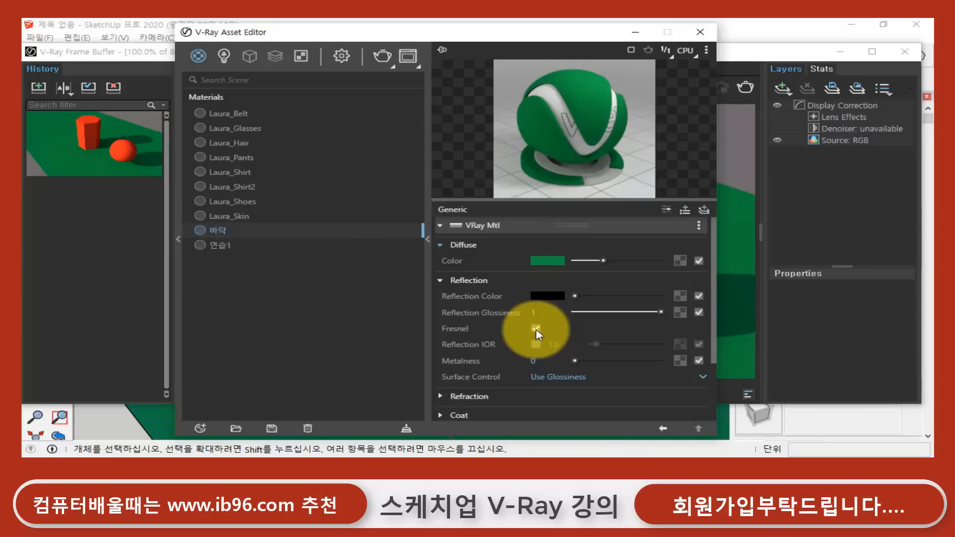
{"action": "left_click", "coordinate": [536, 329]}
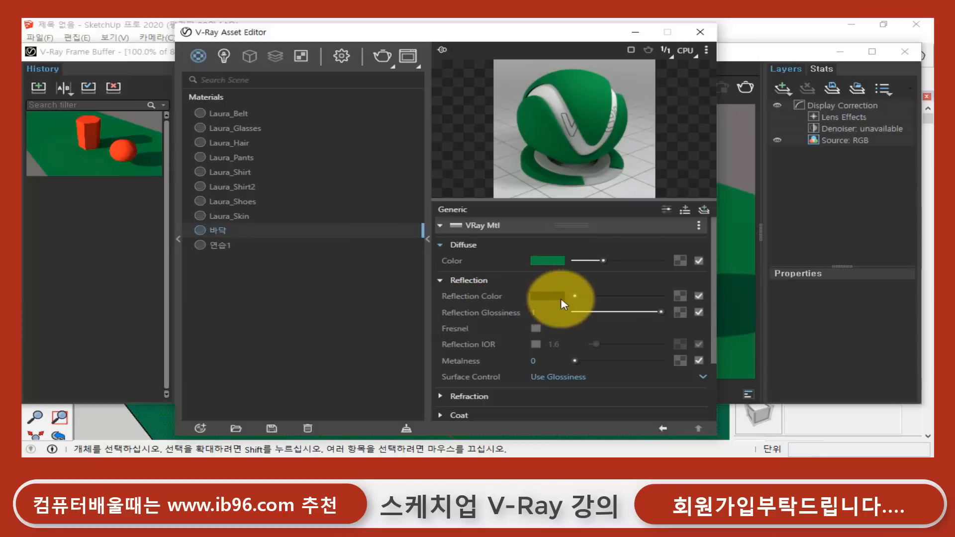
{"action": "left_click", "coordinate": [85, 153]}
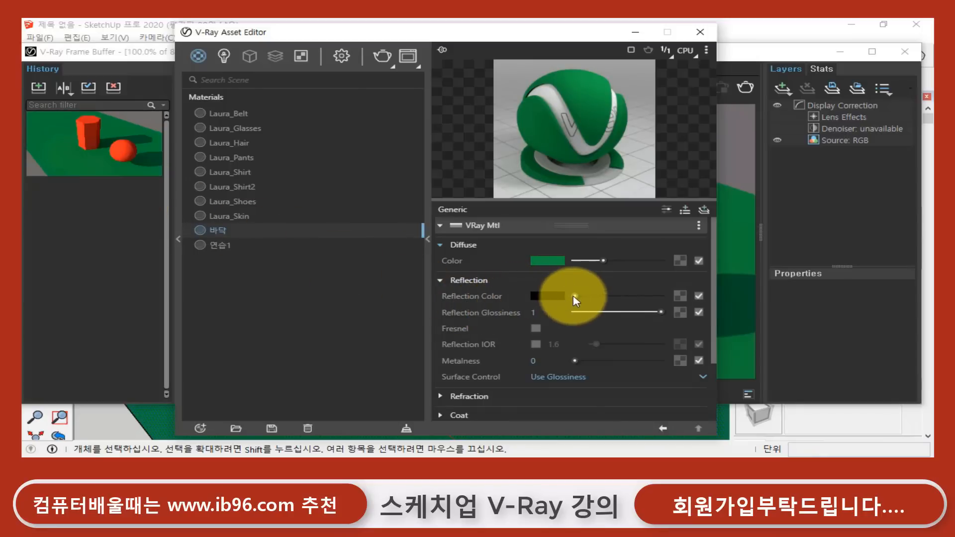
{"action": "left_click_drag", "start_coordinate": [575, 297], "coordinate": [620, 297]}
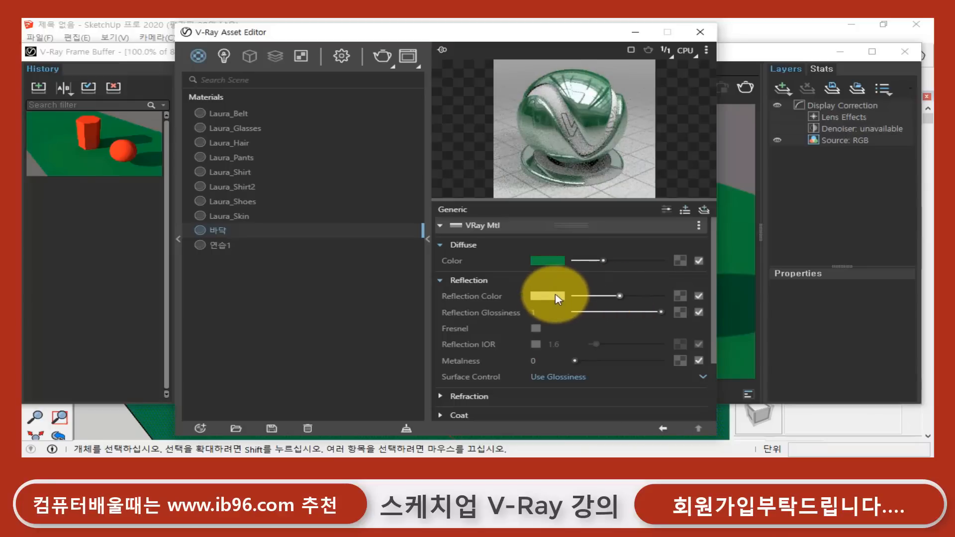
- Render the scene with the reflective floor and store the result in the frame buffer's history
{"action": "mouse_move", "coordinate": [559, 298]}
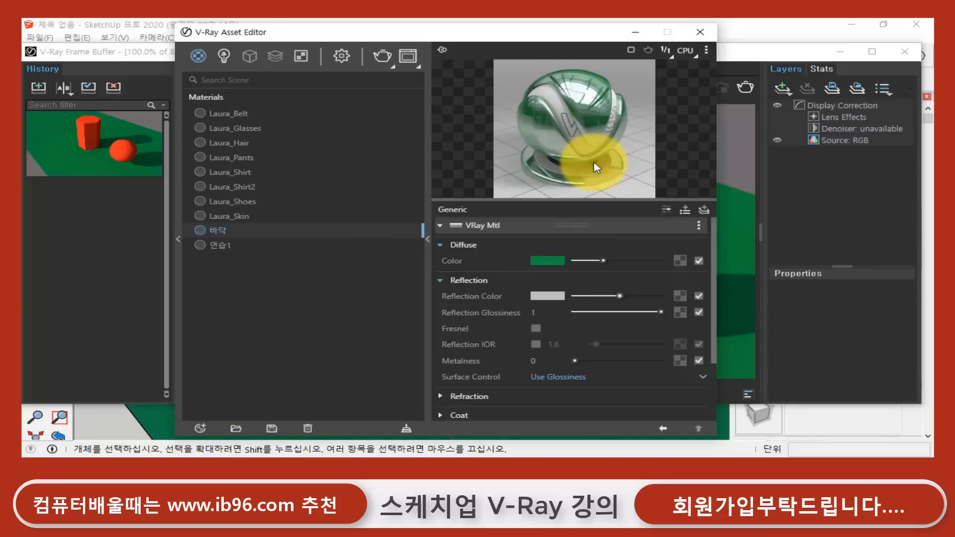
{"action": "left_click", "coordinate": [139, 52]}
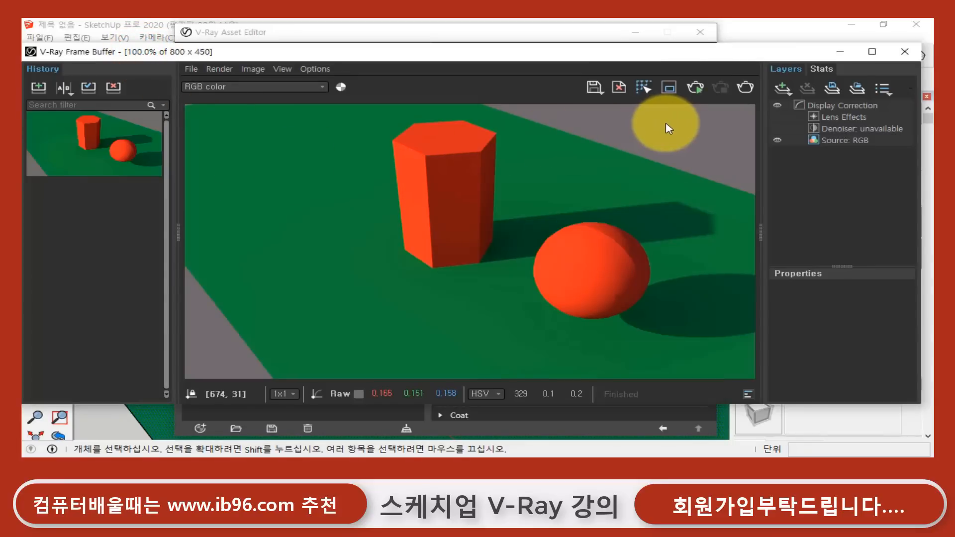
{"action": "left_click", "coordinate": [746, 91]}
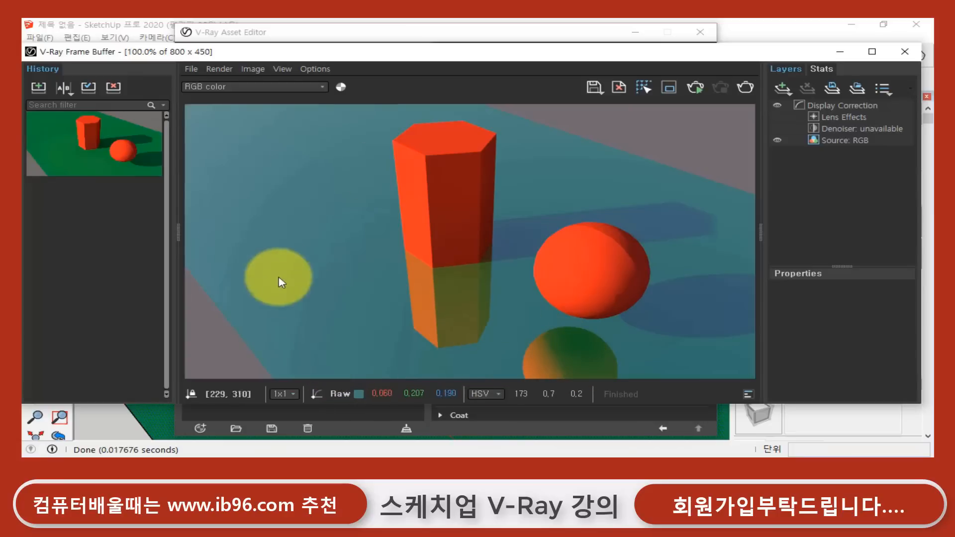
{"action": "left_click", "coordinate": [39, 88]}
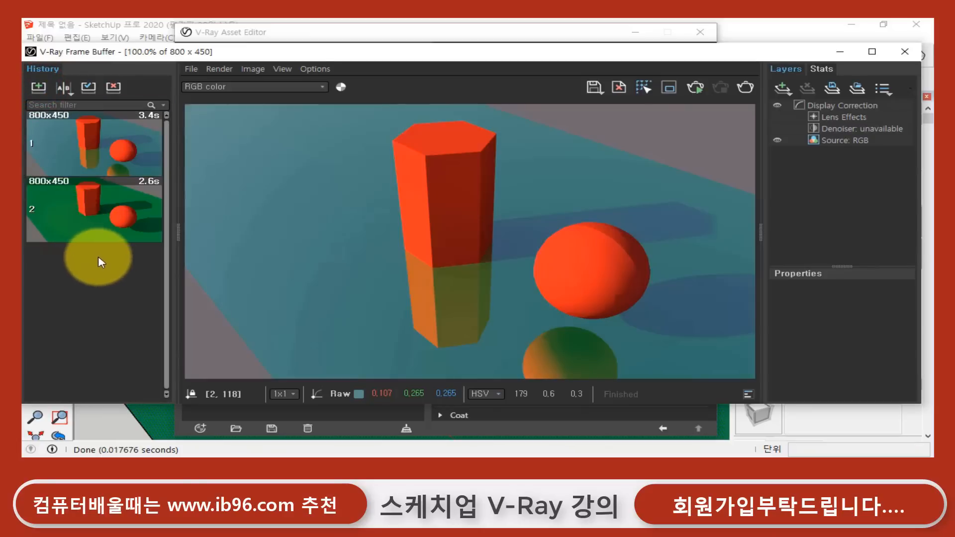
- Load the stored non-reflective floor render, followed by the reflective one, to compare them in the frame buffer
{"action": "left_click", "coordinate": [84, 215]}
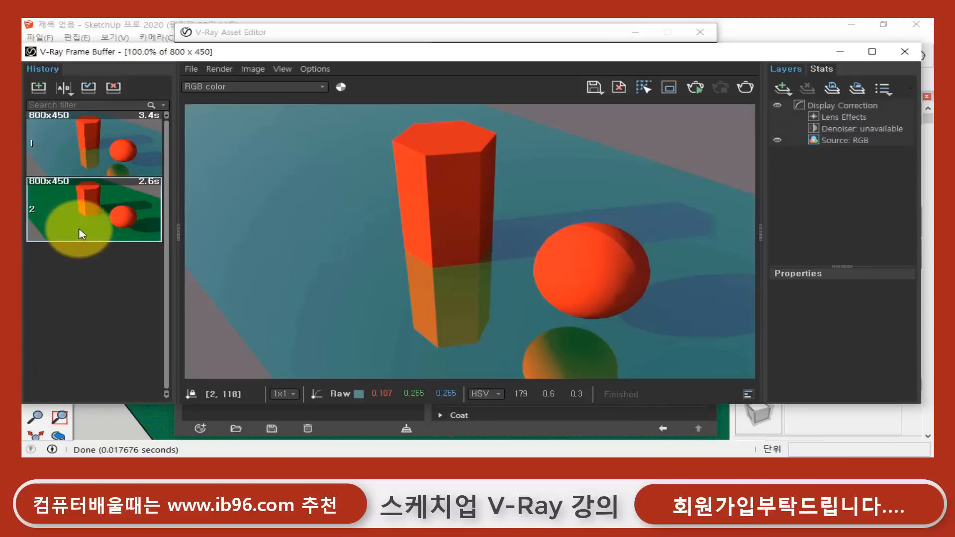
{"action": "left_click", "coordinate": [91, 89]}
{"action": "left_click", "coordinate": [101, 147]}
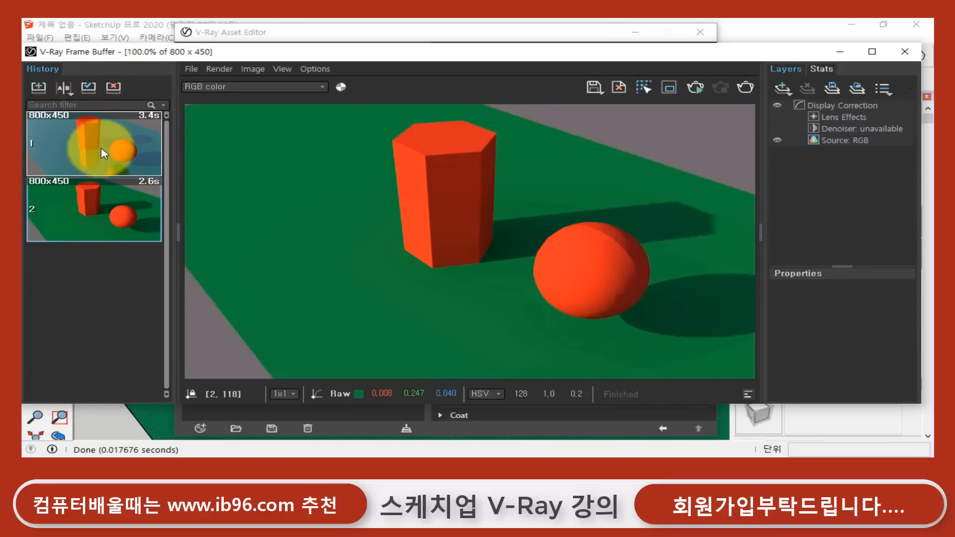
{"action": "left_click", "coordinate": [88, 88]}
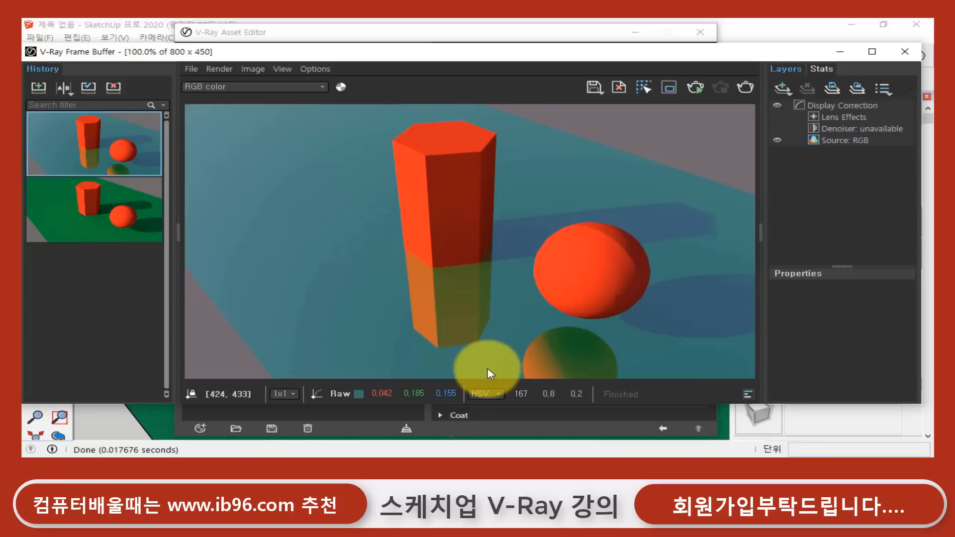
- Set the 바닥 material's Reflection Glossiness to 0.8 and render the scene
{"action": "left_click", "coordinate": [526, 425]}
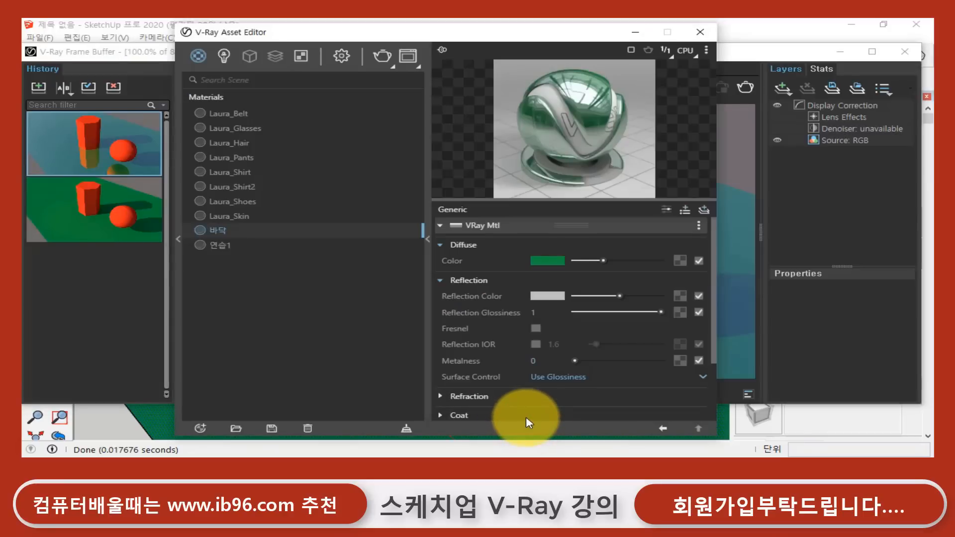
{"action": "left_click", "coordinate": [535, 313]}
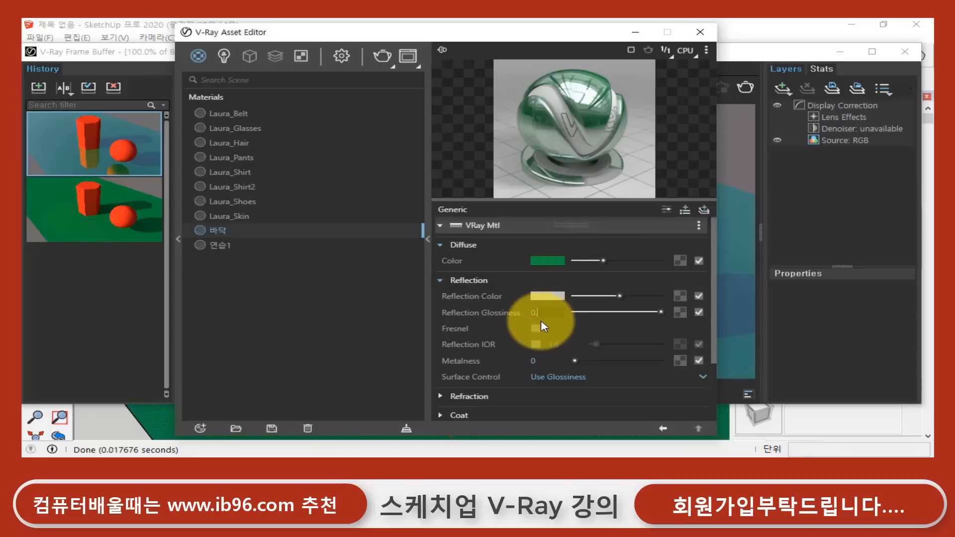
{"action": "key", "text": "Return"}
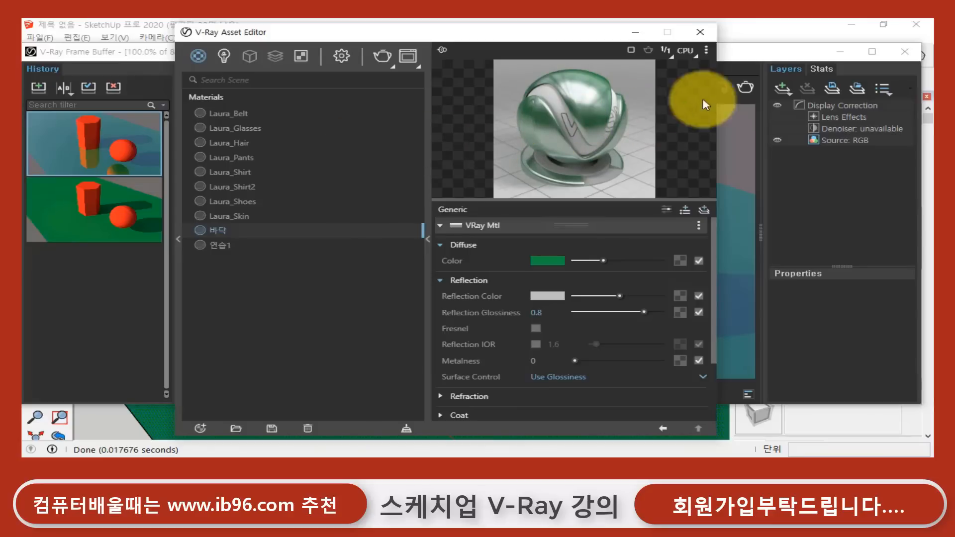
{"action": "left_click", "coordinate": [748, 87]}
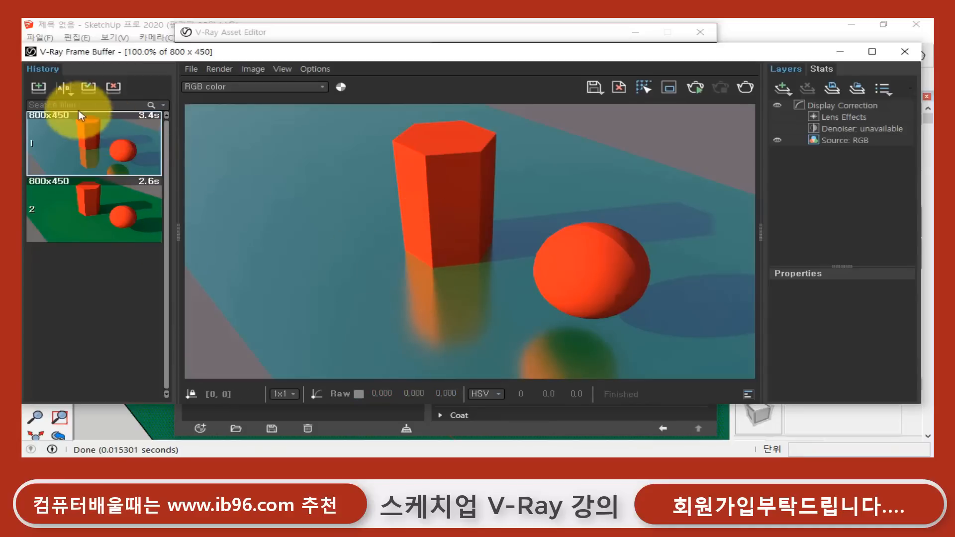
- Store the glossiness 0.8 render in the history and load it alternately with the sharp-reflection render to compare them
{"action": "left_click", "coordinate": [39, 87]}
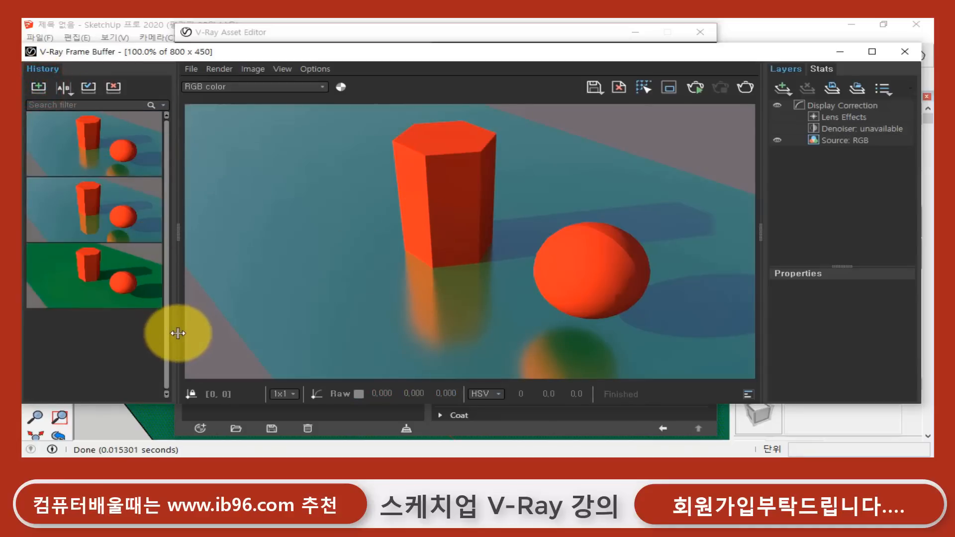
{"action": "left_click", "coordinate": [97, 211]}
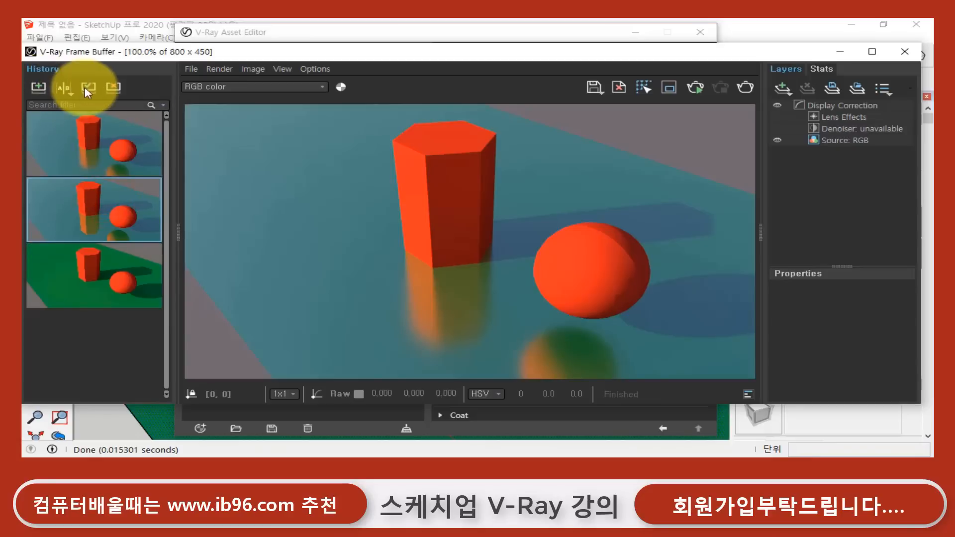
{"action": "left_click", "coordinate": [106, 149]}
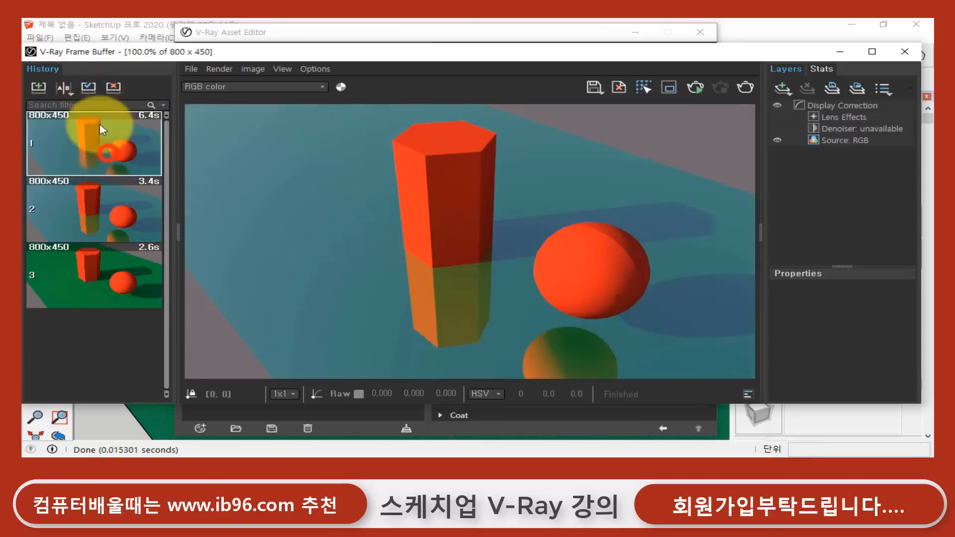
{"action": "left_click", "coordinate": [89, 88]}
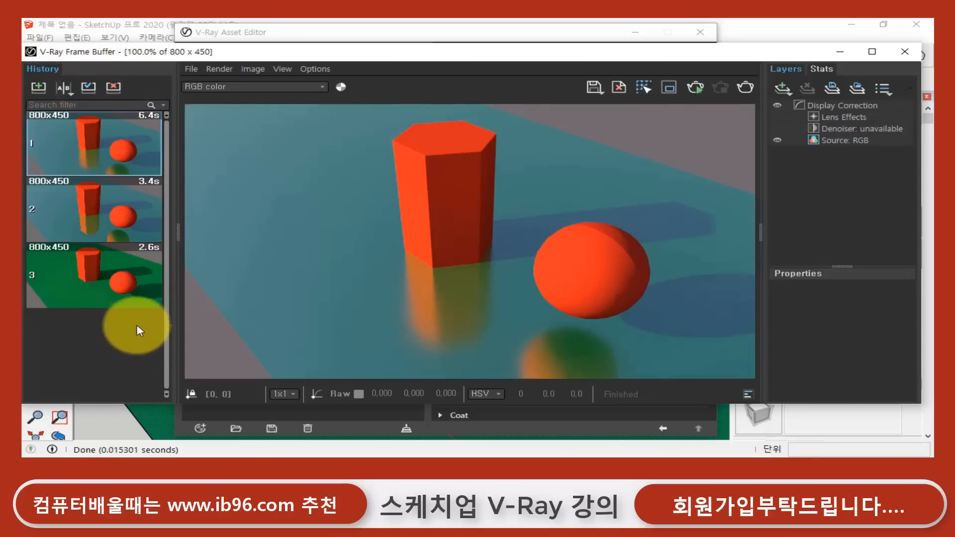
{"action": "left_click", "coordinate": [87, 213]}
{"action": "left_click", "coordinate": [88, 88]}
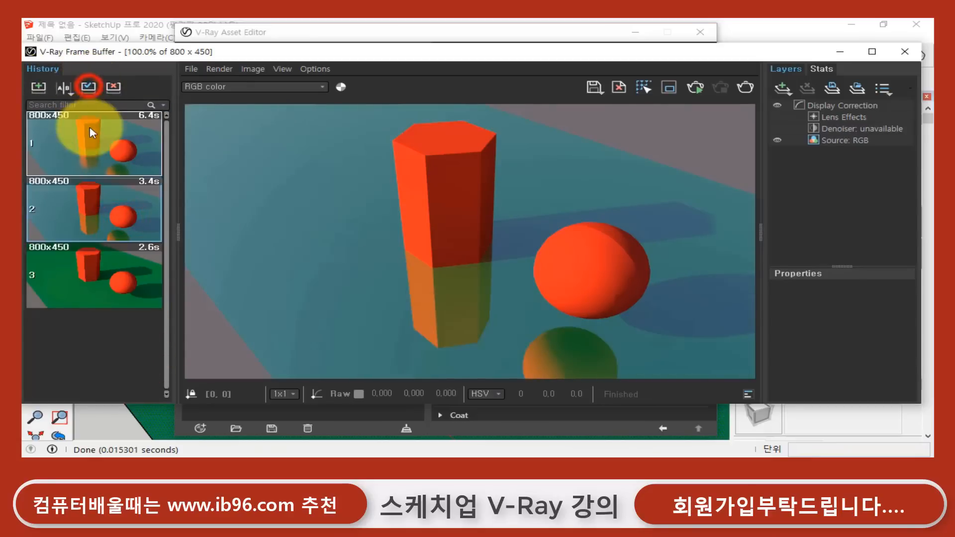
{"action": "left_click", "coordinate": [94, 137]}
{"action": "left_click", "coordinate": [88, 88]}
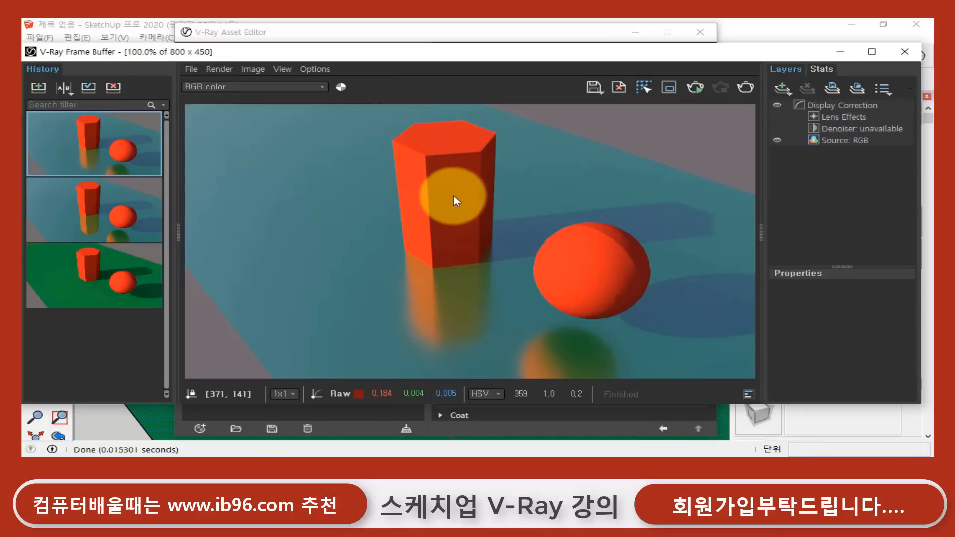
- Render the scene with the 연습1 material's Fresnel turned off and its Reflection Color raised about one fifth of the way to white
{"action": "left_click", "coordinate": [541, 427]}
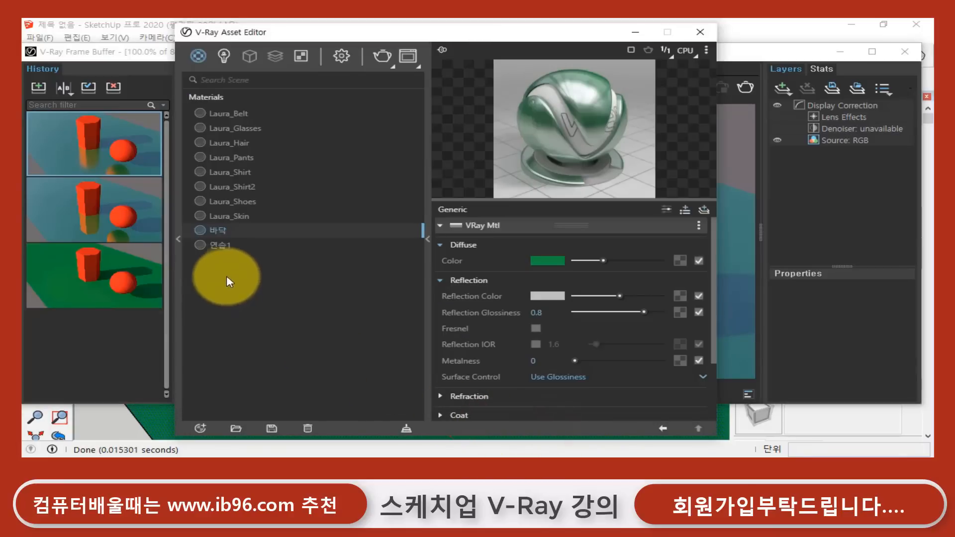
{"action": "left_click", "coordinate": [221, 247]}
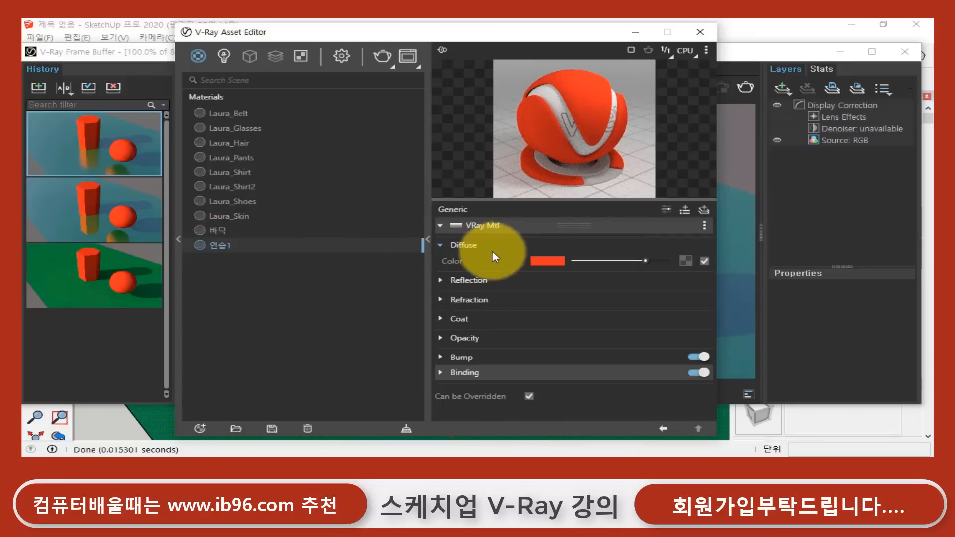
{"action": "left_click", "coordinate": [439, 281]}
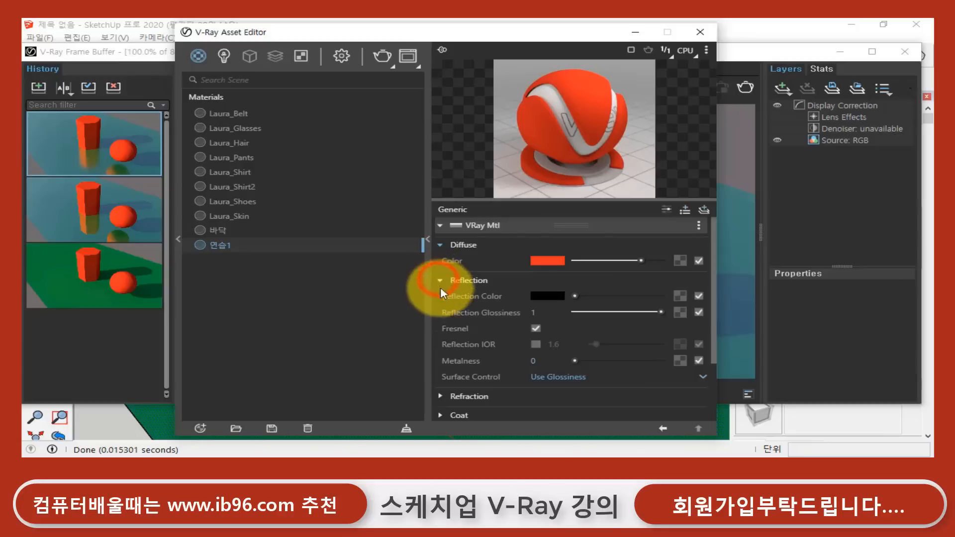
{"action": "left_click", "coordinate": [536, 329]}
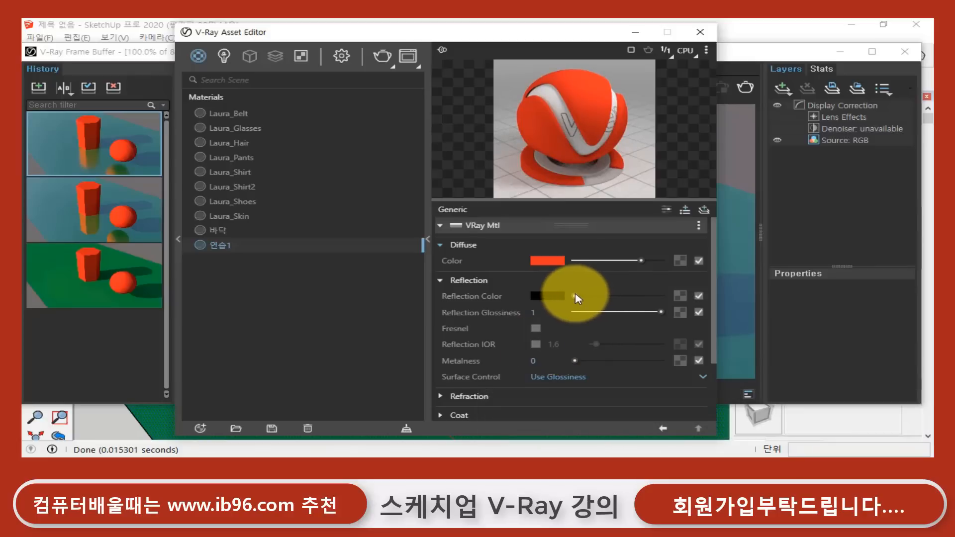
{"action": "left_click_drag", "start_coordinate": [576, 297], "coordinate": [593, 297]}
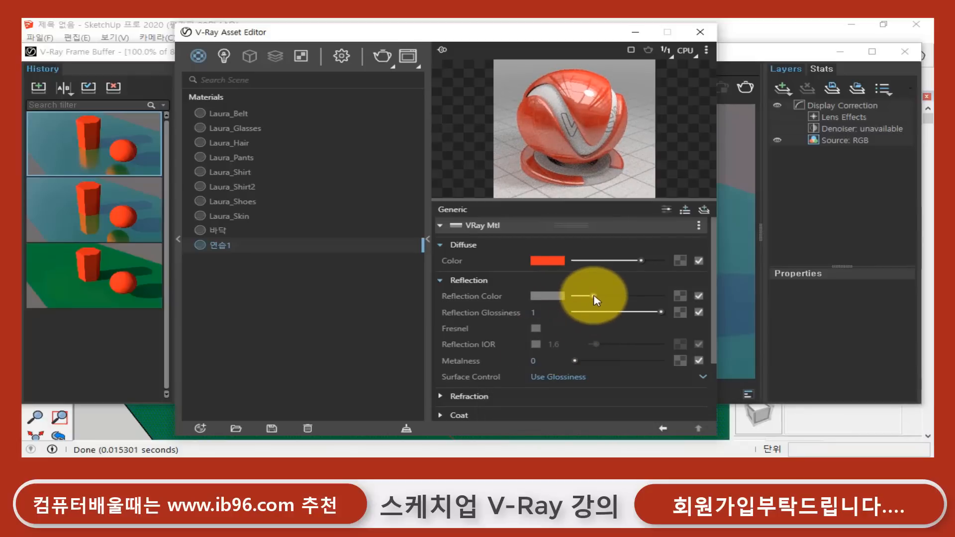
{"action": "mouse_move", "coordinate": [596, 298]}
{"action": "left_mouse_down"}
{"action": "mouse_move", "coordinate": [586, 299]}
{"action": "mouse_move", "coordinate": [594, 301]}
{"action": "left_mouse_up"}
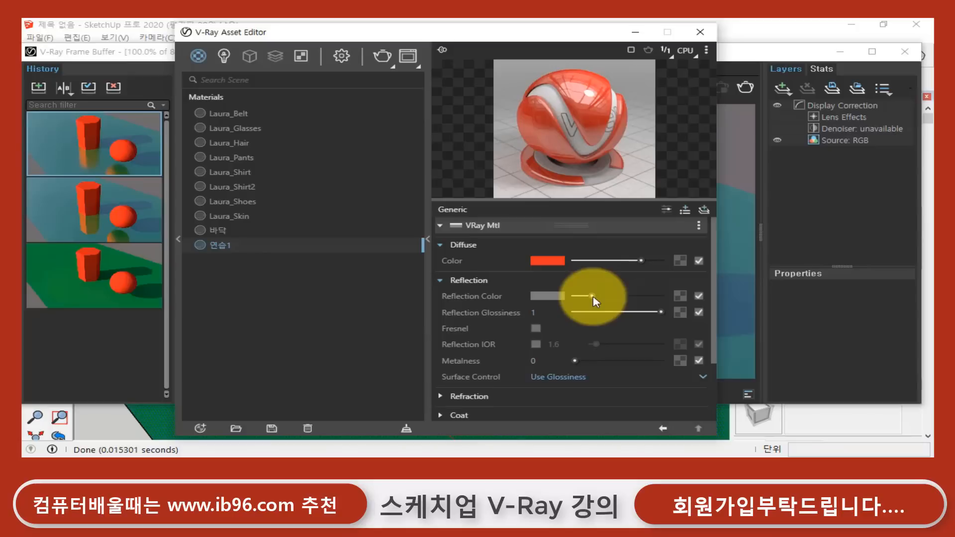
{"action": "left_click", "coordinate": [746, 88]}
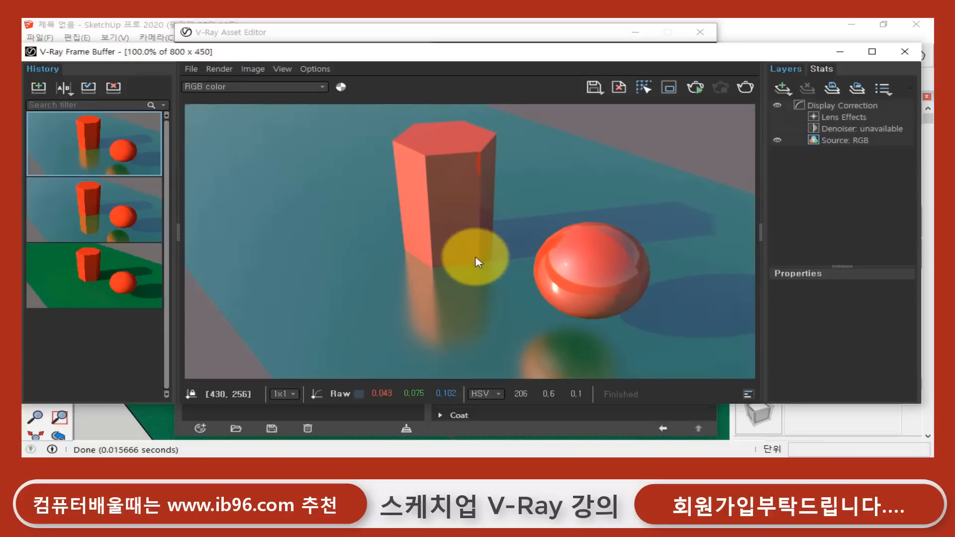
- Raise the 연습1 material's Reflection Color to just over a third of the way to white, and store a new render in the history
{"action": "left_click", "coordinate": [391, 31]}
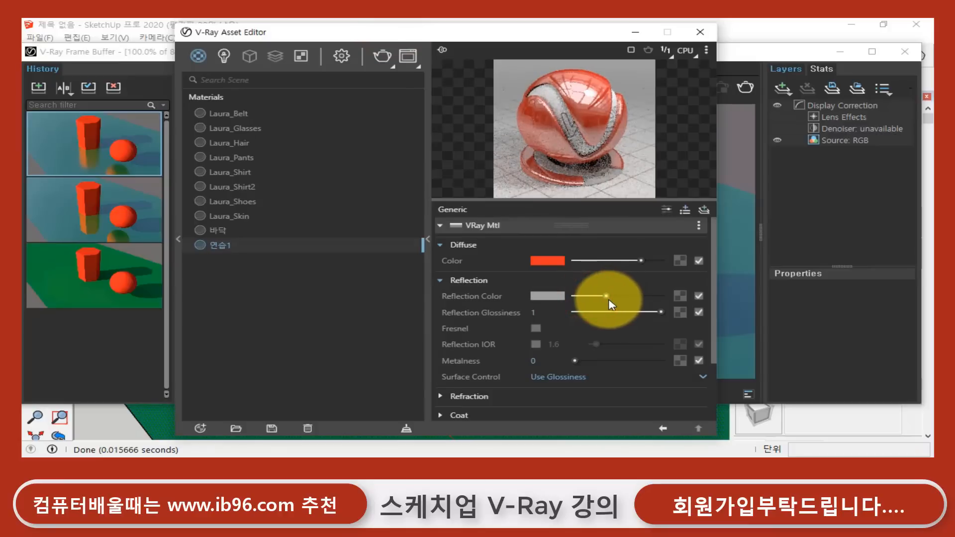
{"action": "left_click", "coordinate": [748, 87]}
{"action": "left_click", "coordinate": [748, 88]}
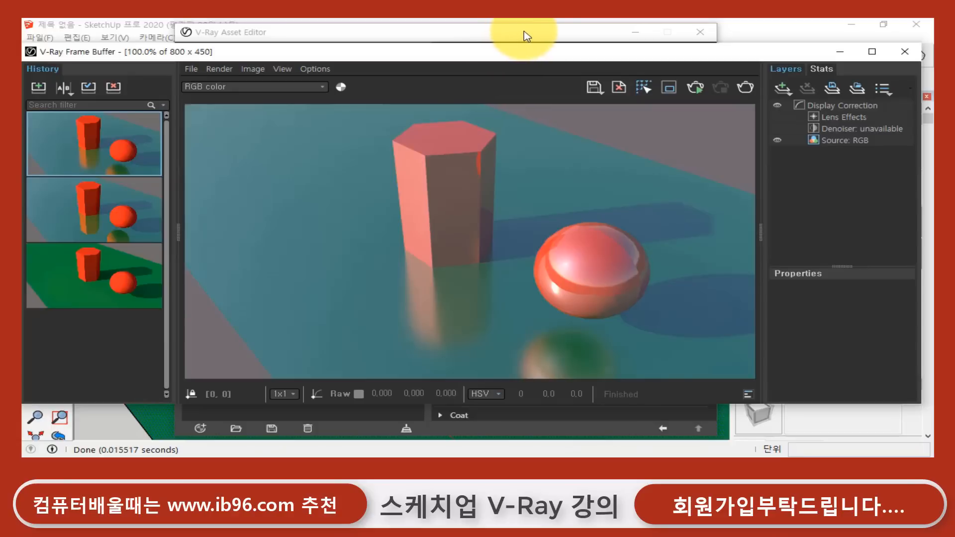
{"action": "left_click", "coordinate": [42, 87]}
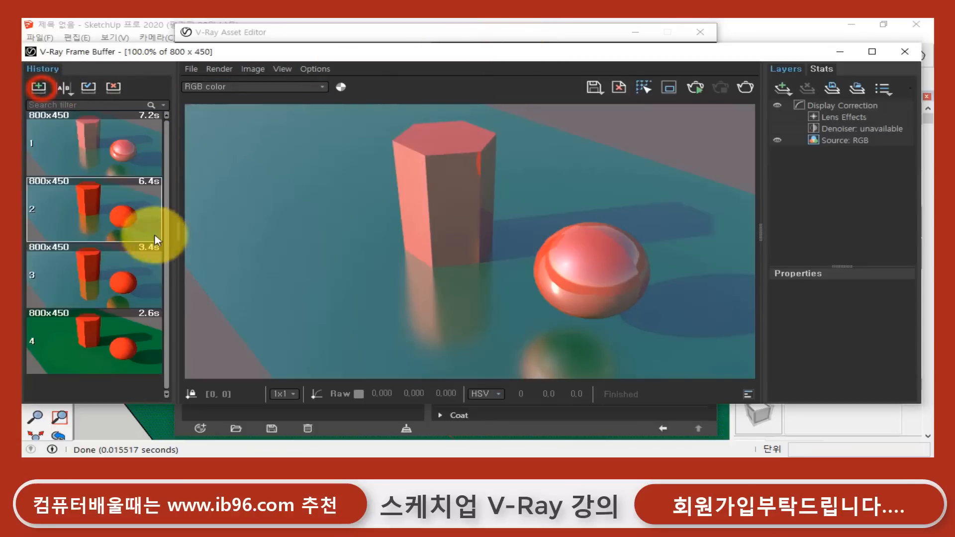
- Set the 연습1 material's Reflection Glossiness to 0.9 and render the scene
{"action": "left_click", "coordinate": [518, 37]}
{"action": "left_click", "coordinate": [546, 313]}
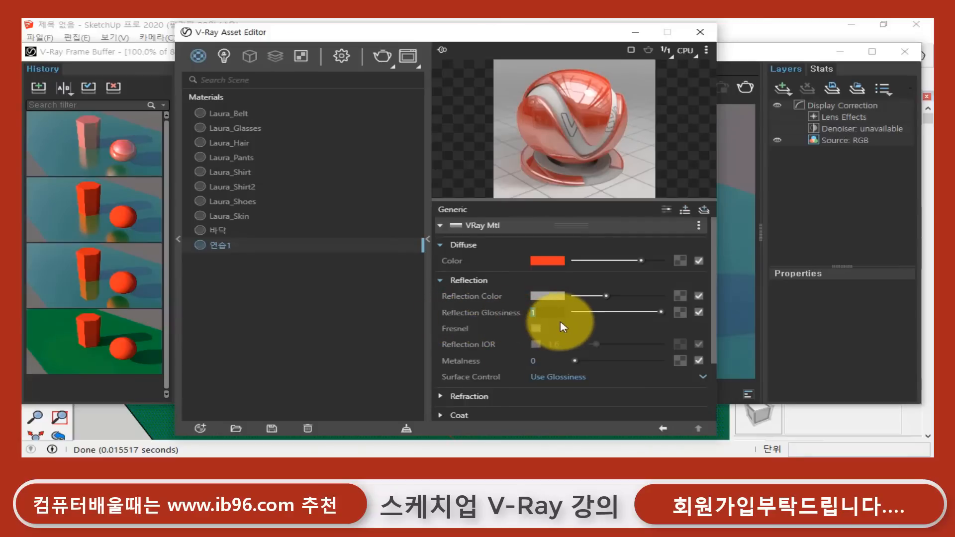
{"action": "type", "text": "0.9"}
{"action": "key", "text": "Return"}
{"action": "left_click", "coordinate": [745, 52]}
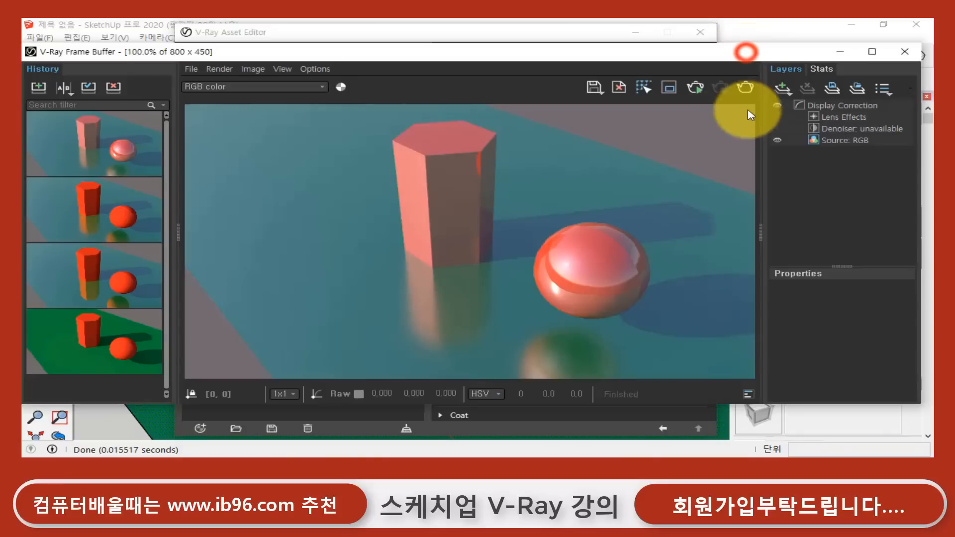
{"action": "left_click", "coordinate": [745, 89]}
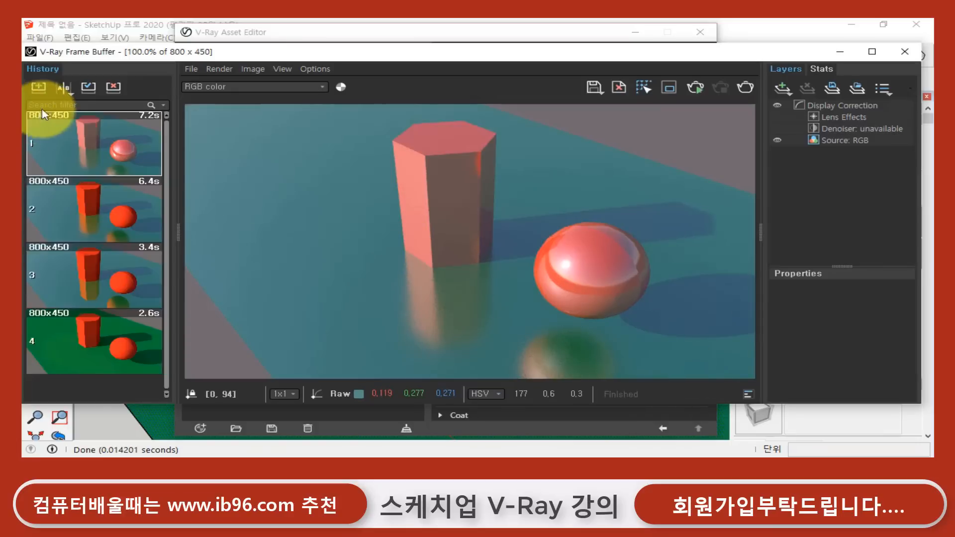
- Store the glossiness 0.9 render in the history and load it back into the frame buffer for comparison
{"action": "left_click", "coordinate": [38, 88]}
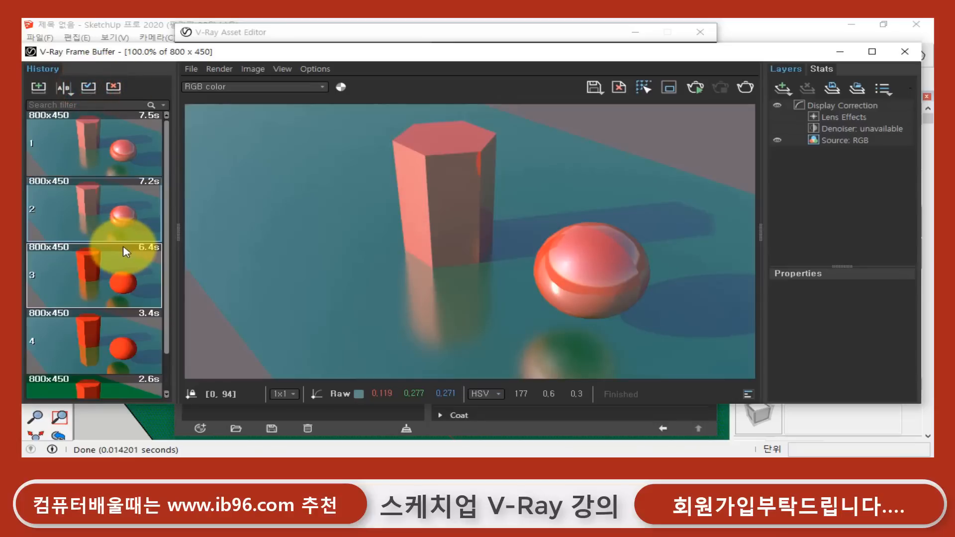
{"action": "left_click", "coordinate": [120, 154]}
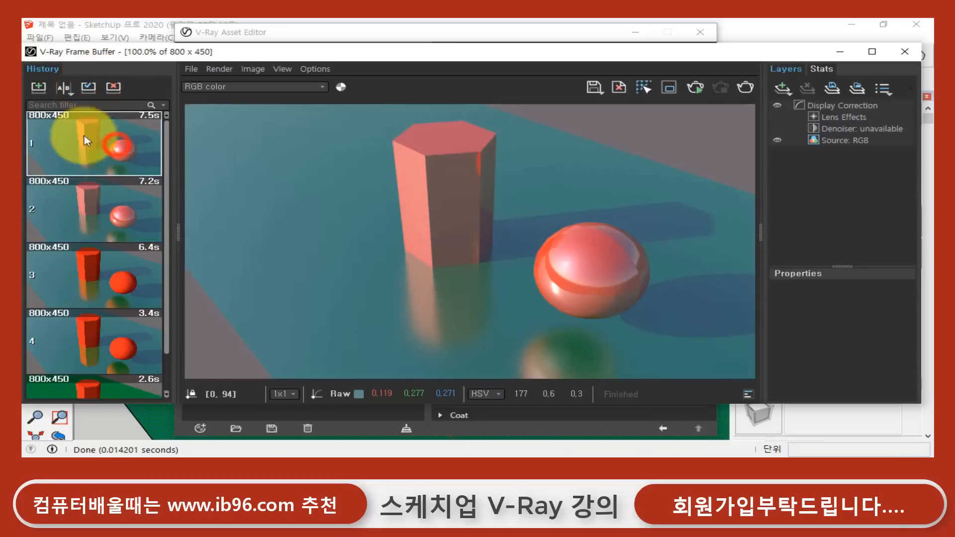
{"action": "left_click", "coordinate": [86, 88]}
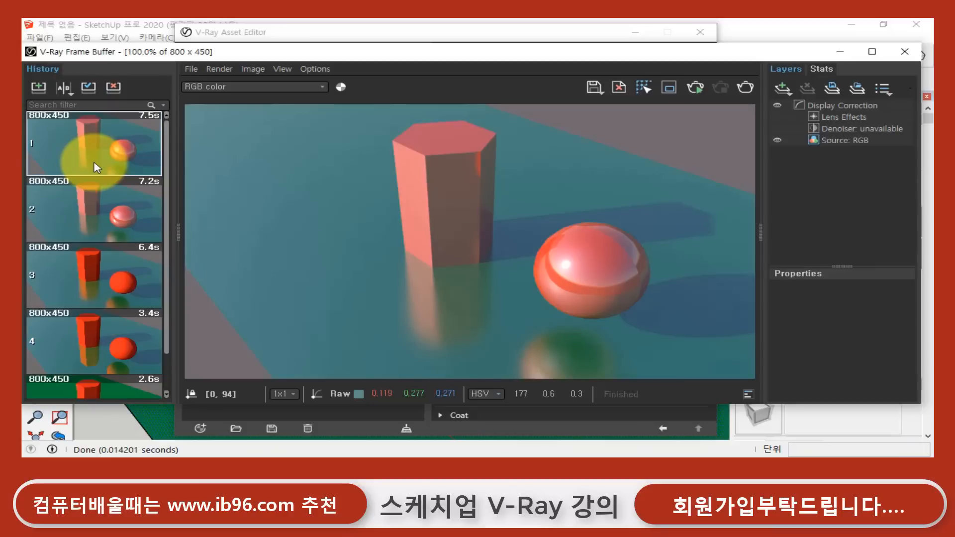
- Raise the 연습1 material's Reflection Color to slightly above halfway between black and white
{"action": "left_click", "coordinate": [321, 30]}
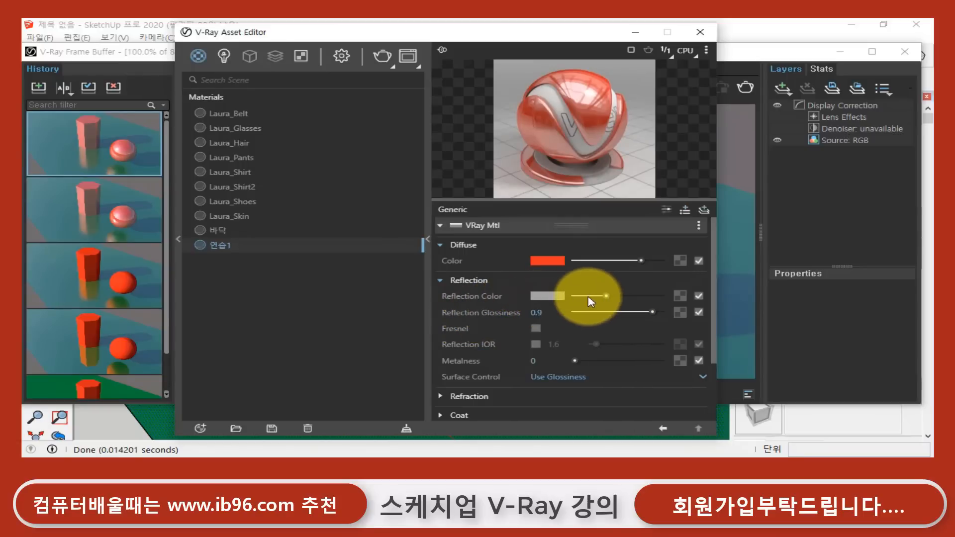
{"action": "mouse_move", "coordinate": [607, 297]}
{"action": "left_mouse_down"}
{"action": "mouse_move", "coordinate": [555, 298]}
{"action": "mouse_move", "coordinate": [674, 301]}
{"action": "mouse_move", "coordinate": [624, 296]}
{"action": "left_mouse_up"}
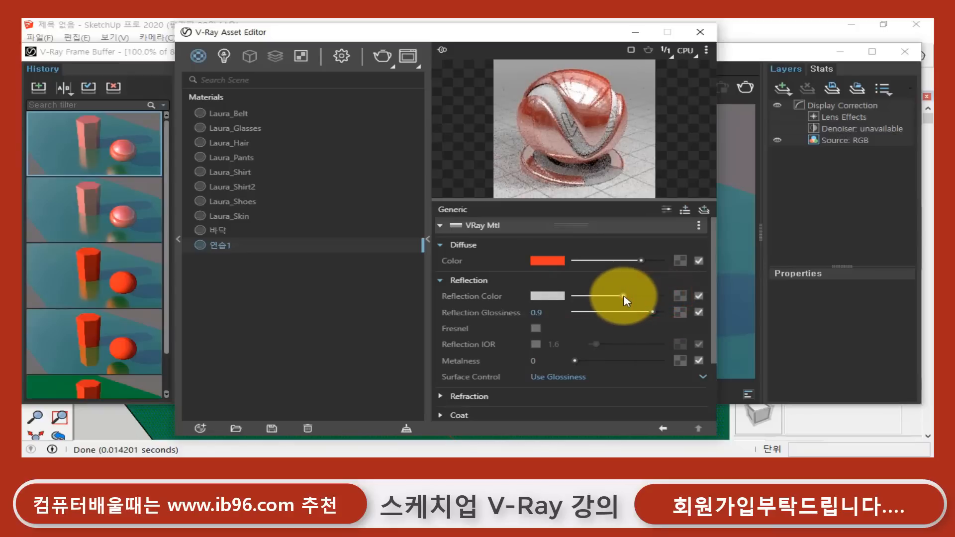
{"action": "left_click", "coordinate": [541, 315]}
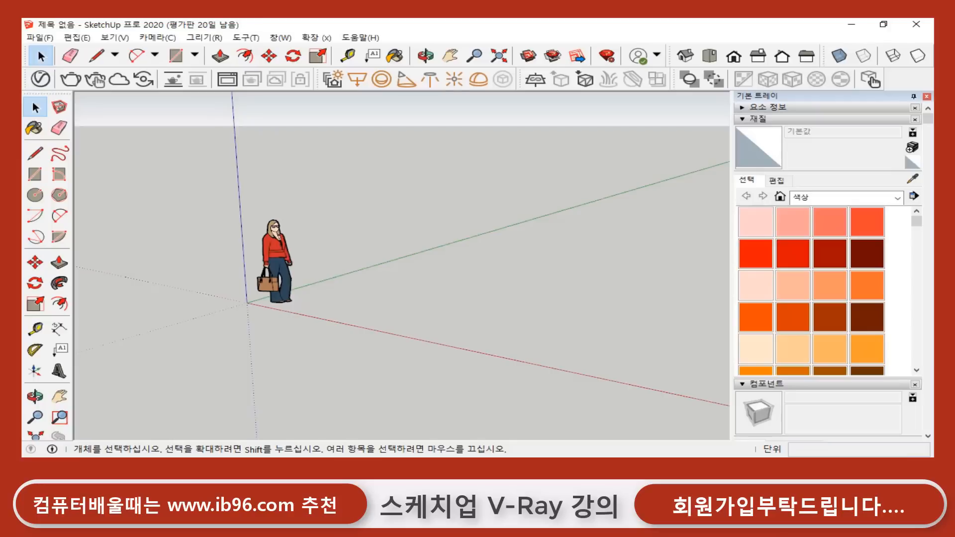
- Delete the default person figure standing at the origin of the new model
{"action": "left_click", "coordinate": [420, 297]}
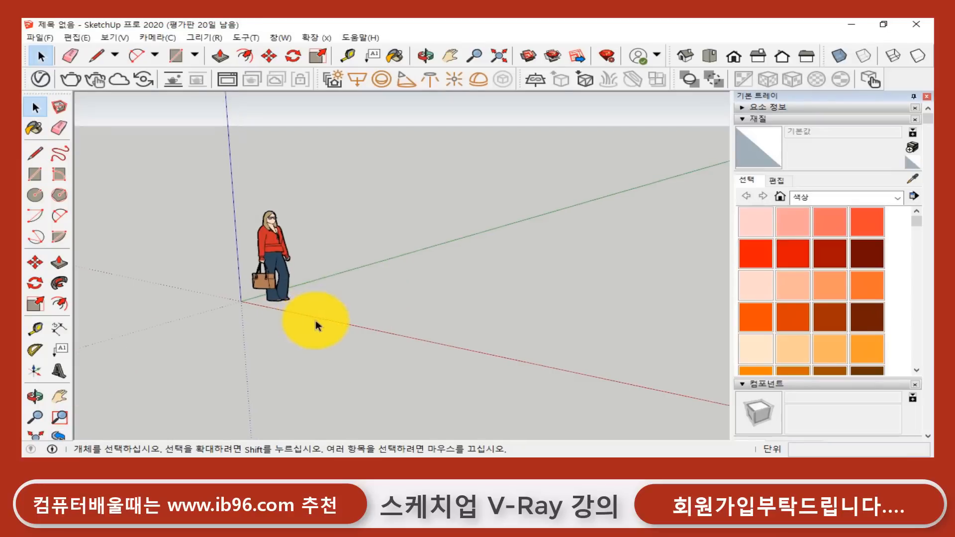
{"action": "scroll", "coordinate": [273, 267], "scroll_direction": "down", "scroll_amount": 2}
{"action": "scroll", "coordinate": [277, 289], "scroll_direction": "up", "scroll_amount": 4}
{"action": "left_click", "coordinate": [279, 247]}
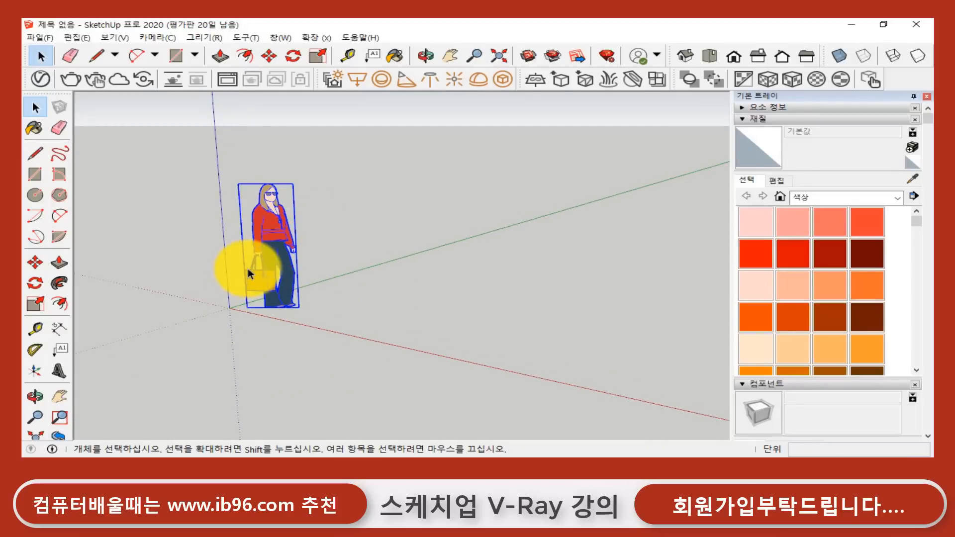
{"action": "key", "text": "Delete"}
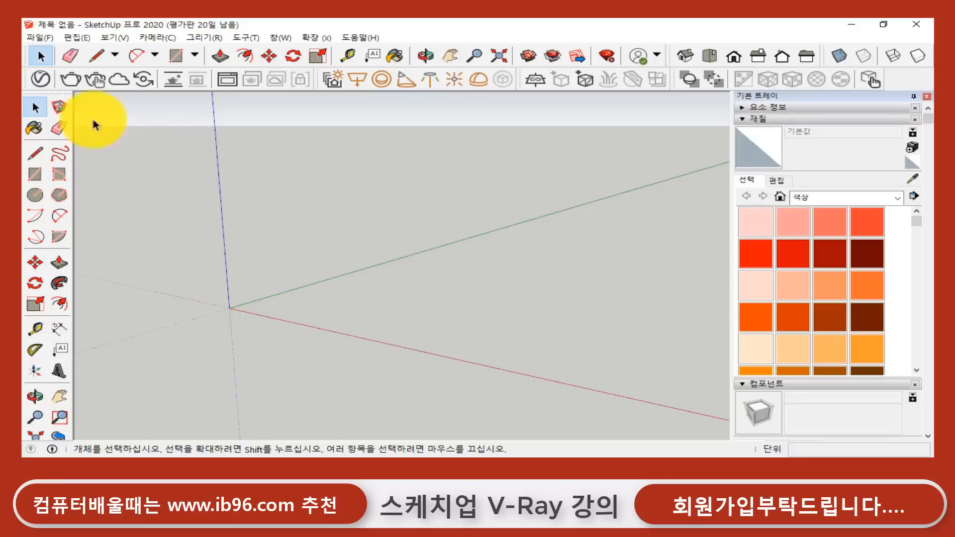
- Start saving the model under a new name and go to ★동영상강의★ > 61.SketchUp2020-Vray > 녹화파일 on drive D
{"action": "left_click", "coordinate": [36, 38]}
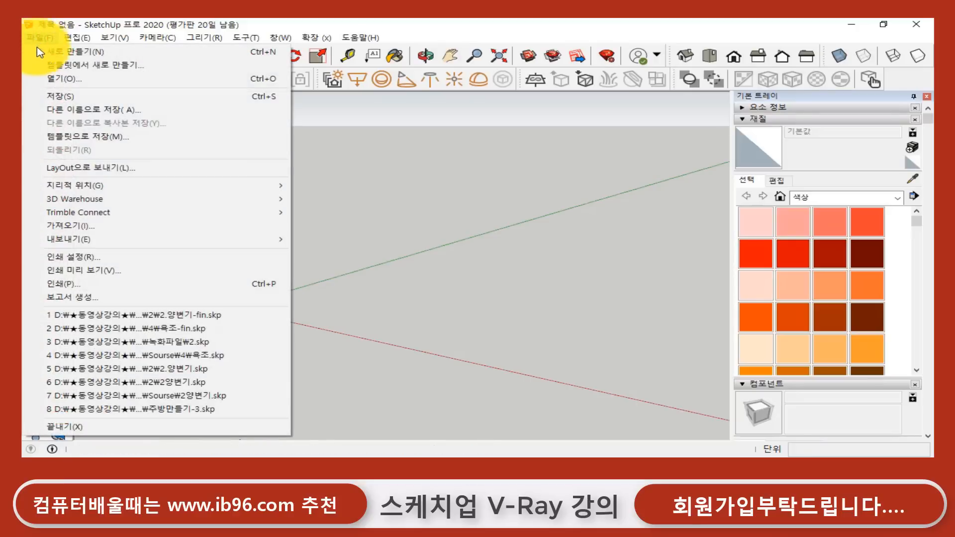
{"action": "left_click", "coordinate": [77, 109]}
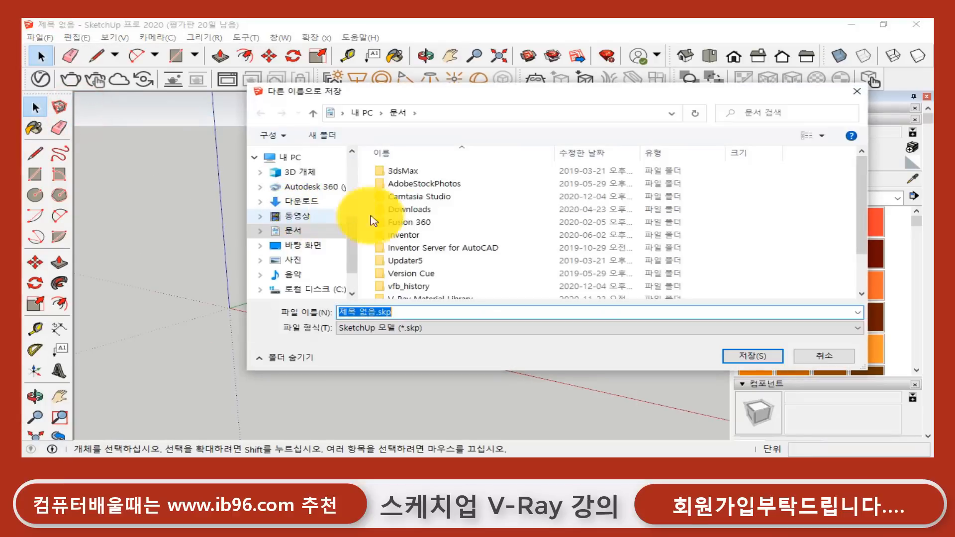
{"action": "left_click", "coordinate": [310, 290]}
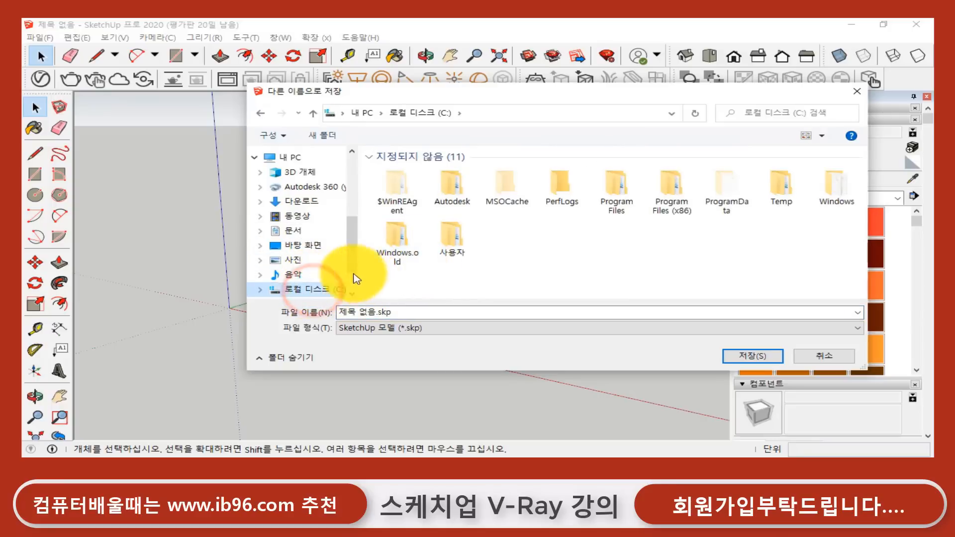
{"action": "scroll", "coordinate": [314, 271], "scroll_direction": "down", "scroll_amount": 3}
{"action": "left_click", "coordinate": [309, 255]}
{"action": "left_click", "coordinate": [401, 185]}
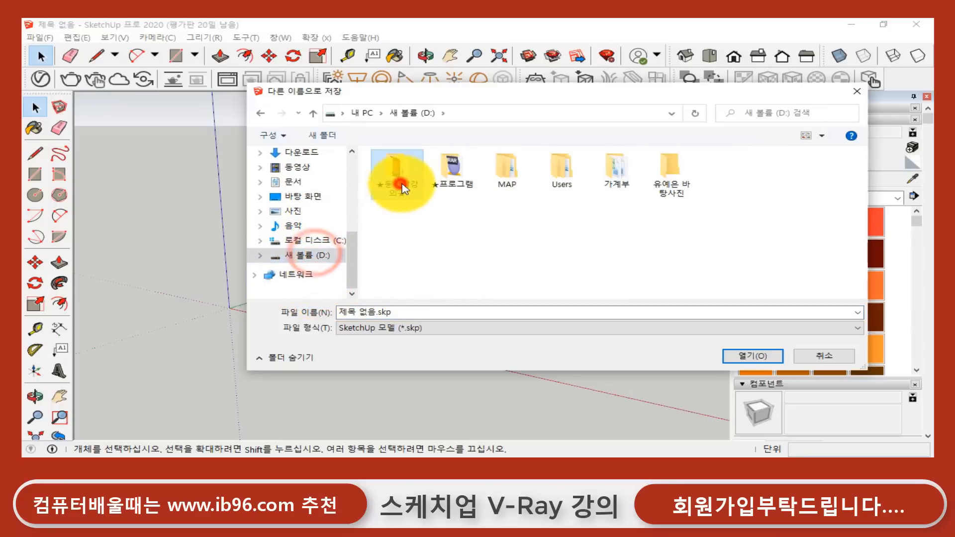
{"action": "double_click", "coordinate": [403, 189]}
{"action": "scroll", "coordinate": [465, 241], "scroll_direction": "down", "scroll_amount": 15}
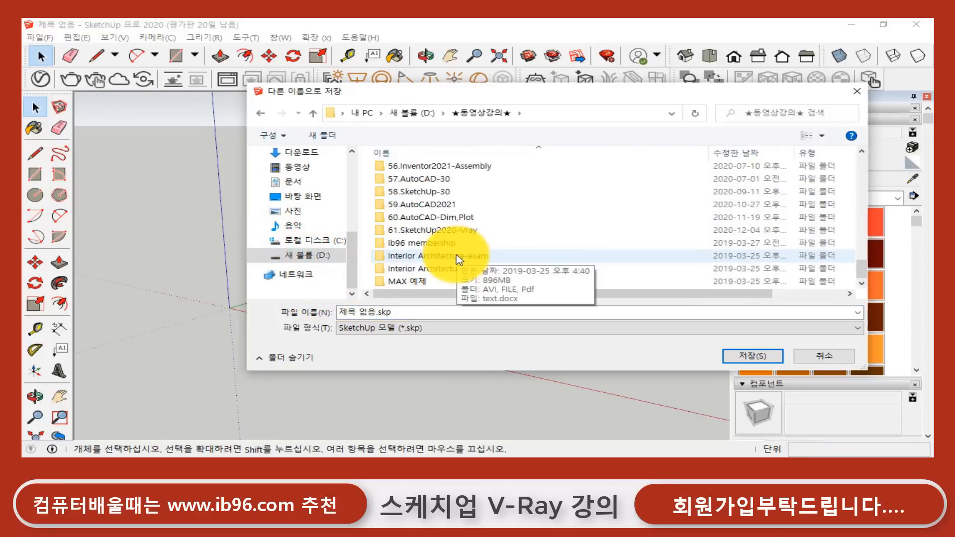
{"action": "left_click", "coordinate": [452, 231]}
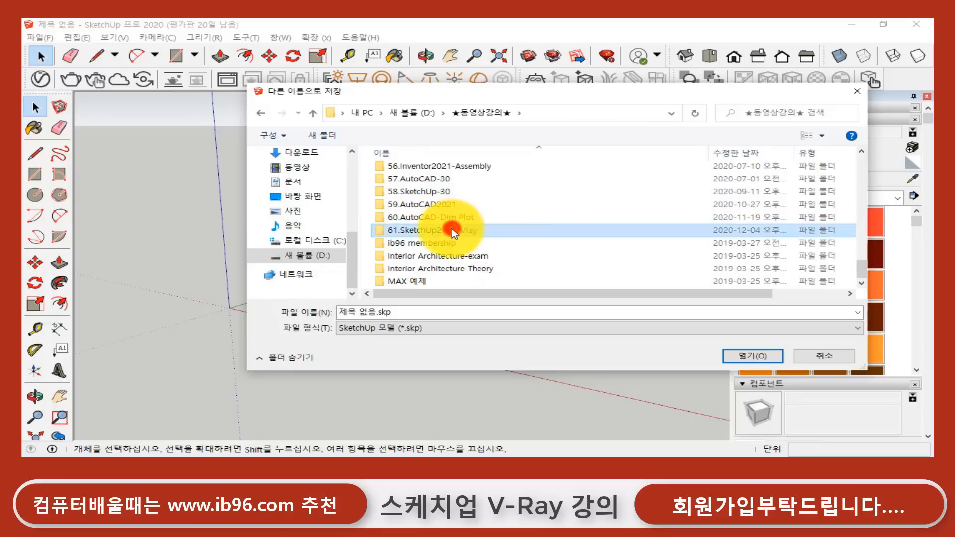
{"action": "double_click", "coordinate": [453, 232]}
{"action": "double_click", "coordinate": [723, 187]}
- Name the file 3.skp and save it in the 녹화파일 folder
{"action": "left_click", "coordinate": [371, 311]}
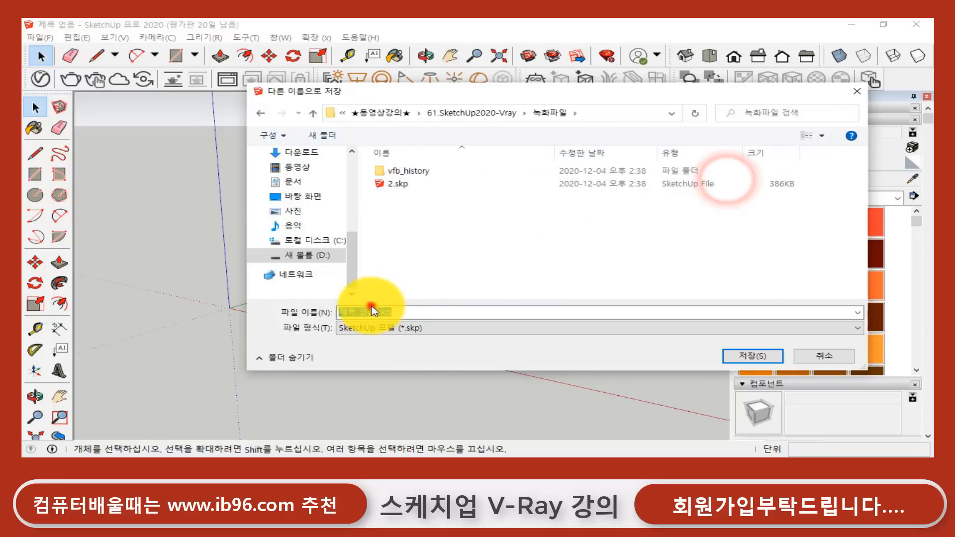
{"action": "left_click_drag", "start_coordinate": [373, 311], "coordinate": [256, 316]}
{"action": "type", "text": "3"}
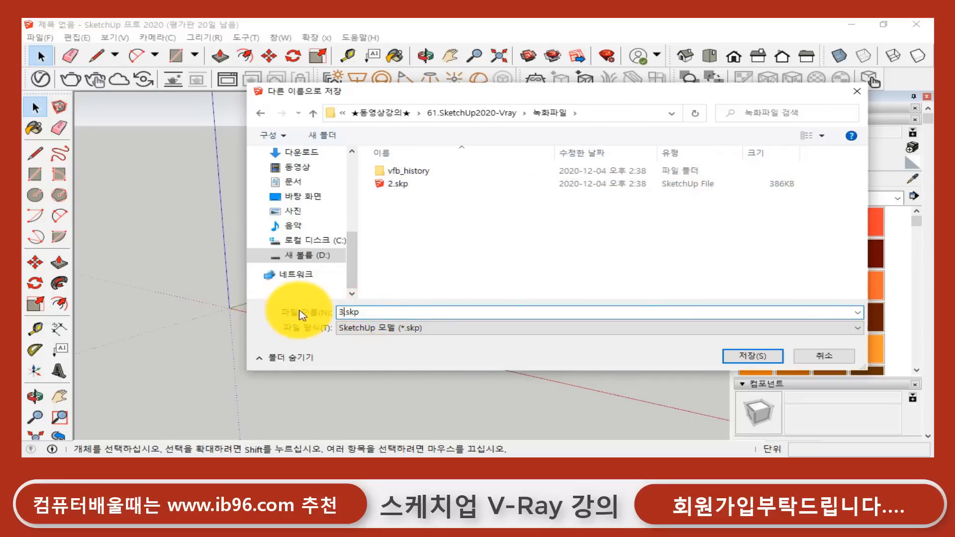
{"action": "left_click", "coordinate": [753, 355]}
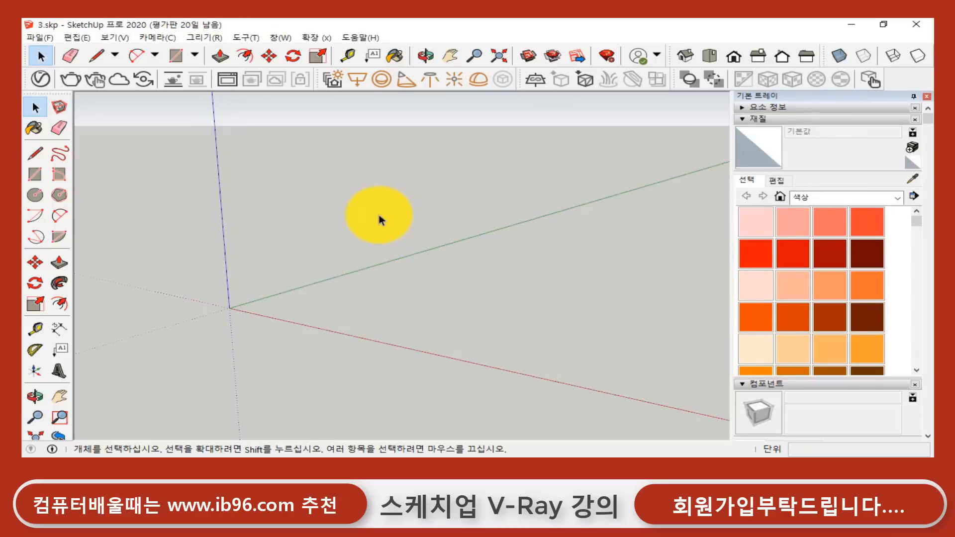
- Draw a floor rectangle about 7006 by 4778 mm on the ground plane near the origin
{"action": "left_click", "coordinate": [265, 201]}
{"action": "scroll", "coordinate": [189, 223], "scroll_direction": "down", "scroll_amount": 2}
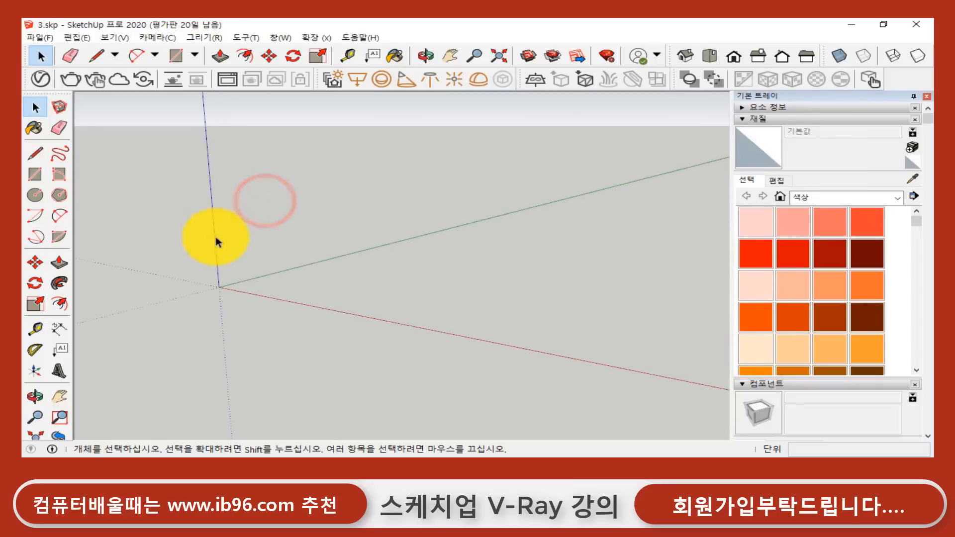
{"action": "middle_click_drag", "start_coordinate": [218, 242], "coordinate": [222, 284]}
{"action": "left_click", "coordinate": [34, 173]}
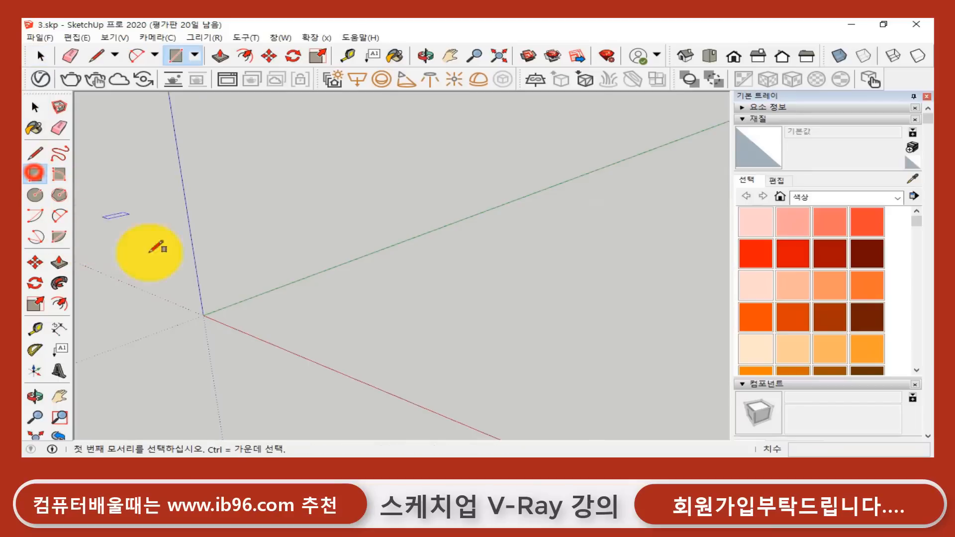
{"action": "left_click", "coordinate": [174, 283]}
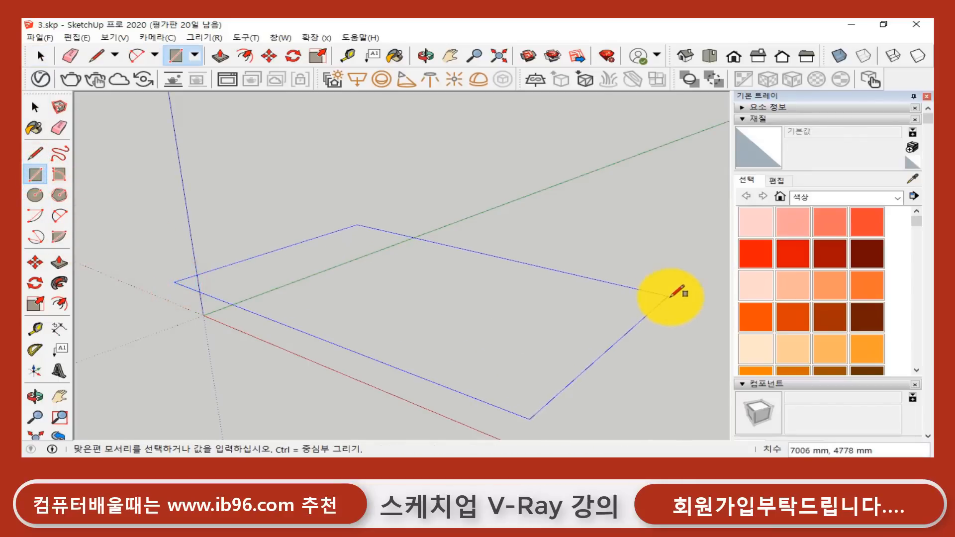
{"action": "left_click", "coordinate": [670, 297]}
{"action": "middle_click_drag", "start_coordinate": [360, 281], "coordinate": [367, 305]}
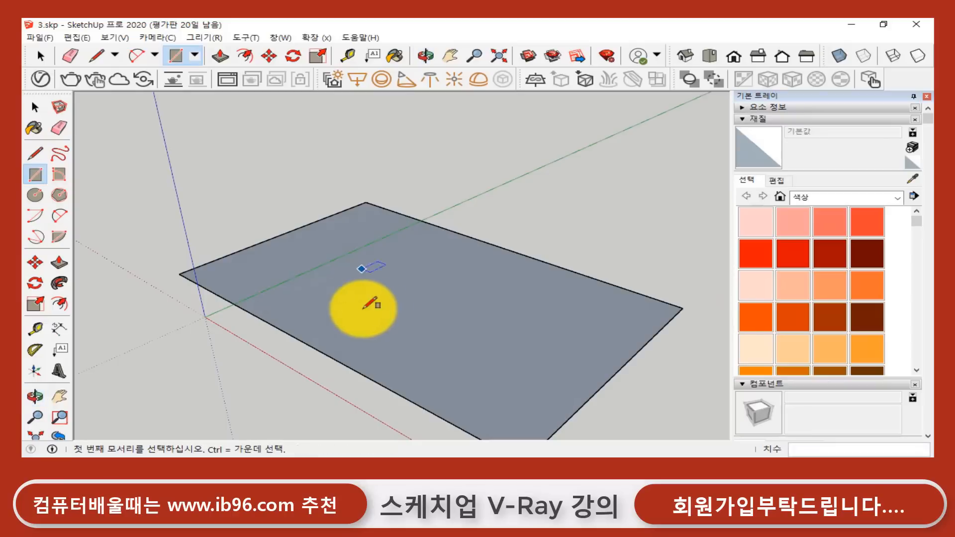
{"action": "key", "text": "space"}
- Reverse the floor rectangle's face so its front side points up, and deselect it
{"action": "left_click", "coordinate": [383, 273]}
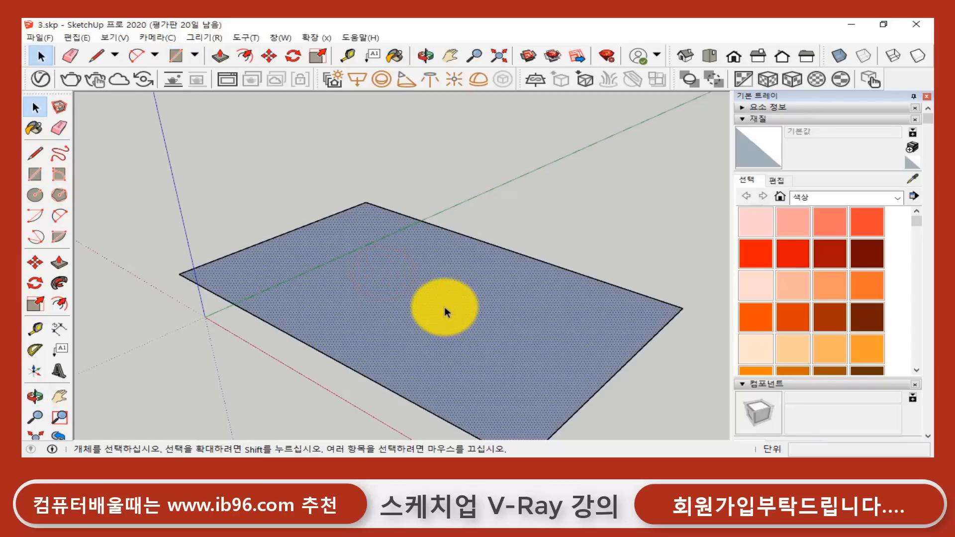
{"action": "middle_click_drag", "start_coordinate": [442, 312], "coordinate": [369, 347]}
{"action": "left_click", "coordinate": [546, 192]}
{"action": "left_click", "coordinate": [386, 270]}
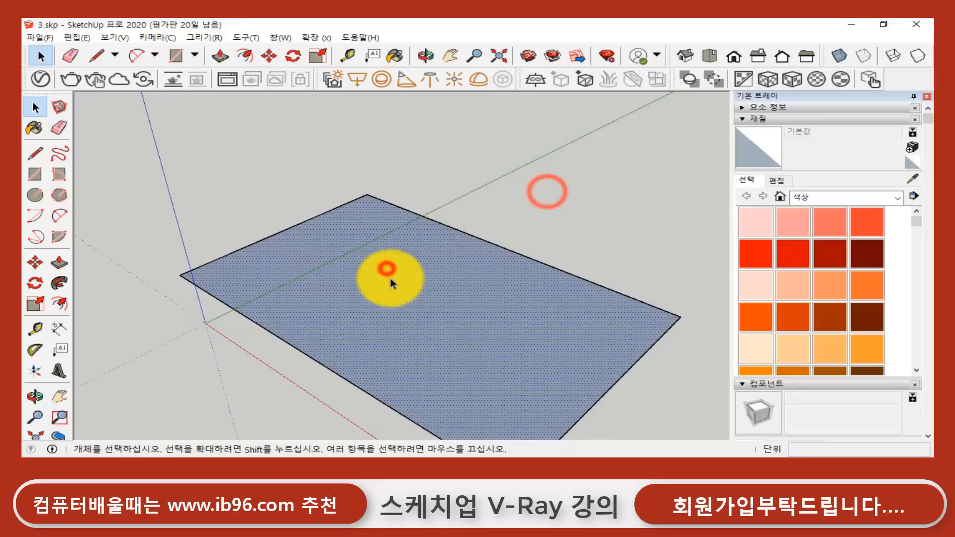
{"action": "right_click", "coordinate": [360, 229]}
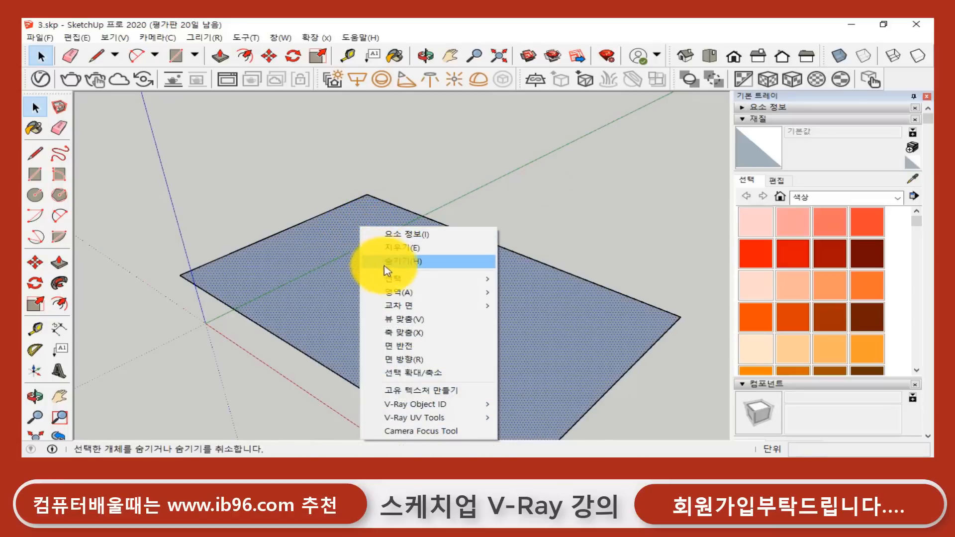
{"action": "left_click", "coordinate": [427, 346]}
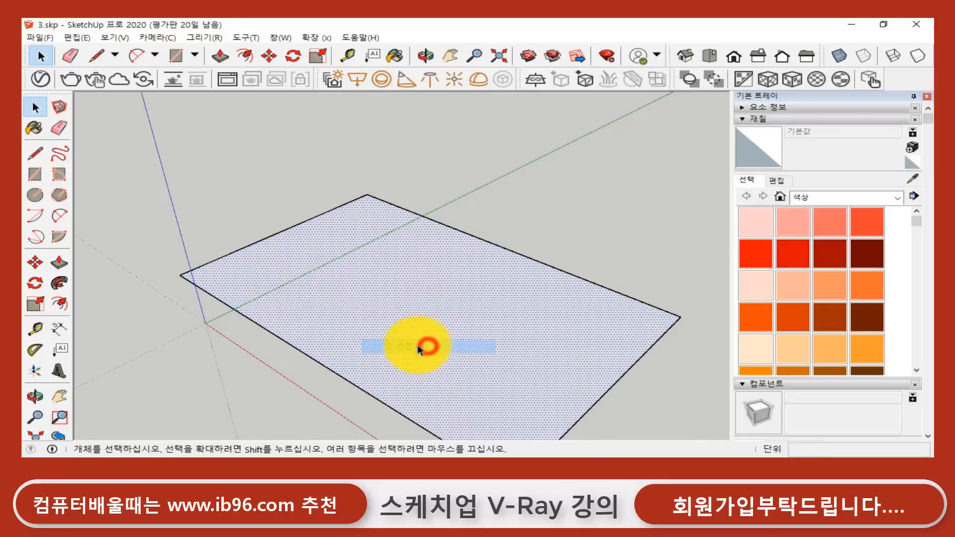
{"action": "left_click", "coordinate": [517, 224]}
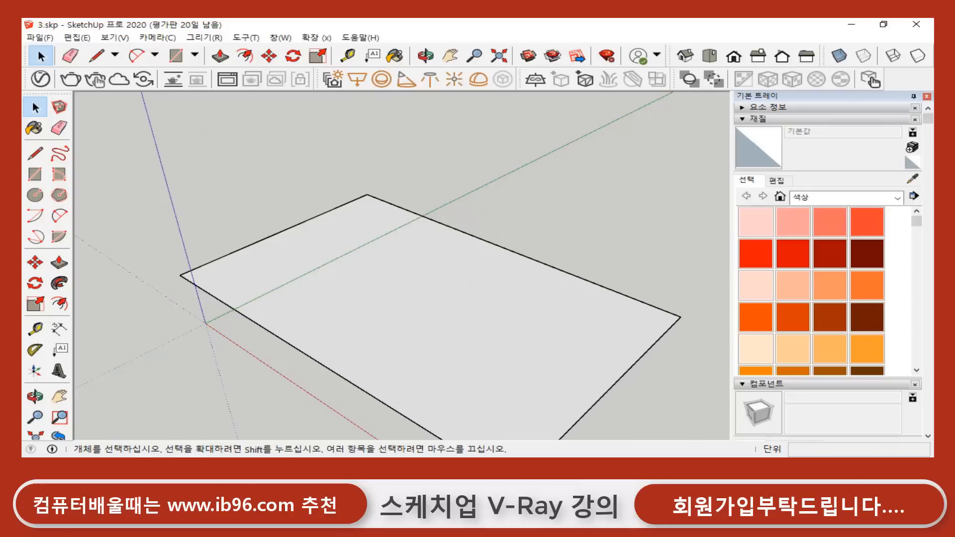
- Reach 3D Warehouse through model sharing, saving the model and removing its unused items, and dismiss the model details form
{"action": "left_click", "coordinate": [40, 38]}
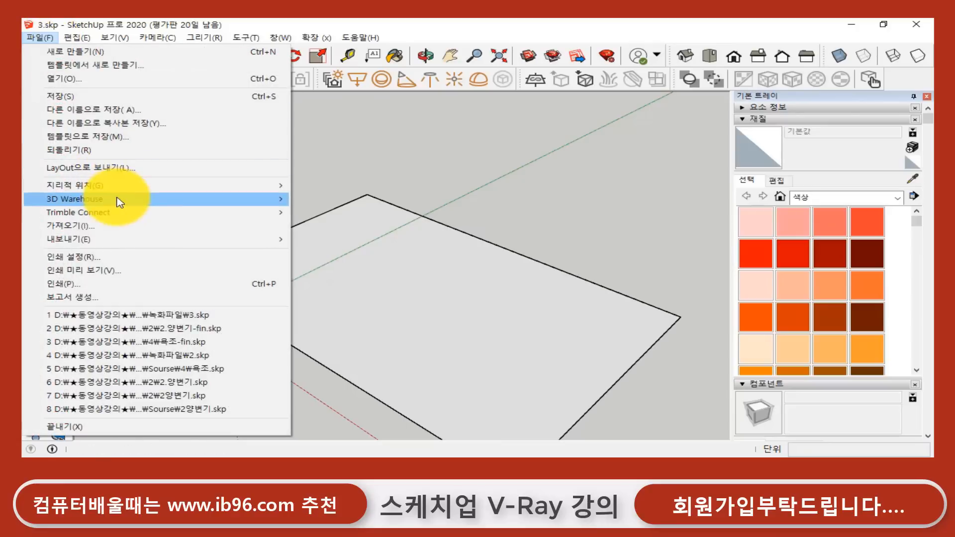
{"action": "mouse_move", "coordinate": [119, 200]}
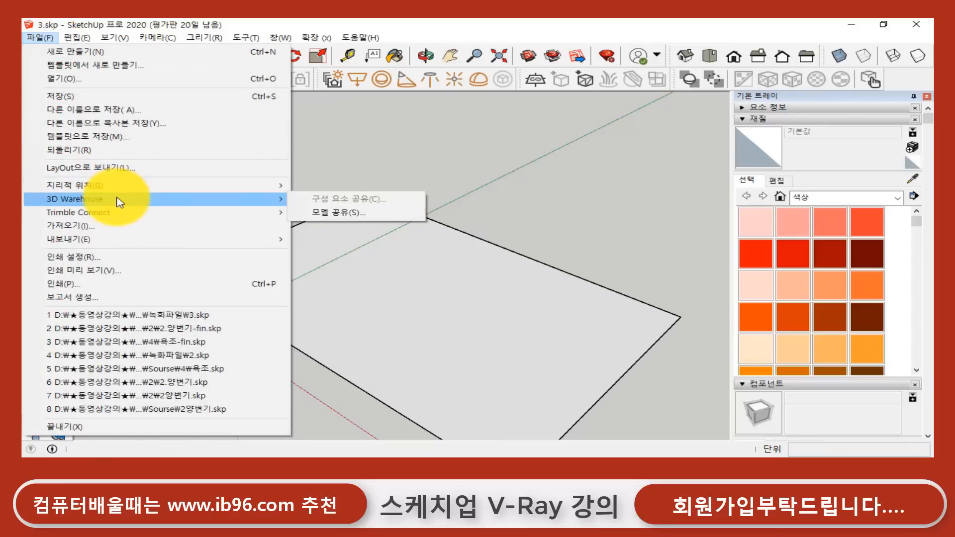
{"action": "left_click", "coordinate": [326, 211]}
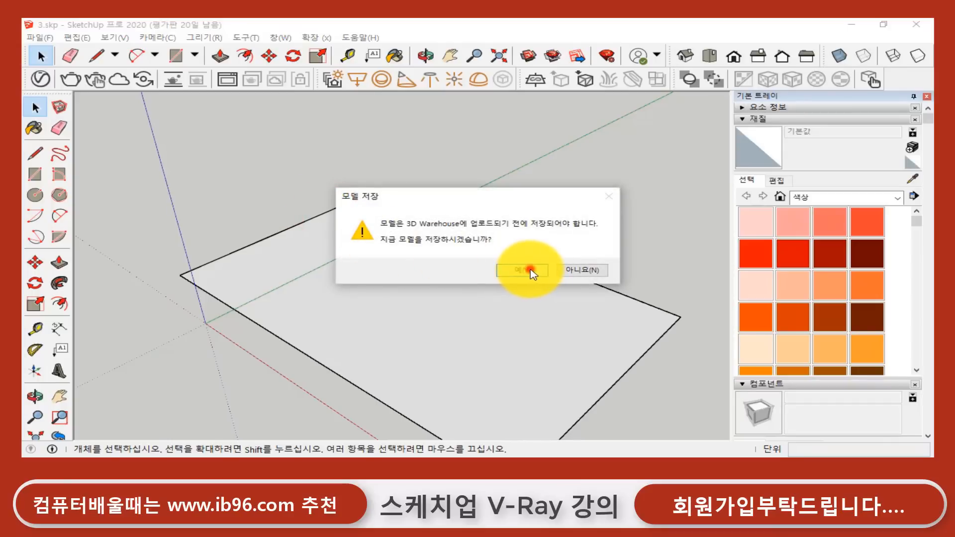
{"action": "left_click", "coordinate": [529, 272]}
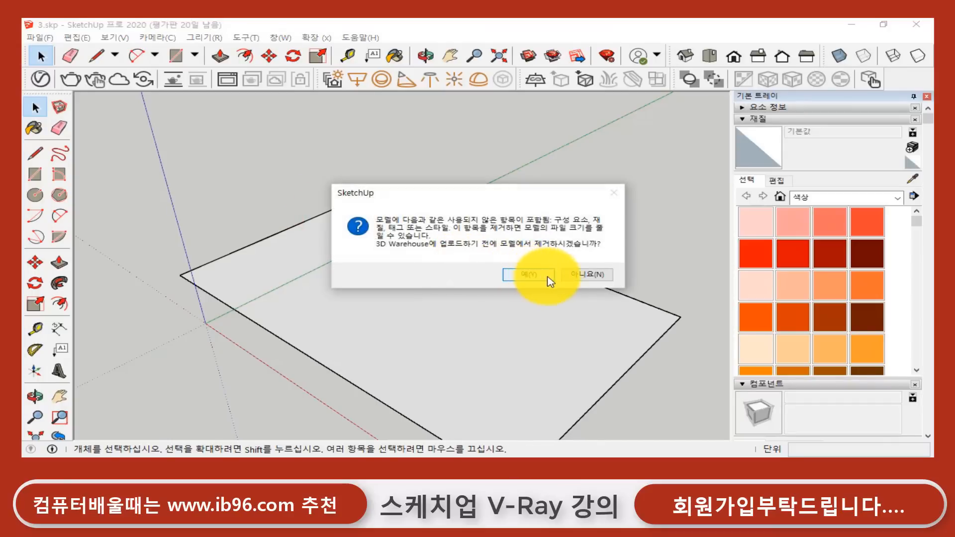
{"action": "left_click", "coordinate": [536, 277]}
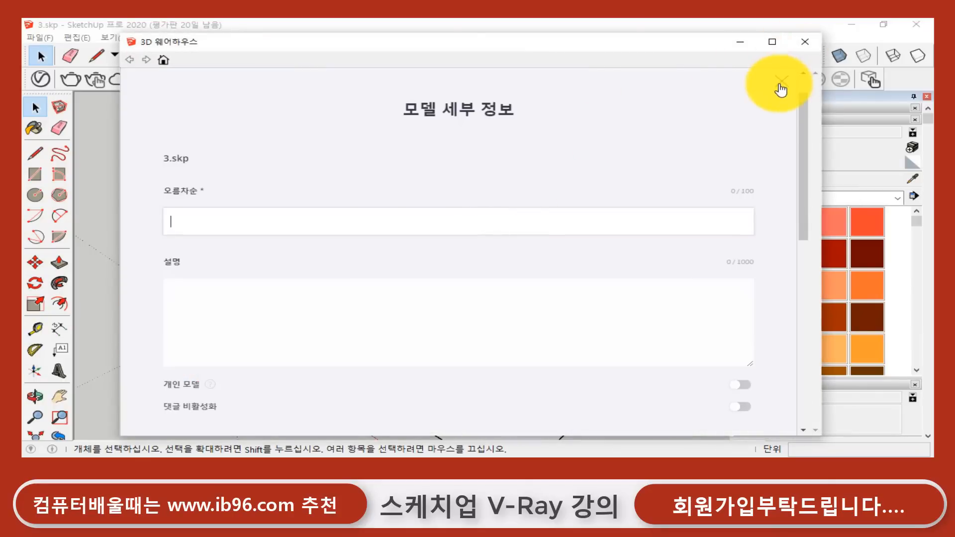
{"action": "left_click", "coordinate": [780, 85]}
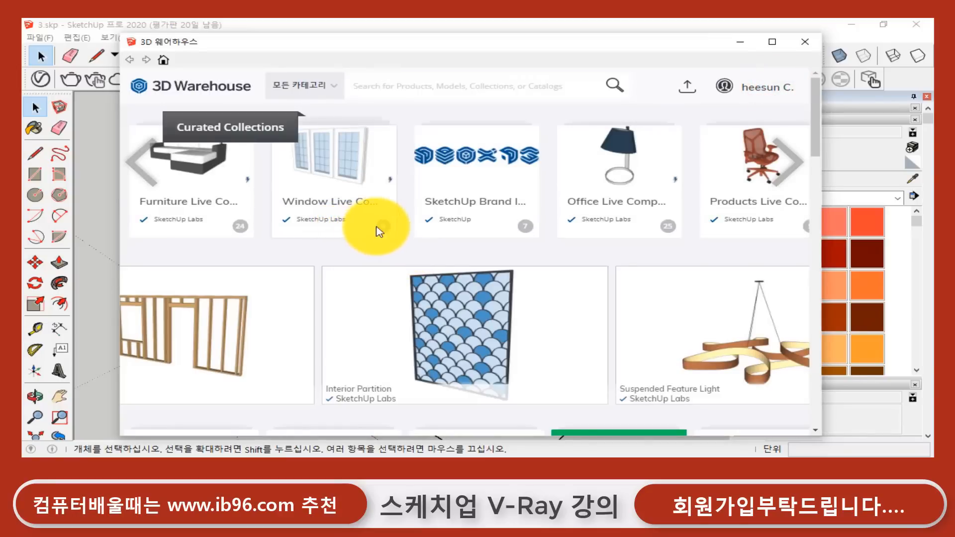
- Start a 3D Warehouse search across all categories with the text "to"
{"action": "scroll", "coordinate": [378, 232], "scroll_direction": "down", "scroll_amount": 2}
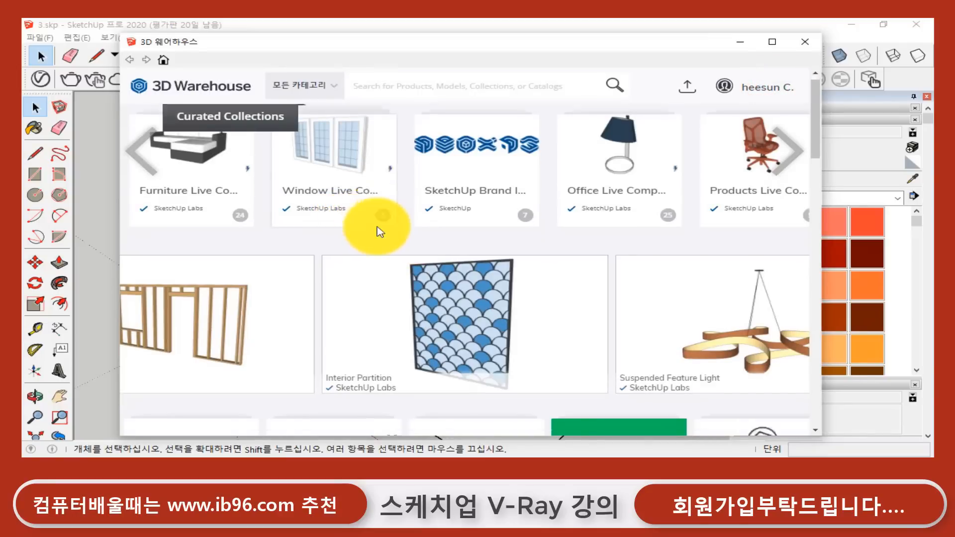
{"action": "scroll", "coordinate": [380, 232], "scroll_direction": "up", "scroll_amount": 2}
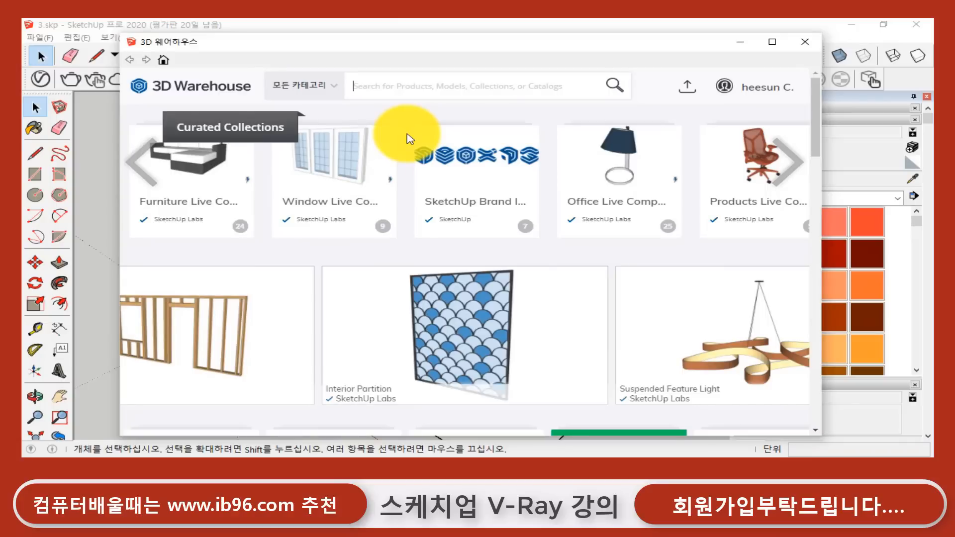
{"action": "type", "text": "to"}
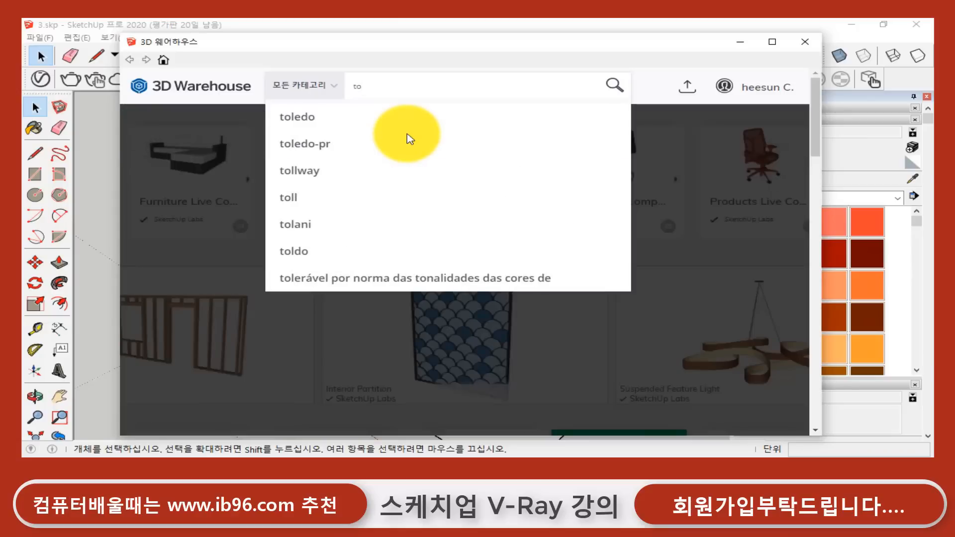
- Search 3D Warehouse for "toilet" and load a Caesar Toilet model with a tank directly into the current model
{"action": "type", "text": "lilet"}
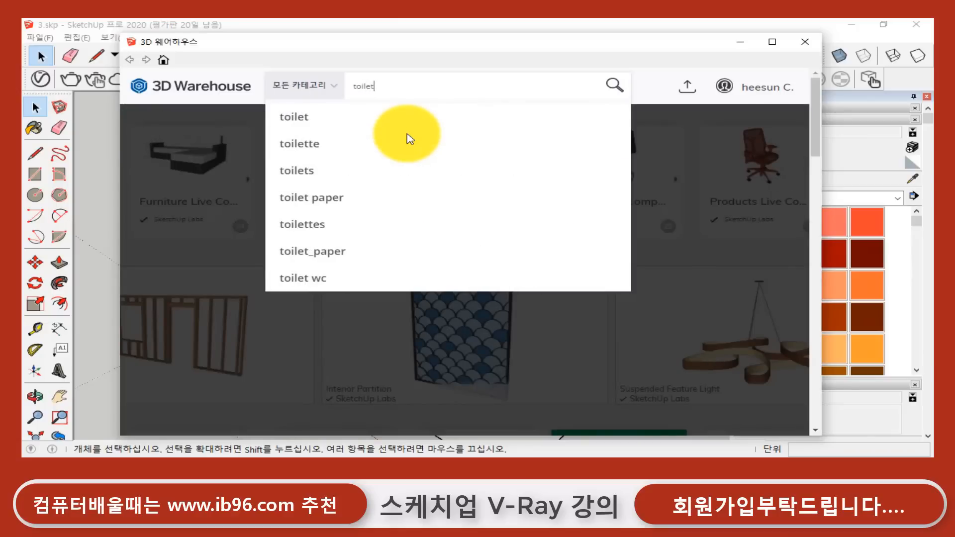
{"action": "key", "text": "Return"}
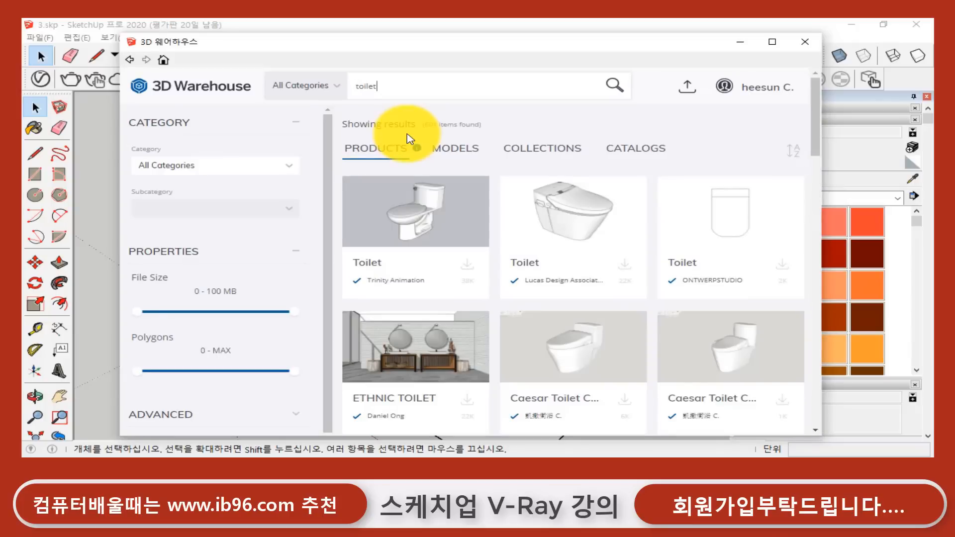
{"action": "scroll", "coordinate": [627, 299], "scroll_direction": "down", "scroll_amount": 3}
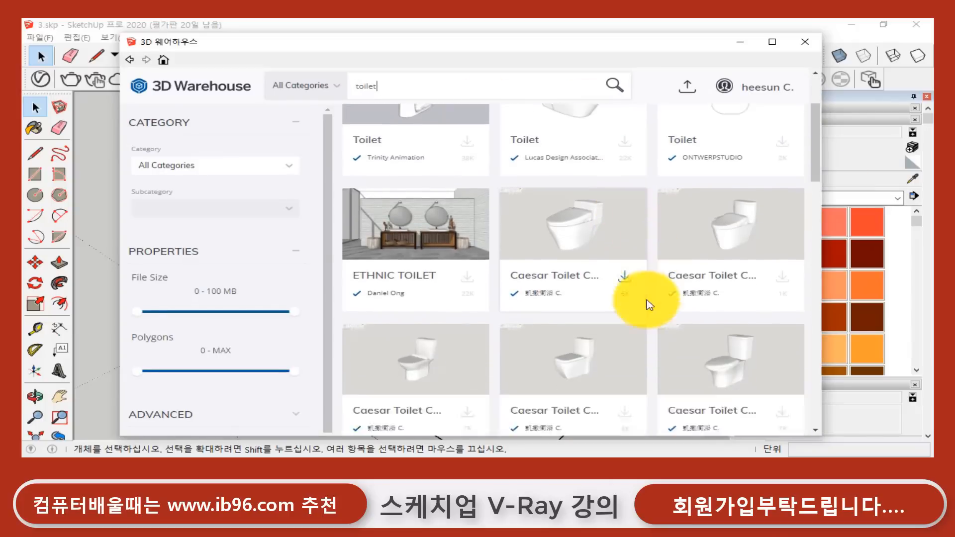
{"action": "scroll", "coordinate": [649, 304], "scroll_direction": "down", "scroll_amount": 3}
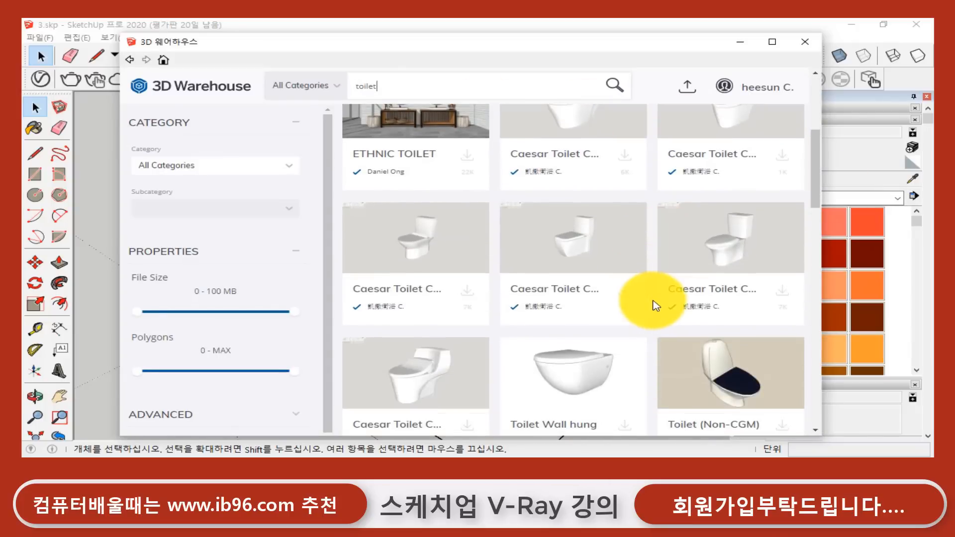
{"action": "scroll", "coordinate": [656, 306], "scroll_direction": "down", "scroll_amount": 6}
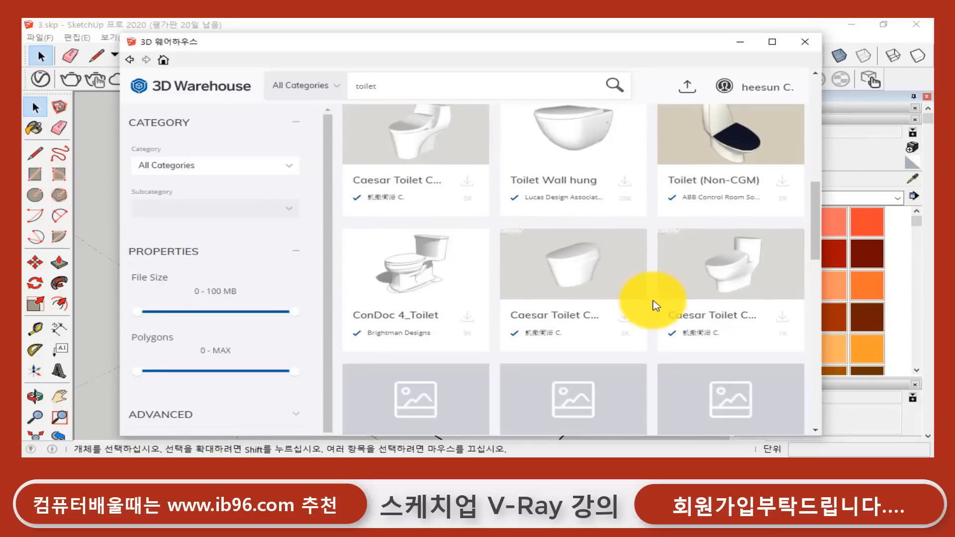
{"action": "scroll", "coordinate": [656, 305], "scroll_direction": "down", "scroll_amount": 2}
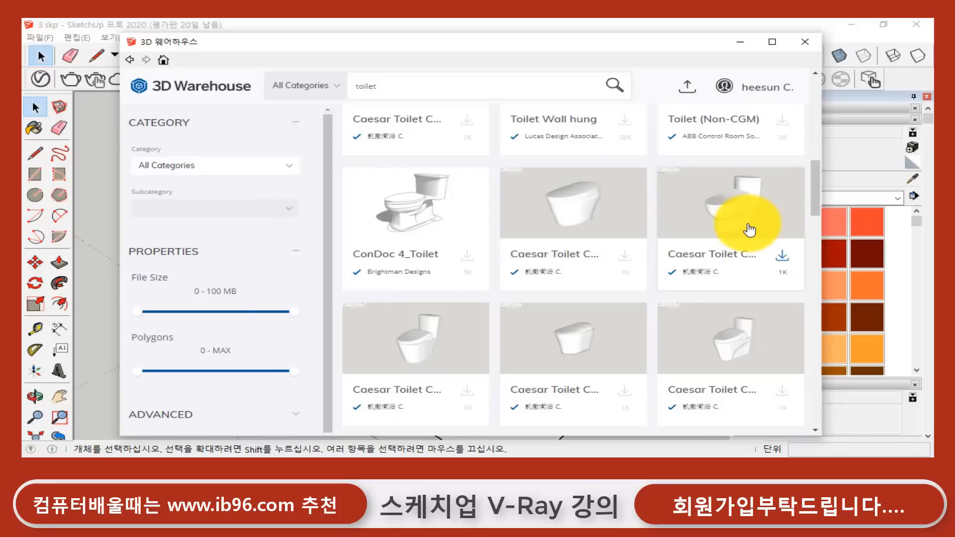
{"action": "left_click", "coordinate": [781, 259]}
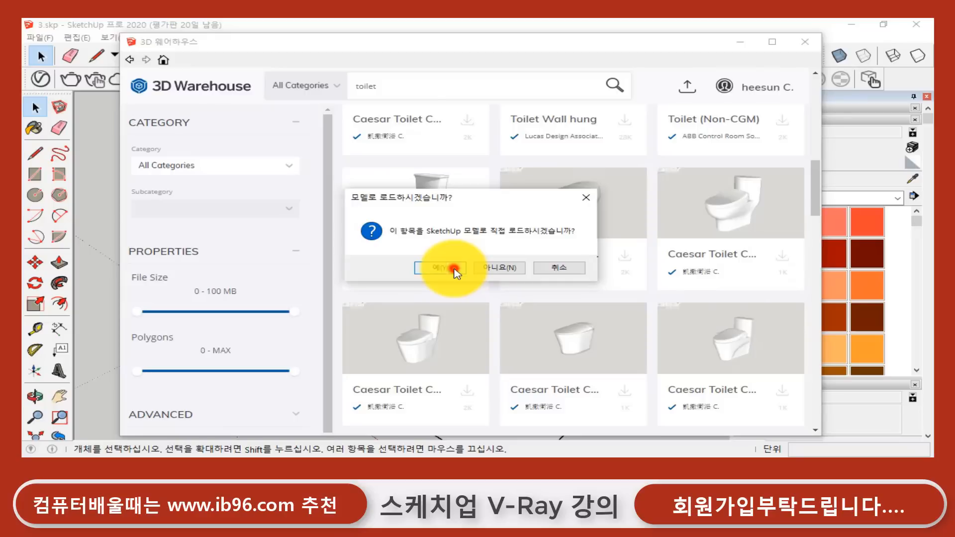
{"action": "left_click", "coordinate": [454, 269]}
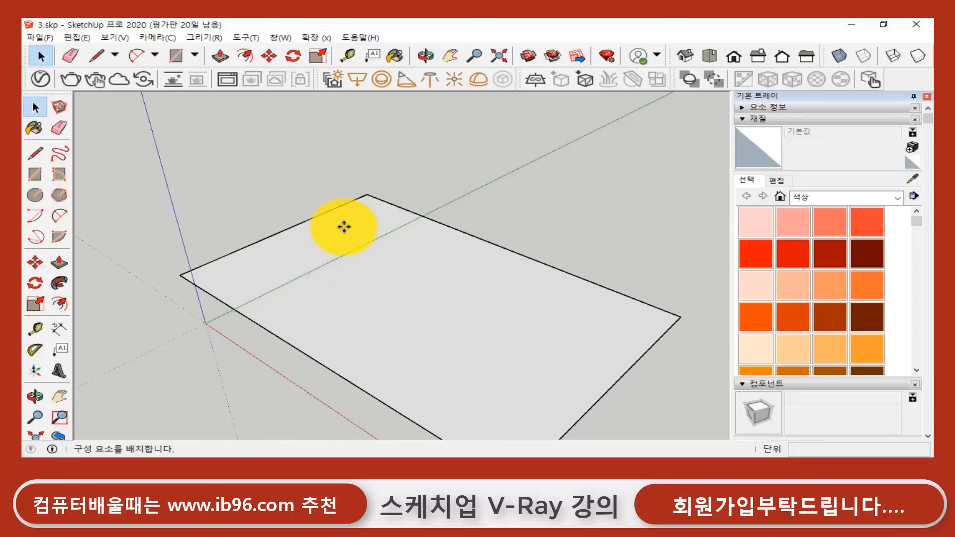
- Place the loaded toilet component on the floor rectangle near its back corner
{"action": "left_click", "coordinate": [355, 282]}
{"action": "scroll", "coordinate": [312, 317], "scroll_direction": "down", "scroll_amount": 2}
{"action": "scroll", "coordinate": [312, 317], "scroll_direction": "down", "scroll_amount": 1}
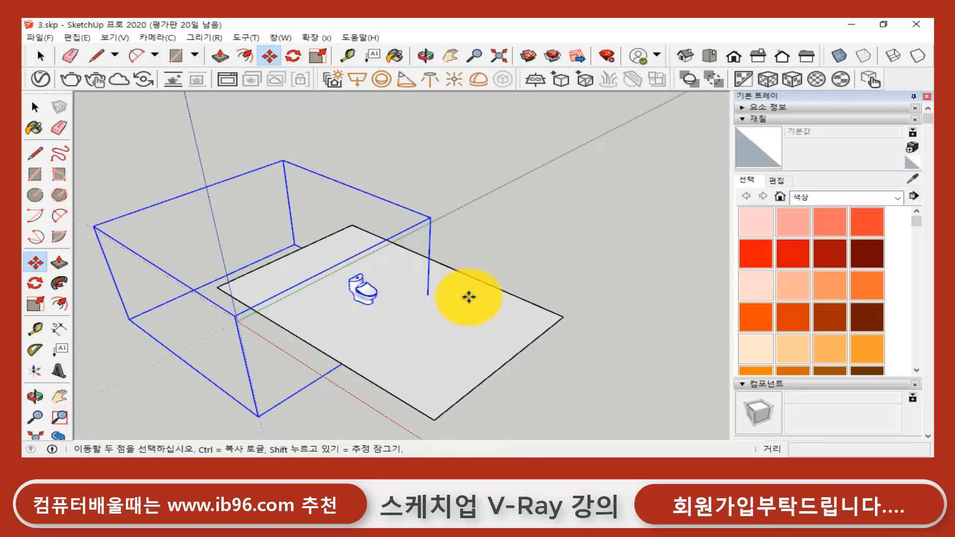
{"action": "key", "text": "space"}
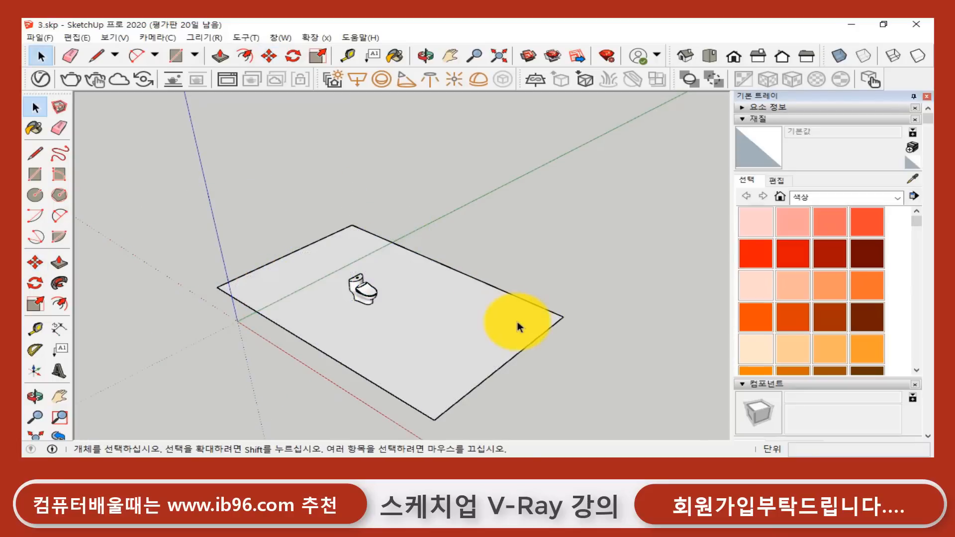
- Group the floor face together with its bounding edges
{"action": "left_click", "coordinate": [520, 332]}
{"action": "right_click", "coordinate": [519, 323]}
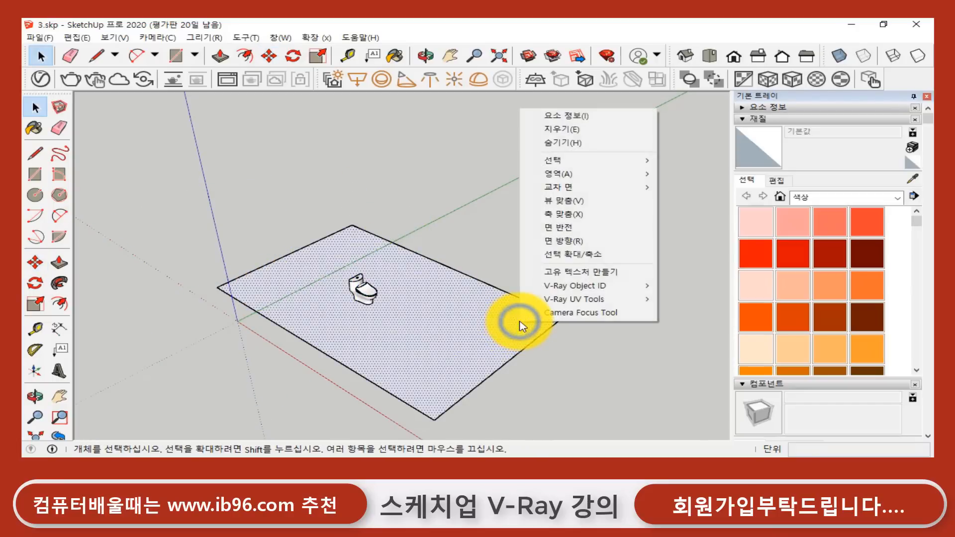
{"action": "left_click", "coordinate": [473, 175]}
{"action": "left_click", "coordinate": [480, 341]}
{"action": "right_click", "coordinate": [505, 324]}
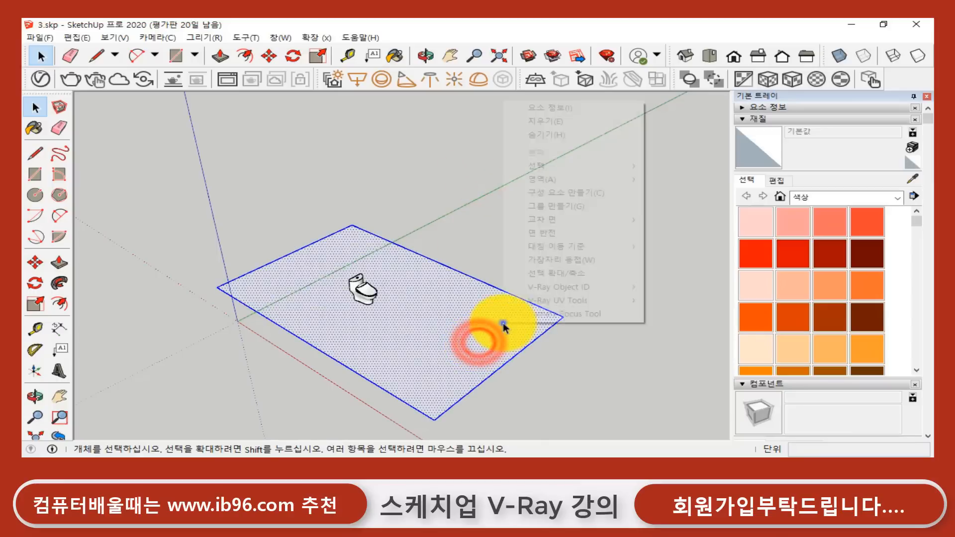
{"action": "left_click", "coordinate": [585, 210]}
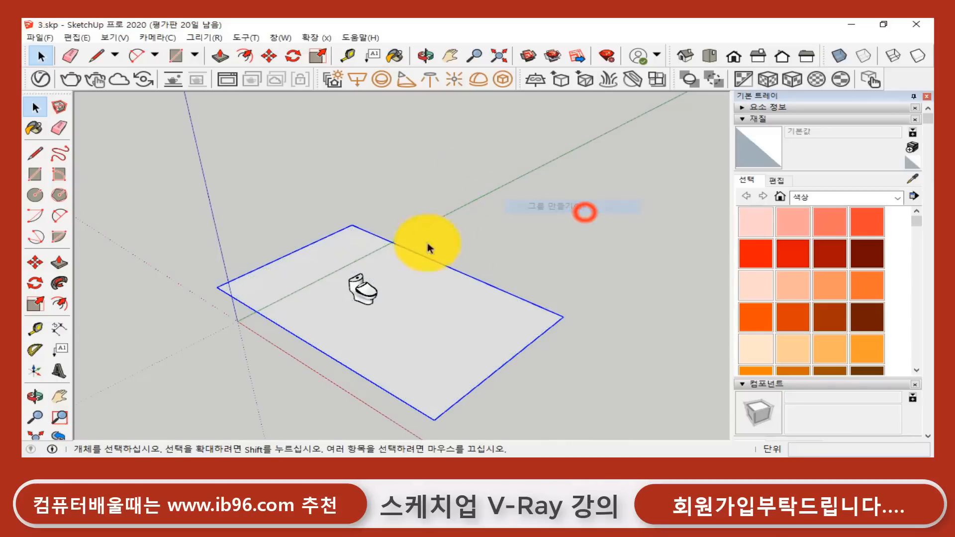
{"action": "left_click", "coordinate": [454, 229]}
- Explode the toilet component, including the nested components inside it
{"action": "left_click", "coordinate": [366, 296]}
{"action": "right_click", "coordinate": [366, 295]}
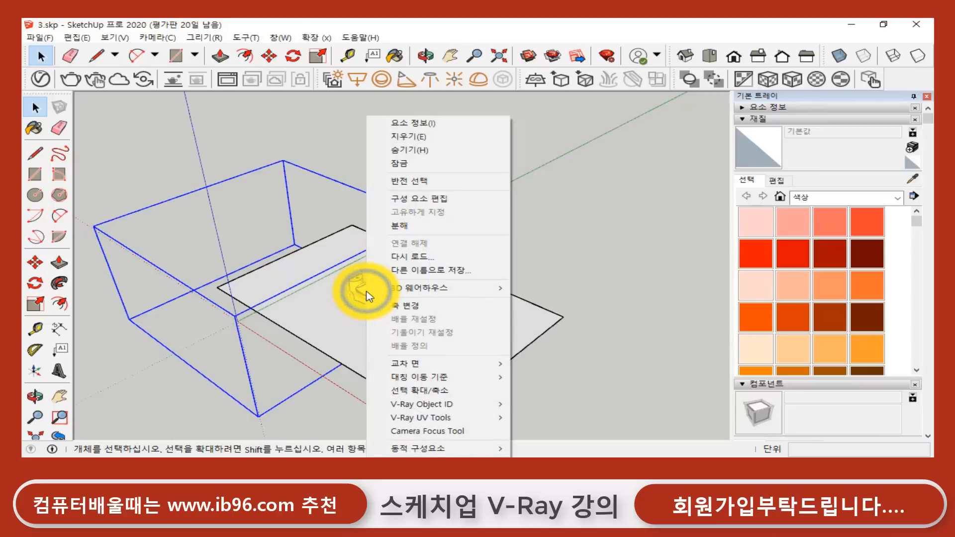
{"action": "left_click", "coordinate": [417, 225]}
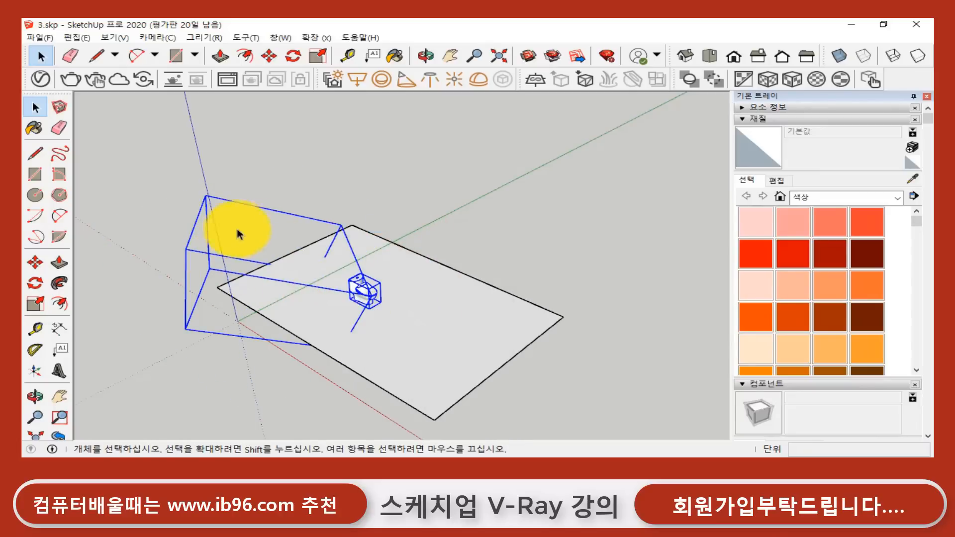
{"action": "right_click", "coordinate": [362, 295]}
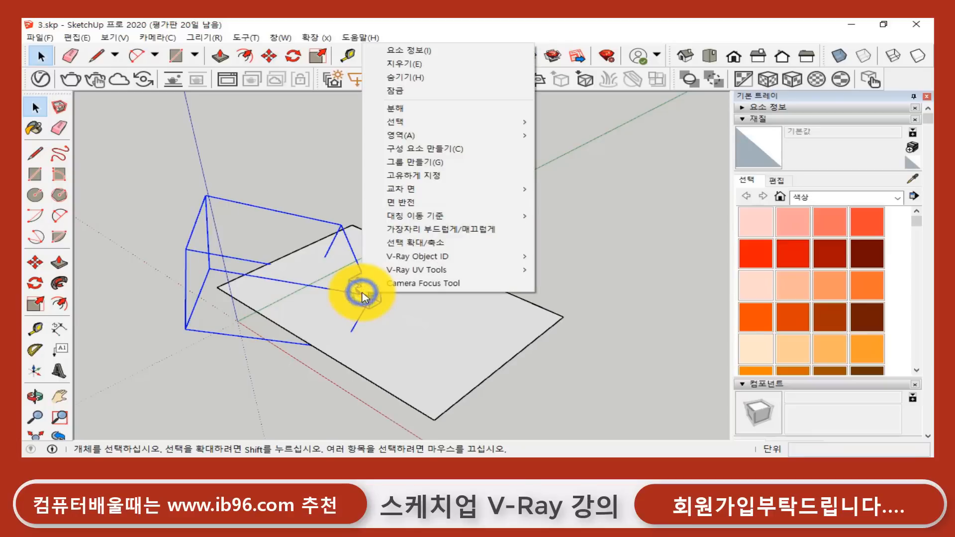
{"action": "left_click", "coordinate": [393, 106]}
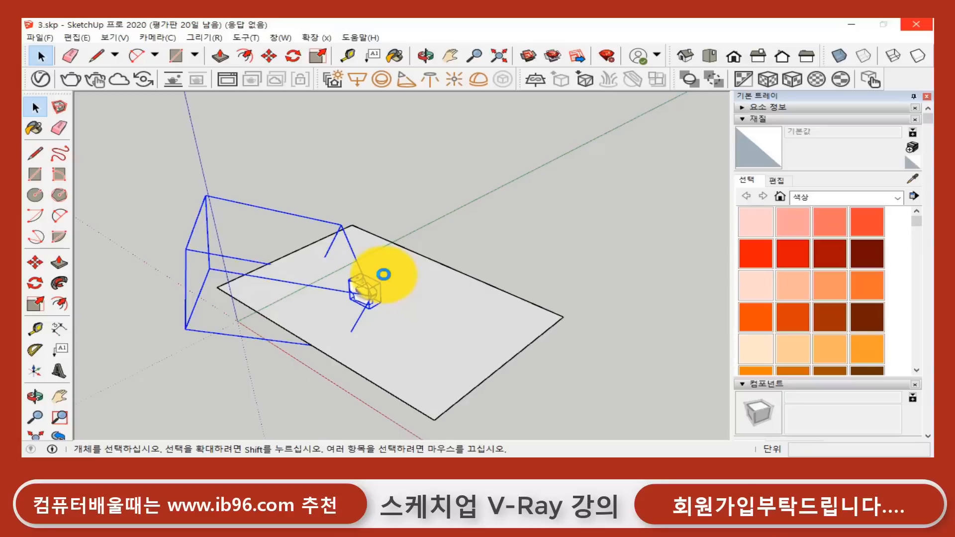
{"action": "left_click", "coordinate": [384, 275]}
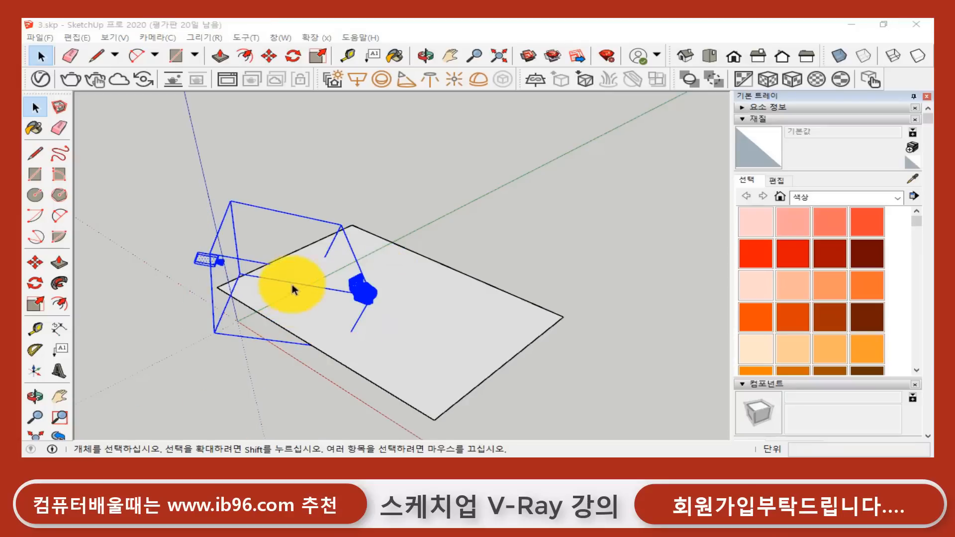
- Select the stray faces left beside the floor's corner after the explode
{"action": "left_click", "coordinate": [214, 264]}
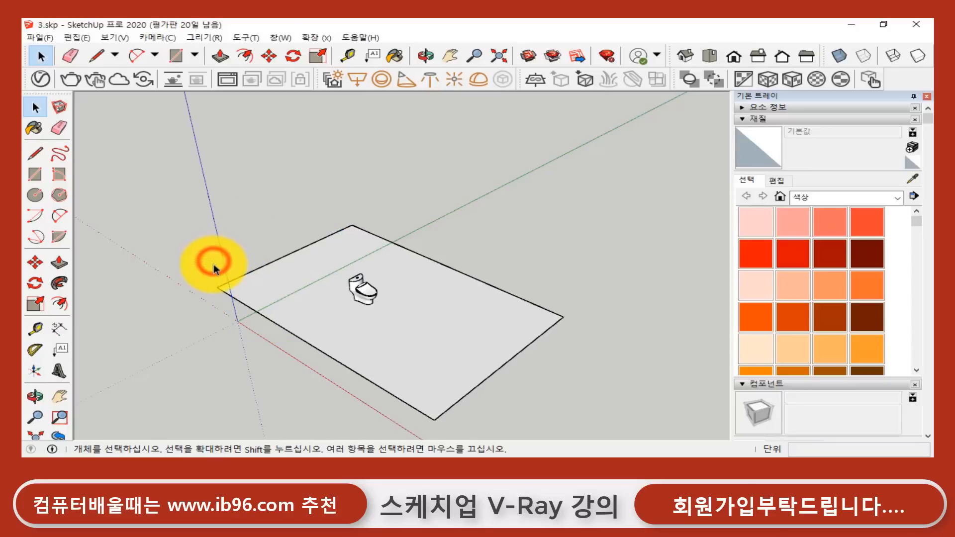
{"action": "left_click", "coordinate": [171, 230]}
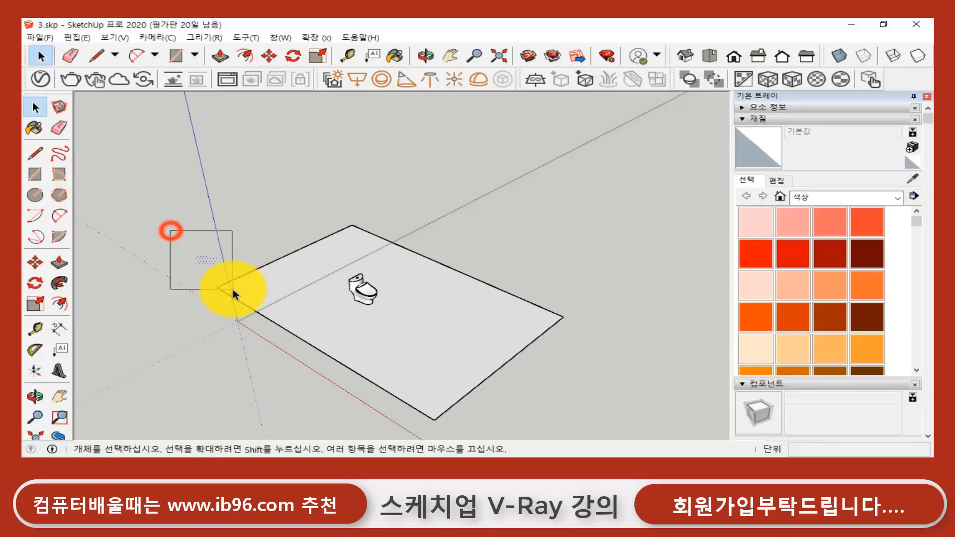
{"action": "left_click", "coordinate": [208, 264]}
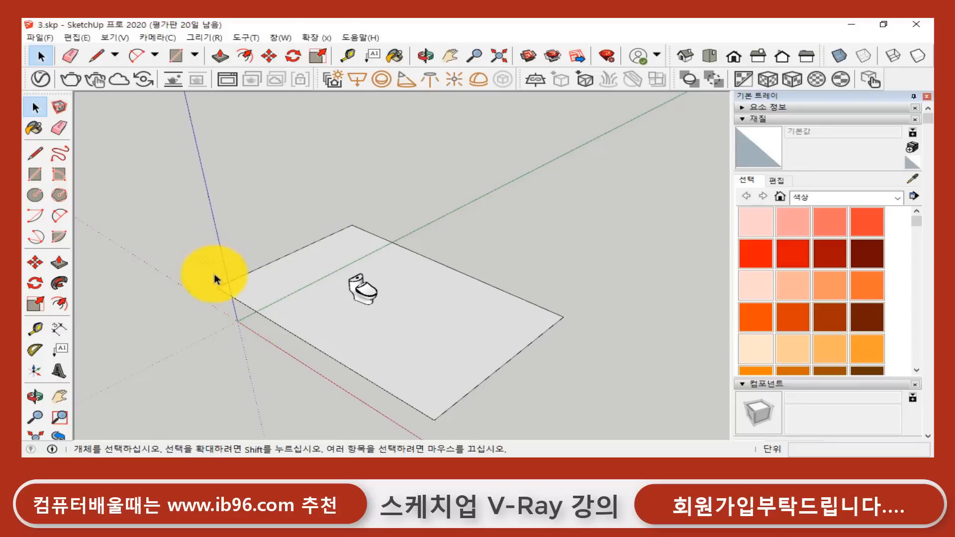
- Select the exploded toilet's lid and body in turn to check its separate parts
{"action": "left_click", "coordinate": [365, 288]}
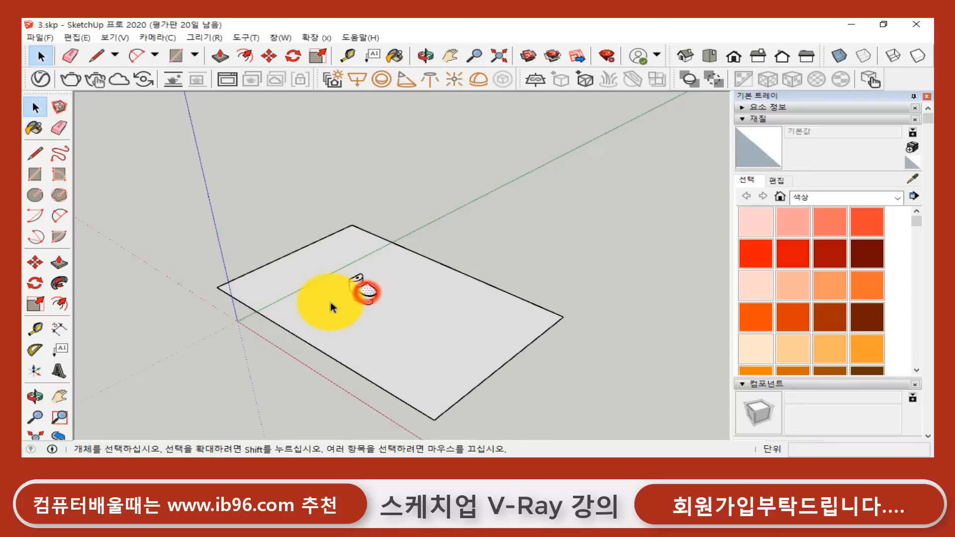
{"action": "scroll", "coordinate": [357, 301], "scroll_direction": "up", "scroll_amount": 3}
{"action": "left_click", "coordinate": [361, 286]}
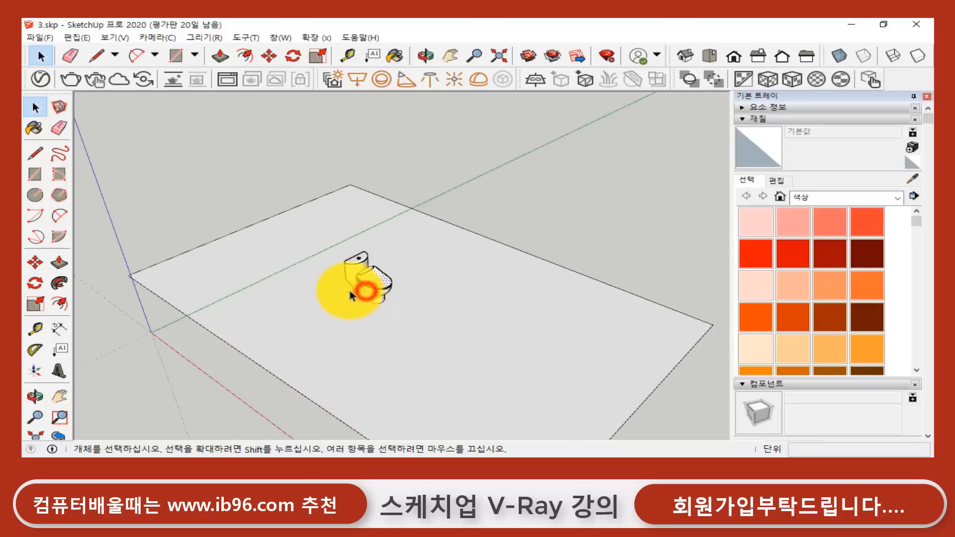
{"action": "left_click", "coordinate": [359, 257]}
{"action": "scroll", "coordinate": [368, 284], "scroll_direction": "up", "scroll_amount": 5}
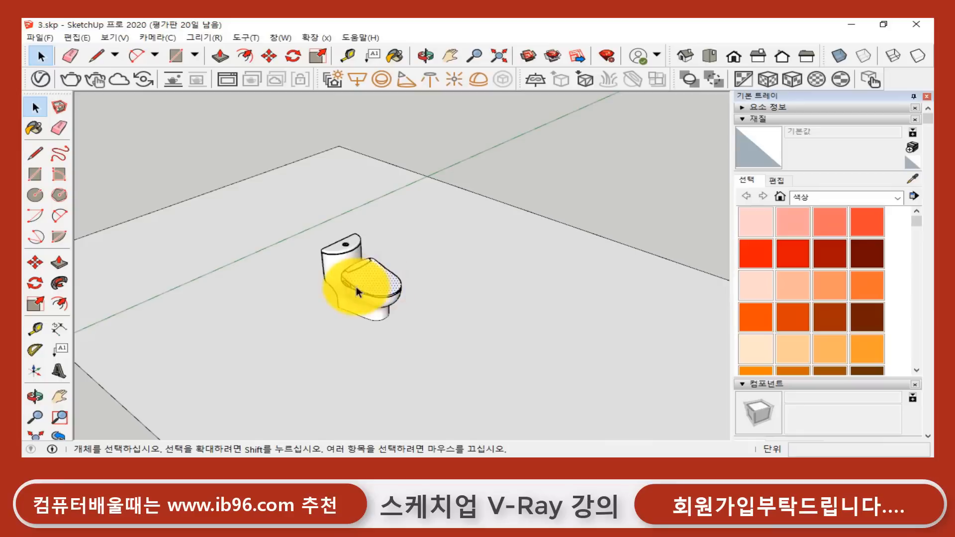
{"action": "left_click", "coordinate": [352, 309]}
{"action": "scroll", "coordinate": [322, 334], "scroll_direction": "down", "scroll_amount": 3}
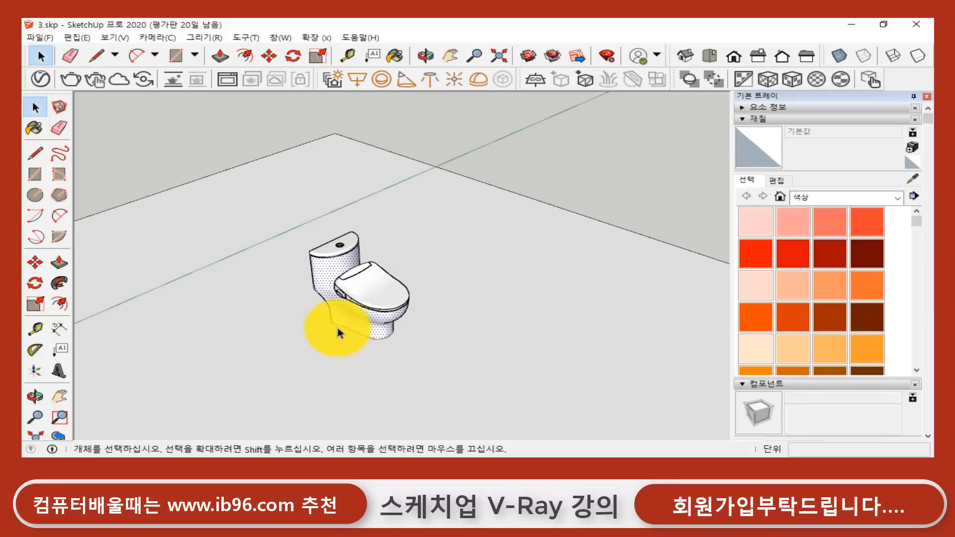
- Window-select the whole toilet and examine it up close from the opposite side
{"action": "left_click_drag", "start_coordinate": [186, 157], "coordinate": [477, 381]}
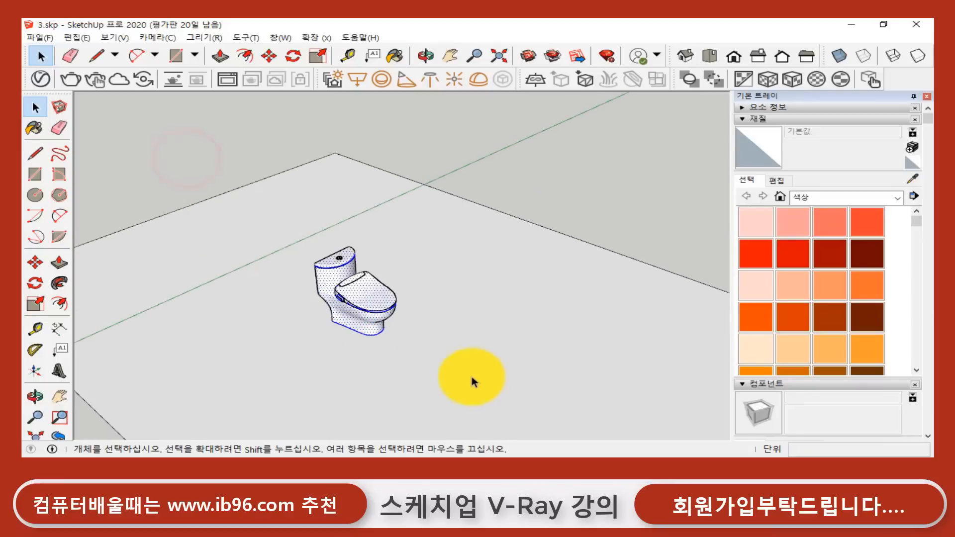
{"action": "middle_click_drag", "start_coordinate": [478, 369], "coordinate": [436, 321]}
{"action": "scroll", "coordinate": [364, 307], "scroll_direction": "up", "scroll_amount": 5}
{"action": "left_click", "coordinate": [167, 104]}
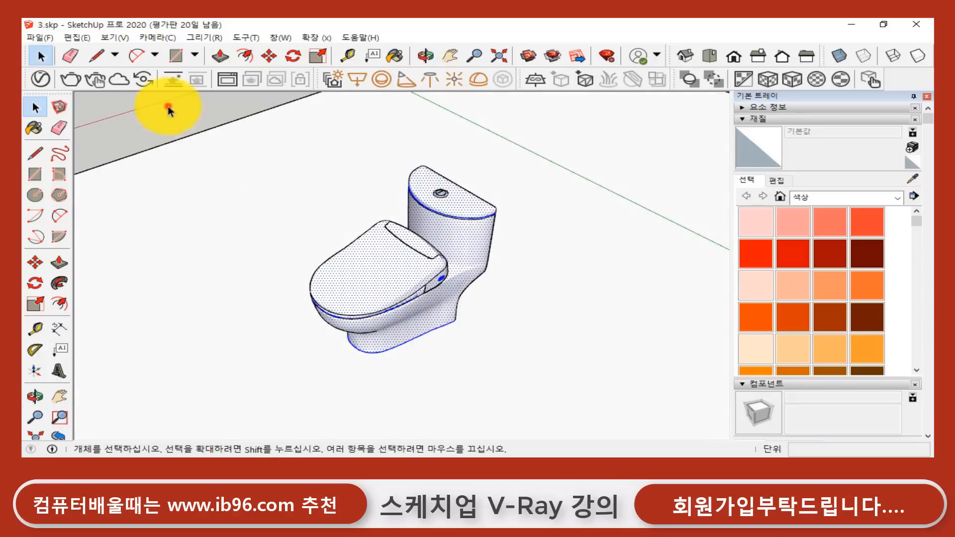
- Move the floor group about 632 mm along the green axis beneath the toilet
{"action": "left_click", "coordinate": [183, 137]}
{"action": "scroll", "coordinate": [188, 143], "scroll_direction": "down", "scroll_amount": 3}
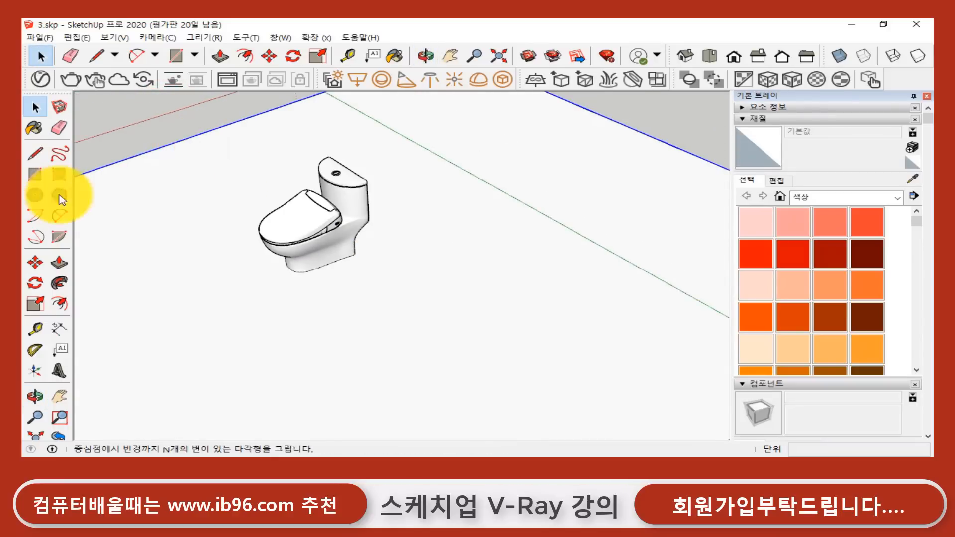
{"action": "left_click", "coordinate": [35, 262]}
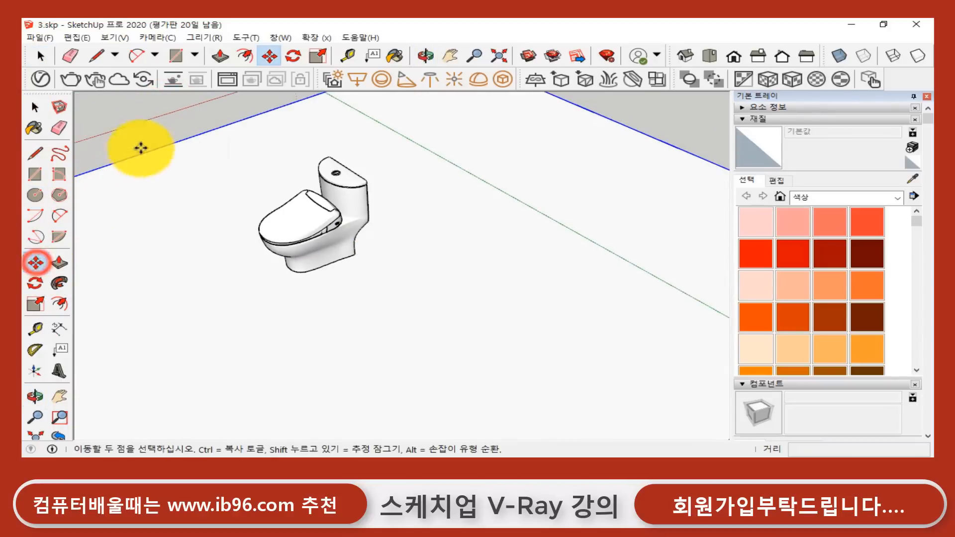
{"action": "left_click", "coordinate": [140, 147]}
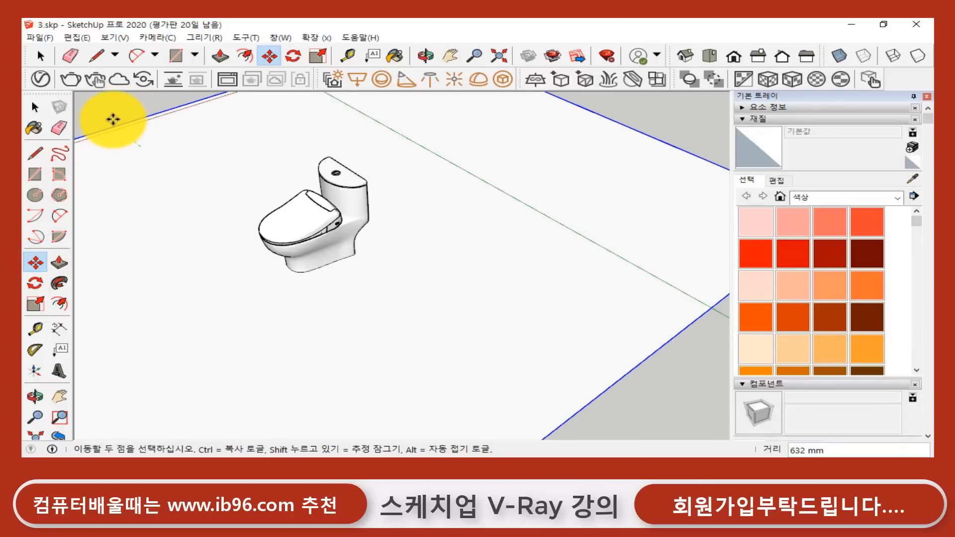
{"action": "left_click", "coordinate": [113, 119]}
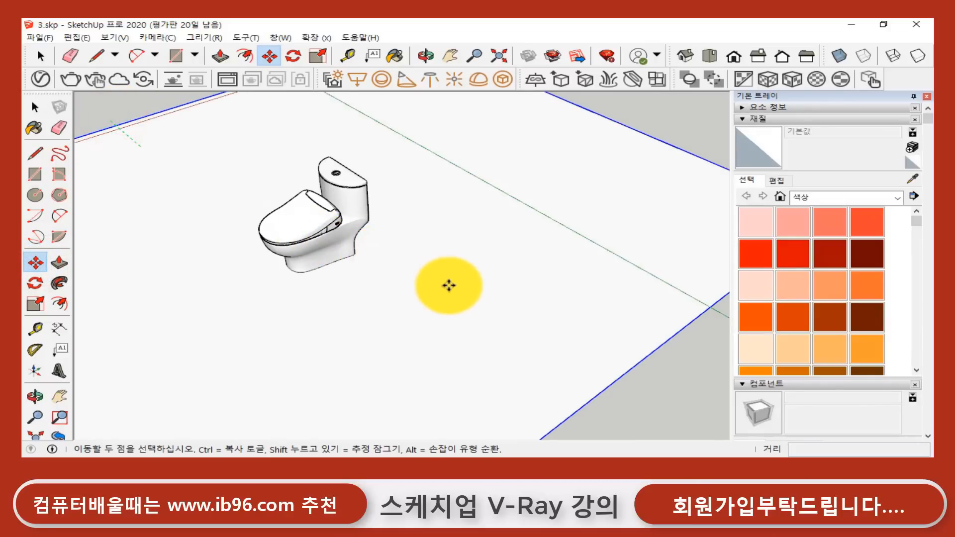
{"action": "scroll", "coordinate": [441, 279], "scroll_direction": "down", "scroll_amount": 3}
{"action": "key", "text": "space"}
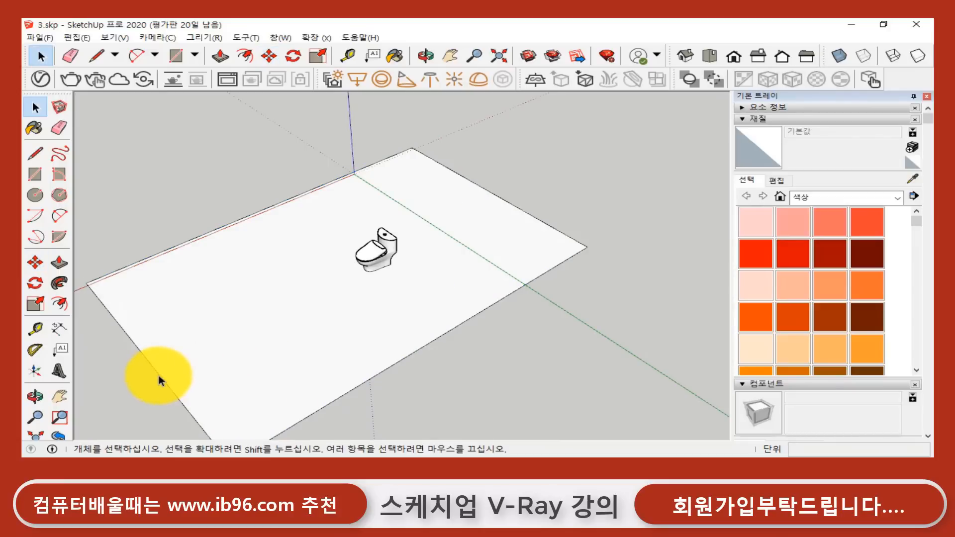
- Open the floor group and move its far short edge inward along the red axis to shorten the floor around the toilet
{"action": "left_click", "coordinate": [158, 375]}
{"action": "double_click", "coordinate": [297, 333]}
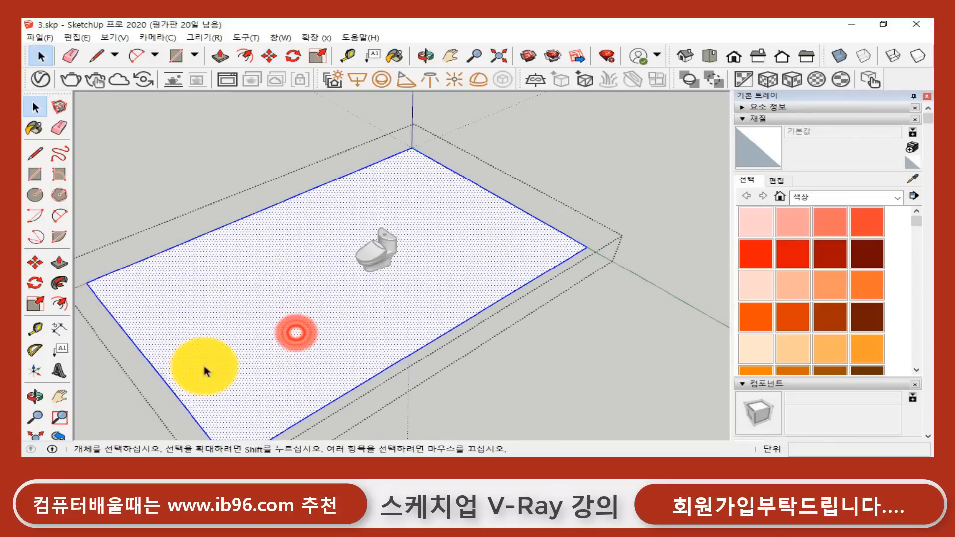
{"action": "left_click", "coordinate": [163, 384]}
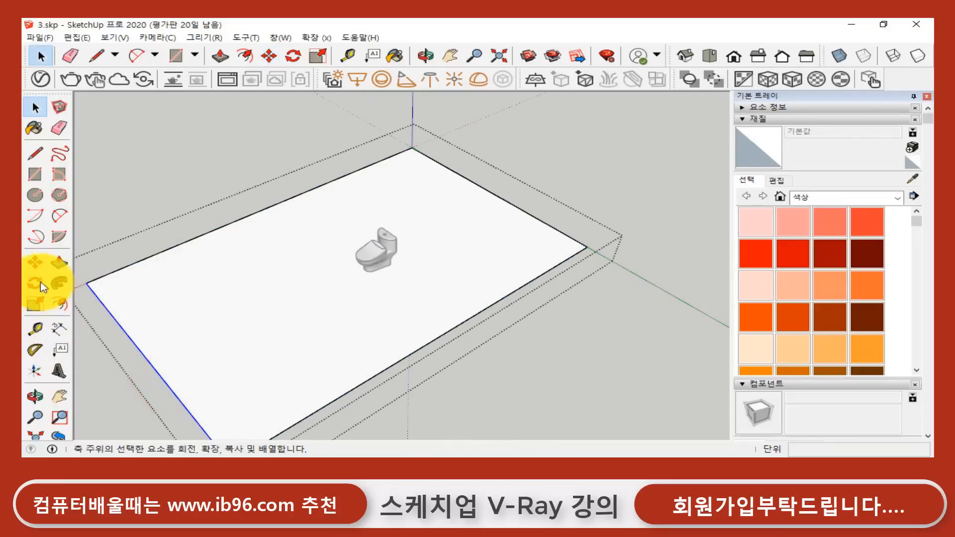
{"action": "left_click", "coordinate": [36, 263]}
{"action": "left_click", "coordinate": [467, 409]}
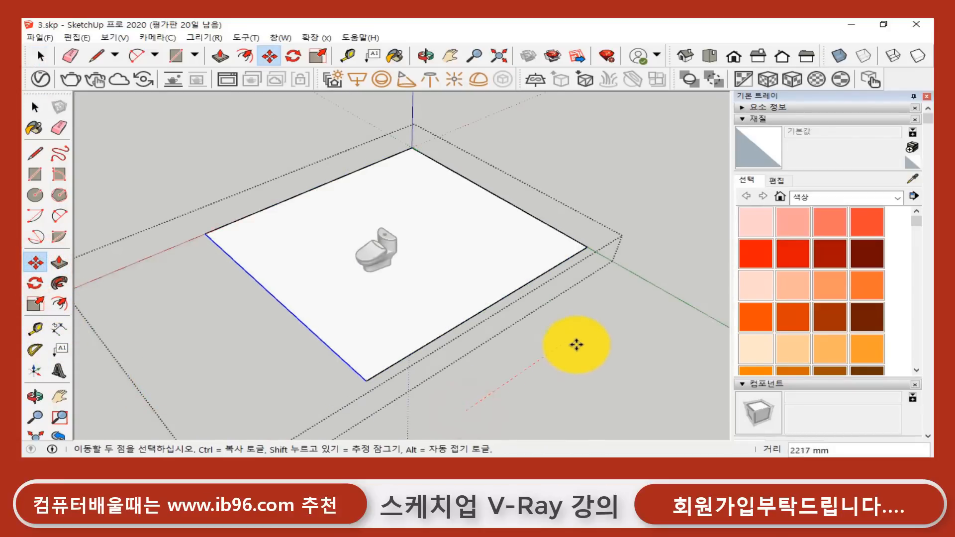
{"action": "left_click", "coordinate": [559, 347]}
{"action": "key", "text": "space"}
{"action": "left_click", "coordinate": [562, 349]}
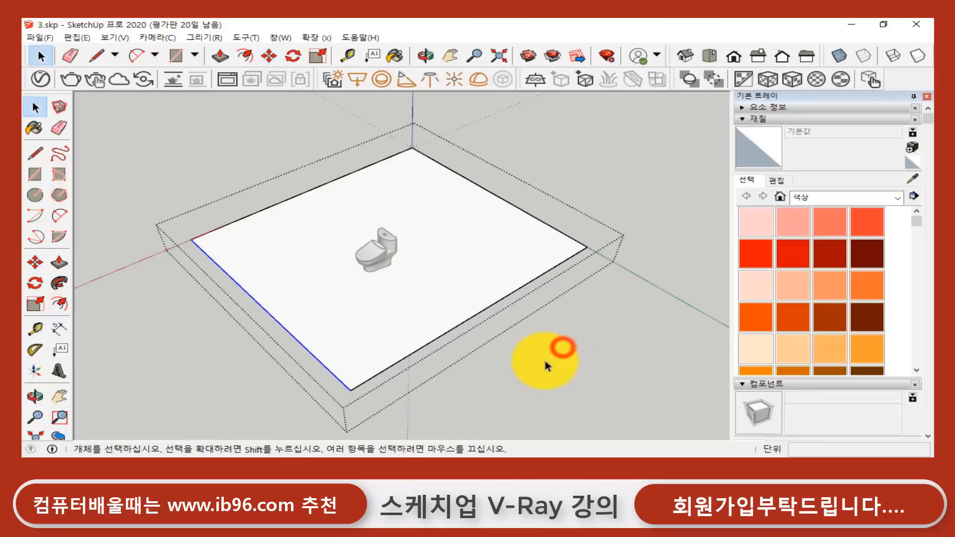
- Frame the toilet up close, save the view as a new scene, and recall that scene after orbiting away
{"action": "scroll", "coordinate": [374, 254], "scroll_direction": "up", "scroll_amount": 5}
{"action": "scroll", "coordinate": [385, 271], "scroll_direction": "up", "scroll_amount": 5}
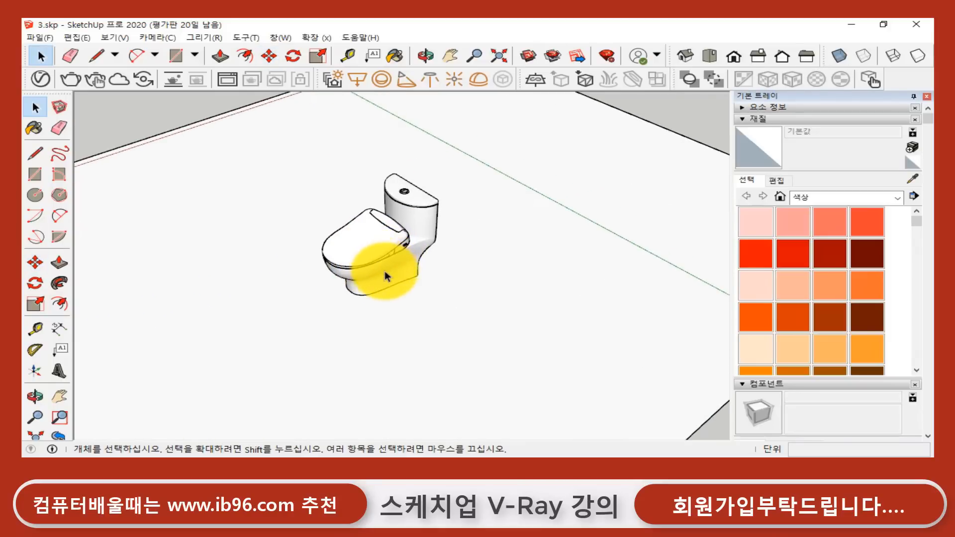
{"action": "middle_click", "coordinate": [422, 289]}
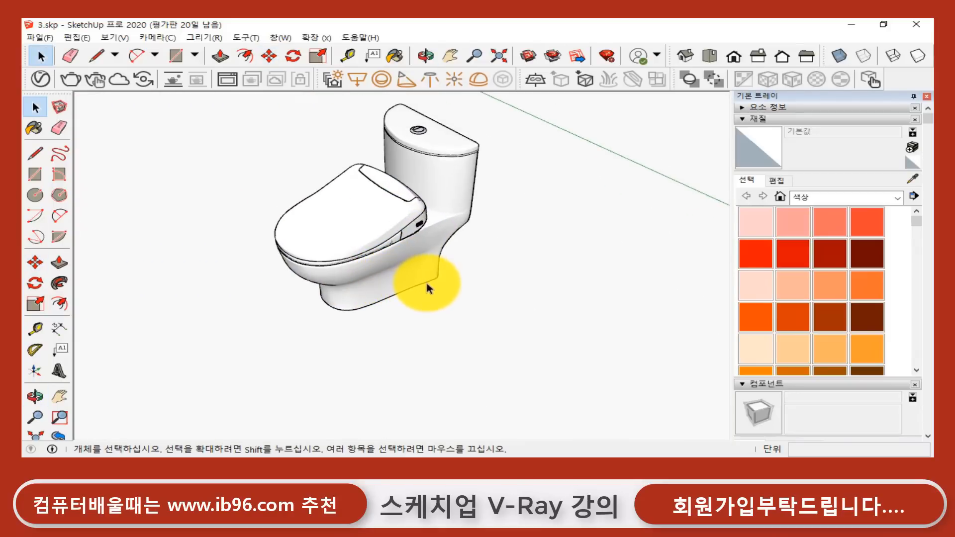
{"action": "middle_click_drag", "start_coordinate": [431, 288], "coordinate": [447, 302]}
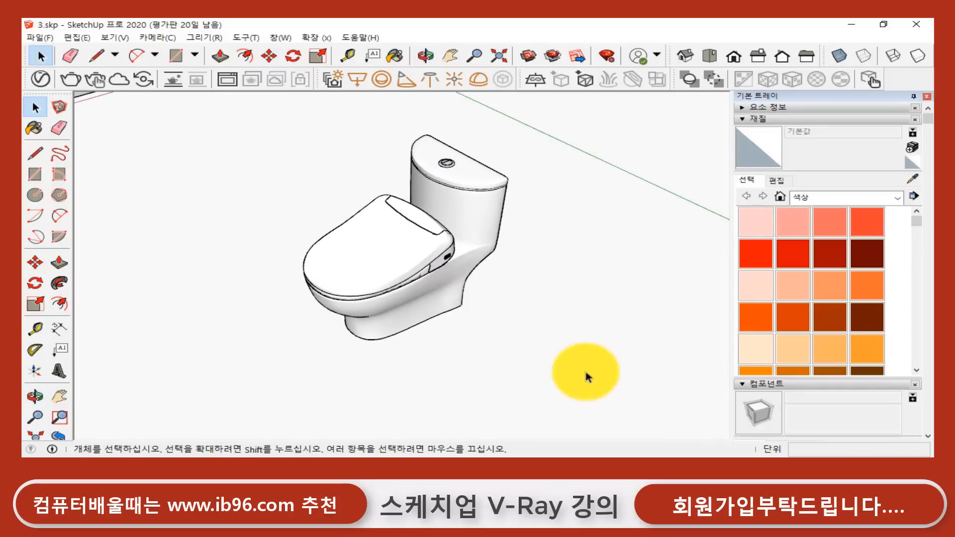
{"action": "left_click", "coordinate": [741, 119]}
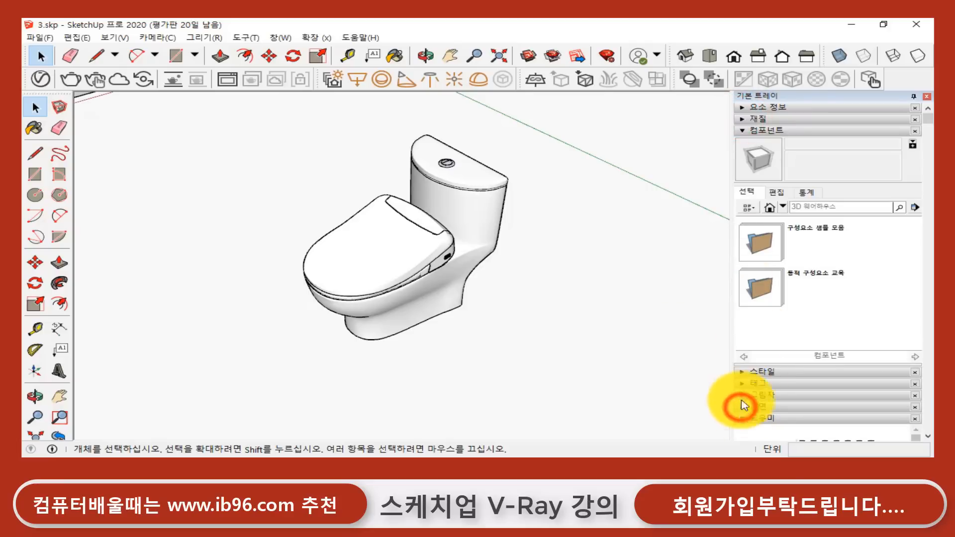
{"action": "left_click", "coordinate": [741, 131]}
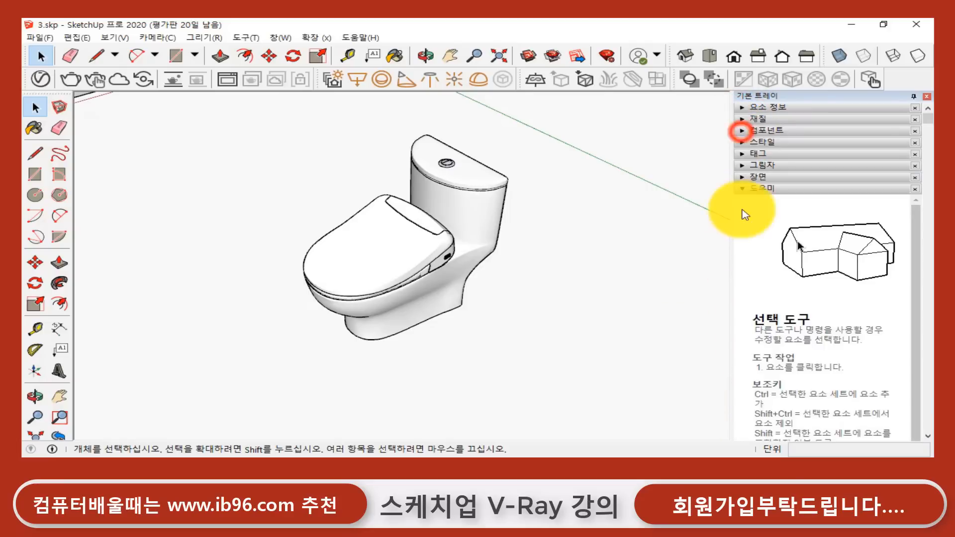
{"action": "left_click", "coordinate": [742, 177]}
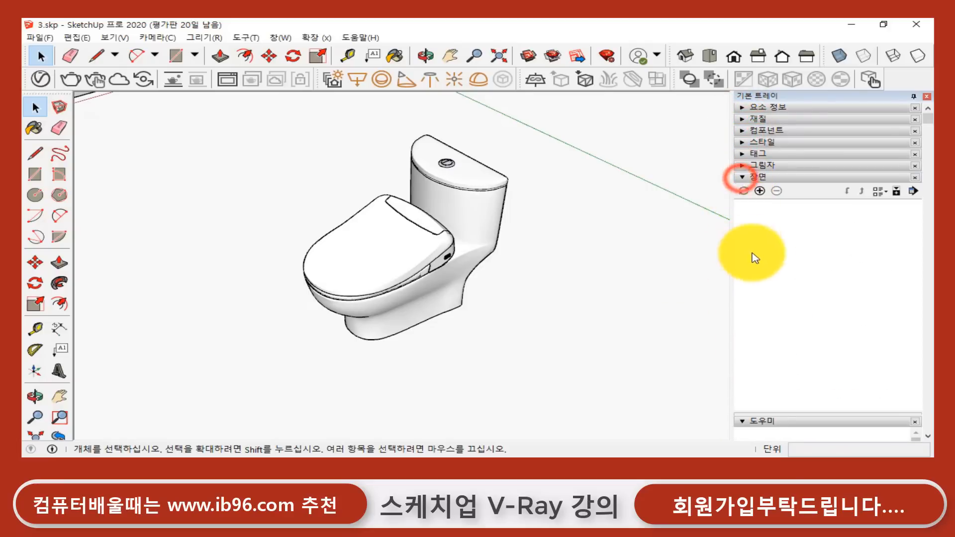
{"action": "left_click", "coordinate": [760, 192]}
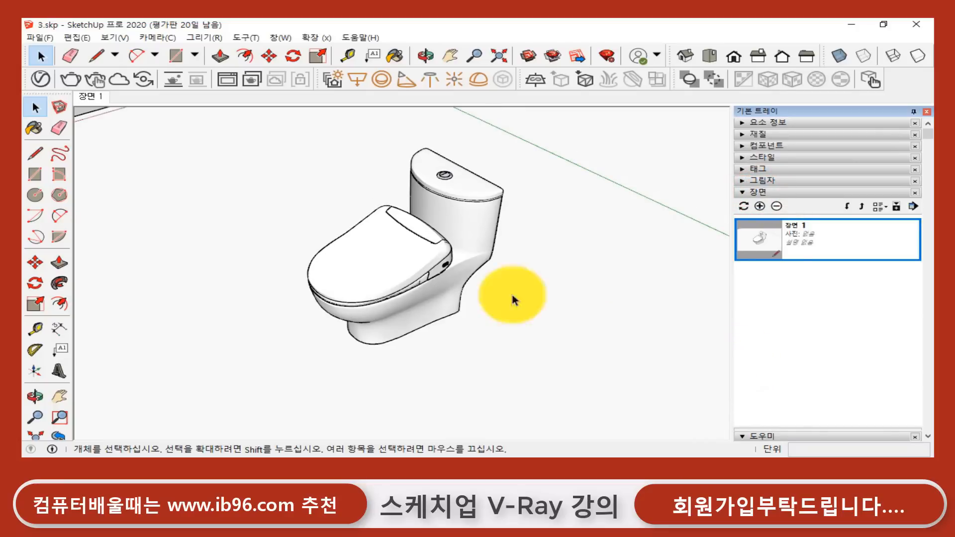
{"action": "middle_click_drag", "start_coordinate": [513, 297], "coordinate": [433, 281]}
{"action": "left_click", "coordinate": [778, 234]}
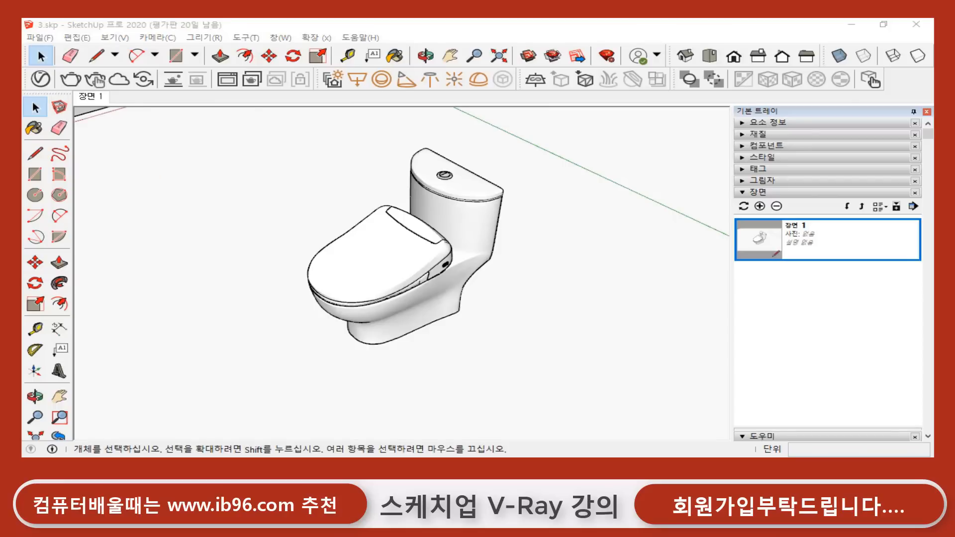
- Delete all the existing materials, from <auto>4 through 은색 금속, in the V-Ray Asset Editor
{"action": "left_click_drag", "start_coordinate": [384, 75], "coordinate": [406, 37]}
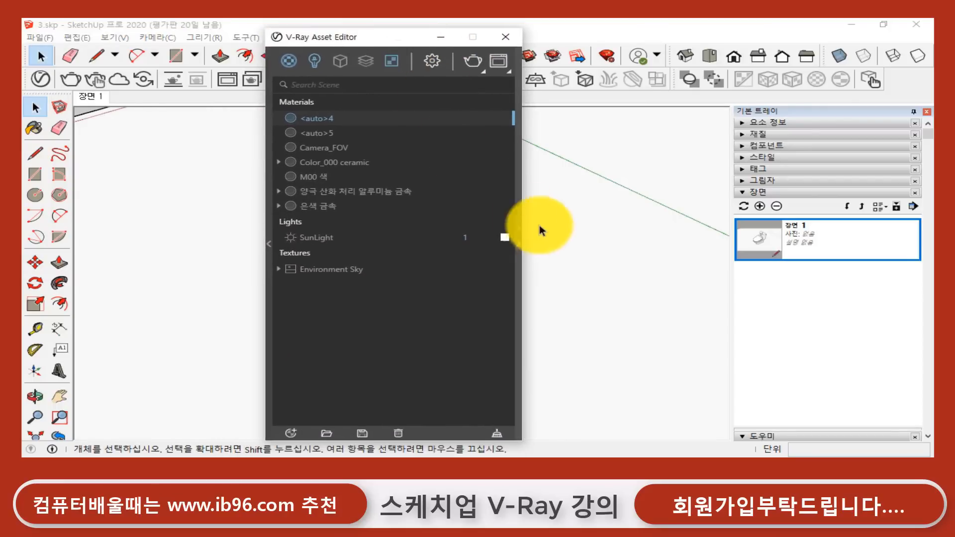
{"action": "left_click", "coordinate": [519, 244]}
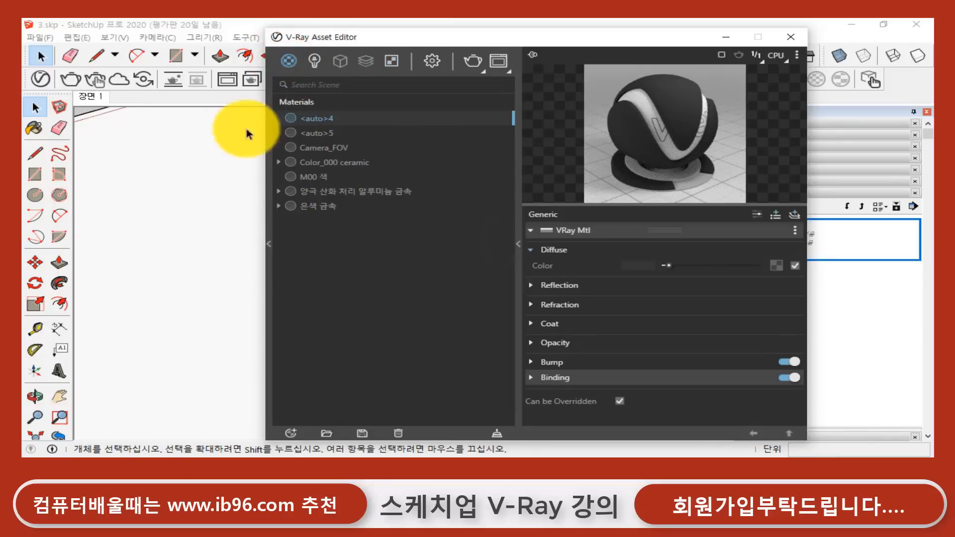
{"action": "left_click", "coordinate": [327, 214]}
{"action": "right_click", "coordinate": [325, 210]}
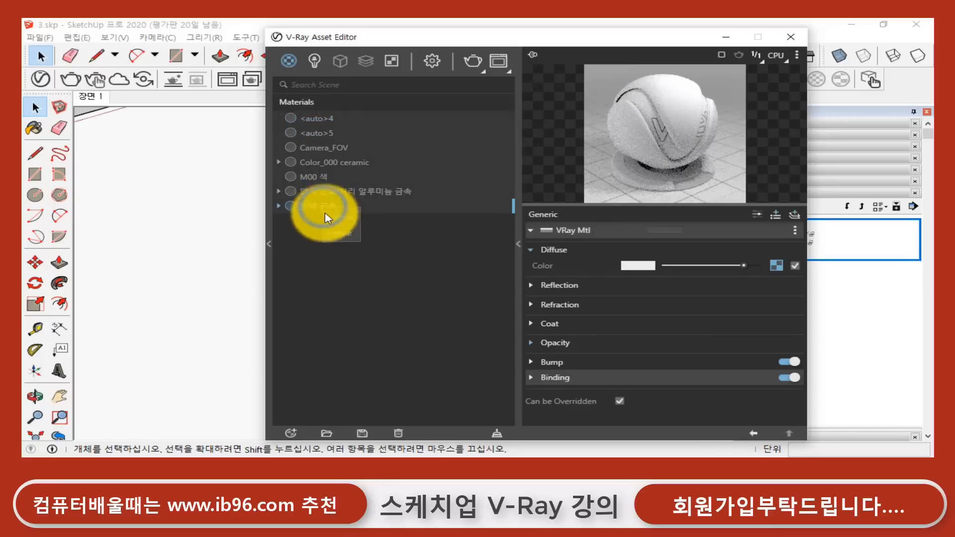
{"action": "left_click", "coordinate": [330, 233]}
{"action": "left_click", "coordinate": [498, 246]}
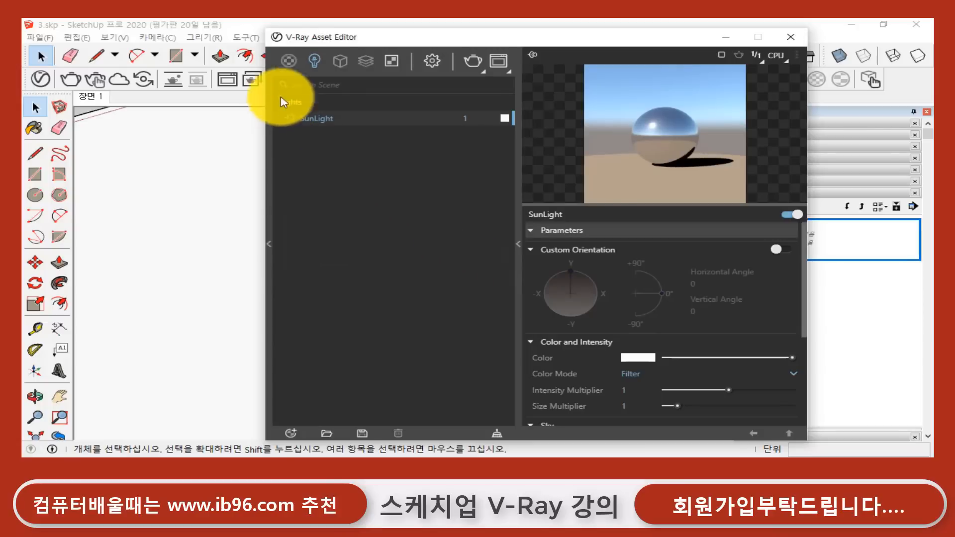
- Create a Generic V-Ray material and delete the extra copy, Generic#1
{"action": "left_click", "coordinate": [307, 79]}
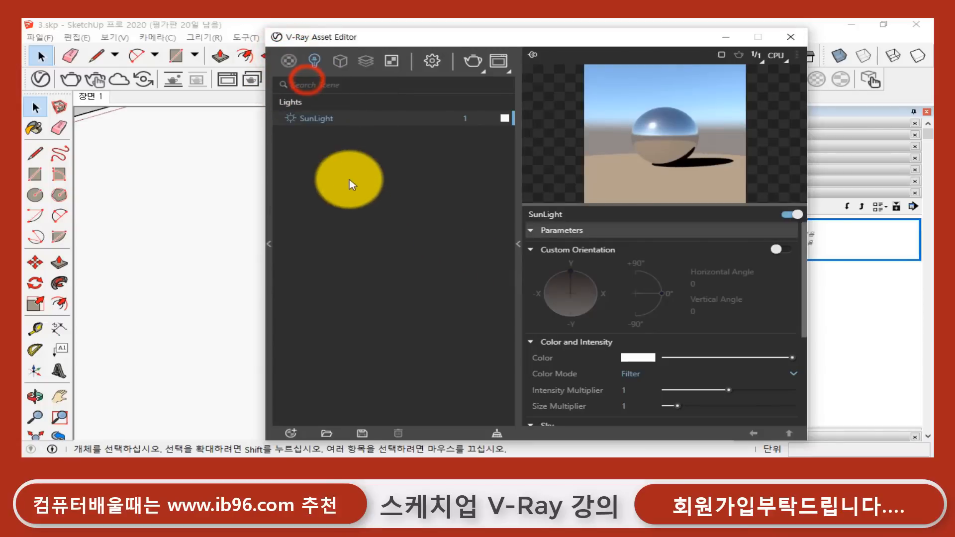
{"action": "left_click", "coordinate": [288, 60]}
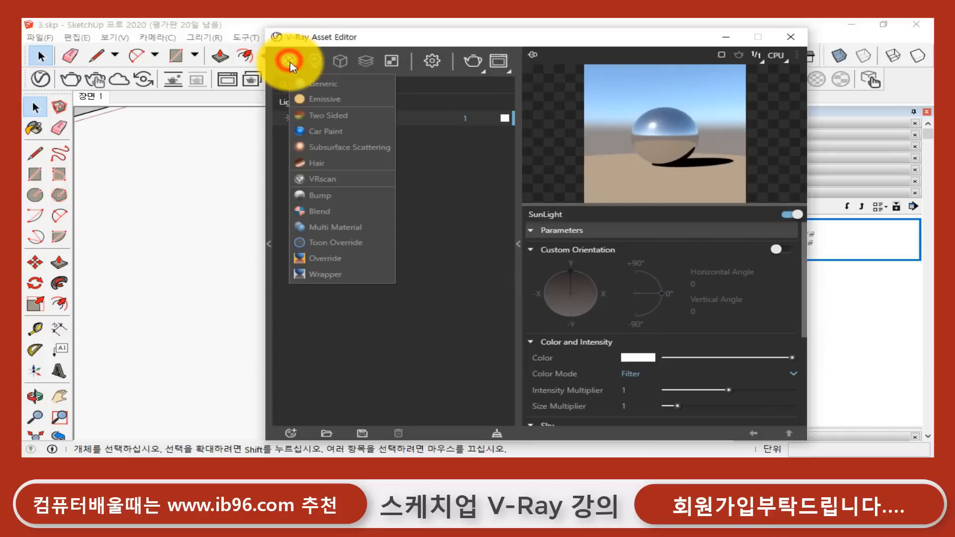
{"action": "left_click", "coordinate": [315, 83]}
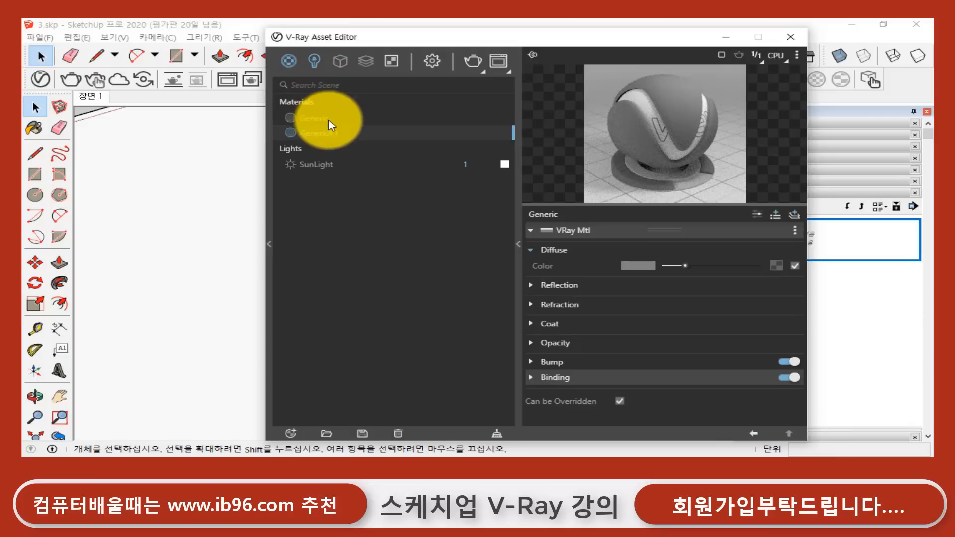
{"action": "right_click", "coordinate": [319, 134]}
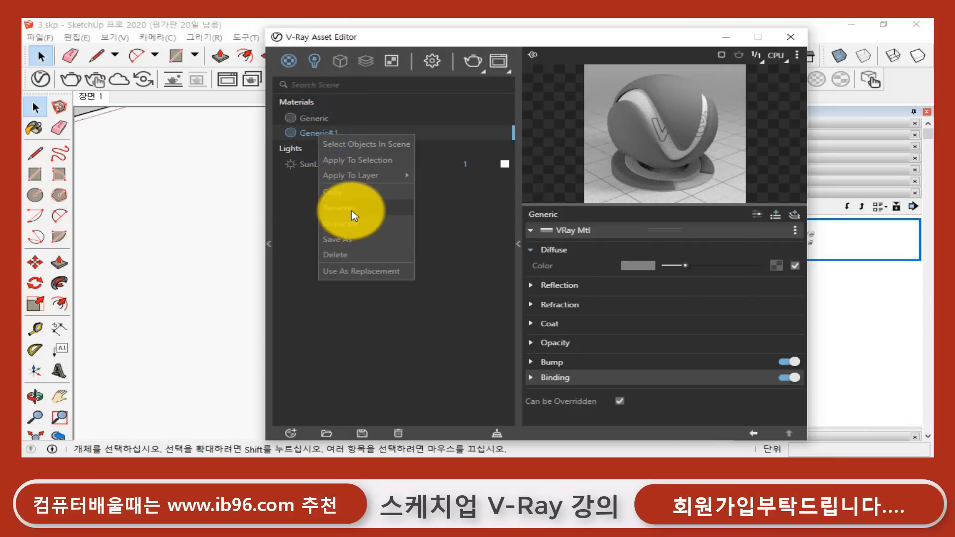
{"action": "left_click", "coordinate": [351, 259]}
{"action": "left_click", "coordinate": [499, 243]}
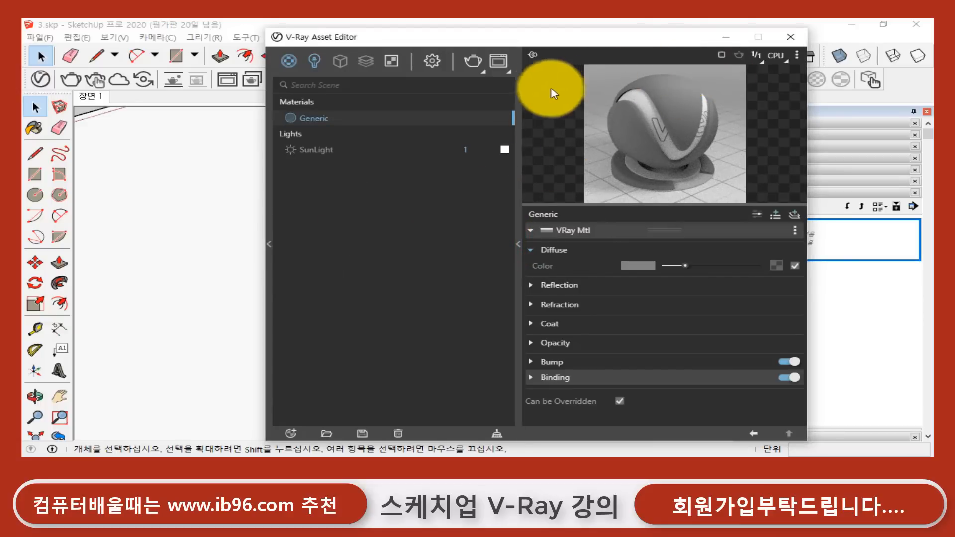
- Set the primary rays of the render's Global Illumination to Irradiance map
{"action": "left_click", "coordinate": [433, 64]}
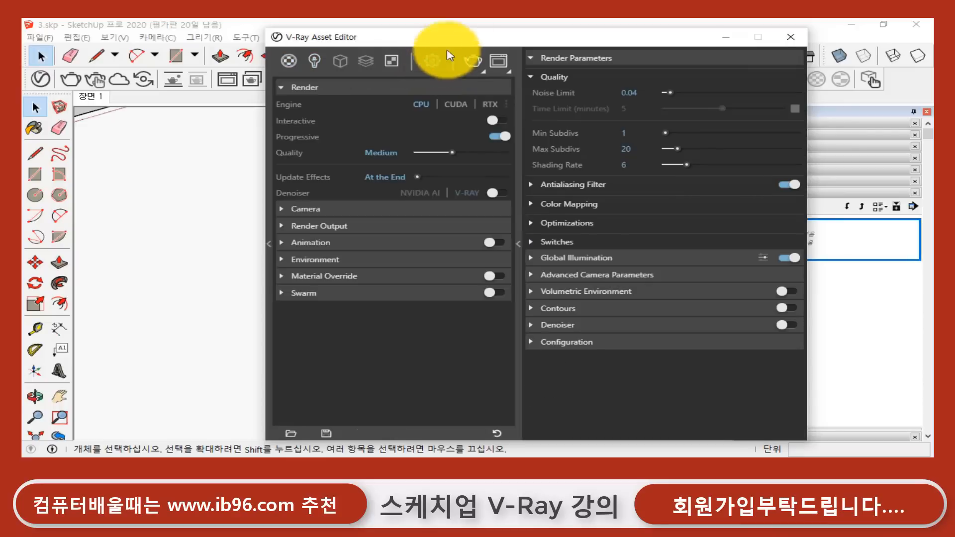
{"action": "left_click", "coordinate": [531, 258]}
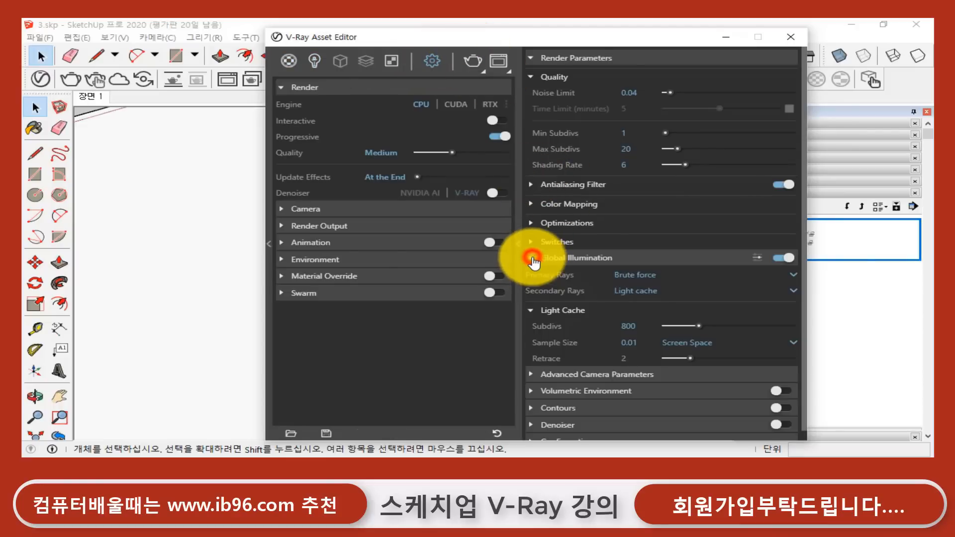
{"action": "left_click", "coordinate": [647, 276]}
{"action": "left_click", "coordinate": [650, 291]}
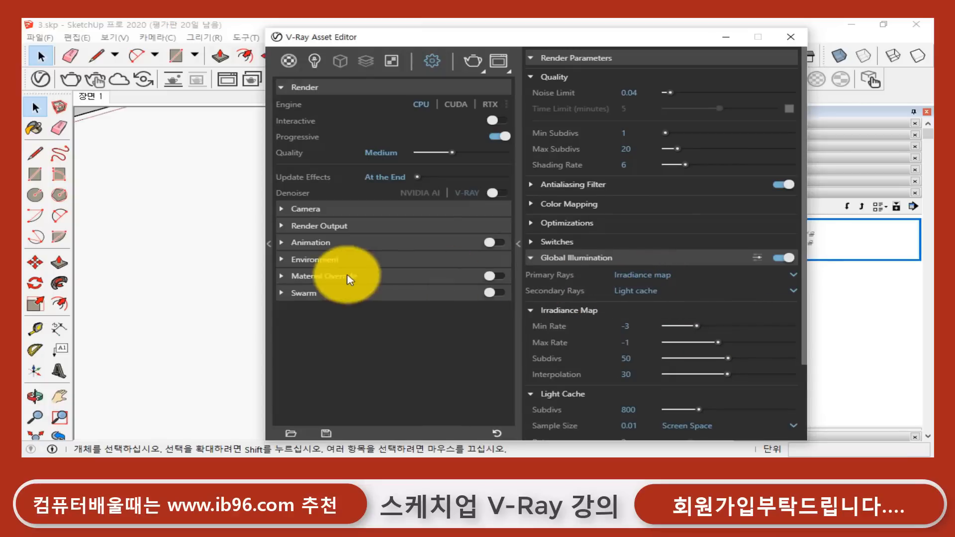
- Set the environment background sky's Size Multiplier to 2 and its Sky Model to CIE Clear
{"action": "left_click", "coordinate": [281, 260]}
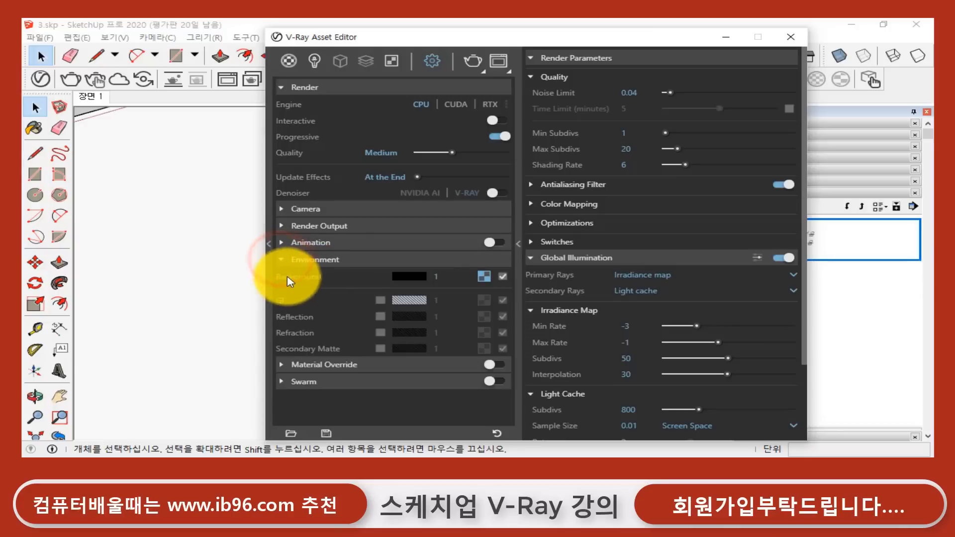
{"action": "left_click", "coordinate": [485, 277]}
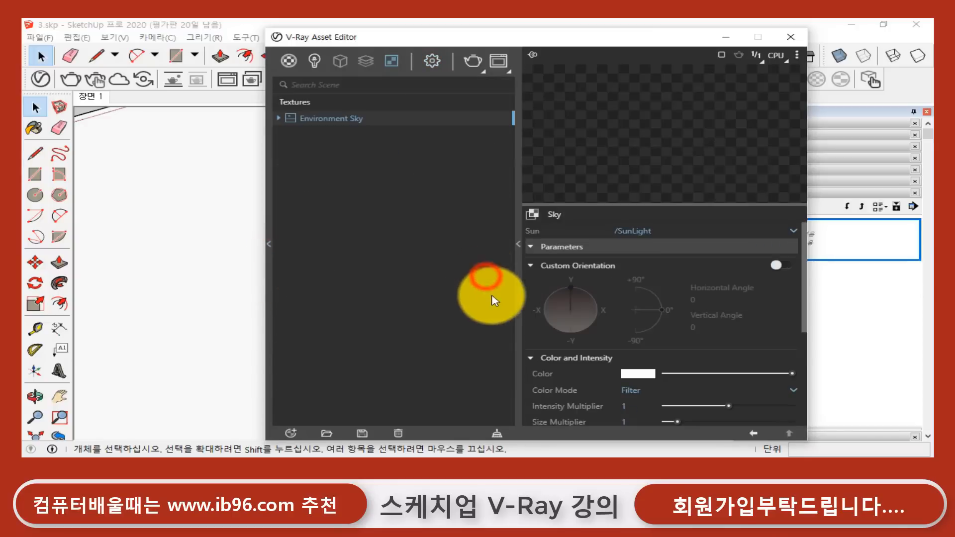
{"action": "scroll", "coordinate": [614, 294], "scroll_direction": "down", "scroll_amount": 4}
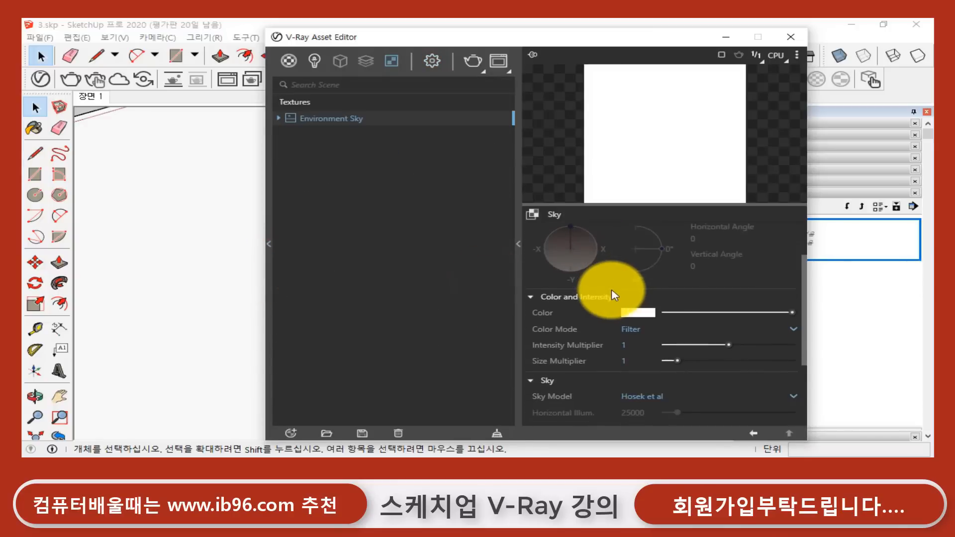
{"action": "left_click", "coordinate": [630, 300]}
{"action": "type", "text": "2"}
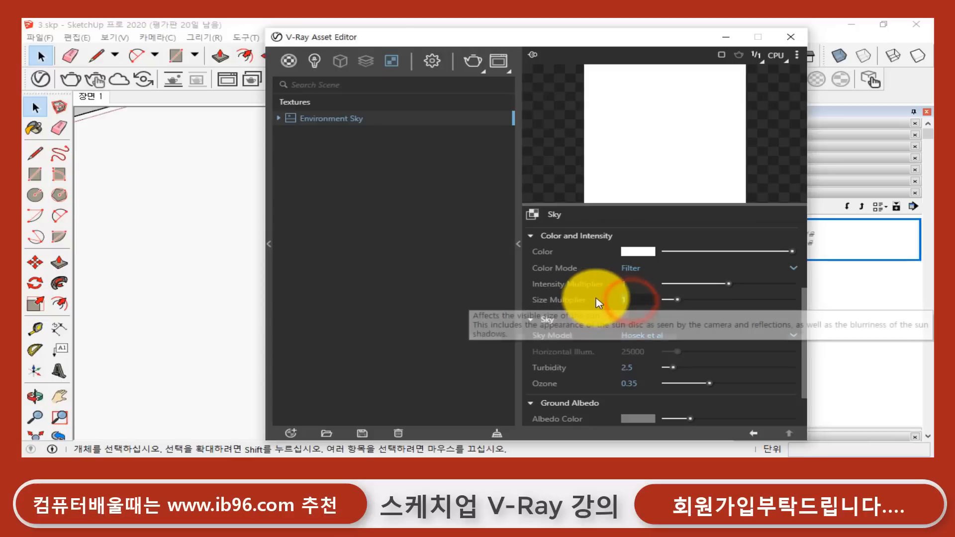
{"action": "key", "text": "Return"}
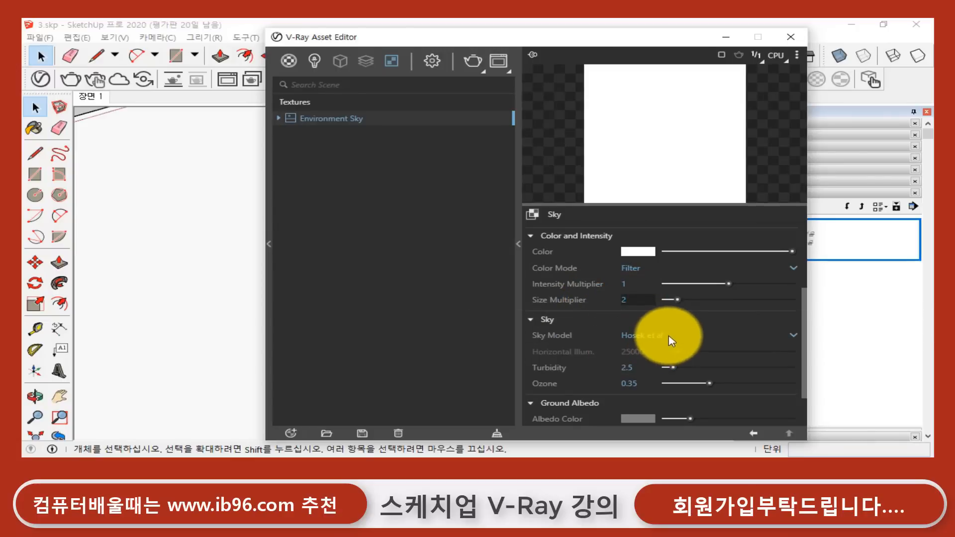
{"action": "left_click", "coordinate": [669, 338]}
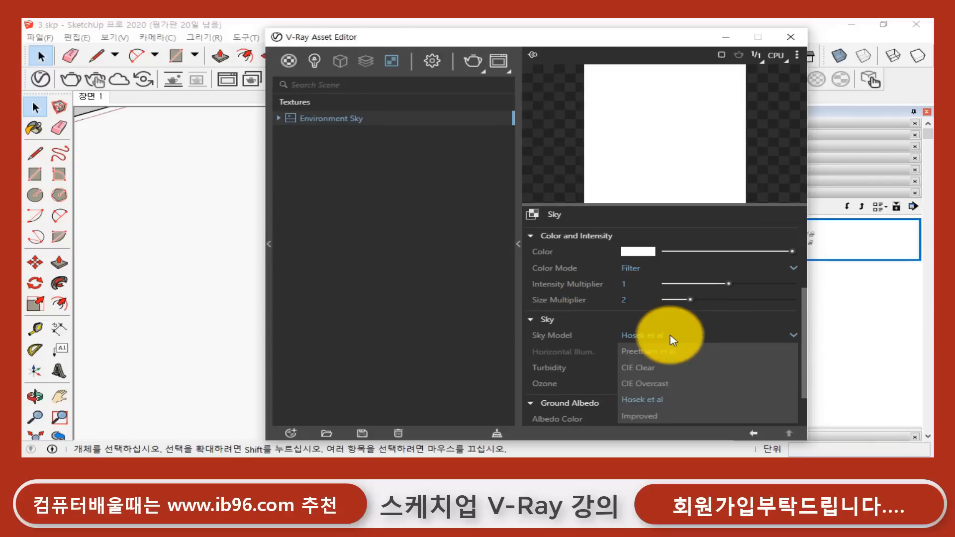
{"action": "left_click", "coordinate": [666, 368]}
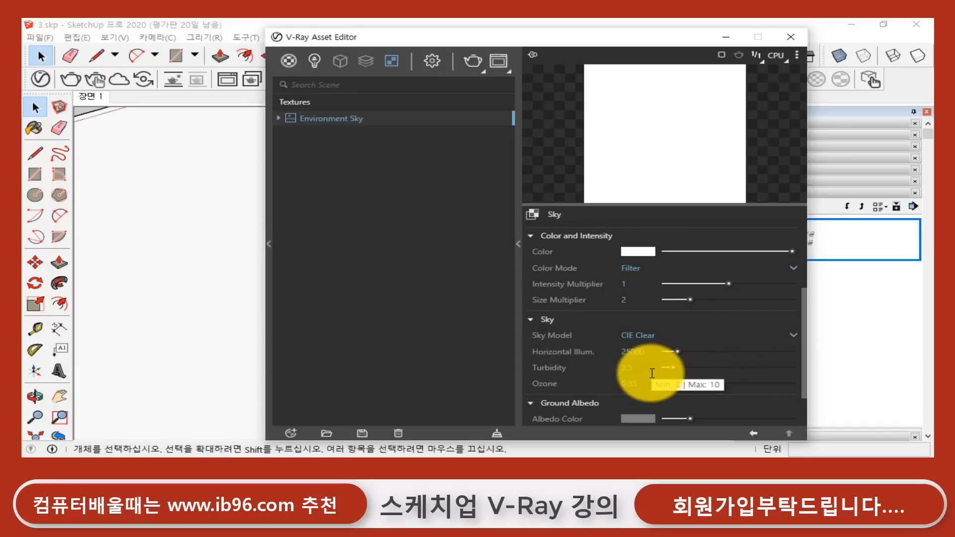
- Rename the Generic V-Ray material as 바닥
{"action": "left_click", "coordinate": [289, 60]}
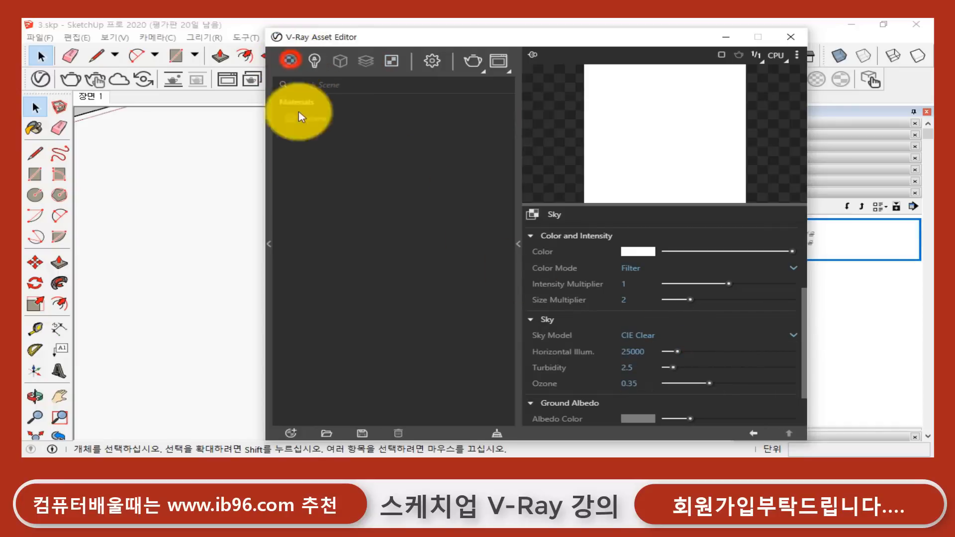
{"action": "left_click", "coordinate": [314, 118]}
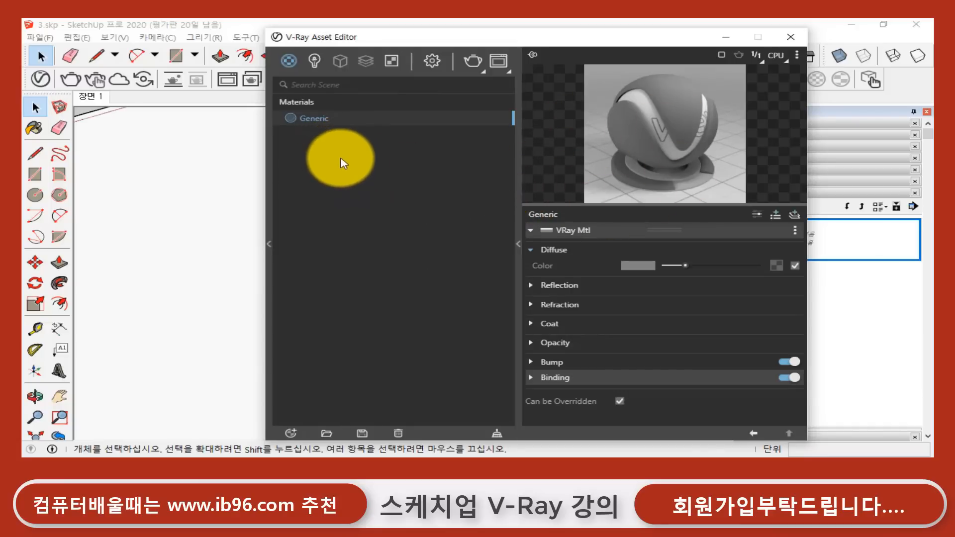
{"action": "right_click", "coordinate": [324, 123]}
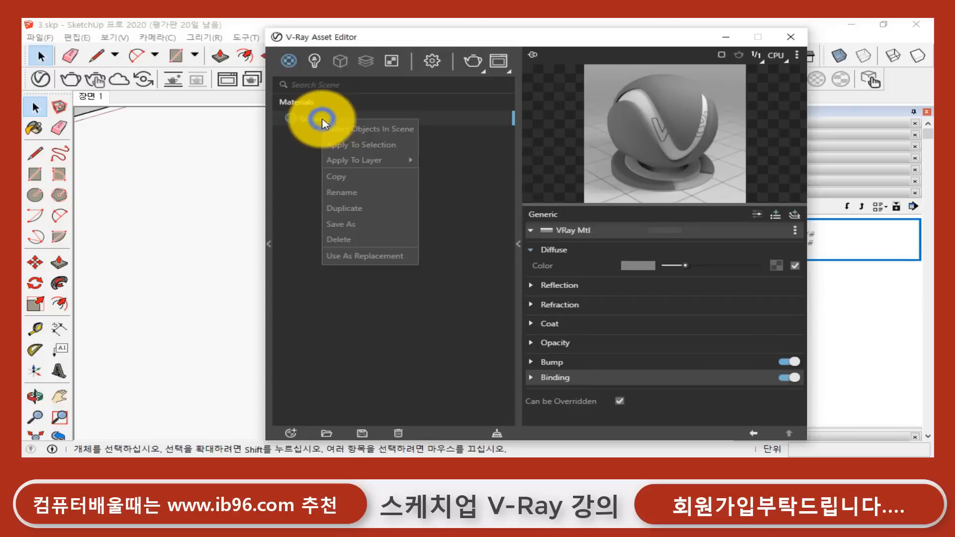
{"action": "left_click", "coordinate": [353, 201]}
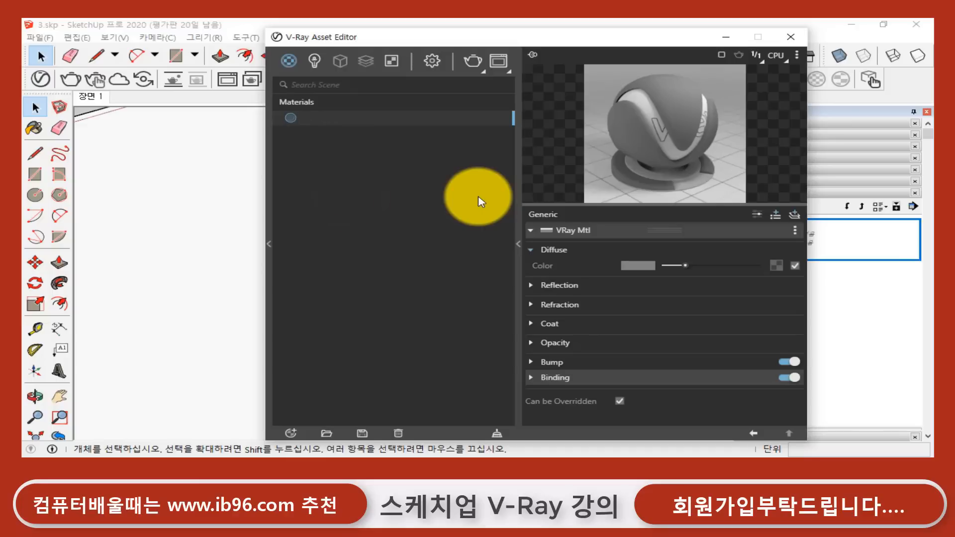
{"action": "key", "text": "Return"}
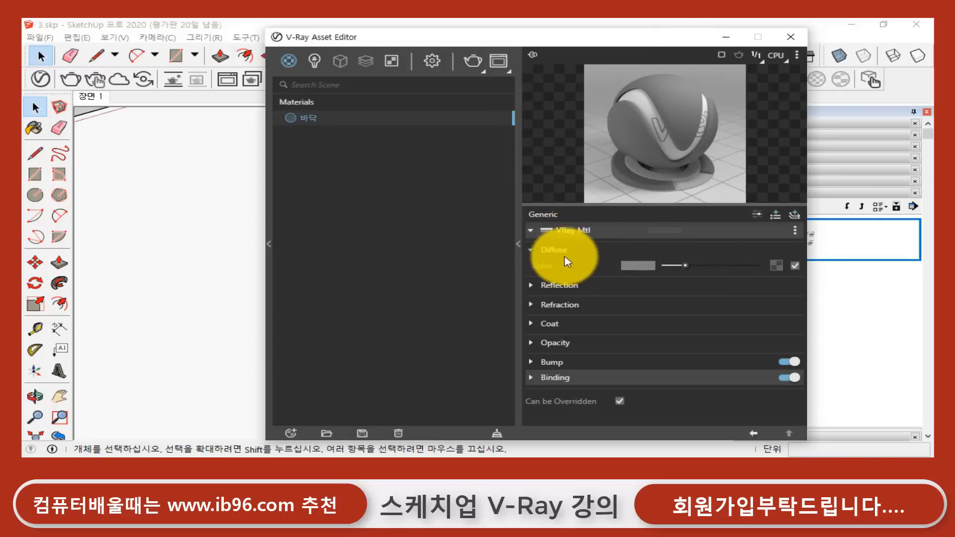
- Assign Masson.jpg from the Sourse\2 folder as the bitmap for the 바닥 material's diffuse color
{"action": "left_click", "coordinate": [778, 267]}
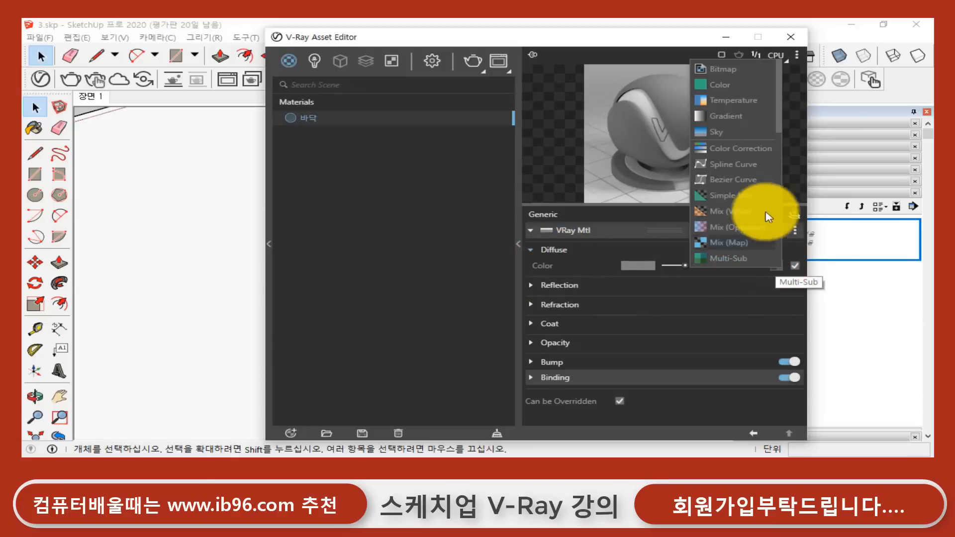
{"action": "left_click", "coordinate": [746, 75]}
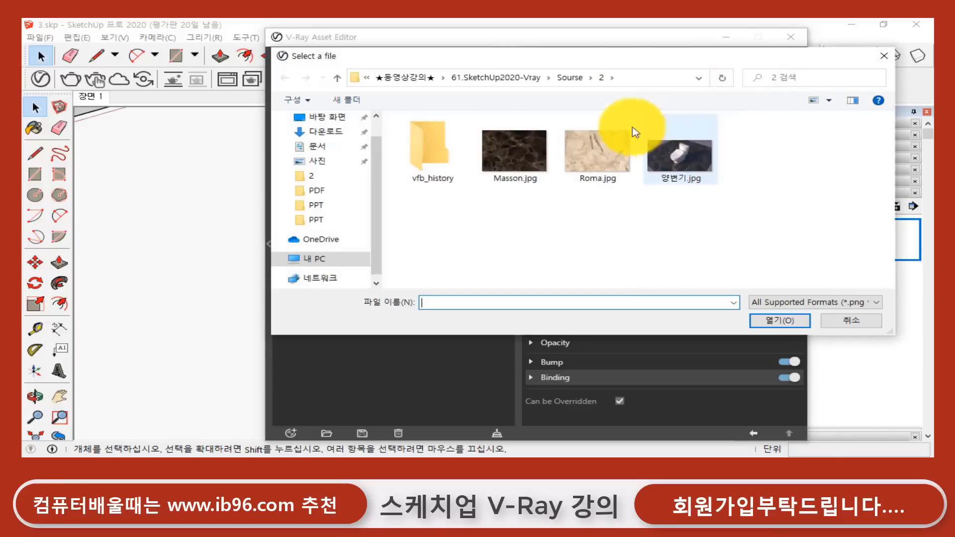
{"action": "left_click", "coordinate": [570, 78]}
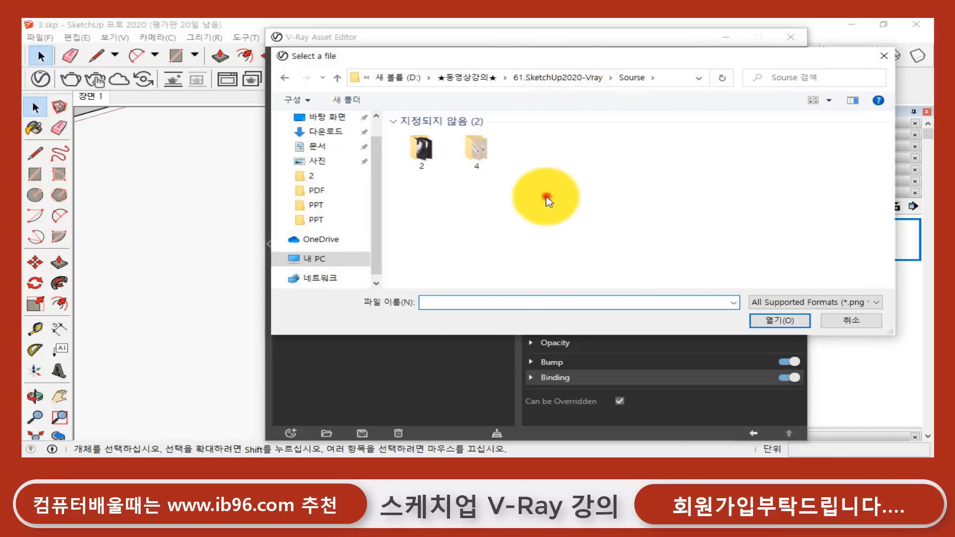
{"action": "double_click", "coordinate": [425, 151]}
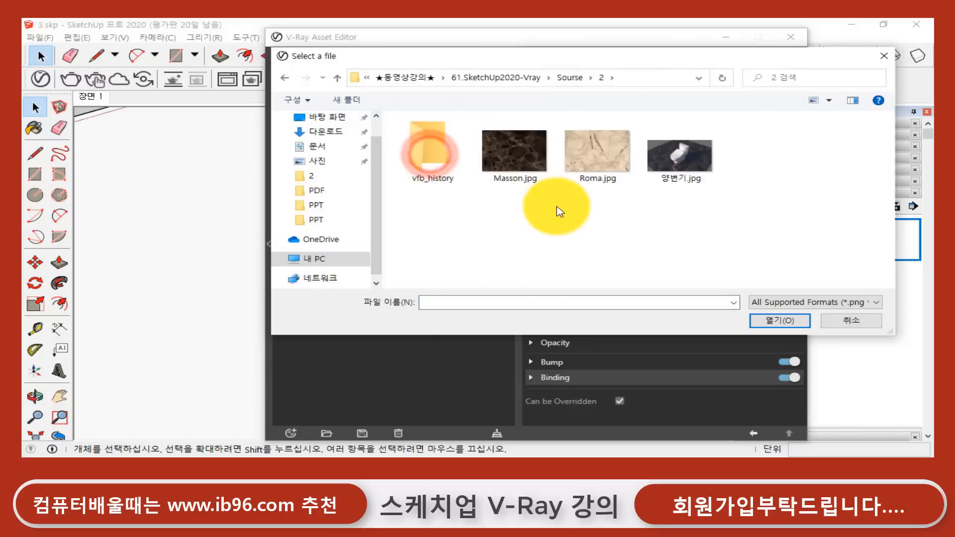
{"action": "left_click", "coordinate": [590, 164]}
{"action": "left_click", "coordinate": [512, 162]}
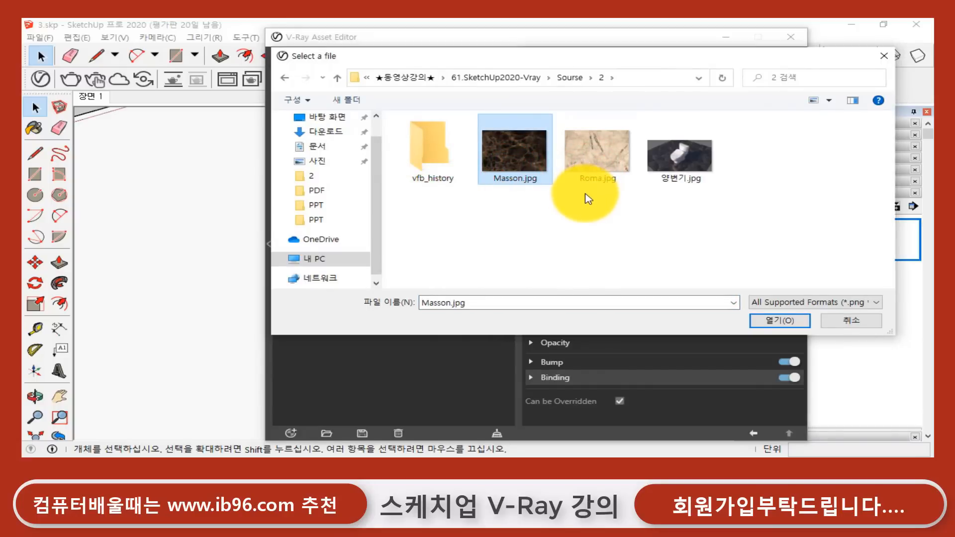
{"action": "left_click", "coordinate": [575, 208]}
{"action": "left_click", "coordinate": [517, 165]}
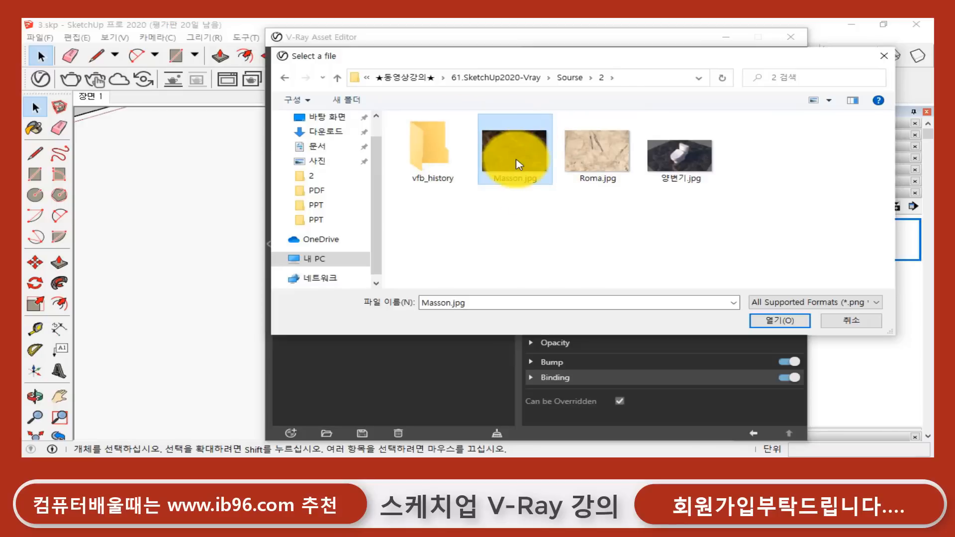
{"action": "left_click", "coordinate": [774, 321]}
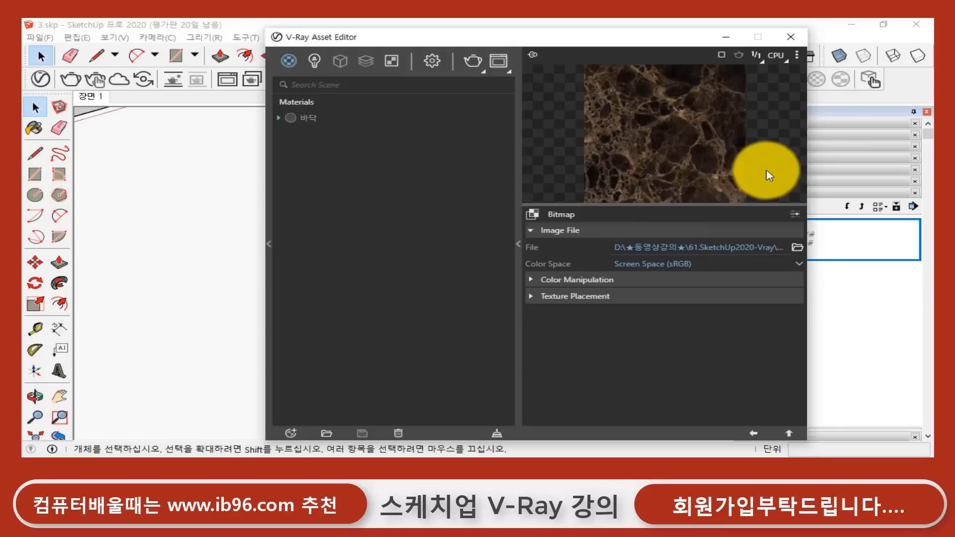
{"action": "left_click", "coordinate": [755, 436]}
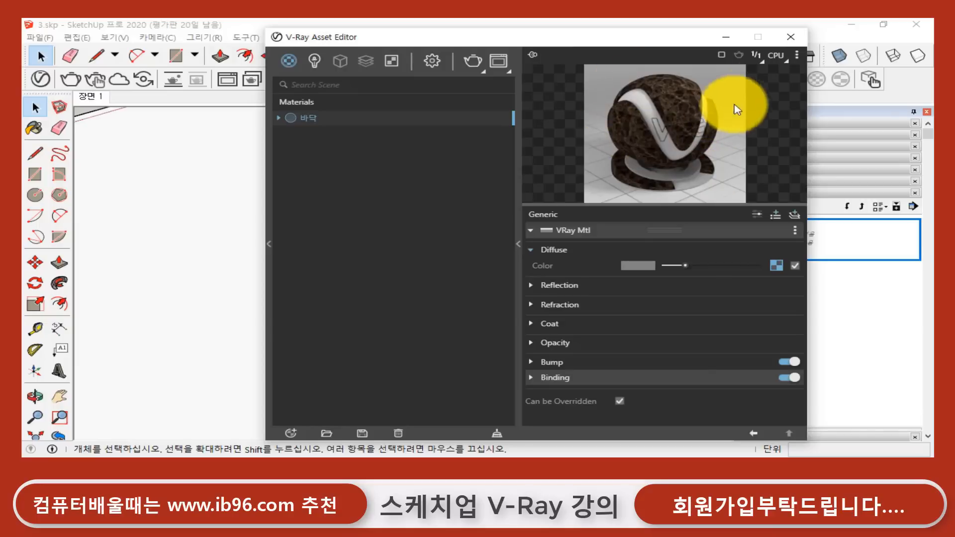
- Preview the 바닥 material in the Fabric, Floor, Ground, Subsurface Scattering, Wall and Wall Closeup scenes, ending on the Generic preview
{"action": "left_click", "coordinate": [797, 56]}
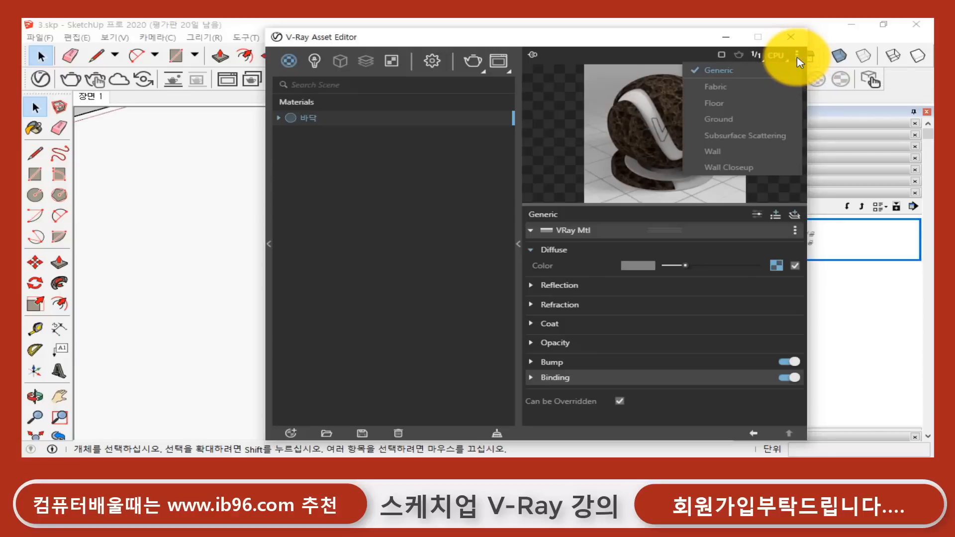
{"action": "left_click", "coordinate": [772, 89]}
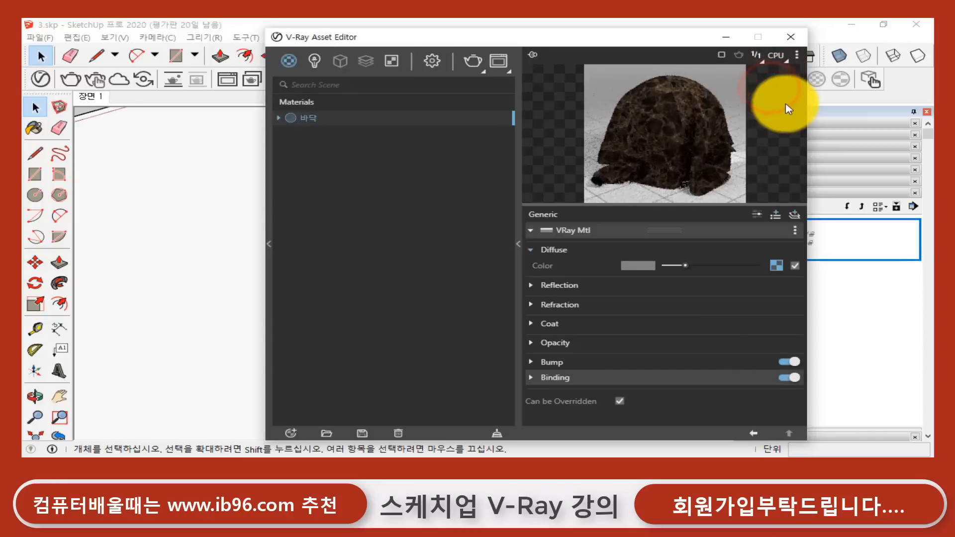
{"action": "left_click", "coordinate": [797, 56]}
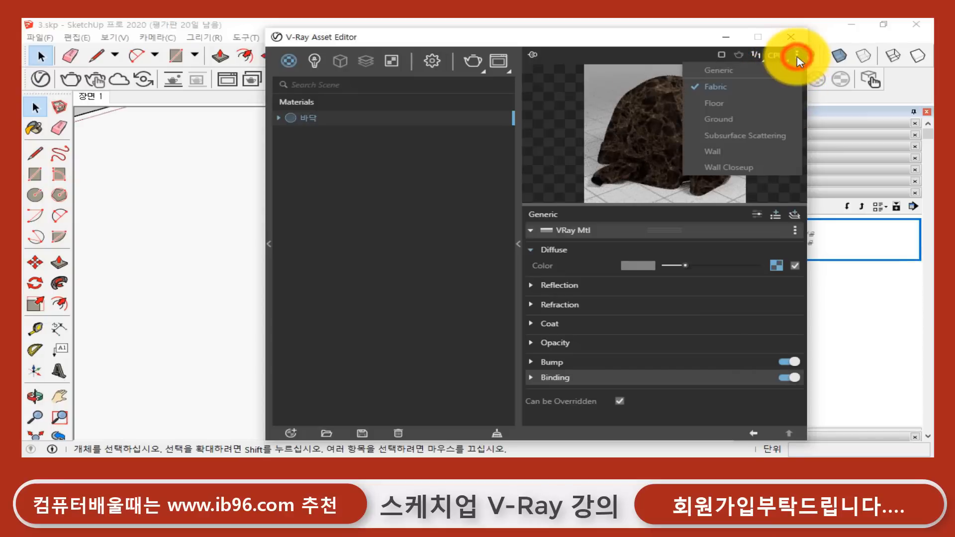
{"action": "left_click", "coordinate": [762, 102]}
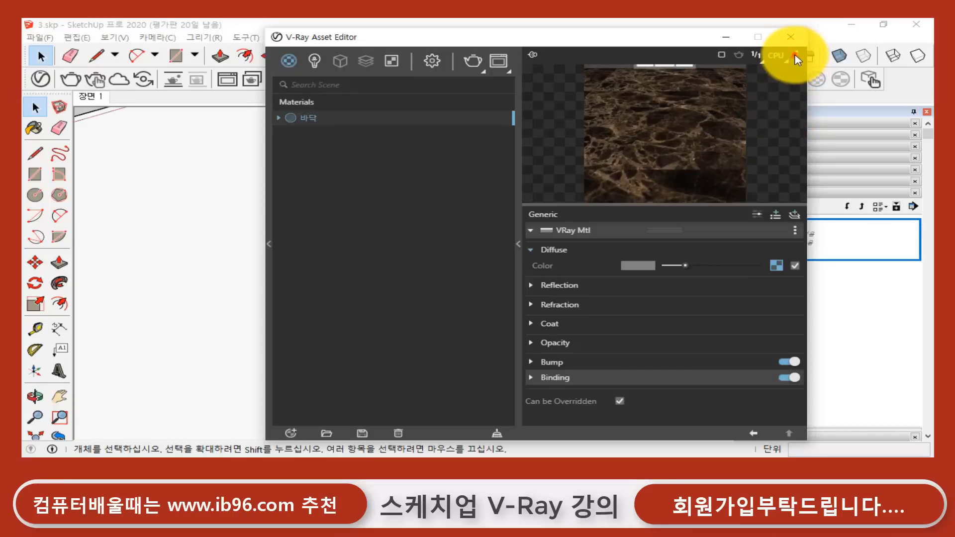
{"action": "left_click", "coordinate": [797, 56]}
{"action": "left_click", "coordinate": [770, 119]}
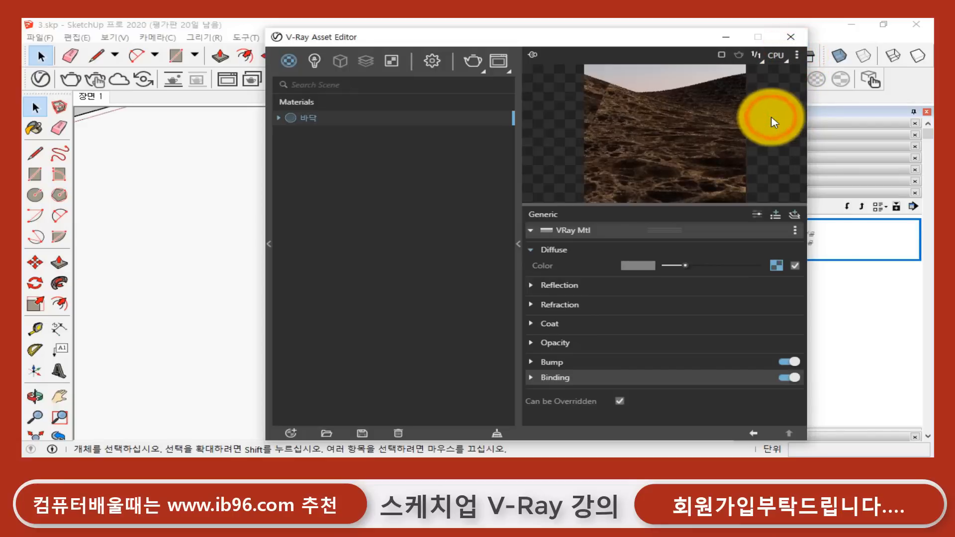
{"action": "left_click", "coordinate": [800, 56]}
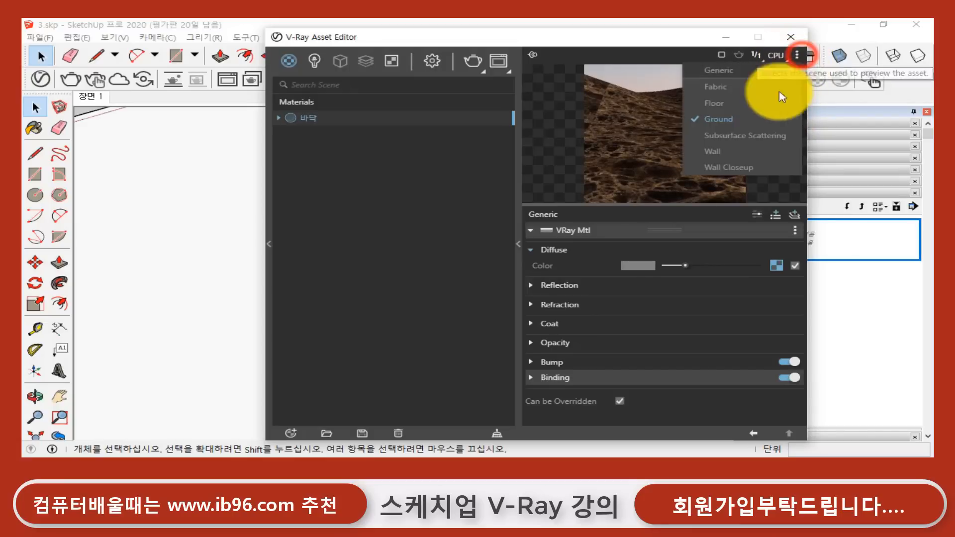
{"action": "left_click", "coordinate": [755, 138]}
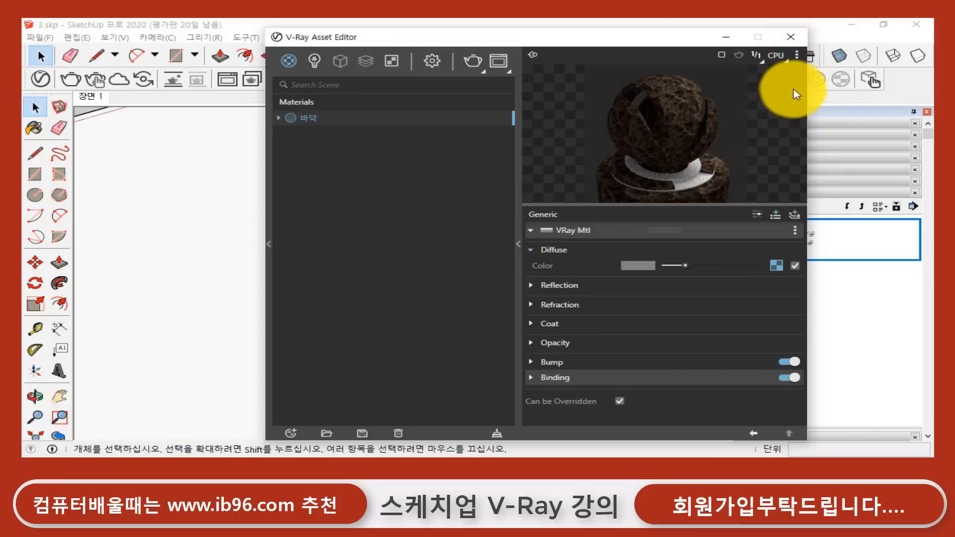
{"action": "left_click", "coordinate": [798, 56]}
{"action": "left_click", "coordinate": [755, 154]}
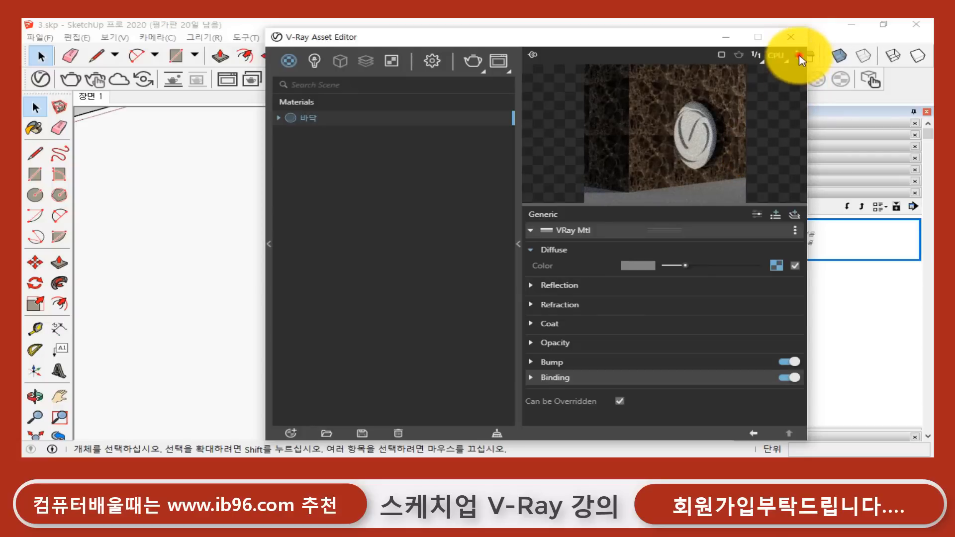
{"action": "left_click", "coordinate": [799, 56]}
{"action": "left_click", "coordinate": [761, 162]}
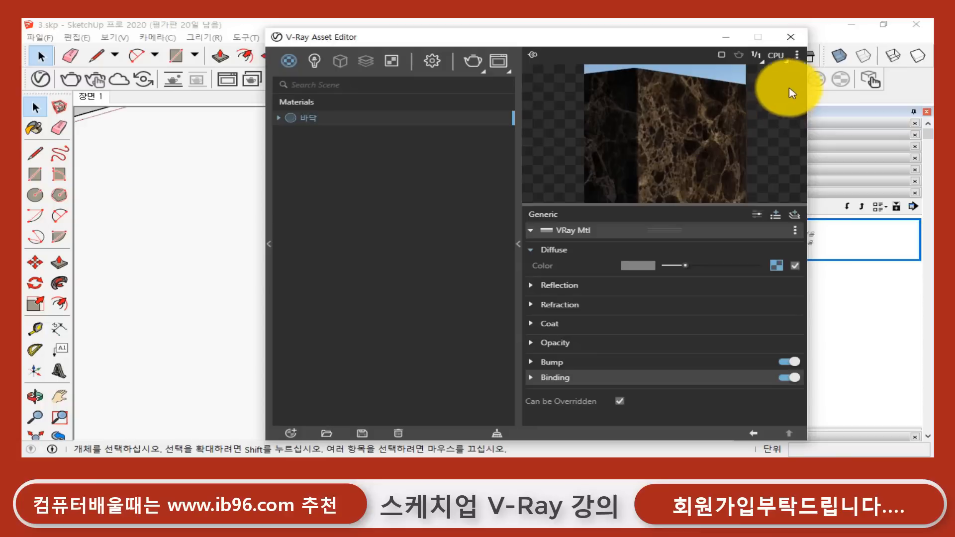
{"action": "left_click", "coordinate": [798, 55]}
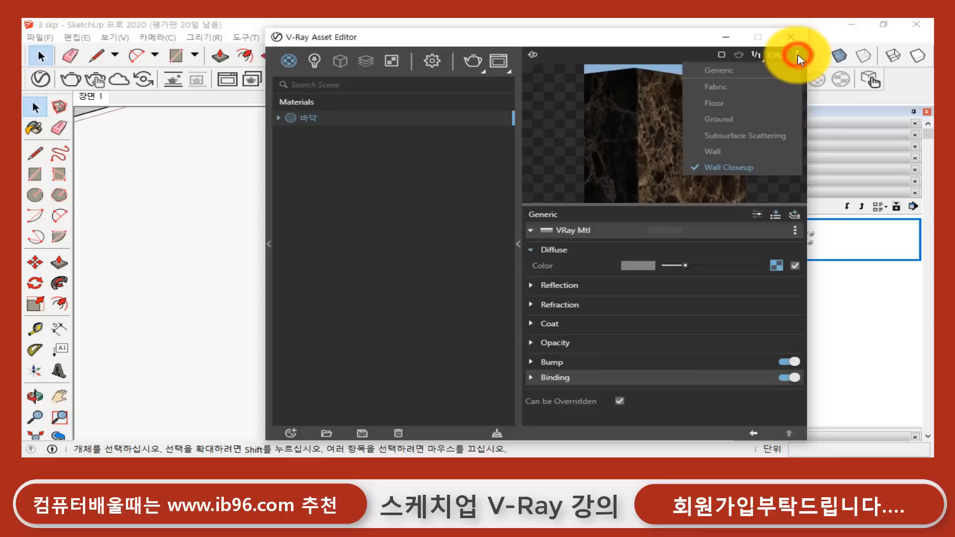
{"action": "left_click", "coordinate": [768, 106]}
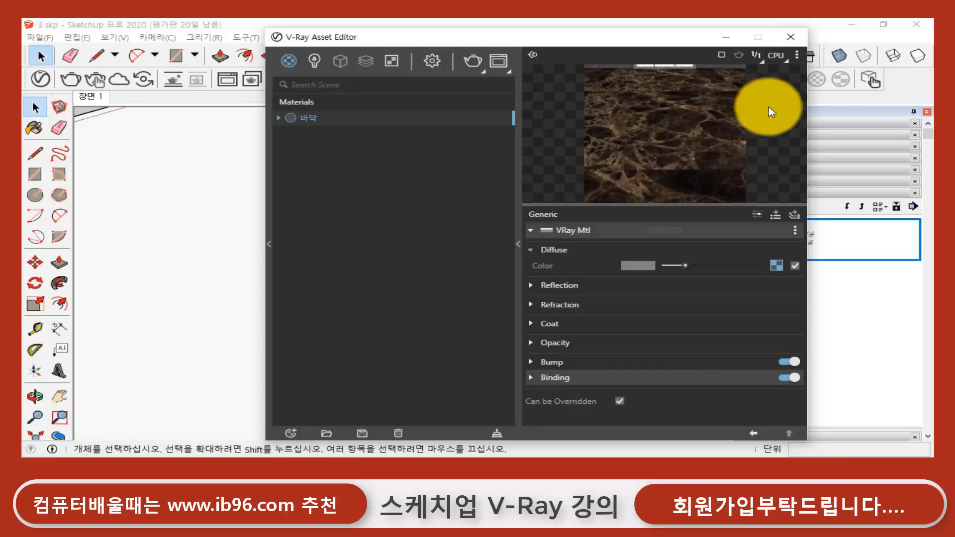
{"action": "left_click", "coordinate": [797, 56]}
{"action": "left_click", "coordinate": [770, 75]}
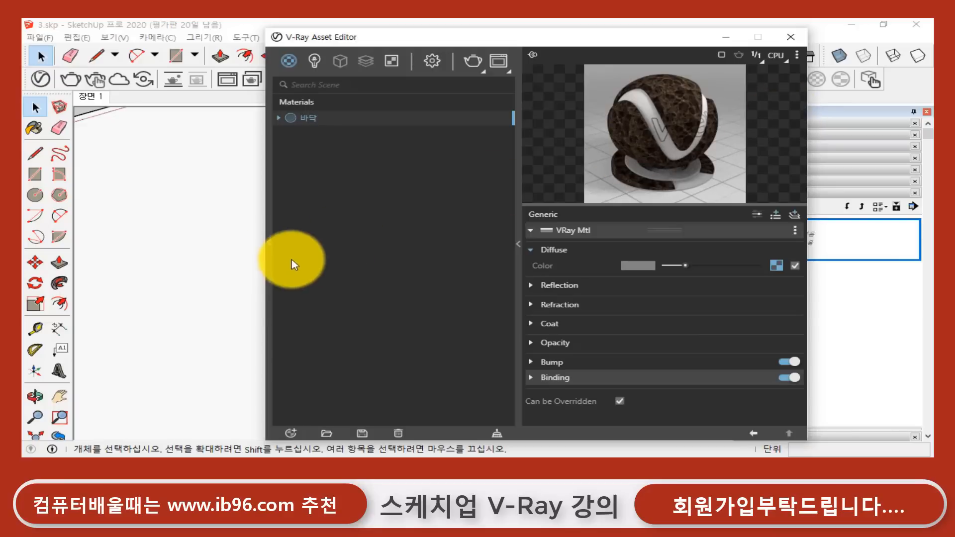
- Select the floor face in the model, apply the 바닥 material to it, and close the asset editor
{"action": "left_click", "coordinate": [182, 227]}
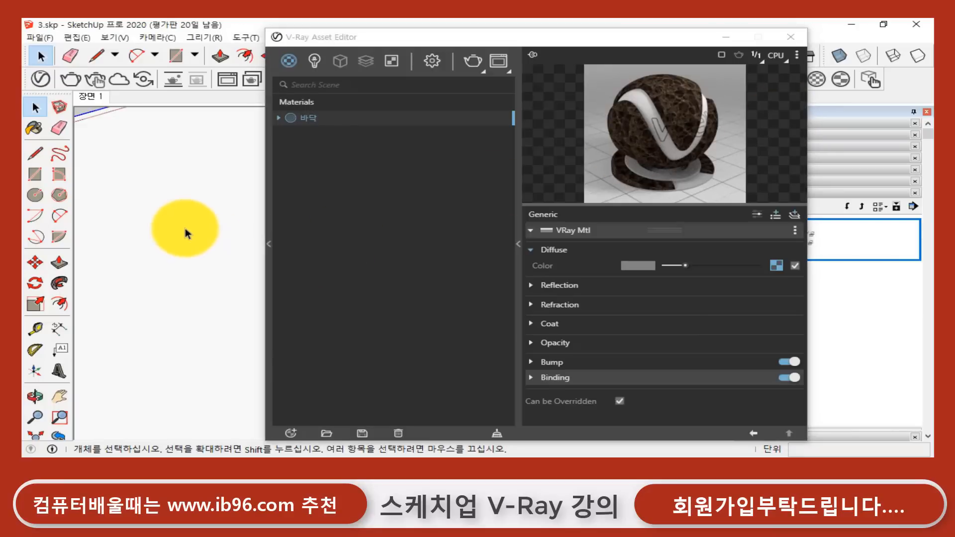
{"action": "left_click", "coordinate": [184, 226]}
{"action": "left_click", "coordinate": [184, 221]}
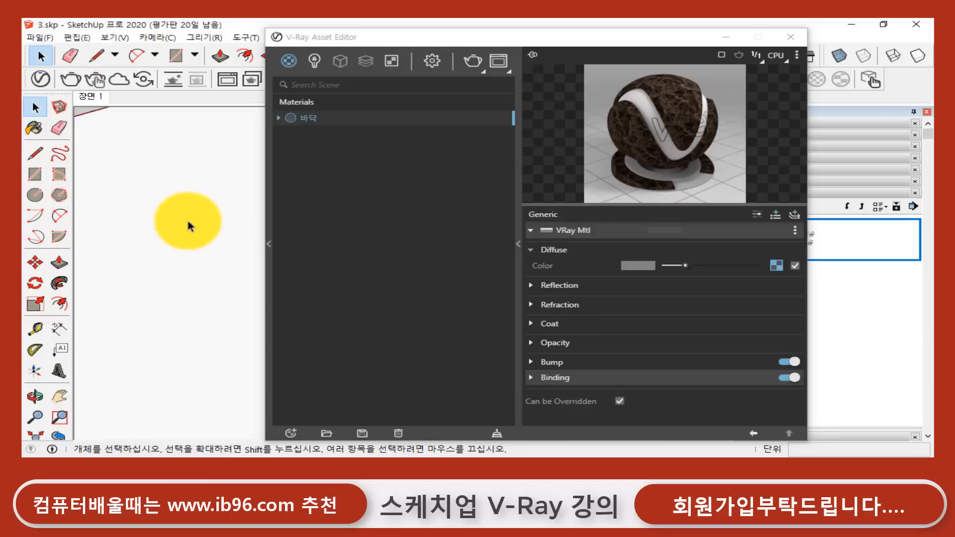
{"action": "left_click", "coordinate": [188, 221]}
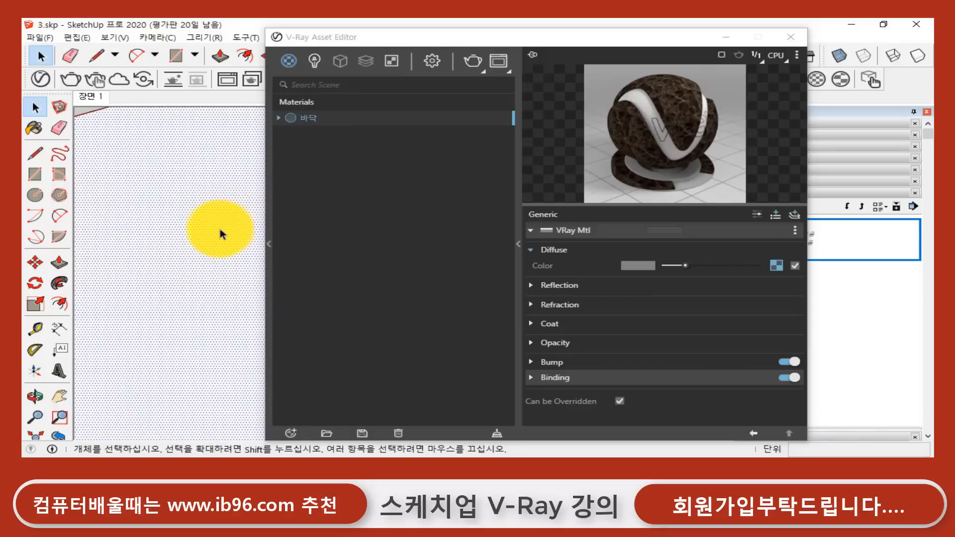
{"action": "right_click", "coordinate": [312, 120]}
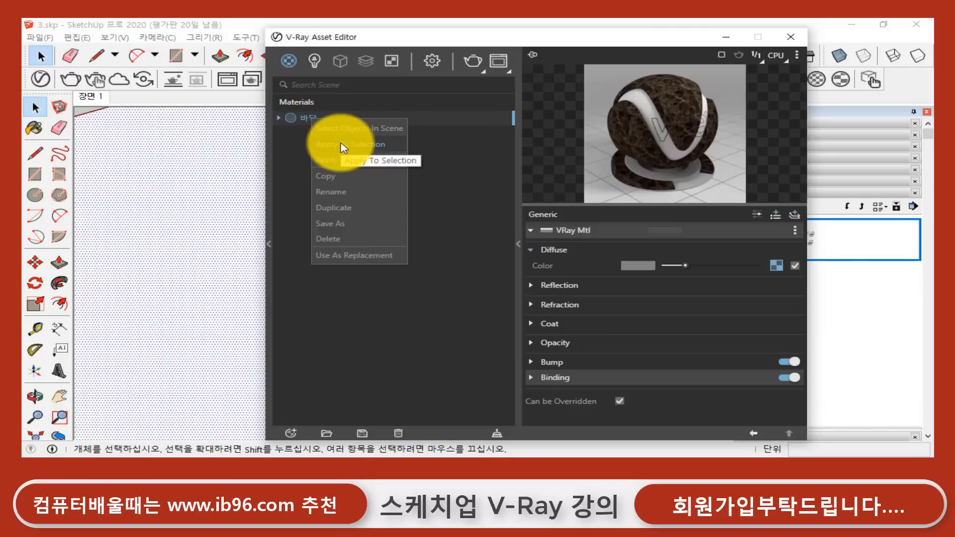
{"action": "left_click", "coordinate": [387, 151]}
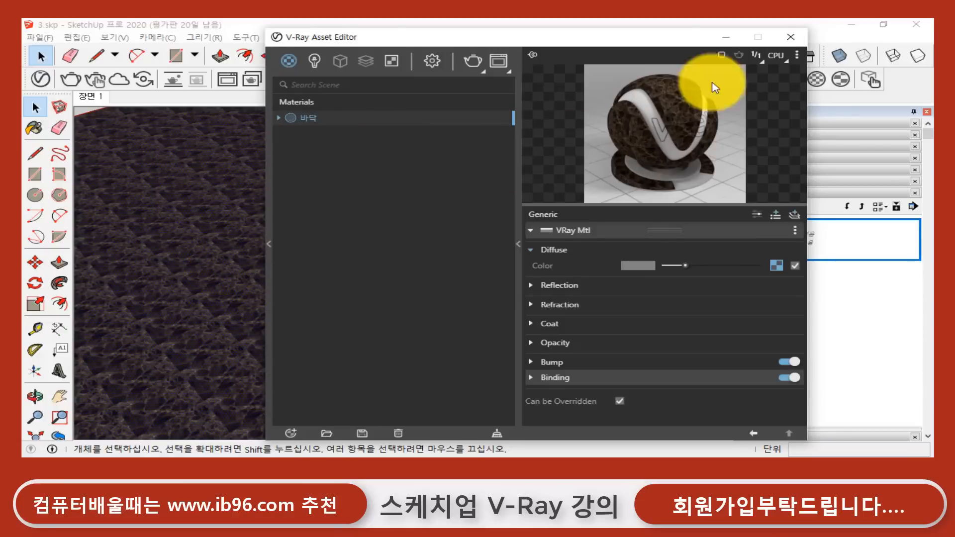
{"action": "left_click", "coordinate": [791, 37]}
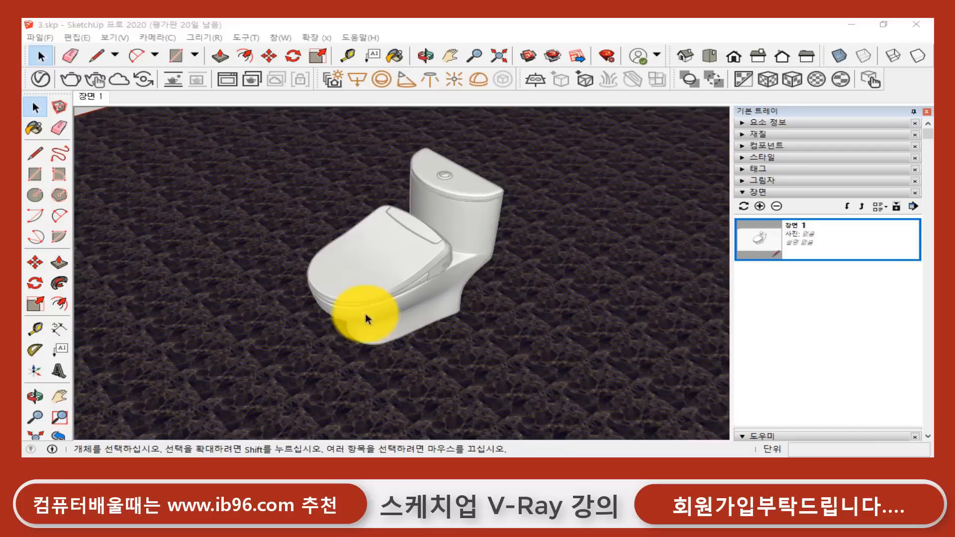
- Open the texture placement settings of the 바닥 material's diffuse bitmap in the V-Ray Asset Editor
{"action": "left_click", "coordinate": [40, 79]}
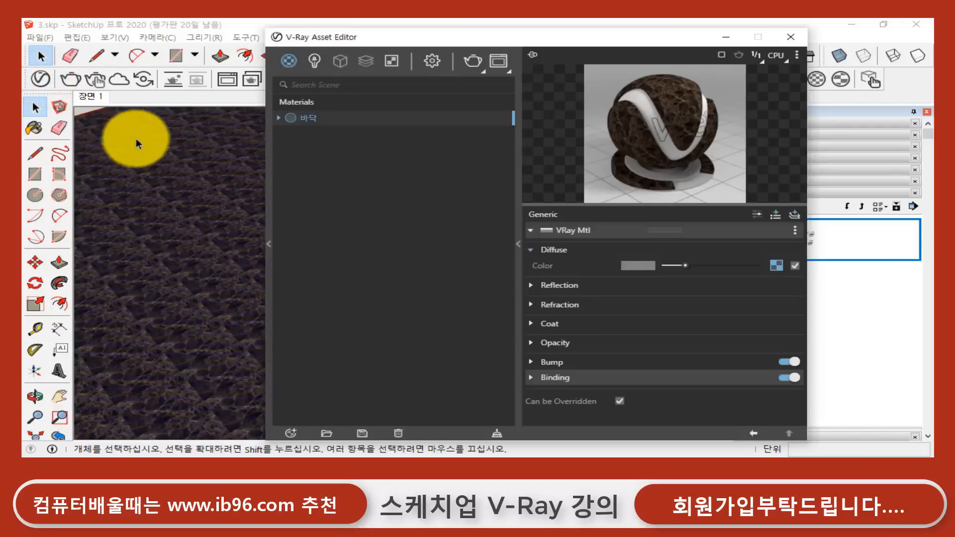
{"action": "left_click", "coordinate": [777, 266]}
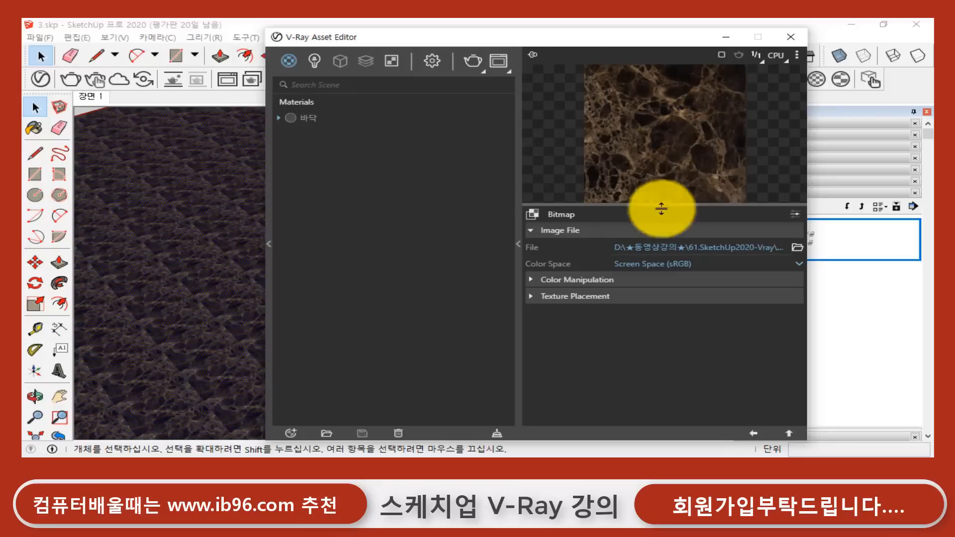
{"action": "left_click", "coordinate": [531, 297]}
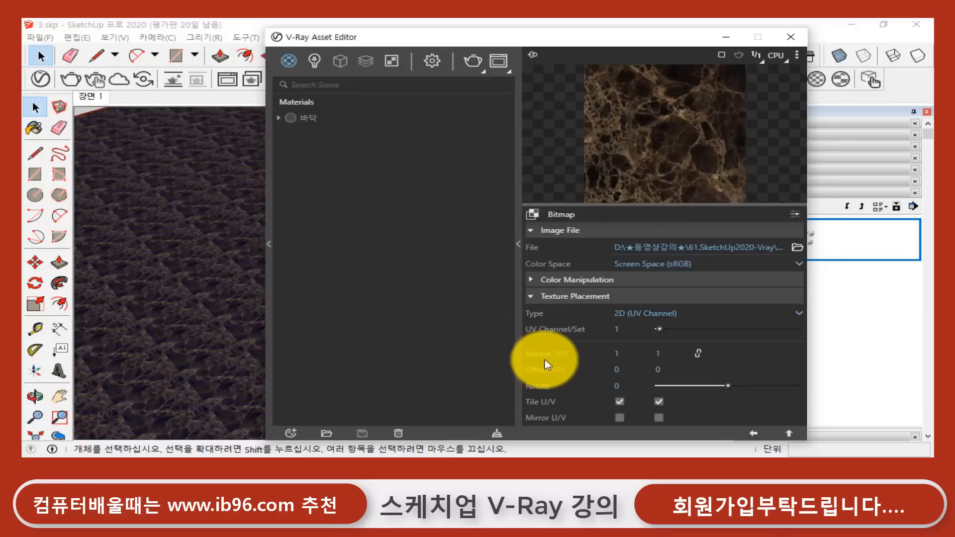
{"action": "mouse_move", "coordinate": [548, 366]}
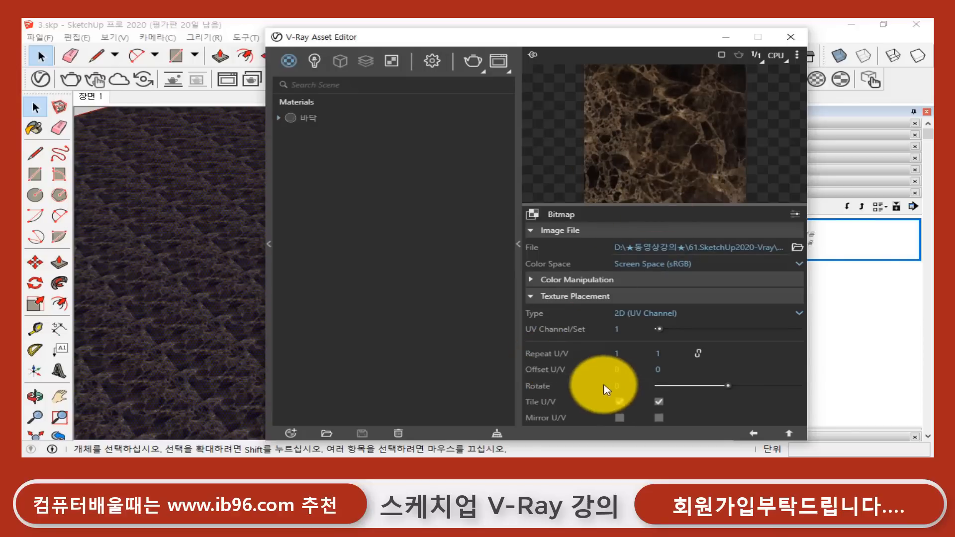
{"action": "mouse_move", "coordinate": [602, 388]}
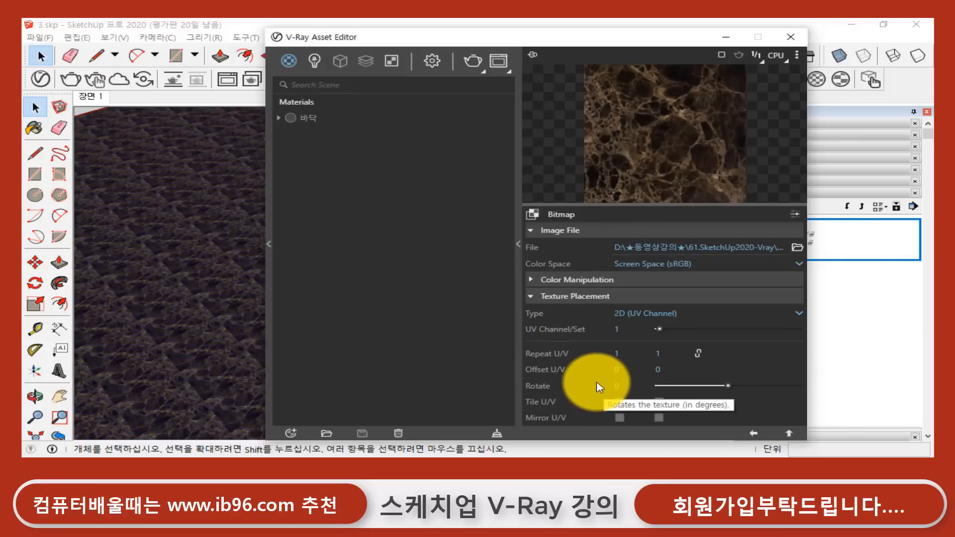
- Set the floor bitmap's texture repeat to 0.5 in both U and V
{"action": "left_click", "coordinate": [617, 355]}
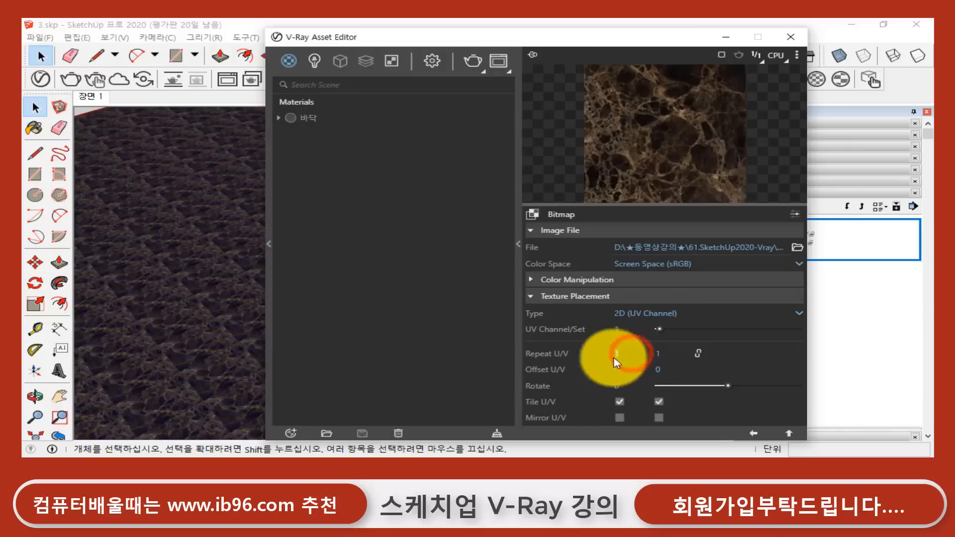
{"action": "left_click", "coordinate": [625, 354]}
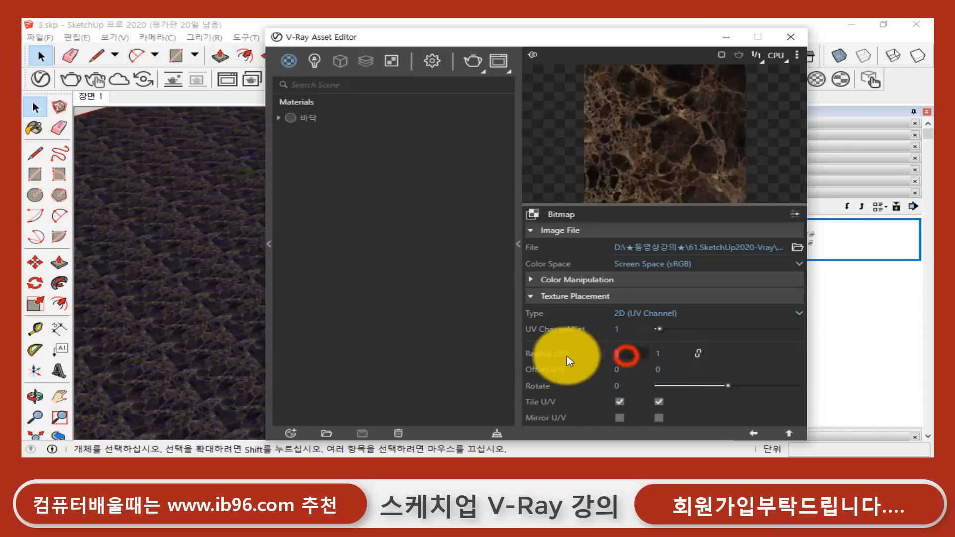
{"action": "mouse_move", "coordinate": [556, 363]}
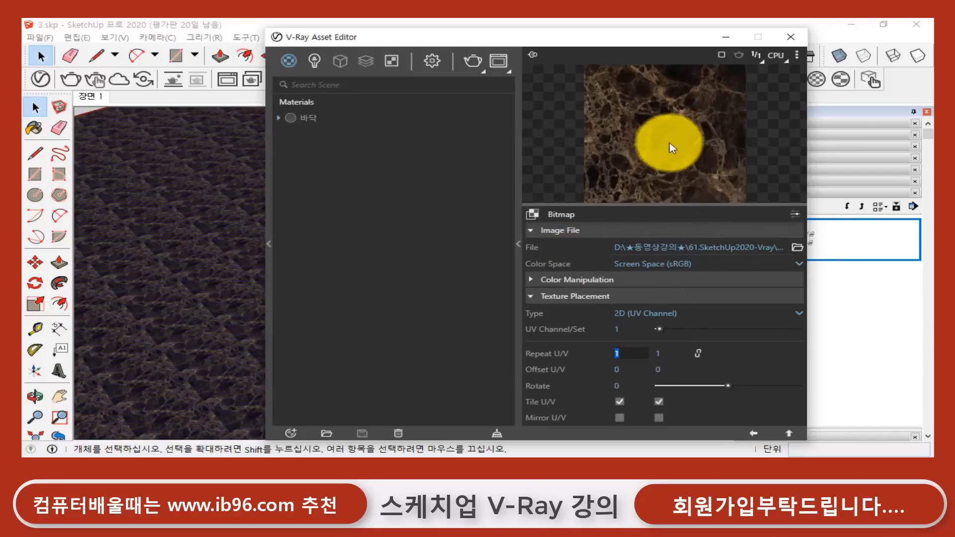
{"action": "left_click", "coordinate": [622, 353]}
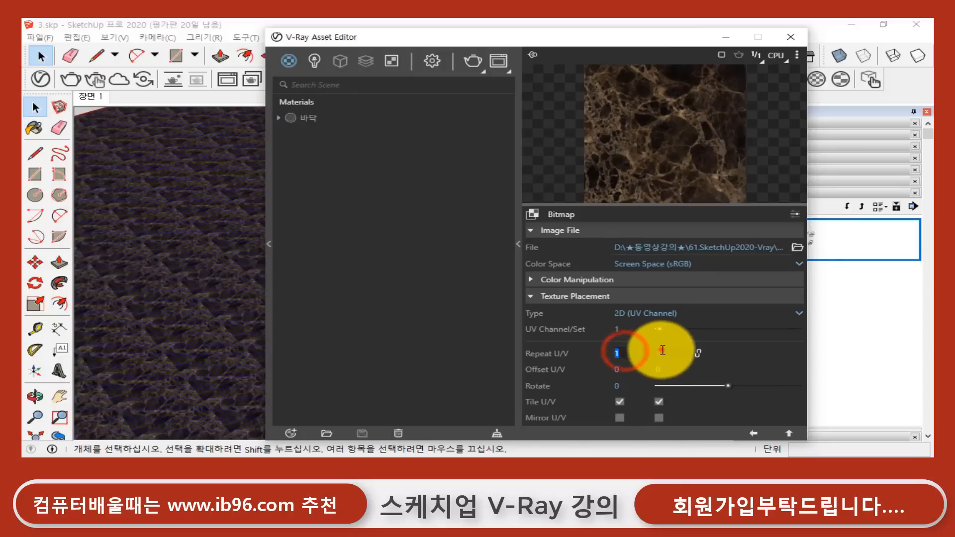
{"action": "left_click", "coordinate": [660, 353]}
{"action": "left_click", "coordinate": [628, 354]}
{"action": "left_click", "coordinate": [670, 354]}
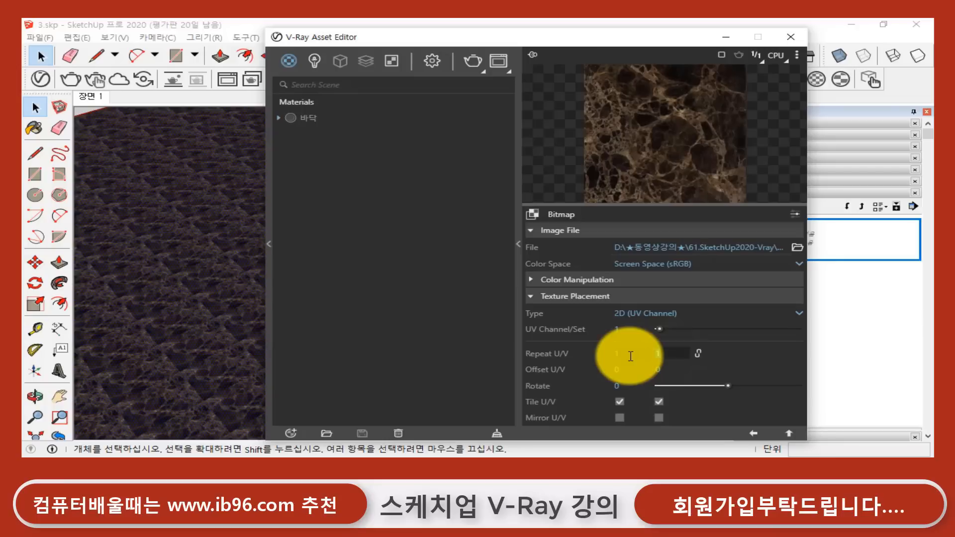
{"action": "left_click", "coordinate": [623, 353]}
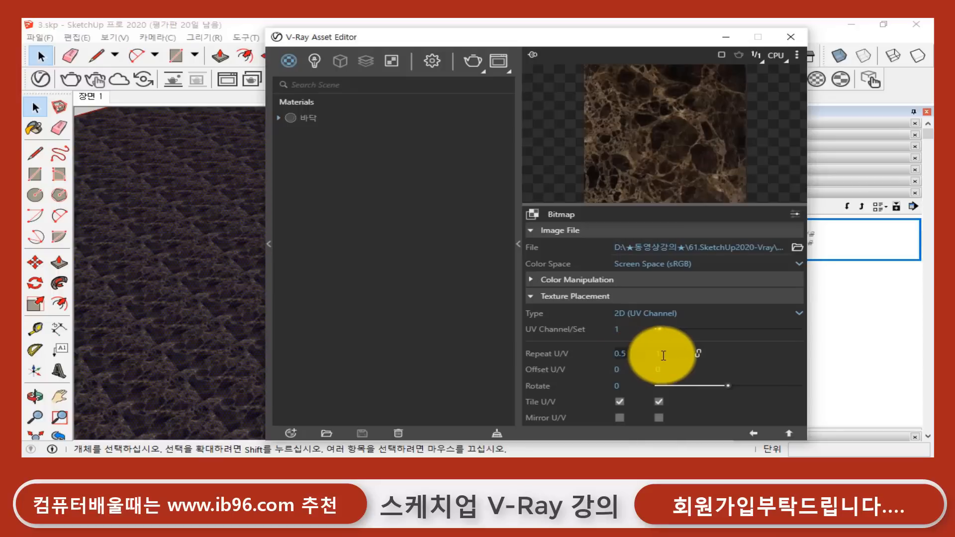
{"action": "left_click", "coordinate": [662, 353]}
{"action": "type", "text": "0.5"}
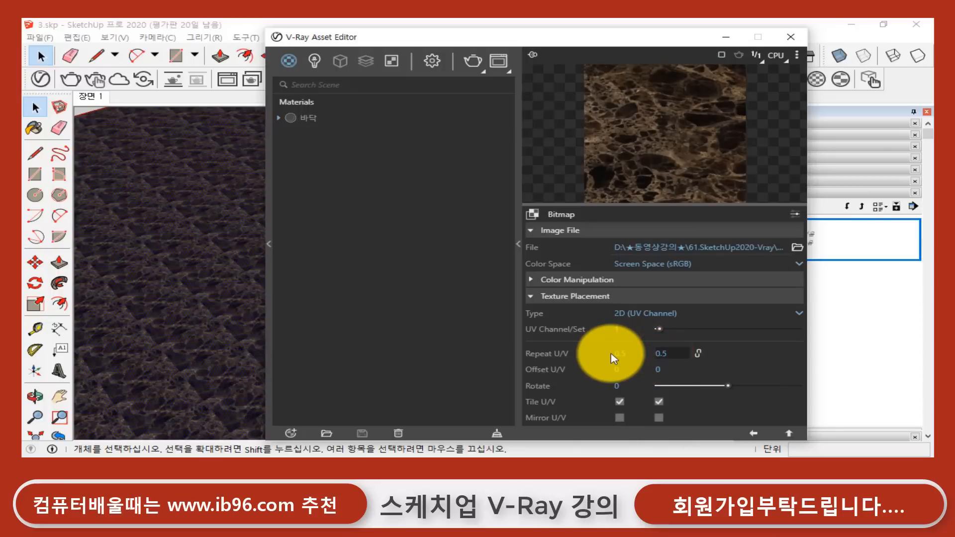
{"action": "key", "text": "Return"}
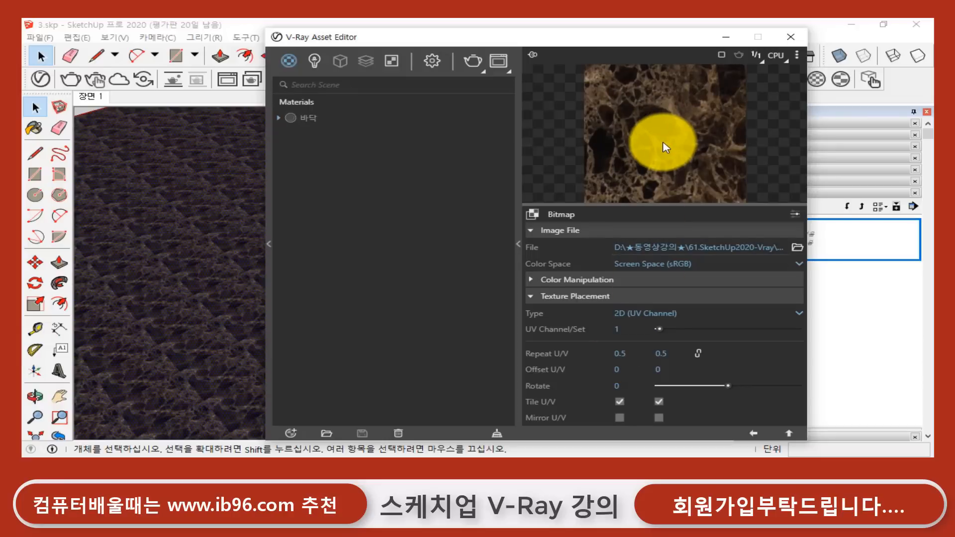
- Render the toilet scene and view the marble floor's texture scale in the V-Ray Frame Buffer
{"action": "left_click", "coordinate": [499, 61]}
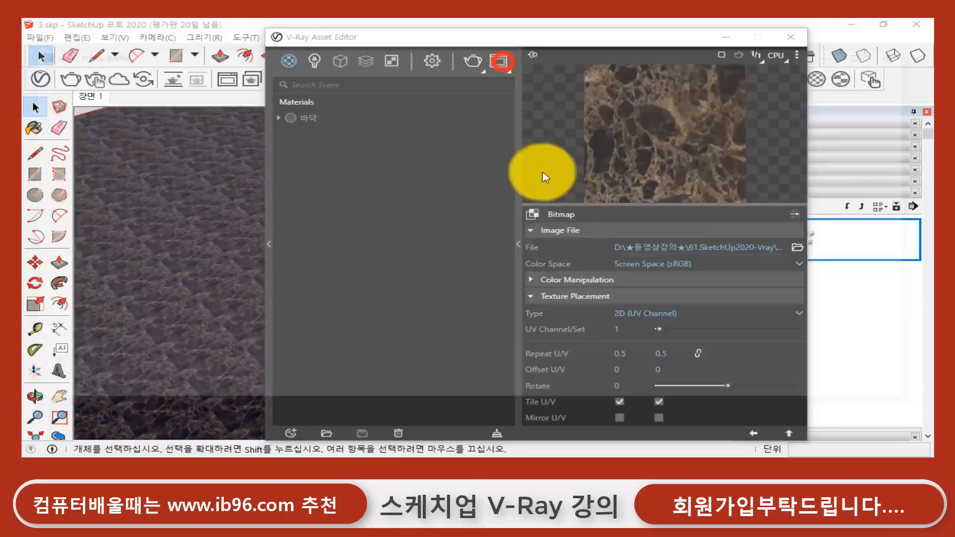
{"action": "mouse_move", "coordinate": [479, 52]}
{"action": "left_mouse_down"}
{"action": "mouse_move", "coordinate": [508, 49]}
{"action": "mouse_move", "coordinate": [696, 156]}
{"action": "left_mouse_up"}
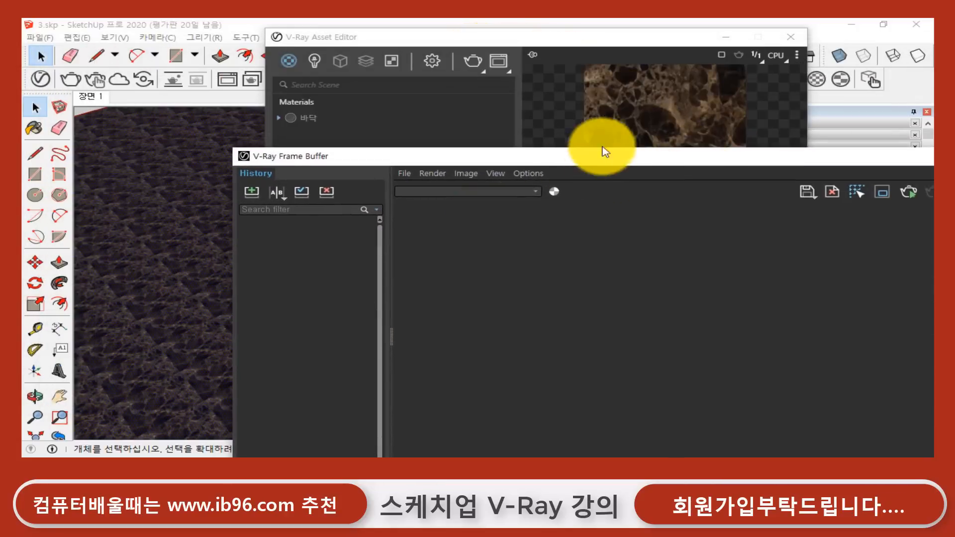
{"action": "left_click_drag", "start_coordinate": [605, 152], "coordinate": [394, 119]}
{"action": "left_click", "coordinate": [750, 122]}
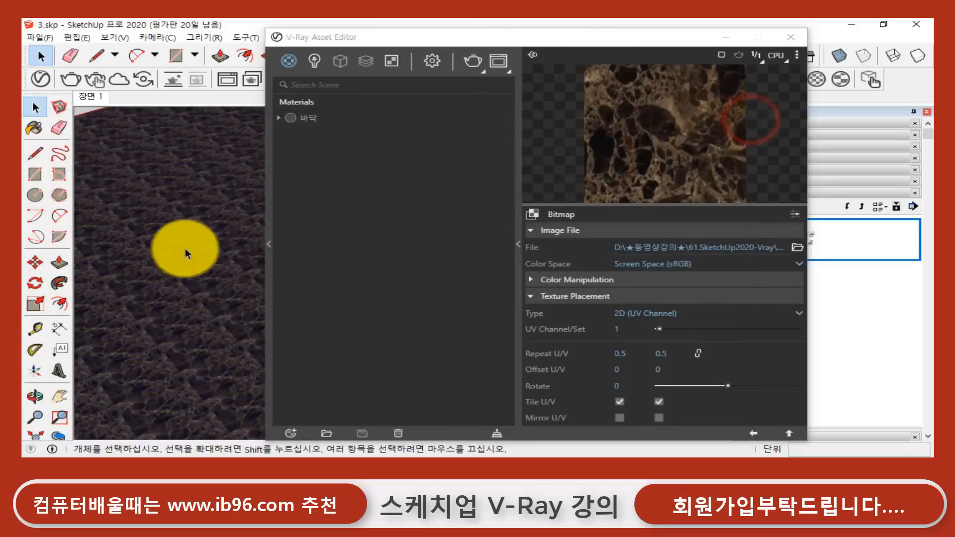
{"action": "mouse_move", "coordinate": [550, 39]}
{"action": "left_mouse_down"}
{"action": "mouse_move", "coordinate": [721, 43]}
{"action": "mouse_move", "coordinate": [508, 41]}
{"action": "mouse_move", "coordinate": [640, 154]}
{"action": "mouse_move", "coordinate": [631, 39]}
{"action": "mouse_move", "coordinate": [503, 42]}
{"action": "left_mouse_up"}
{"action": "left_click", "coordinate": [425, 57]}
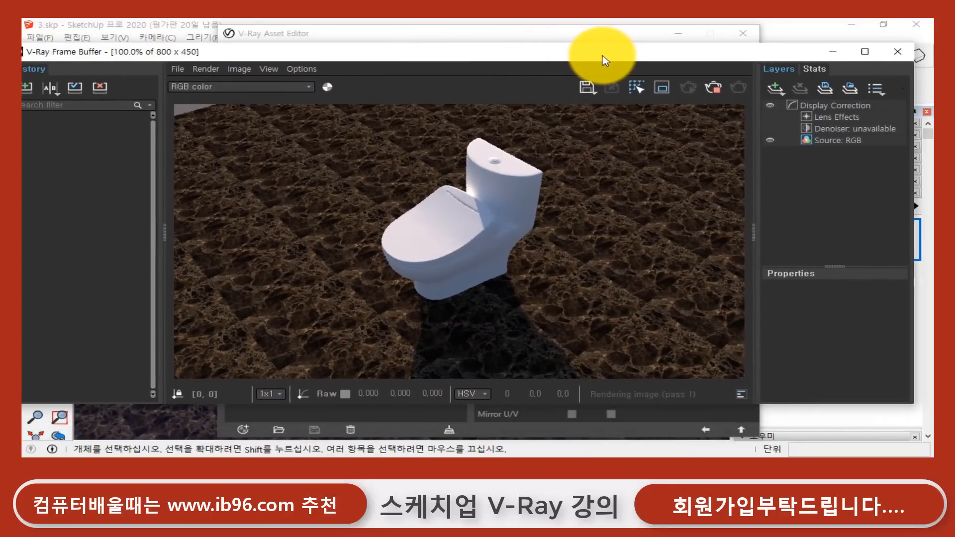
{"action": "left_click_drag", "start_coordinate": [608, 58], "coordinate": [612, 49]}
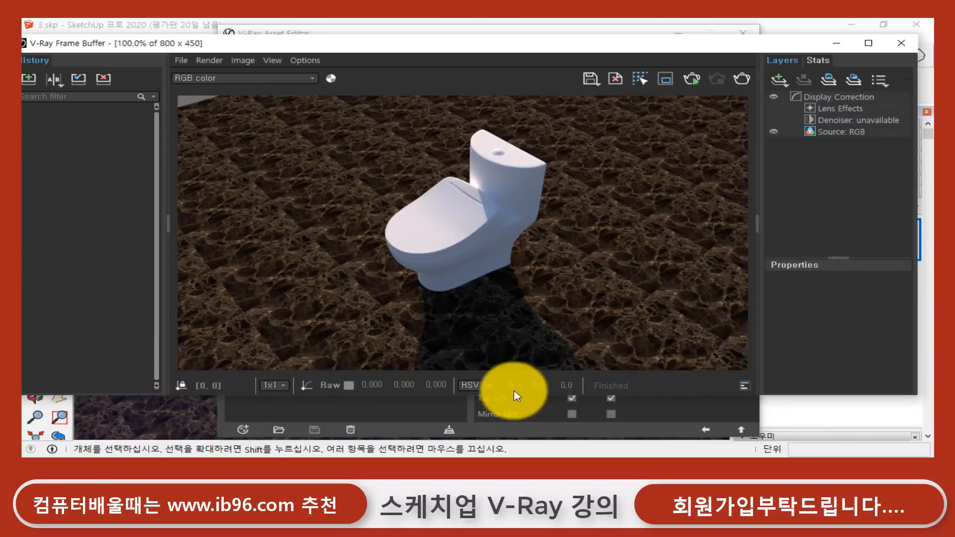
- Set the floor bitmap's texture repeat to 0.2 in both U and V, and render the scene again
{"action": "left_click", "coordinate": [654, 416]}
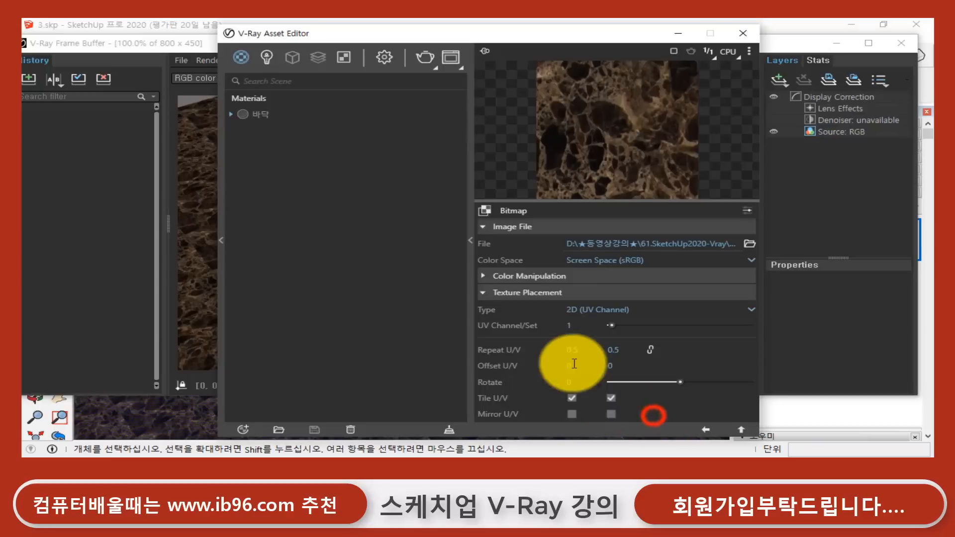
{"action": "left_click", "coordinate": [585, 350]}
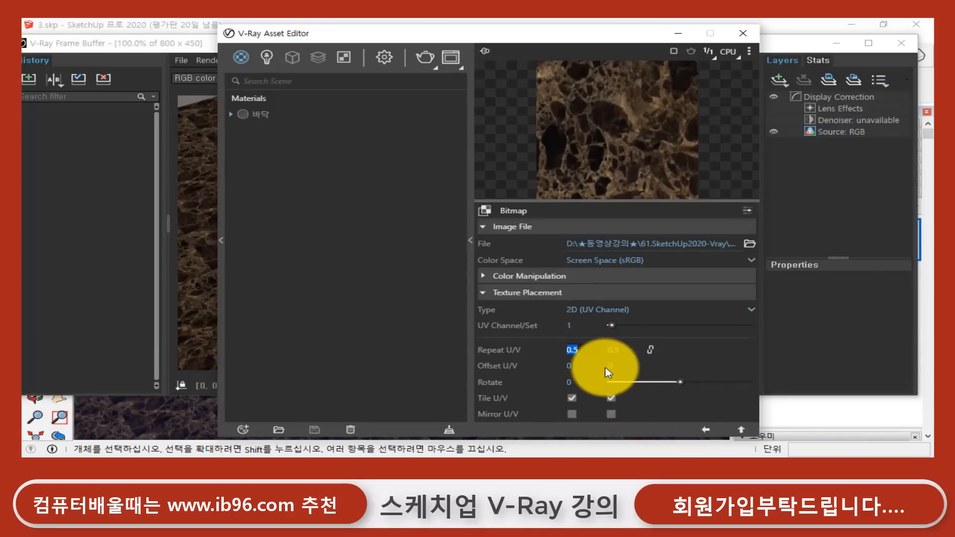
{"action": "type", "text": "0.2"}
{"action": "left_click", "coordinate": [617, 350]}
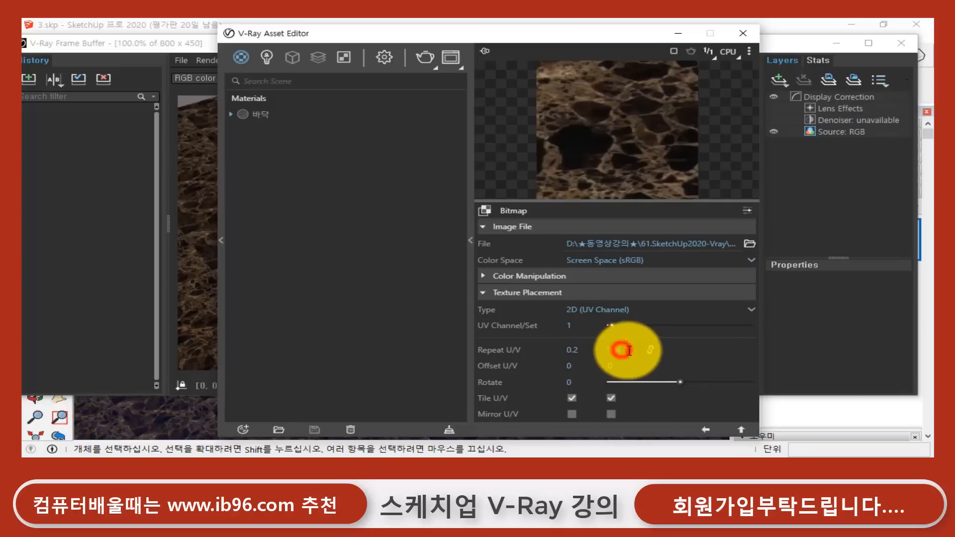
{"action": "type", "text": "0.2"}
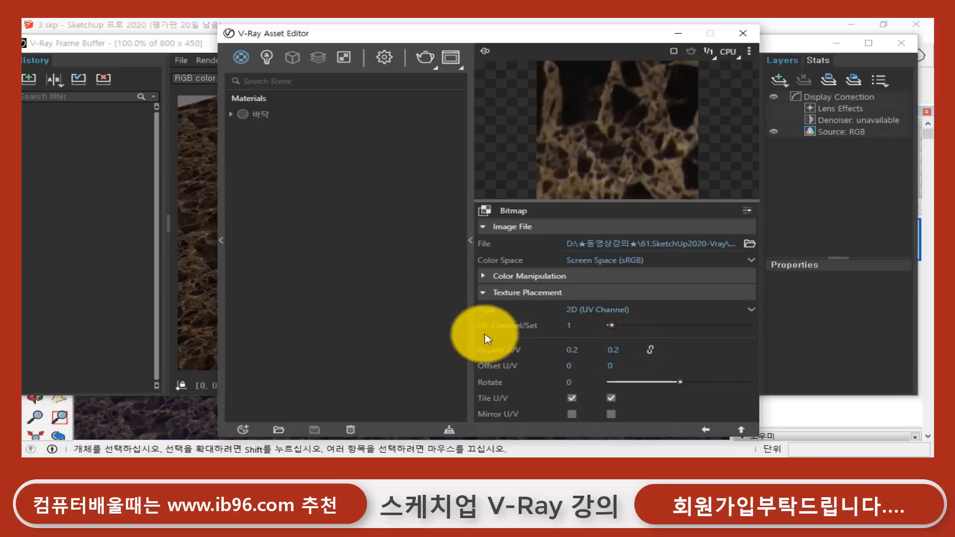
{"action": "left_click", "coordinate": [194, 43]}
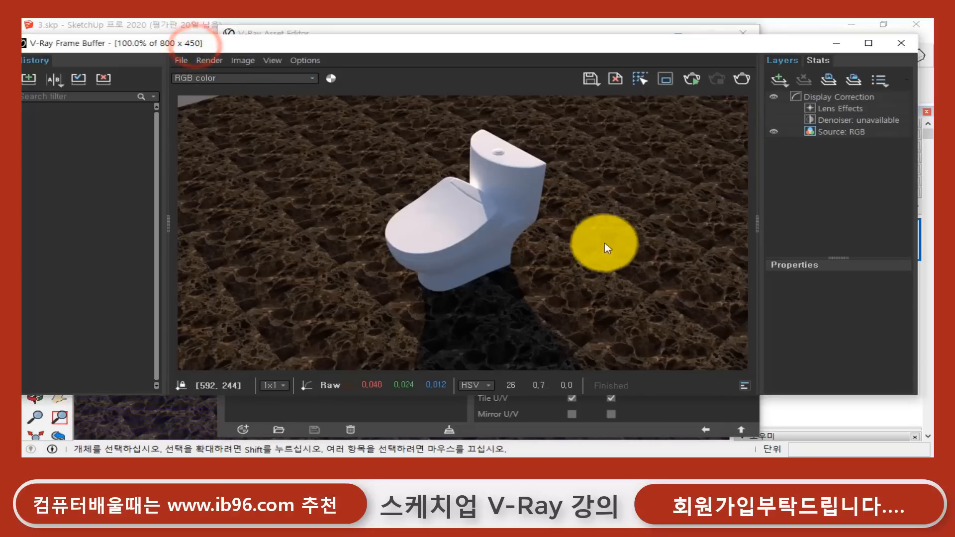
{"action": "left_click_drag", "start_coordinate": [636, 45], "coordinate": [647, 43]}
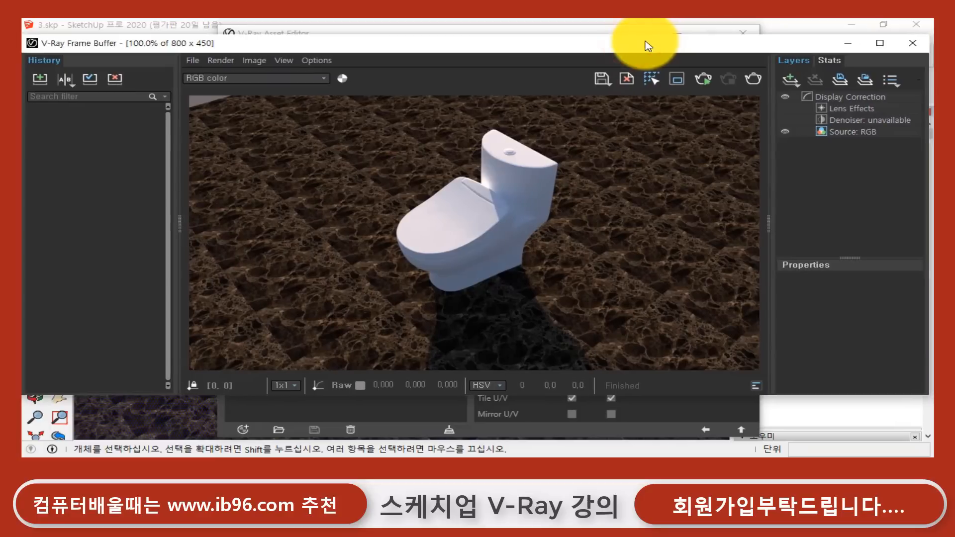
{"action": "left_click", "coordinate": [754, 78]}
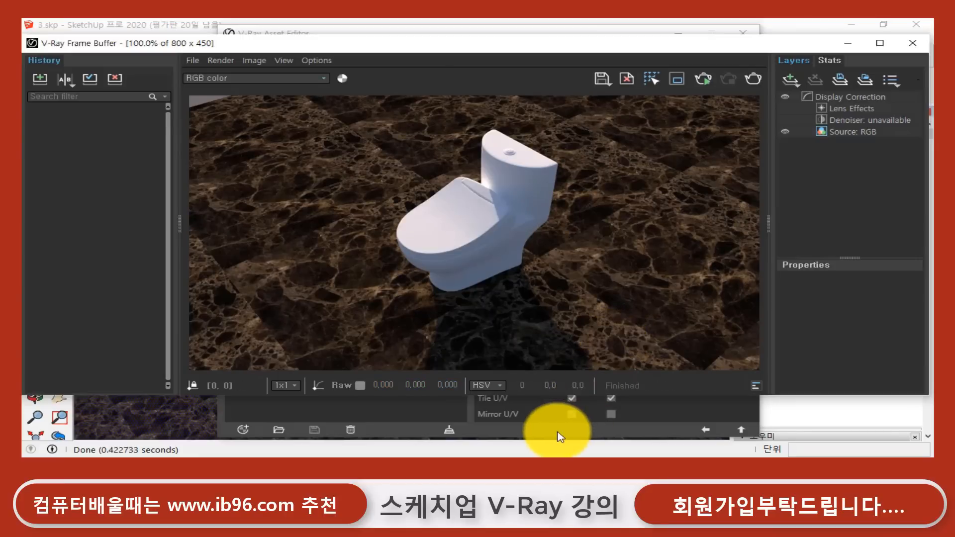
- Set the floor bitmap's V repeat to 0.1 and rerender the scene
{"action": "left_click", "coordinate": [557, 431]}
{"action": "left_click", "coordinate": [616, 351]}
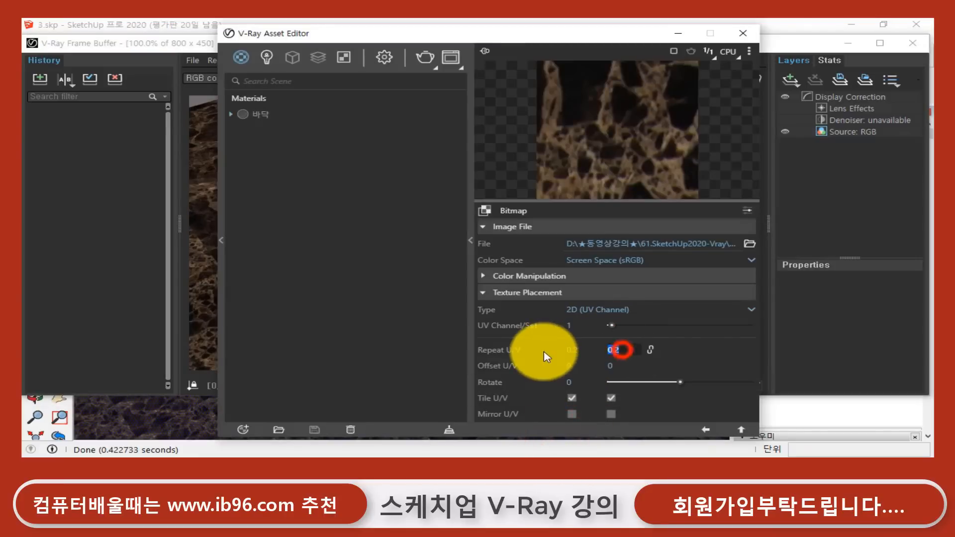
{"action": "type", "text": "0."}
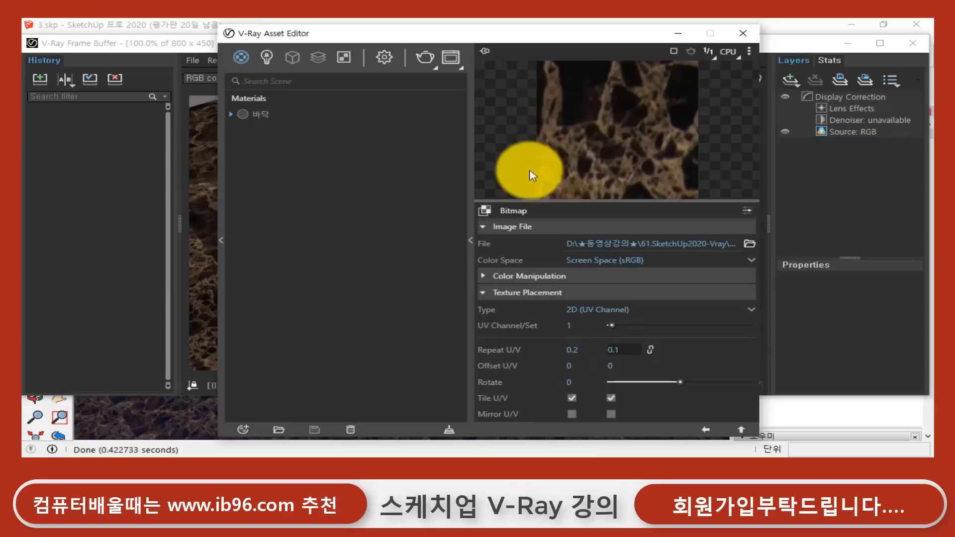
{"action": "left_click", "coordinate": [183, 42]}
{"action": "left_click", "coordinate": [753, 78]}
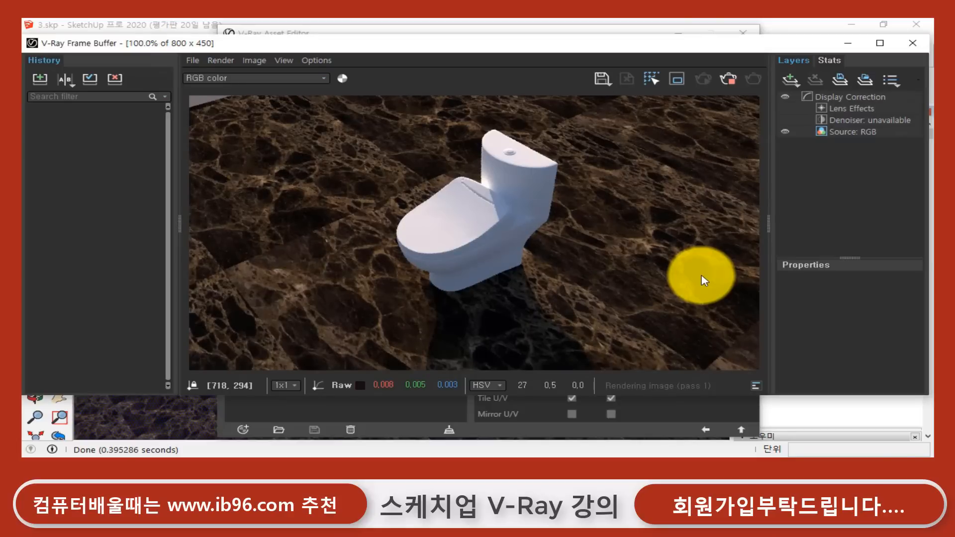
- Set the floor bitmap's V repeat to 0.15 and rerender the scene
{"action": "left_click", "coordinate": [550, 427]}
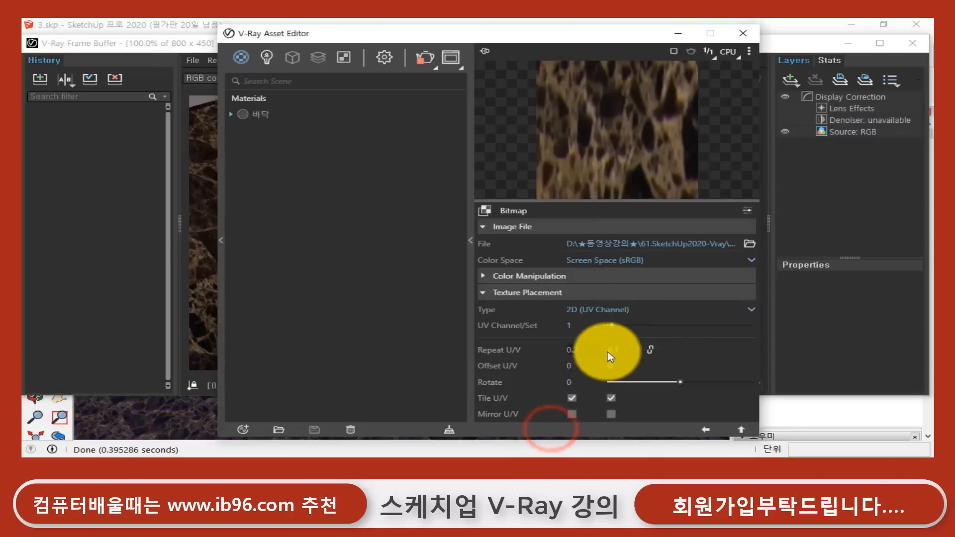
{"action": "left_click_drag", "start_coordinate": [620, 350], "coordinate": [542, 355]}
{"action": "type", "text": "0."}
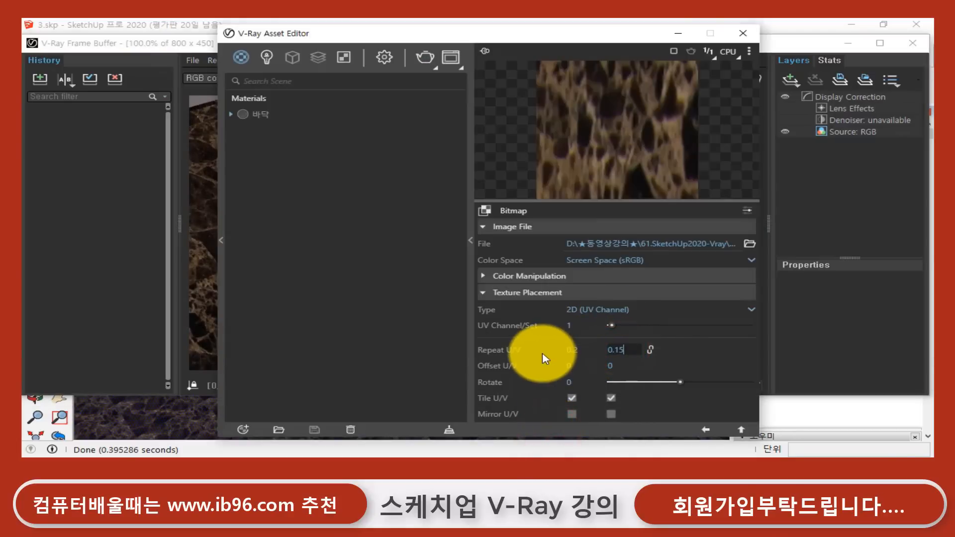
{"action": "key", "text": "Return"}
{"action": "left_click", "coordinate": [196, 42]}
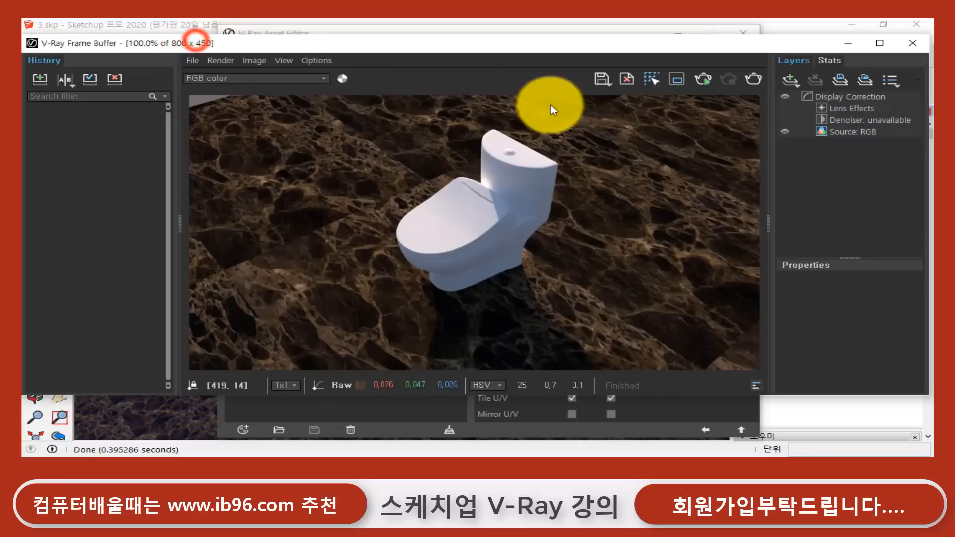
{"action": "left_click", "coordinate": [752, 78]}
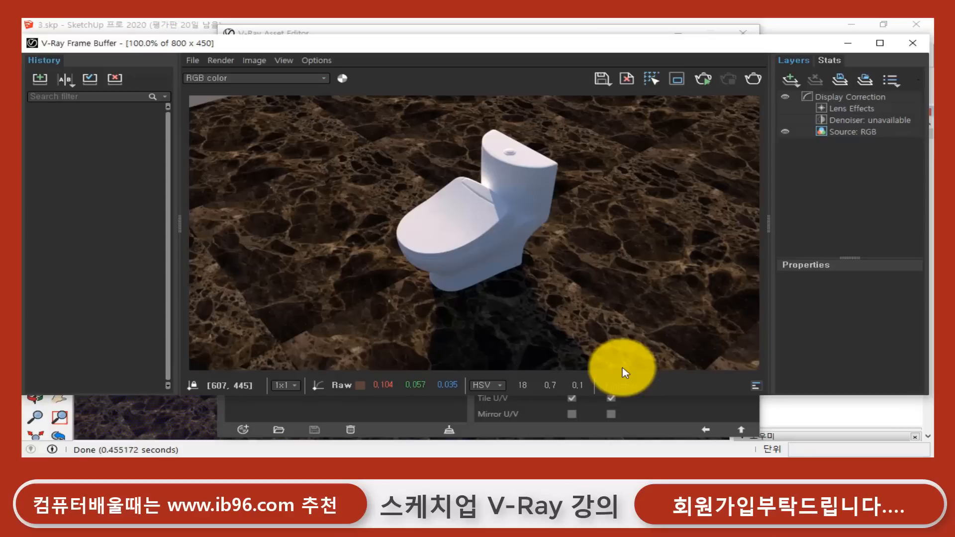
- Return from the bitmap to the 바닥 material's parameters and expand its Reflection settings
{"action": "left_click", "coordinate": [620, 430]}
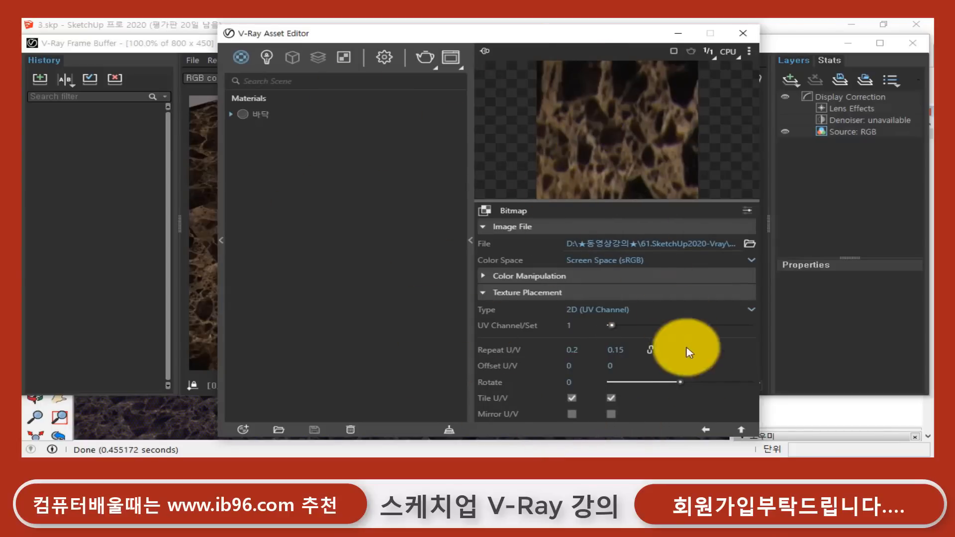
{"action": "left_click", "coordinate": [706, 430]}
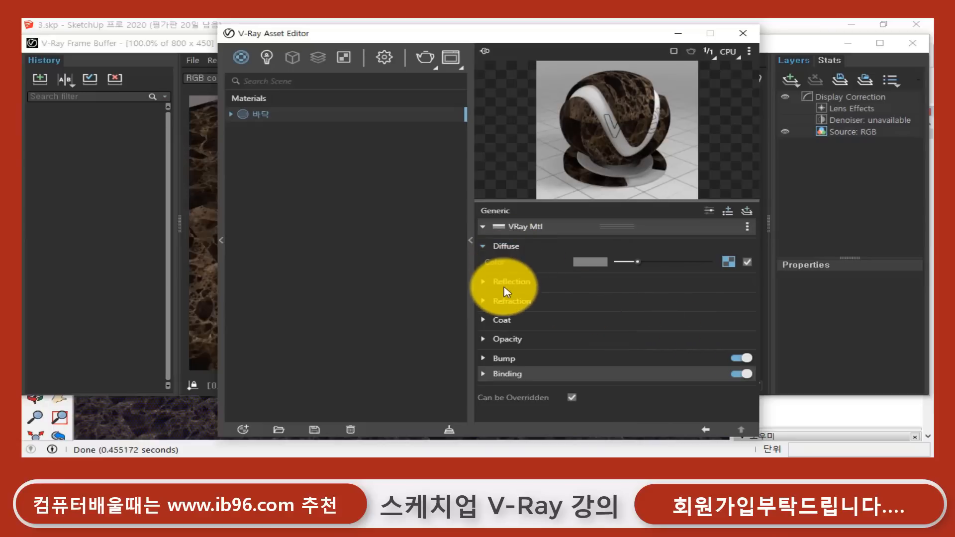
{"action": "left_click", "coordinate": [483, 283]}
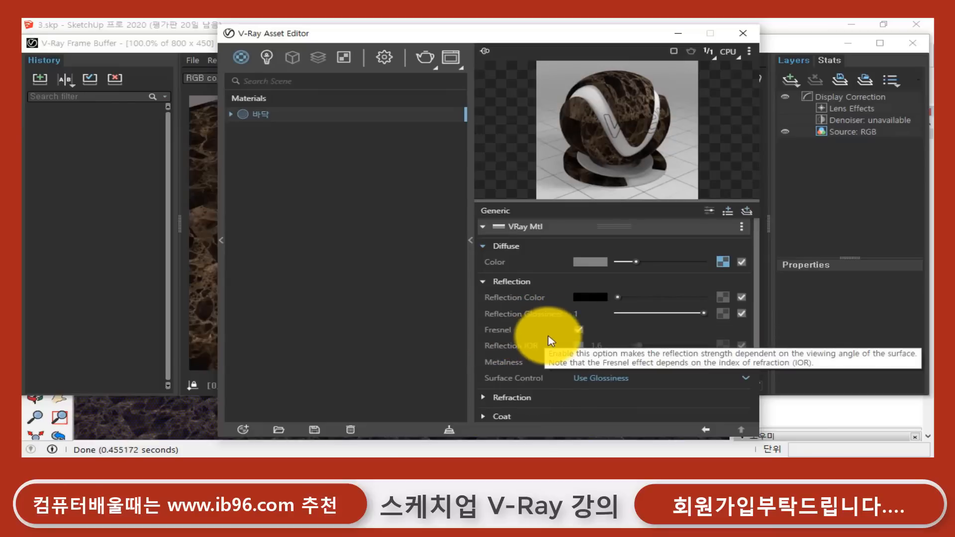
- Turn off Fresnel for the 바닥 material and raise its reflection color from black to a medium grey
{"action": "left_click", "coordinate": [578, 331]}
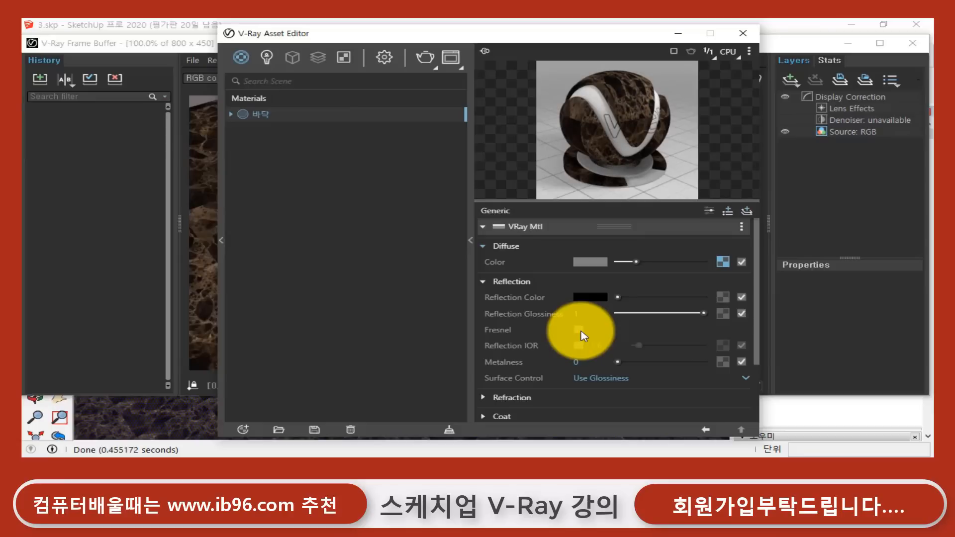
{"action": "left_click", "coordinate": [593, 298]}
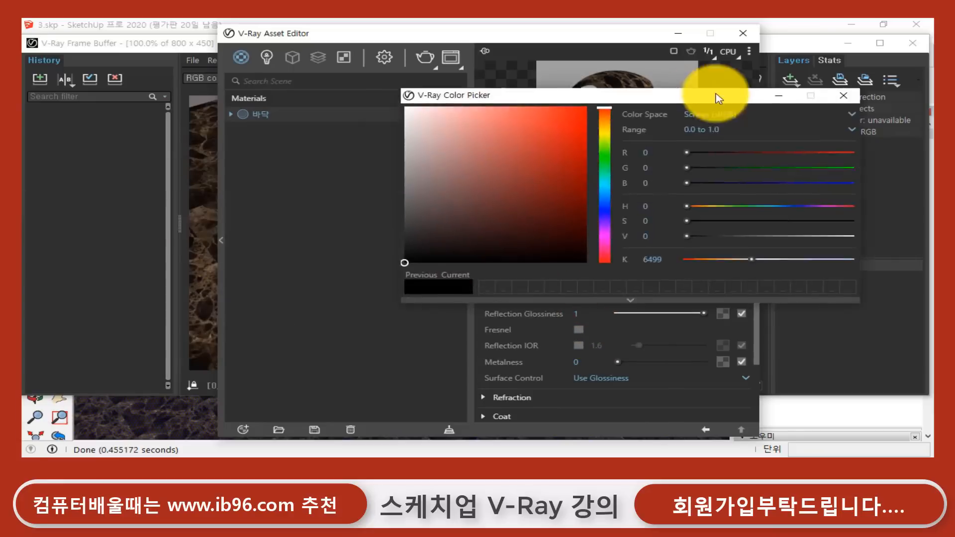
{"action": "left_click_drag", "start_coordinate": [715, 96], "coordinate": [582, 128]}
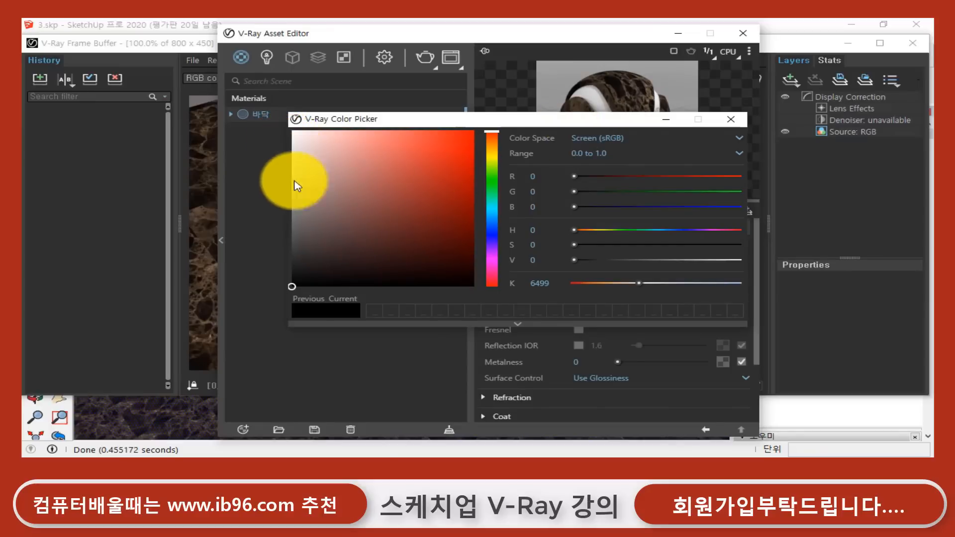
{"action": "left_click", "coordinate": [731, 120]}
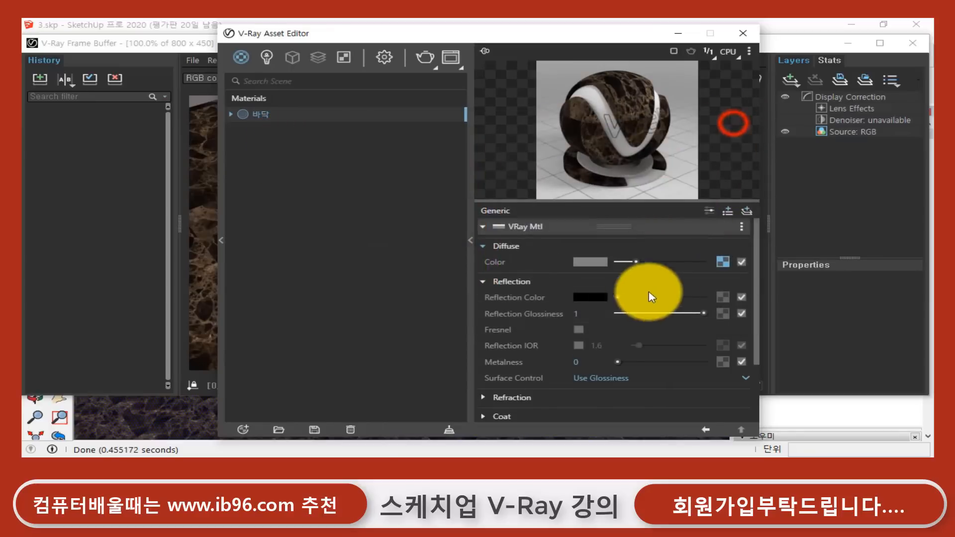
{"action": "left_click_drag", "start_coordinate": [622, 298], "coordinate": [640, 297]}
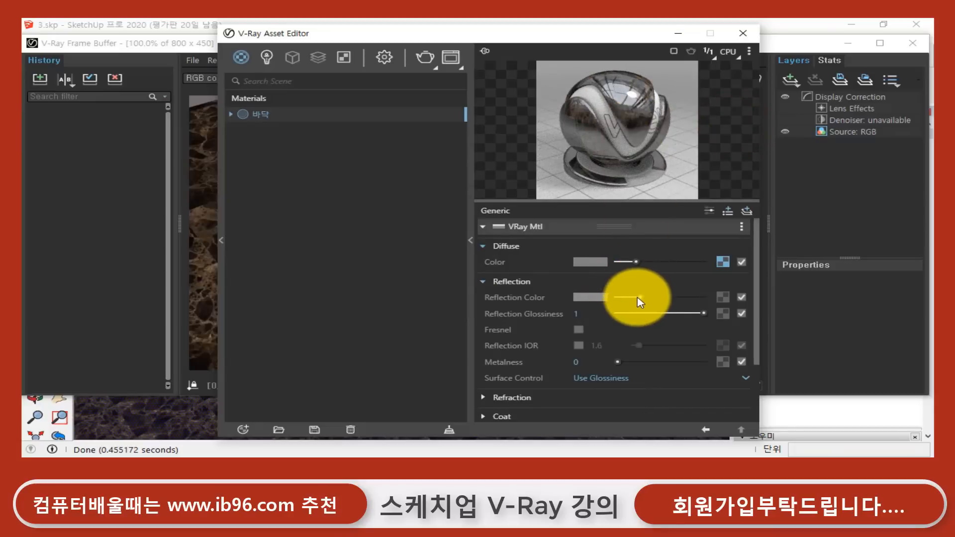
{"action": "mouse_move", "coordinate": [641, 297]}
{"action": "left_mouse_down"}
{"action": "mouse_move", "coordinate": [605, 302]}
{"action": "mouse_move", "coordinate": [714, 301]}
{"action": "mouse_move", "coordinate": [615, 301]}
{"action": "mouse_move", "coordinate": [633, 302]}
{"action": "left_mouse_up"}
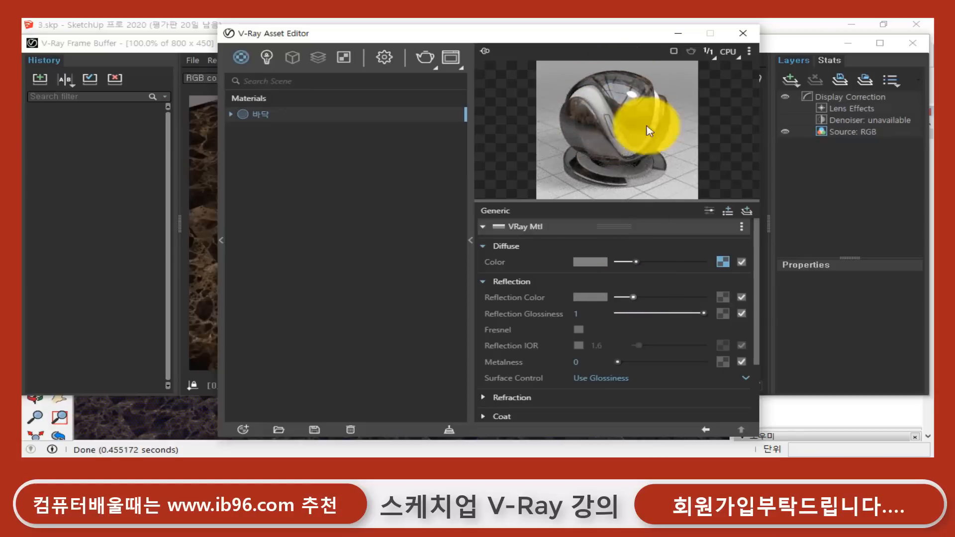
{"action": "left_click", "coordinate": [633, 298]}
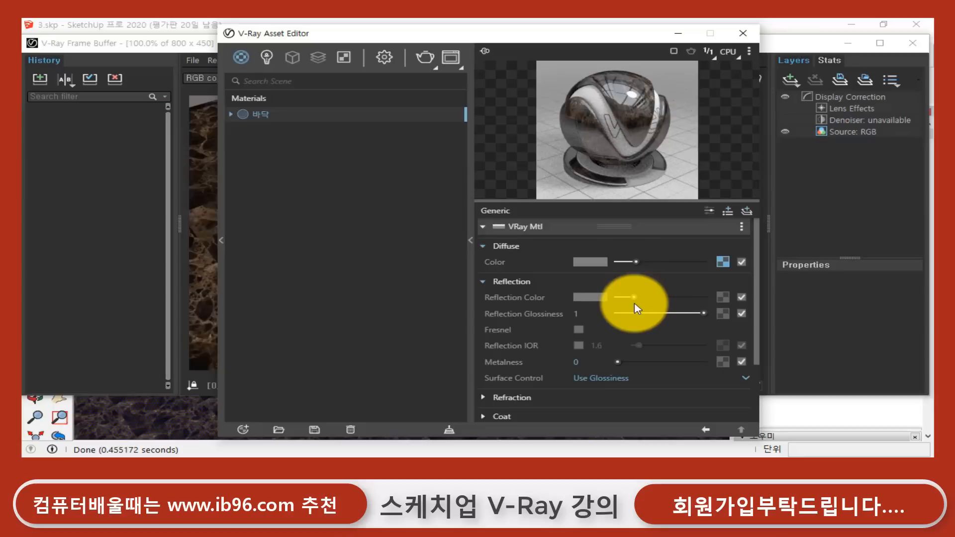
- Save the non-reflective floor render to the frame buffer history and render the scene with the reflective floor
{"action": "left_click", "coordinate": [180, 43]}
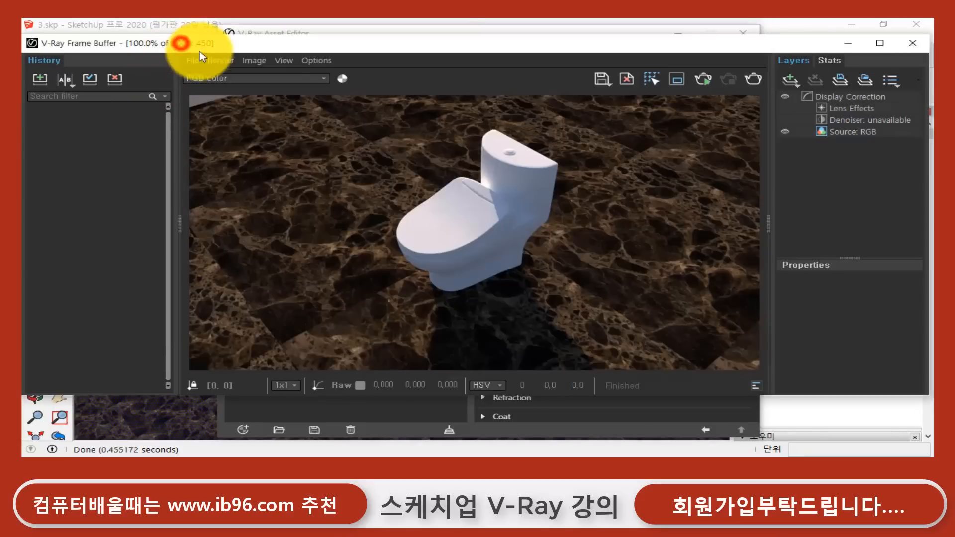
{"action": "left_click", "coordinate": [39, 79]}
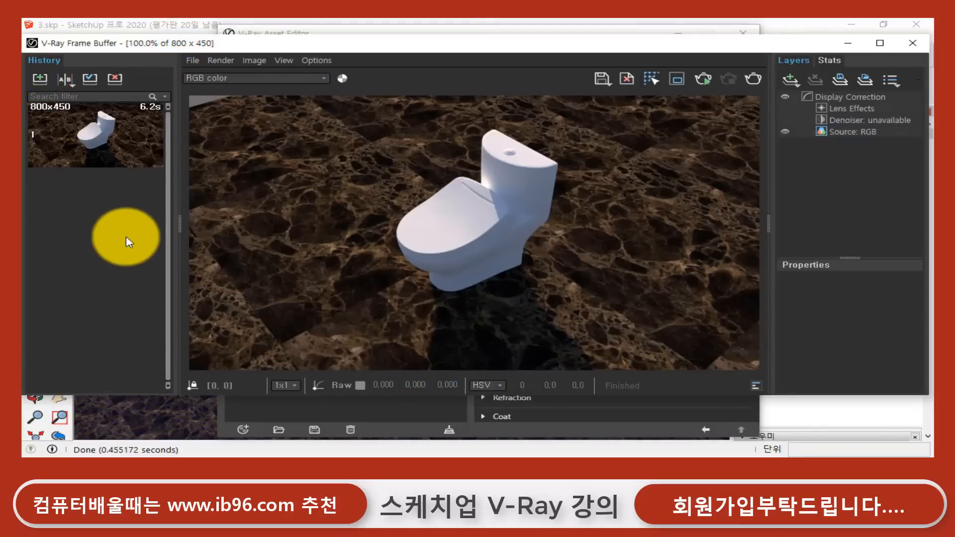
{"action": "left_click", "coordinate": [753, 79]}
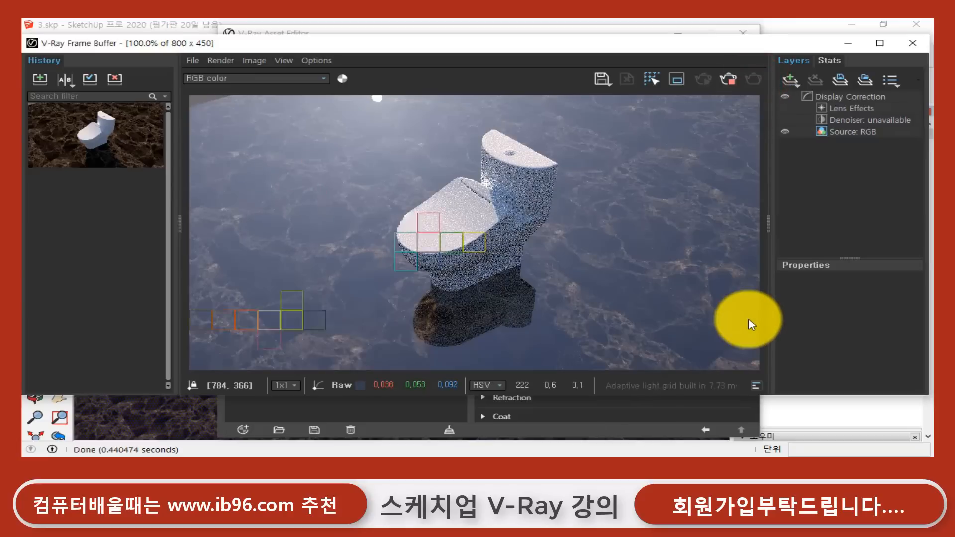
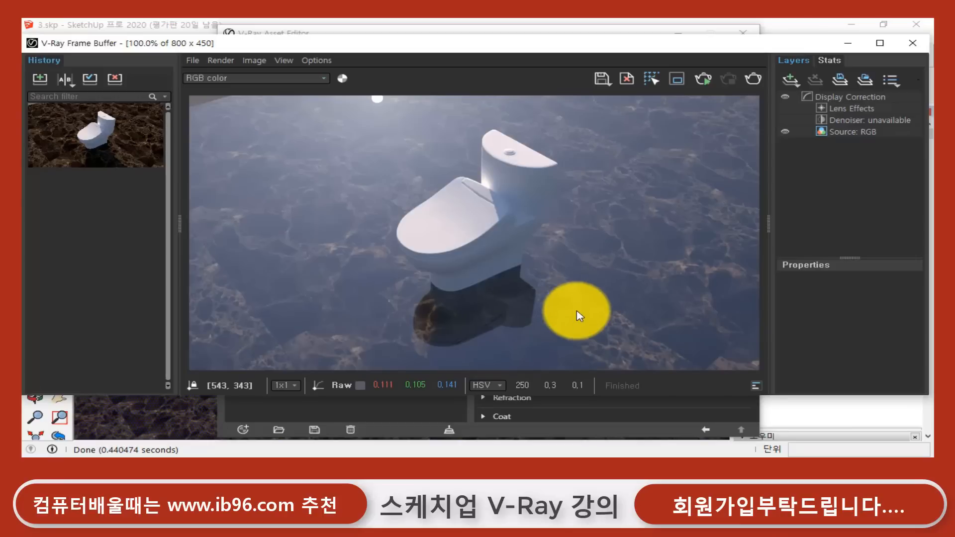
- Set the 바닥 material's reflection glossiness to 0.85
{"action": "left_click", "coordinate": [552, 436]}
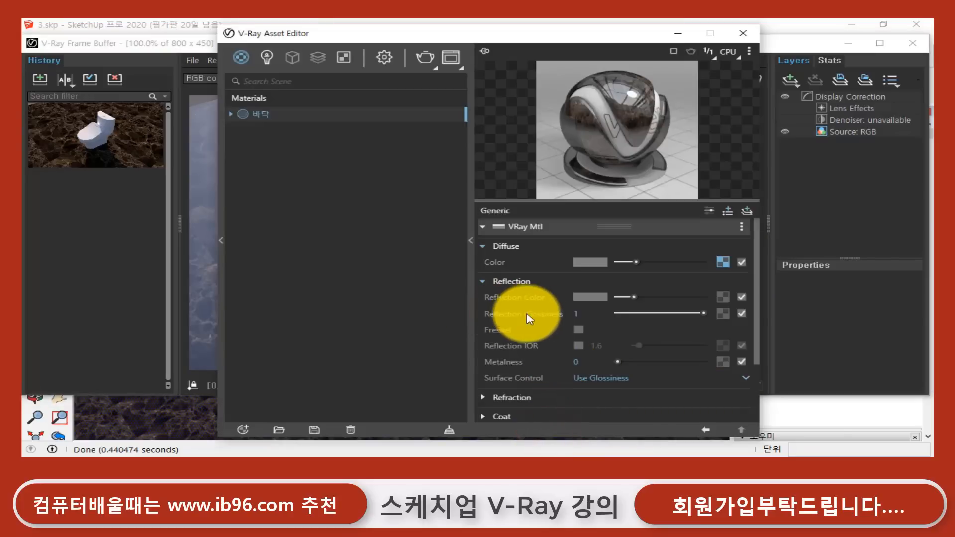
{"action": "left_click", "coordinate": [581, 313]}
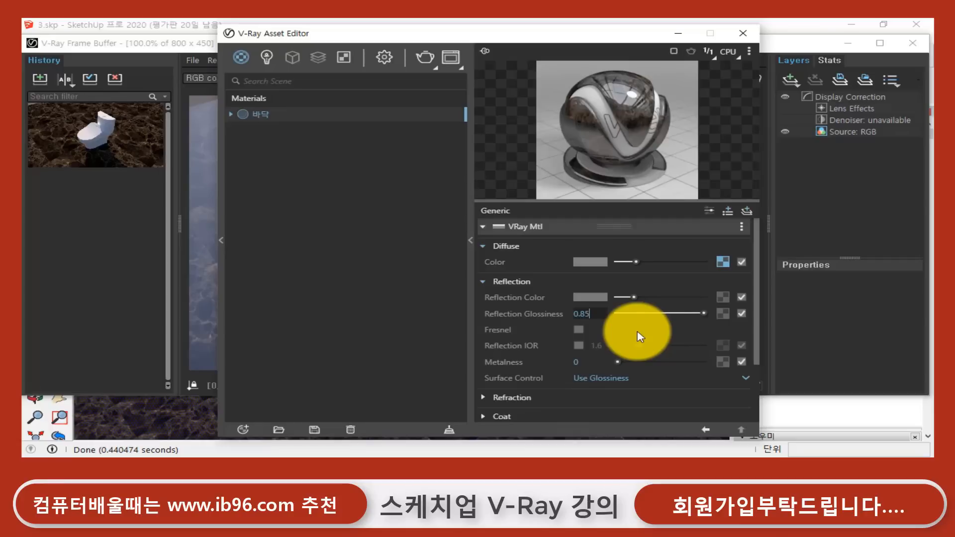
{"action": "key", "text": "Return"}
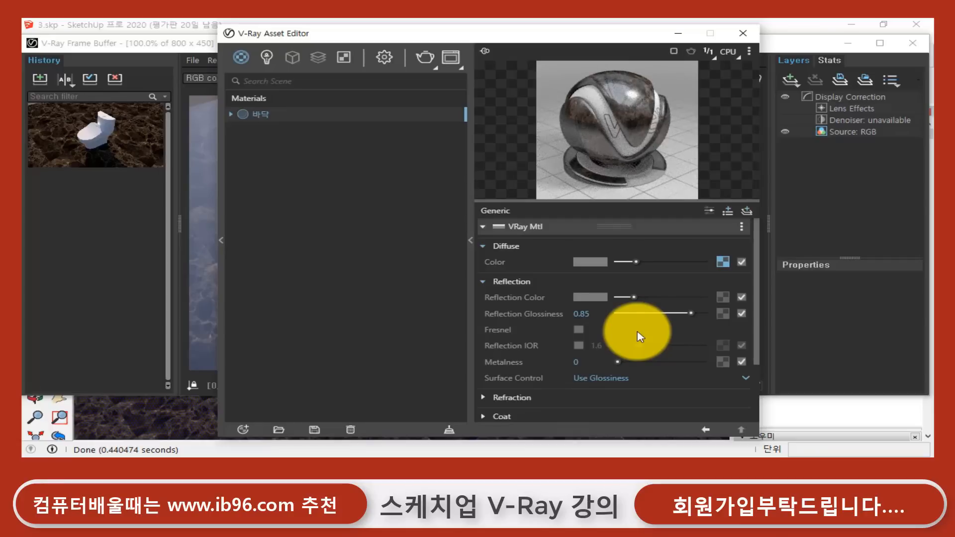
- Save the sharp-reflection render to the history, rerender with the lower glossiness, and save that render too
{"action": "left_click", "coordinate": [182, 43]}
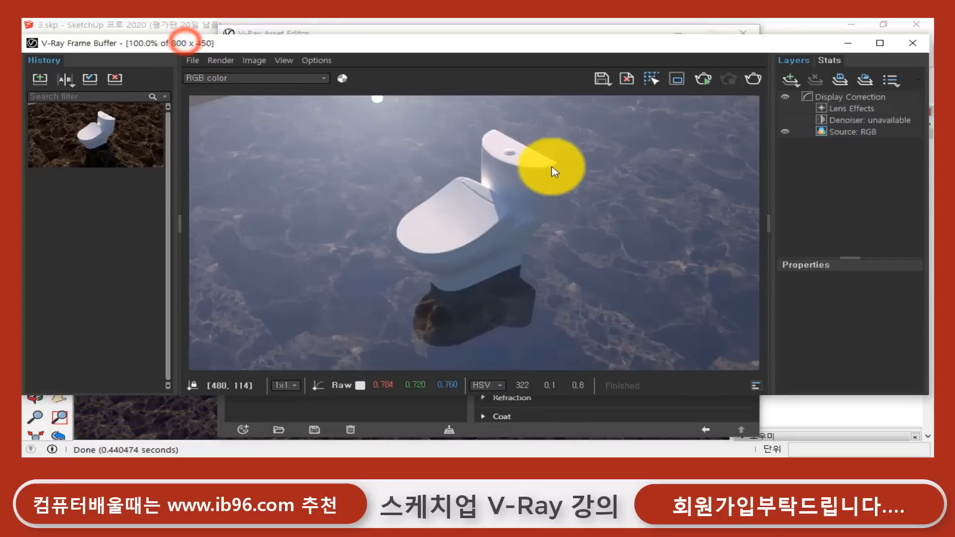
{"action": "left_click", "coordinate": [38, 80]}
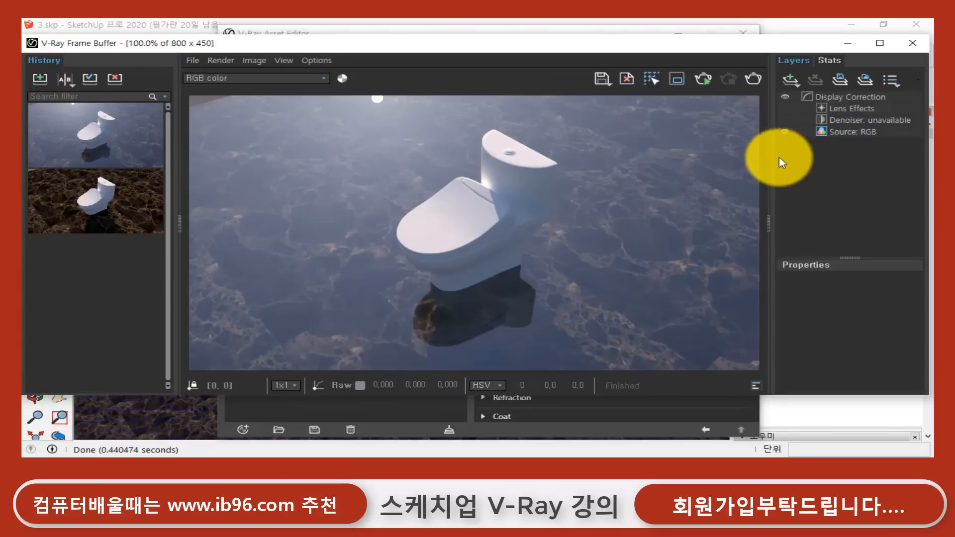
{"action": "left_click", "coordinate": [754, 78]}
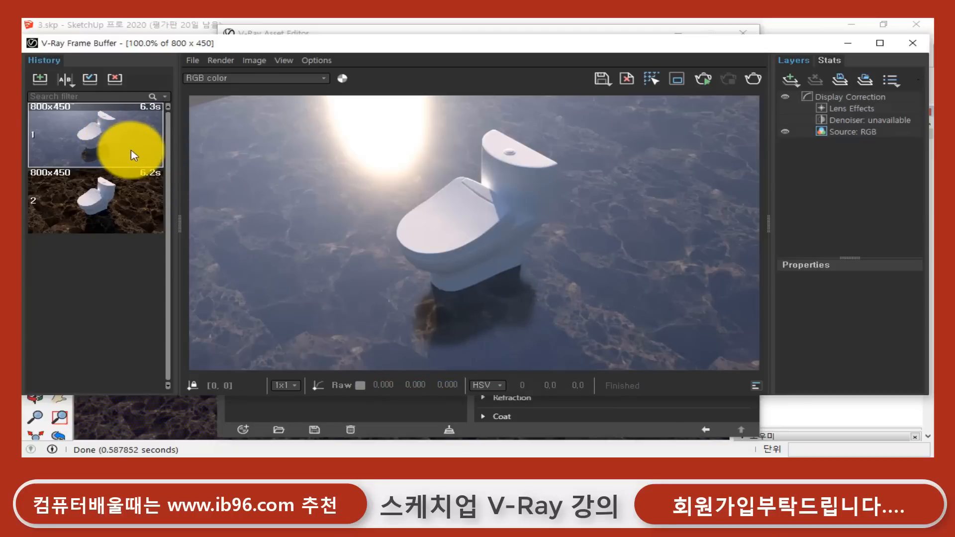
{"action": "left_click", "coordinate": [39, 79]}
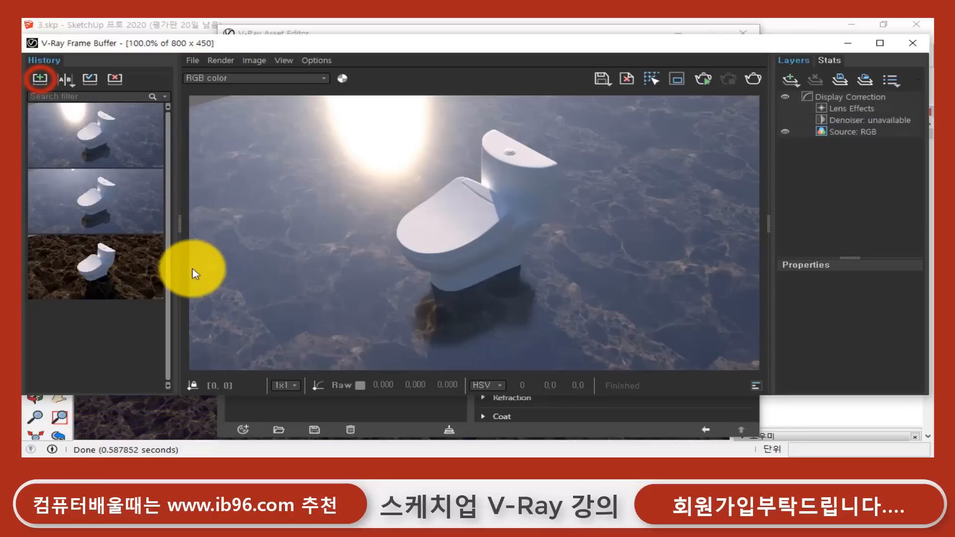
- Load the previous render and then the newest one from the history to compare their floor reflections
{"action": "left_click", "coordinate": [120, 201]}
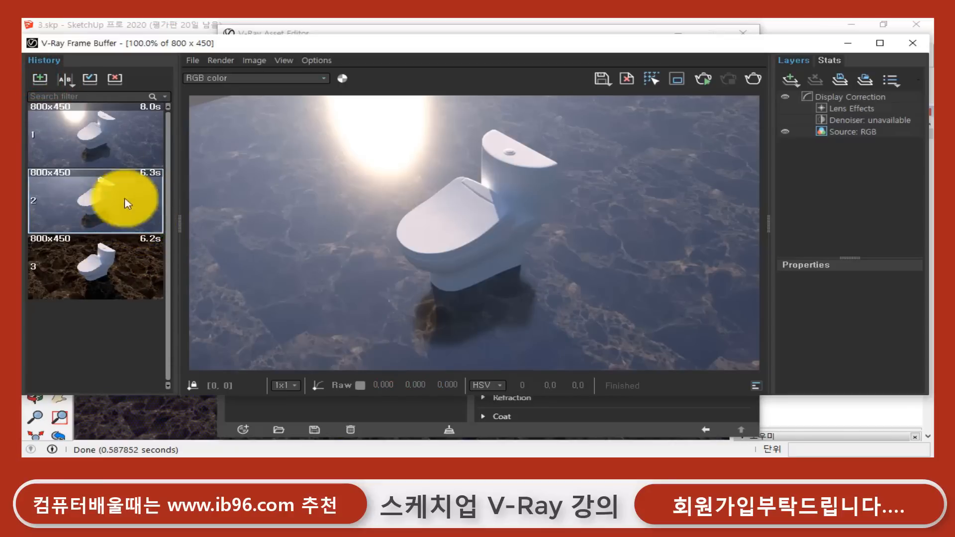
{"action": "left_click", "coordinate": [90, 78]}
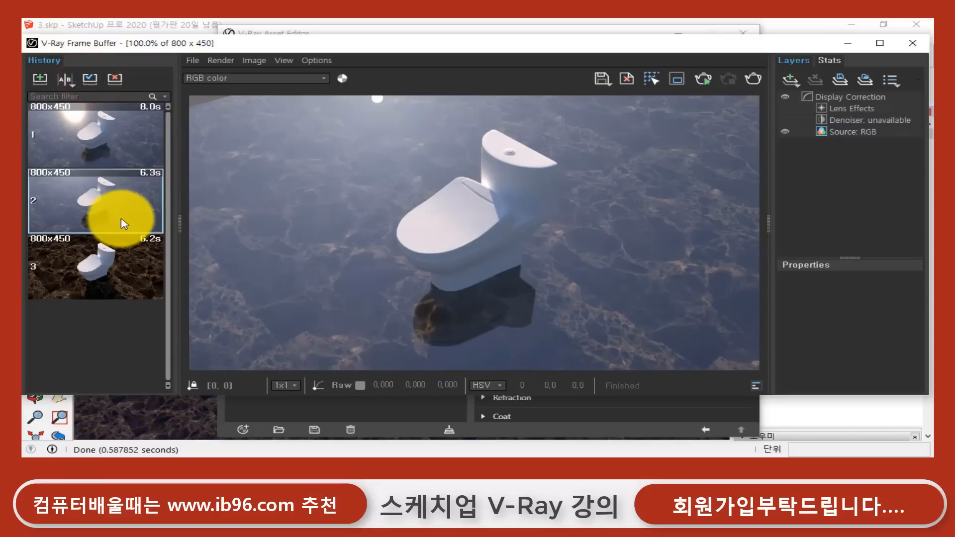
{"action": "left_click", "coordinate": [119, 144]}
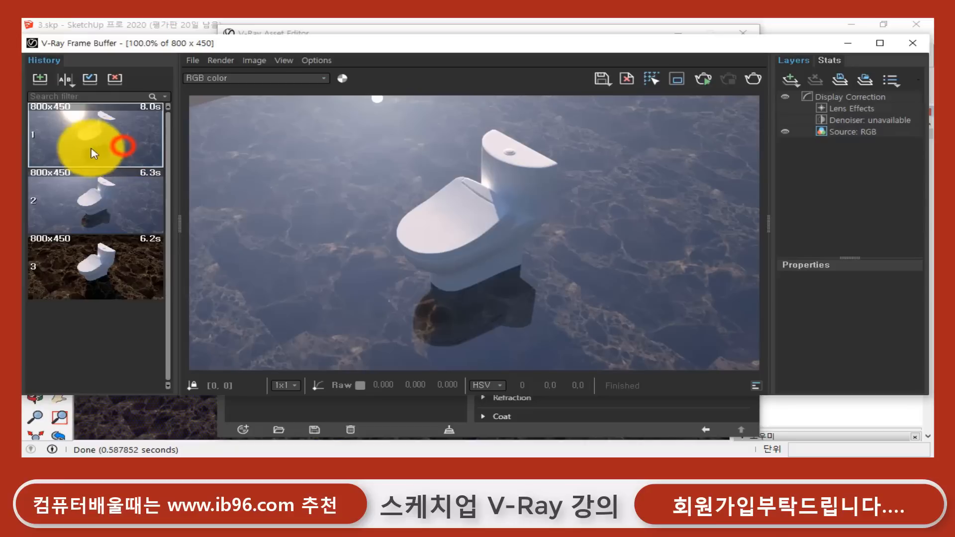
{"action": "left_click", "coordinate": [89, 78]}
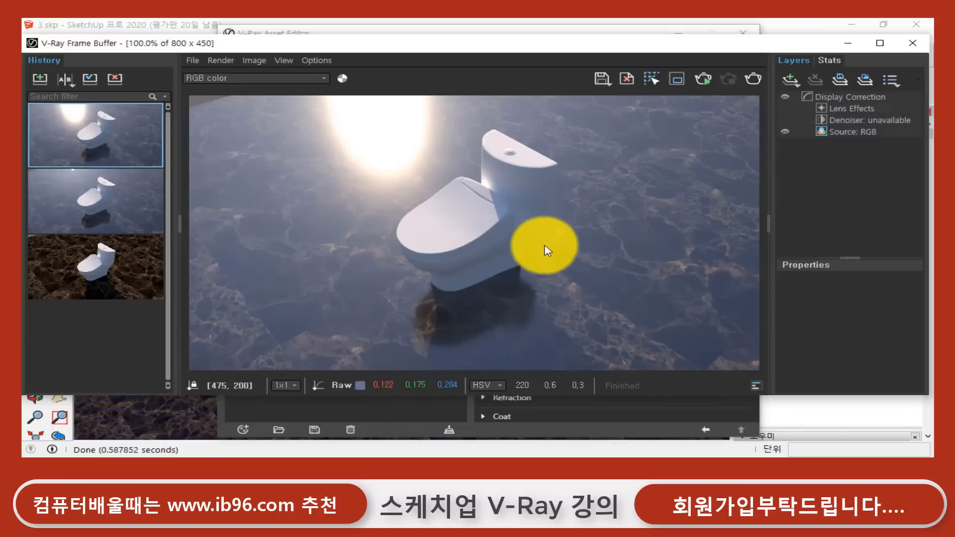
- Darken the 바닥 material's reflection color to a dark grey and rerender the scene
{"action": "left_click", "coordinate": [566, 429]}
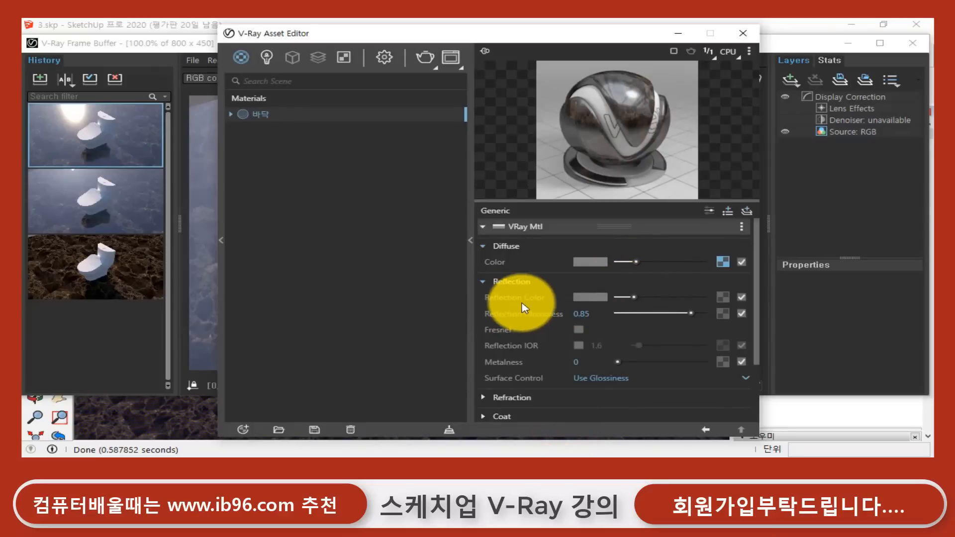
{"action": "left_click", "coordinate": [625, 298]}
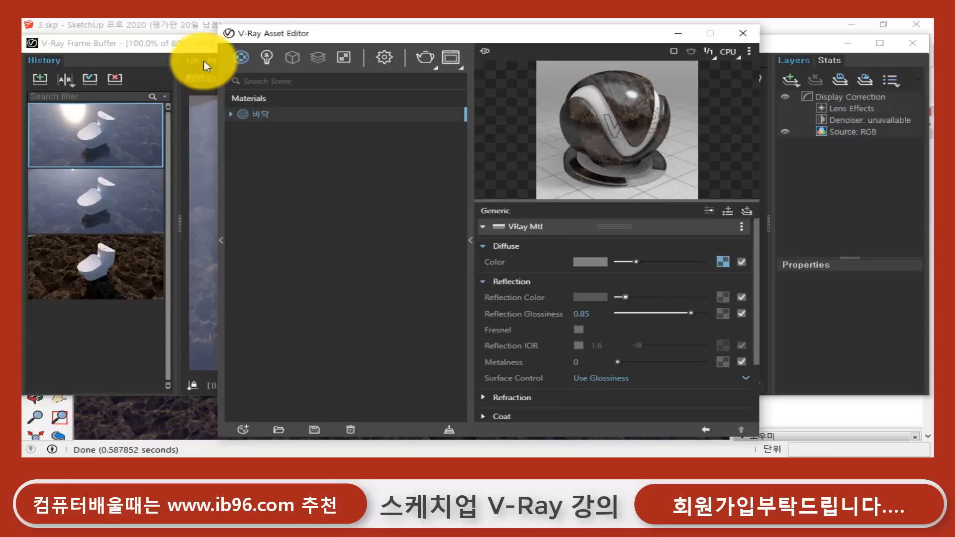
{"action": "left_click", "coordinate": [198, 42]}
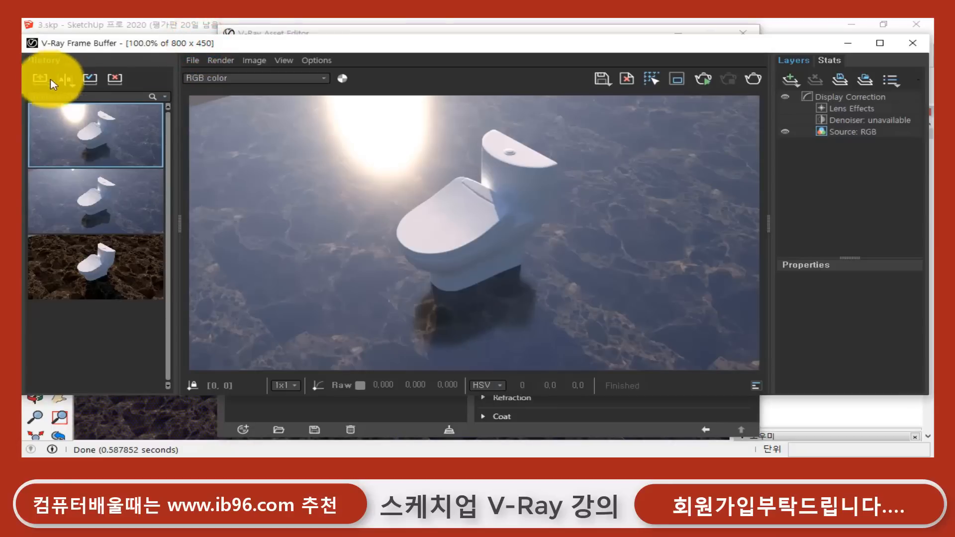
{"action": "left_click", "coordinate": [752, 82]}
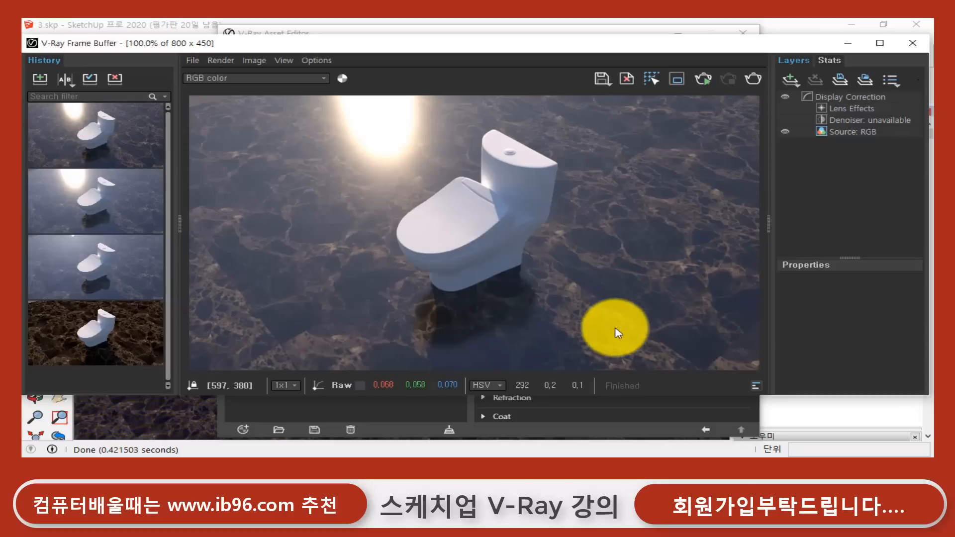
- Create a new Generic material in the Asset Editor and rename it 양변기
{"action": "left_click", "coordinate": [585, 419]}
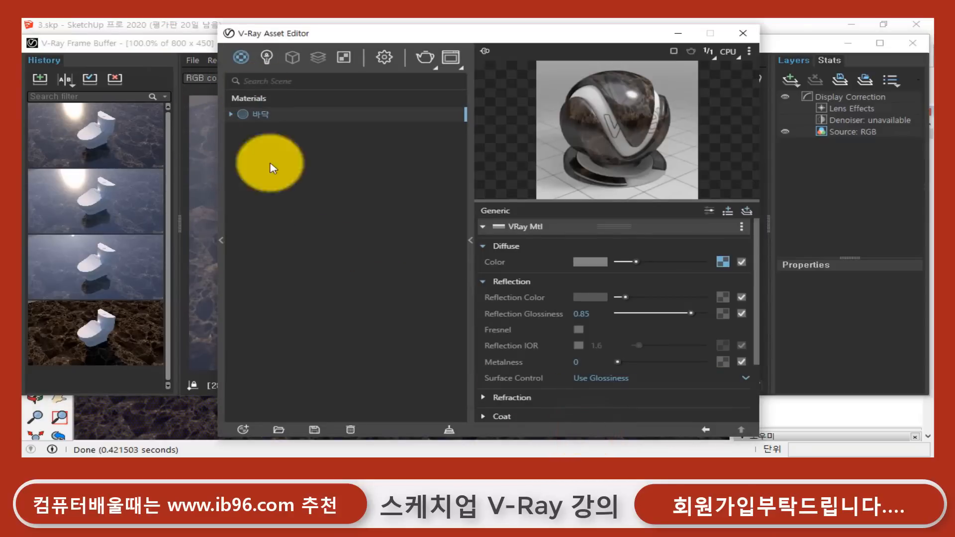
{"action": "left_click", "coordinate": [240, 431]}
{"action": "mouse_move", "coordinate": [264, 416]}
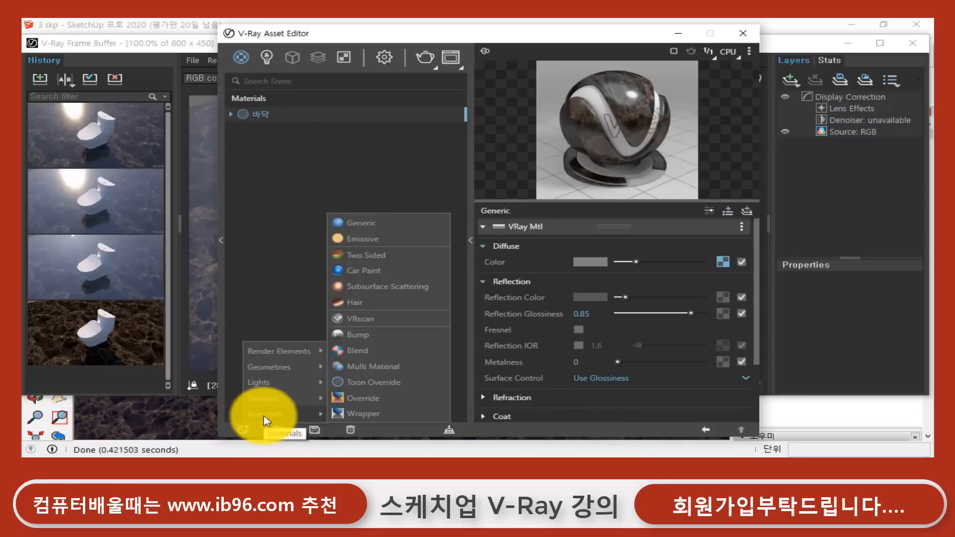
{"action": "left_click", "coordinate": [395, 224]}
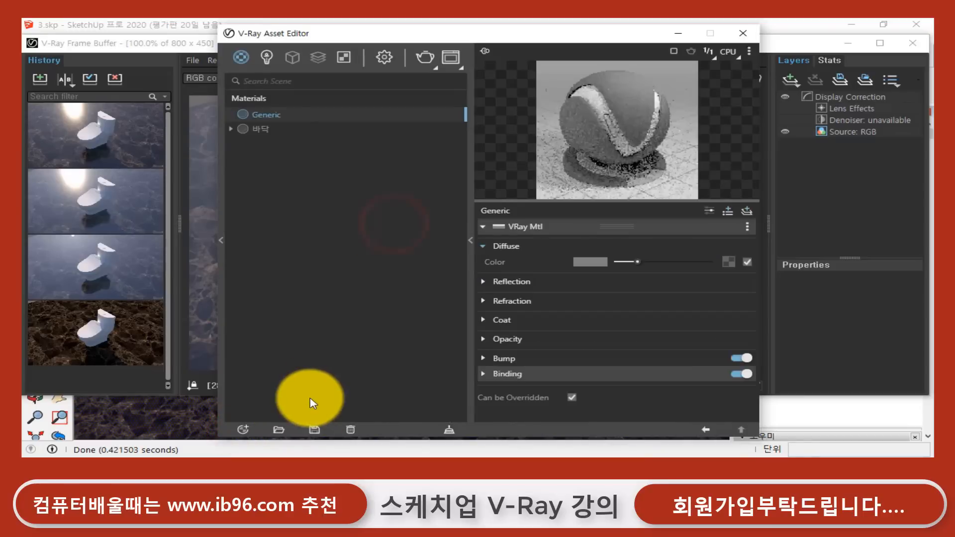
{"action": "right_click", "coordinate": [269, 117]}
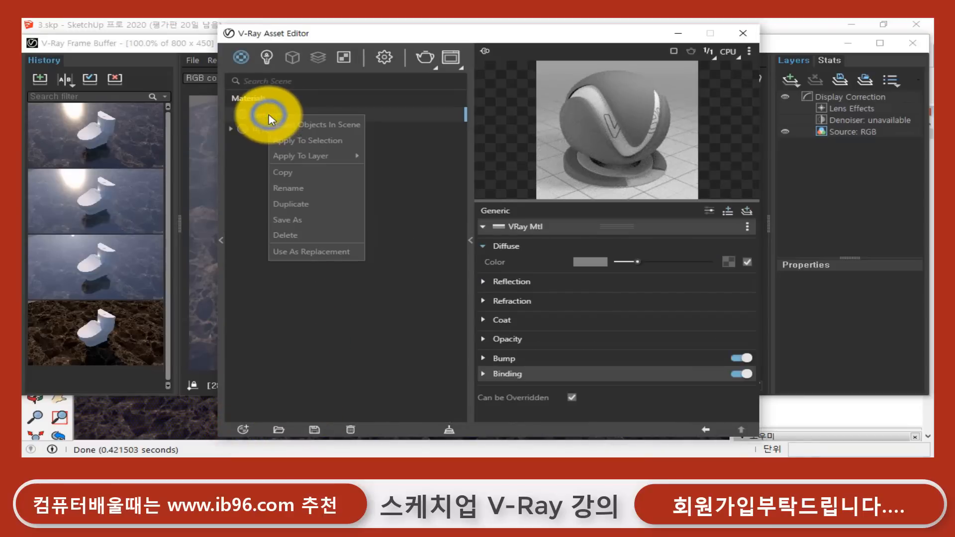
{"action": "left_click", "coordinate": [305, 189]}
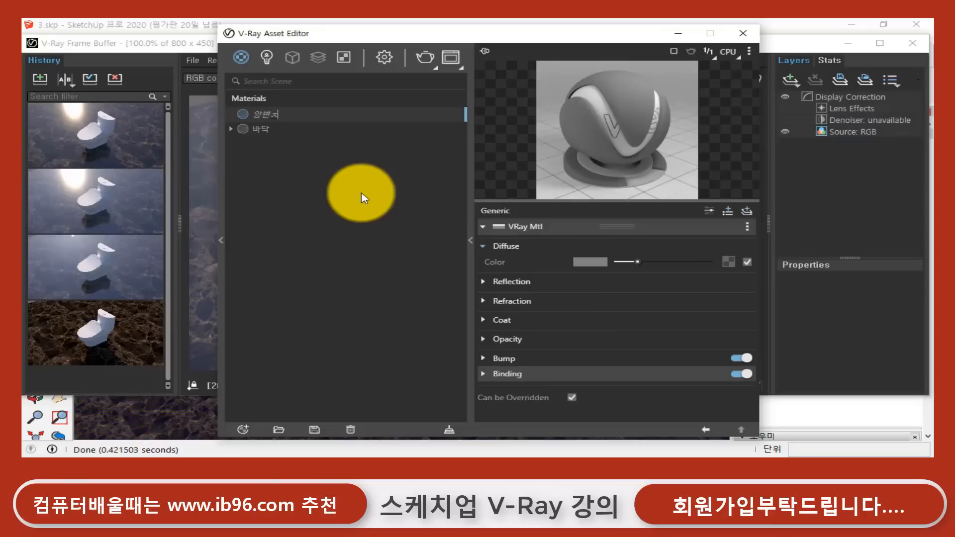
{"action": "type", "text": "양변기"}
{"action": "key", "text": "Return"}
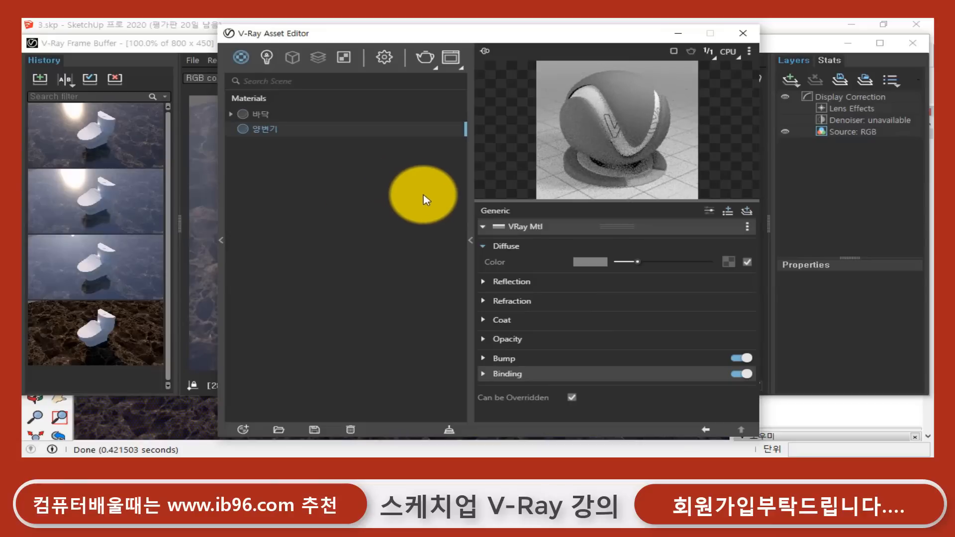
- Set the 양변기 material's diffuse color to a near-white with a V value of about 0.948
{"action": "left_click", "coordinate": [590, 262]}
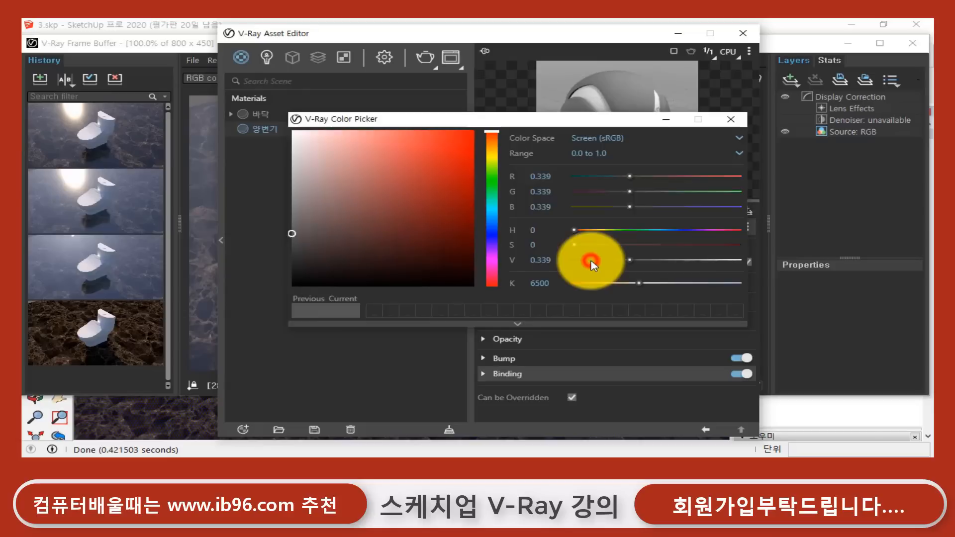
{"action": "mouse_move", "coordinate": [293, 207]}
{"action": "left_mouse_down"}
{"action": "mouse_move", "coordinate": [280, 192]}
{"action": "mouse_move", "coordinate": [277, 130]}
{"action": "mouse_move", "coordinate": [277, 144]}
{"action": "left_mouse_up"}
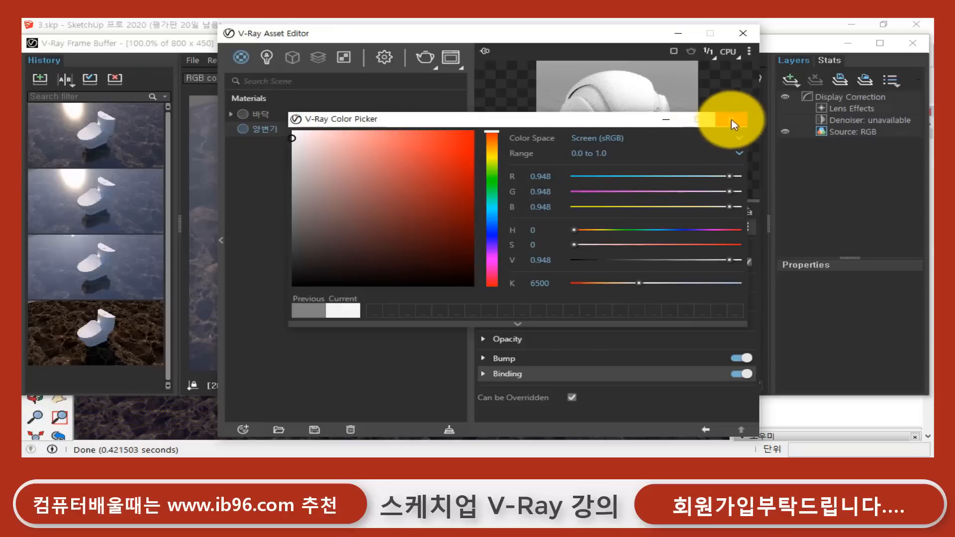
{"action": "left_click", "coordinate": [731, 118]}
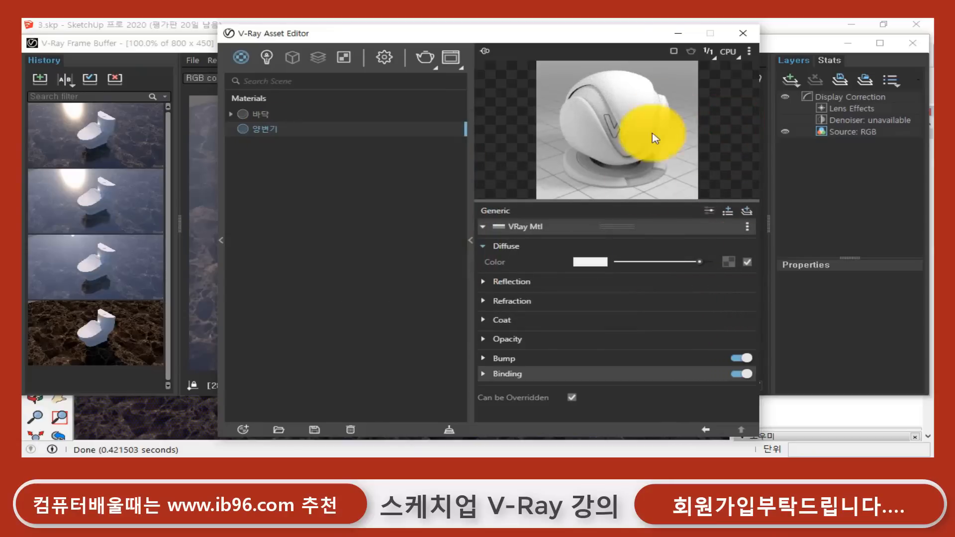
- Select all of the toilet's connected geometry in the model and return to the 장면 1 scene view
{"action": "left_click", "coordinate": [913, 43]}
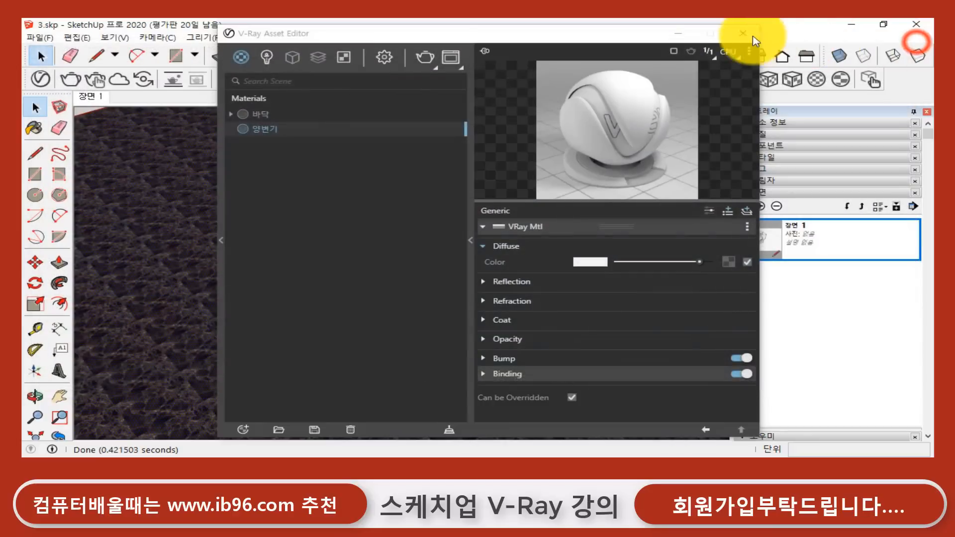
{"action": "left_click", "coordinate": [743, 33]}
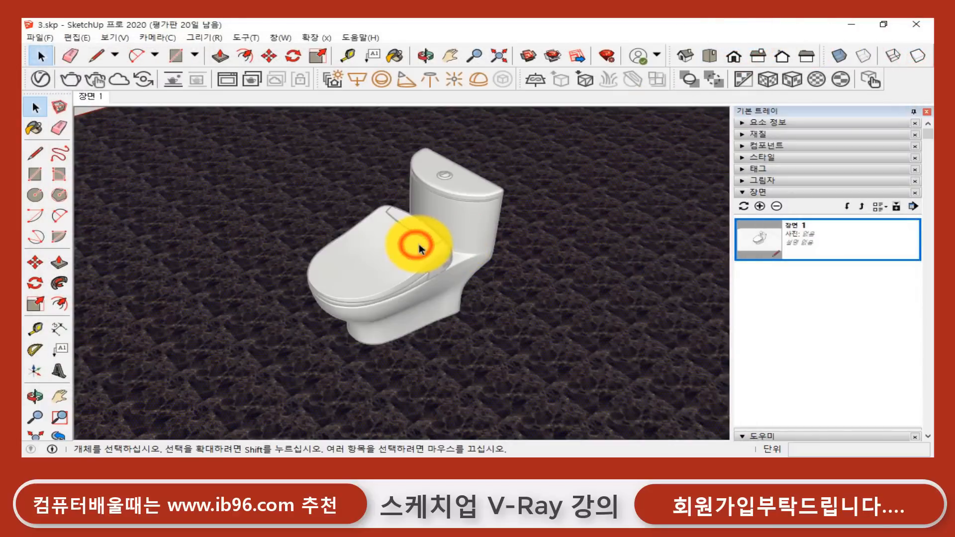
{"action": "scroll", "coordinate": [445, 245], "scroll_direction": "down", "scroll_amount": 2}
{"action": "scroll", "coordinate": [446, 244], "scroll_direction": "down", "scroll_amount": 2}
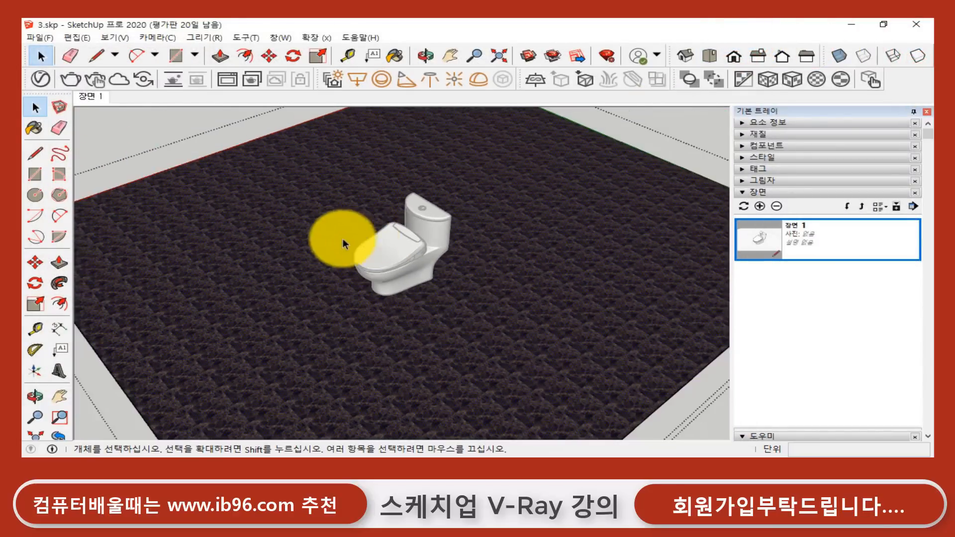
{"action": "left_click", "coordinate": [120, 133]}
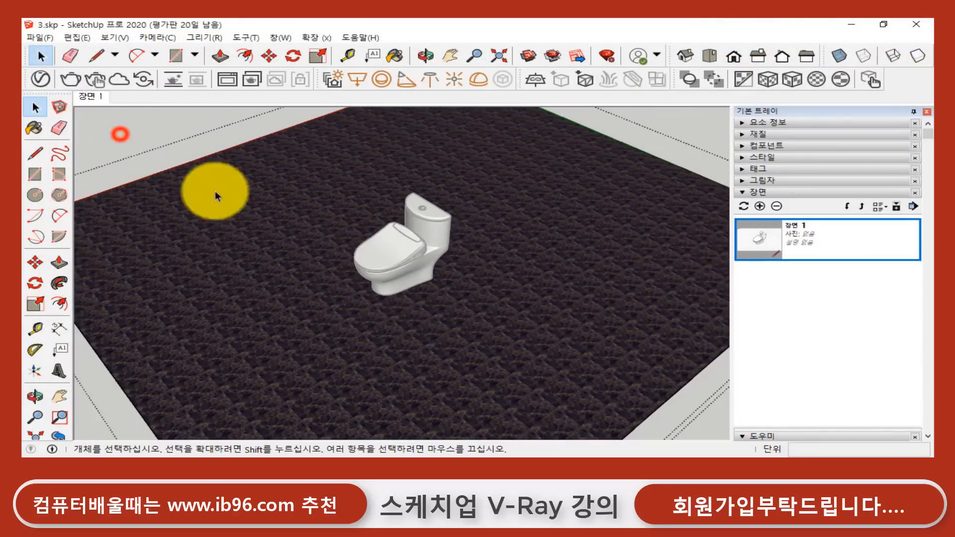
{"action": "left_click", "coordinate": [396, 258]}
{"action": "scroll", "coordinate": [396, 257], "scroll_direction": "up", "scroll_amount": 2}
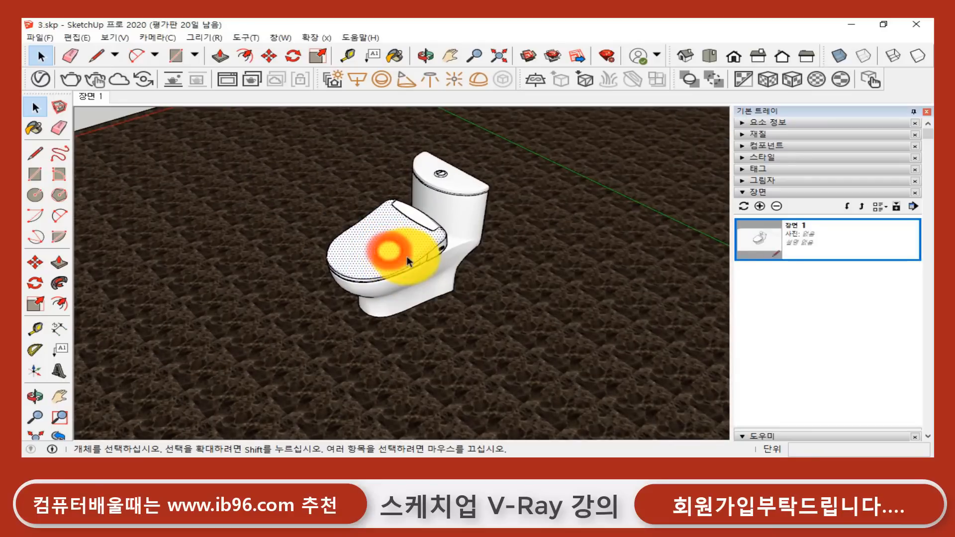
{"action": "triple_click", "coordinate": [407, 255]}
{"action": "scroll", "coordinate": [408, 253], "scroll_direction": "up", "scroll_amount": 3}
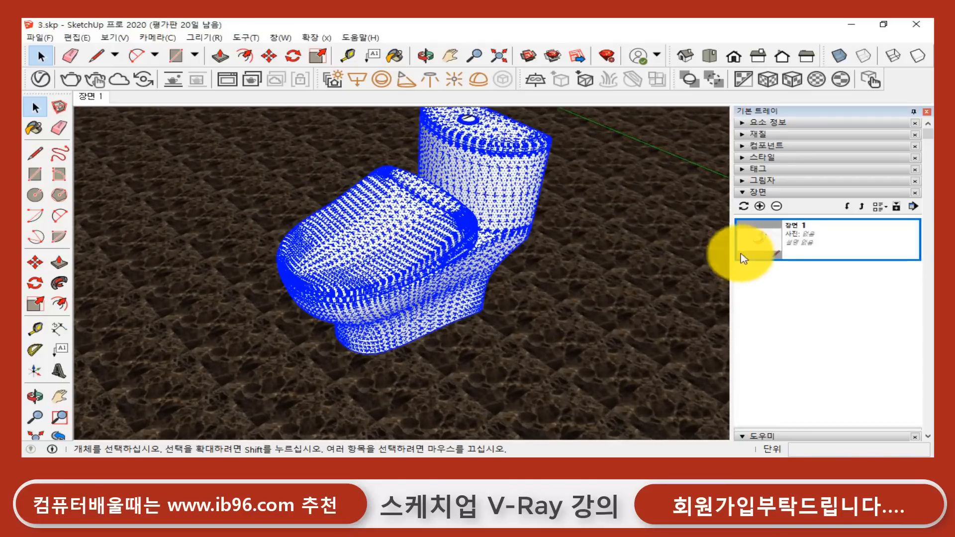
{"action": "double_click", "coordinate": [754, 241]}
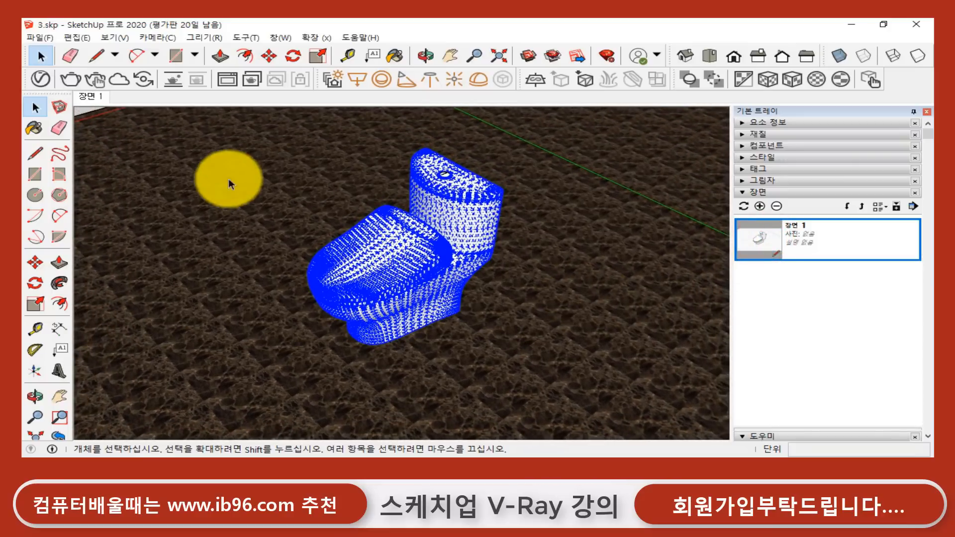
- Apply the 양변기 material to the selected toilet geometry and rerender the scene
{"action": "left_click", "coordinate": [40, 79]}
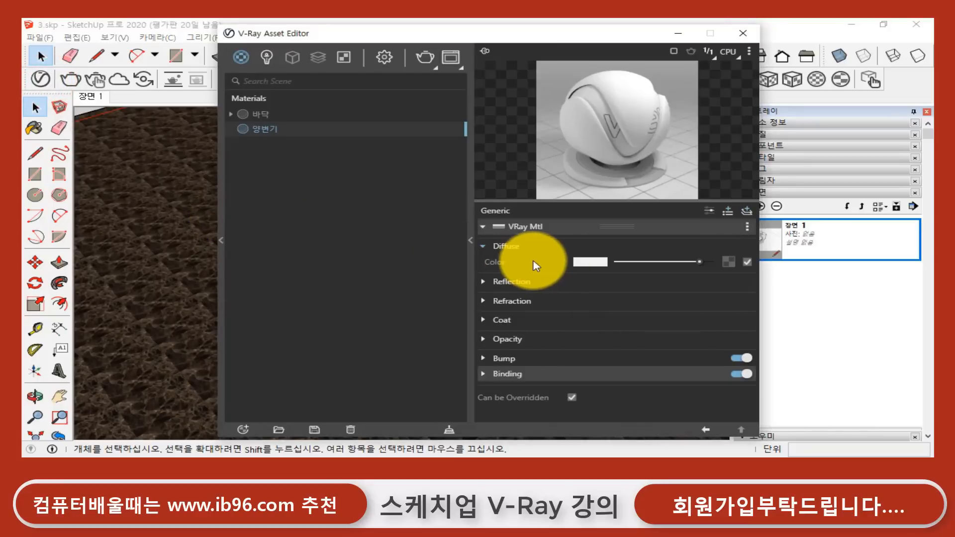
{"action": "right_click", "coordinate": [268, 133]}
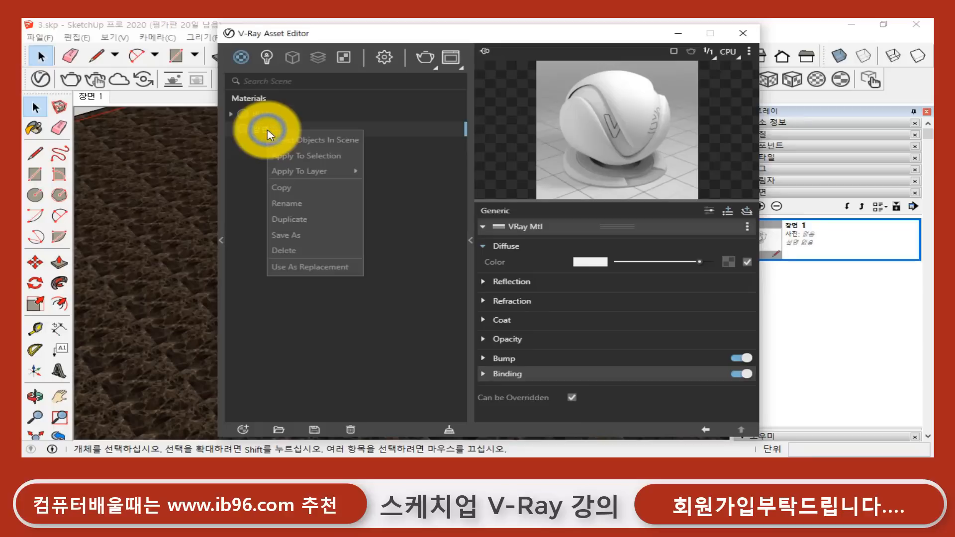
{"action": "left_click", "coordinate": [300, 159]}
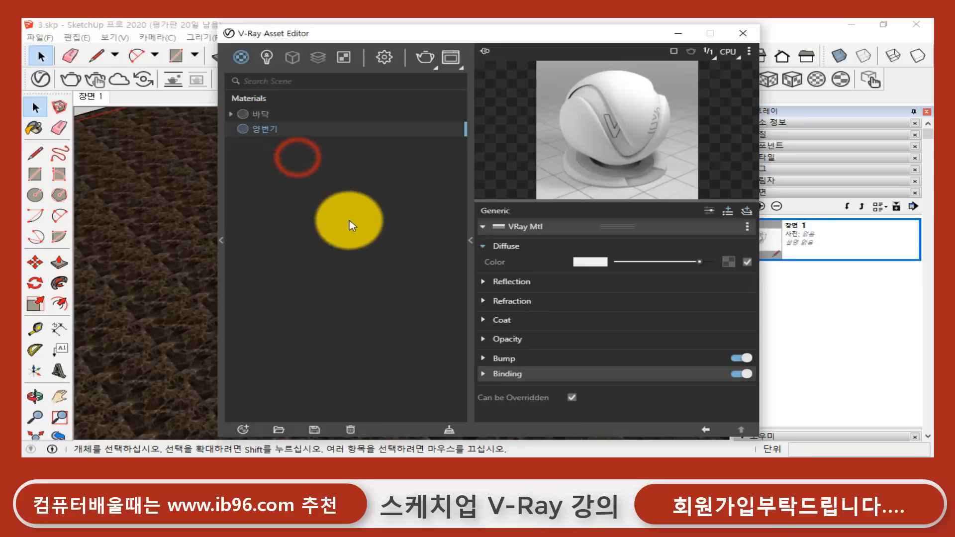
{"action": "left_click", "coordinate": [452, 57]}
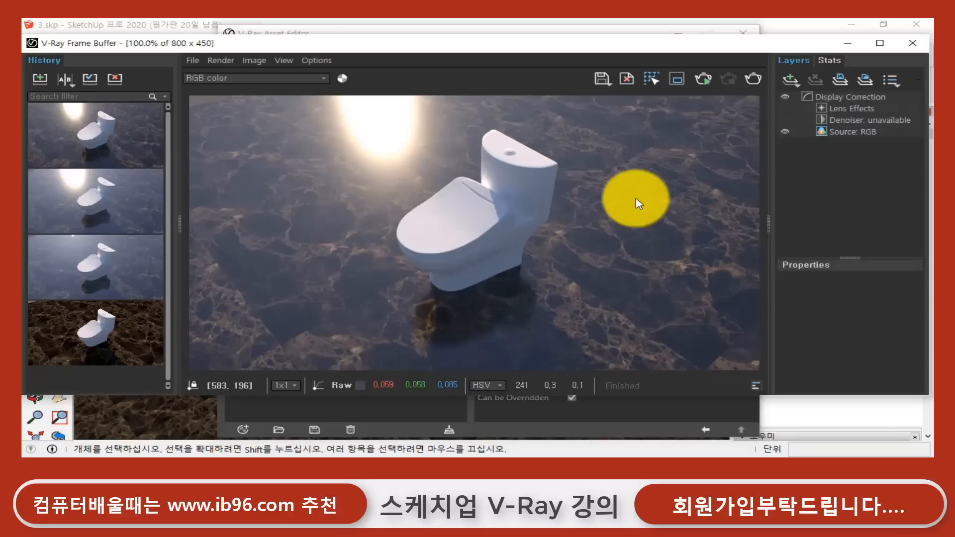
{"action": "left_click", "coordinate": [755, 81]}
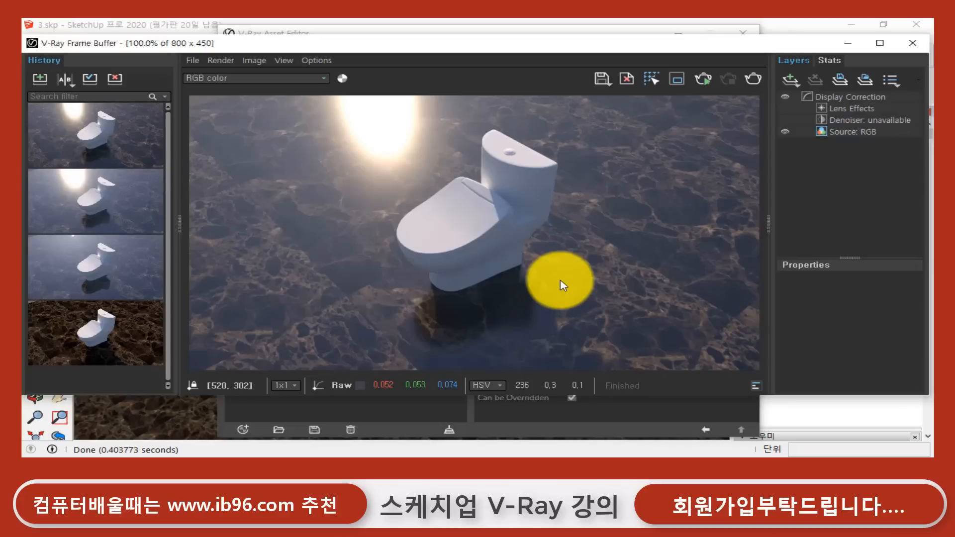
- Raise the 양변기 material's reflection color to a medium grey and turn off Fresnel
{"action": "left_click", "coordinate": [614, 431]}
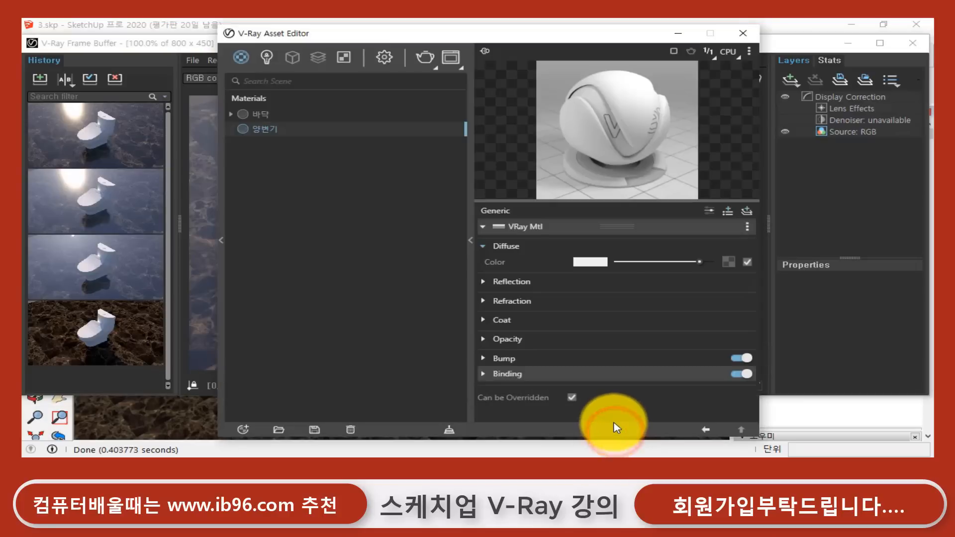
{"action": "left_click", "coordinate": [482, 284]}
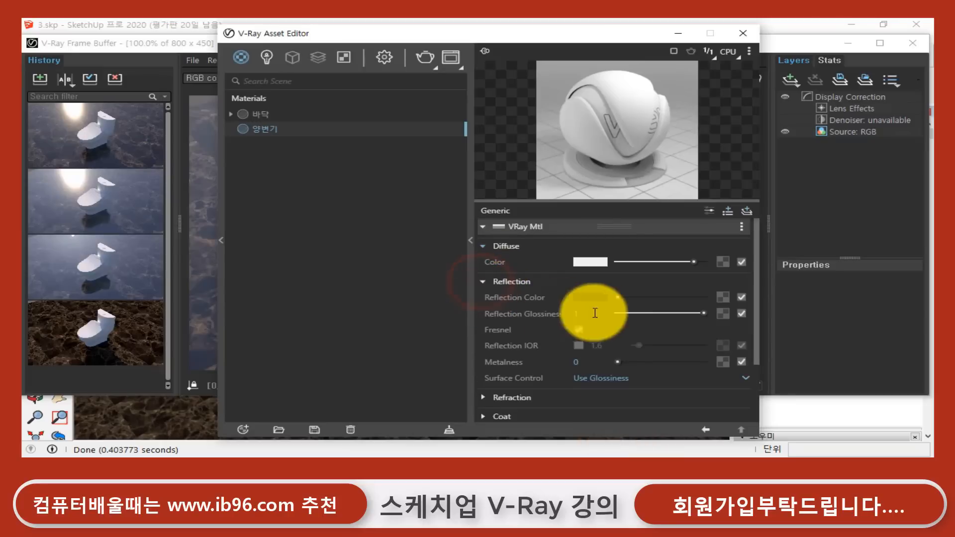
{"action": "left_click_drag", "start_coordinate": [619, 298], "coordinate": [629, 298]}
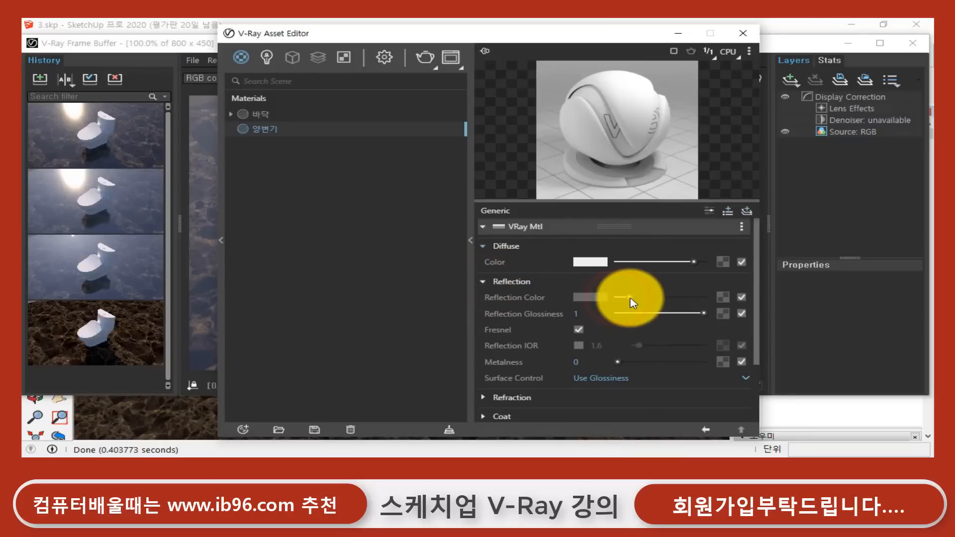
{"action": "left_click", "coordinate": [580, 331]}
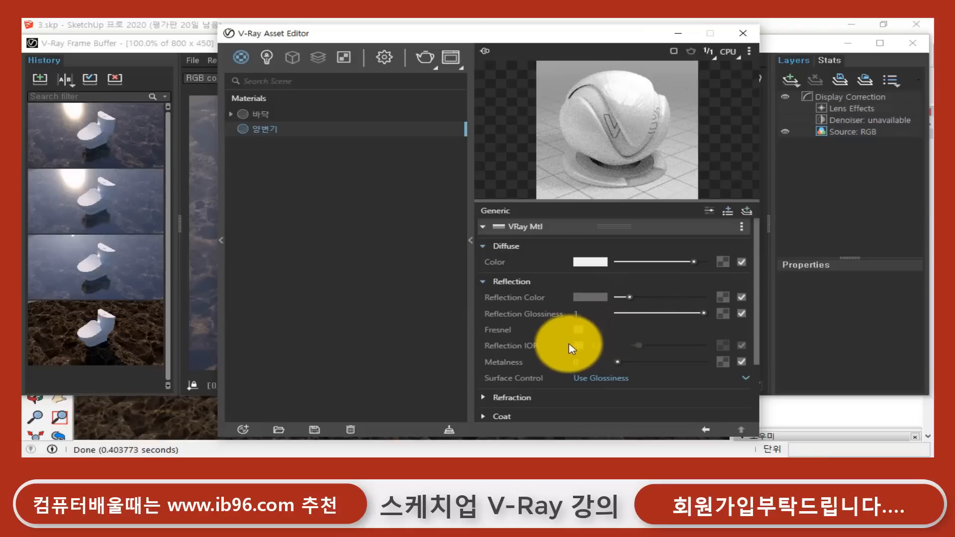
{"action": "left_click", "coordinate": [630, 298]}
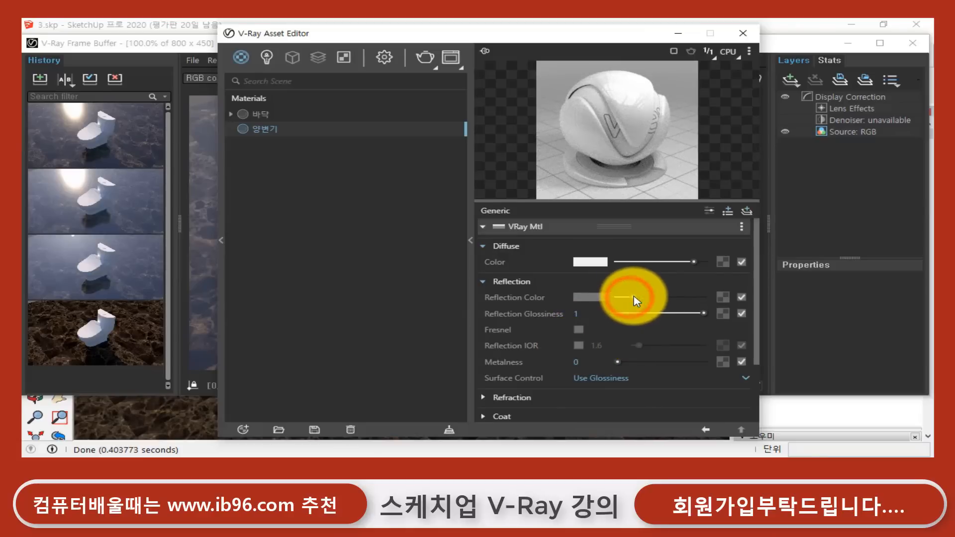
- Save the current render to the frame buffer history and rerender the scene with the reflective toilet
{"action": "left_click", "coordinate": [190, 42]}
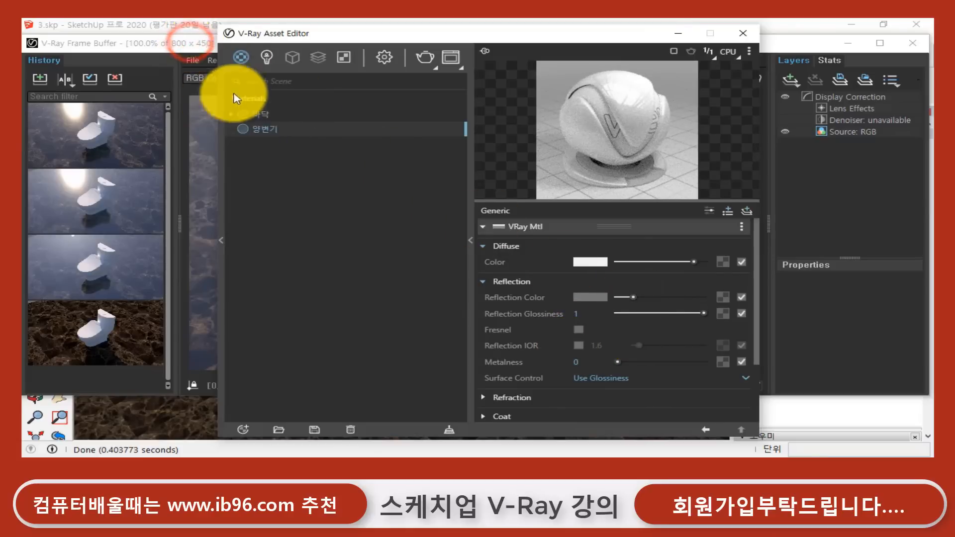
{"action": "left_click", "coordinate": [192, 43]}
{"action": "left_click", "coordinate": [40, 79]}
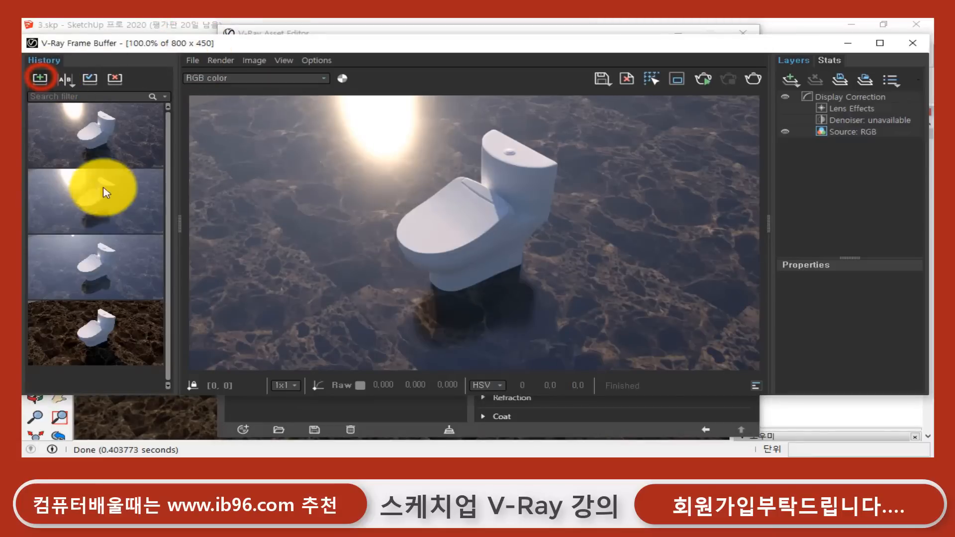
{"action": "left_click", "coordinate": [753, 78]}
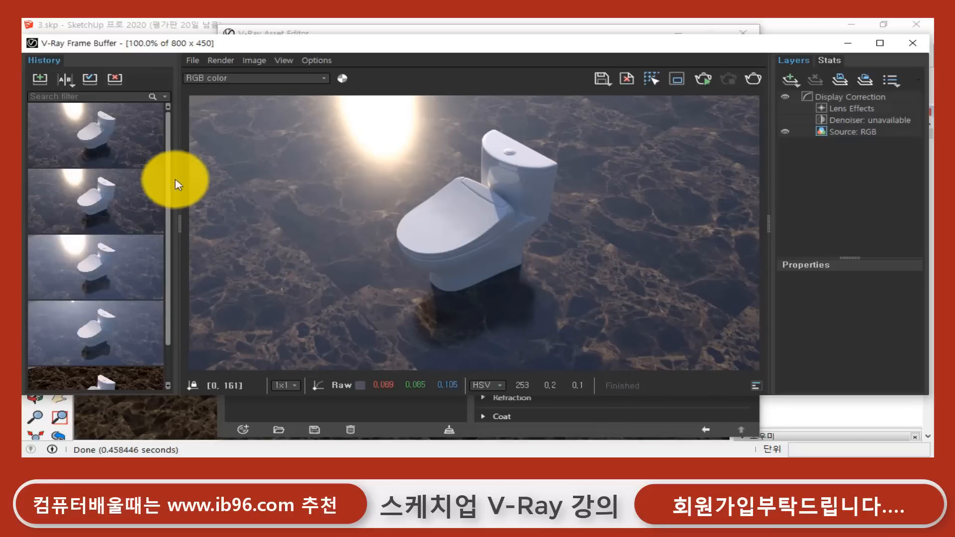
- Load the render without toilet reflection and the newest reflective one from the history to compare the toilet's surface
{"action": "left_click", "coordinate": [141, 149]}
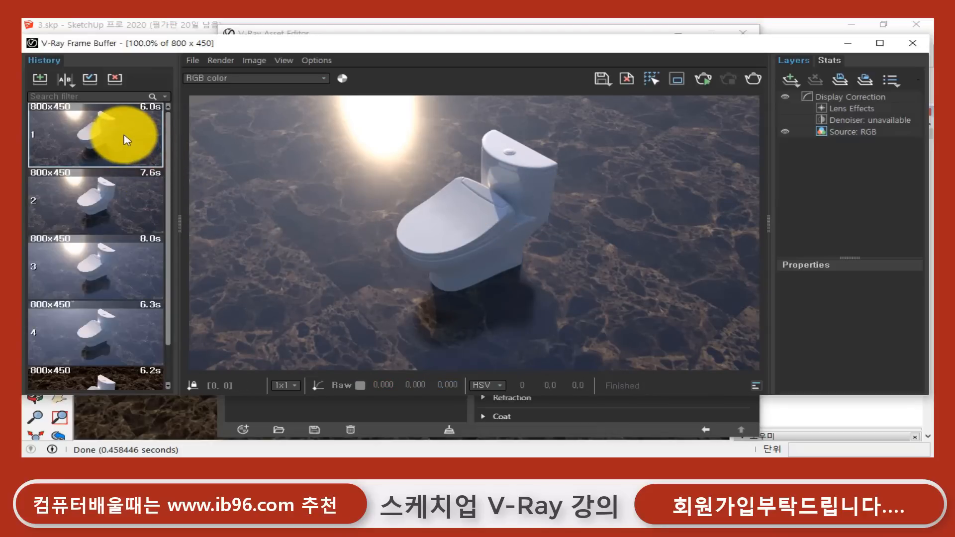
{"action": "left_click", "coordinate": [125, 204]}
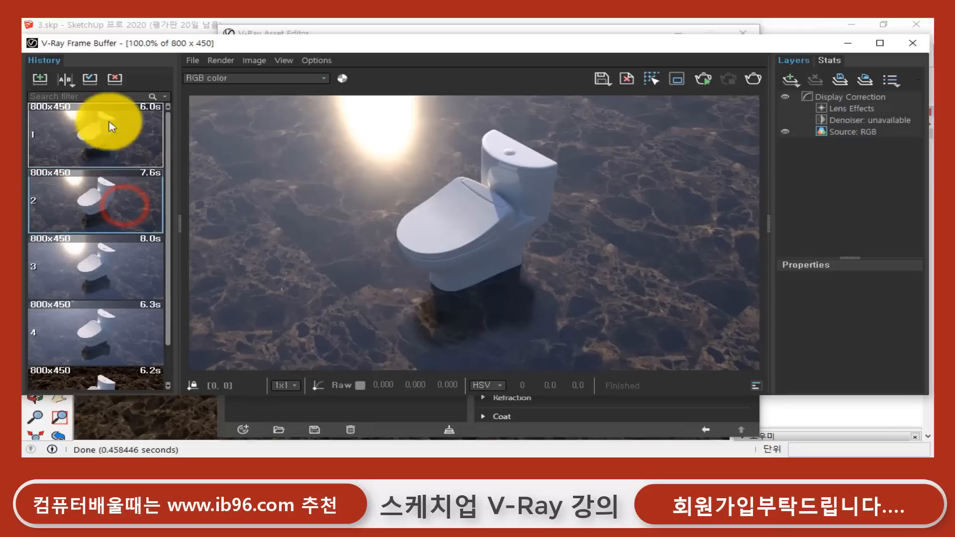
{"action": "left_click", "coordinate": [90, 80]}
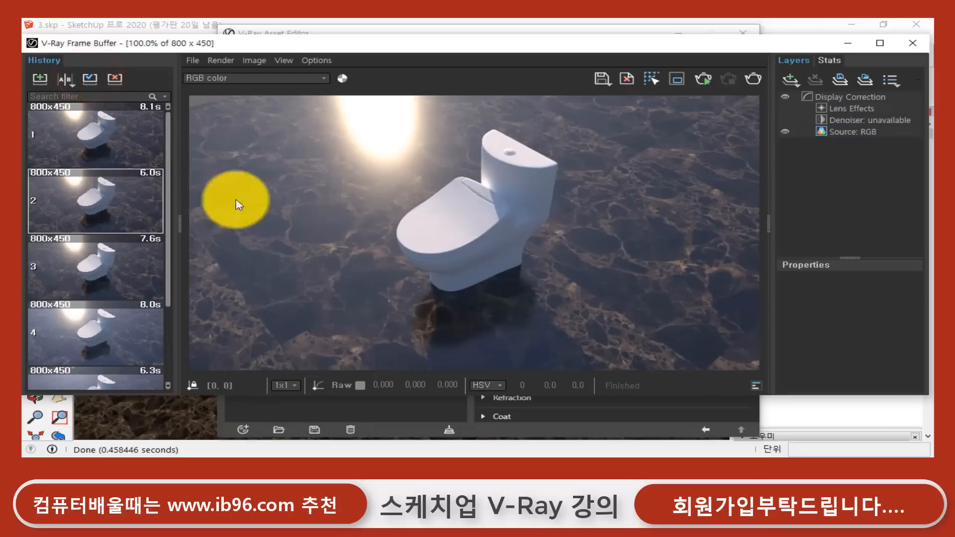
{"action": "left_click", "coordinate": [63, 131]}
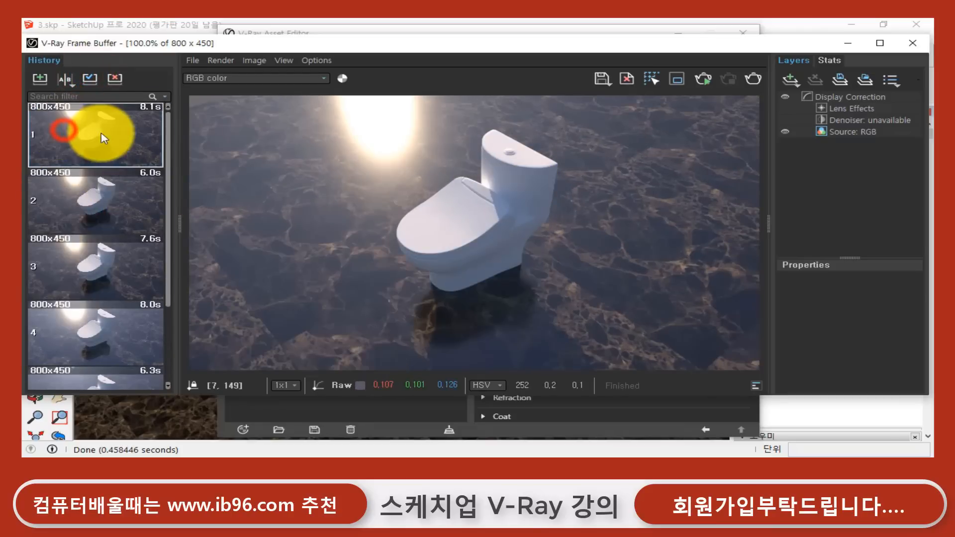
{"action": "left_click", "coordinate": [90, 79]}
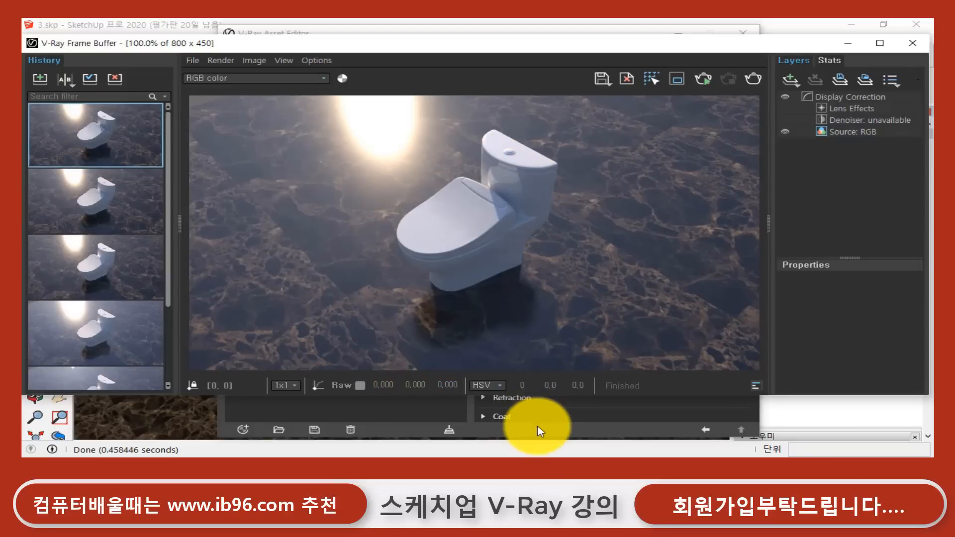
- Set the 양변기 material's reflection glossiness to 0.95
{"action": "left_click", "coordinate": [548, 434]}
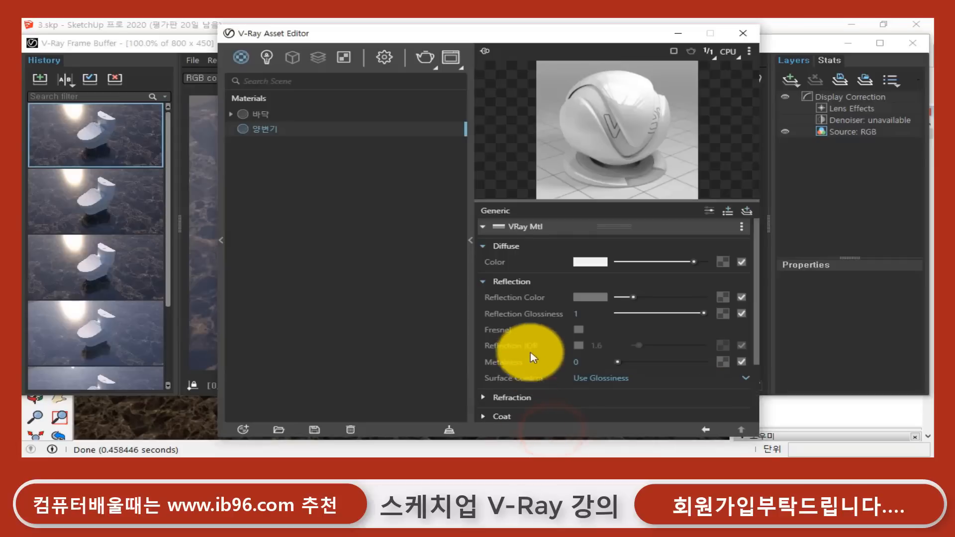
{"action": "left_click", "coordinate": [577, 314]}
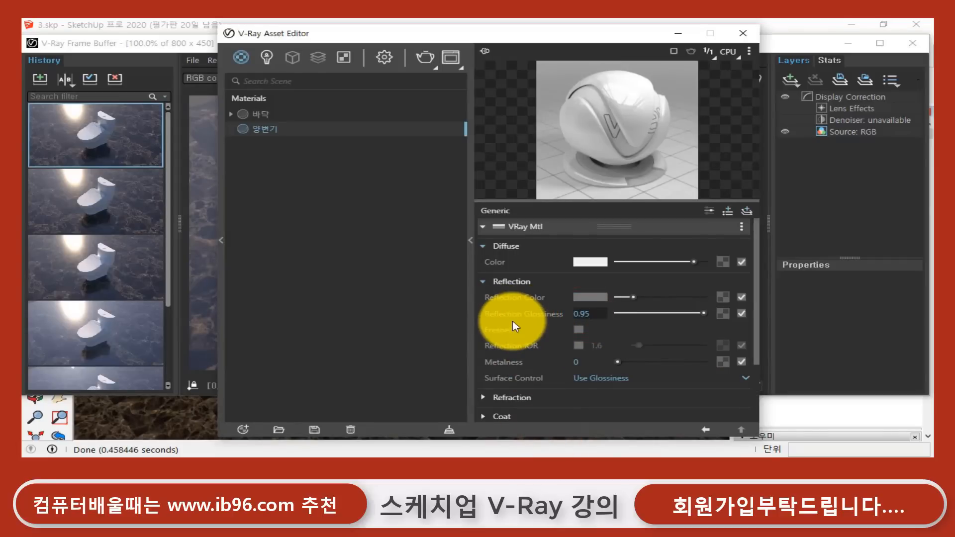
{"action": "key", "text": "Return"}
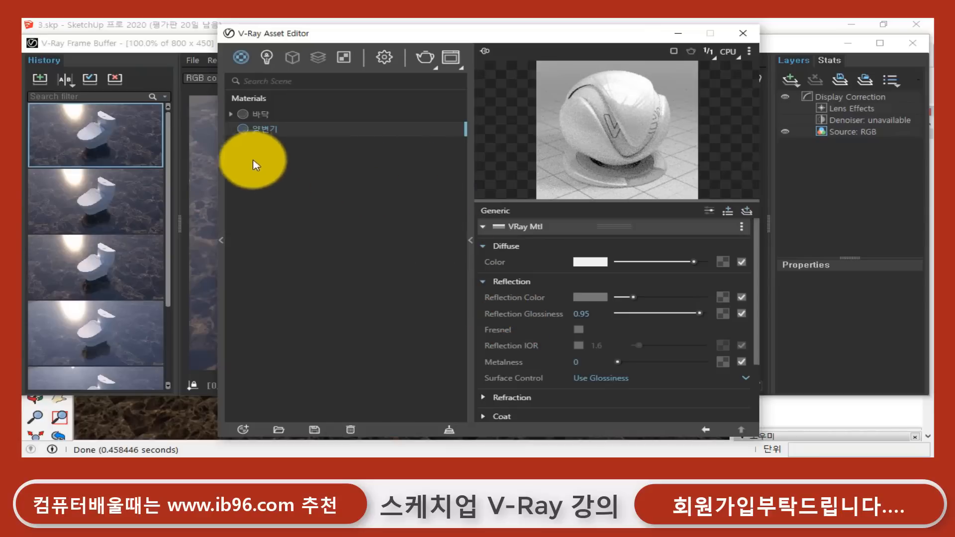
- Rerender the scene with the new toilet glossiness and save the result to the history
{"action": "left_click", "coordinate": [172, 42]}
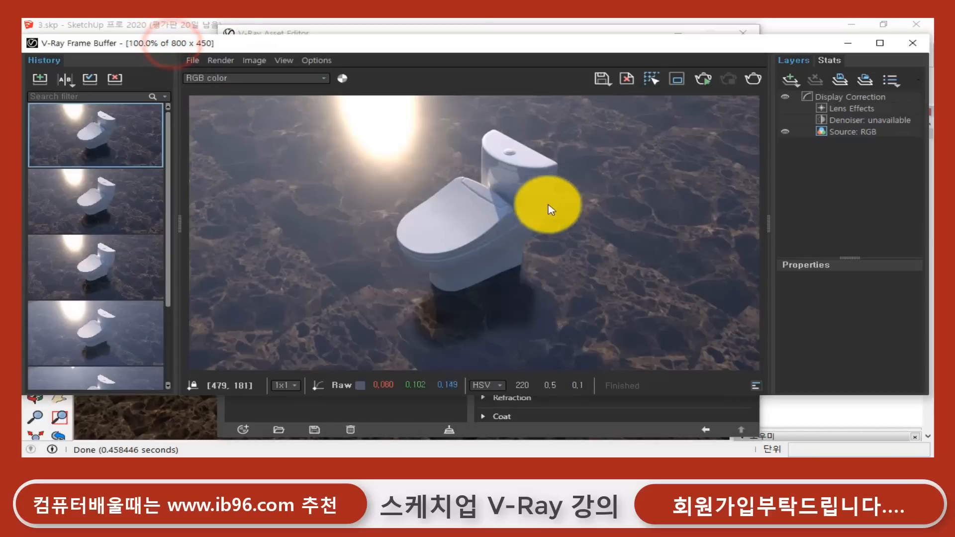
{"action": "left_click", "coordinate": [752, 82]}
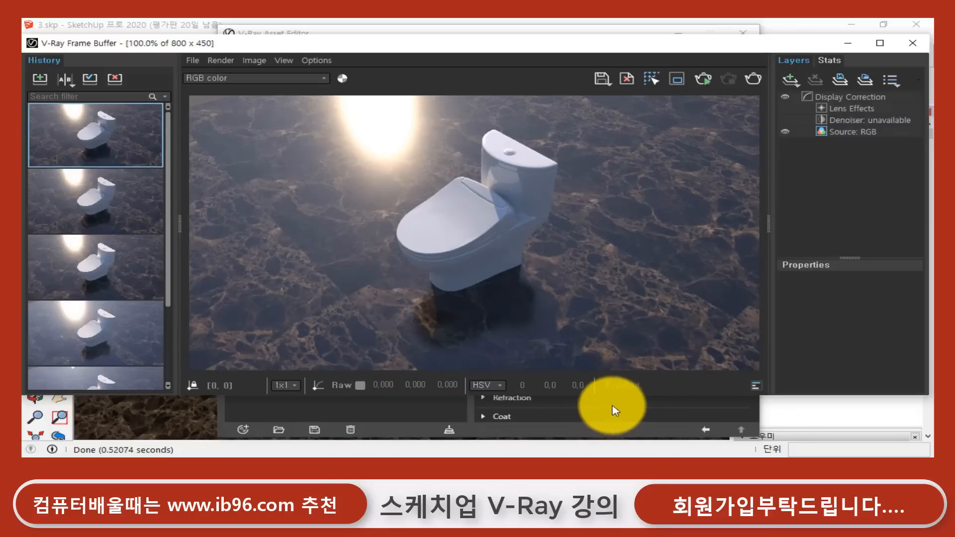
{"action": "left_click", "coordinate": [44, 81]}
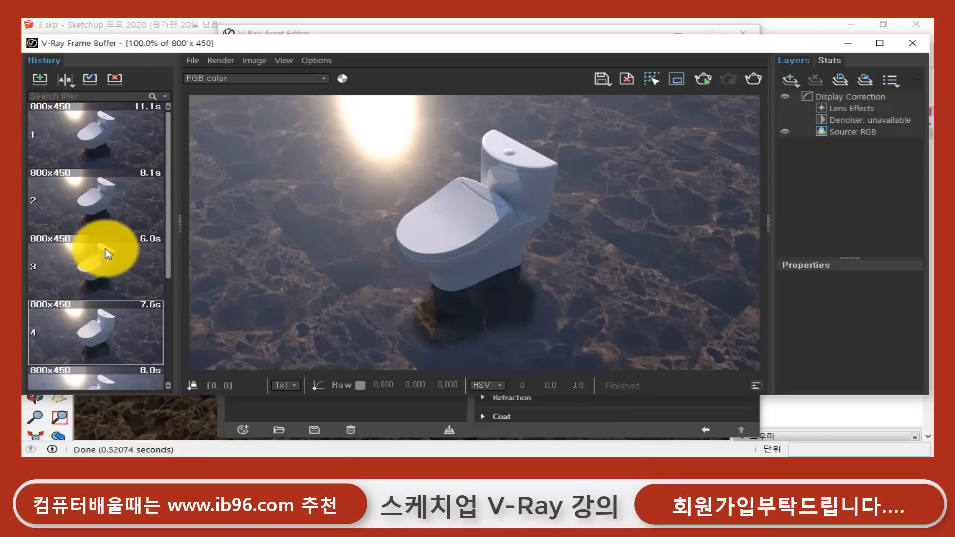
- Load the render with toilet glossiness 1 and then the 0.95 one from the history to compare them
{"action": "left_click", "coordinate": [106, 125]}
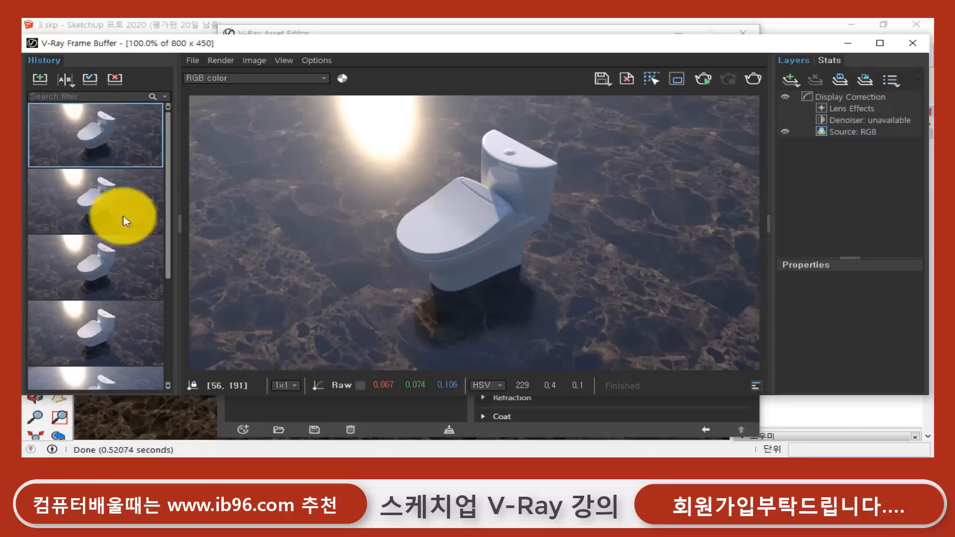
{"action": "left_click", "coordinate": [99, 193]}
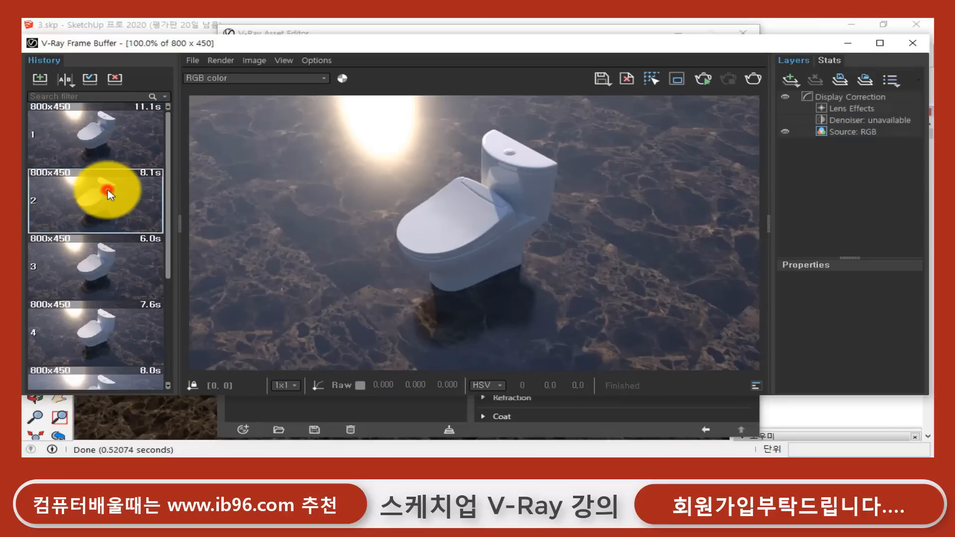
{"action": "left_click", "coordinate": [90, 78]}
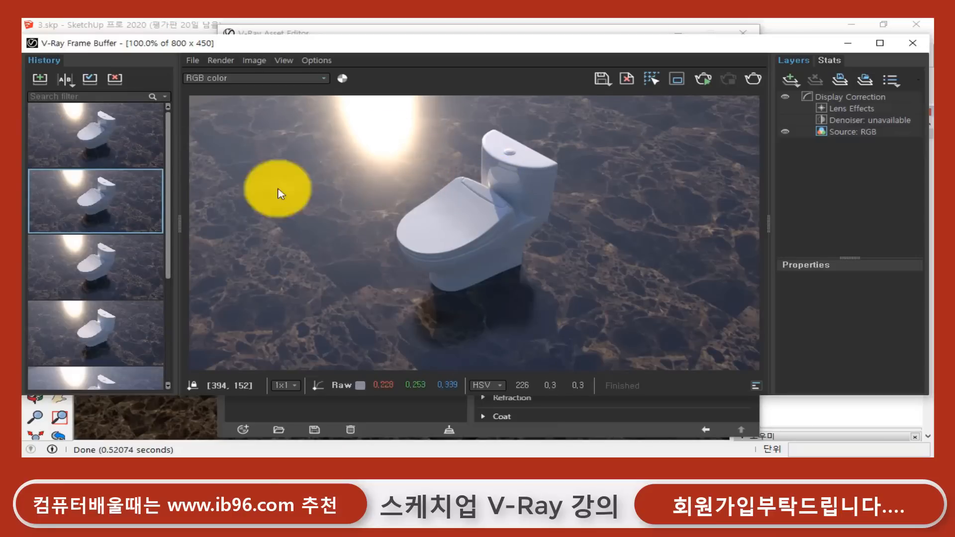
{"action": "left_click", "coordinate": [121, 146]}
{"action": "left_click", "coordinate": [90, 78]}
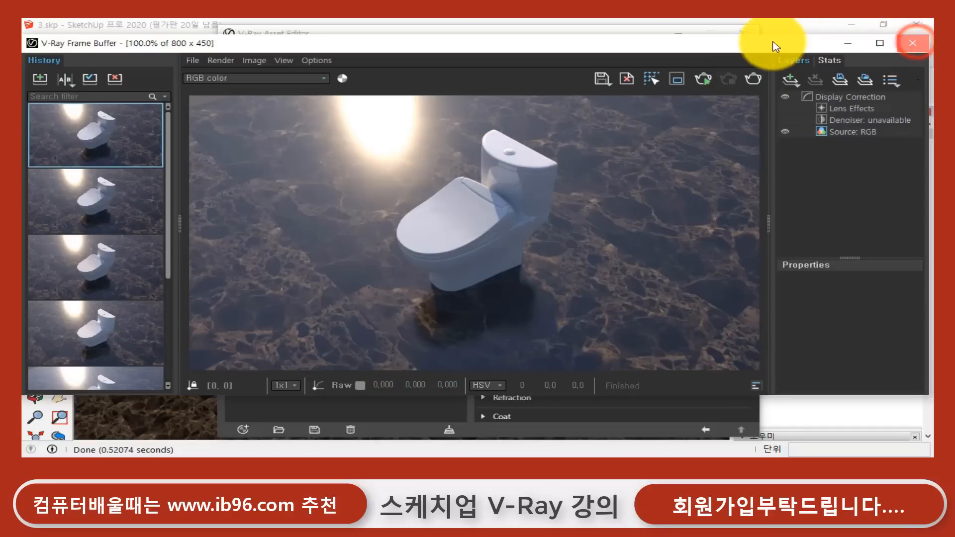
- Select both halves of the flush button and its surrounding ring on the tank lid, and return to the 장면 1 view
{"action": "left_click", "coordinate": [741, 34]}
{"action": "left_click", "coordinate": [746, 34]}
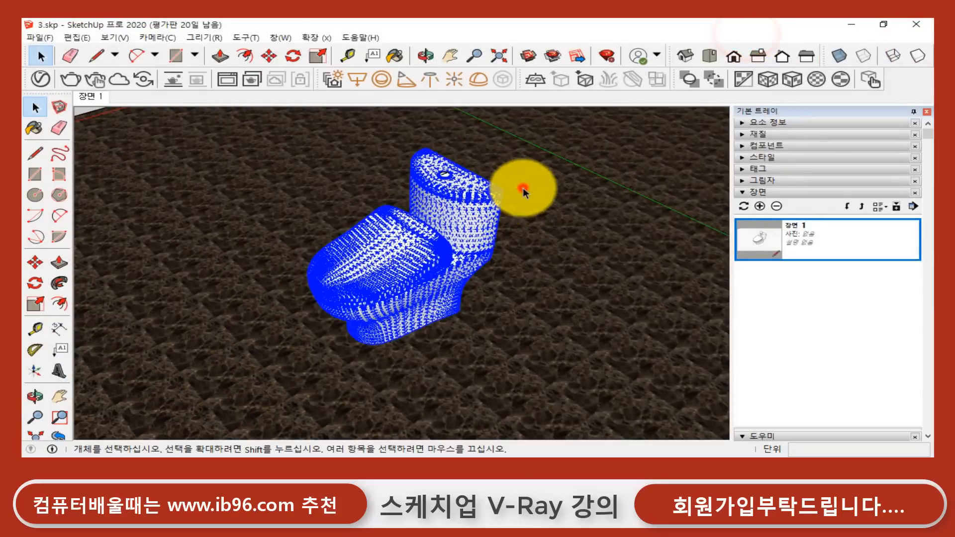
{"action": "left_click", "coordinate": [521, 185]}
{"action": "scroll", "coordinate": [441, 178], "scroll_direction": "up", "scroll_amount": 5}
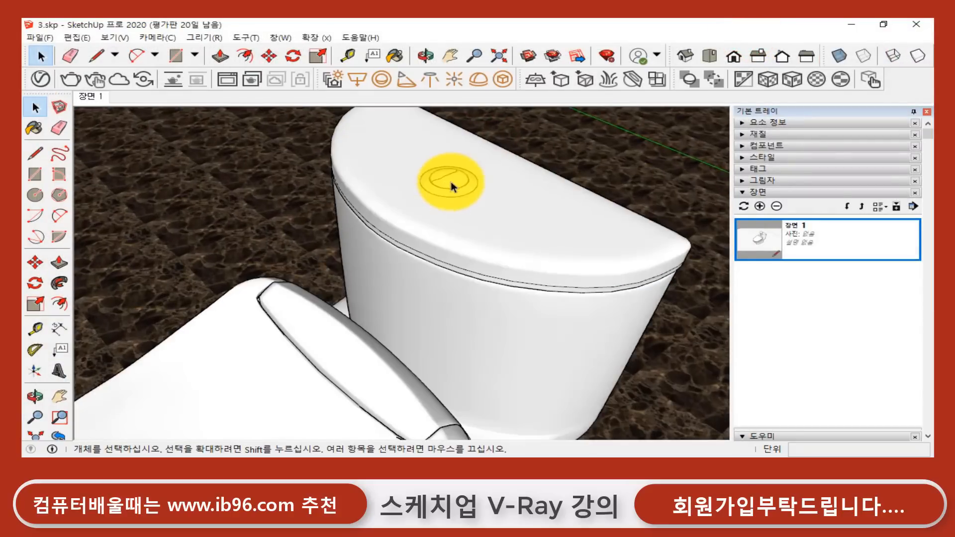
{"action": "scroll", "coordinate": [446, 175], "scroll_direction": "up", "scroll_amount": 3}
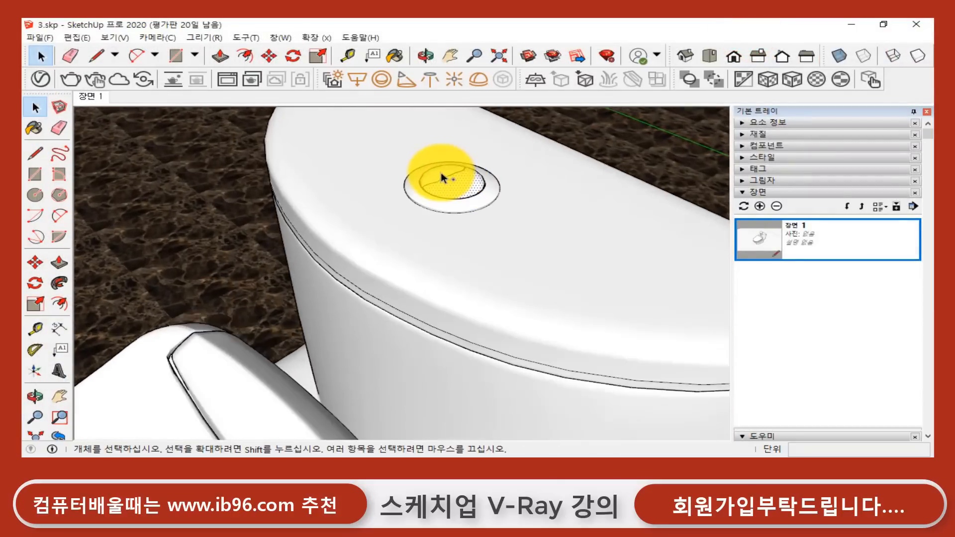
{"action": "left_click", "coordinate": [441, 173], "text": "ctrl"}
{"action": "left_click", "coordinate": [464, 200], "text": "ctrl"}
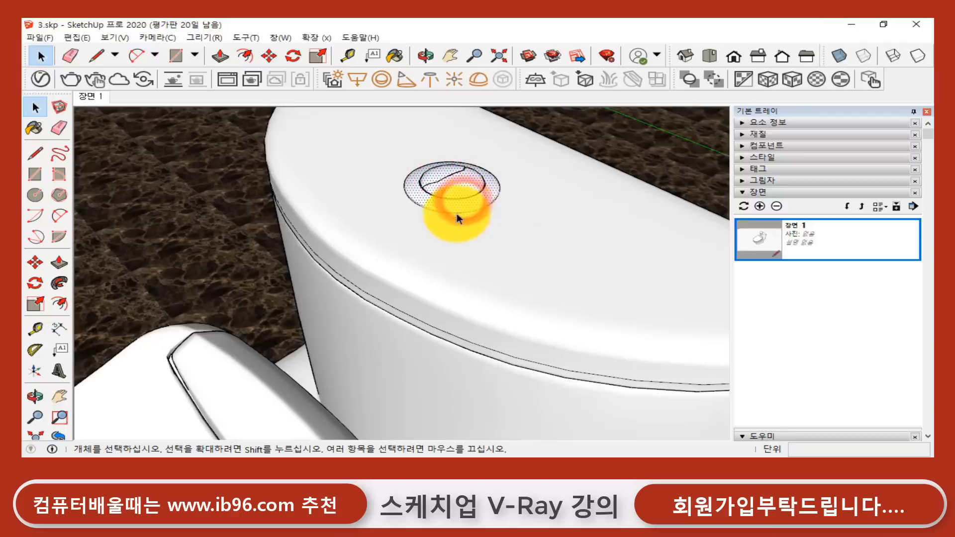
{"action": "scroll", "coordinate": [458, 218], "scroll_direction": "down", "scroll_amount": 4}
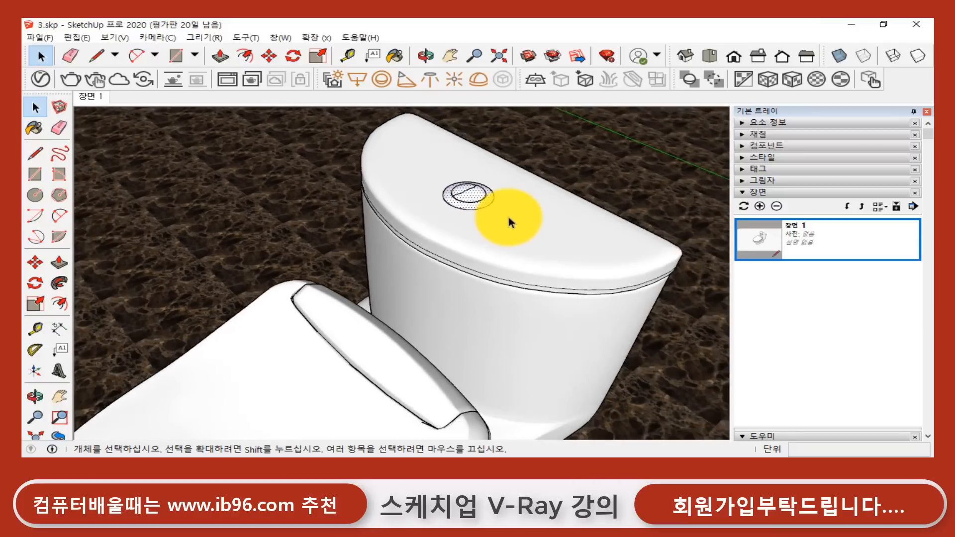
{"action": "scroll", "coordinate": [458, 202], "scroll_direction": "up", "scroll_amount": 2}
{"action": "scroll", "coordinate": [461, 200], "scroll_direction": "down", "scroll_amount": 3}
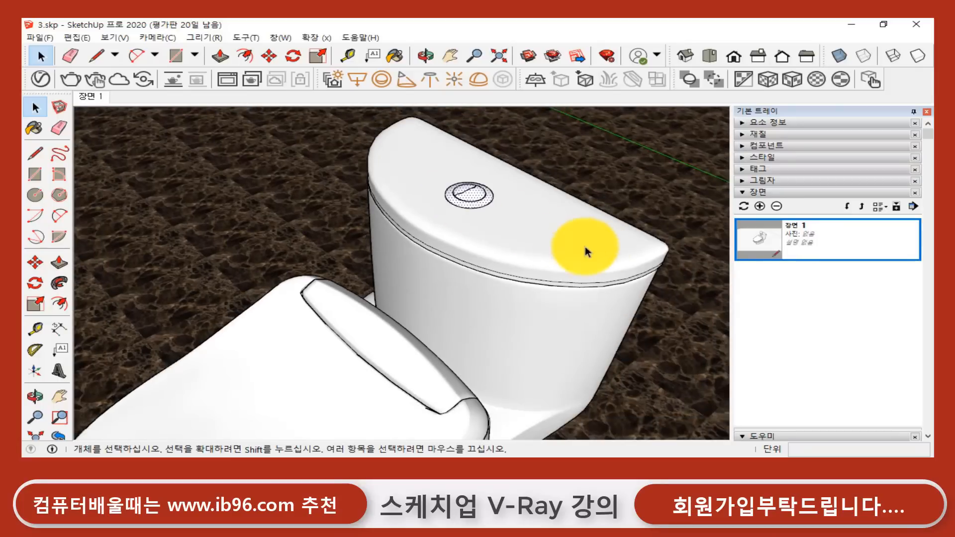
{"action": "left_click", "coordinate": [764, 241]}
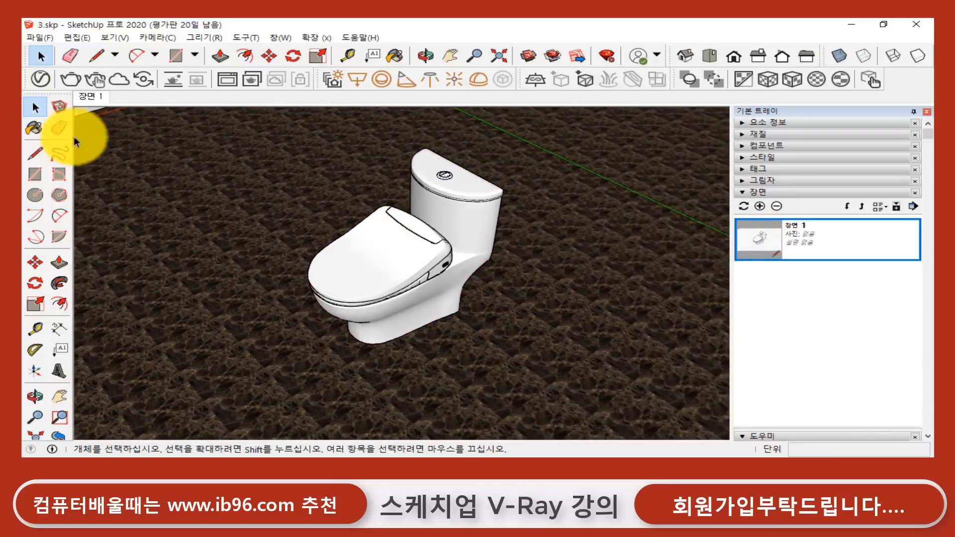
- Create a new Generic V-Ray material and rename it 스텐레스
{"action": "left_click", "coordinate": [40, 79]}
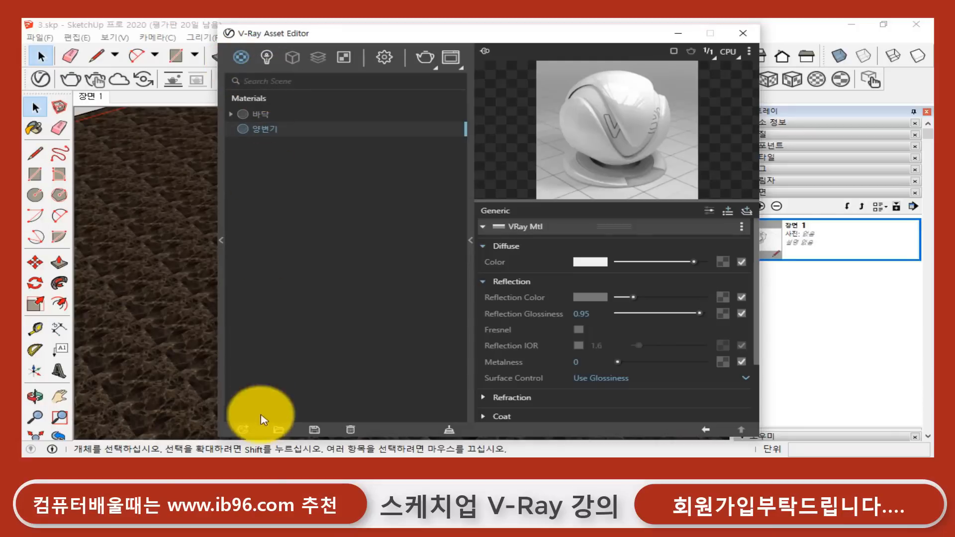
{"action": "left_click", "coordinate": [244, 431]}
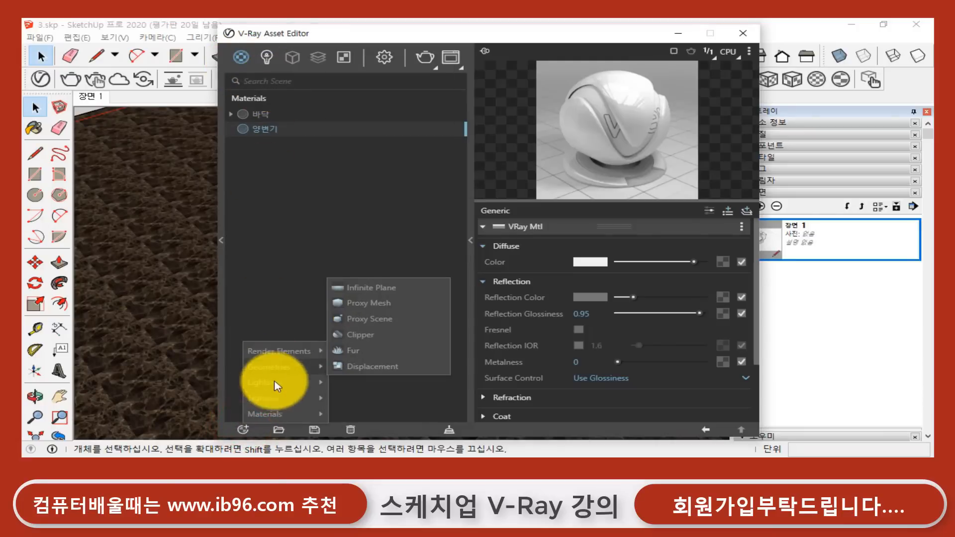
{"action": "mouse_move", "coordinate": [276, 417]}
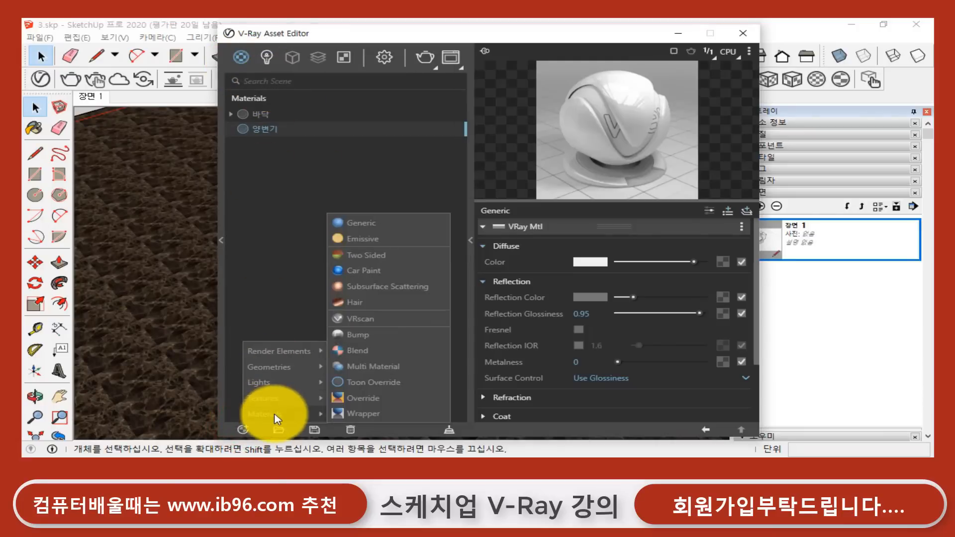
{"action": "left_click", "coordinate": [407, 225]}
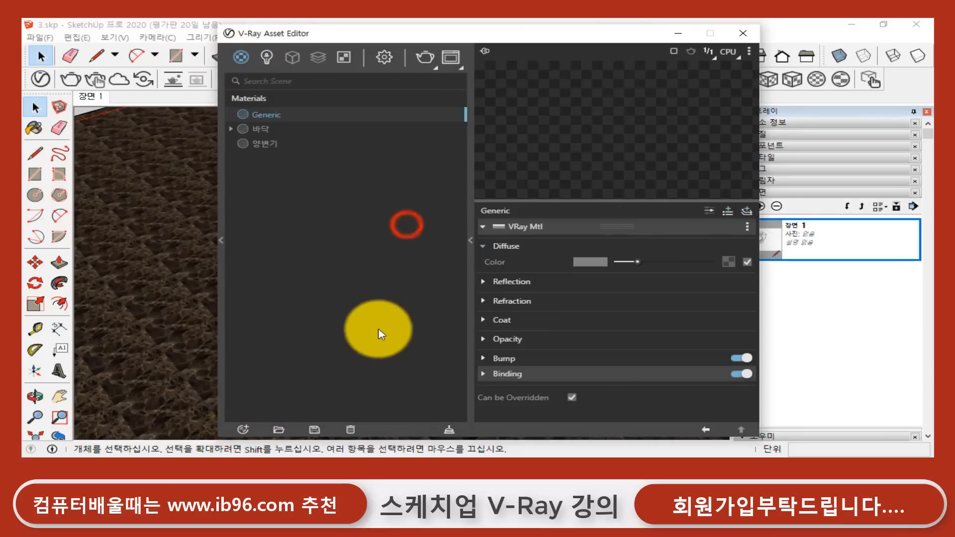
{"action": "right_click", "coordinate": [272, 120]}
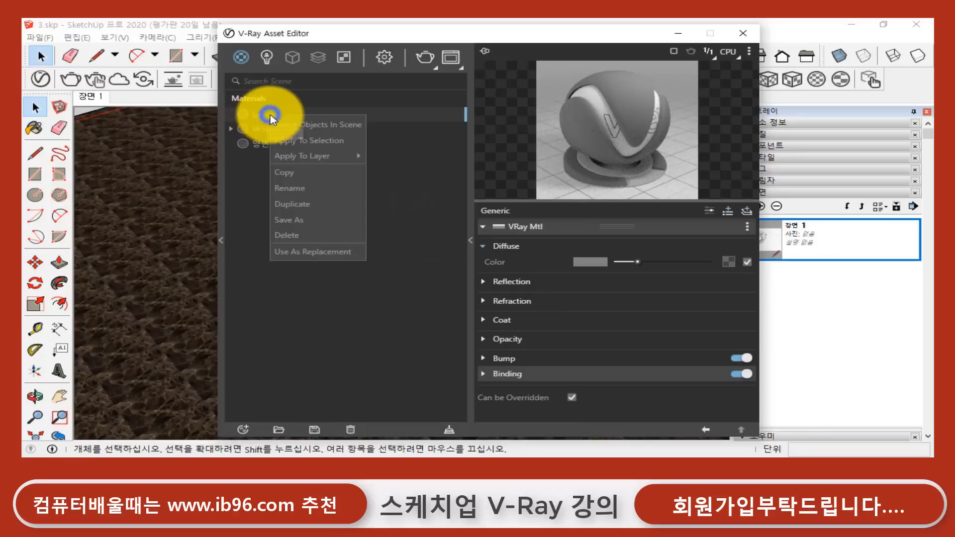
{"action": "left_click", "coordinate": [299, 192]}
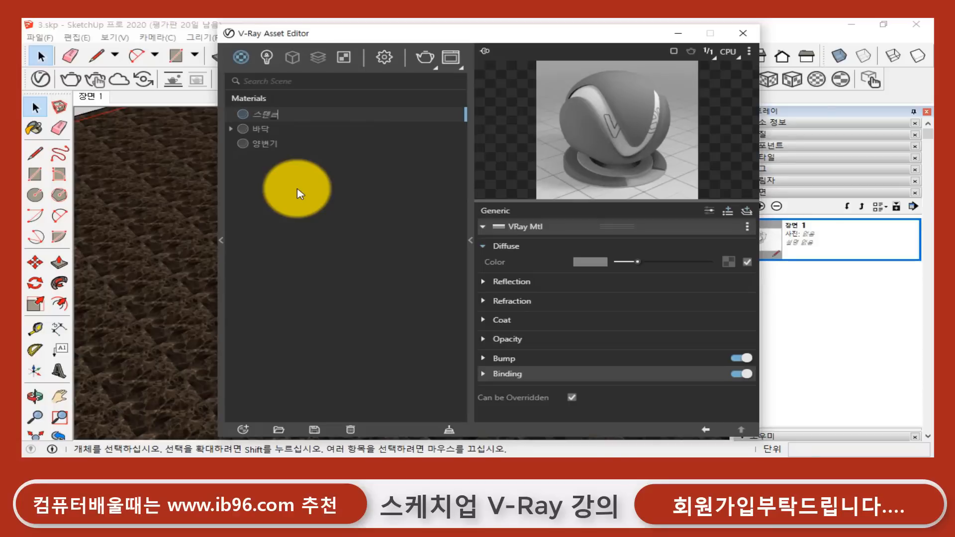
{"action": "key", "text": "Return"}
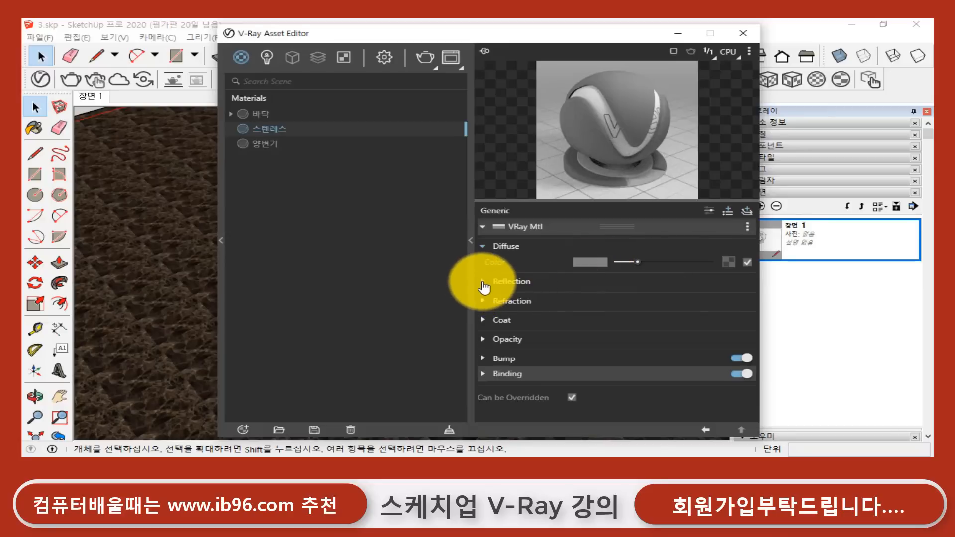
- Turn off Fresnel for the 스텐레스 material's reflection and raise its reflection color to light grey
{"action": "left_click", "coordinate": [483, 282]}
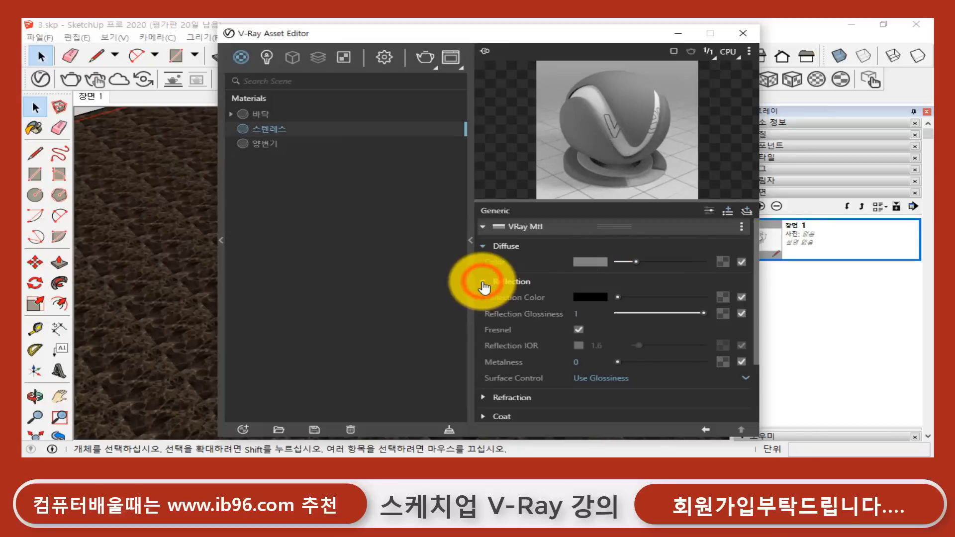
{"action": "left_click", "coordinate": [579, 330]}
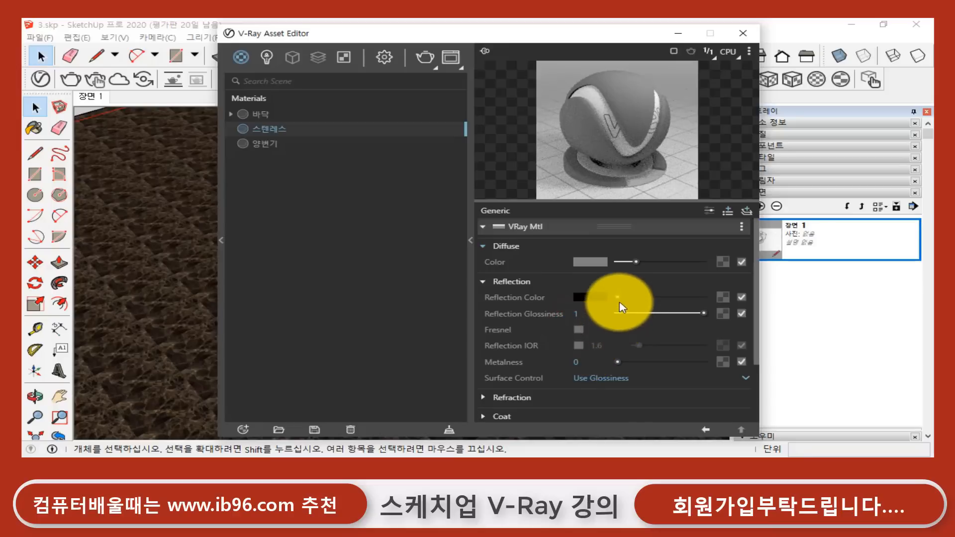
{"action": "left_click_drag", "start_coordinate": [622, 302], "coordinate": [654, 297]}
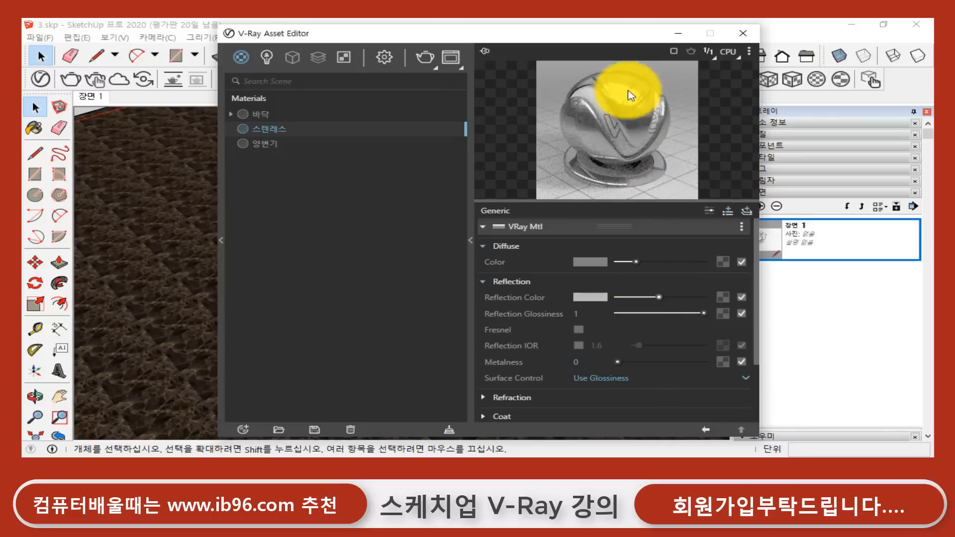
- Set the 스텐레스 material's diffuse color to a neutral light grey with RGB values of 0.683
{"action": "left_click", "coordinate": [591, 260]}
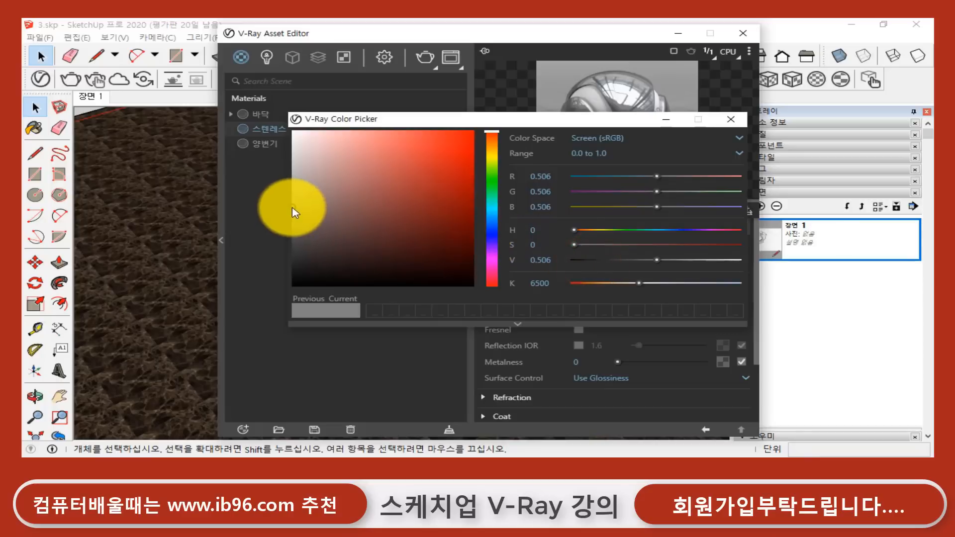
{"action": "left_click_drag", "start_coordinate": [292, 207], "coordinate": [287, 170]}
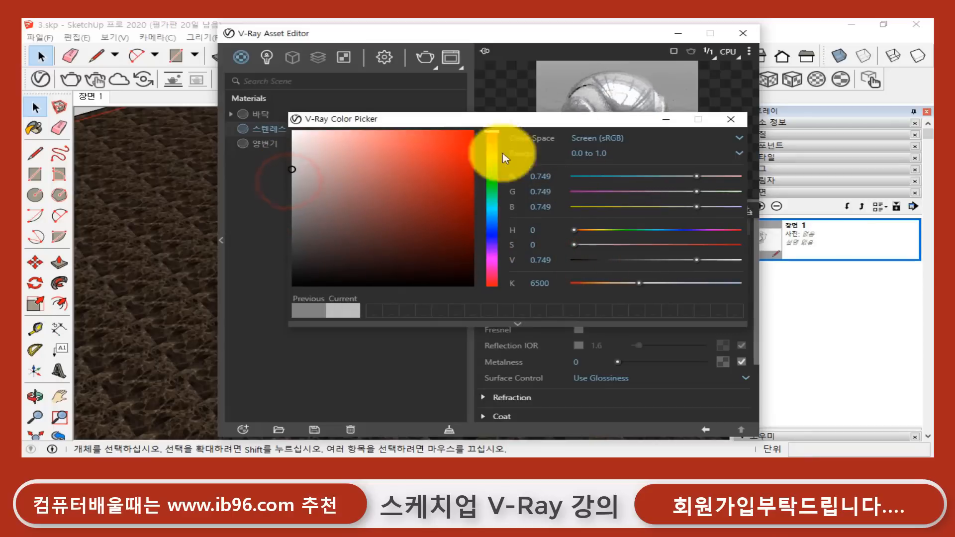
{"action": "left_click", "coordinate": [731, 119]}
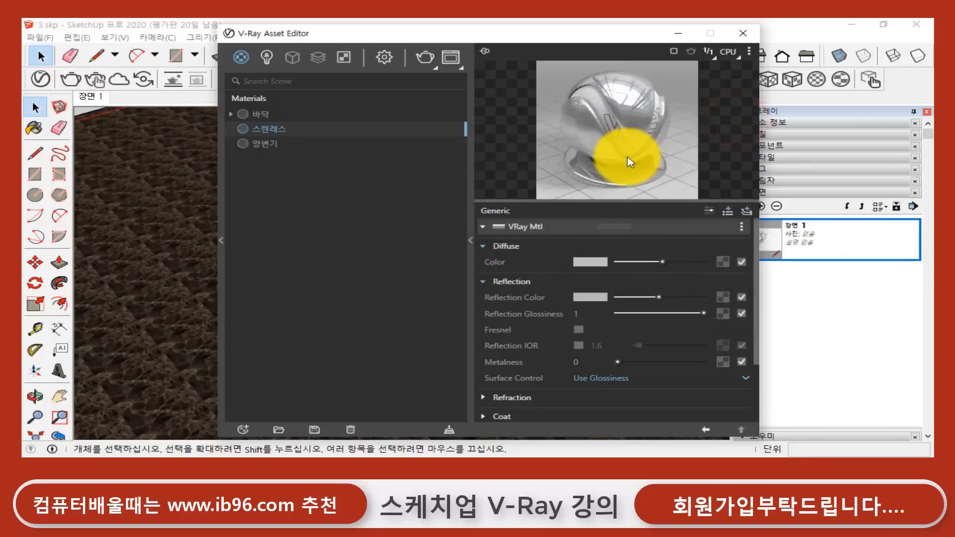
{"action": "left_click", "coordinate": [594, 261]}
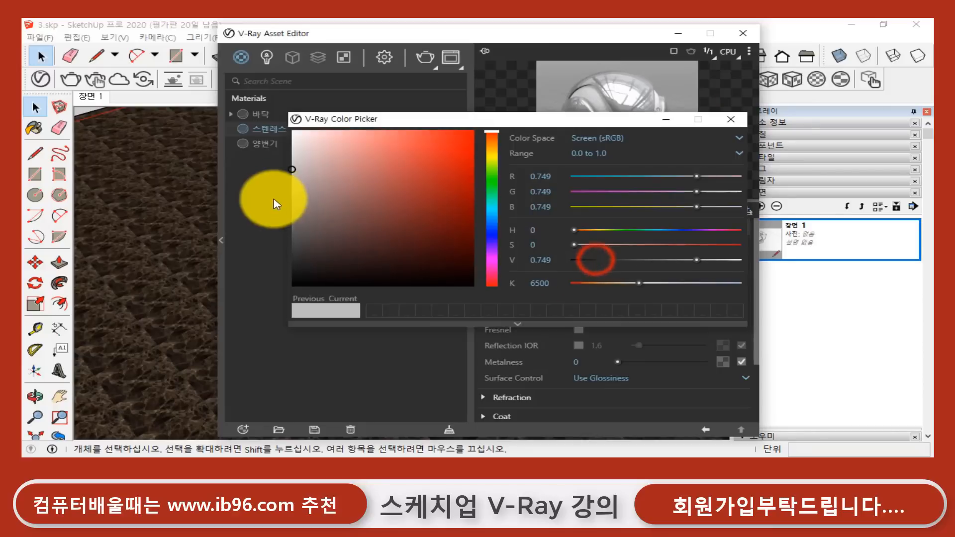
{"action": "left_click", "coordinate": [292, 179]}
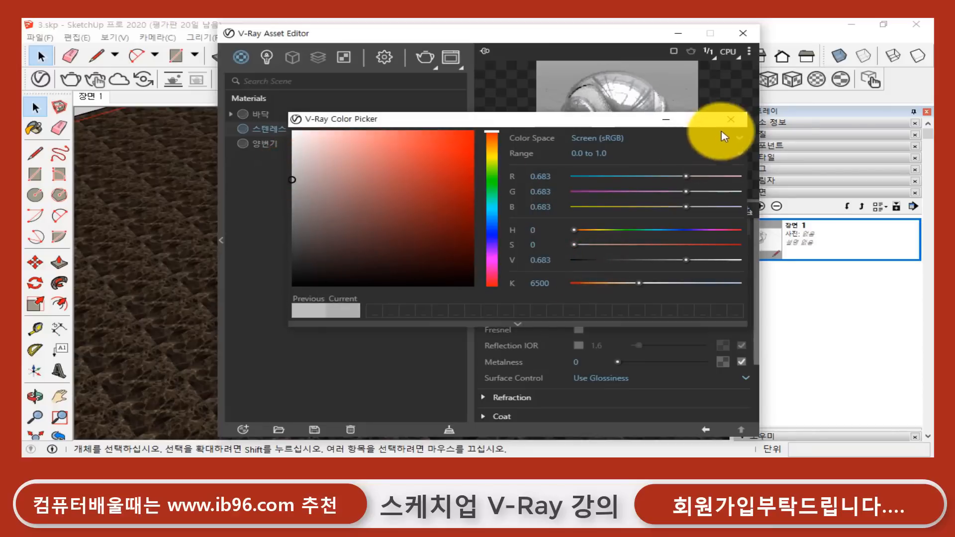
{"action": "left_click", "coordinate": [734, 120]}
- Set the 스텐레스 material's reflection glossiness to 0.95 and apply the material to the selected flush button faces
{"action": "left_click", "coordinate": [587, 315]}
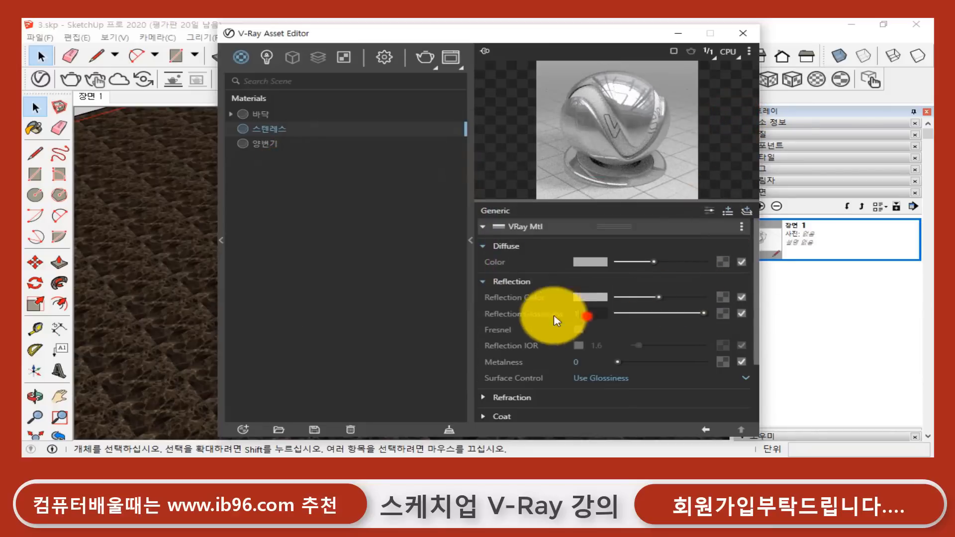
{"action": "type", "text": "0.95"}
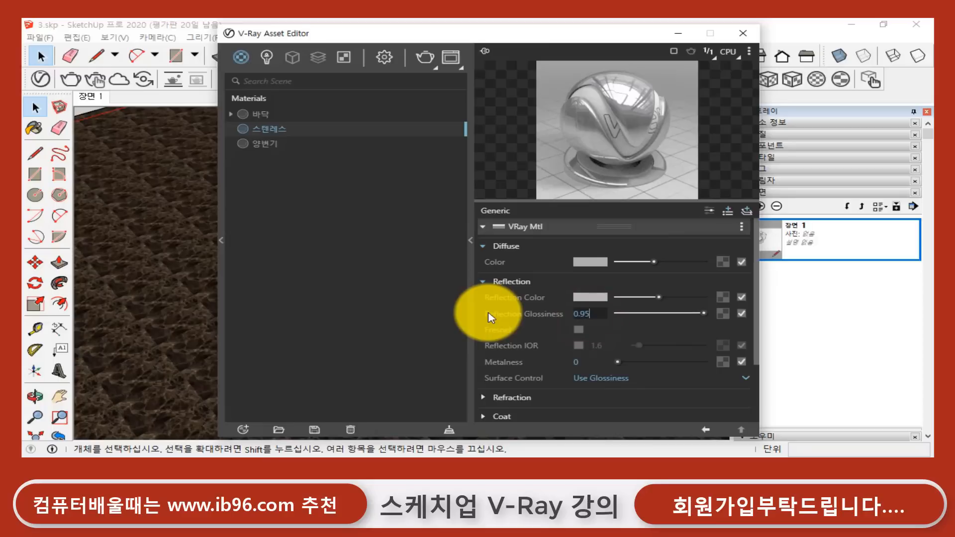
{"action": "key", "text": "Return"}
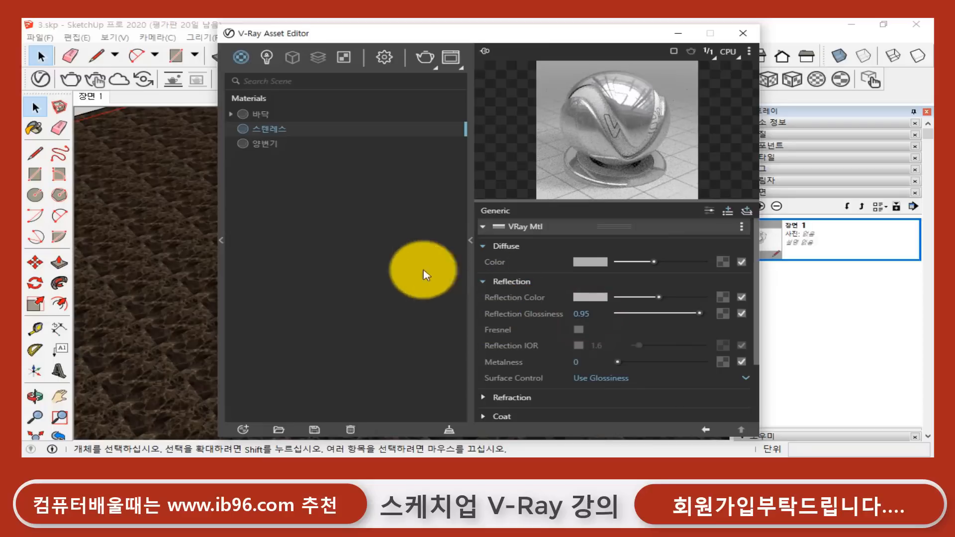
{"action": "right_click", "coordinate": [274, 132]}
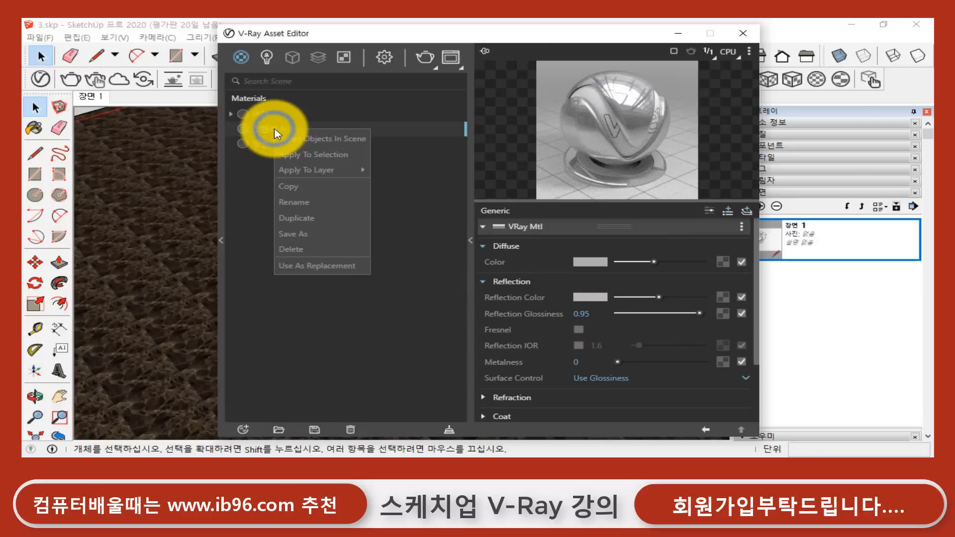
{"action": "left_click", "coordinate": [300, 155]}
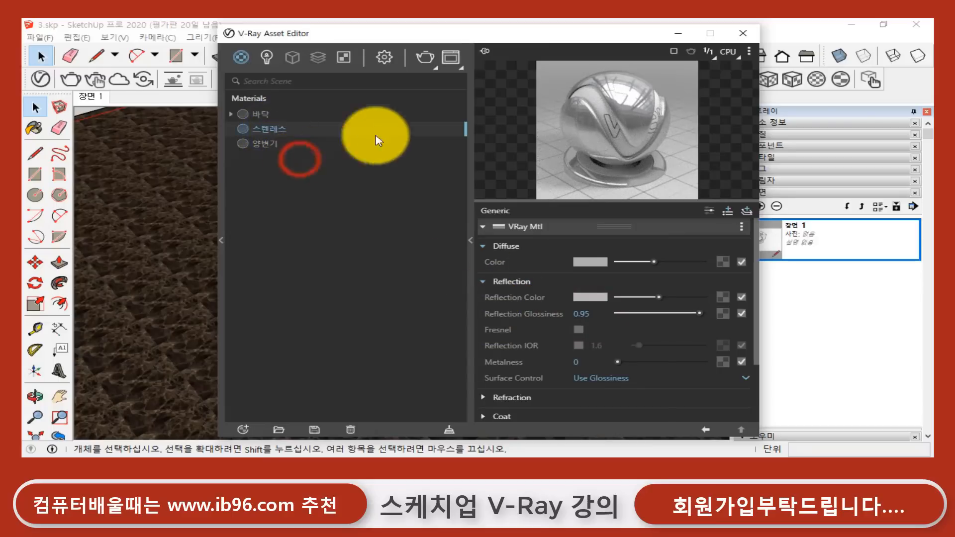
- Open the V-Ray Frame Buffer and rerender the scene with the stainless flush button
{"action": "left_click", "coordinate": [453, 61]}
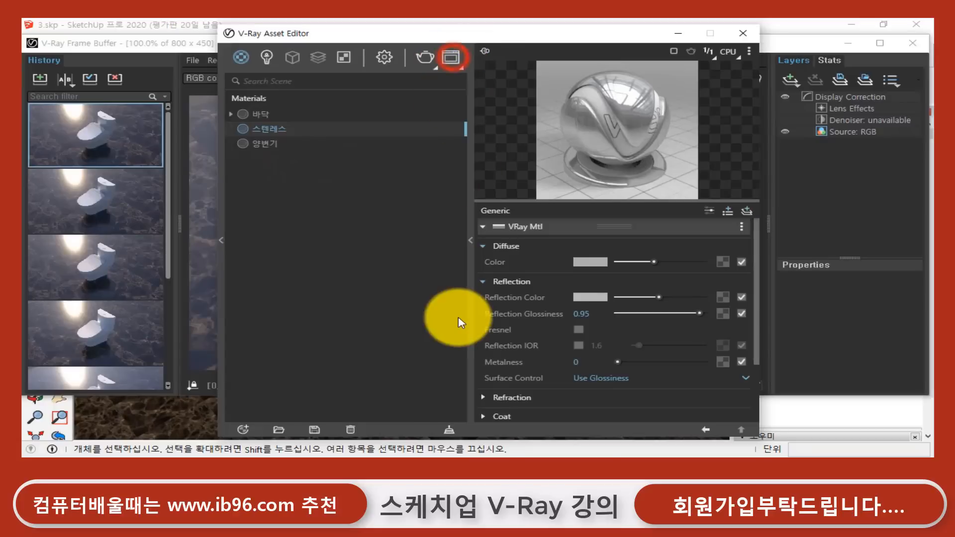
{"action": "left_click", "coordinate": [172, 45]}
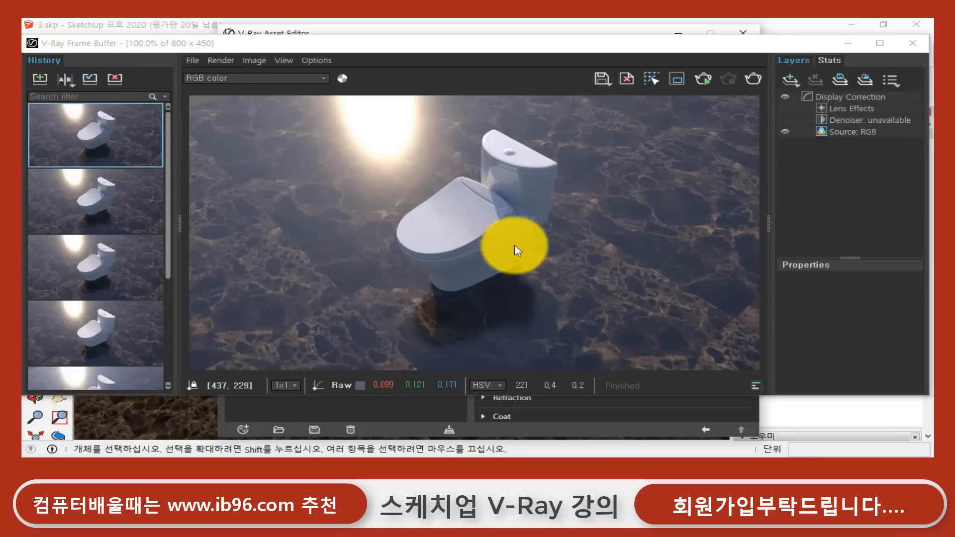
{"action": "left_click", "coordinate": [753, 79]}
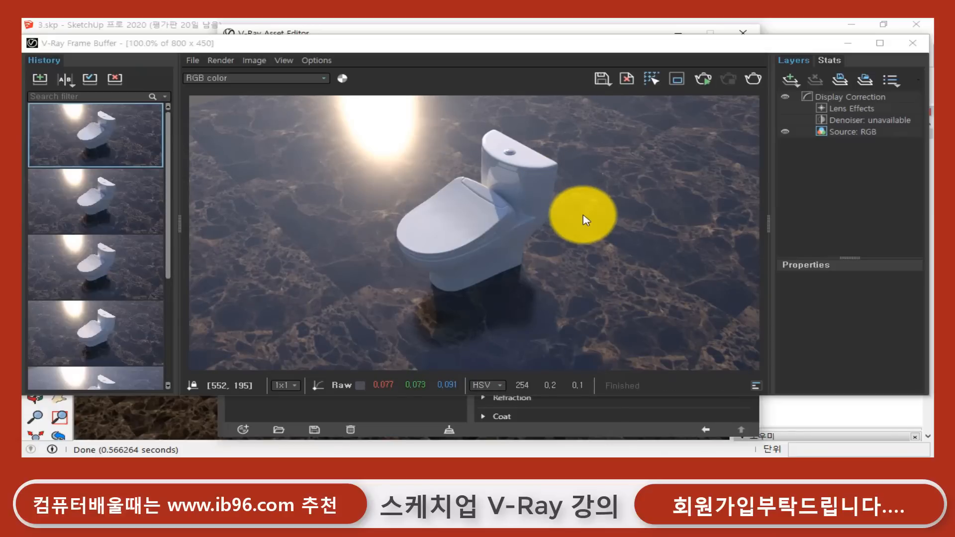
- Darken the 스텐레스 material's diffuse color to a mid grey with RGB values of about 0.507
{"action": "left_click", "coordinate": [679, 425]}
{"action": "left_click", "coordinate": [590, 266]}
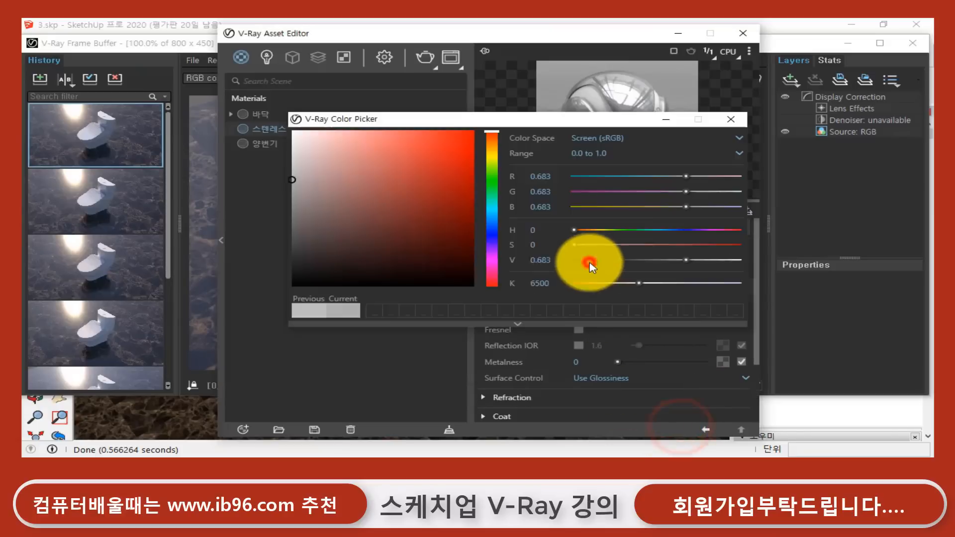
{"action": "left_click_drag", "start_coordinate": [294, 180], "coordinate": [289, 208]}
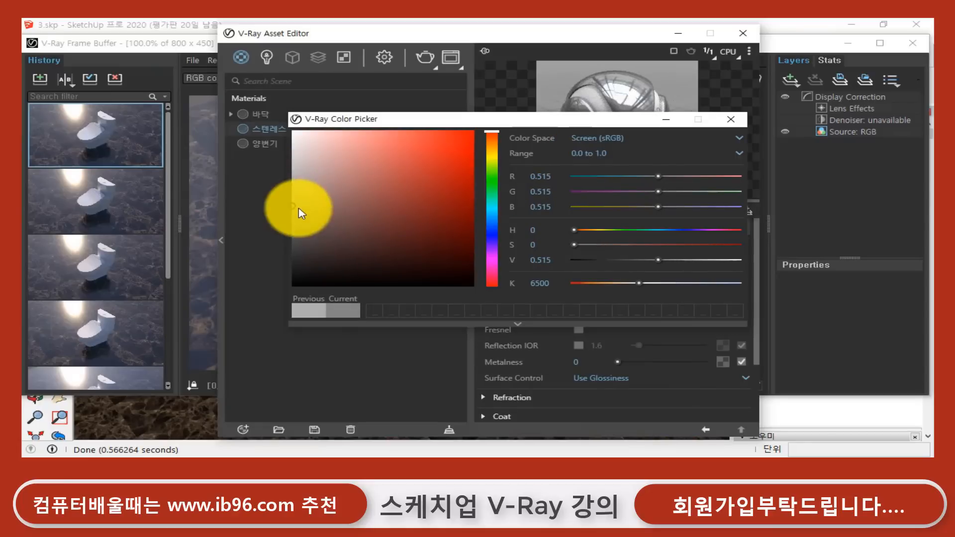
{"action": "left_click_drag", "start_coordinate": [298, 212], "coordinate": [293, 214]}
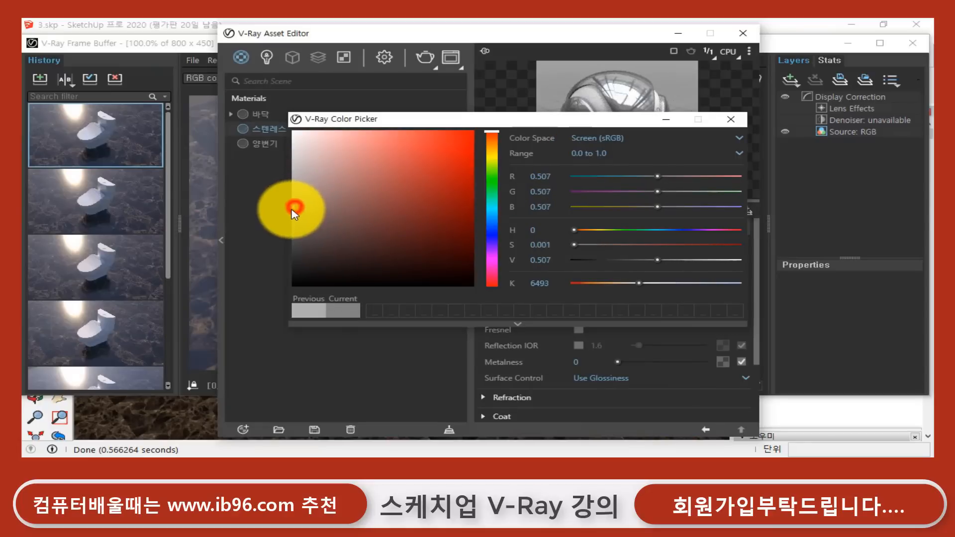
{"action": "left_click", "coordinate": [730, 117]}
- Save the current frame buffer render to the history
{"action": "left_click", "coordinate": [136, 43]}
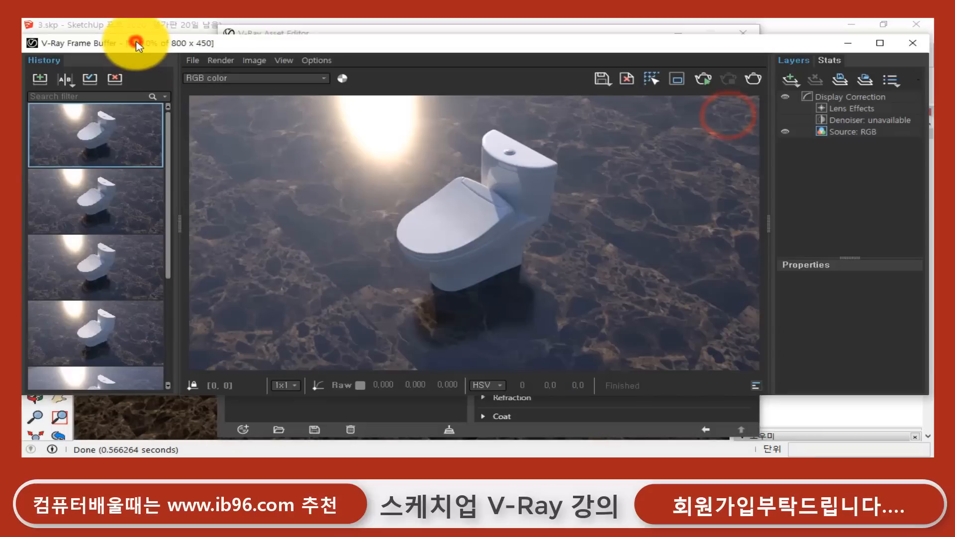
{"action": "left_click", "coordinate": [40, 81]}
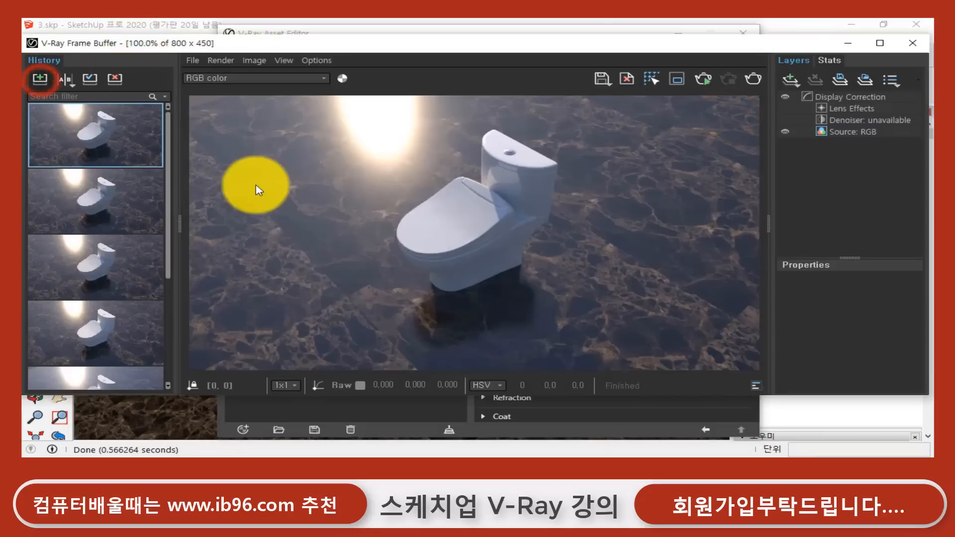
- Rerender the scene with the darkened stainless flush button
{"action": "left_click", "coordinate": [754, 80]}
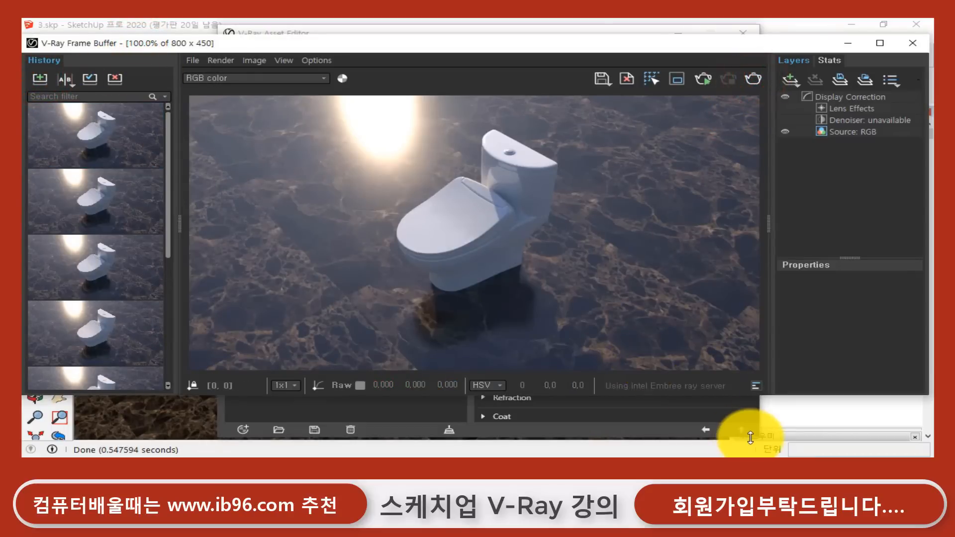
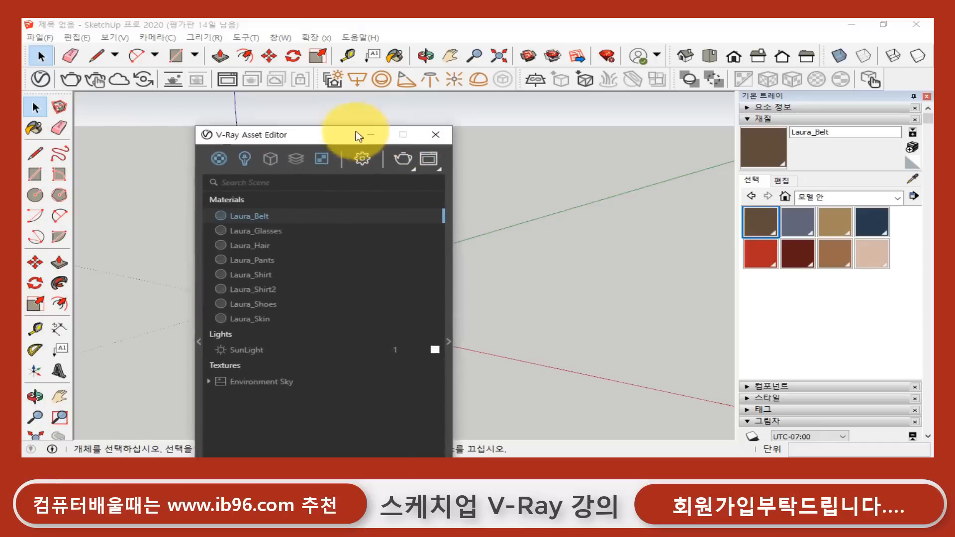
- Expand the material settings in the V-Ray Asset Editor, list only the materials, and close the editor
{"action": "left_click_drag", "start_coordinate": [359, 132], "coordinate": [444, 46]}
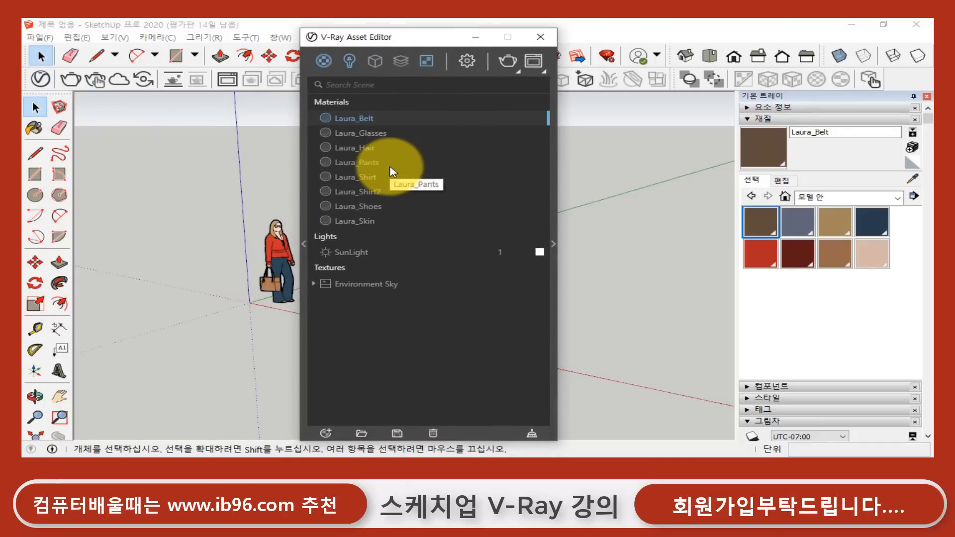
{"action": "left_click", "coordinate": [554, 244]}
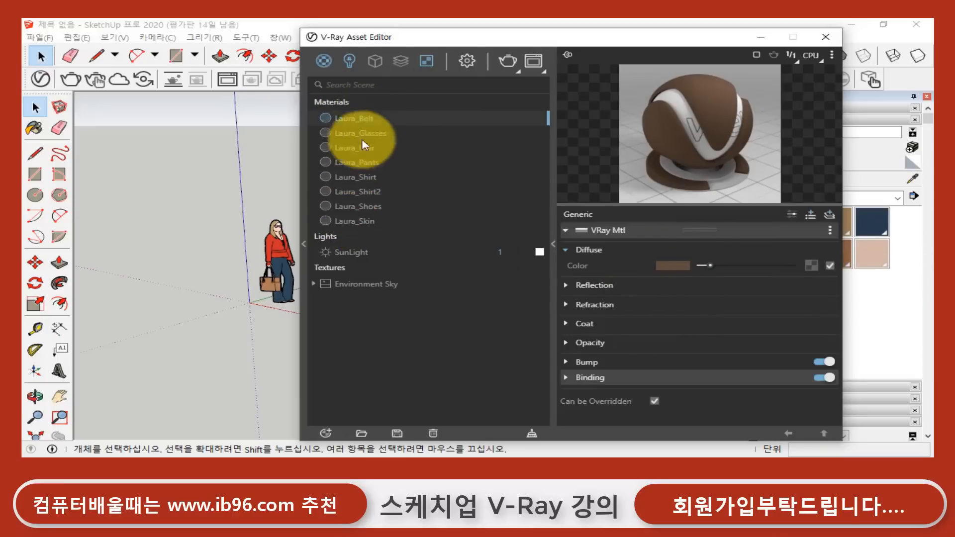
{"action": "left_click_drag", "start_coordinate": [550, 36], "coordinate": [399, 38]}
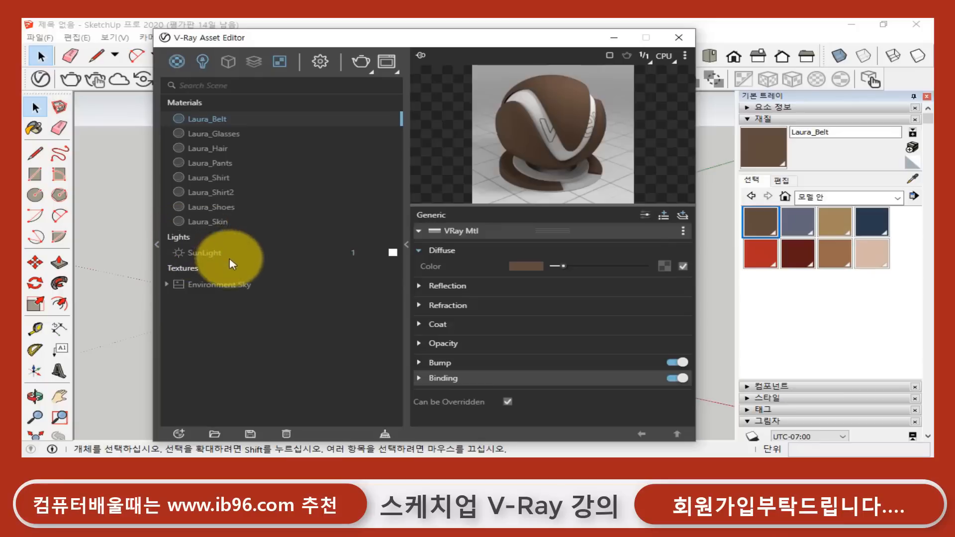
{"action": "left_click", "coordinate": [177, 63]}
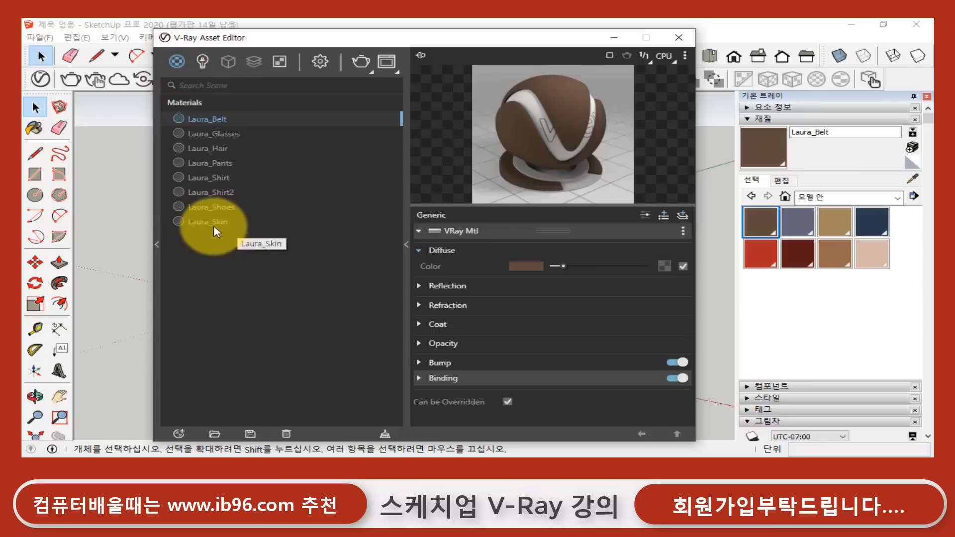
{"action": "left_click", "coordinate": [679, 37]}
- Draw a hexagon on the ground beside the figure and extrude it upward about 1747 mm into a prism
{"action": "left_click", "coordinate": [342, 273]}
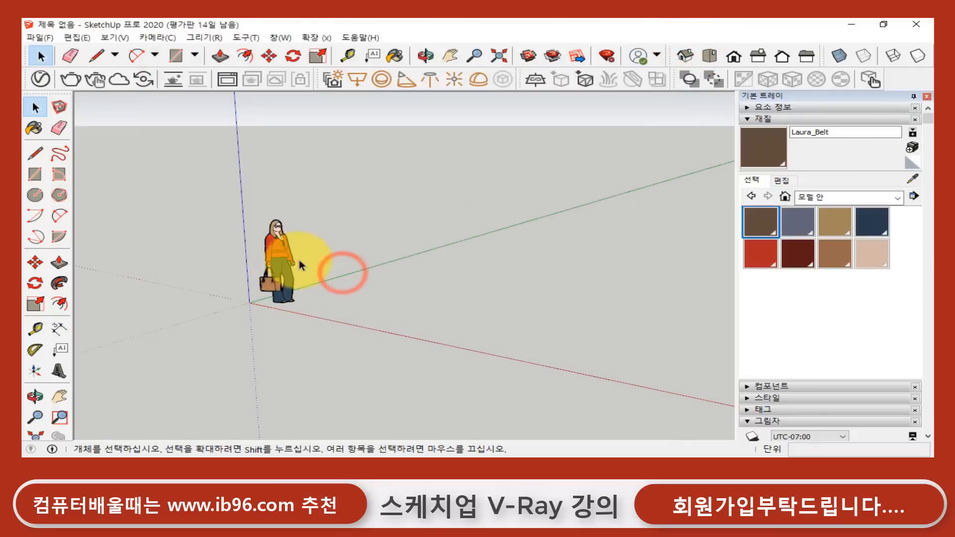
{"action": "scroll", "coordinate": [299, 269], "scroll_direction": "up", "scroll_amount": 3}
{"action": "middle_click_drag", "start_coordinate": [381, 324], "coordinate": [239, 288], "text": "shift"}
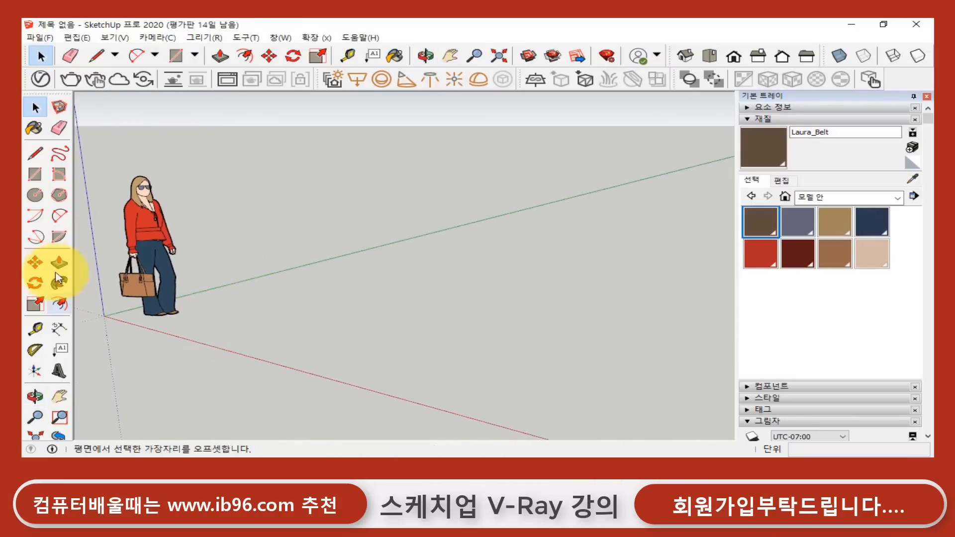
{"action": "left_click", "coordinate": [35, 174]}
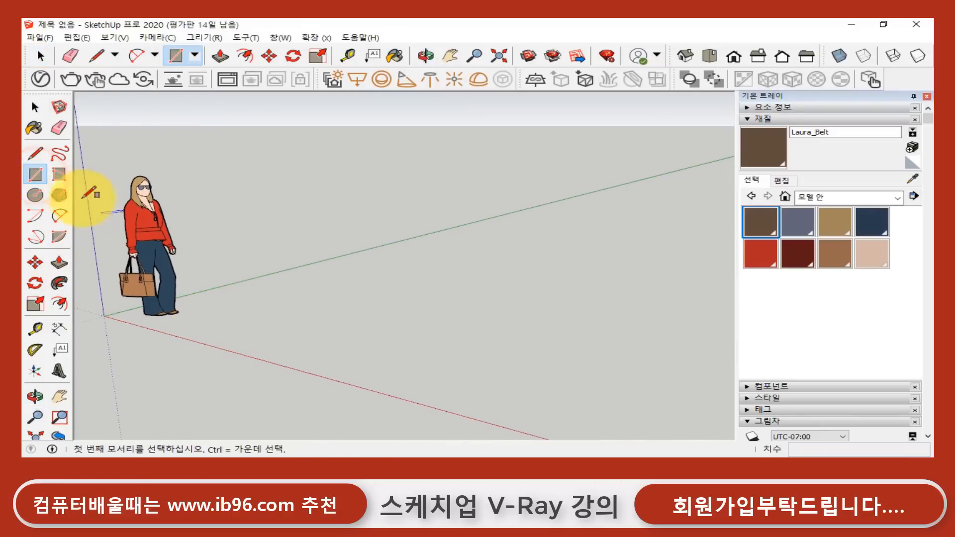
{"action": "left_click", "coordinate": [60, 195]}
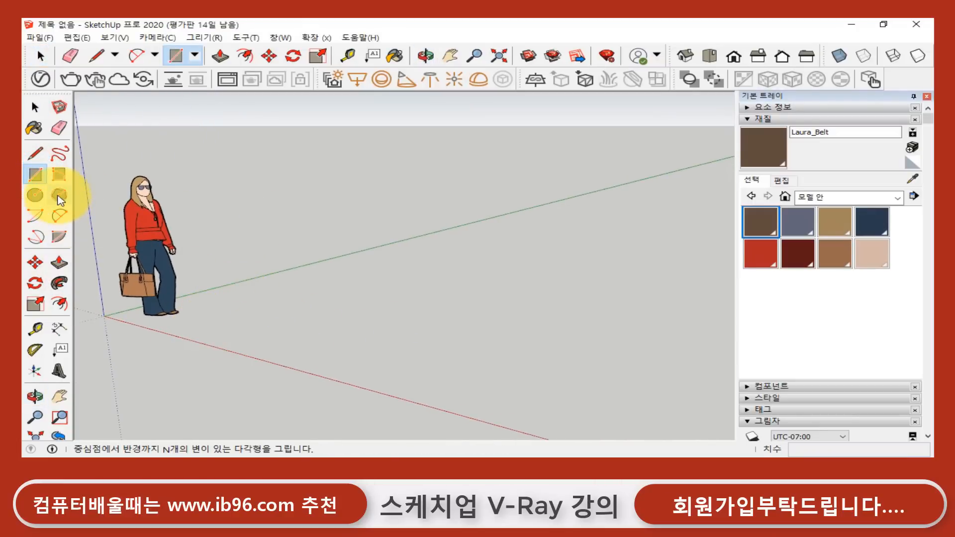
{"action": "left_click", "coordinate": [331, 332]}
{"action": "left_click", "coordinate": [57, 268]}
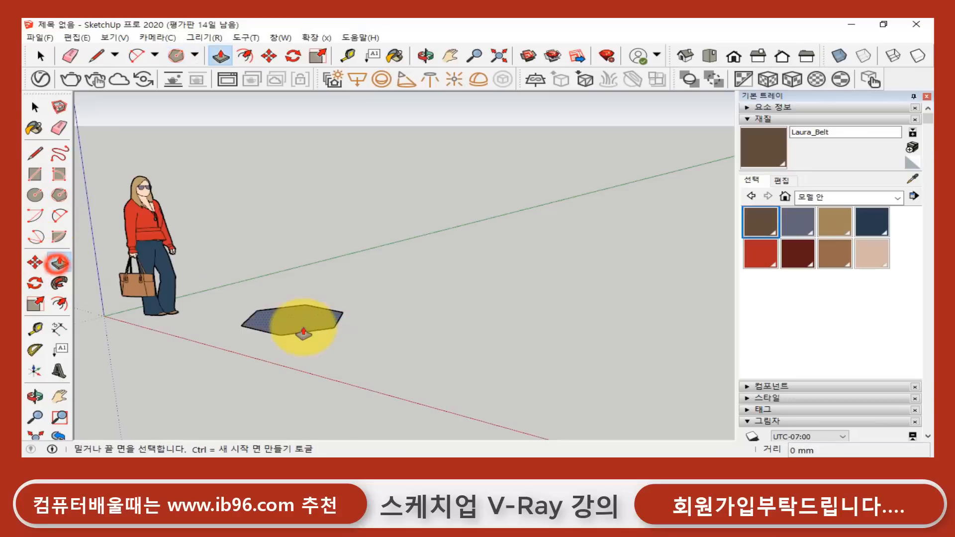
{"action": "left_click", "coordinate": [302, 324]}
{"action": "left_click", "coordinate": [307, 180]}
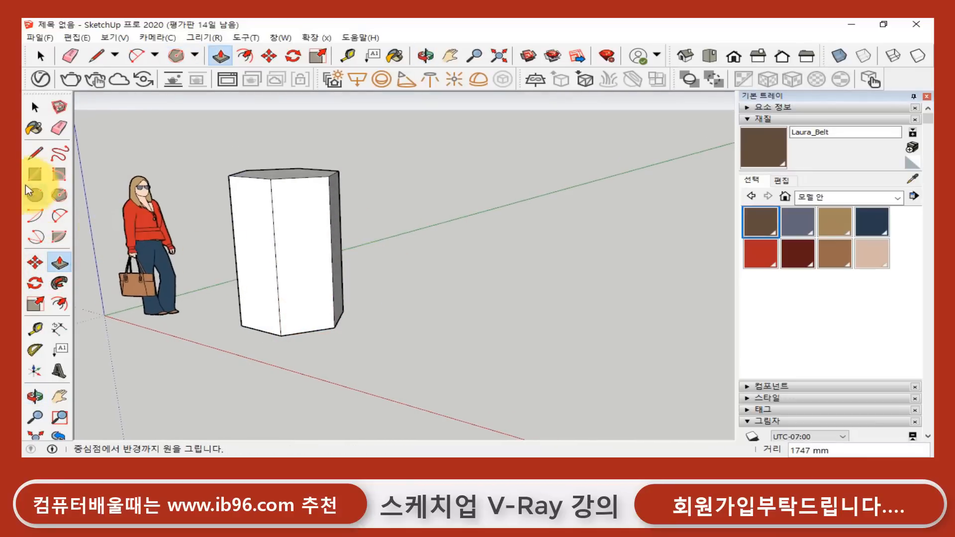
- Draw a flat circle on the ground beside the hexagonal prism
{"action": "left_click", "coordinate": [35, 195]}
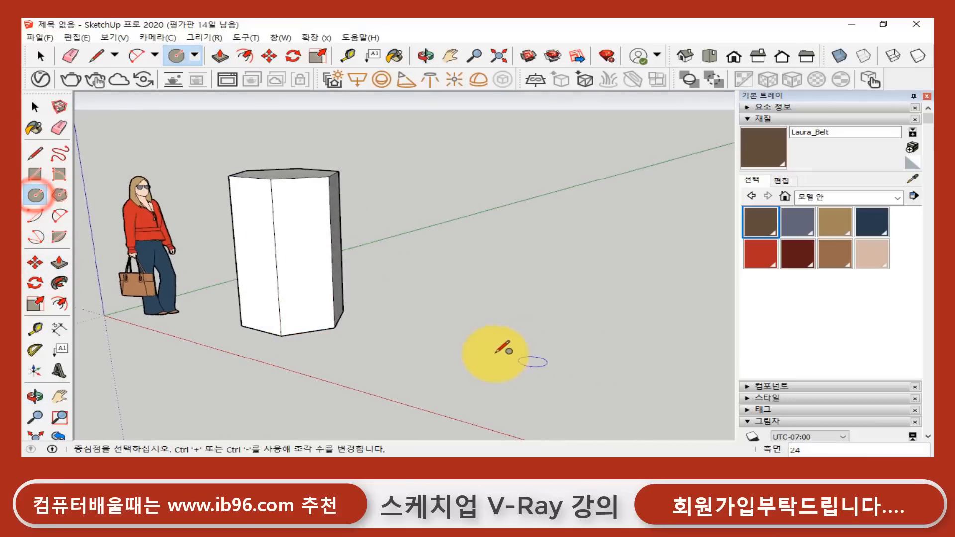
{"action": "left_click", "coordinate": [516, 371]}
{"action": "key", "text": "space"}
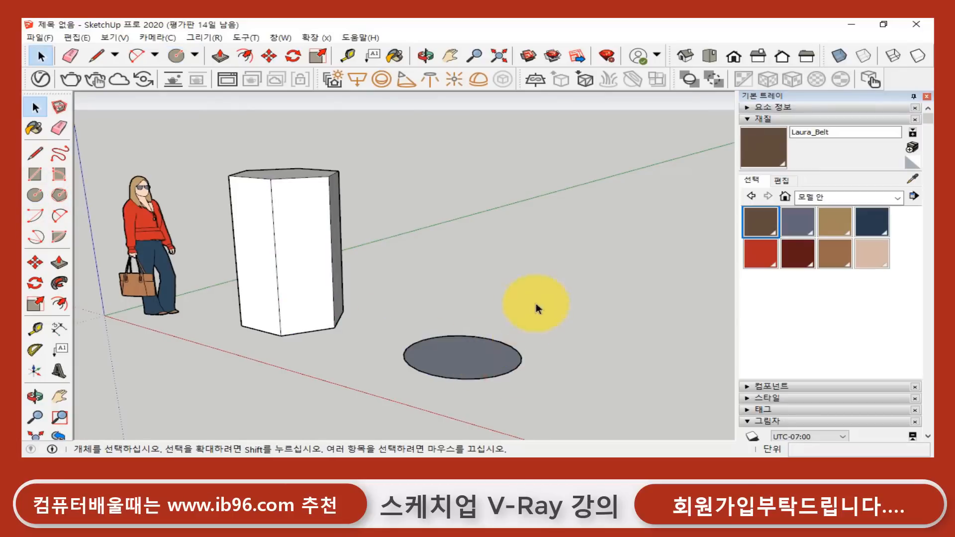
- Rotate a copy of the circle 90 degrees about its centre so that it stands upright
{"action": "left_click_drag", "start_coordinate": [516, 316], "coordinate": [436, 392]}
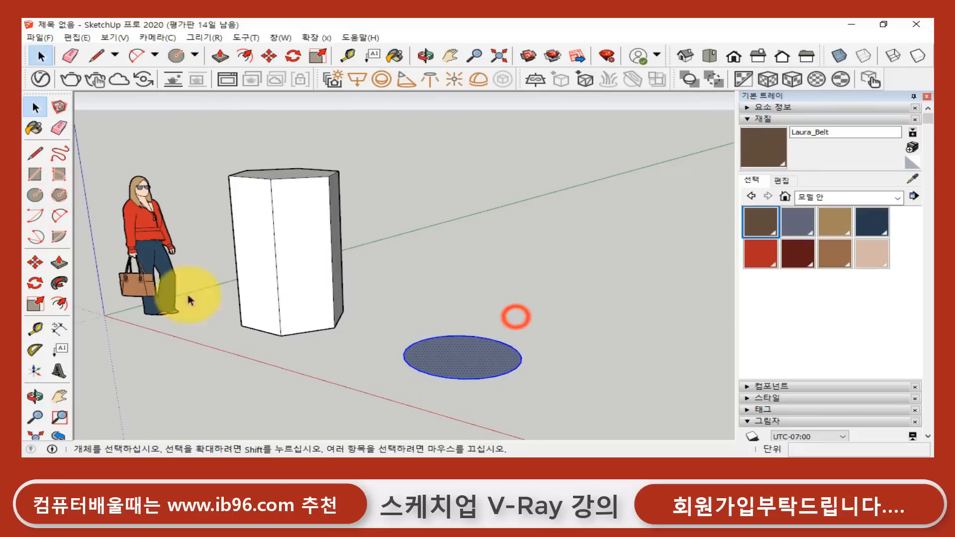
{"action": "left_click", "coordinate": [35, 283]}
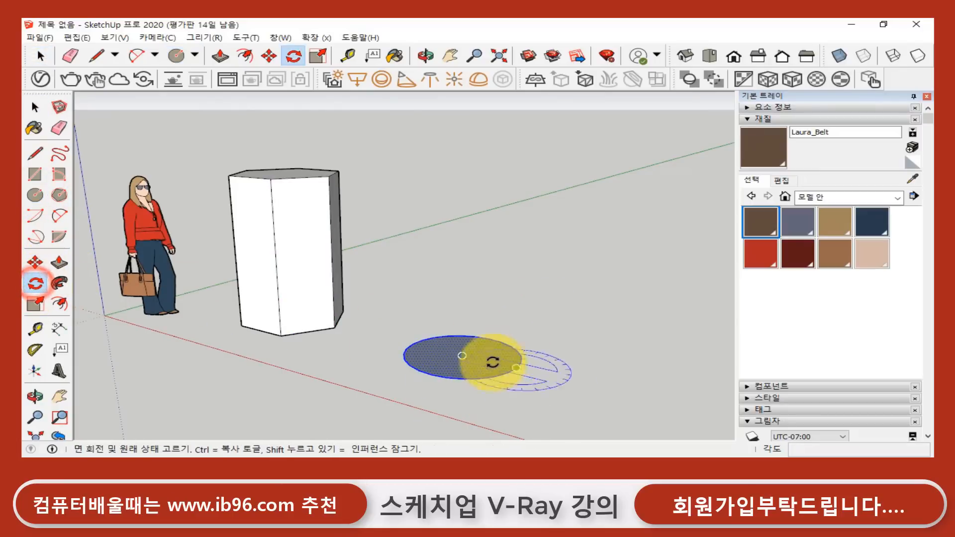
{"action": "left_click", "coordinate": [462, 355]}
{"action": "left_click_drag", "start_coordinate": [573, 389], "coordinate": [575, 389]}
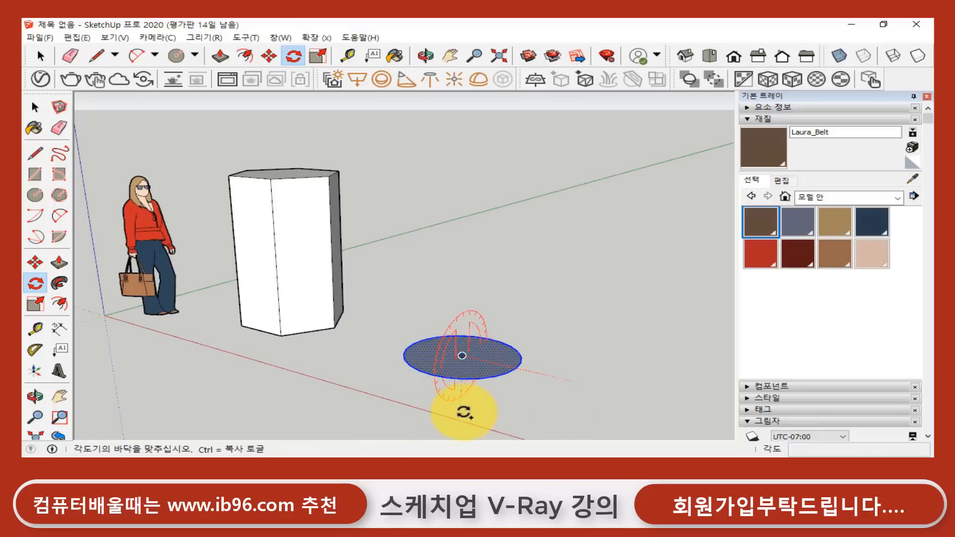
{"action": "left_click", "coordinate": [449, 414]}
{"action": "left_click", "coordinate": [460, 273]}
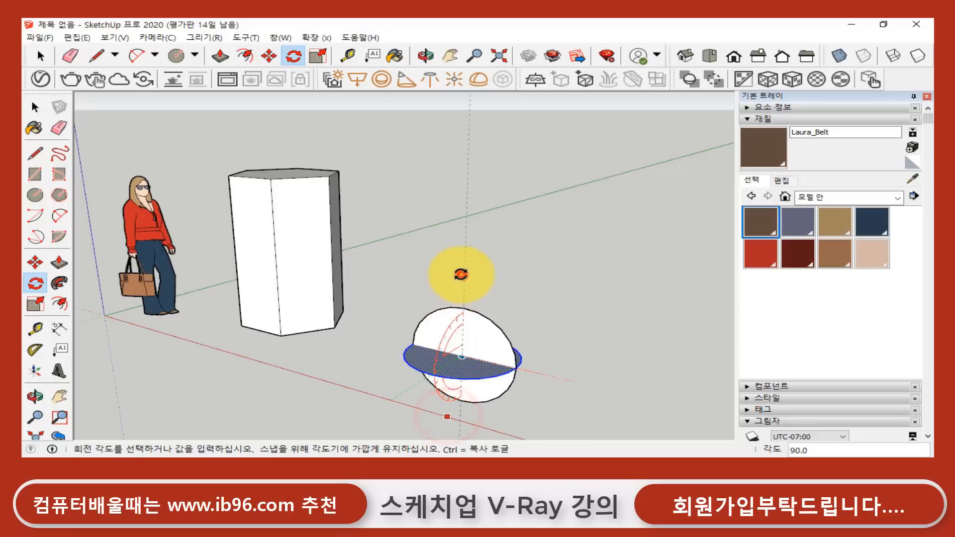
- Form a sphere by sweeping the upright circle around the flat one with Follow Me
{"action": "left_click", "coordinate": [59, 283]}
{"action": "left_click", "coordinate": [457, 366]}
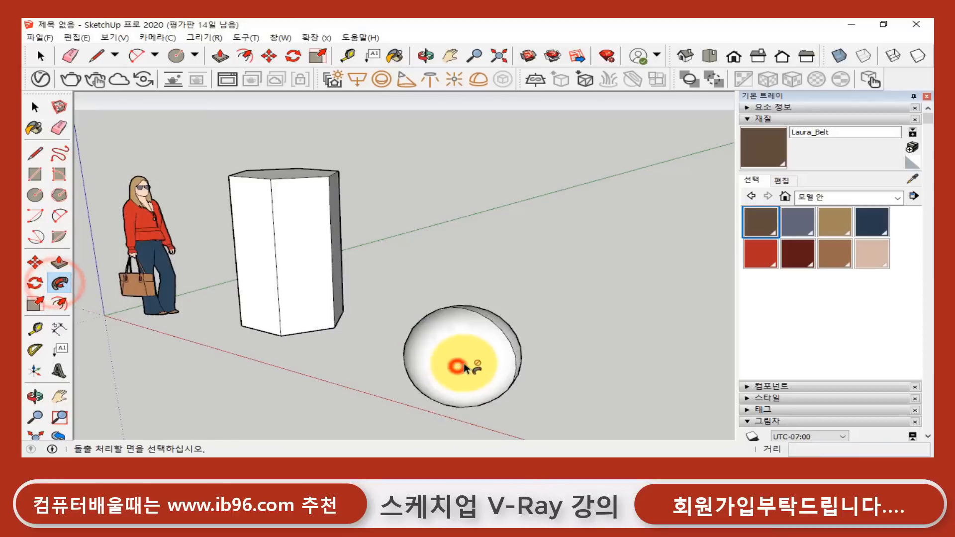
{"action": "key", "text": "space"}
- Select the whole sphere and raise it by about 920 mm
{"action": "left_click", "coordinate": [491, 350]}
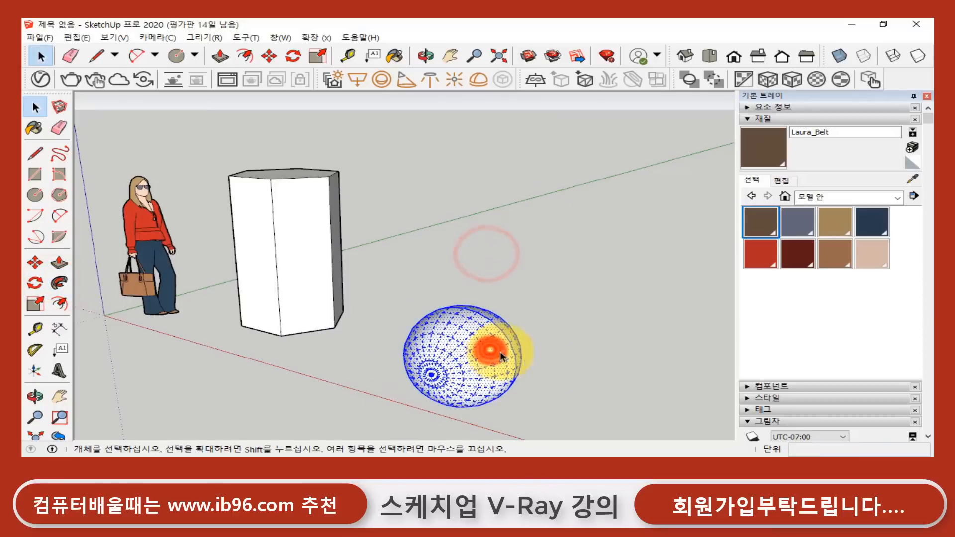
{"action": "key", "text": "m"}
{"action": "left_click", "coordinate": [563, 387]}
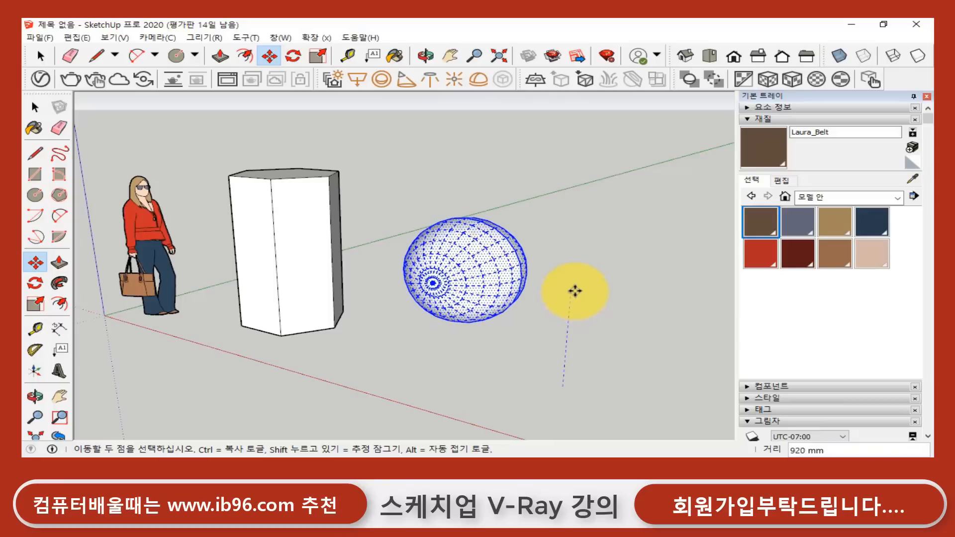
{"action": "left_click", "coordinate": [576, 289]}
- Move the raised sphere closer to the hexagonal prism along the red axis and deselect it
{"action": "middle_click_drag", "start_coordinate": [428, 320], "coordinate": [495, 348]}
{"action": "left_click", "coordinate": [492, 350]}
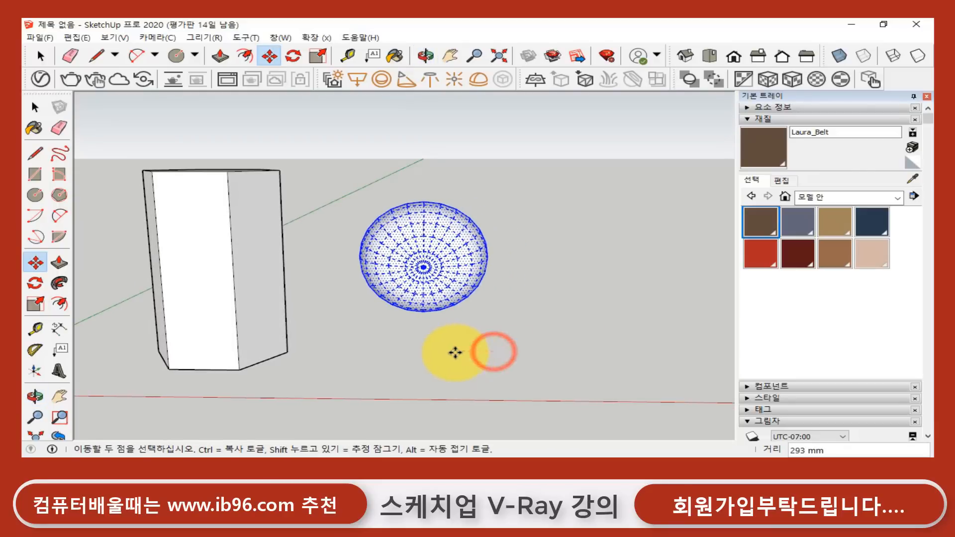
{"action": "left_click", "coordinate": [438, 352]}
{"action": "middle_click_drag", "start_coordinate": [437, 352], "coordinate": [470, 326]}
{"action": "key", "text": "space"}
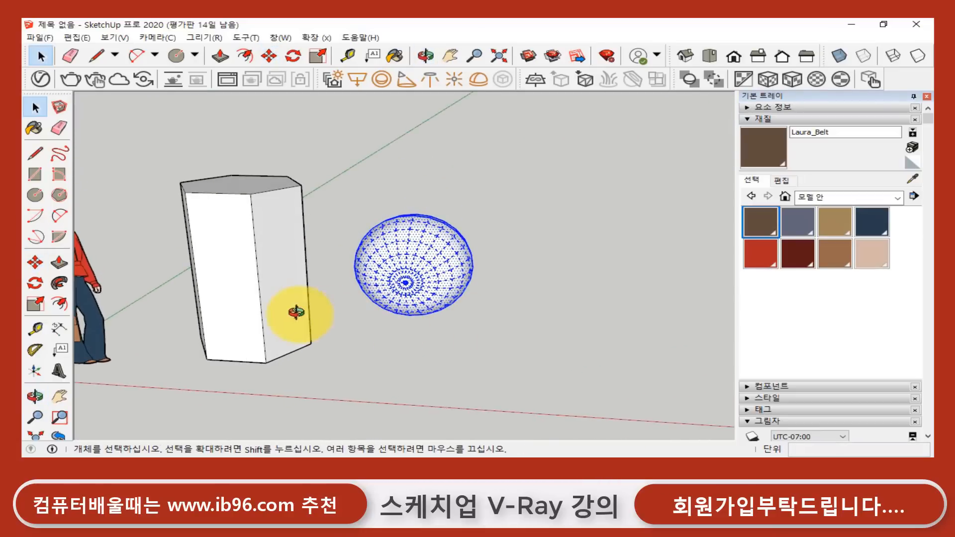
{"action": "middle_click_drag", "start_coordinate": [296, 312], "coordinate": [416, 339]}
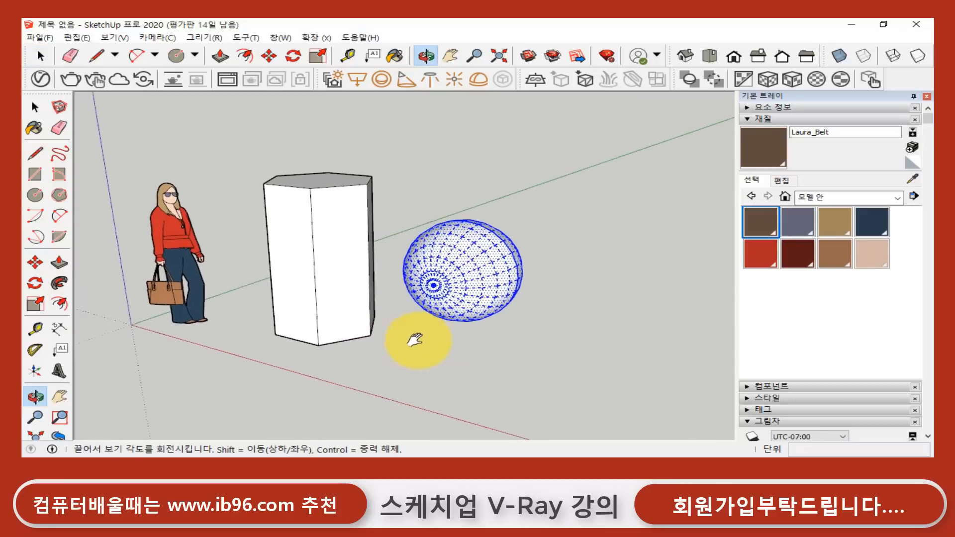
{"action": "scroll", "coordinate": [419, 342], "scroll_direction": "up", "scroll_amount": 3}
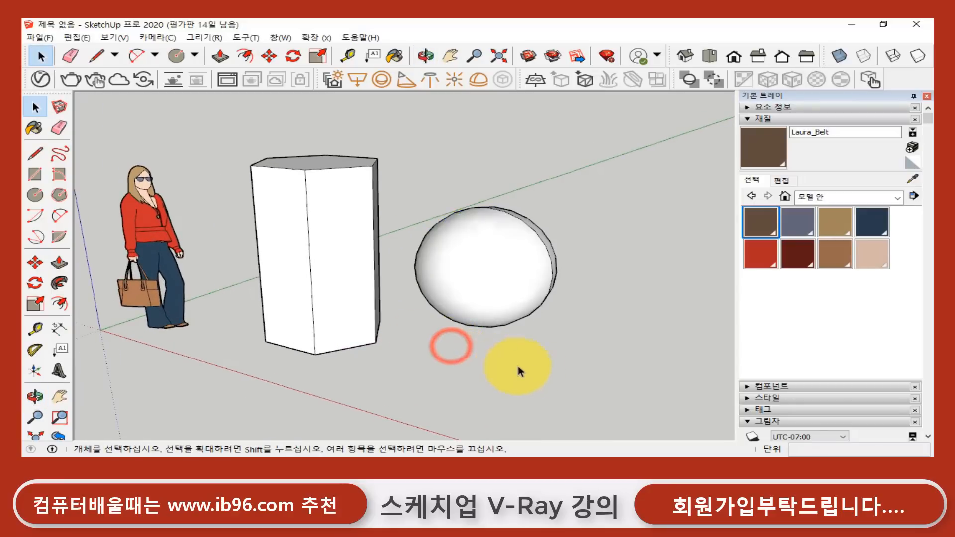
- Open the V-Ray Asset Editor and create a new Generic material
{"action": "left_click", "coordinate": [39, 79]}
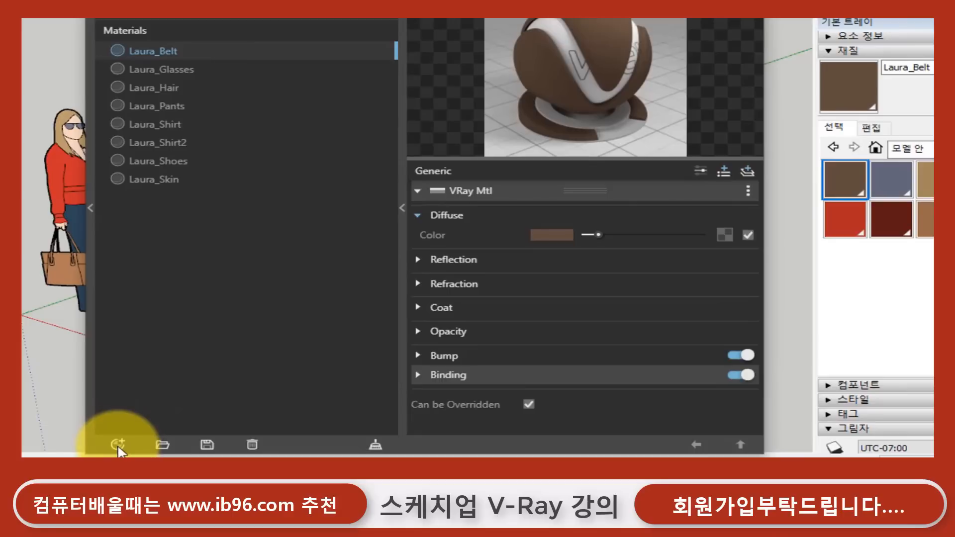
{"action": "left_click", "coordinate": [118, 444]}
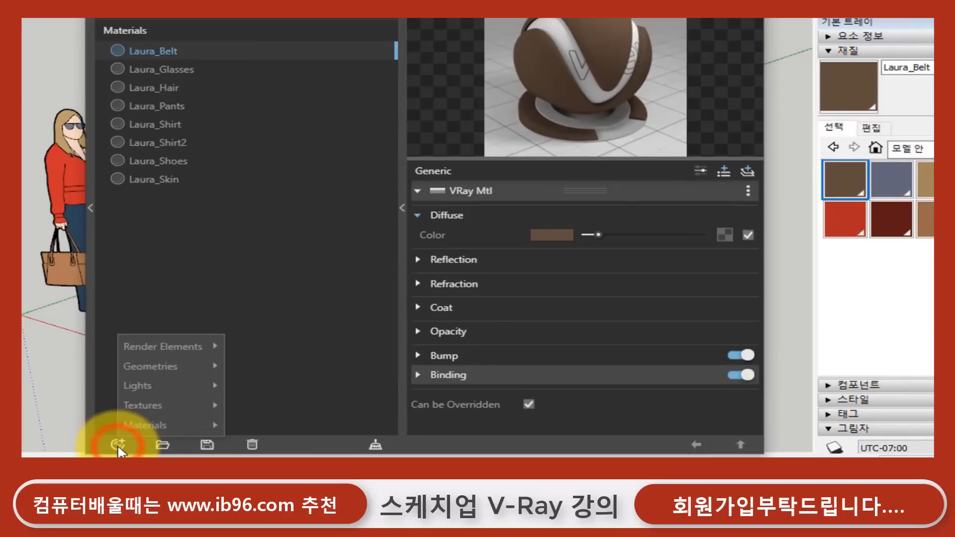
{"action": "mouse_move", "coordinate": [153, 425]}
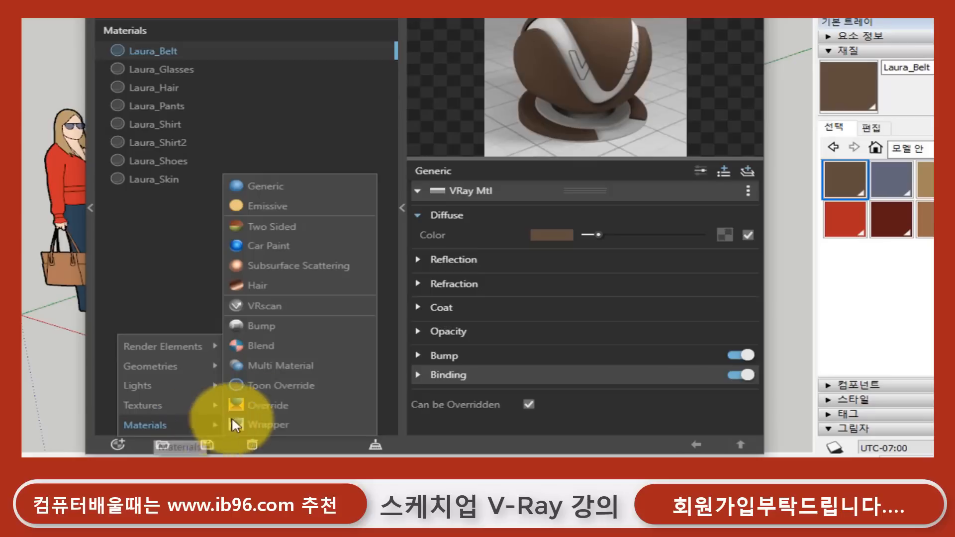
{"action": "left_click", "coordinate": [312, 184]}
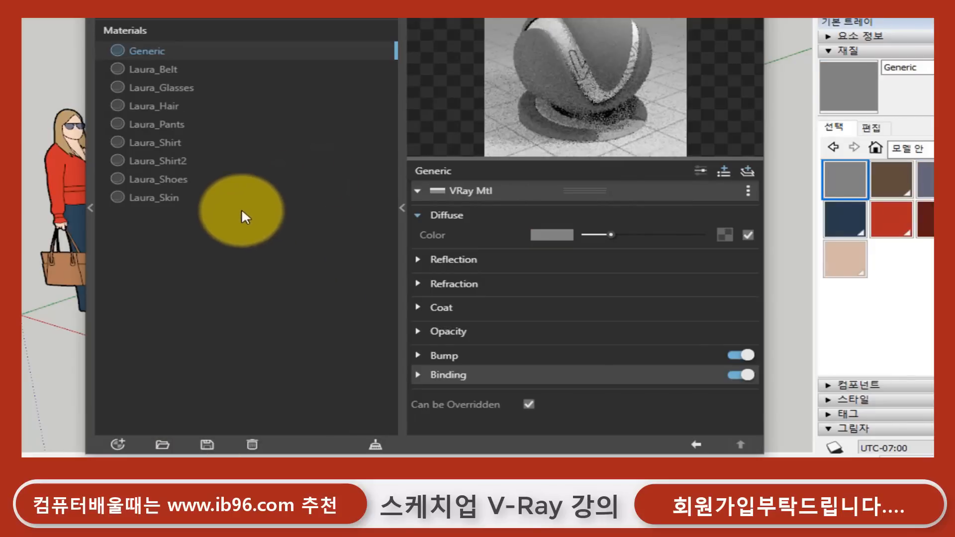
- Rename the new Generic material to 연습1
{"action": "right_click", "coordinate": [153, 51]}
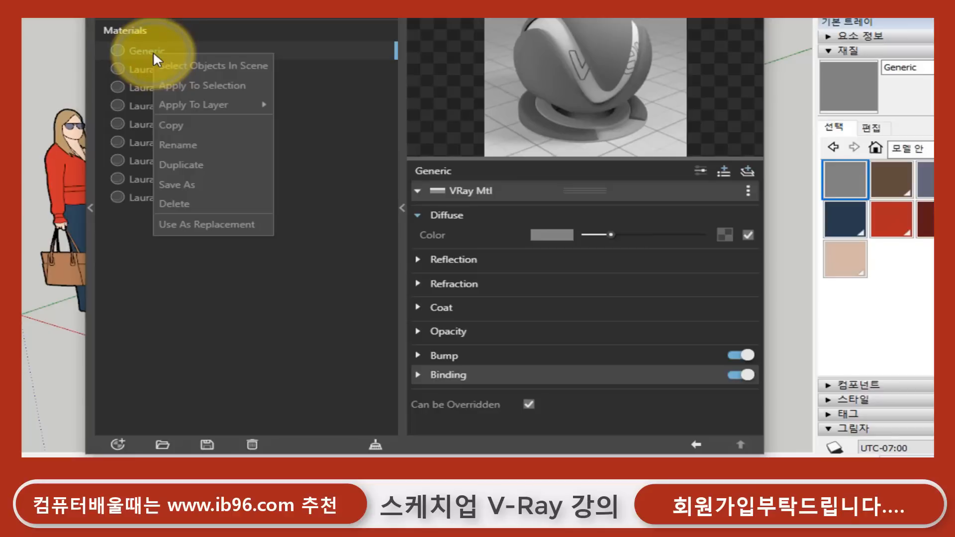
{"action": "left_click", "coordinate": [184, 146]}
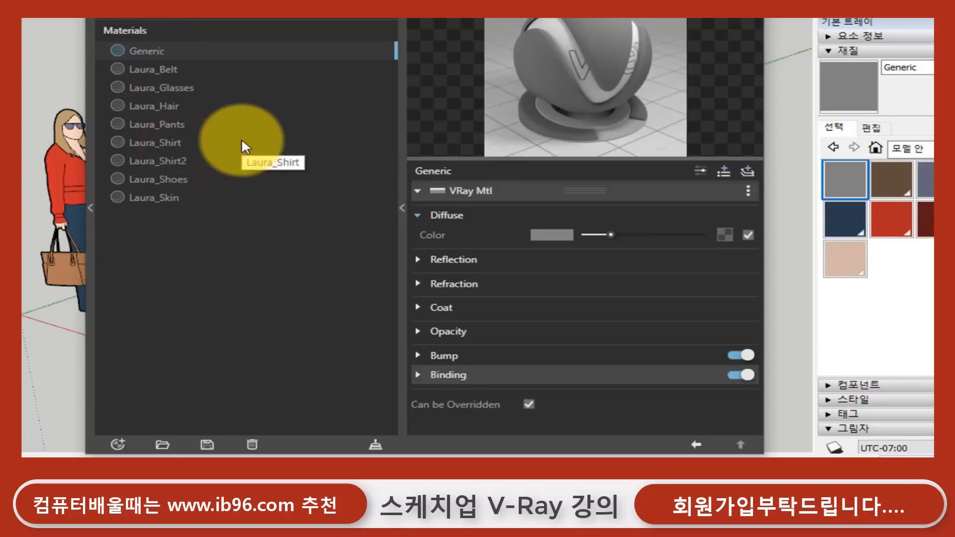
{"action": "key", "text": "BackSpace"}
{"action": "key", "text": "BackSpace"}
{"action": "key", "text": "BackSpace"}
{"action": "key", "text": "BackSpace"}
{"action": "key", "text": "BackSpace"}
{"action": "key", "text": "BackSpace"}
{"action": "key", "text": "BackSpace"}
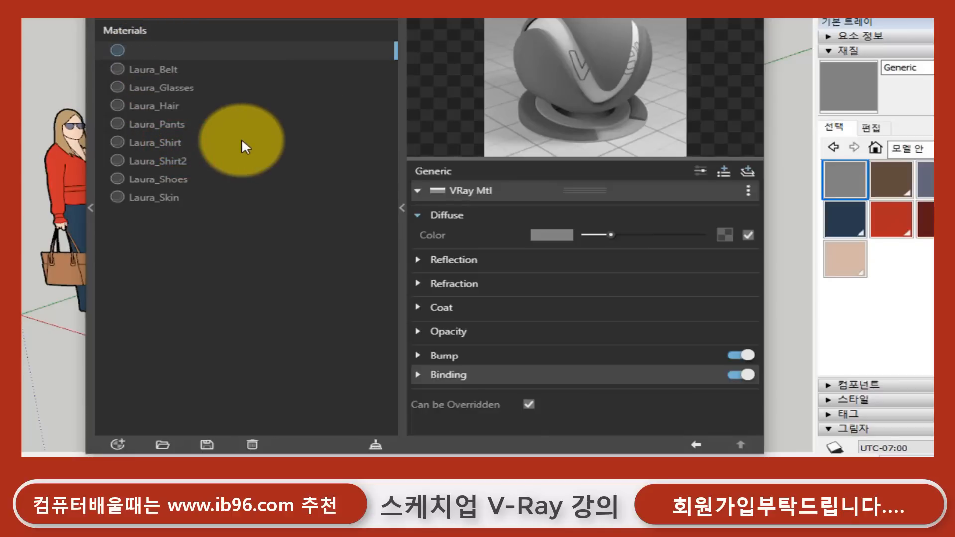
{"action": "type", "text": "연습1"}
{"action": "key", "text": "Return"}
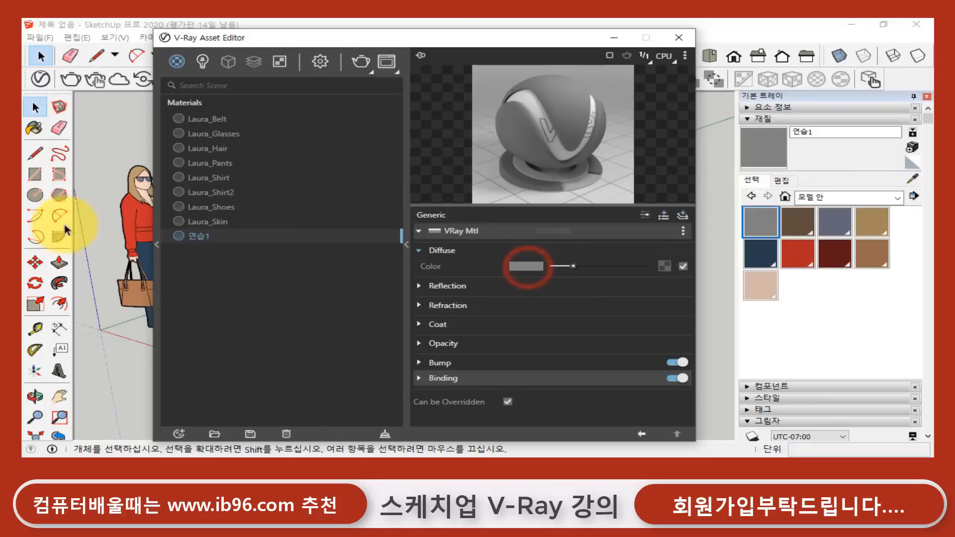
- Set the Diffuse color of the 연습1 material to a saturated blue of about R 0.032, G 0.307, B 0.843
{"action": "left_click", "coordinate": [526, 267]}
{"action": "left_click_drag", "start_coordinate": [426, 187], "coordinate": [501, 117]}
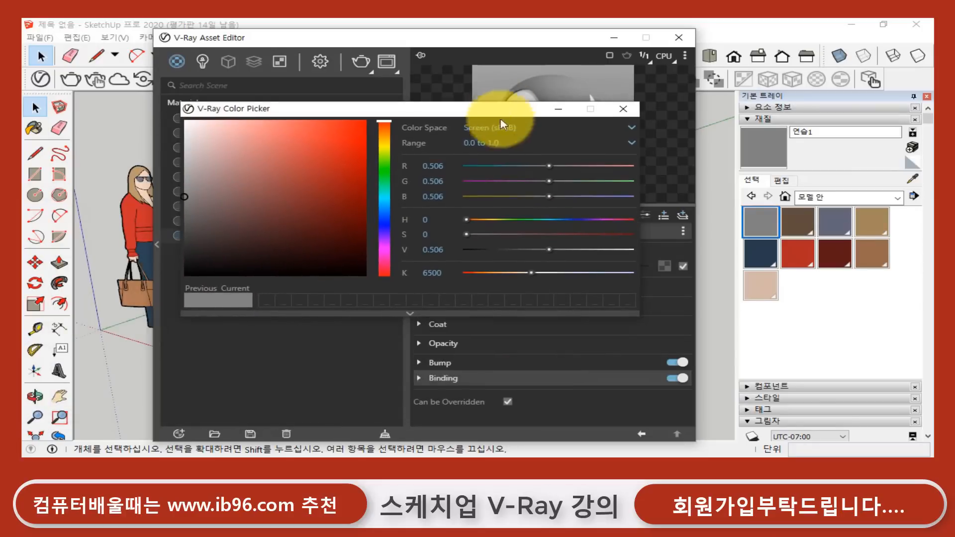
{"action": "left_click", "coordinate": [384, 218]}
{"action": "left_click", "coordinate": [359, 145]}
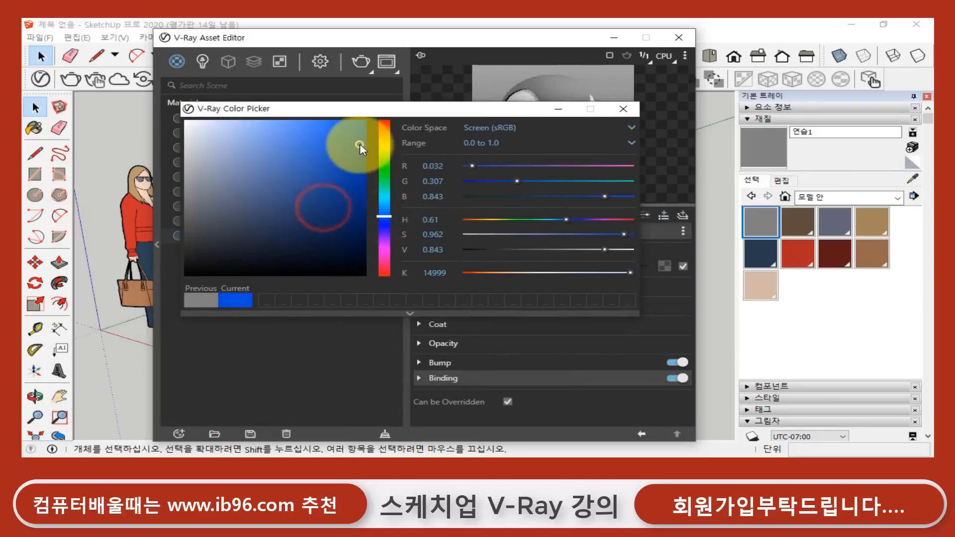
{"action": "left_click", "coordinate": [623, 109]}
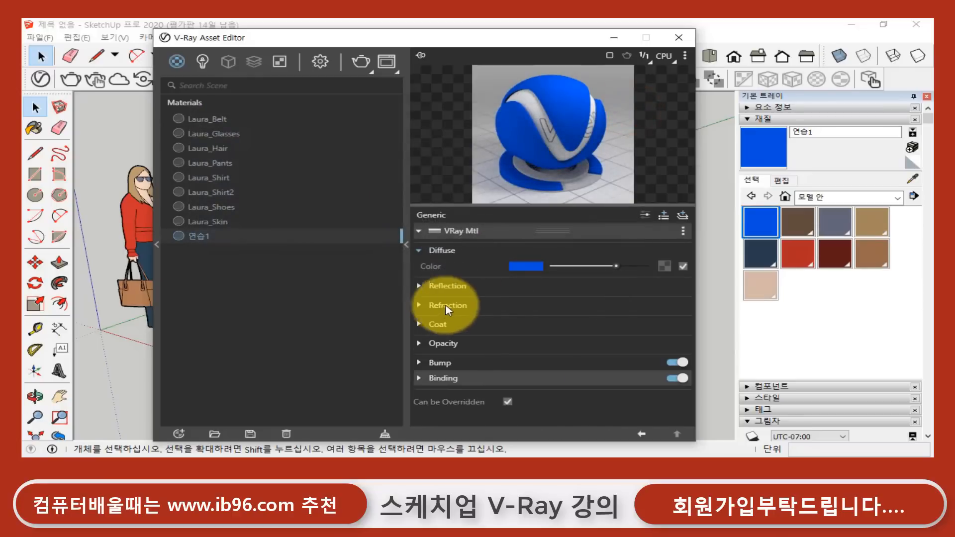
- Apply the 연습1 material to both the hexagonal prism and the sphere, and clear the selection
{"action": "left_click", "coordinate": [615, 37]}
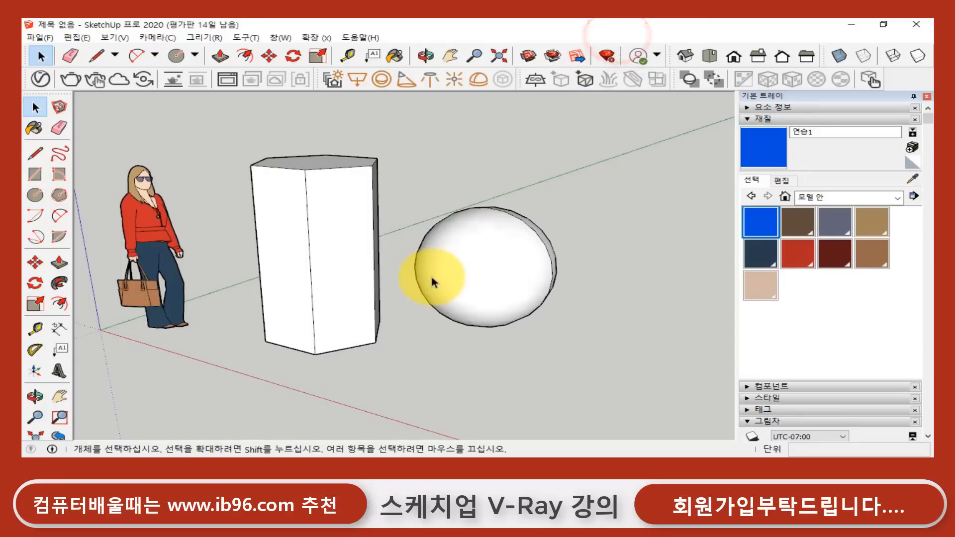
{"action": "left_click", "coordinate": [427, 177]}
{"action": "left_click", "coordinate": [334, 208]}
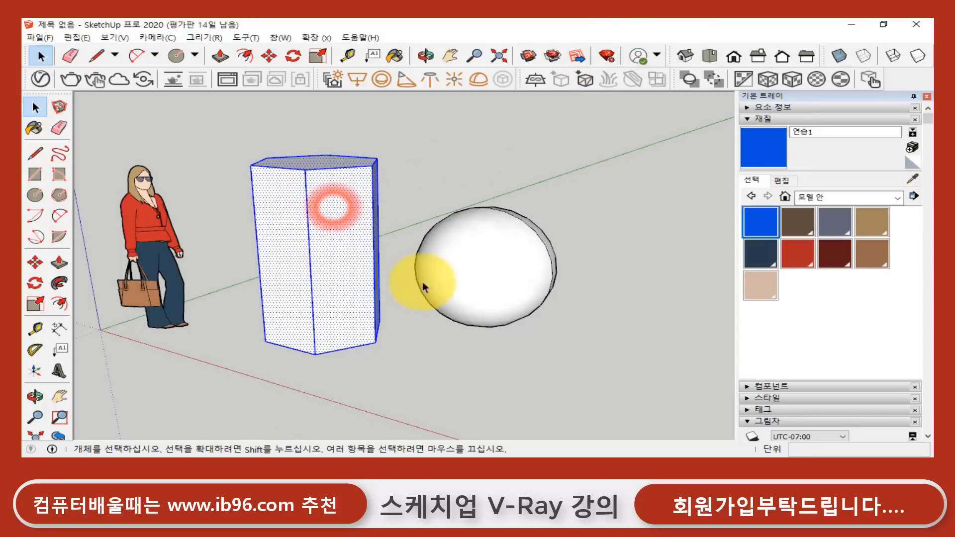
{"action": "left_click", "coordinate": [490, 256], "text": "shift"}
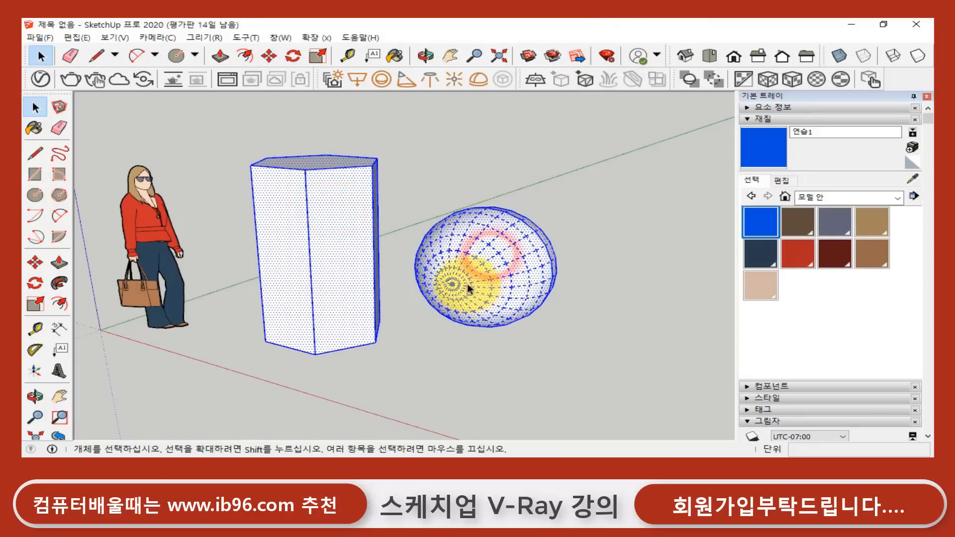
{"action": "left_click", "coordinate": [41, 80]}
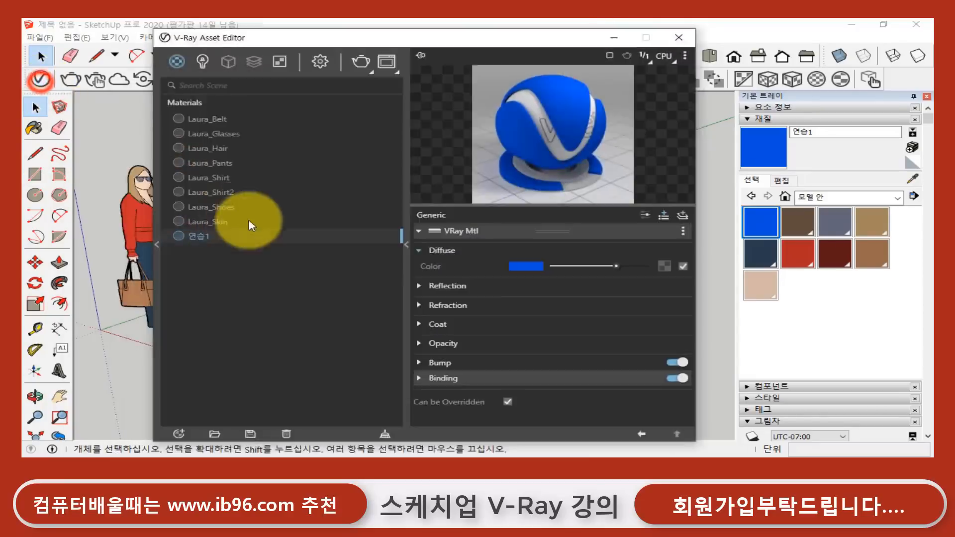
{"action": "right_click", "coordinate": [200, 238]}
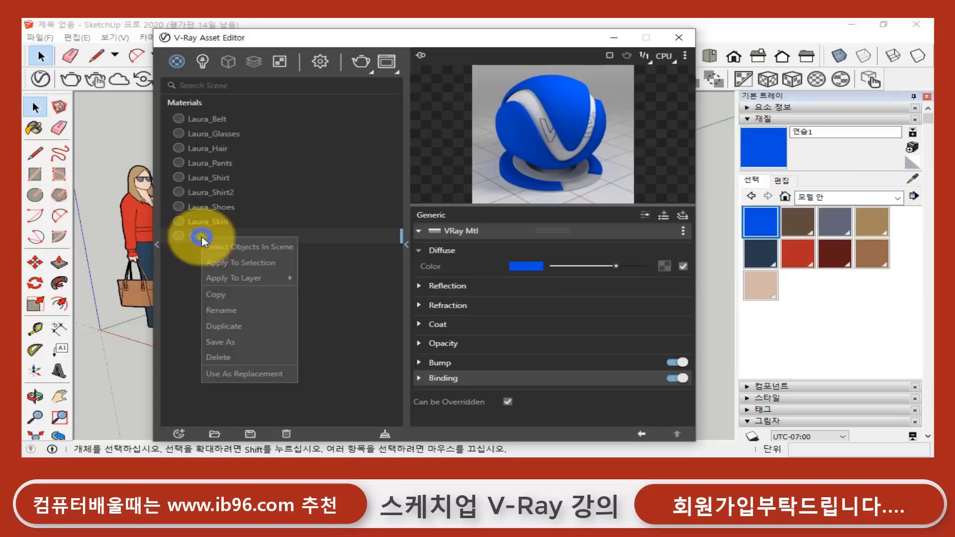
{"action": "left_click", "coordinate": [232, 263]}
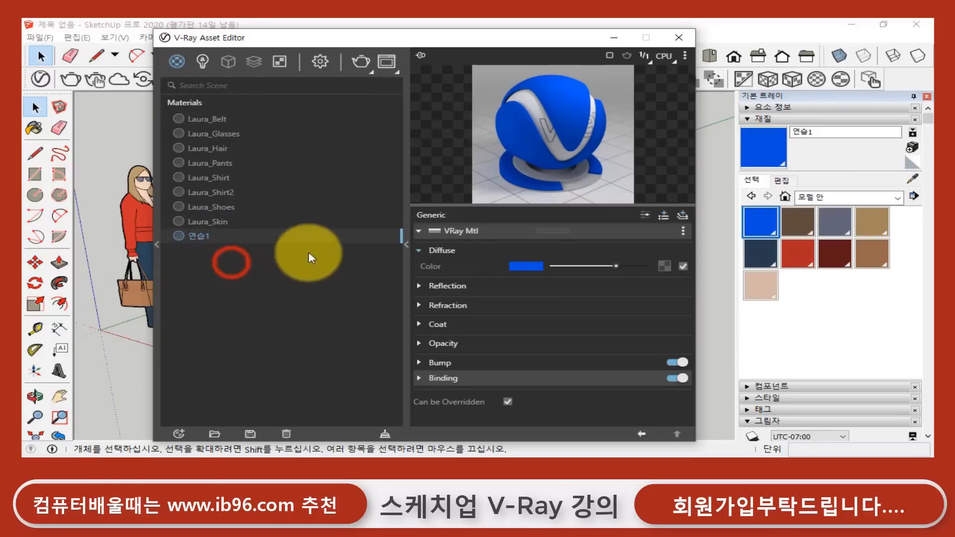
{"action": "left_click", "coordinate": [615, 37]}
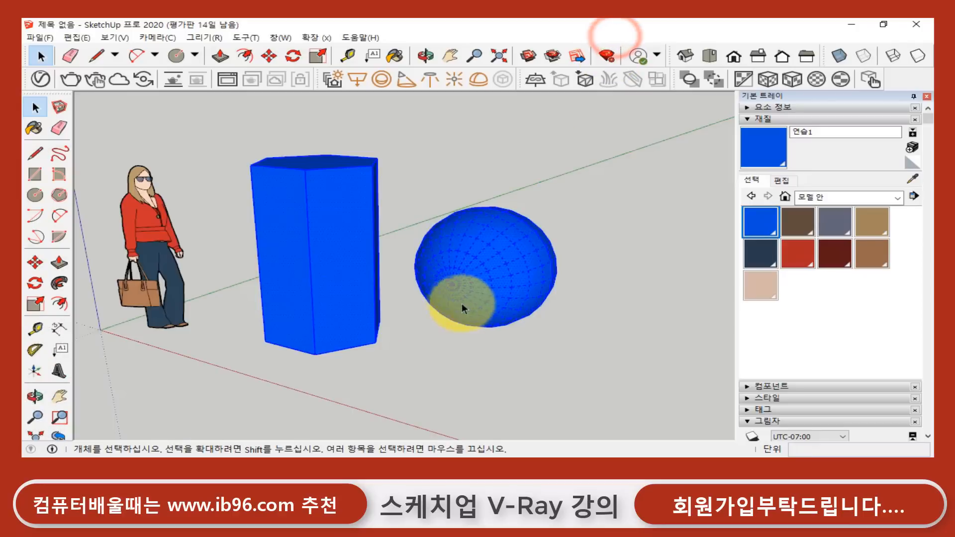
{"action": "left_click", "coordinate": [397, 245]}
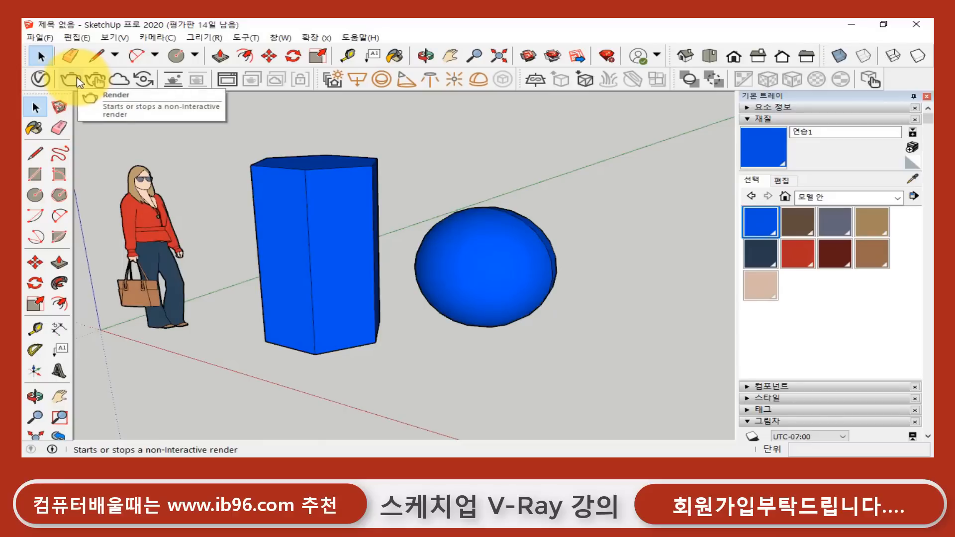
- Set the Global Illumination primary rays to Irradiance map in the V-Ray render settings
{"action": "left_click", "coordinate": [40, 78]}
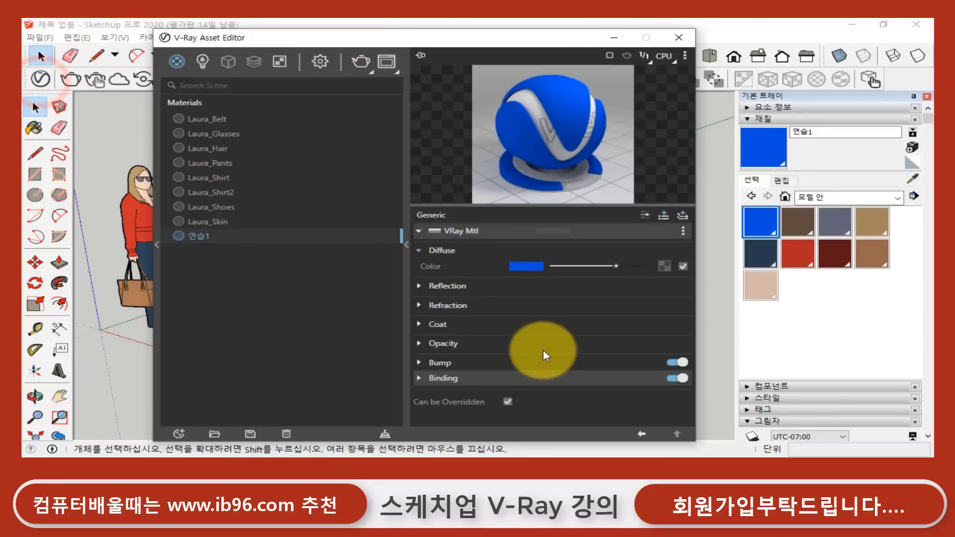
{"action": "left_click", "coordinate": [320, 63]}
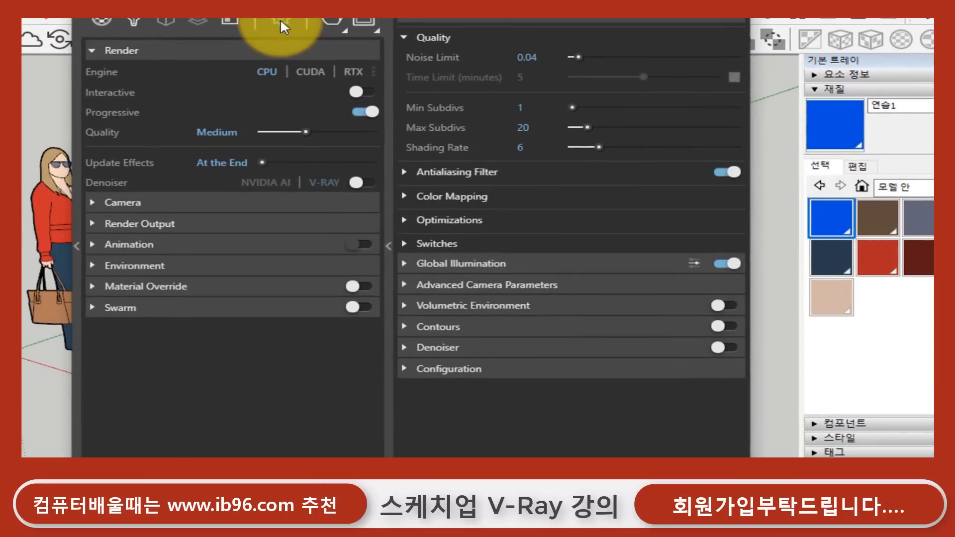
{"action": "left_click", "coordinate": [405, 264]}
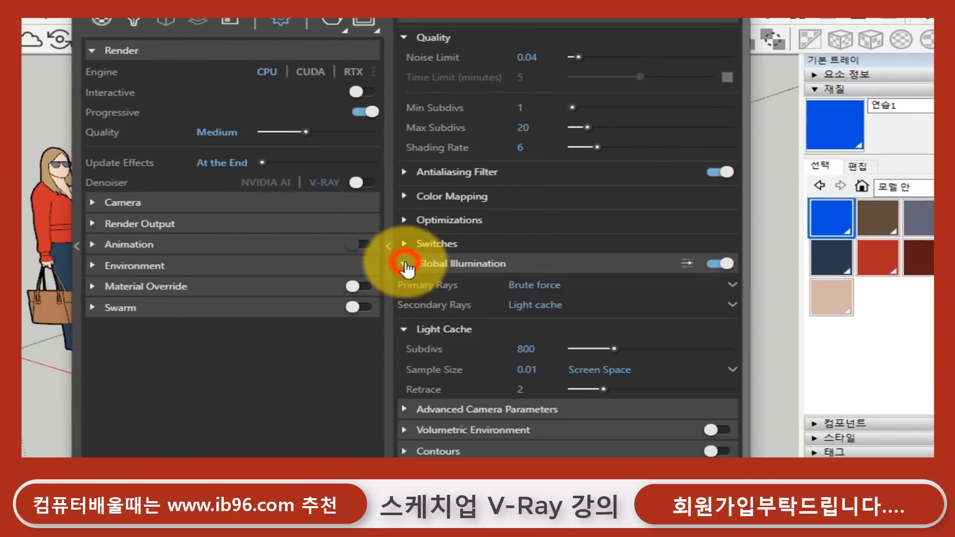
{"action": "left_click", "coordinate": [582, 285]}
{"action": "left_click", "coordinate": [580, 305]}
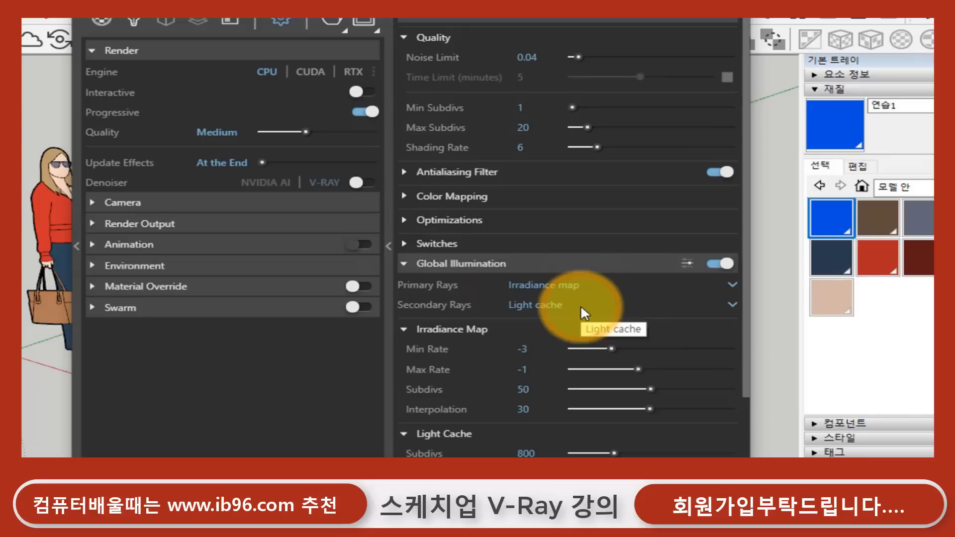
- In the environment background's Sky texture, set the Size Multiplier to 2 and the Sky Model to CIE Clear
{"action": "left_click", "coordinate": [93, 265]}
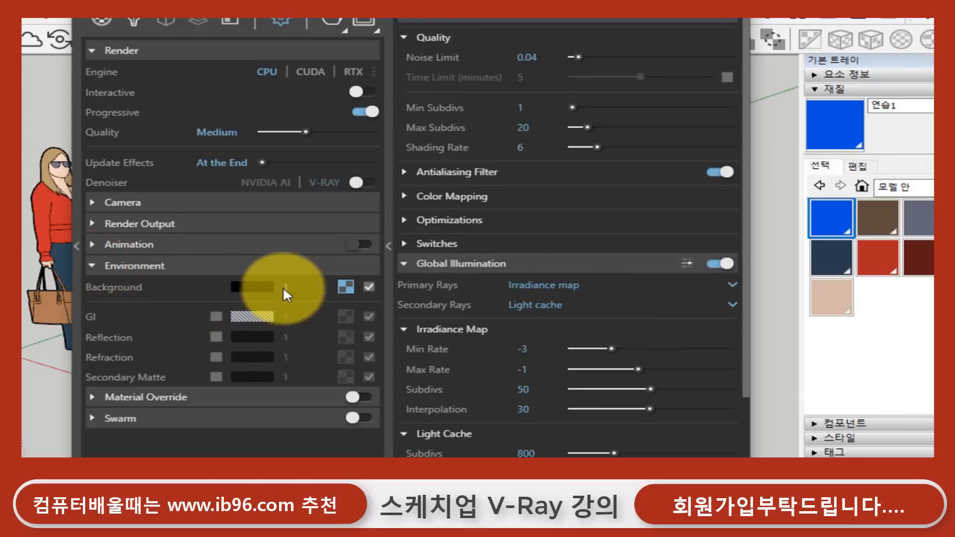
{"action": "left_click", "coordinate": [342, 287]}
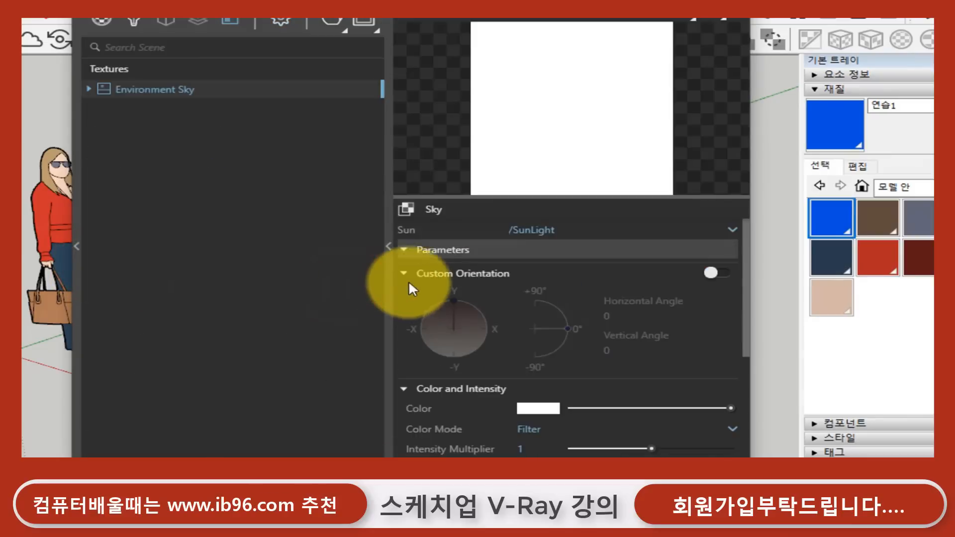
{"action": "left_click", "coordinate": [405, 250]}
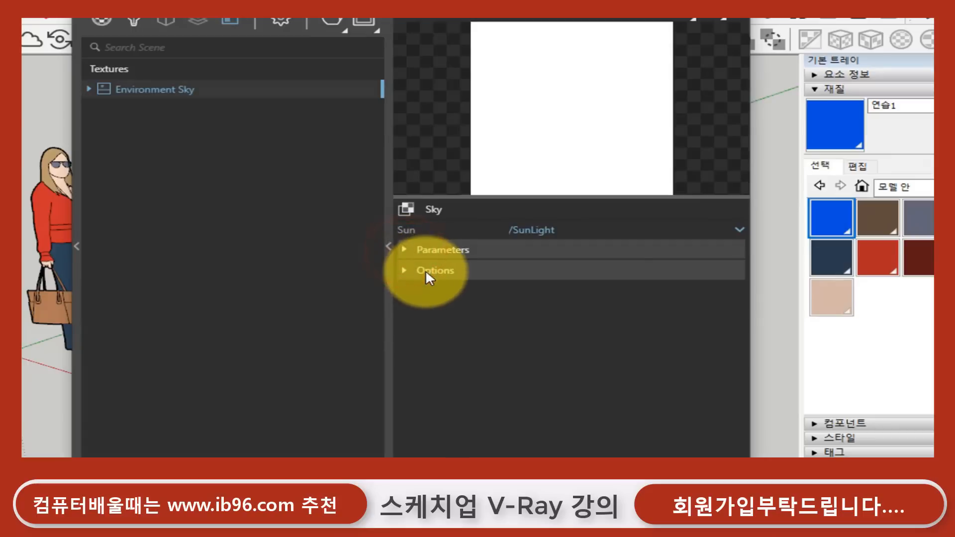
{"action": "left_click", "coordinate": [404, 250]}
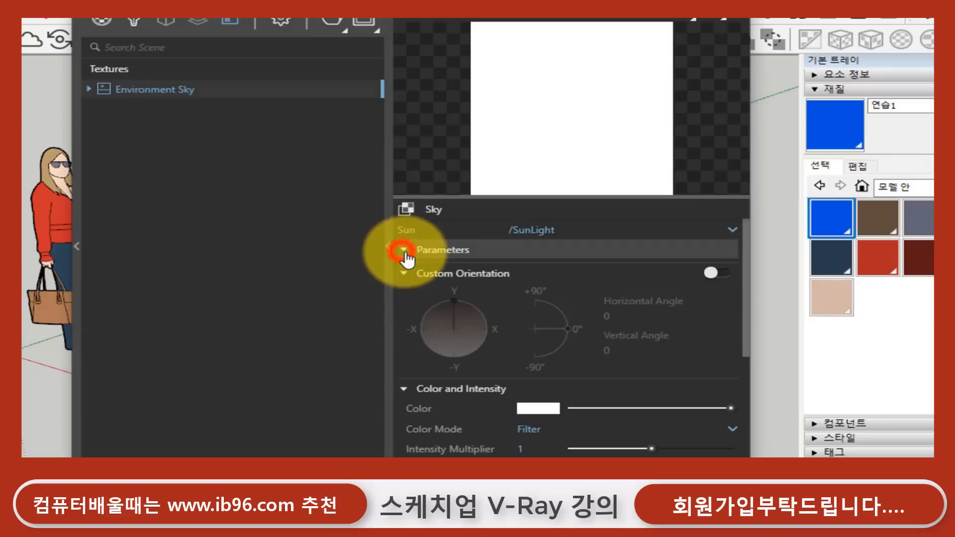
{"action": "scroll", "coordinate": [443, 293], "scroll_direction": "down", "scroll_amount": 3}
{"action": "double_click", "coordinate": [560, 320]}
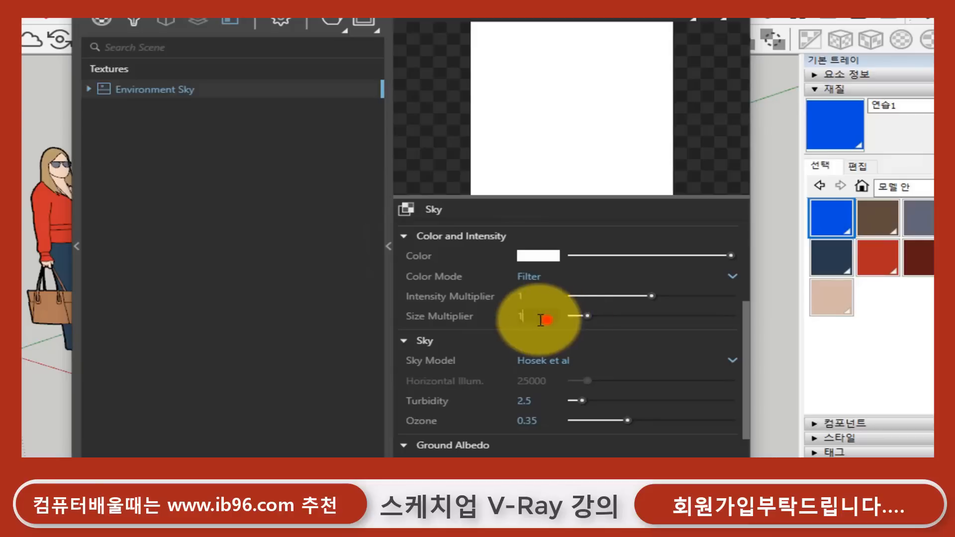
{"action": "type", "text": "2"}
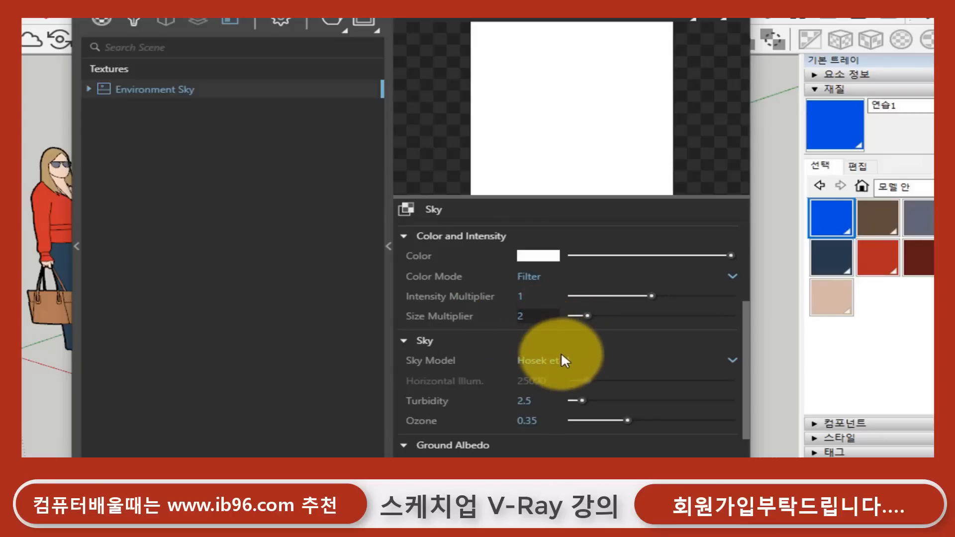
{"action": "left_click", "coordinate": [581, 362]}
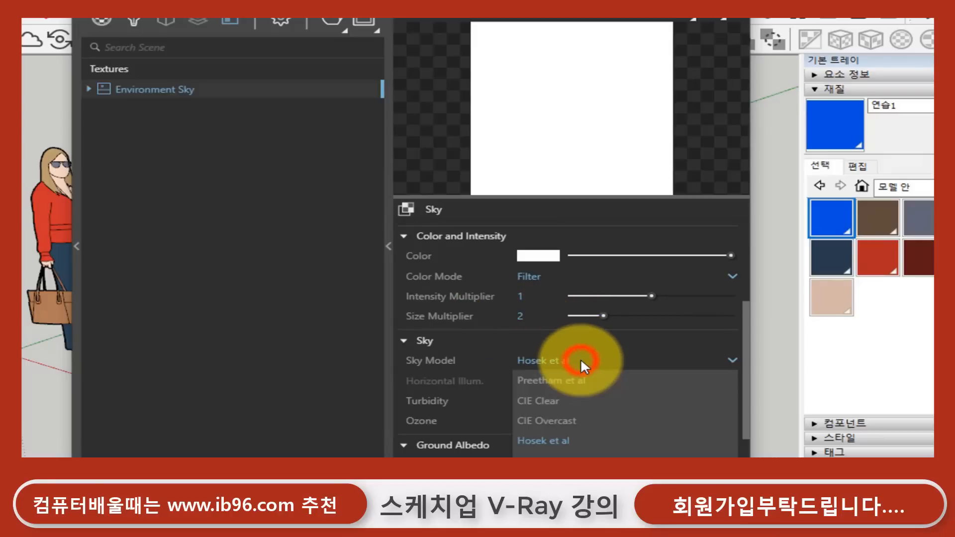
{"action": "left_click", "coordinate": [572, 400]}
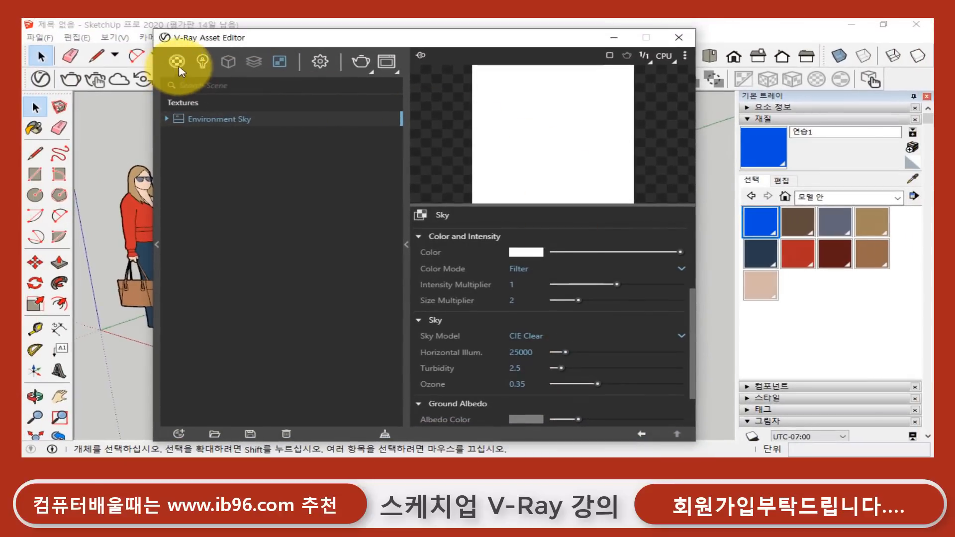
- Render the scene with the blue prism and sphere and move the frame buffer window fully into view
{"action": "left_click", "coordinate": [176, 62]}
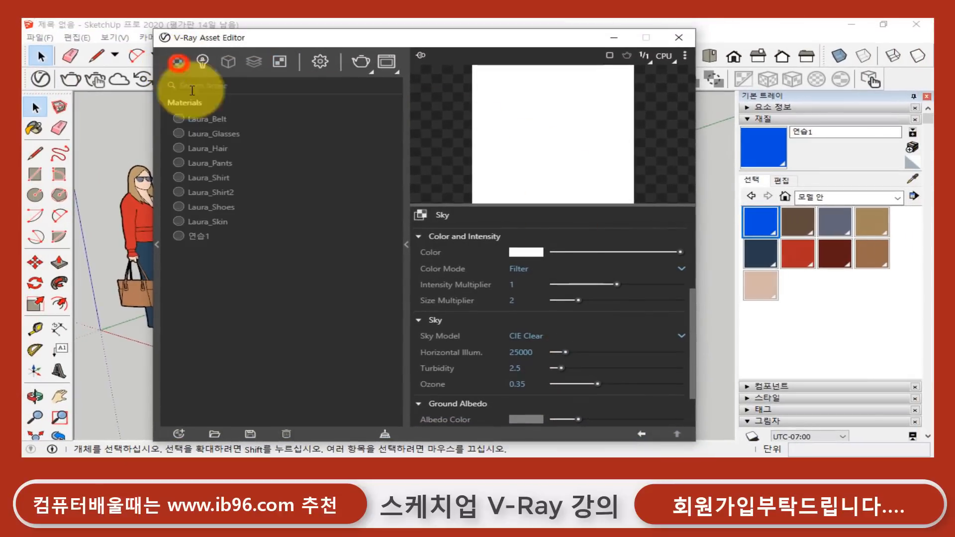
{"action": "left_click", "coordinate": [360, 61]}
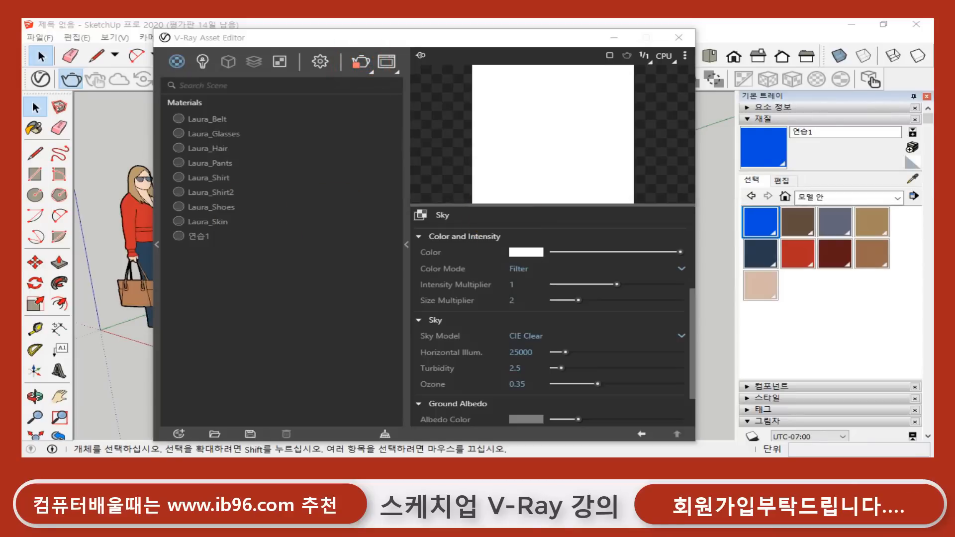
{"action": "left_click_drag", "start_coordinate": [21, 192], "coordinate": [629, 64]}
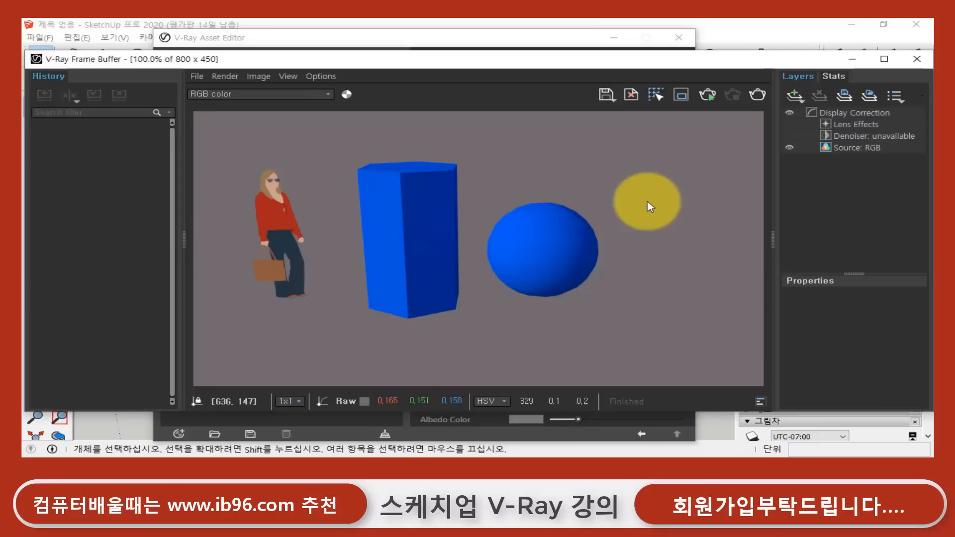
- Raise the Refraction Color of the 연습1 material gradually to full white and return to the frame buffer
{"action": "left_click", "coordinate": [444, 38]}
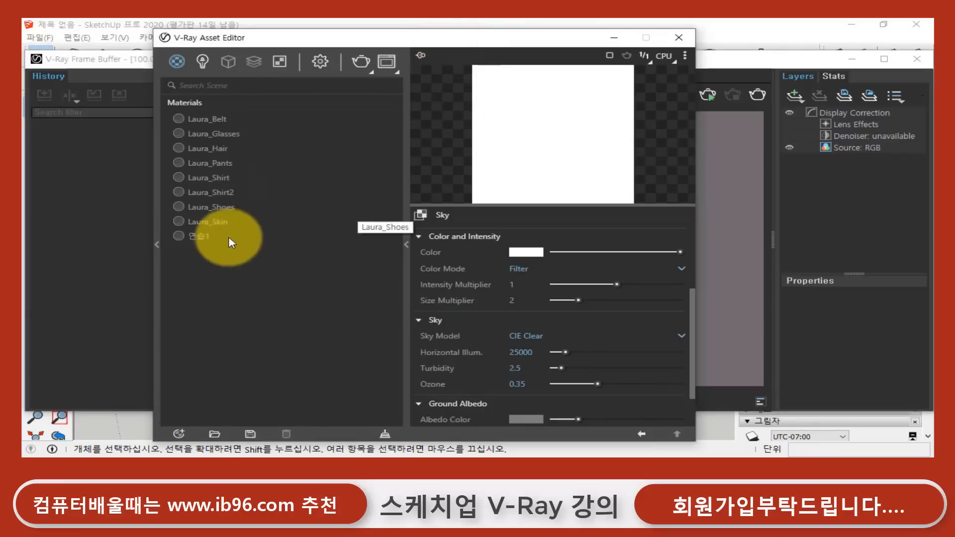
{"action": "left_click", "coordinate": [199, 236]}
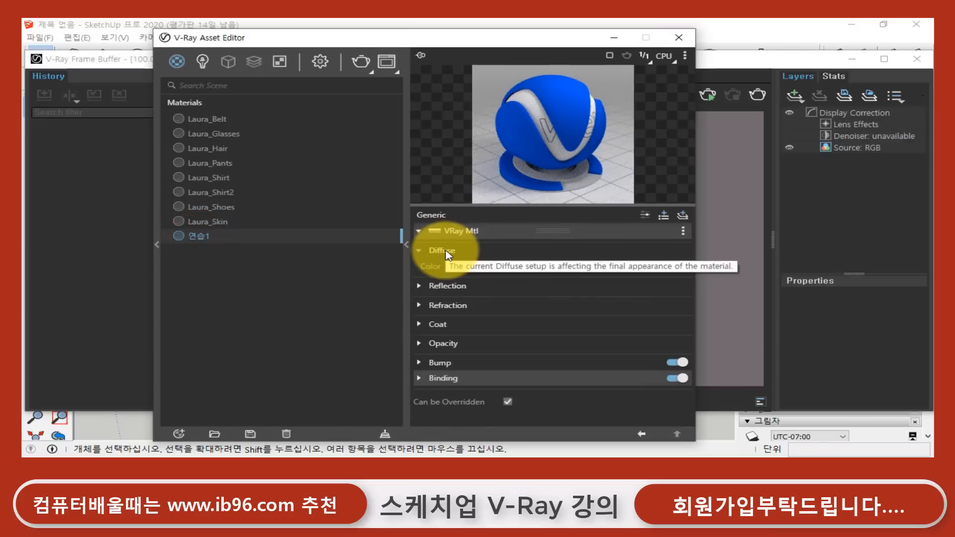
{"action": "left_click", "coordinate": [426, 313]}
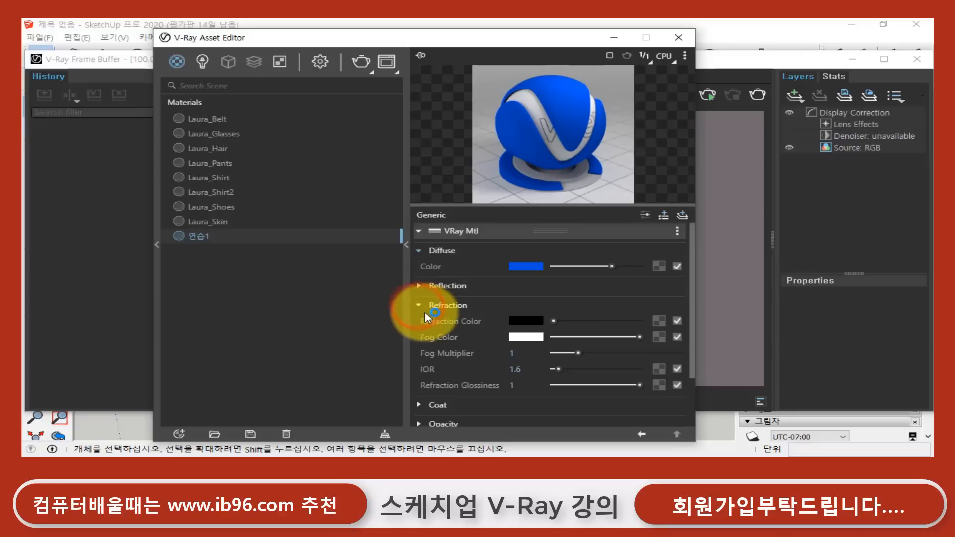
{"action": "mouse_move", "coordinate": [479, 358]}
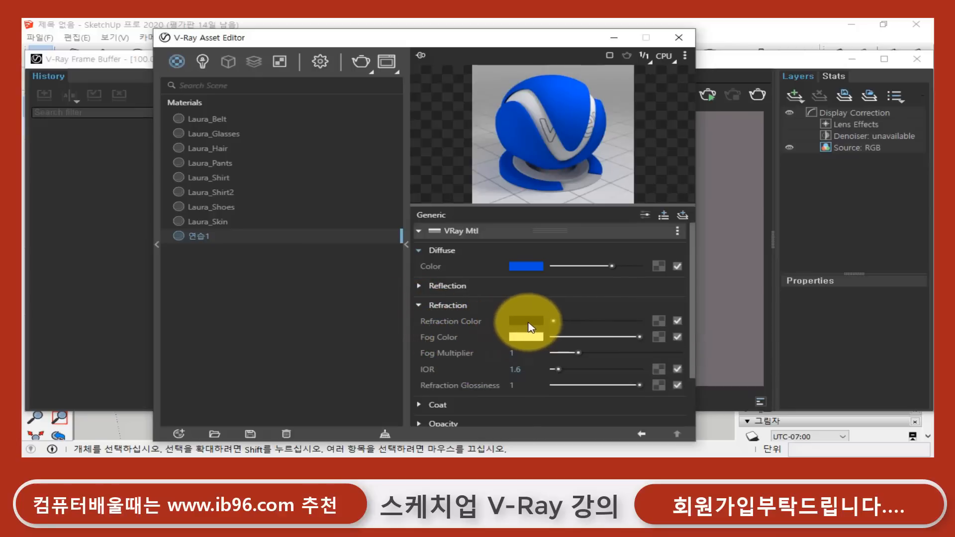
{"action": "mouse_move", "coordinate": [530, 326]}
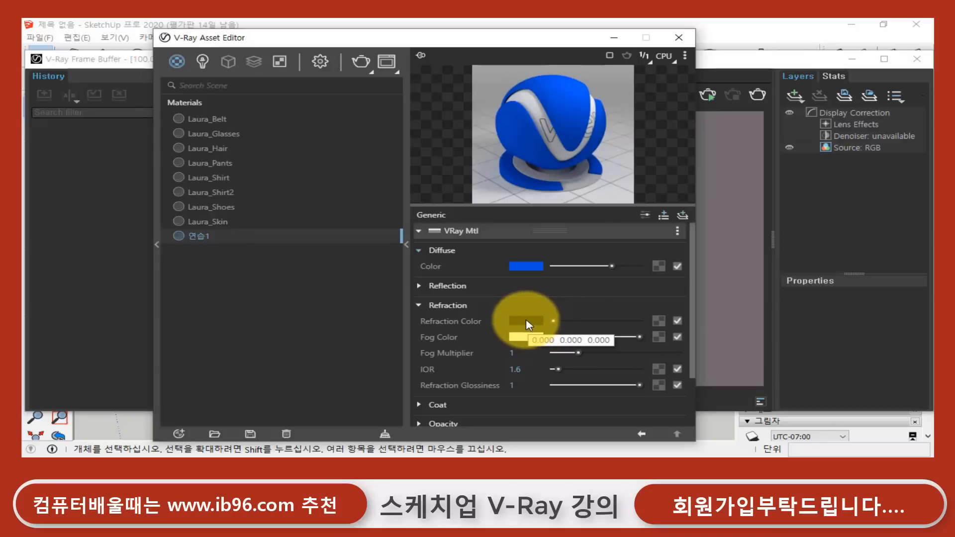
{"action": "left_click", "coordinate": [553, 321]}
{"action": "left_click_drag", "start_coordinate": [556, 325], "coordinate": [590, 321]}
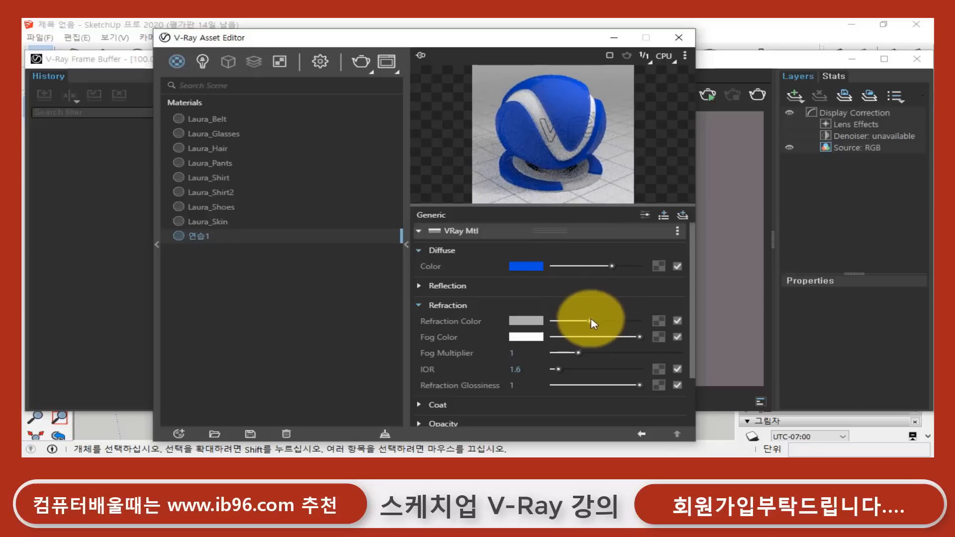
{"action": "left_click_drag", "start_coordinate": [589, 319], "coordinate": [625, 321]}
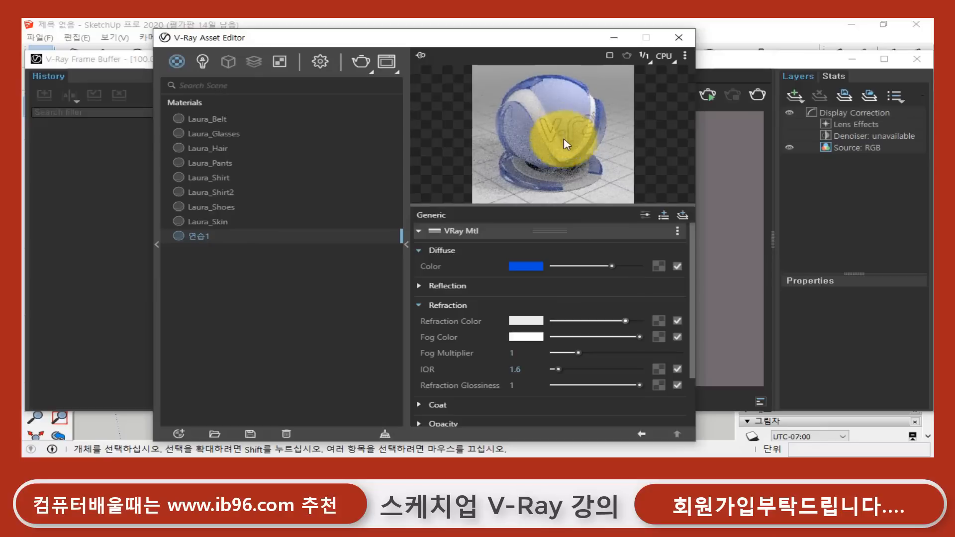
{"action": "left_click_drag", "start_coordinate": [626, 321], "coordinate": [643, 324]}
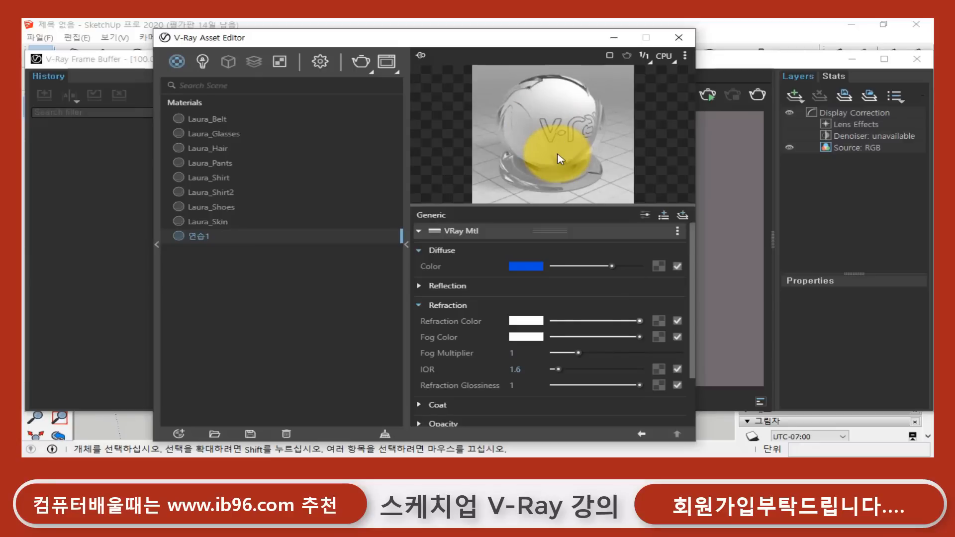
{"action": "left_click", "coordinate": [716, 58]}
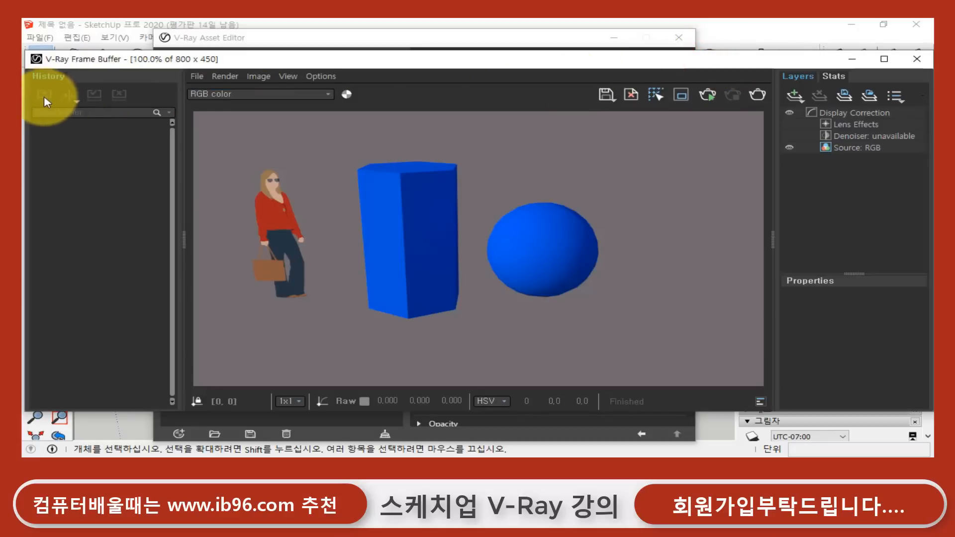
- Enable the render history in the frame buffer settings and save the settings
{"action": "left_click", "coordinate": [330, 76]}
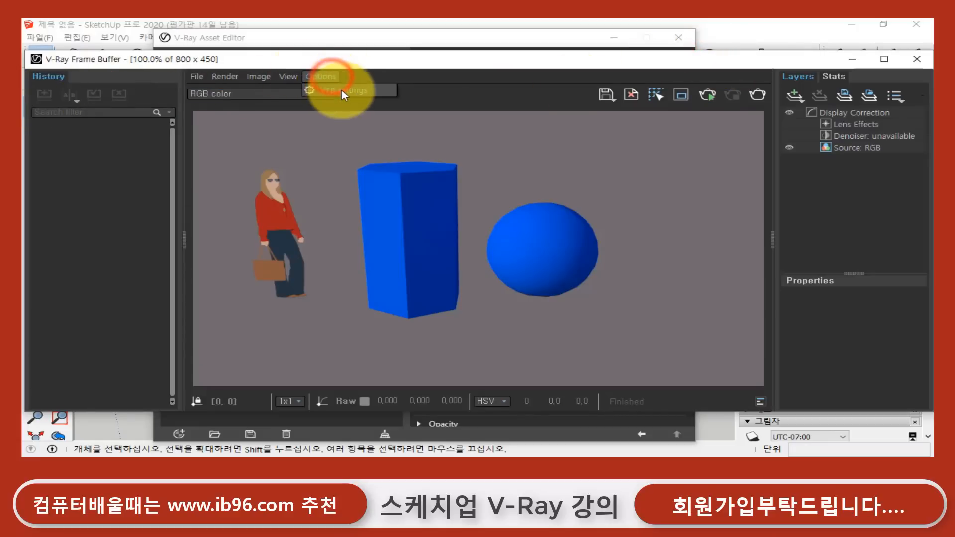
{"action": "left_click", "coordinate": [341, 90]}
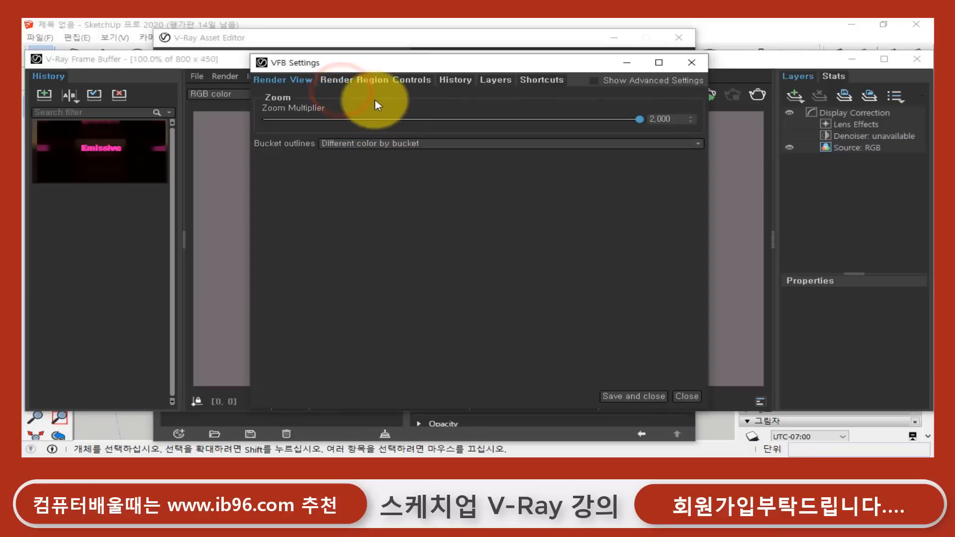
{"action": "left_click", "coordinate": [462, 81]}
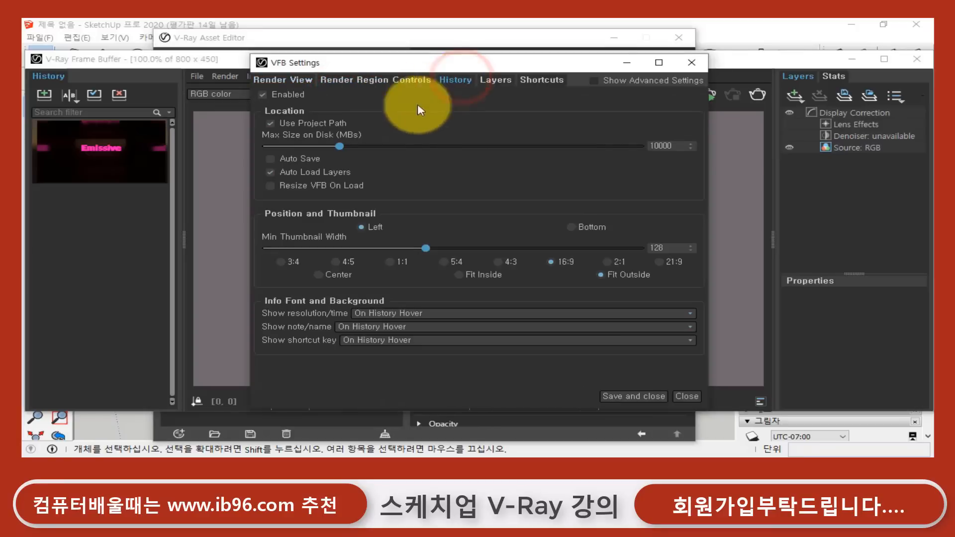
{"action": "left_click", "coordinate": [634, 395]}
- Delete the two old Emissive renders from the frame buffer history
{"action": "left_click", "coordinate": [93, 151]}
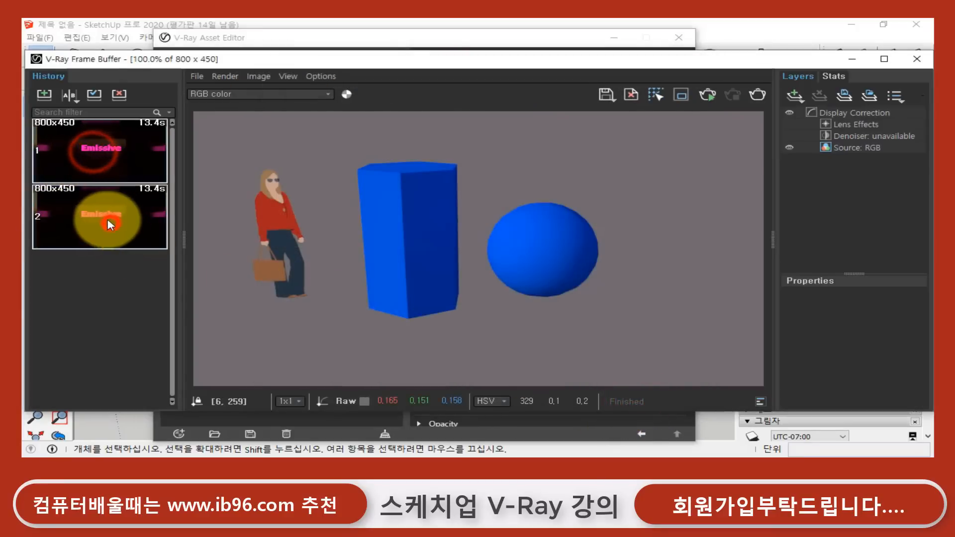
{"action": "right_click", "coordinate": [110, 217]}
{"action": "left_click", "coordinate": [158, 282]}
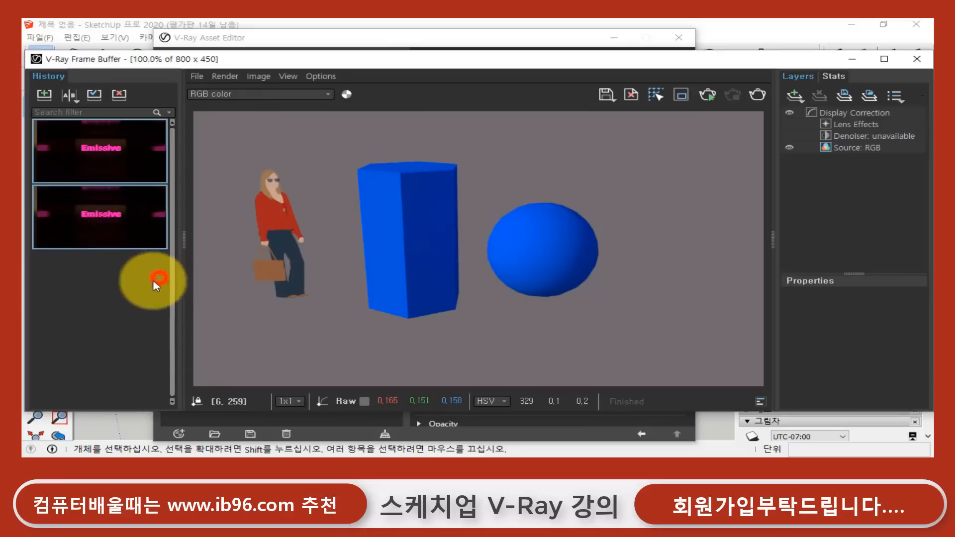
- Save the current solid blue render to the history and render the scene with the fully white Refraction Color
{"action": "left_click", "coordinate": [44, 94]}
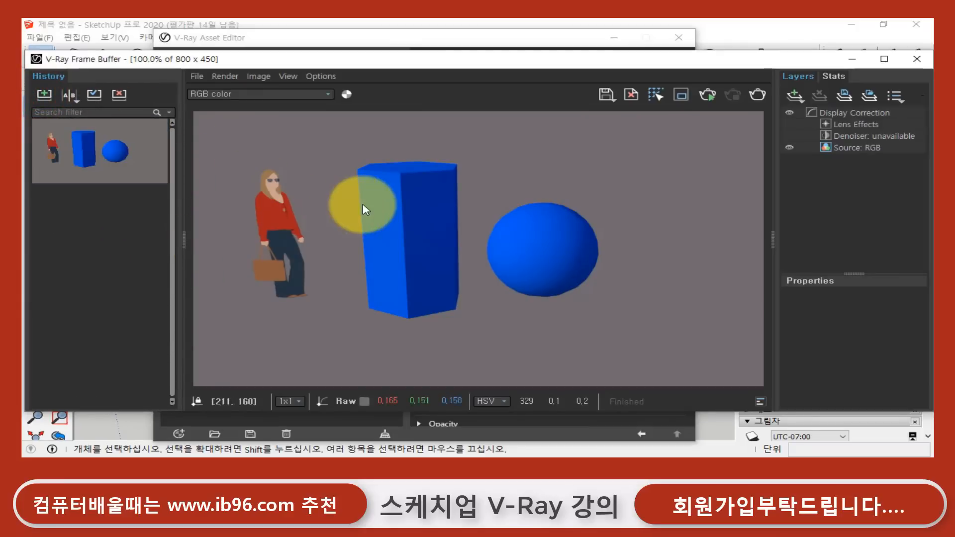
{"action": "left_click", "coordinate": [587, 34]}
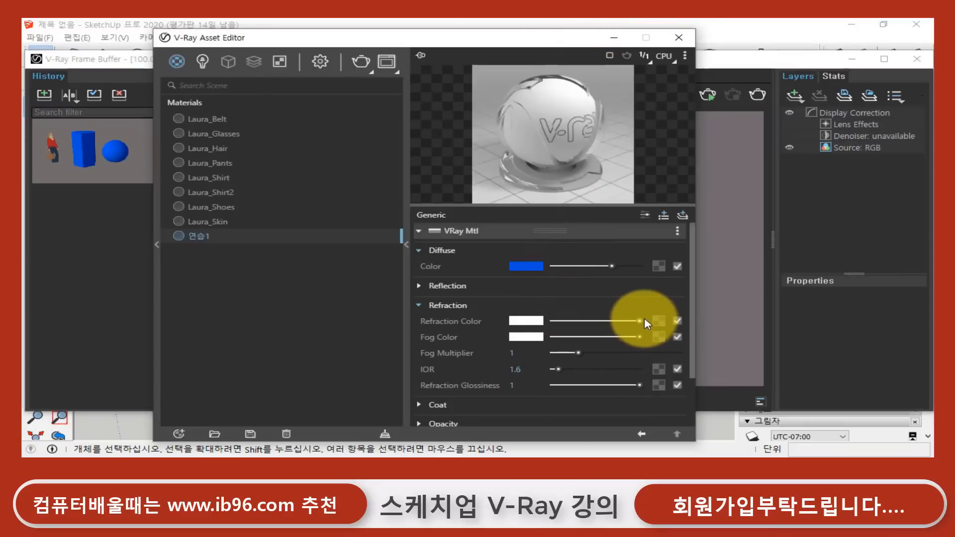
{"action": "left_click", "coordinate": [759, 93]}
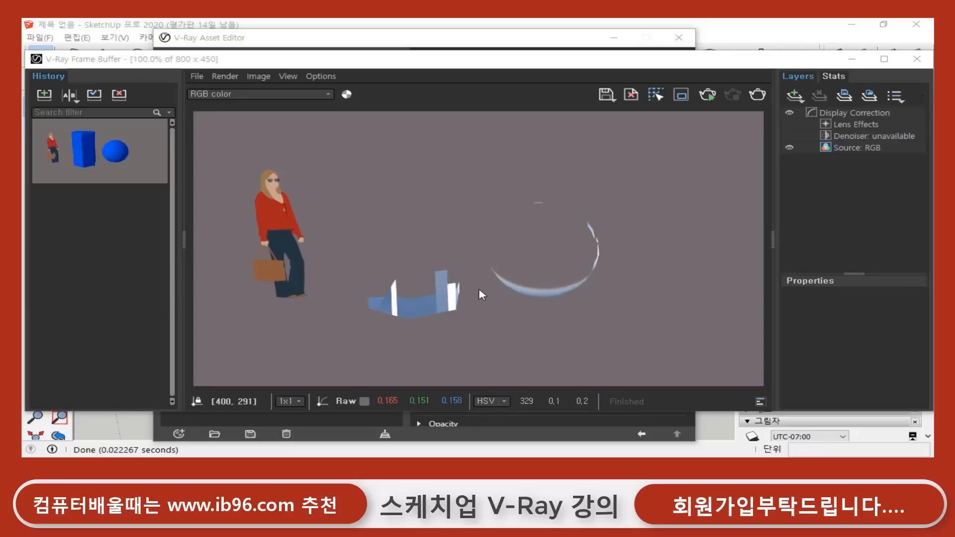
- Lower the Refraction Color of the 연습1 material to light grey and return to the frame buffer
{"action": "left_click", "coordinate": [445, 44]}
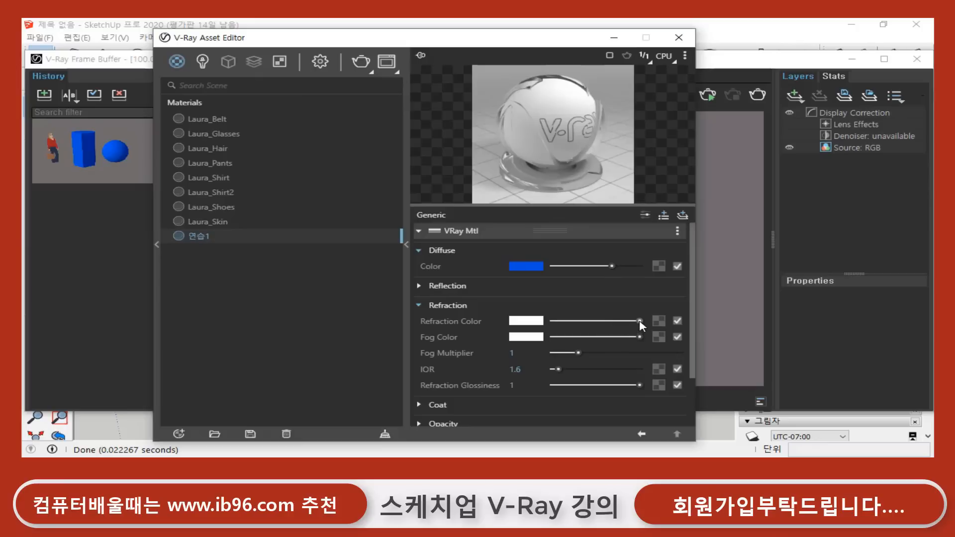
{"action": "left_click_drag", "start_coordinate": [641, 326], "coordinate": [602, 326]}
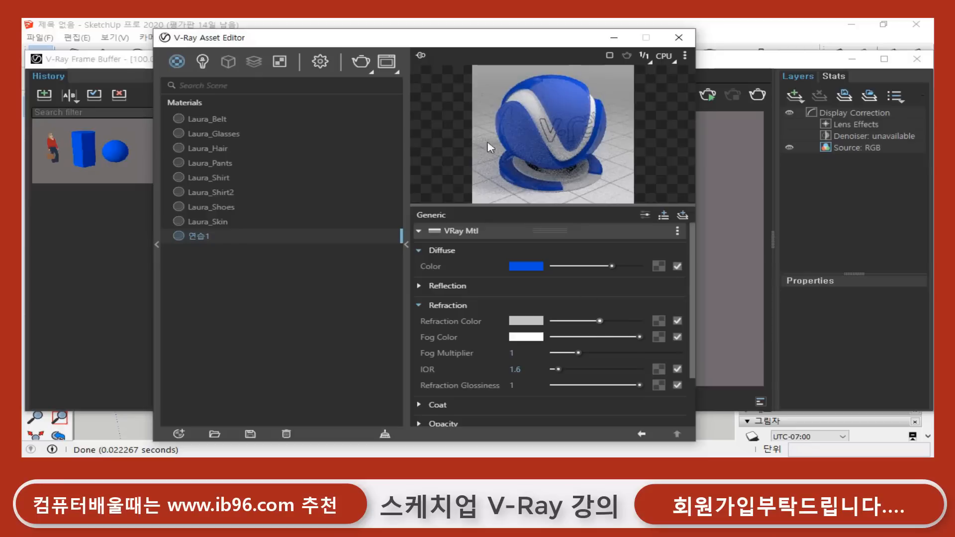
{"action": "left_click", "coordinate": [120, 65]}
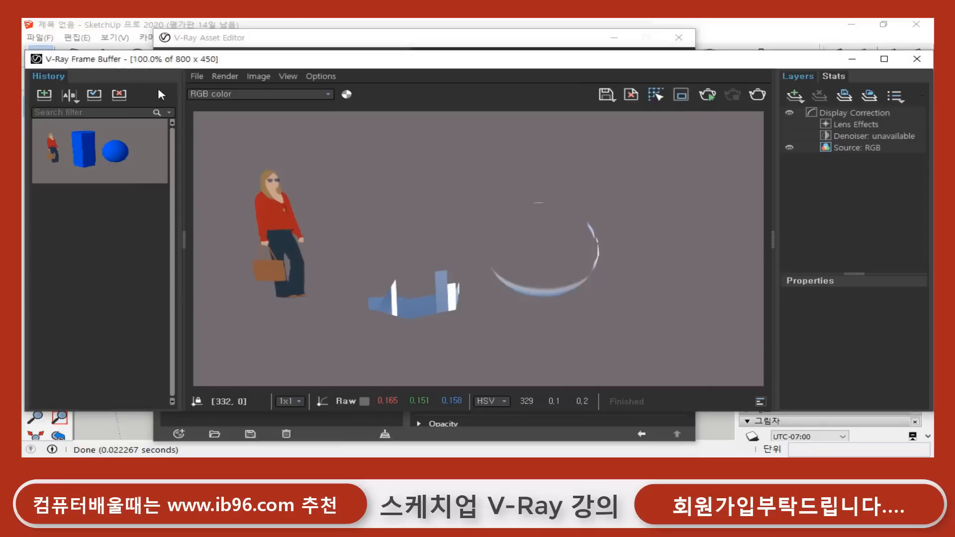
- Save the fully transparent render to the history and render the scene with the light grey refraction
{"action": "left_click", "coordinate": [45, 96]}
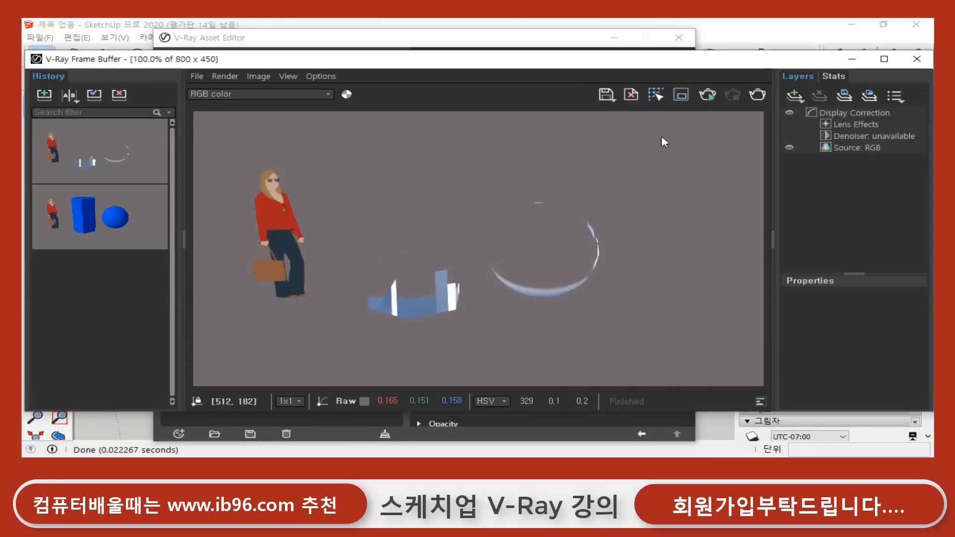
{"action": "left_click", "coordinate": [758, 95]}
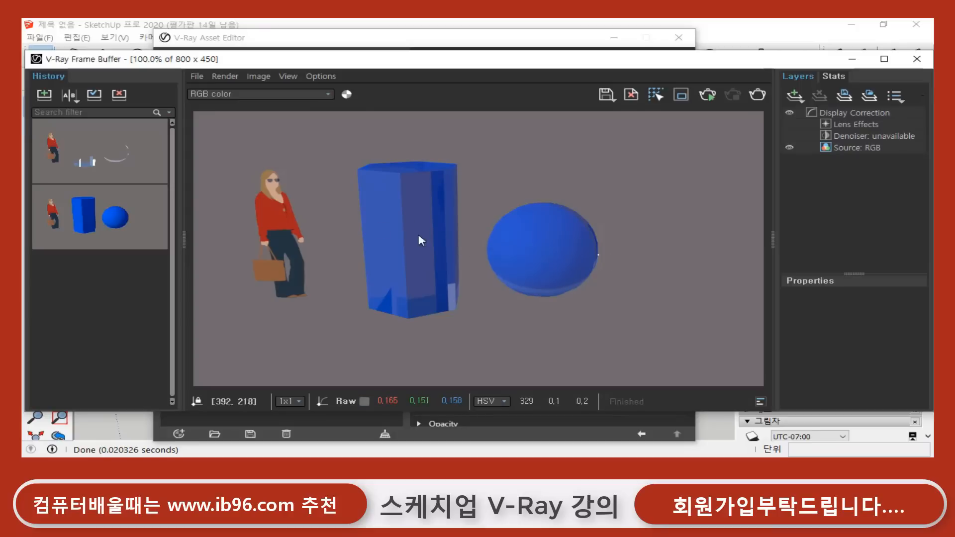
- Save the semi-transparent blue render to the history and load the fully transparent and semi-transparent renders in turn to compare them
{"action": "left_click", "coordinate": [155, 173]}
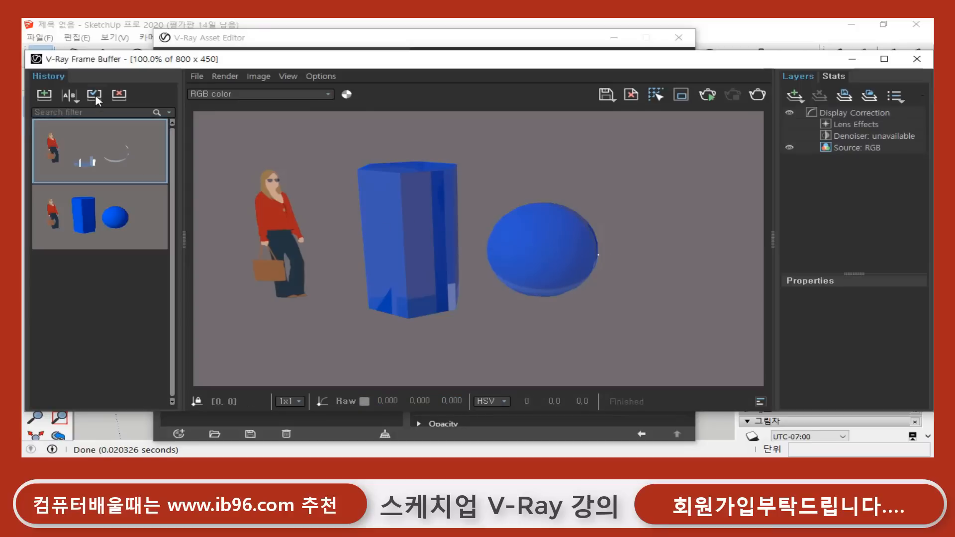
{"action": "left_click", "coordinate": [94, 94]}
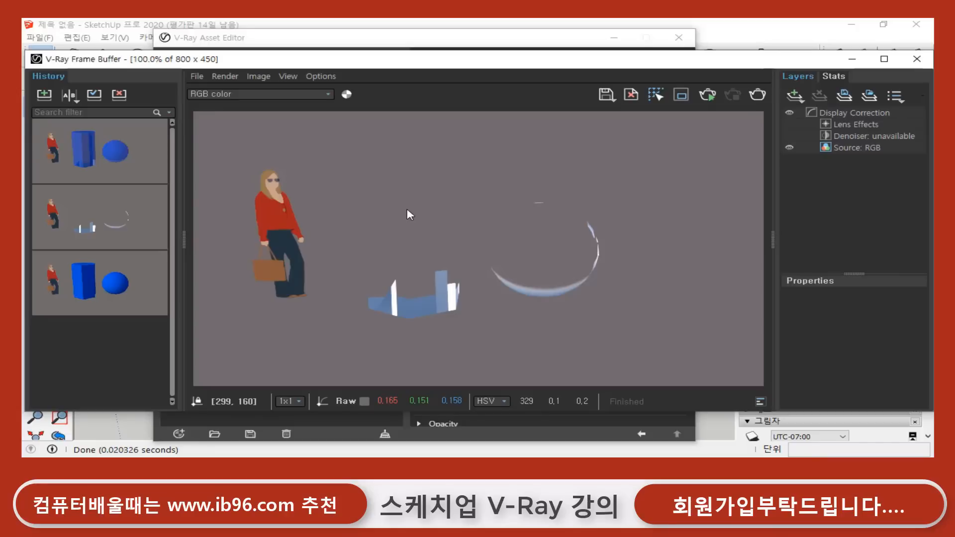
{"action": "left_click", "coordinate": [89, 149]}
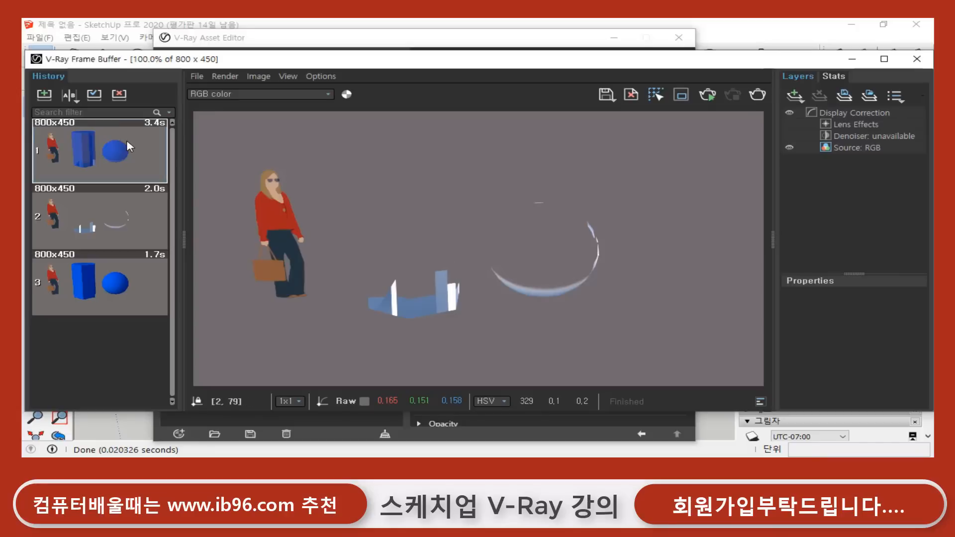
{"action": "left_click", "coordinate": [90, 94]}
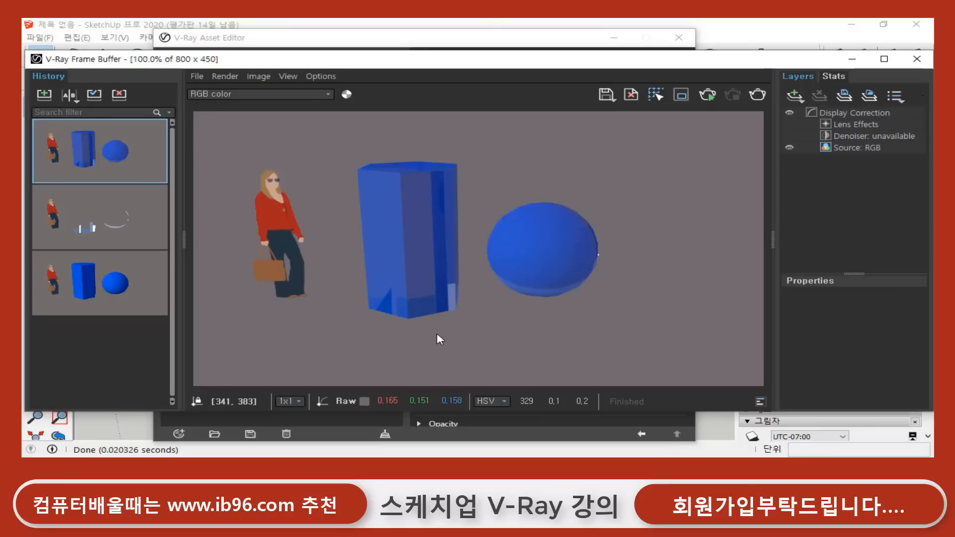
- Set the 연습1 material's Refraction Color back to full white and its Diffuse Color to black
{"action": "left_click", "coordinate": [490, 37]}
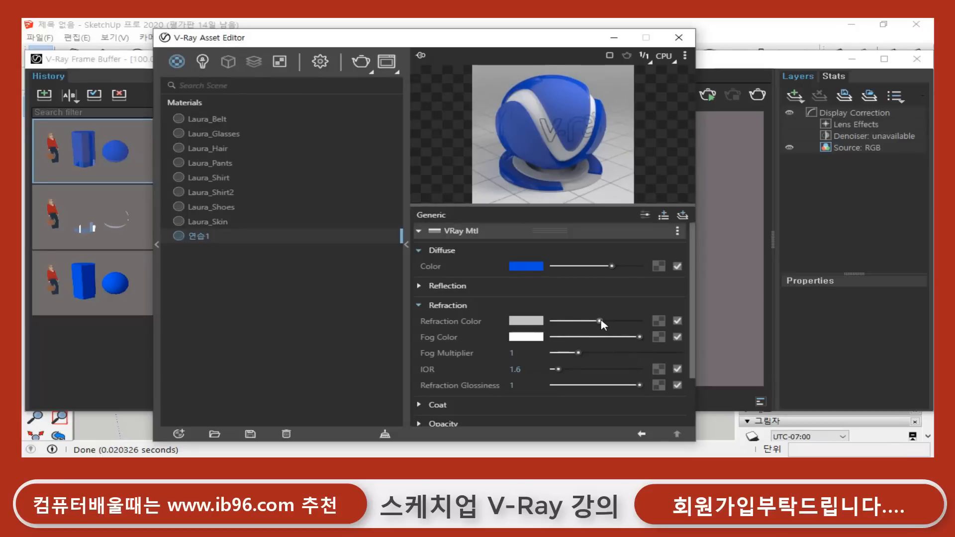
{"action": "left_click_drag", "start_coordinate": [603, 320], "coordinate": [647, 320]}
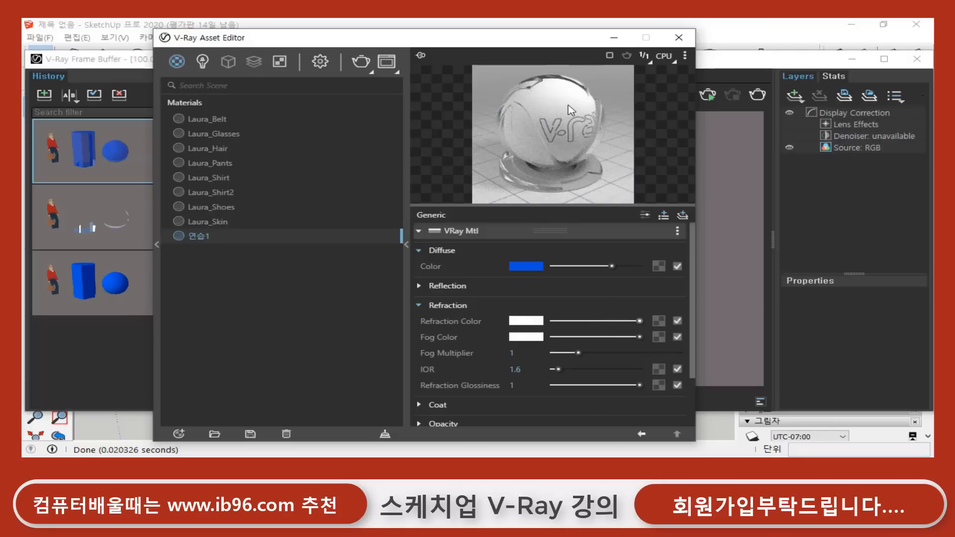
{"action": "mouse_move", "coordinate": [520, 267]}
{"action": "left_click", "coordinate": [528, 266]}
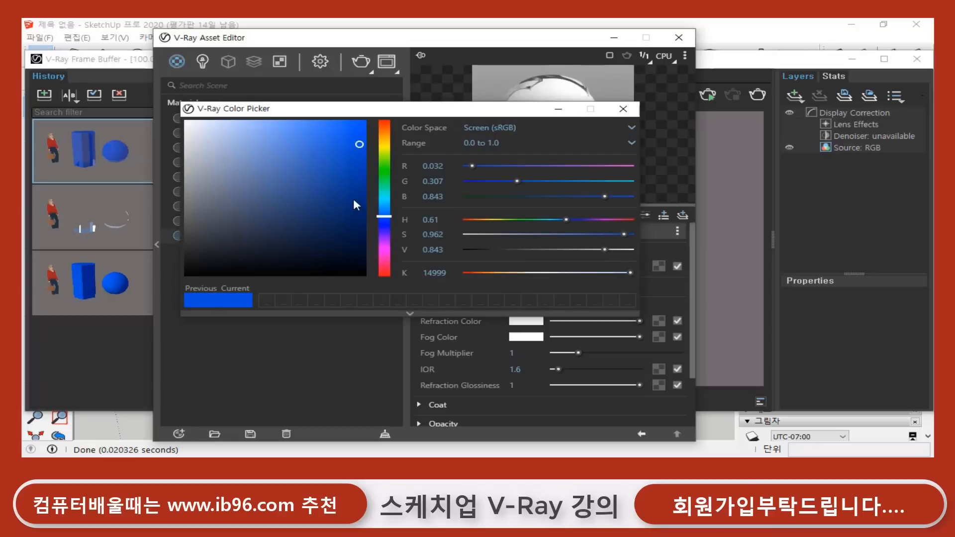
{"action": "mouse_move", "coordinate": [354, 198]}
{"action": "left_mouse_down"}
{"action": "mouse_move", "coordinate": [269, 192]}
{"action": "mouse_move", "coordinate": [120, 292]}
{"action": "mouse_move", "coordinate": [126, 303]}
{"action": "left_mouse_up"}
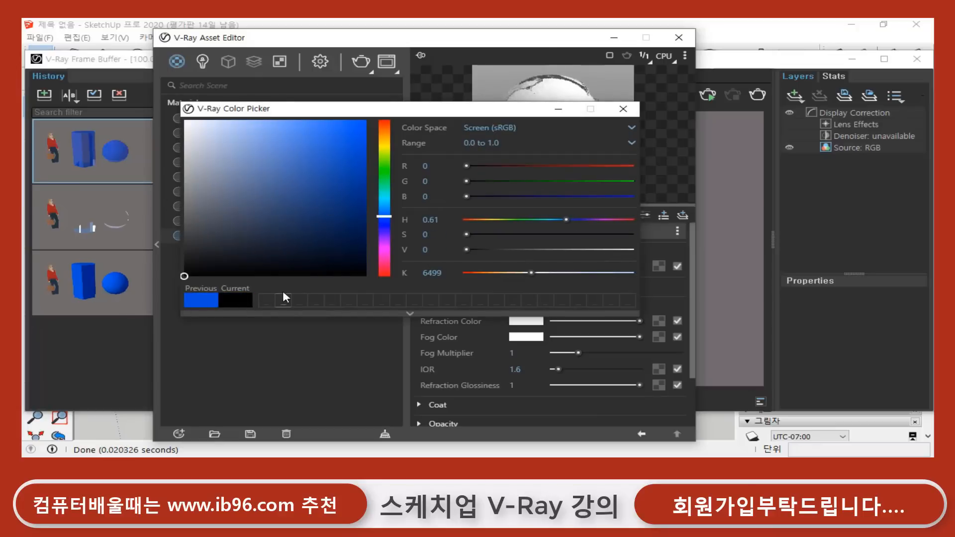
{"action": "left_click", "coordinate": [623, 108]}
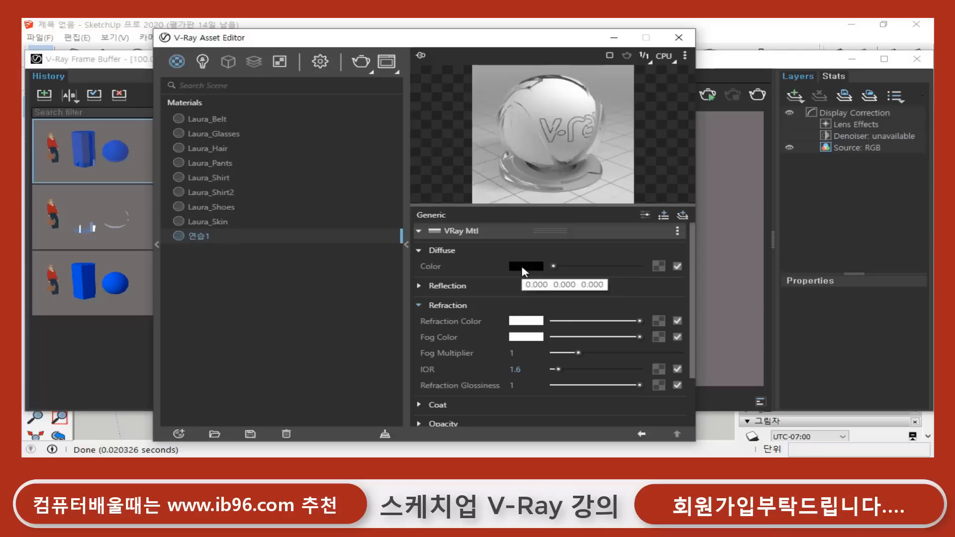
{"action": "mouse_move", "coordinate": [639, 321]}
{"action": "left_mouse_down"}
{"action": "mouse_move", "coordinate": [583, 321]}
{"action": "mouse_move", "coordinate": [646, 321]}
{"action": "left_mouse_up"}
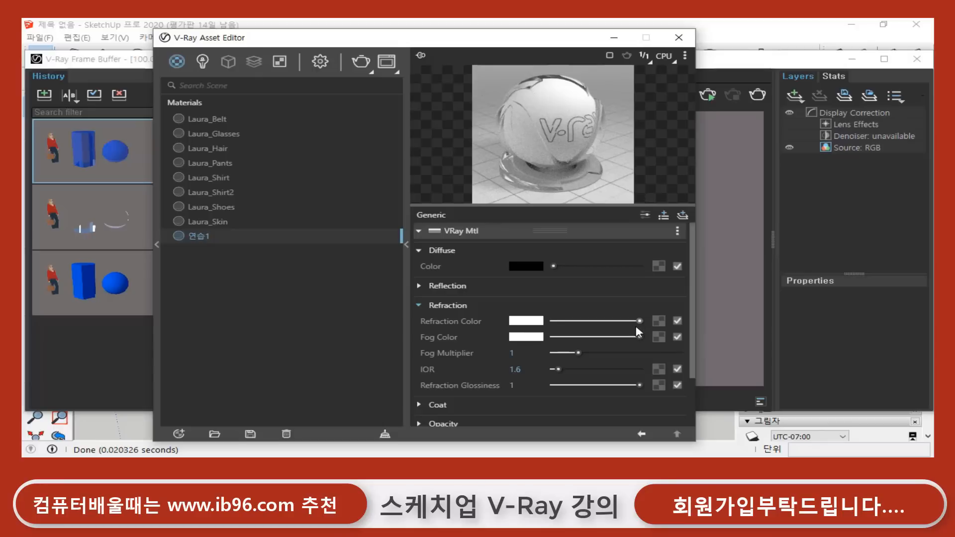
- Set the 연습1 material's Fog Color to red with R 0.788, G 0 and B 0
{"action": "left_click", "coordinate": [526, 338]}
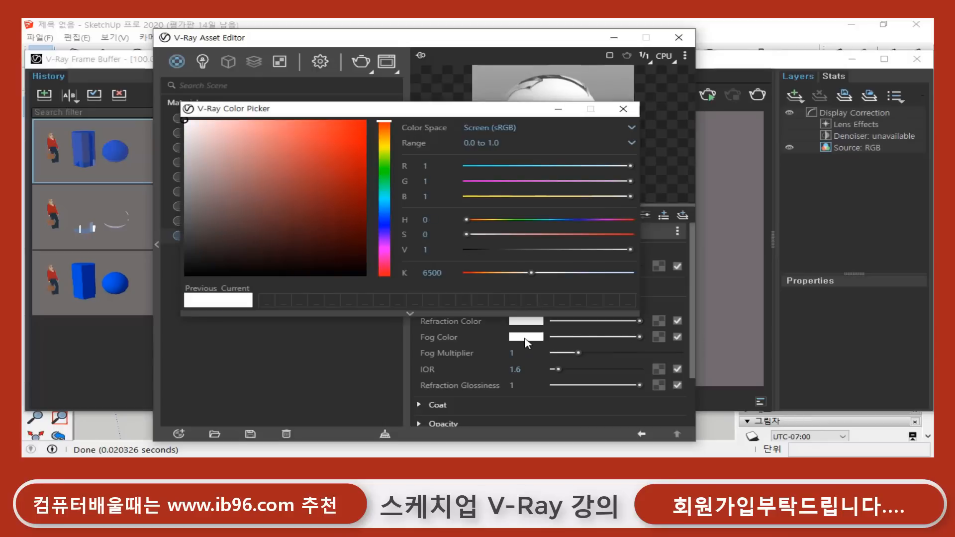
{"action": "left_click_drag", "start_coordinate": [321, 215], "coordinate": [367, 145]}
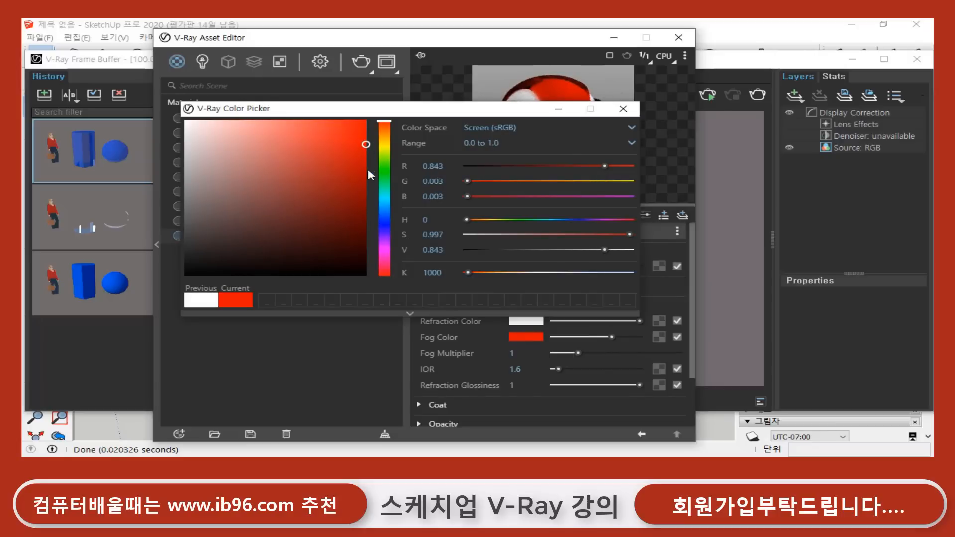
{"action": "left_click_drag", "start_coordinate": [366, 147], "coordinate": [367, 152]}
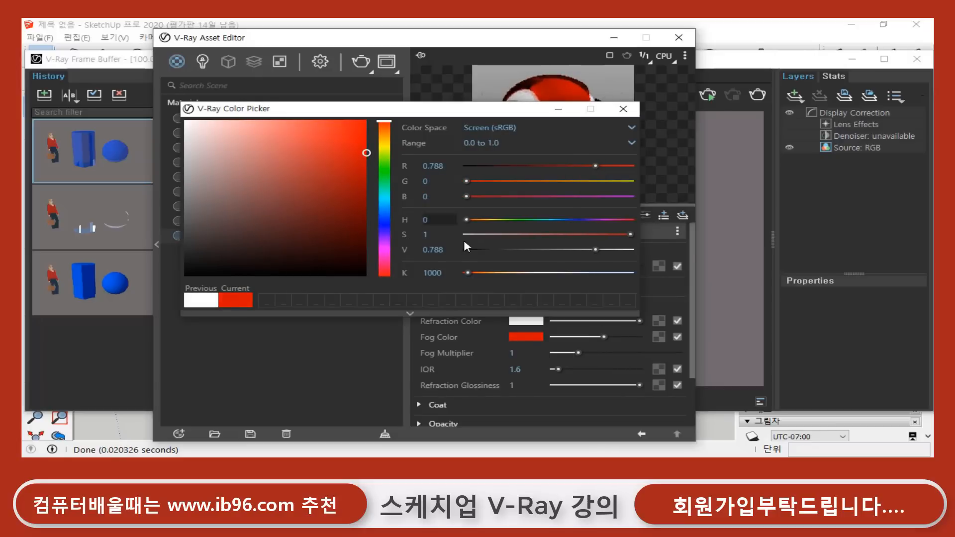
{"action": "left_click", "coordinate": [626, 107]}
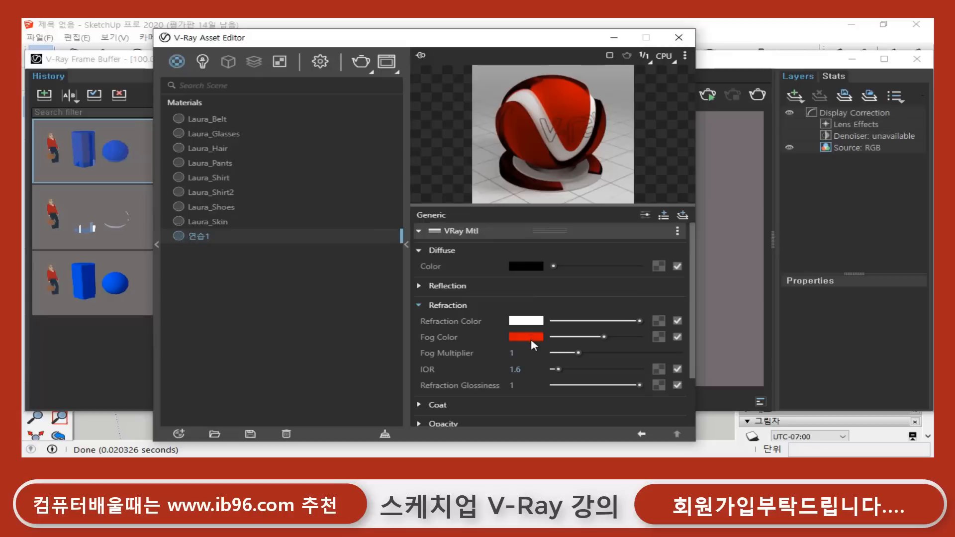
{"action": "mouse_move", "coordinate": [531, 341]}
- Render the scene with the red fog material and compare the result with the material preview in the Asset Editor
{"action": "left_click", "coordinate": [741, 62]}
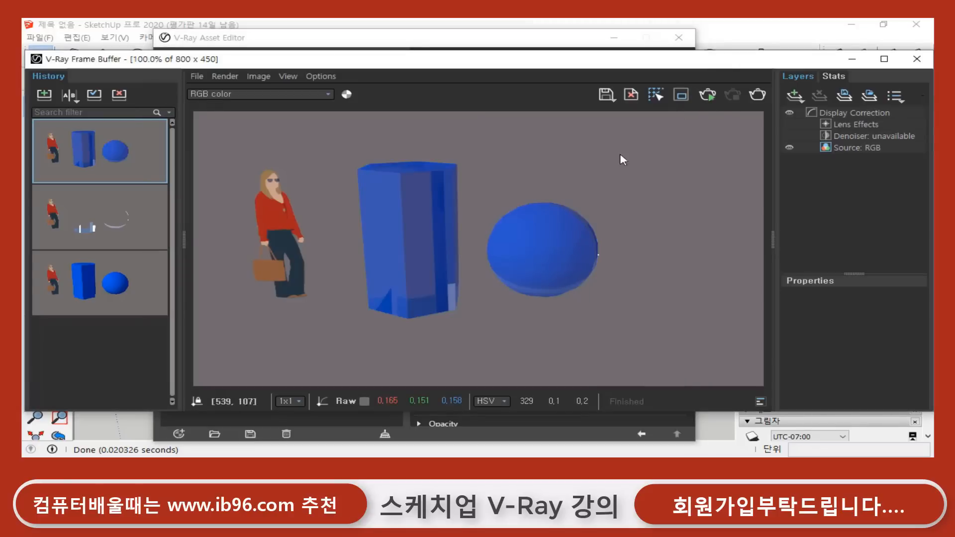
{"action": "left_click", "coordinate": [757, 95]}
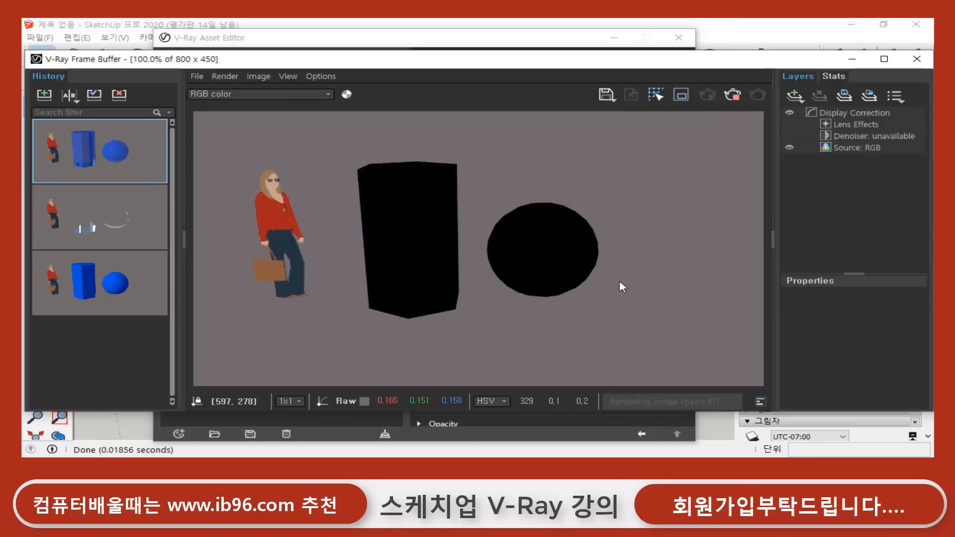
{"action": "left_click", "coordinate": [524, 39]}
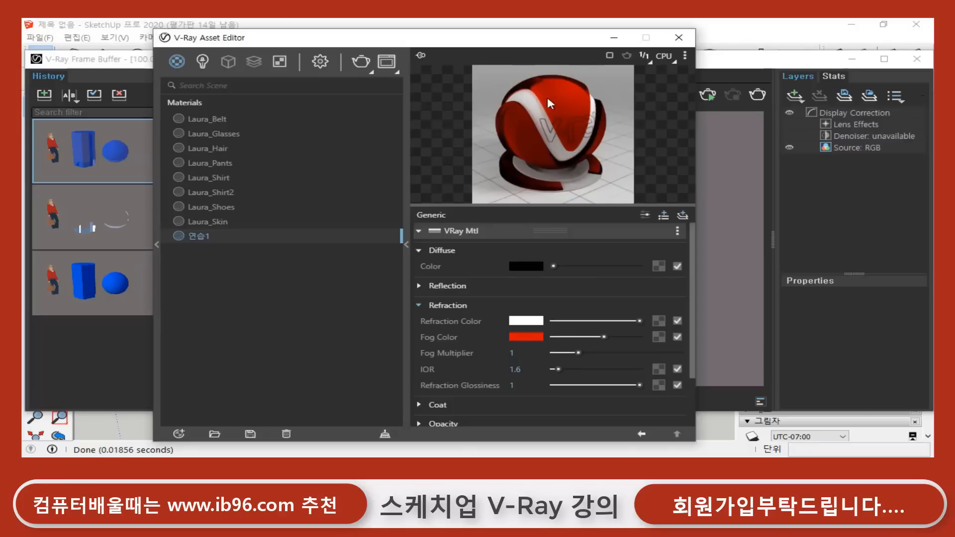
{"action": "left_click", "coordinate": [725, 64]}
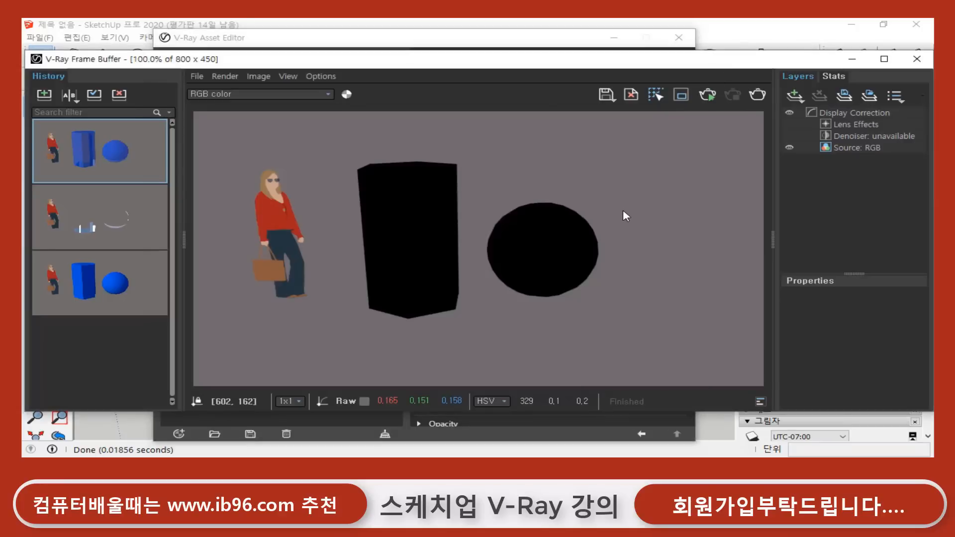
{"action": "left_click", "coordinate": [529, 39]}
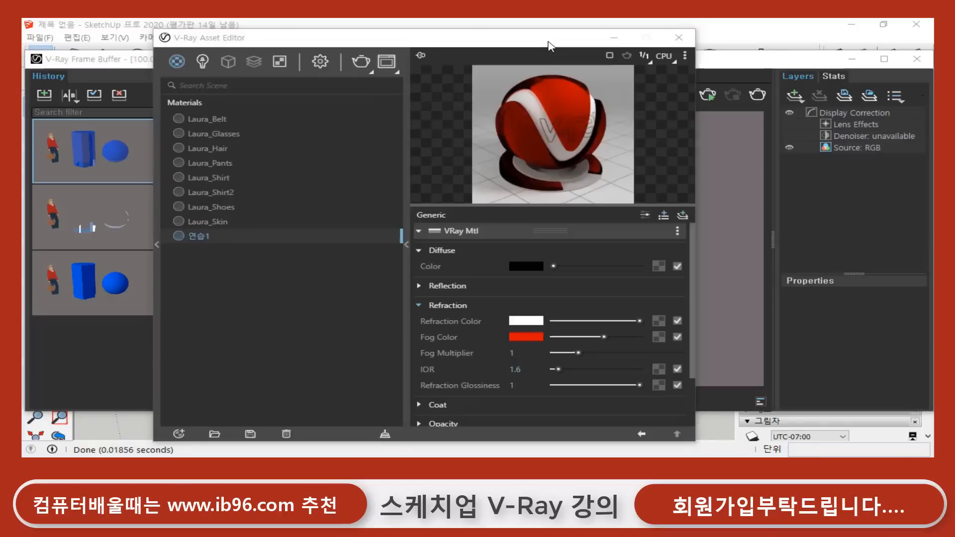
- Try fog multiplier values of 2.82 and 0.208 on material 연습1 to compare the preview
{"action": "double_click", "coordinate": [520, 352]}
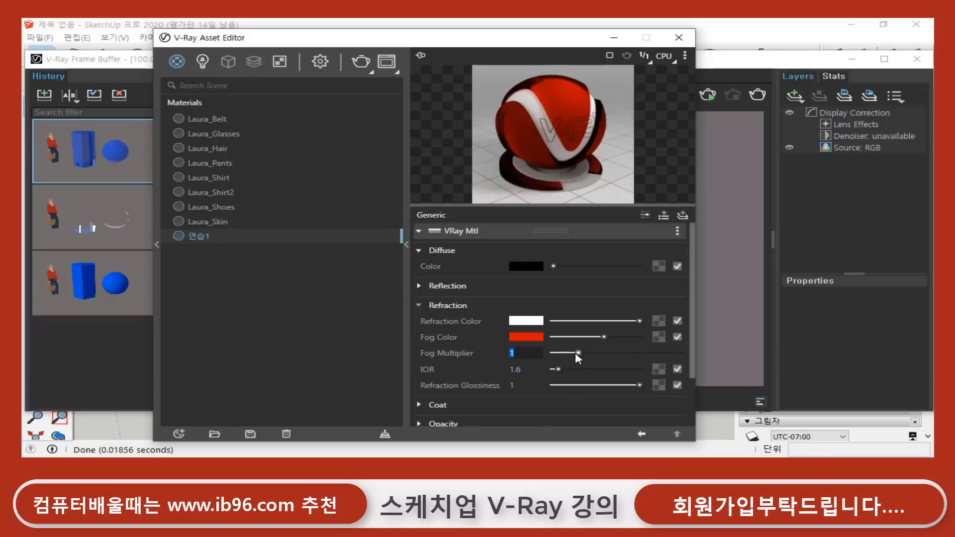
{"action": "left_click_drag", "start_coordinate": [578, 354], "coordinate": [625, 353]}
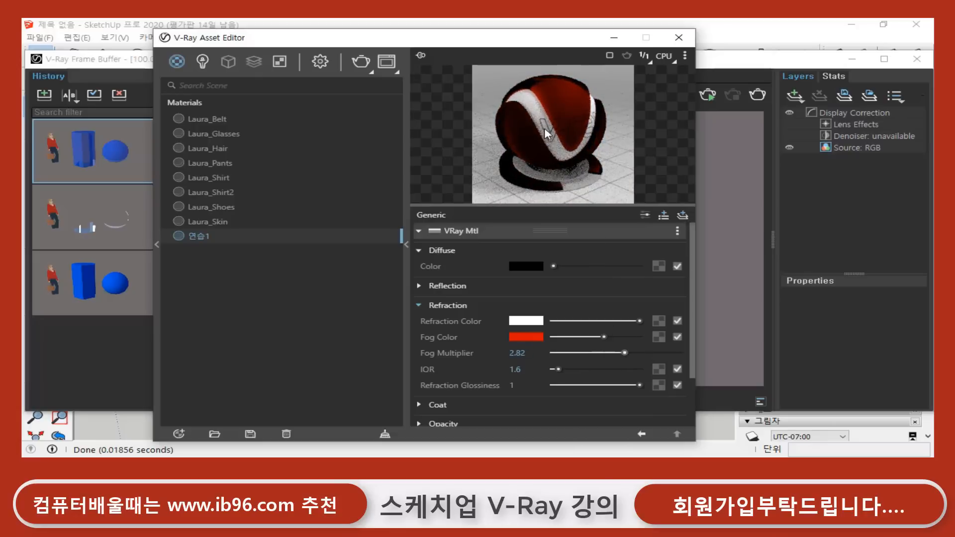
{"action": "left_click_drag", "start_coordinate": [626, 353], "coordinate": [559, 353]}
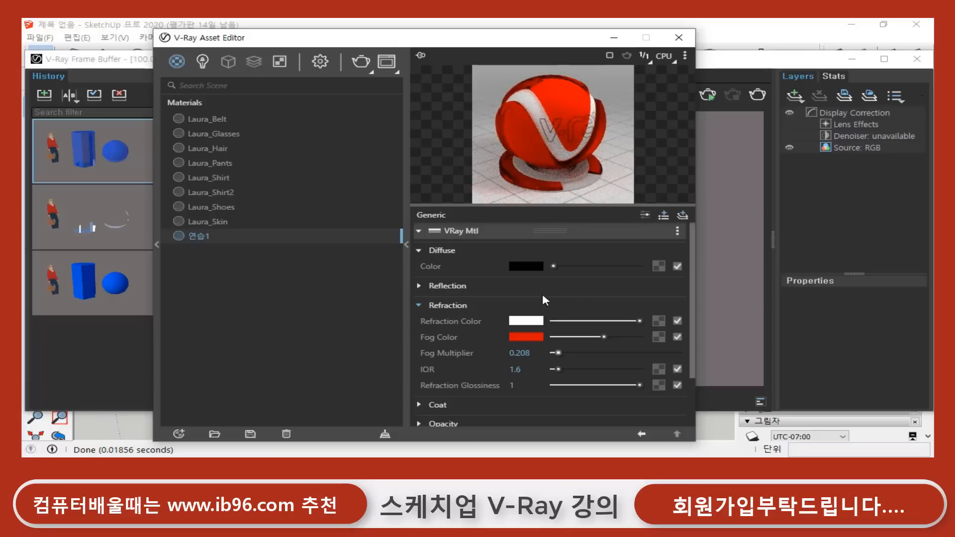
- Set the refraction fog multiplier of material 연습1 to 0.05
{"action": "left_click", "coordinate": [520, 353]}
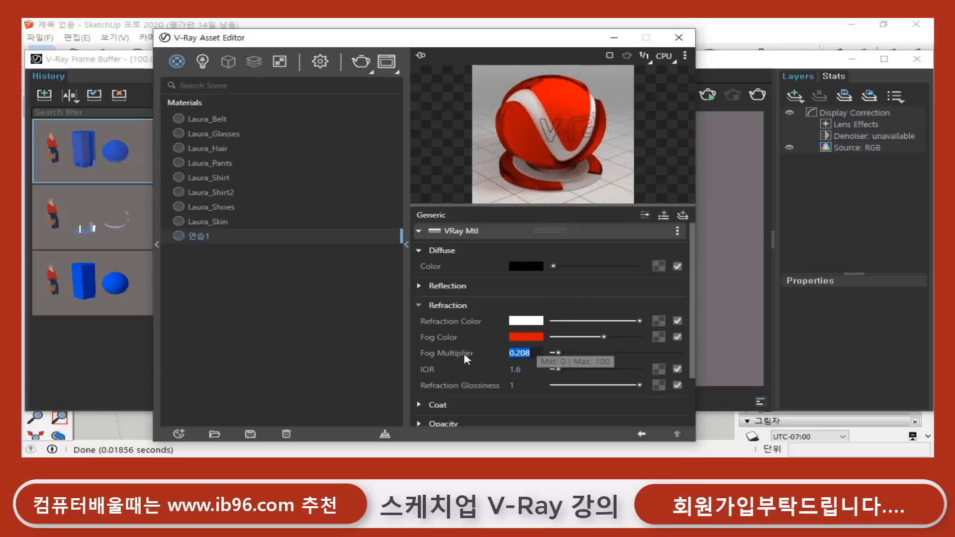
{"action": "type", "text": "0.05"}
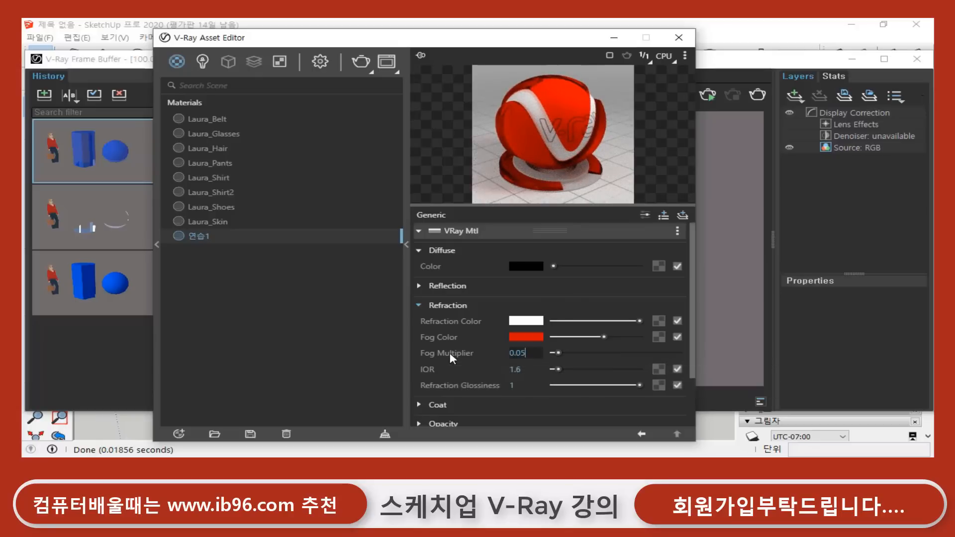
{"action": "key", "text": "Return"}
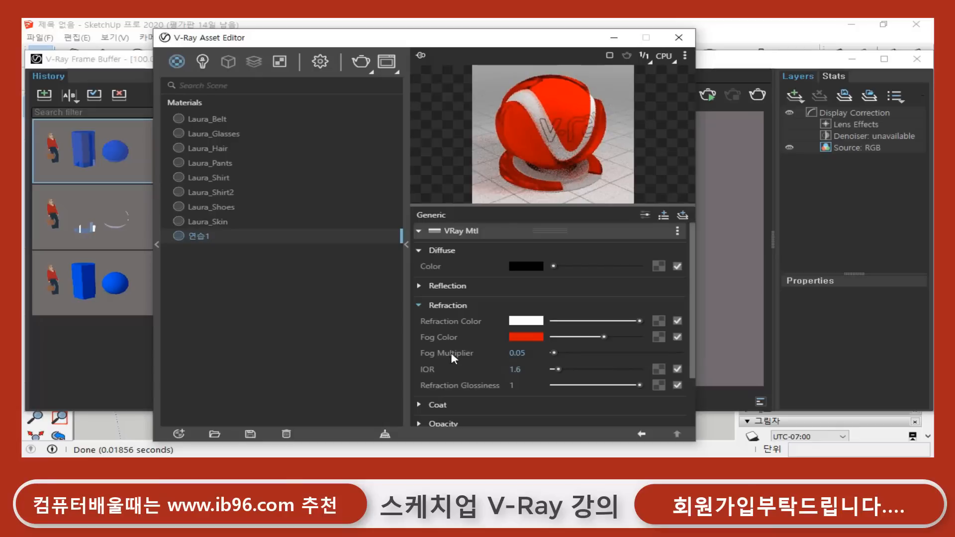
{"action": "left_click", "coordinate": [518, 353]}
- Save the render with the black prism and disc to the frame buffer history and render the scene again
{"action": "left_click", "coordinate": [143, 67]}
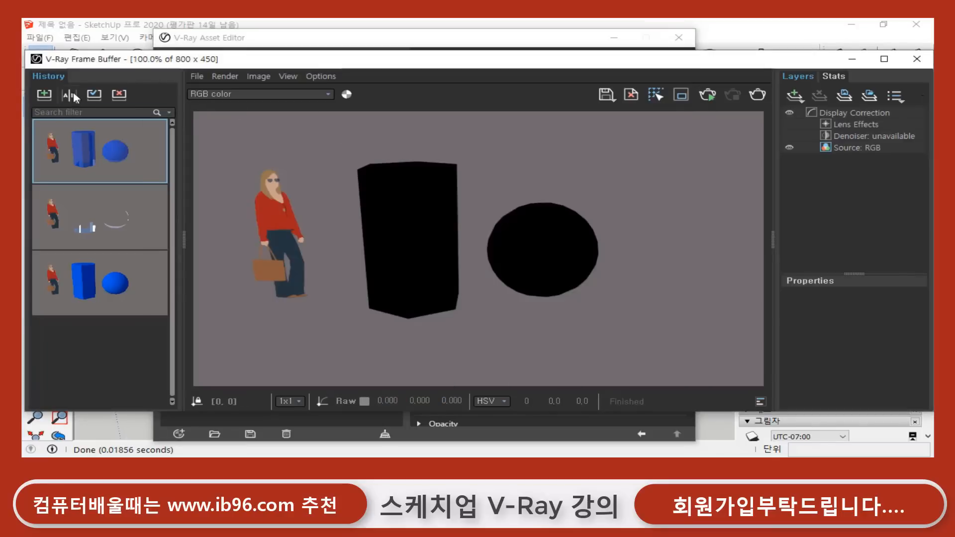
{"action": "left_click", "coordinate": [44, 95]}
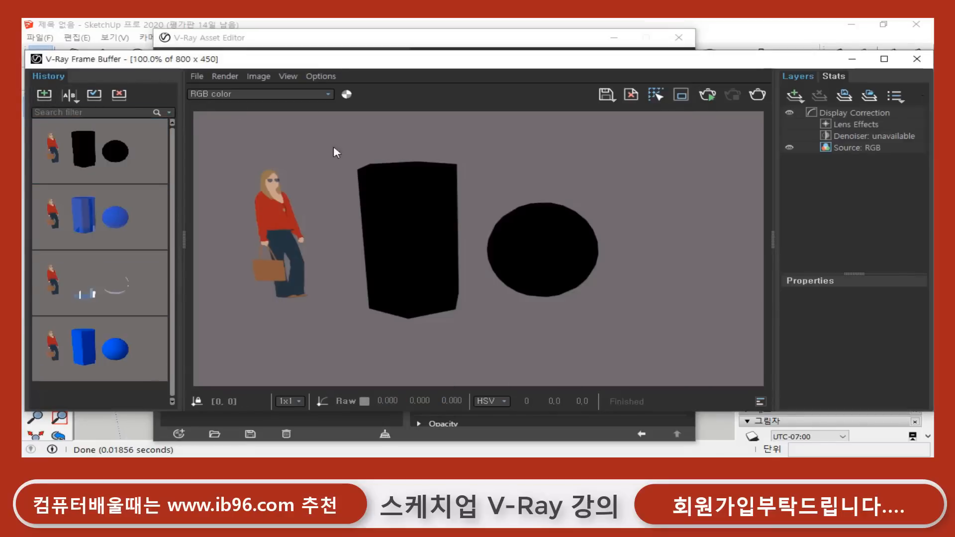
{"action": "left_click", "coordinate": [757, 94]}
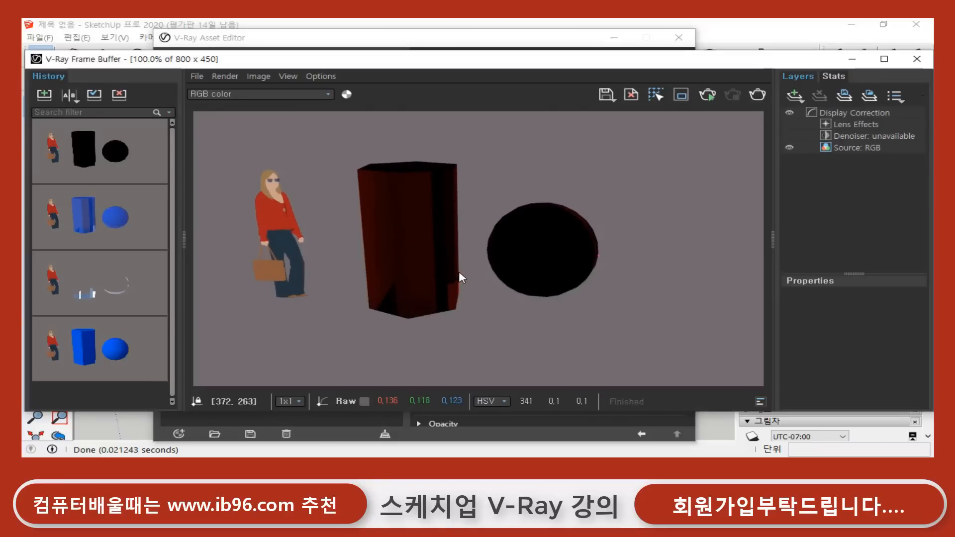
- Set the fog multiplier of material 연습1 to 0.005
{"action": "left_click", "coordinate": [458, 38]}
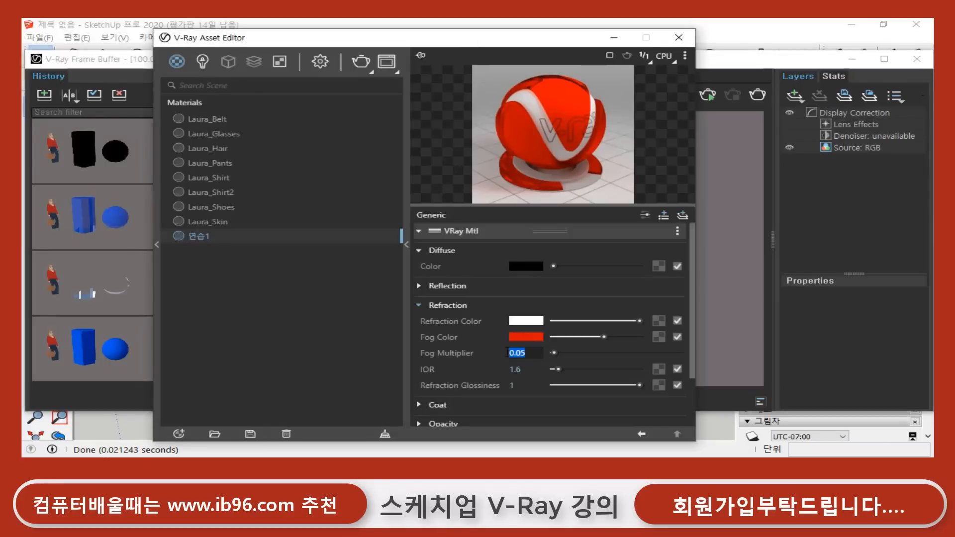
{"action": "type", "text": "0.005"}
{"action": "key", "text": "Return"}
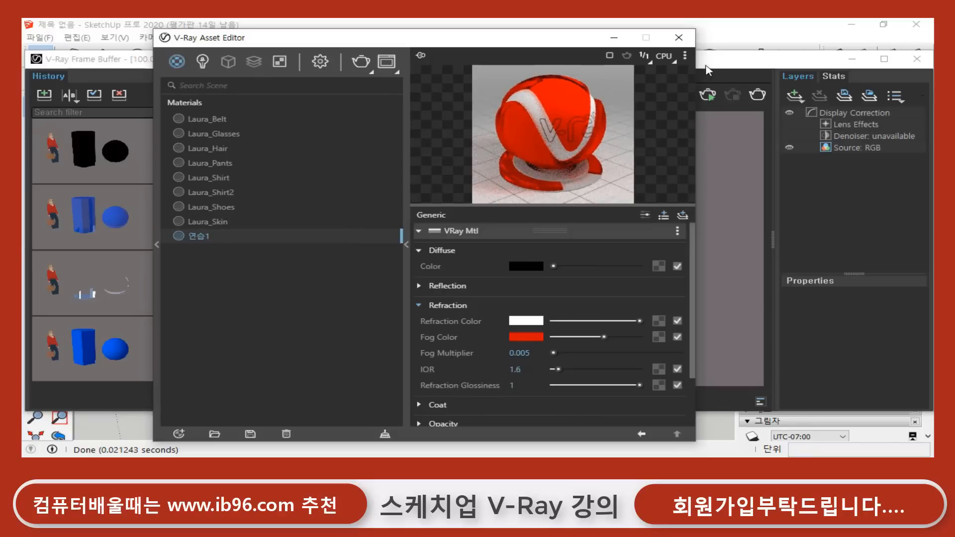
- Store the dark red render in the history and re-render the scene with the reduced fog
{"action": "left_click", "coordinate": [709, 141]}
{"action": "left_click", "coordinate": [94, 97]}
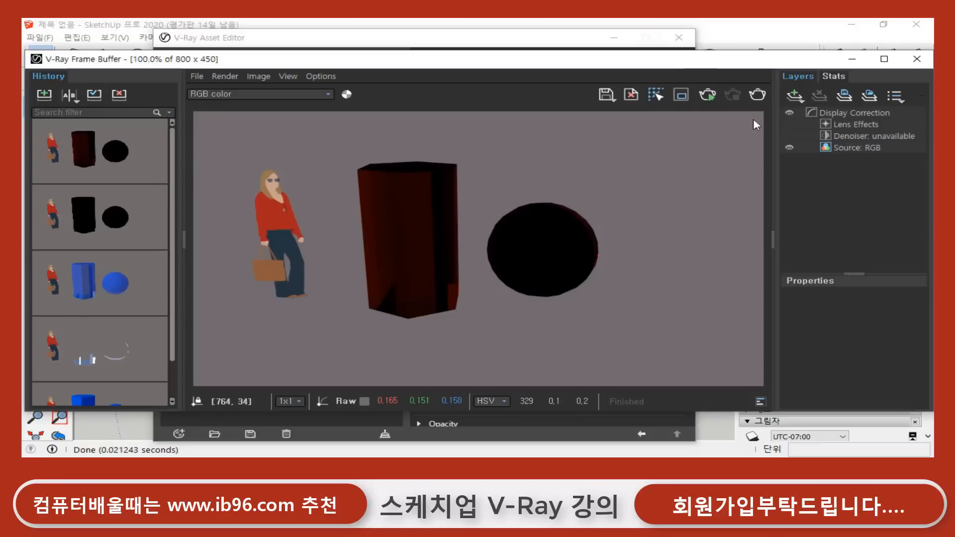
{"action": "left_click", "coordinate": [757, 95]}
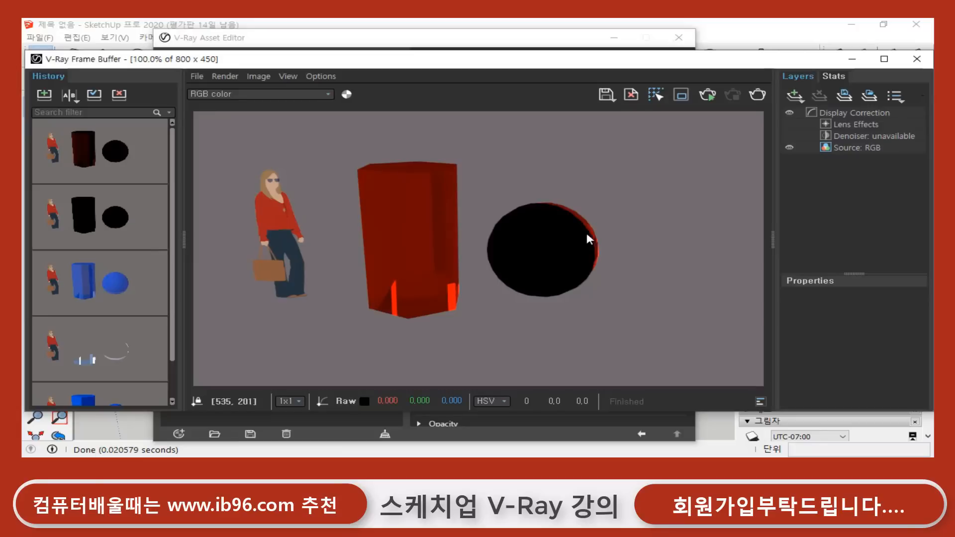
- Close the frame buffer and asset editor windows, and reverse the front face of the round disc
{"action": "left_click", "coordinate": [125, 421]}
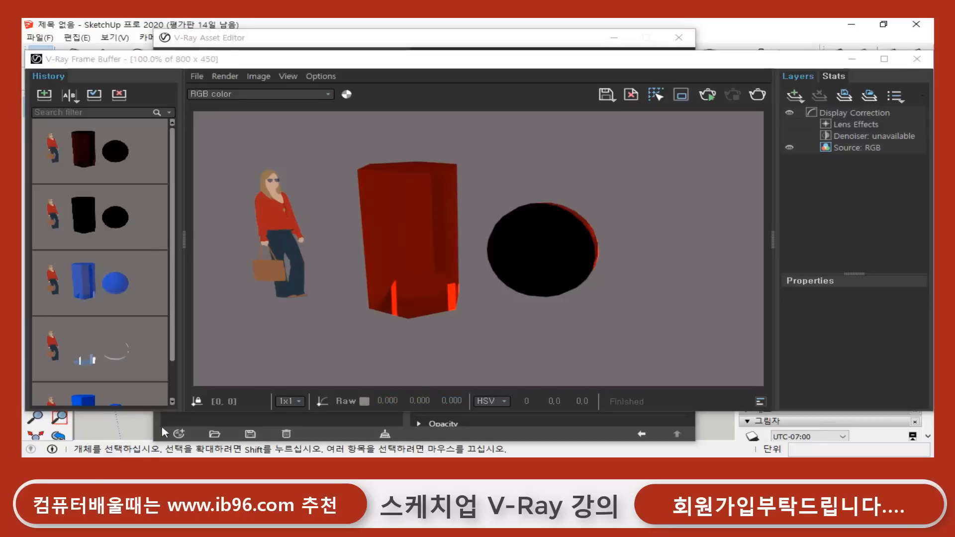
{"action": "left_click", "coordinate": [860, 61]}
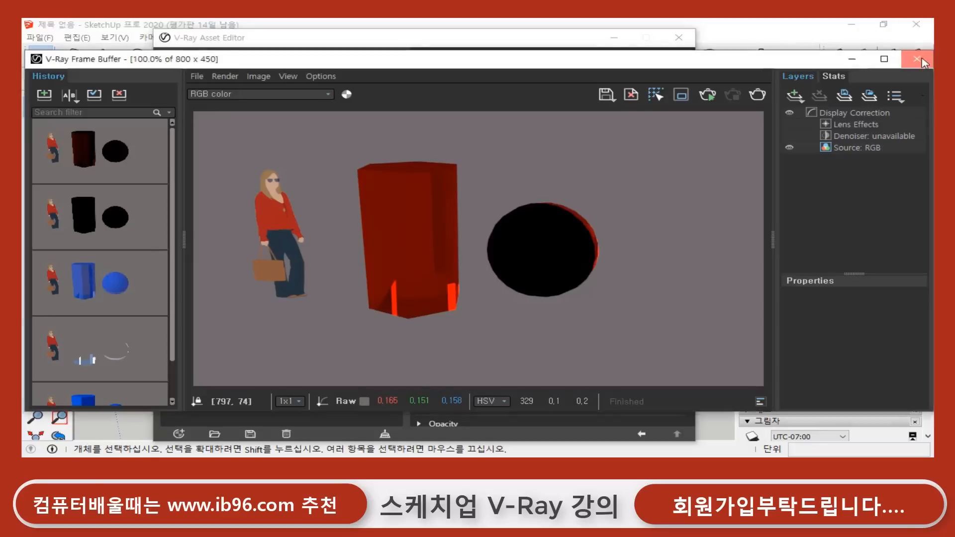
{"action": "left_click", "coordinate": [679, 38]}
{"action": "left_click", "coordinate": [487, 280]}
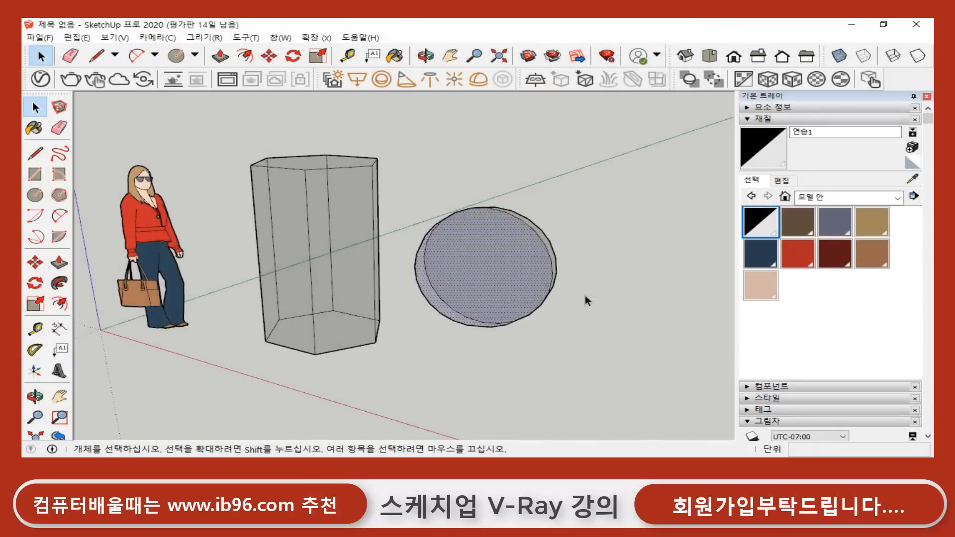
{"action": "right_click", "coordinate": [506, 261]}
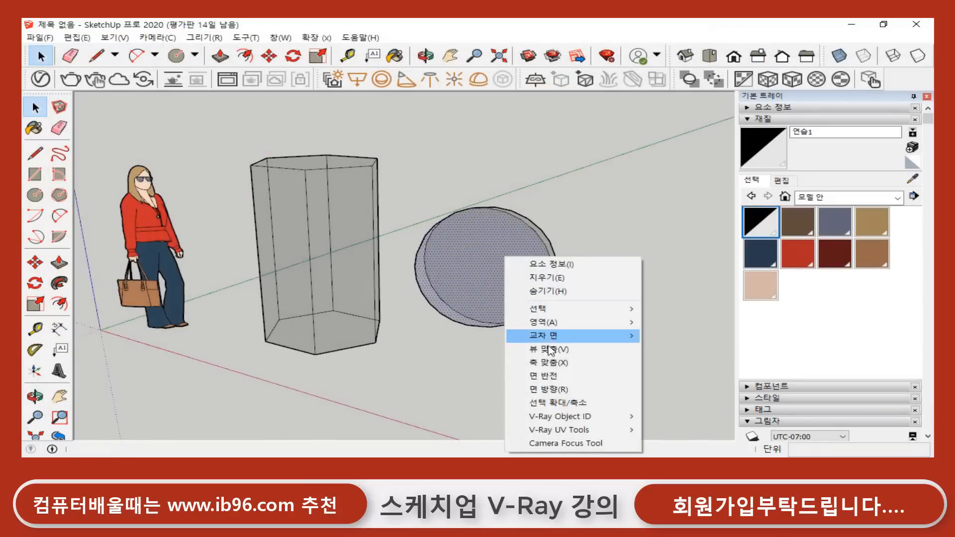
{"action": "left_click", "coordinate": [545, 377]}
{"action": "left_click", "coordinate": [563, 349]}
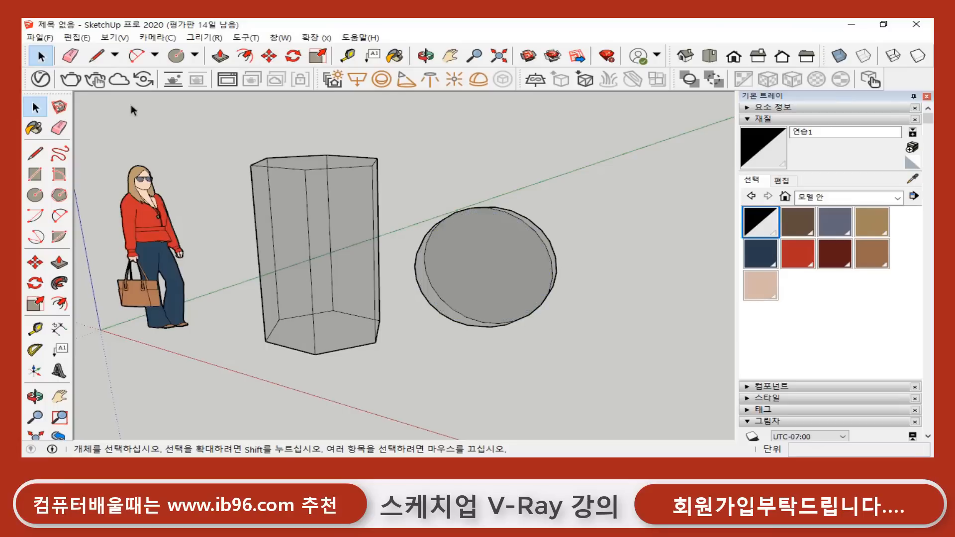
- Reopen the frame buffer, render the scene with the reversed disc face and save the image to the history
{"action": "left_click", "coordinate": [172, 79]}
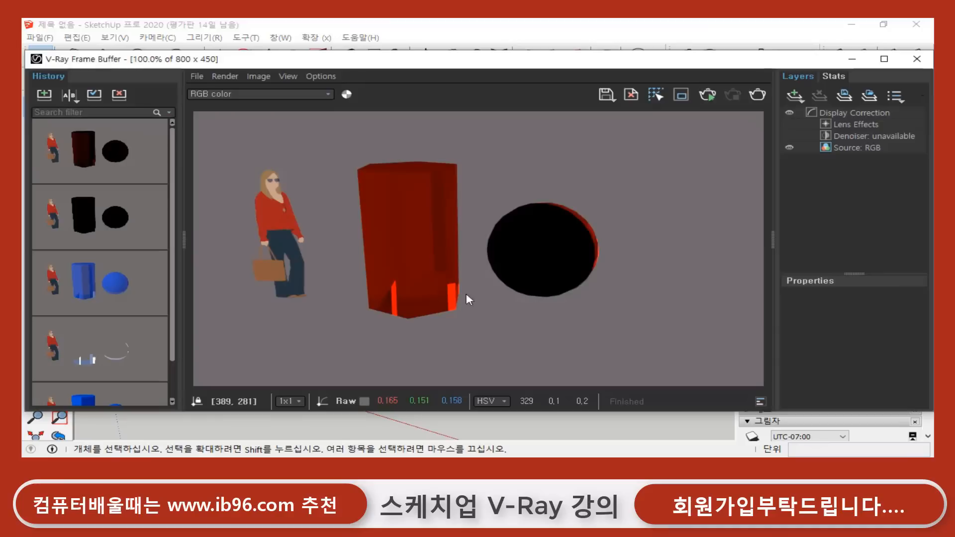
{"action": "left_click", "coordinate": [757, 94]}
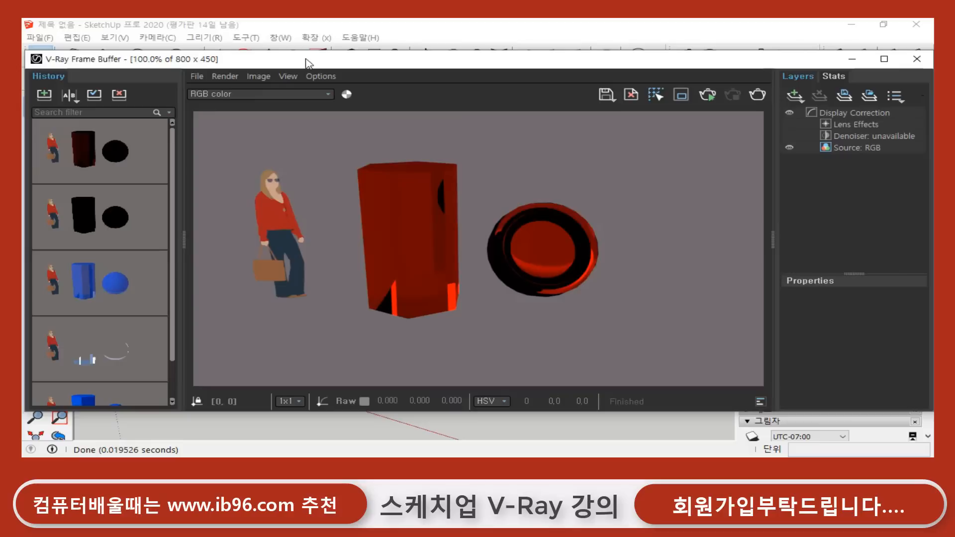
{"action": "left_click", "coordinate": [45, 94]}
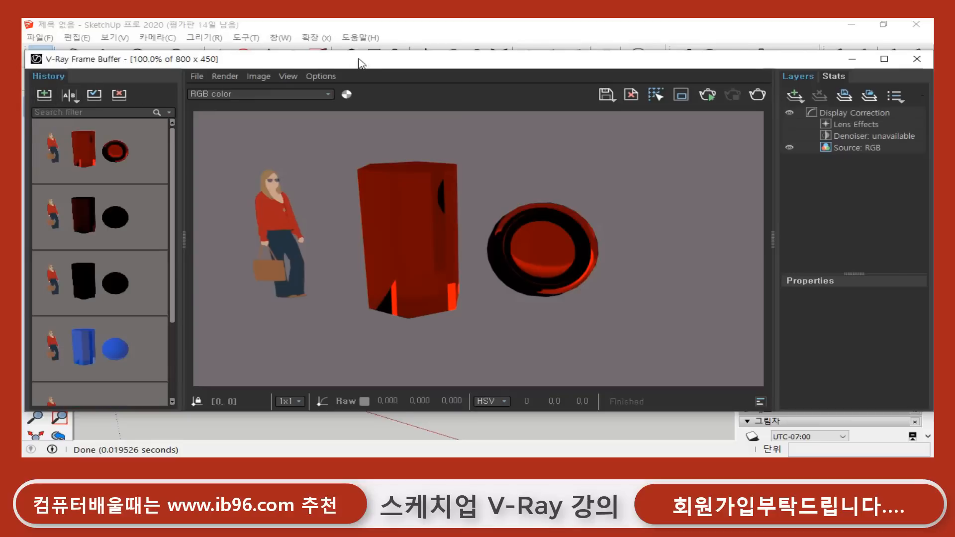
- Set the fog multiplier of material 연습1 to 0.001 and render the scene again
{"action": "left_click_drag", "start_coordinate": [359, 61], "coordinate": [358, 83]}
{"action": "left_click", "coordinate": [528, 55]}
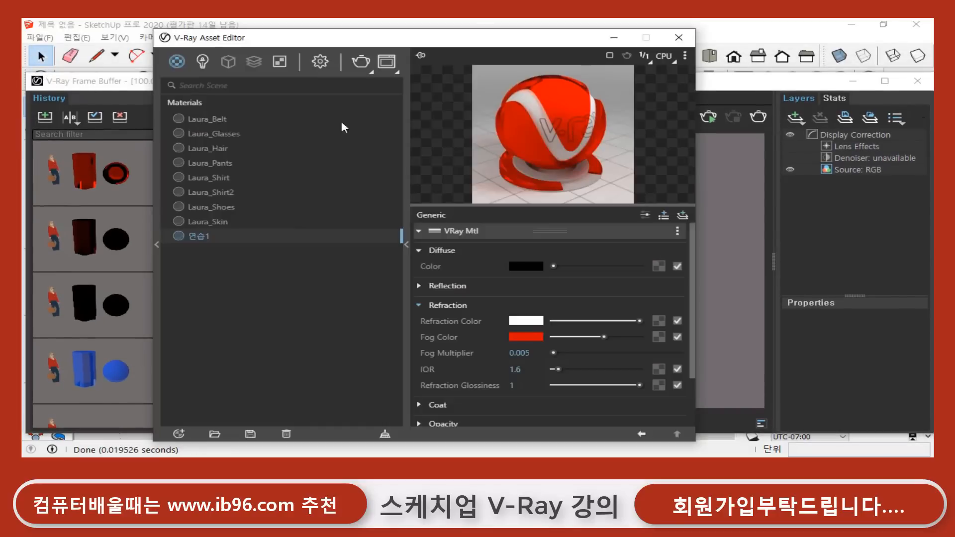
{"action": "left_click", "coordinate": [535, 356]}
{"action": "type", "text": "0.001"}
{"action": "key", "text": "Return"}
{"action": "left_click", "coordinate": [738, 98]}
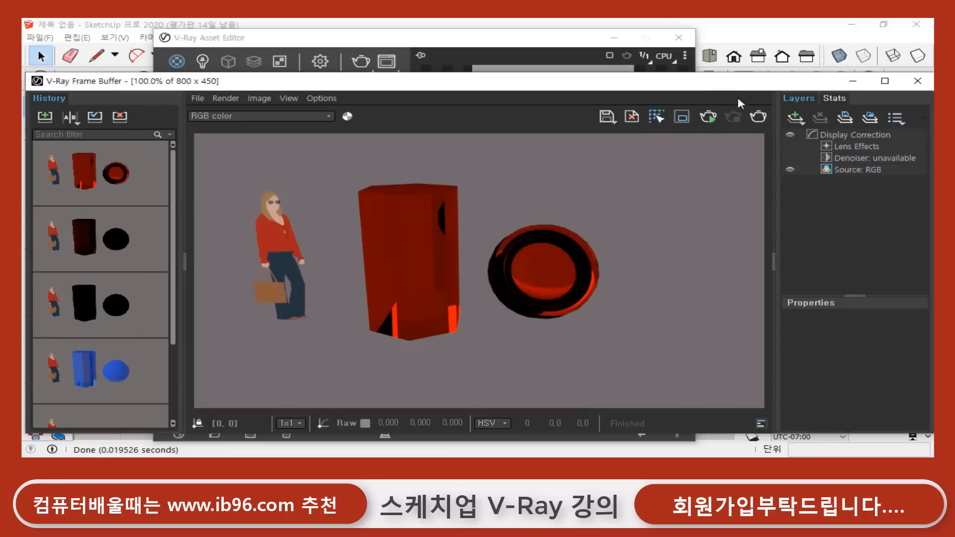
{"action": "left_click", "coordinate": [760, 117]}
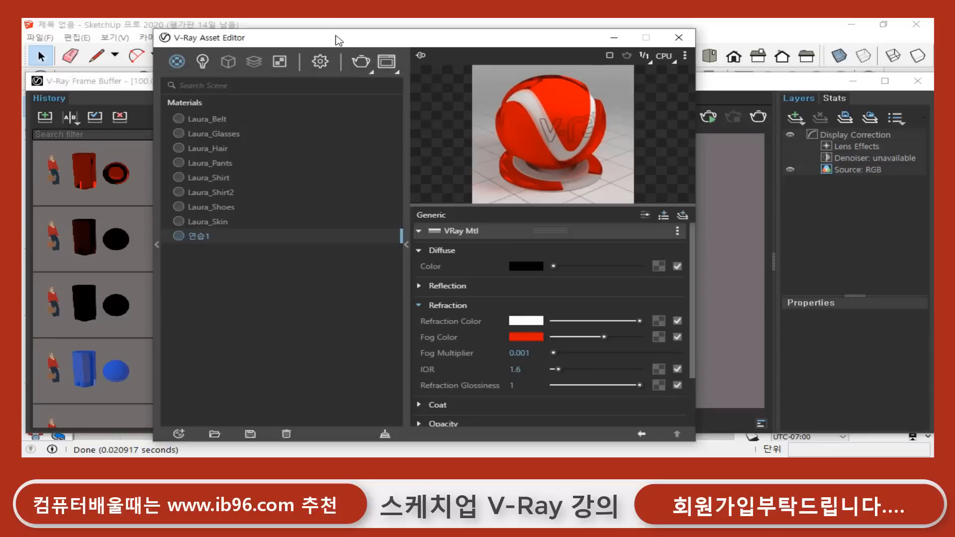
- Check the IOR setting of material 연습1 and examine the rendered prism and disc
{"action": "left_click", "coordinate": [339, 40]}
{"action": "left_click", "coordinate": [515, 370]}
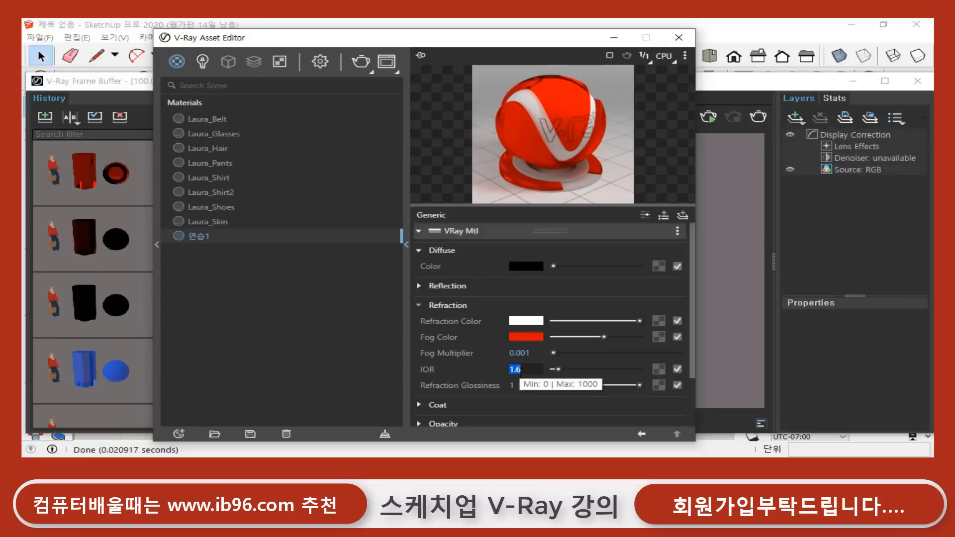
{"action": "left_click", "coordinate": [728, 116]}
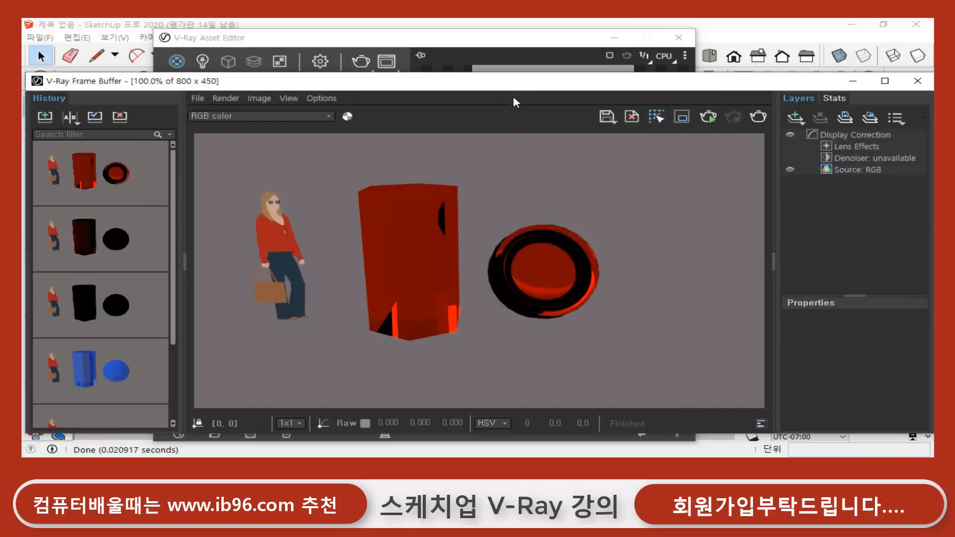
{"action": "left_click_drag", "start_coordinate": [525, 85], "coordinate": [533, 82]}
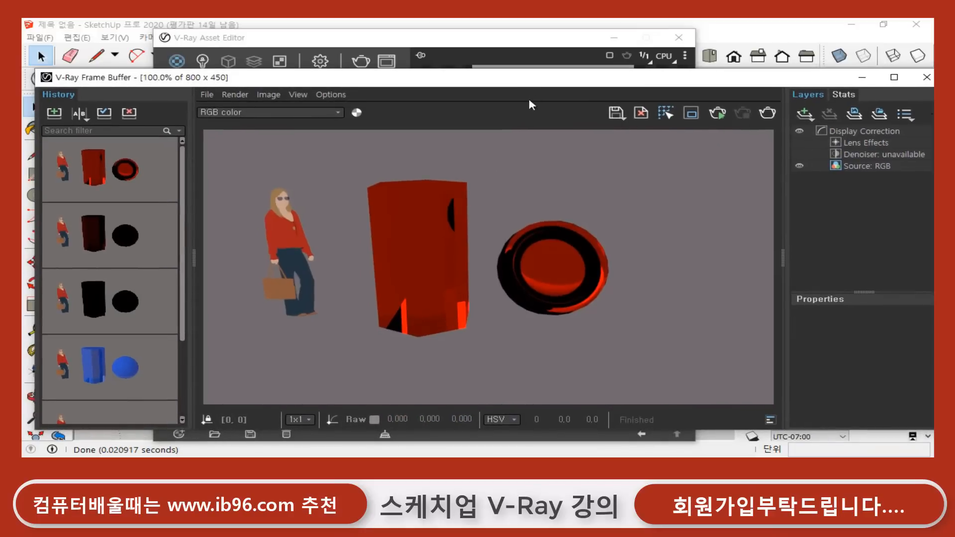
{"action": "left_click", "coordinate": [550, 39]}
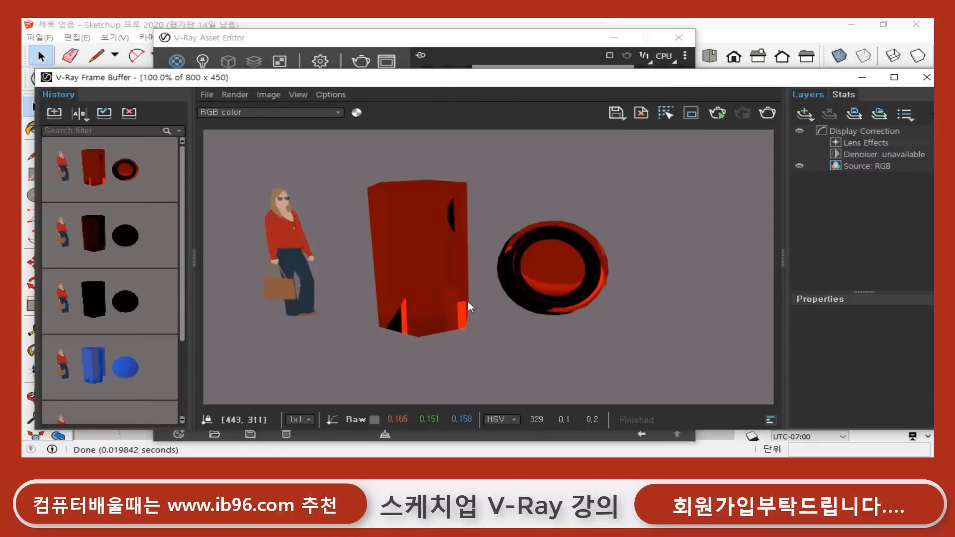
- Change the fog color of material 연습1 to a muted red with R 0.734, G 0.283 and B 0.283
{"action": "left_click", "coordinate": [438, 39]}
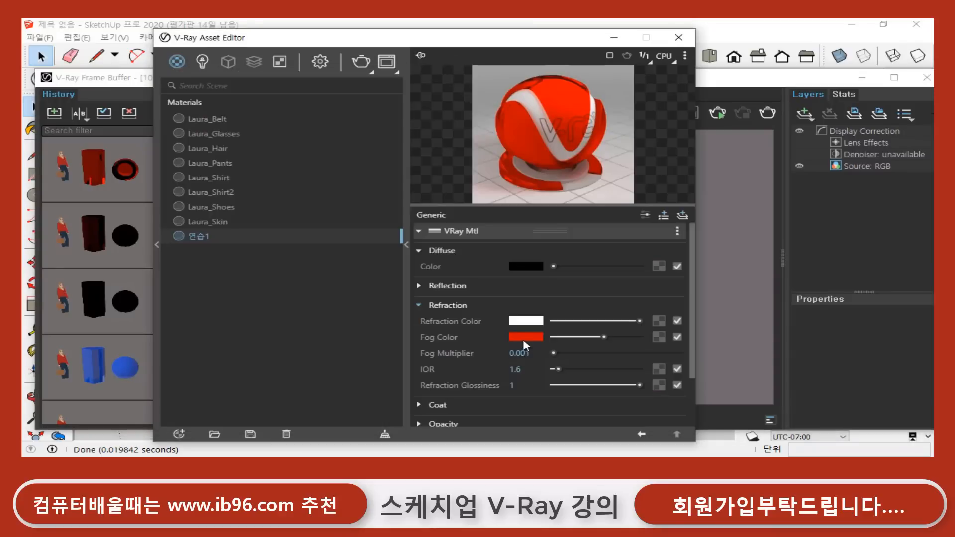
{"action": "left_click", "coordinate": [523, 338]}
{"action": "mouse_move", "coordinate": [360, 154]}
{"action": "left_mouse_down"}
{"action": "mouse_move", "coordinate": [319, 163]}
{"action": "mouse_move", "coordinate": [319, 182]}
{"action": "left_mouse_up"}
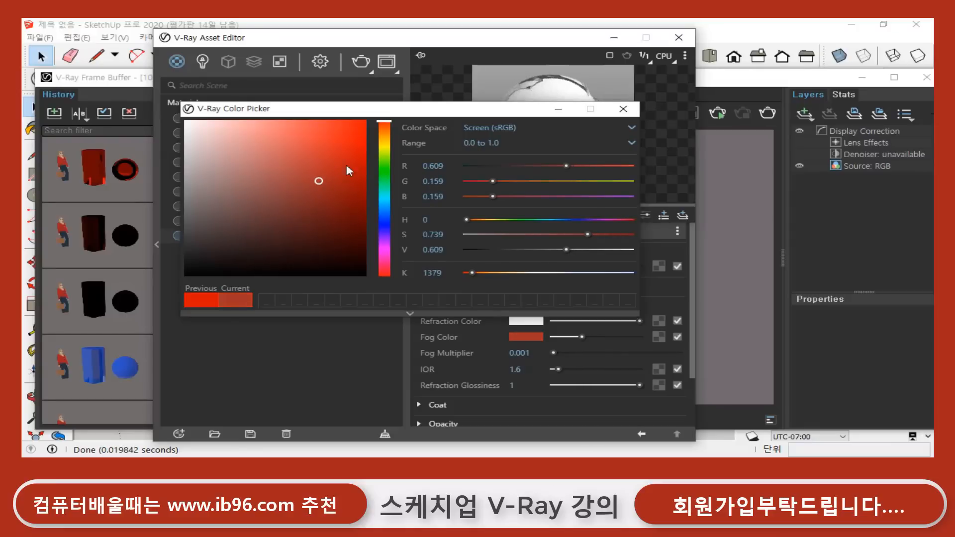
{"action": "left_click_drag", "start_coordinate": [438, 111], "coordinate": [447, 161]}
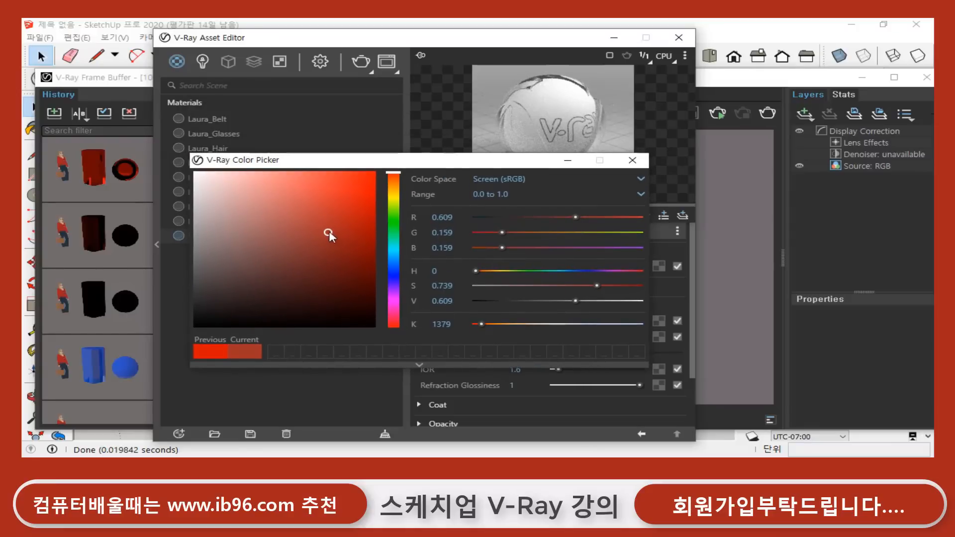
{"action": "left_click_drag", "start_coordinate": [329, 234], "coordinate": [305, 213]}
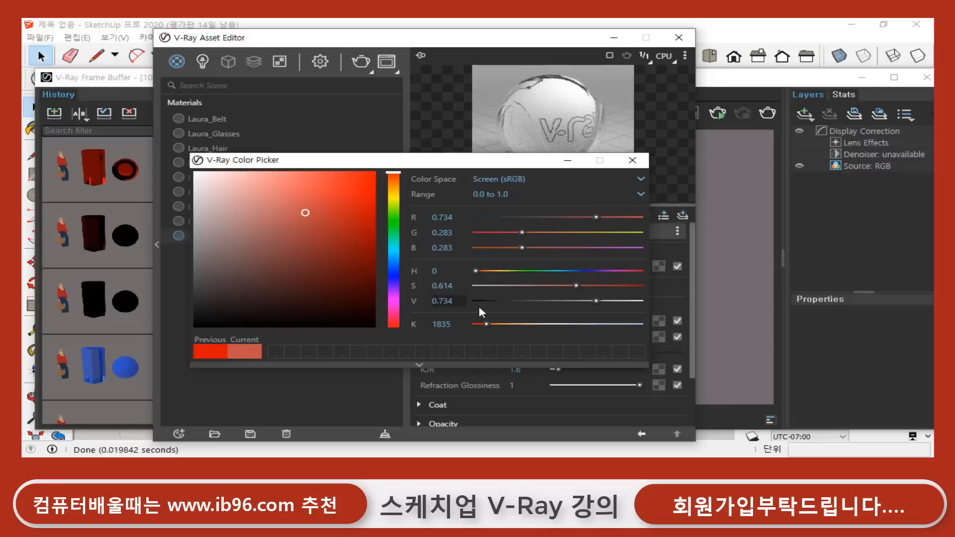
{"action": "left_click", "coordinate": [632, 159]}
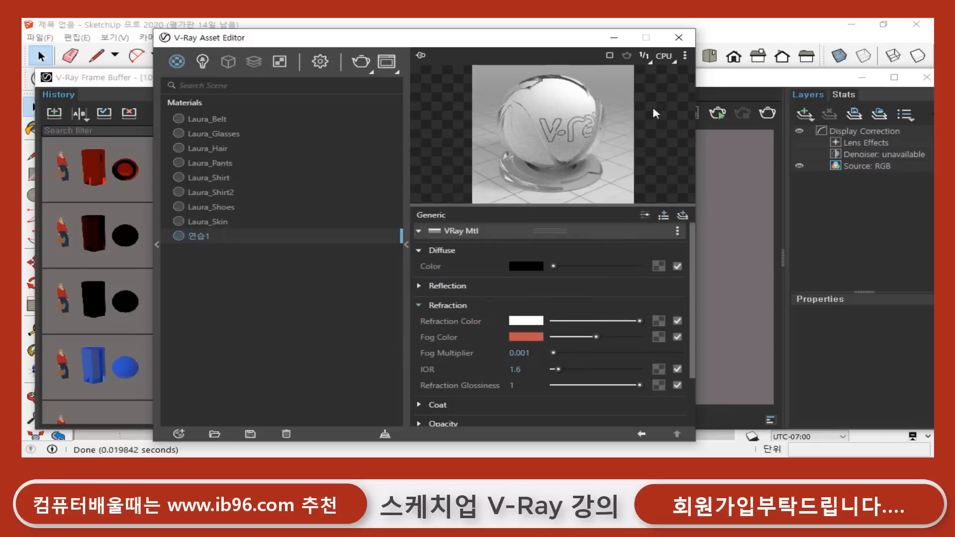
- Close the asset editor, render the scene with the muted fog color and save the result to the history
{"action": "left_click", "coordinate": [679, 40]}
{"action": "left_click", "coordinate": [765, 114]}
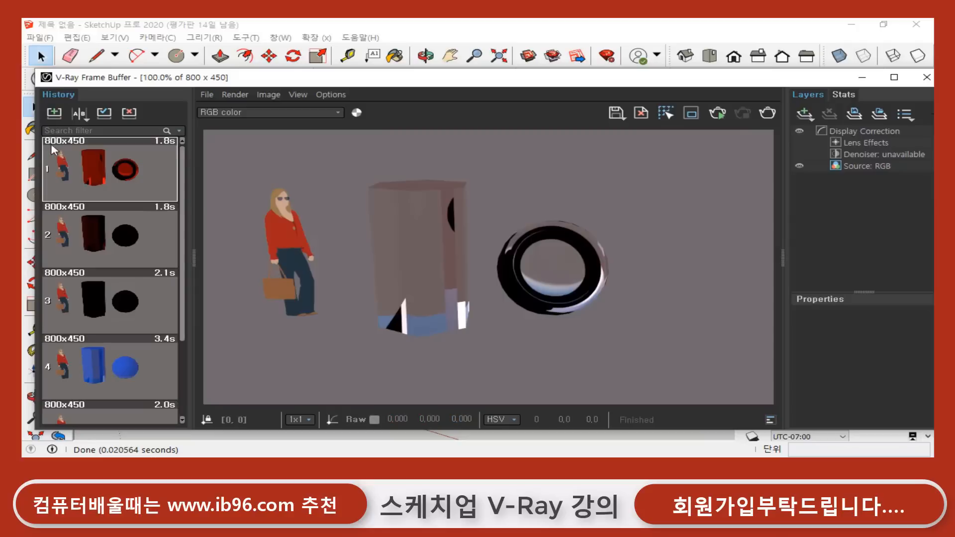
{"action": "left_click", "coordinate": [54, 112]}
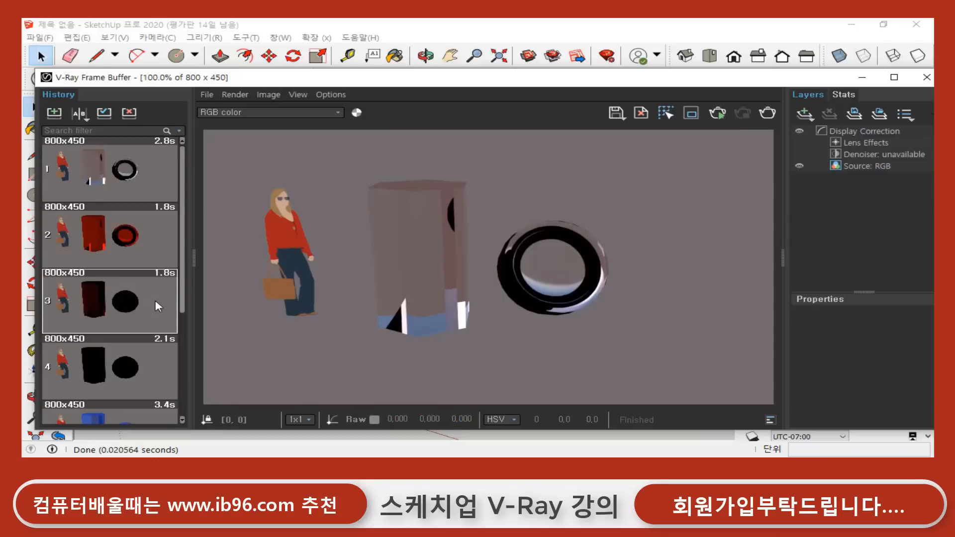
- Reopen the asset editor and set the refraction IOR of material 연습1 to 1
{"action": "left_click", "coordinate": [28, 80]}
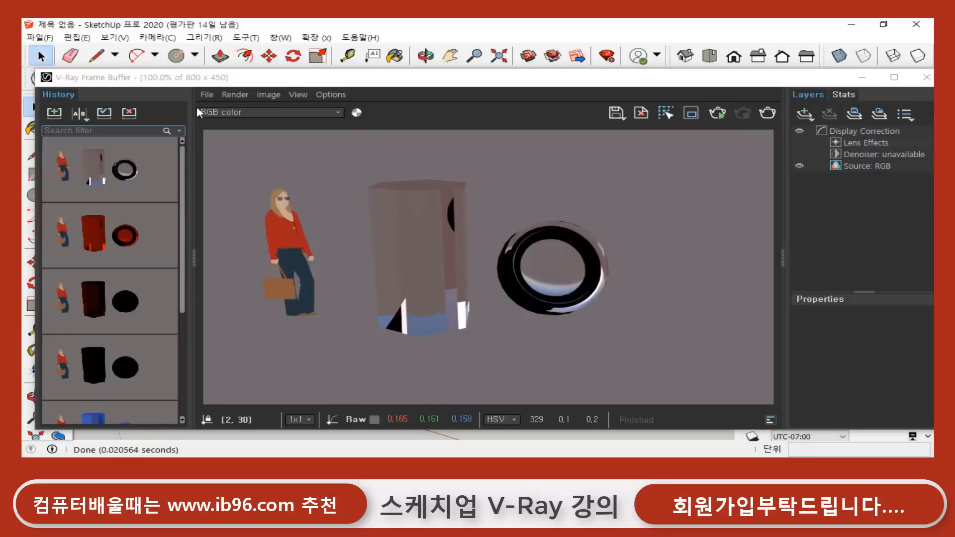
{"action": "left_click_drag", "start_coordinate": [310, 80], "coordinate": [305, 89]}
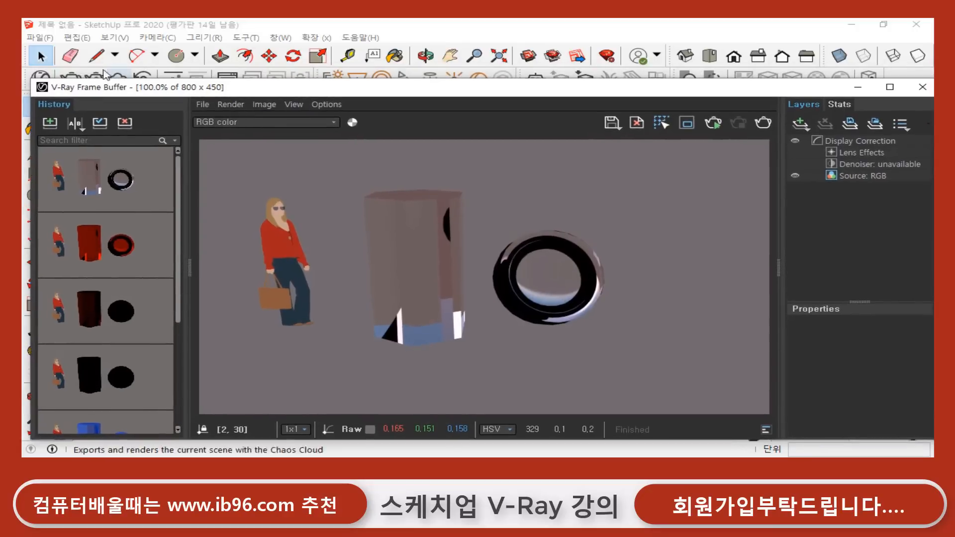
{"action": "left_click", "coordinate": [42, 77]}
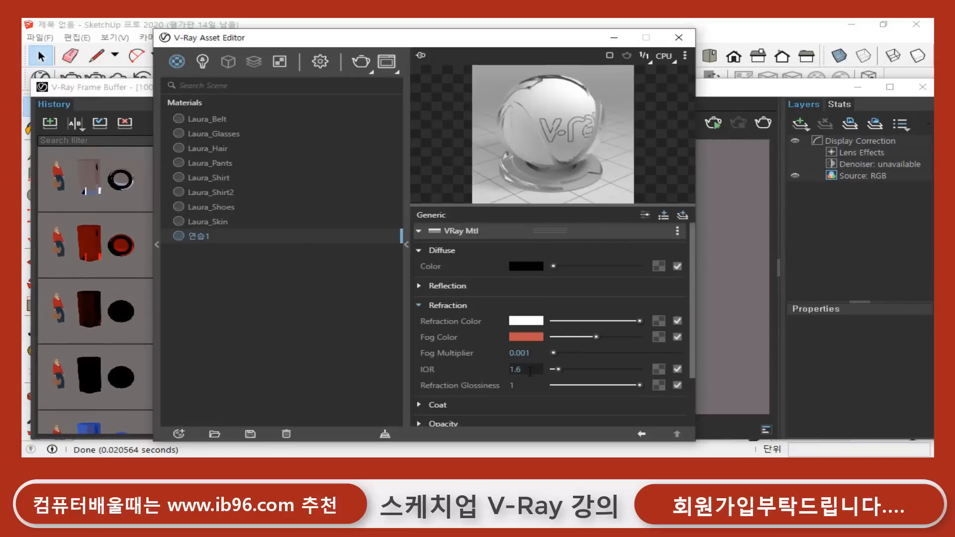
{"action": "left_click_drag", "start_coordinate": [530, 371], "coordinate": [467, 371]}
{"action": "type", "text": "1"}
{"action": "key", "text": "Return"}
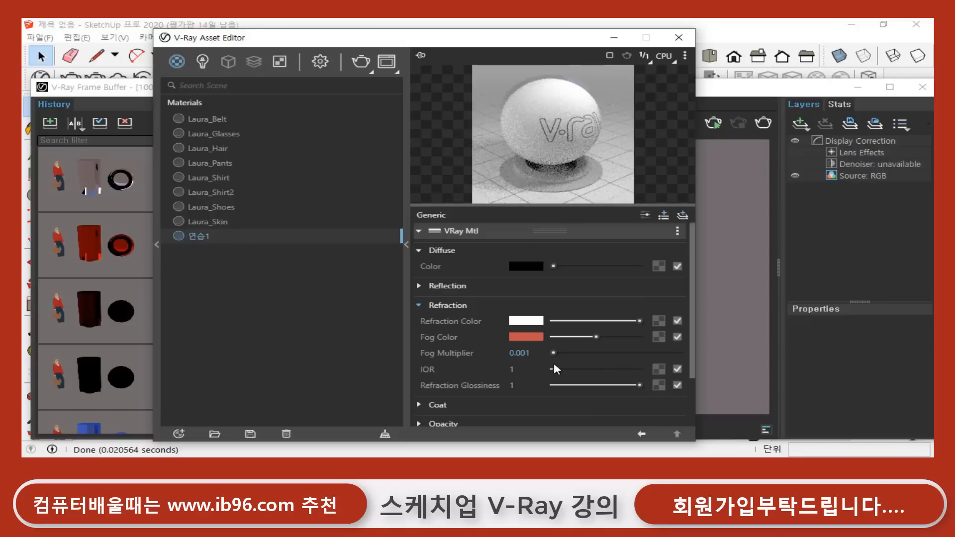
- Render the scene with the IOR of 1 and save the result to the history
{"action": "left_click", "coordinate": [715, 96]}
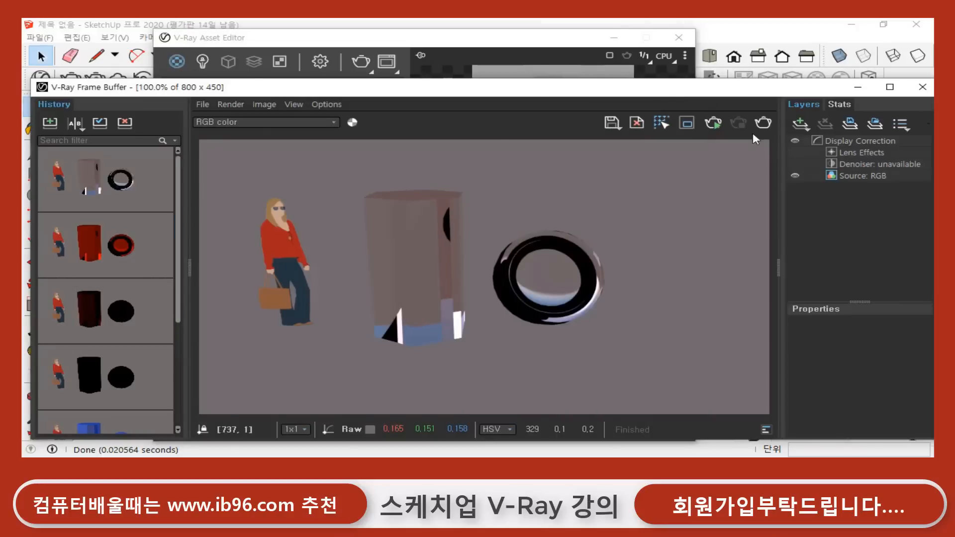
{"action": "left_click", "coordinate": [764, 122]}
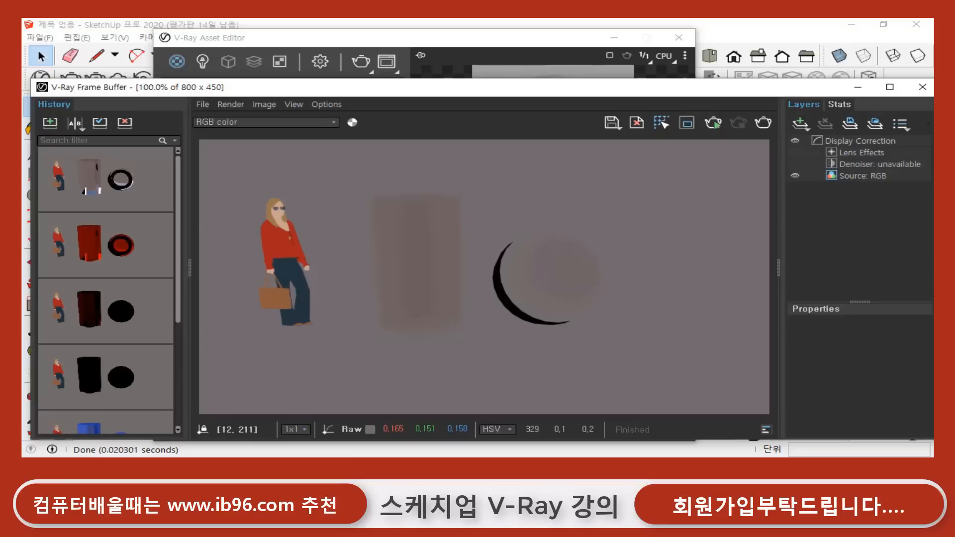
{"action": "left_click", "coordinate": [50, 124]}
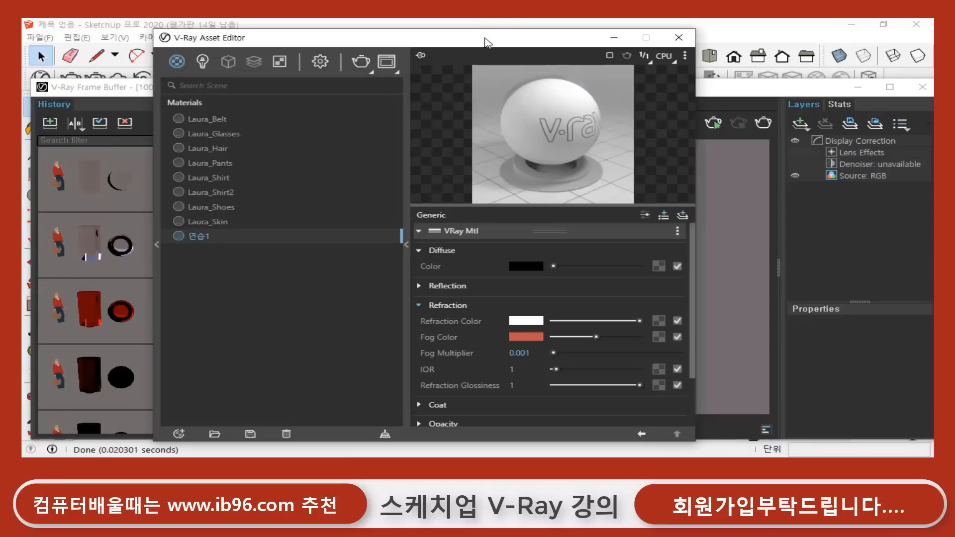
{"action": "left_click", "coordinate": [487, 39]}
{"action": "left_click_drag", "start_coordinate": [542, 348], "coordinate": [414, 349]}
{"action": "type", "text": "1.3"}
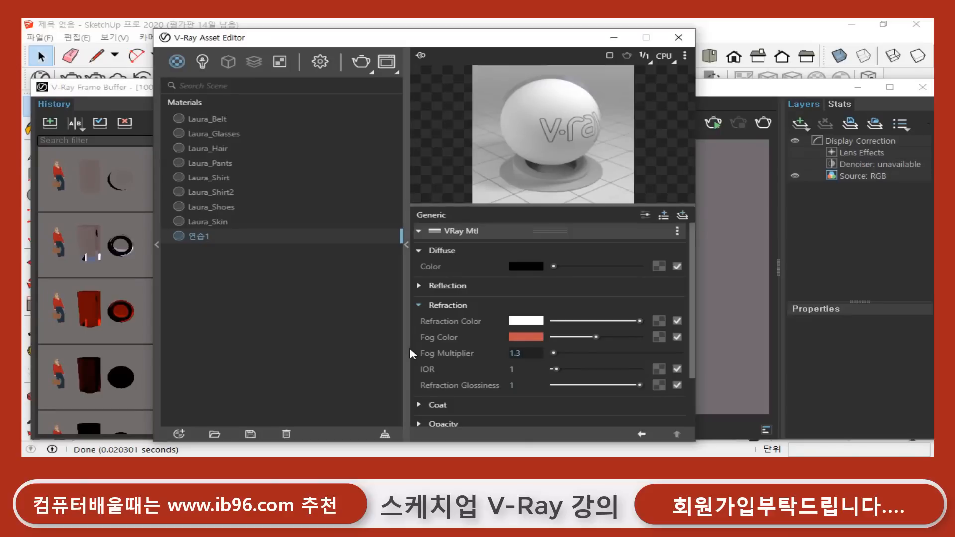
{"action": "key", "text": "Return"}
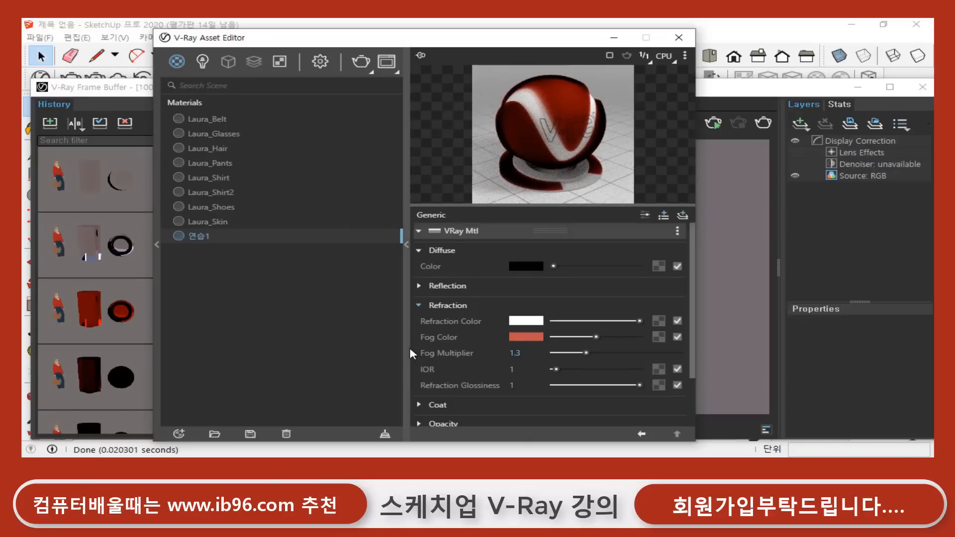
{"action": "left_click_drag", "start_coordinate": [540, 352], "coordinate": [453, 355]}
{"action": "type", "text": "0.001"}
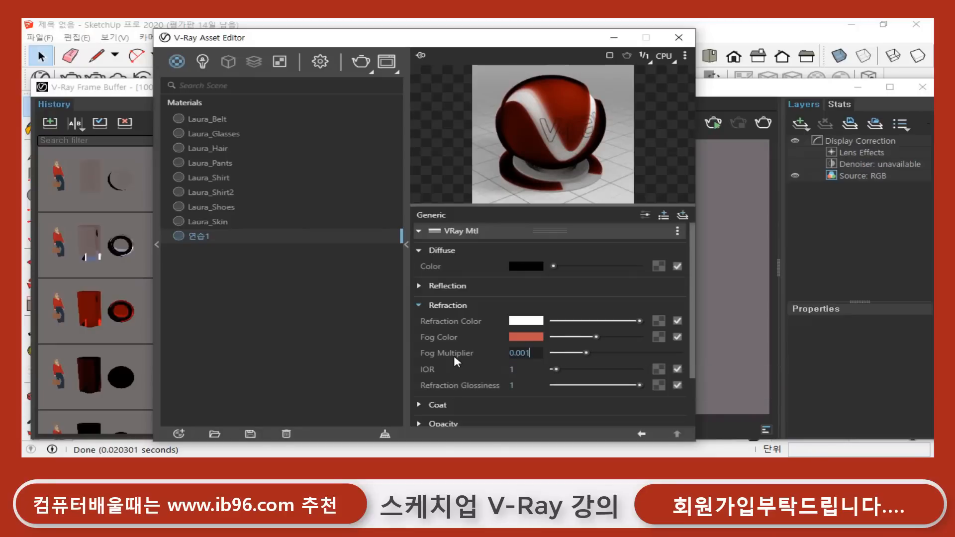
{"action": "key", "text": "Return"}
- Set the IOR of material 연습1 to 0.3 and save a new render of the scene to the history
{"action": "key", "text": "Tab"}
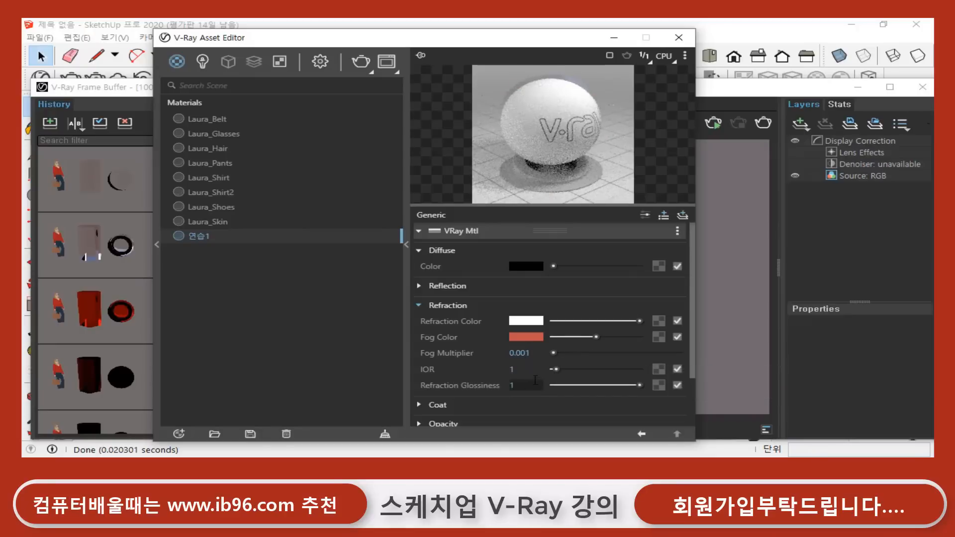
{"action": "type", "text": "0.3"}
{"action": "key", "text": "Return"}
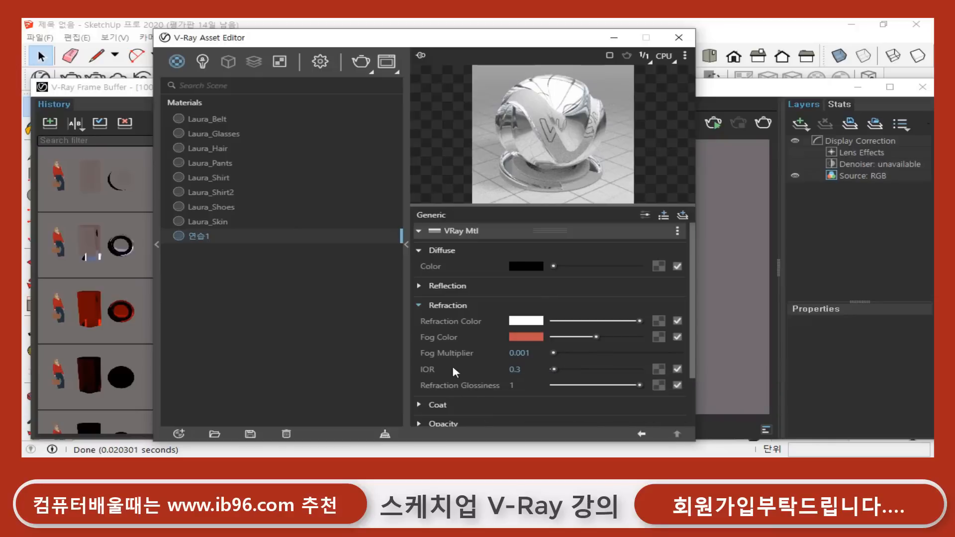
{"action": "left_click", "coordinate": [713, 123]}
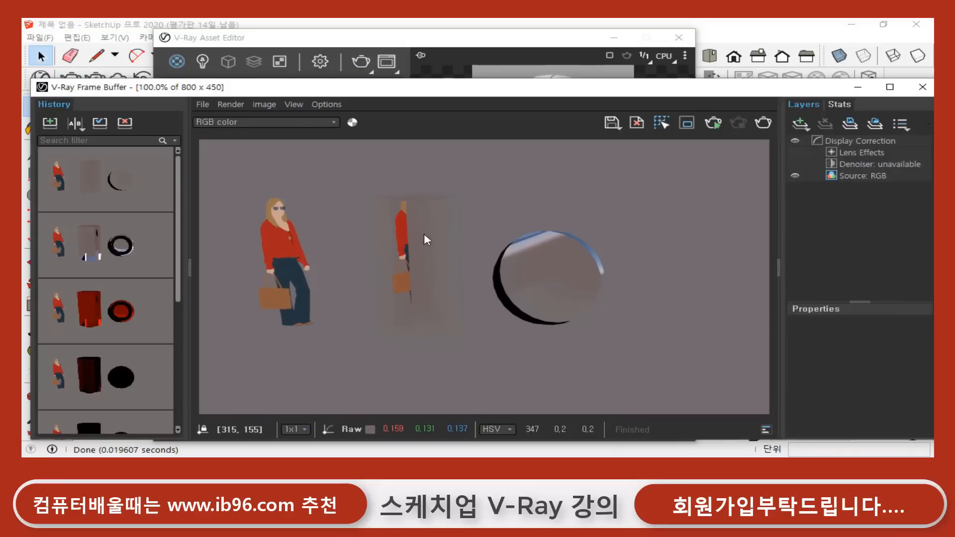
{"action": "left_click", "coordinate": [49, 123]}
- Return to the asset editor and set the IOR of material 연습1 to 1.6
{"action": "left_click", "coordinate": [552, 44]}
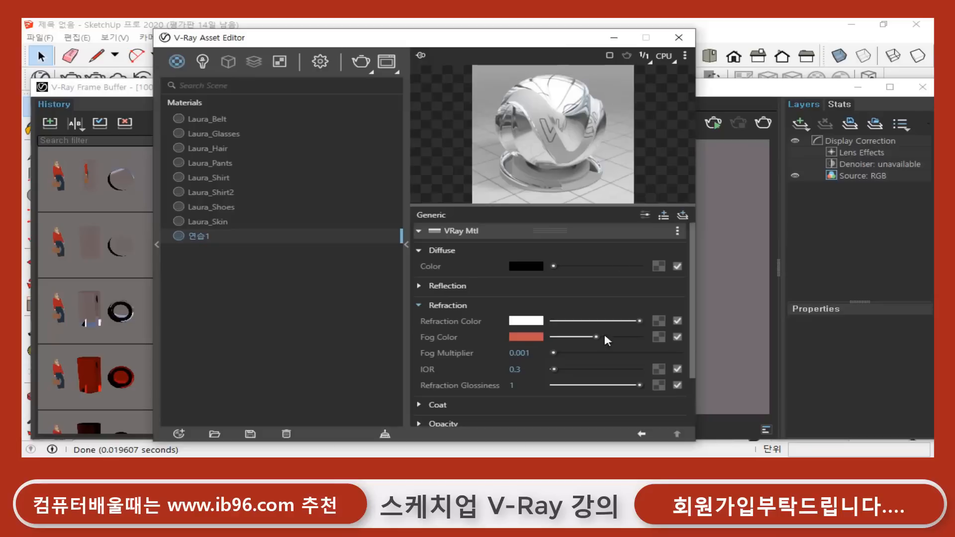
{"action": "left_click", "coordinate": [531, 369]}
{"action": "type", "text": "1.6"}
{"action": "key", "text": "Return"}
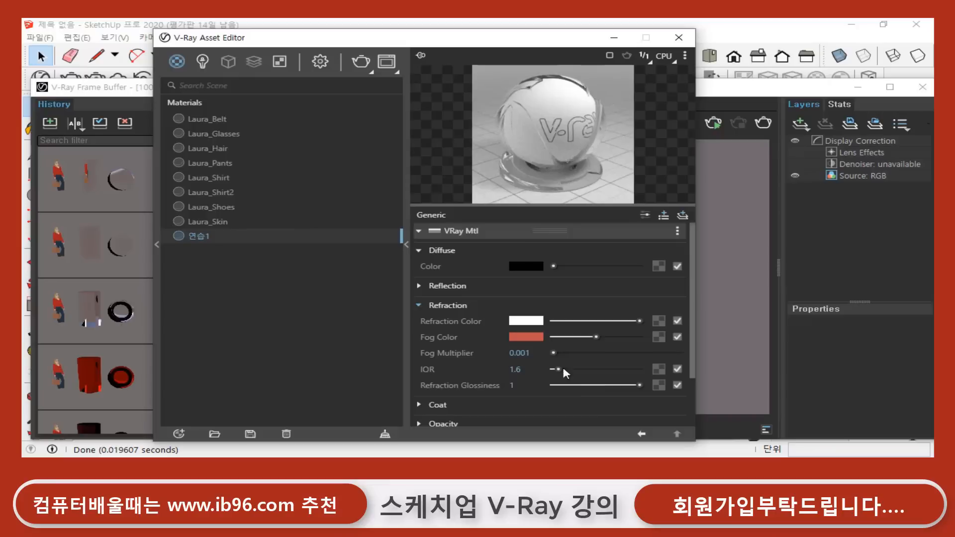
- Set the IOR of material 연습1 to 2.4 and render the scene
{"action": "left_click", "coordinate": [519, 353]}
{"action": "left_click_drag", "start_coordinate": [531, 367], "coordinate": [424, 373]}
{"action": "type", "text": "2.4"}
{"action": "key", "text": "Return"}
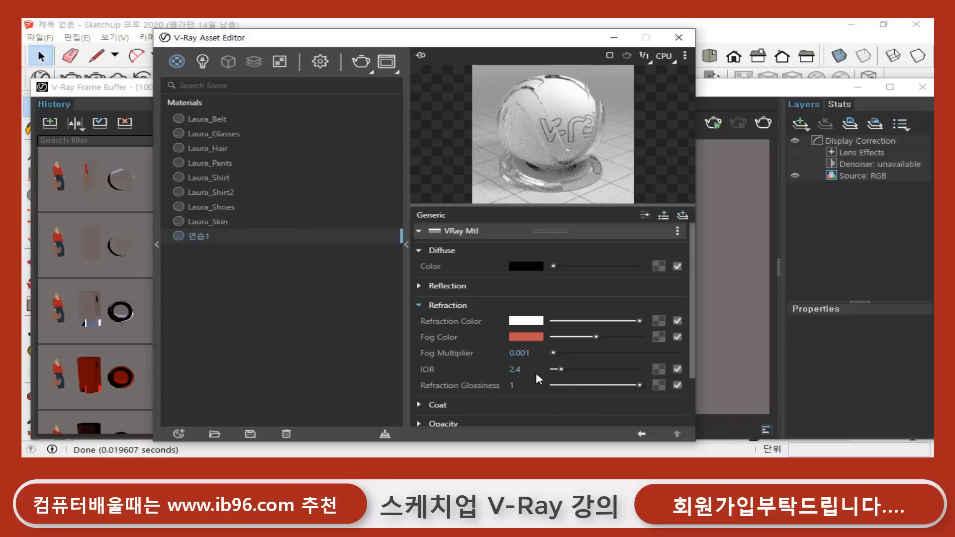
{"action": "left_click", "coordinate": [719, 85]}
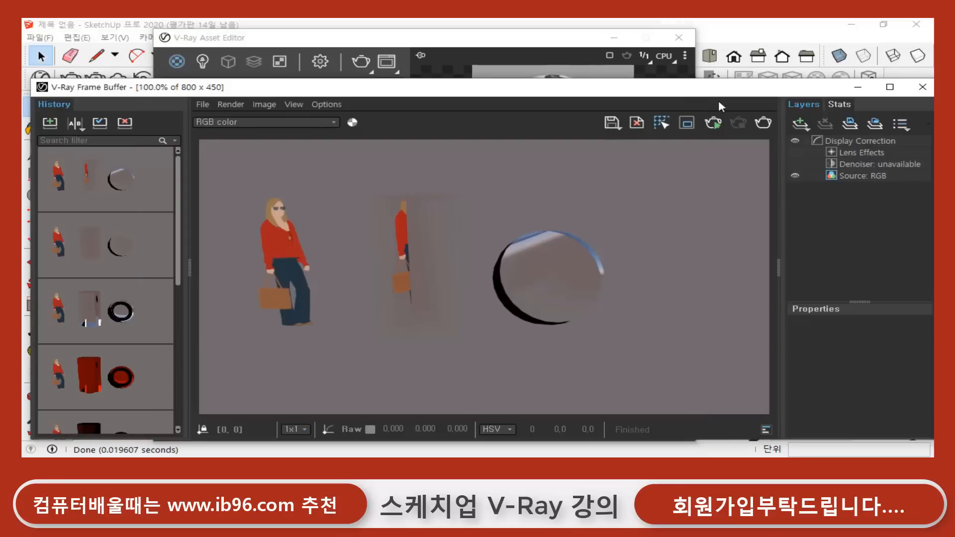
{"action": "left_click", "coordinate": [761, 127]}
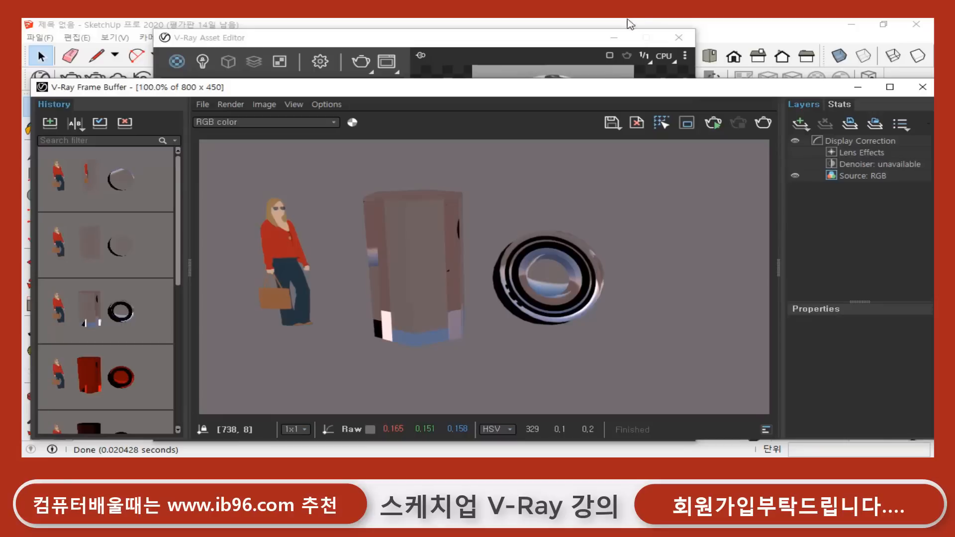
- Set the refraction glossiness of material 연습1 to 0.8 in the asset editor
{"action": "left_click", "coordinate": [548, 36]}
{"action": "left_click", "coordinate": [520, 370]}
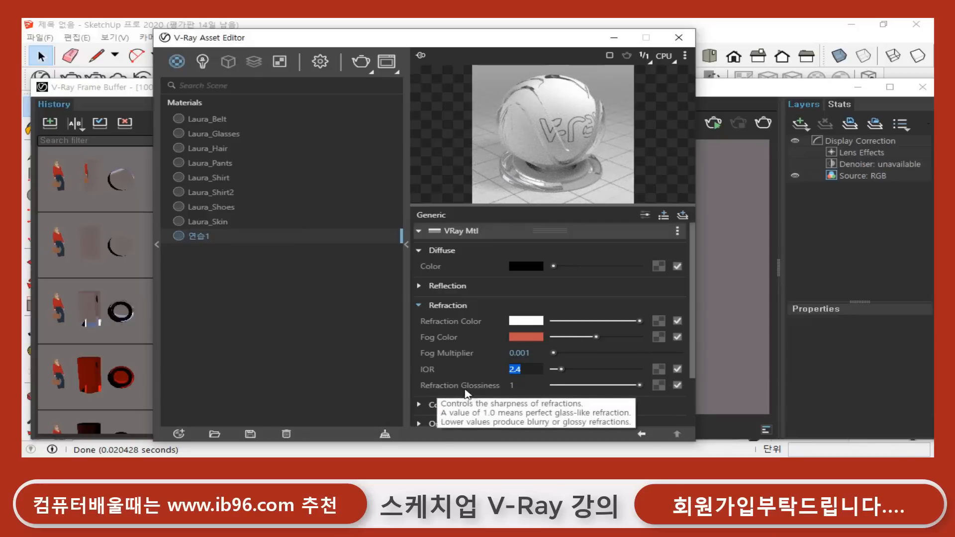
{"action": "left_click", "coordinate": [527, 386]}
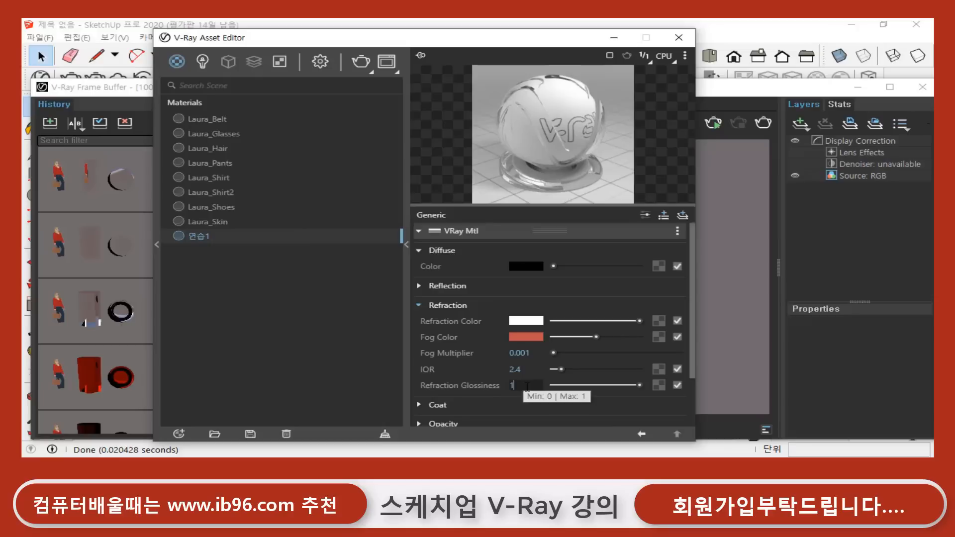
{"action": "left_click_drag", "start_coordinate": [527, 386], "coordinate": [501, 392]}
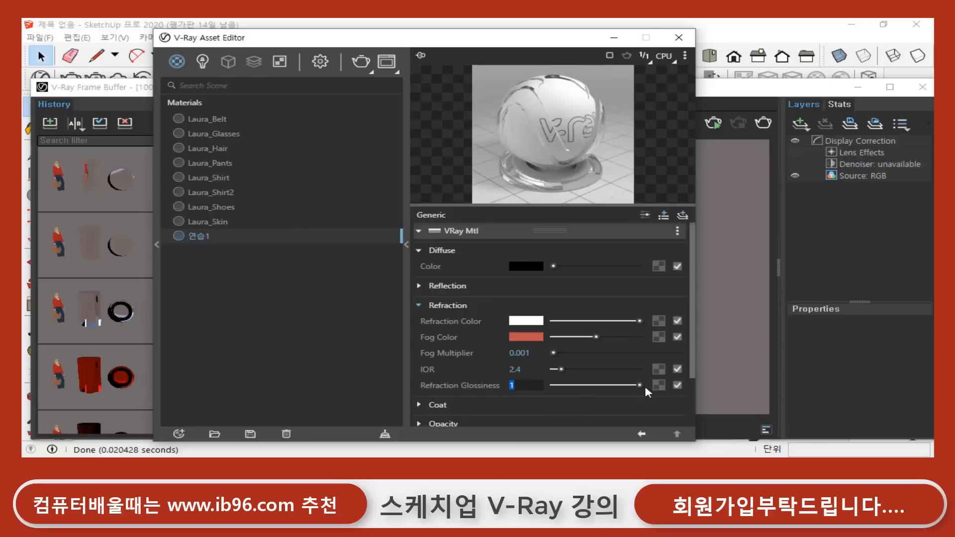
{"action": "type", "text": "0.8"}
{"action": "key", "text": "Return"}
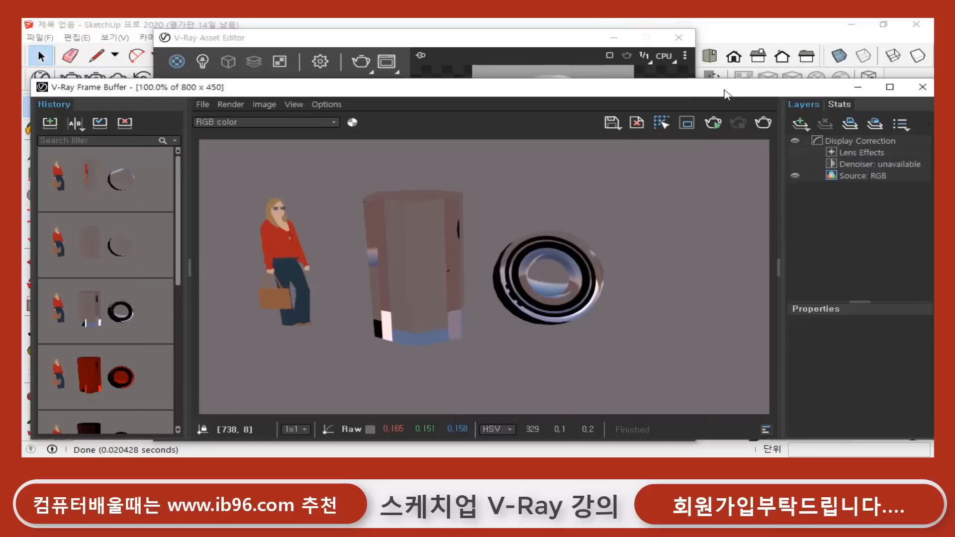
- Save the current render to the history and render the scene with refraction glossiness 0.8
{"action": "left_click", "coordinate": [728, 93]}
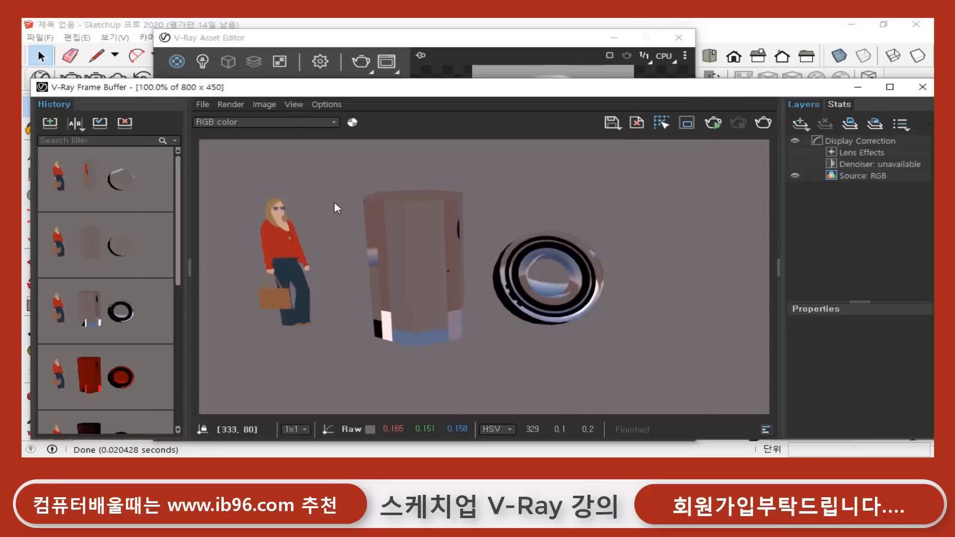
{"action": "left_click", "coordinate": [50, 122]}
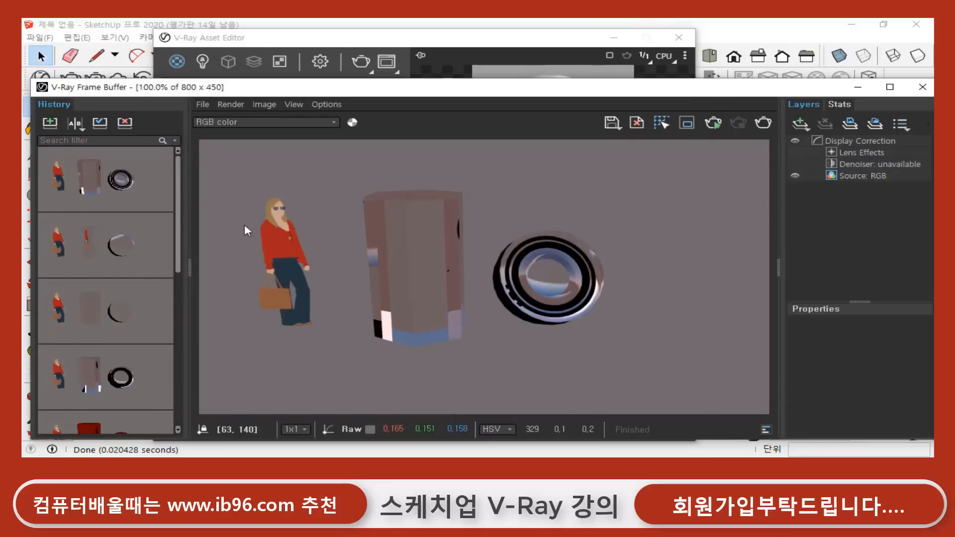
{"action": "left_click", "coordinate": [768, 121]}
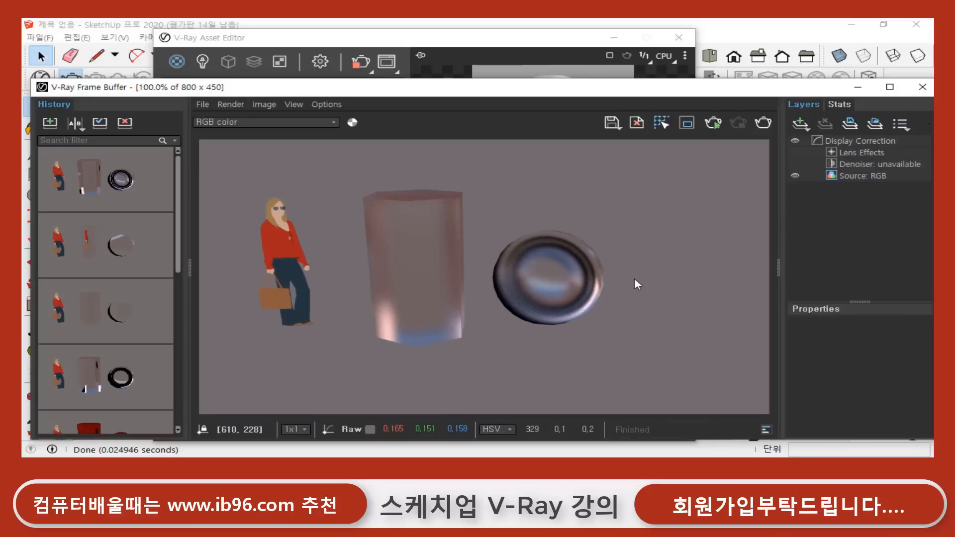
- Set the refraction glossiness of material 연습1 to 0.9
{"action": "left_click", "coordinate": [528, 39]}
{"action": "left_click_drag", "start_coordinate": [527, 386], "coordinate": [442, 387]}
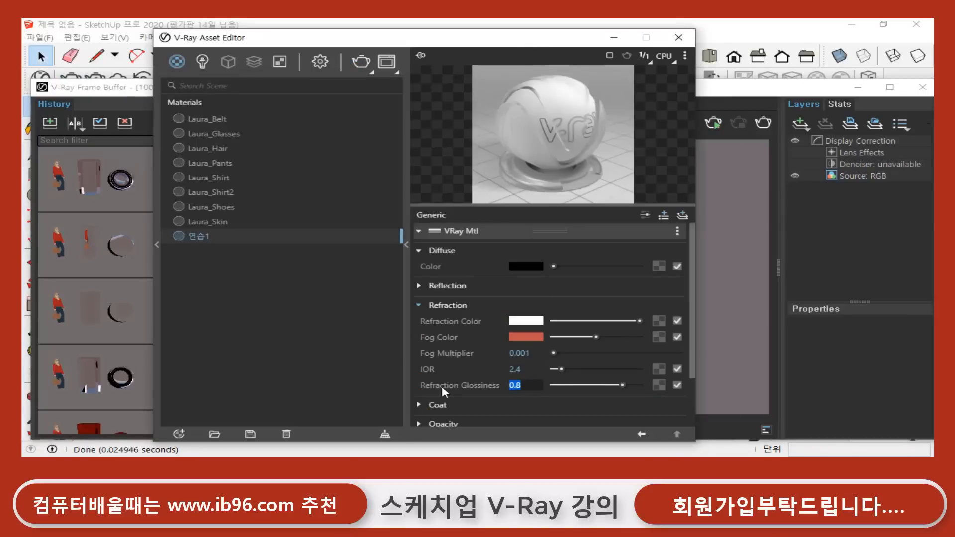
{"action": "type", "text": "0.9"}
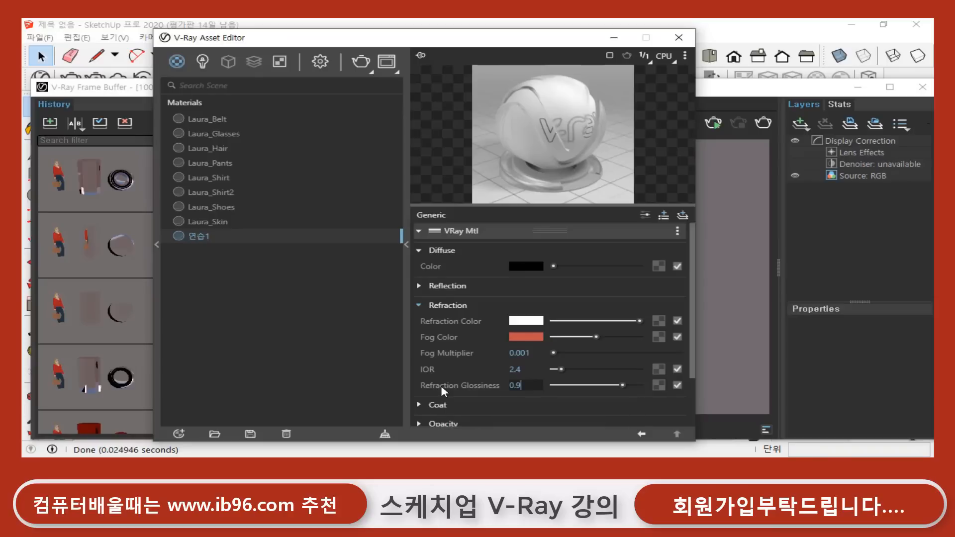
{"action": "key", "text": "Return"}
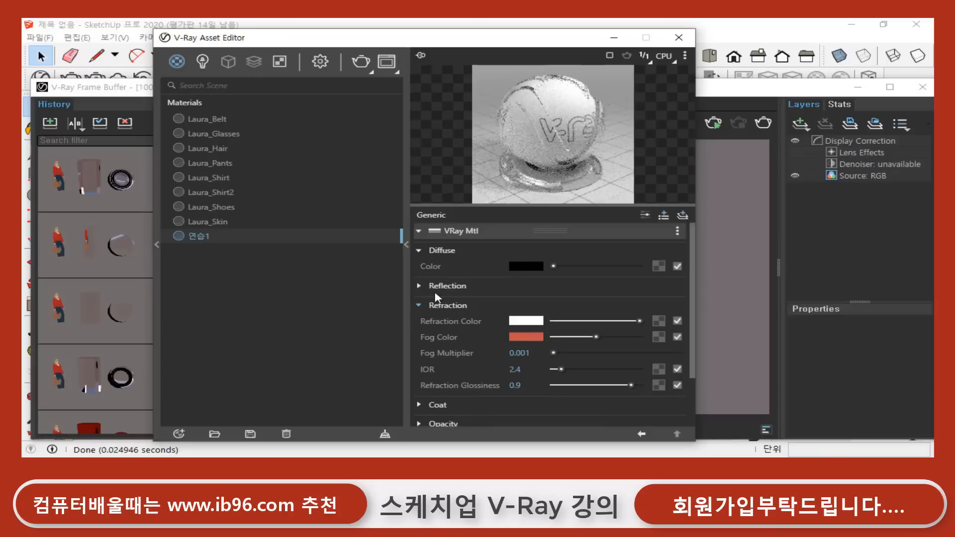
- Save the 0.8 glossiness render to the history, then render the scene with glossiness 0.9 and save that too
{"action": "left_click", "coordinate": [107, 88]}
{"action": "left_click", "coordinate": [46, 125]}
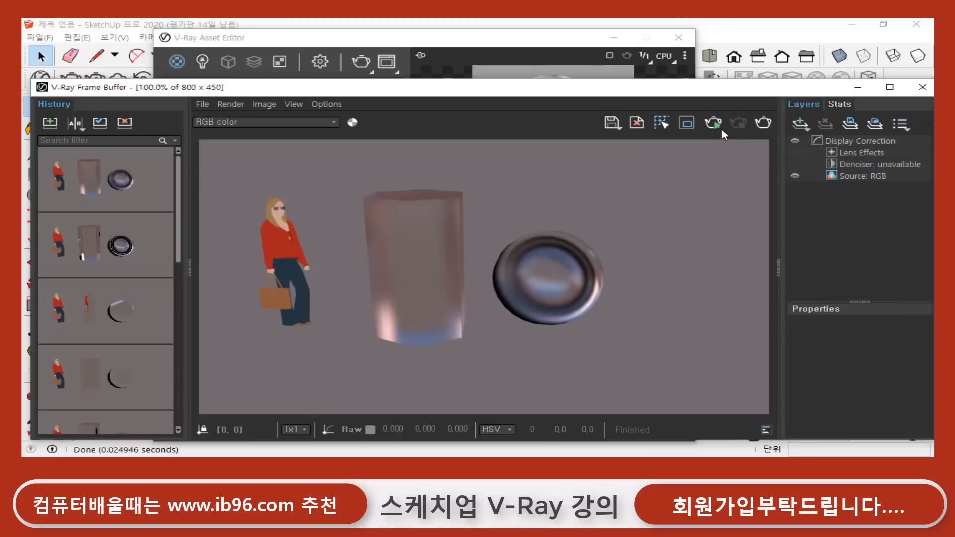
{"action": "left_click", "coordinate": [763, 122]}
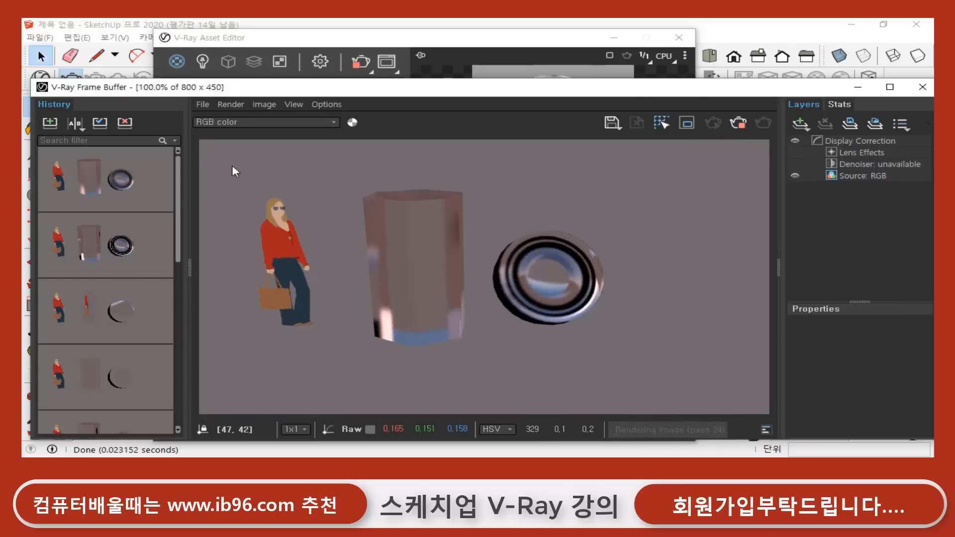
{"action": "left_click", "coordinate": [50, 123]}
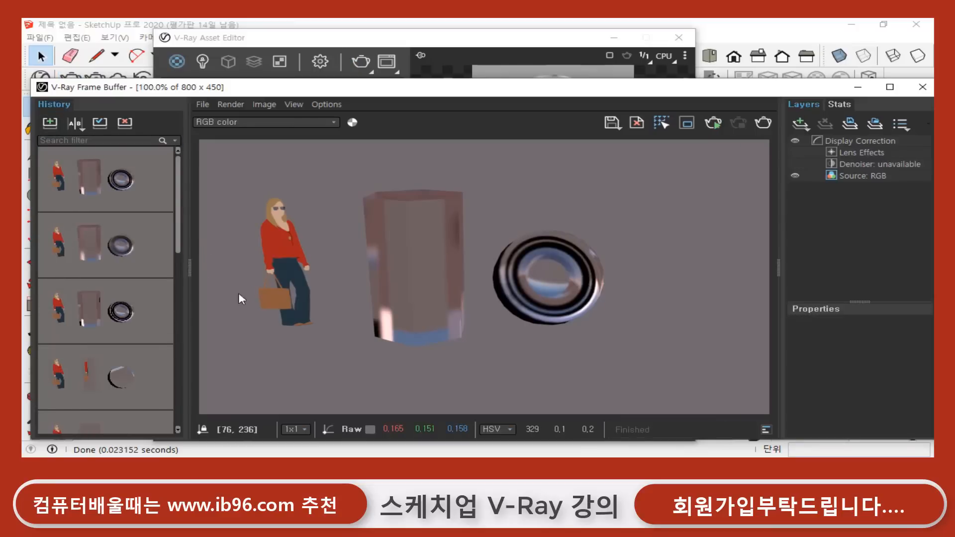
- Load history renders 3 and 2 in turn to compare the refraction at glossiness 1 and 0.8
{"action": "left_click", "coordinate": [144, 335]}
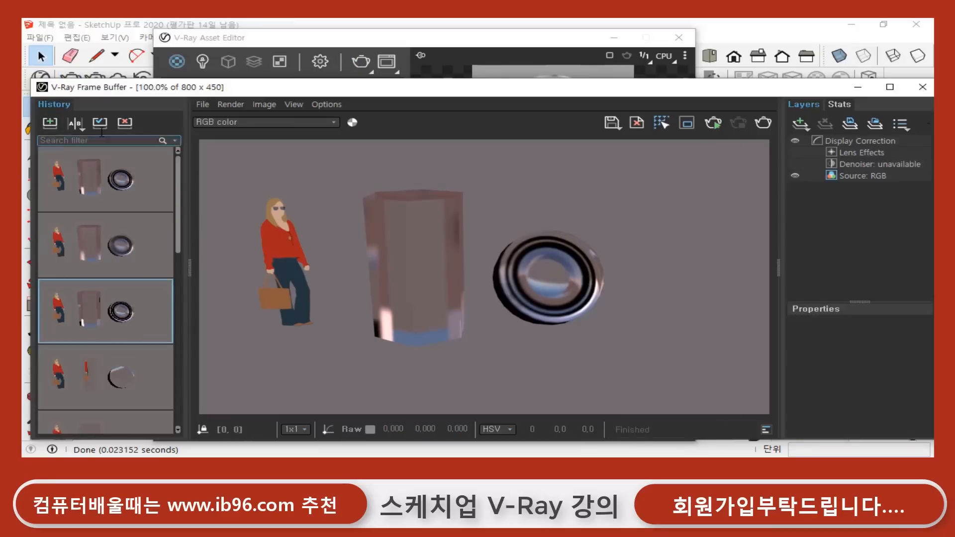
{"action": "left_click", "coordinate": [100, 123]}
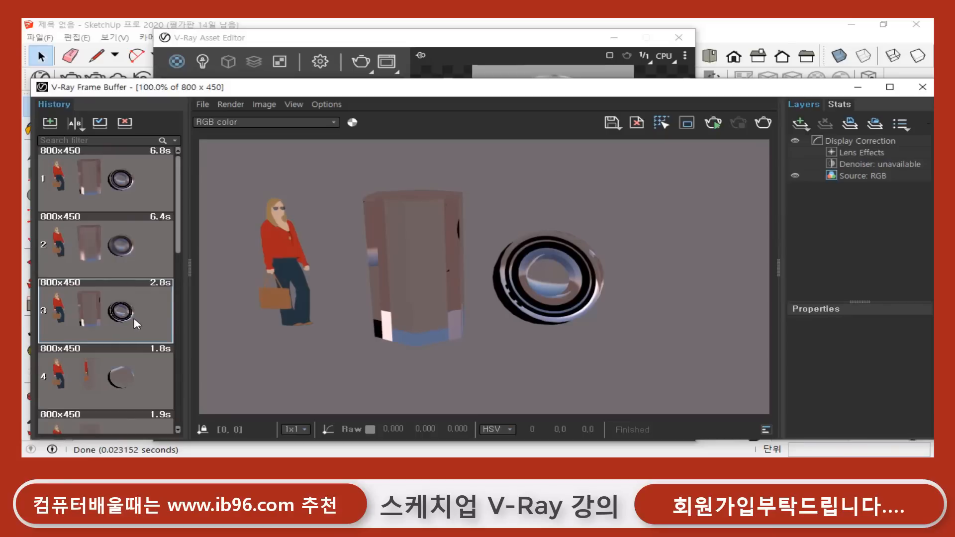
{"action": "left_click", "coordinate": [134, 272]}
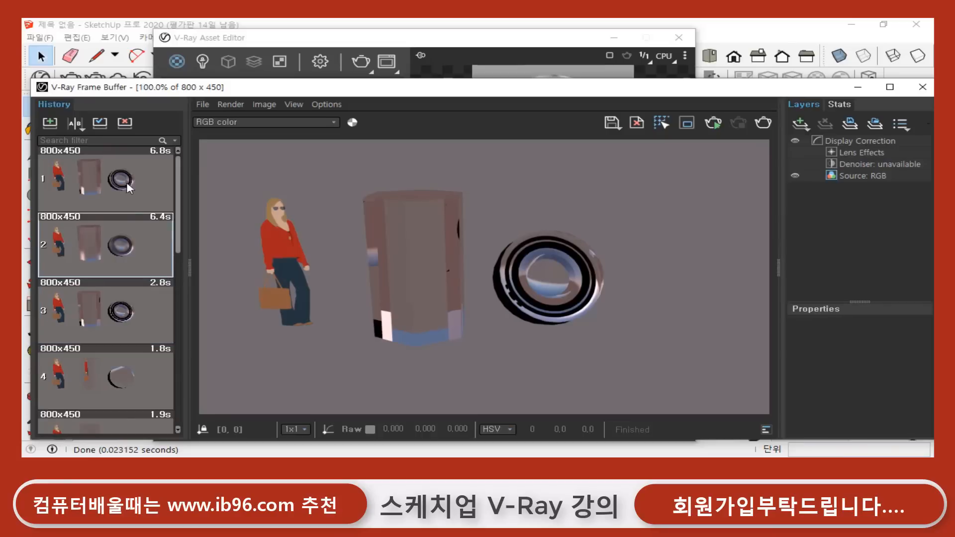
{"action": "left_click", "coordinate": [95, 124]}
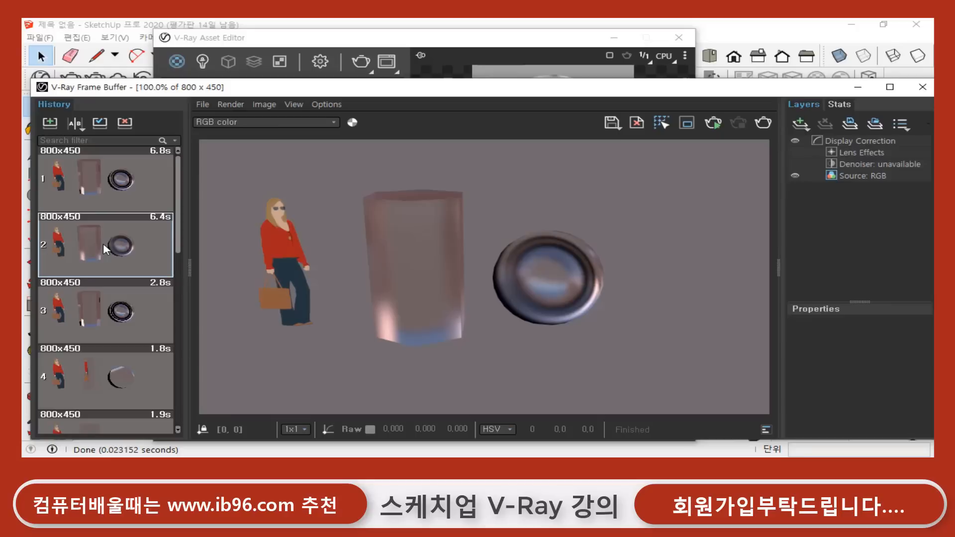
- Load history render 1 to view the 0.9 glossiness result, and set the refraction IOR of material 연습1 to 0.6
{"action": "left_click", "coordinate": [116, 188]}
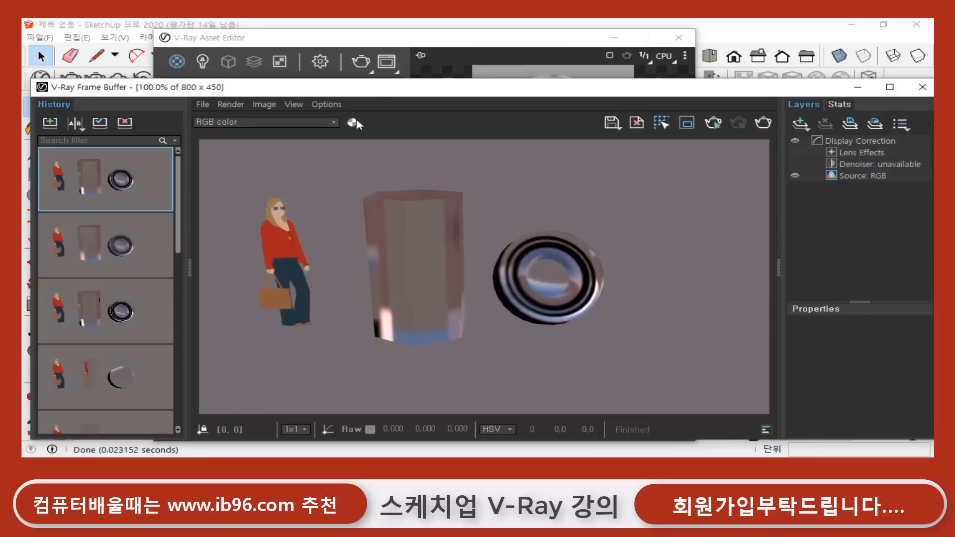
{"action": "left_click", "coordinate": [450, 42]}
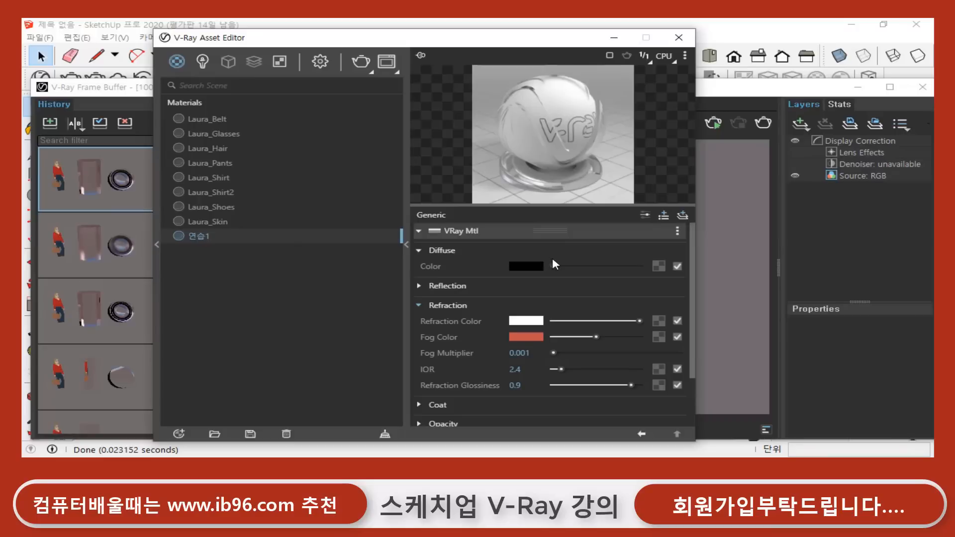
{"action": "left_click", "coordinate": [516, 369]}
{"action": "key", "text": "Return"}
{"action": "type", "text": "0.6"}
{"action": "key", "text": "Return"}
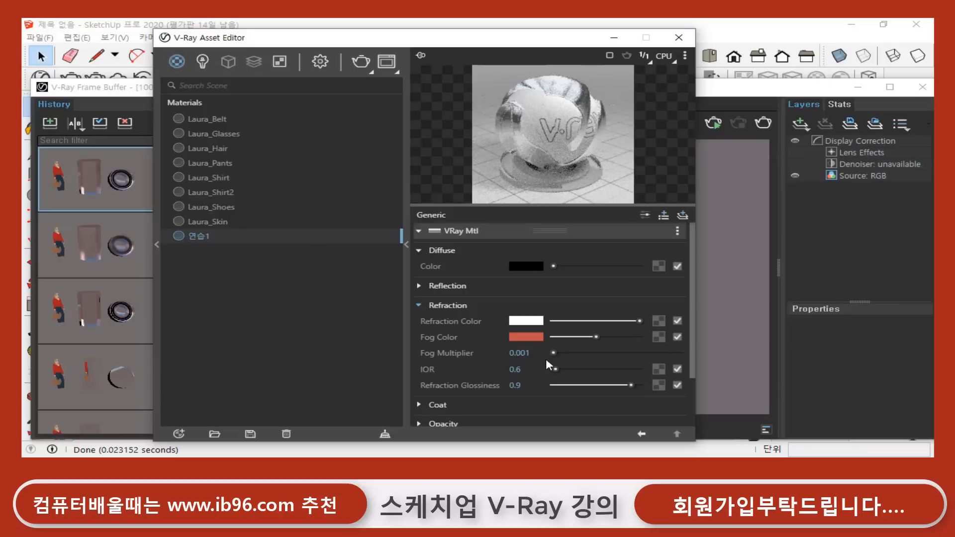
- Set the refraction glossiness of material 연습1 to 1
{"action": "left_click", "coordinate": [531, 386]}
{"action": "double_click", "coordinate": [531, 386]}
{"action": "type", "text": "1"}
{"action": "key", "text": "Return"}
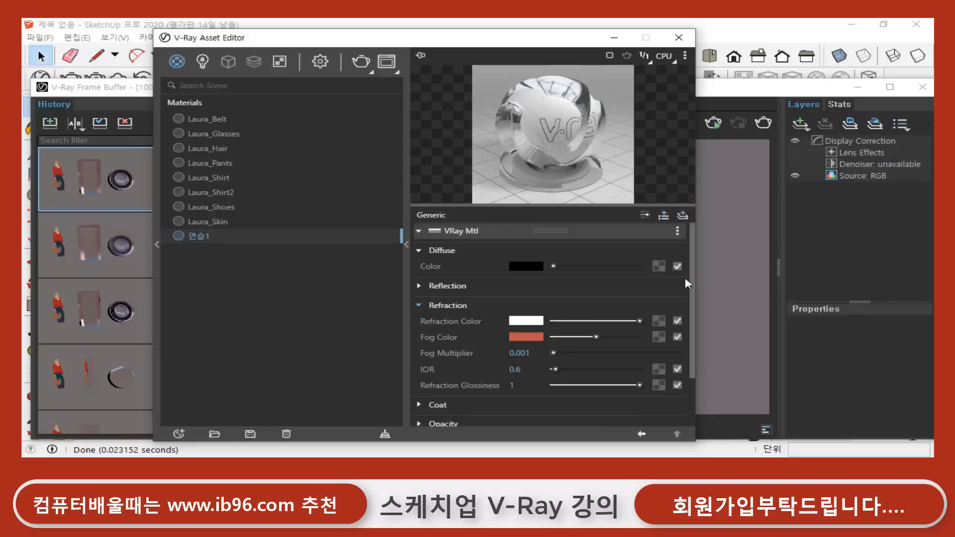
- Set the refraction IOR of material 연습1 to 1.6 and render the scene
{"action": "left_click", "coordinate": [517, 369]}
{"action": "double_click", "coordinate": [517, 369]}
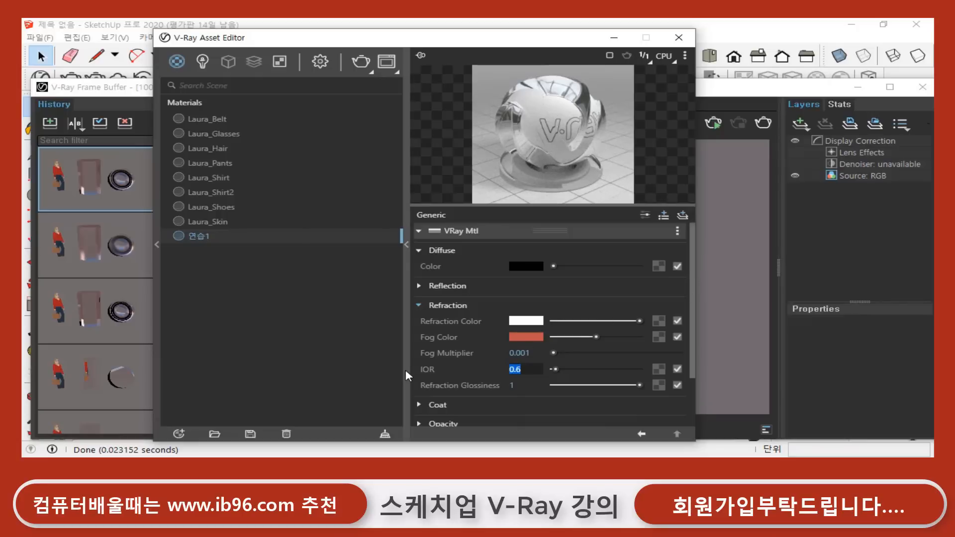
{"action": "type", "text": "1.5"}
{"action": "key", "text": "Return"}
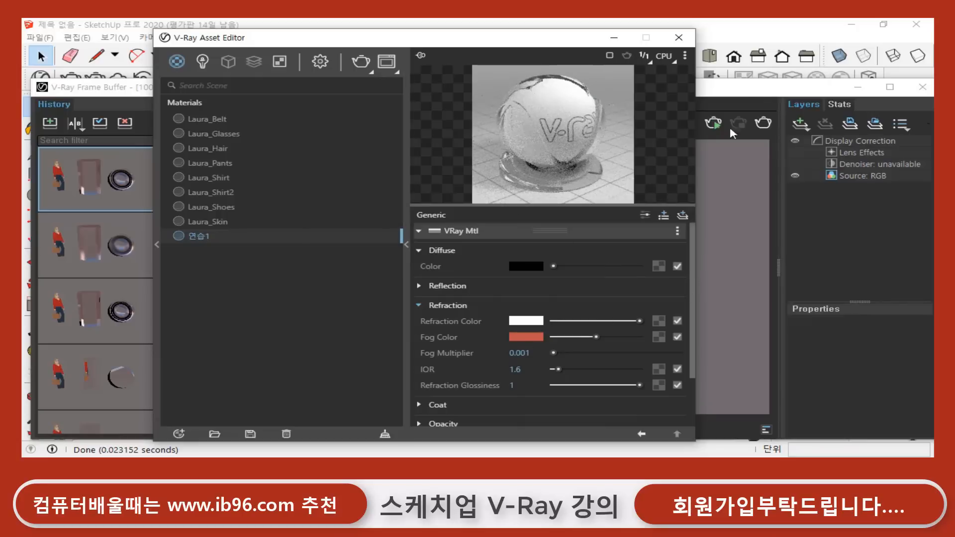
{"action": "left_click", "coordinate": [763, 90]}
{"action": "left_click", "coordinate": [763, 123]}
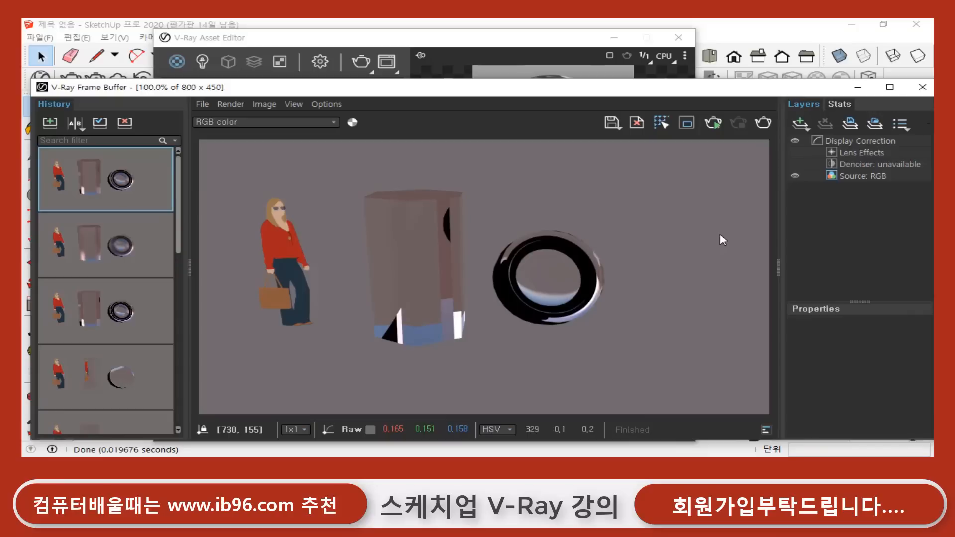
- Brighten the Reflection Color of material 연습1 to a medium grey and render the scene
{"action": "left_click", "coordinate": [549, 40]}
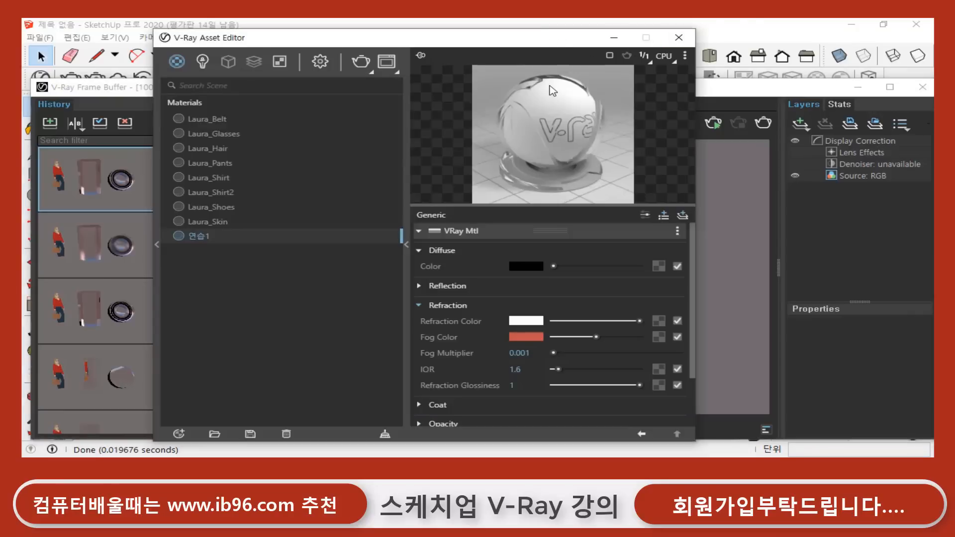
{"action": "left_click", "coordinate": [419, 286]}
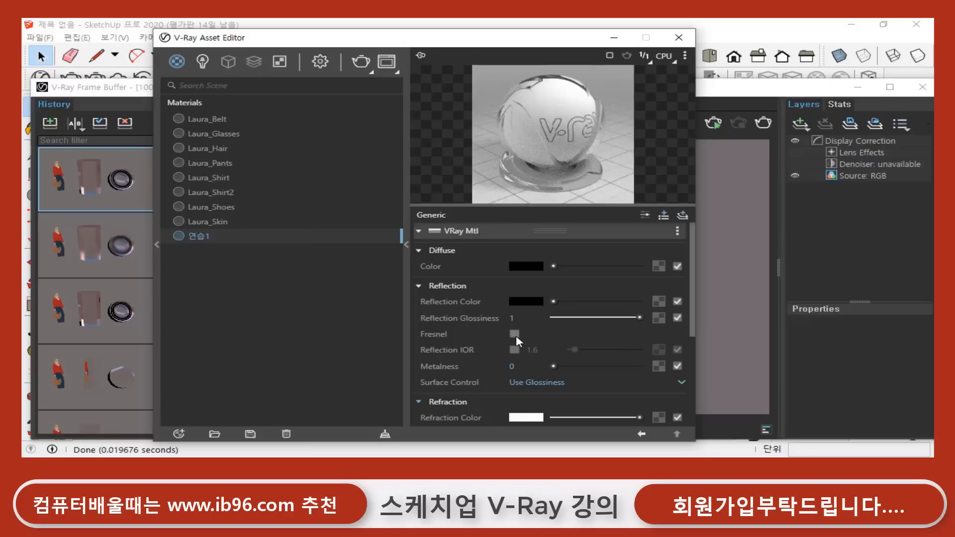
{"action": "left_click_drag", "start_coordinate": [553, 302], "coordinate": [573, 303]}
{"action": "left_click", "coordinate": [720, 97]}
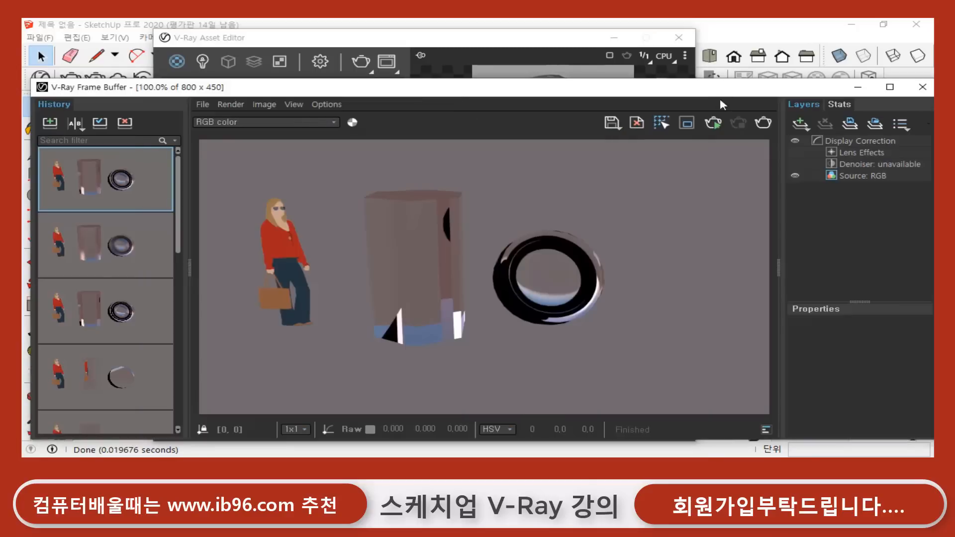
{"action": "left_click", "coordinate": [765, 124]}
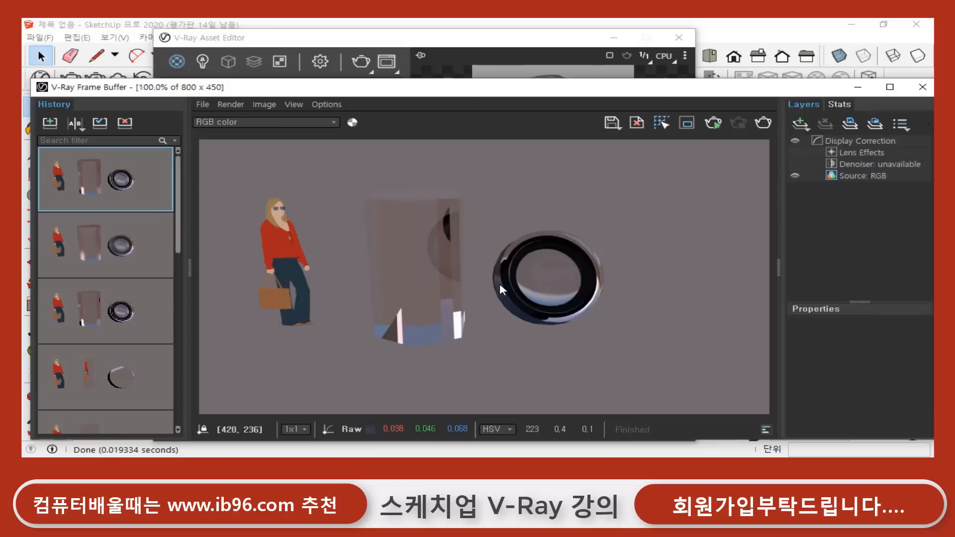
- Set the reflection glossiness to 0.8 and render the scene, keeping the previous render in the history
{"action": "left_click", "coordinate": [512, 42]}
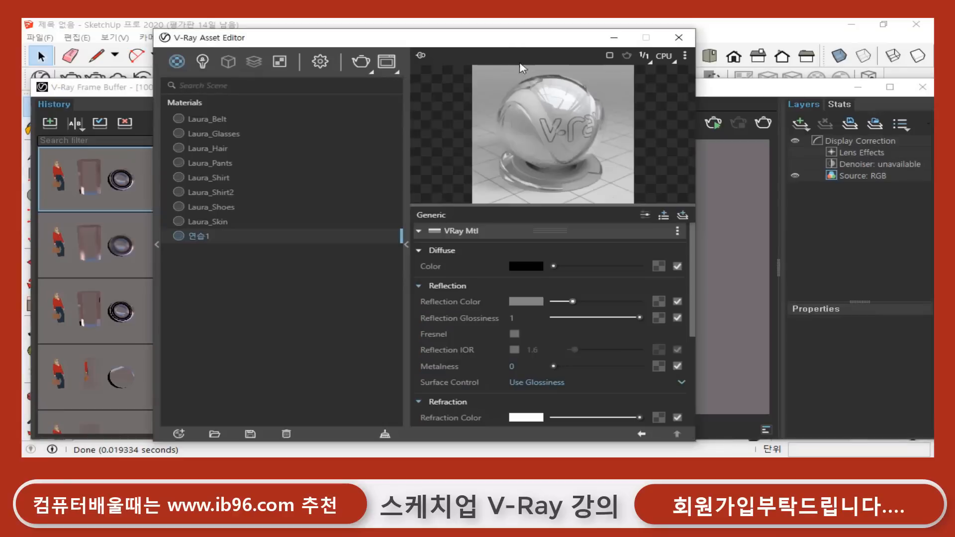
{"action": "left_click", "coordinate": [437, 319]}
{"action": "type", "text": "0.8"}
{"action": "key", "text": "Return"}
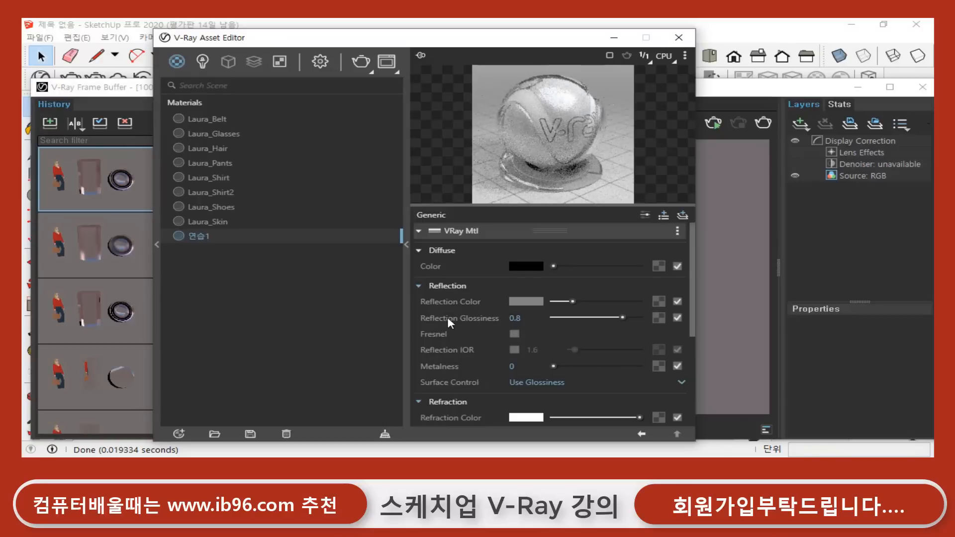
{"action": "left_click", "coordinate": [716, 97]}
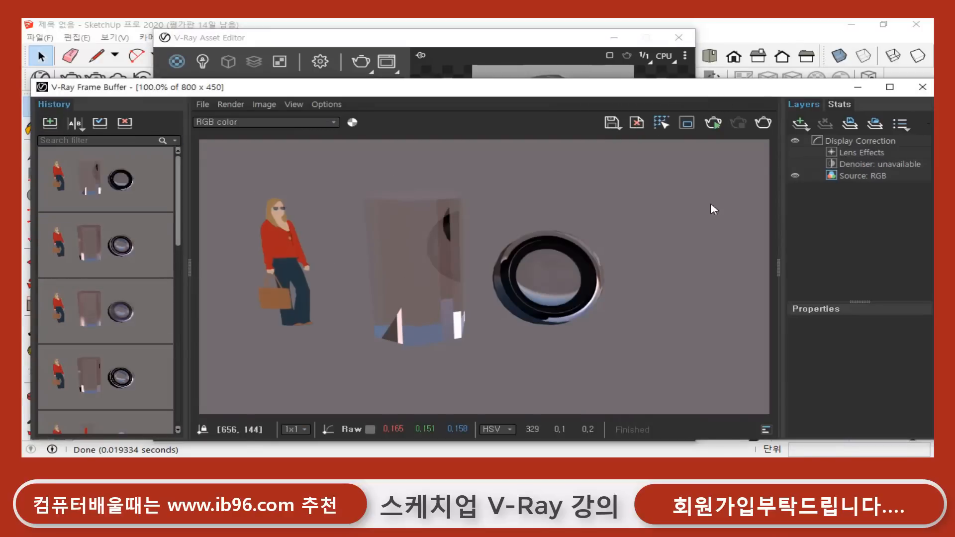
{"action": "left_click", "coordinate": [763, 122]}
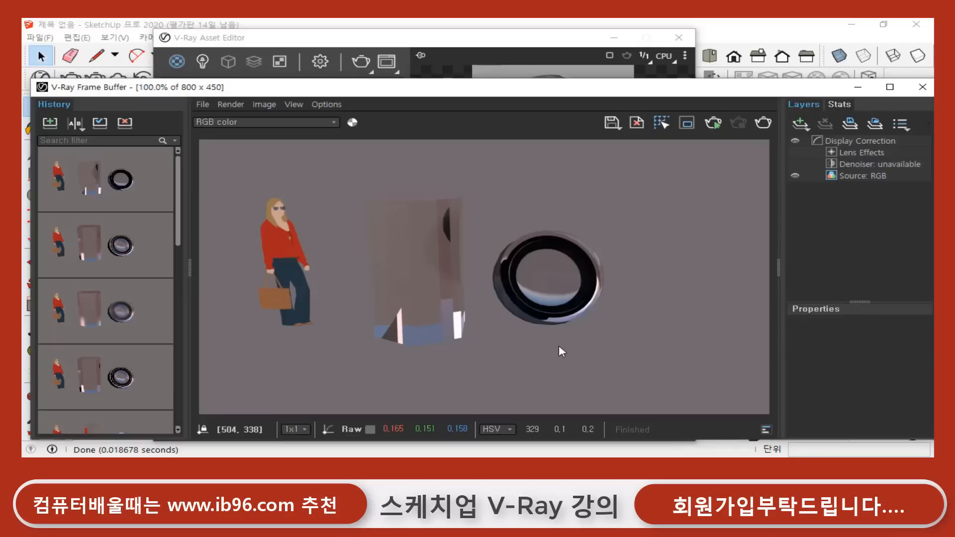
{"action": "left_click", "coordinate": [460, 42]}
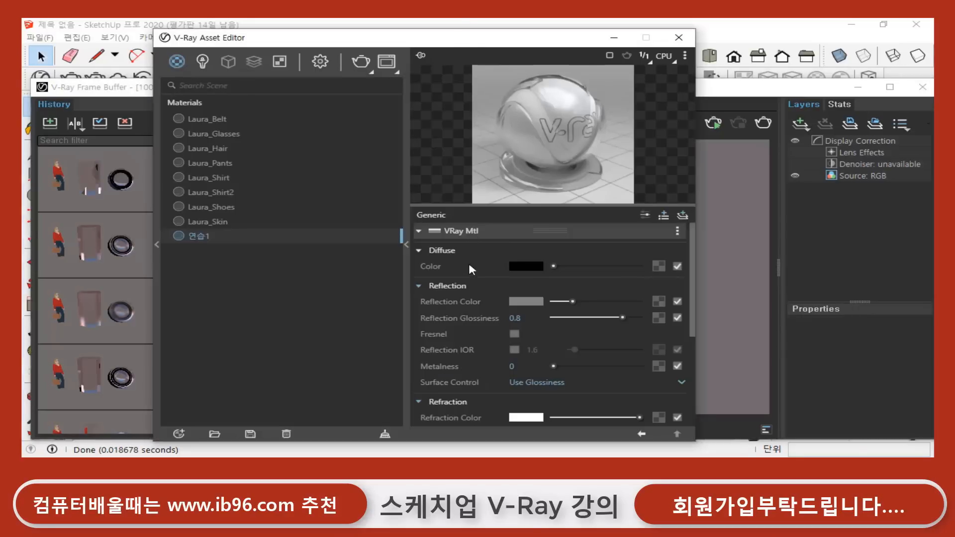
{"action": "left_click", "coordinate": [418, 287]}
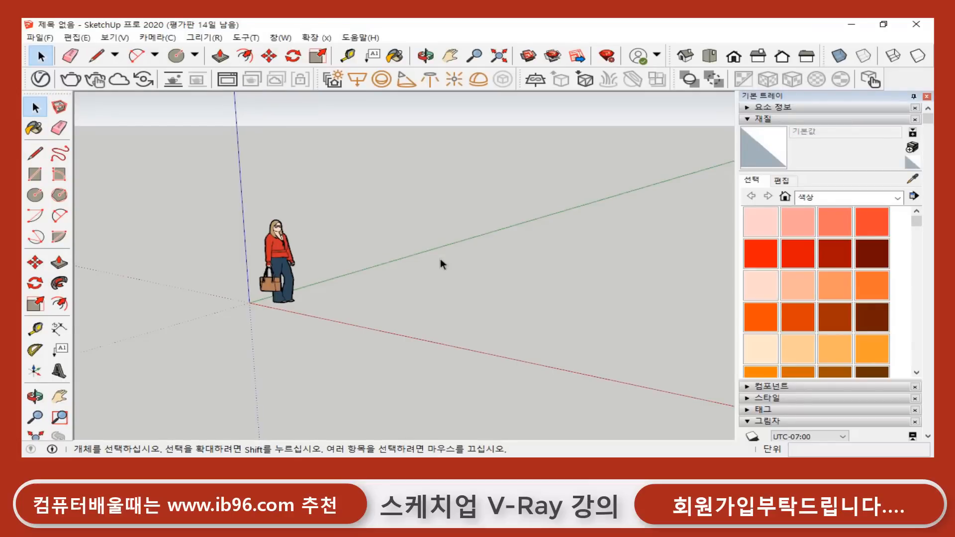
- Start saving the new model under another name and browse to D:\★동영상강의★\61.SketchUp2020-Vray\녹화파일
{"action": "middle_click_drag", "start_coordinate": [292, 300], "coordinate": [356, 314]}
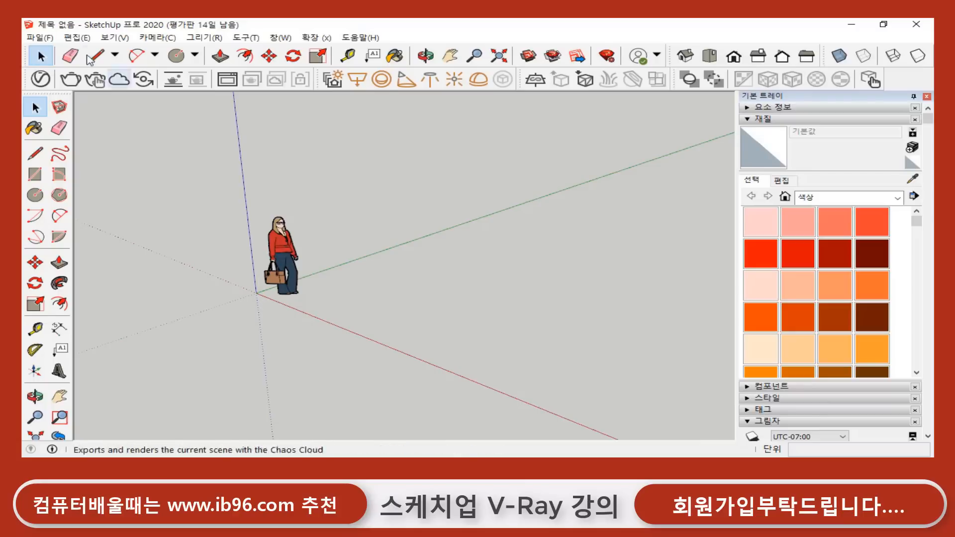
{"action": "left_click", "coordinate": [42, 39]}
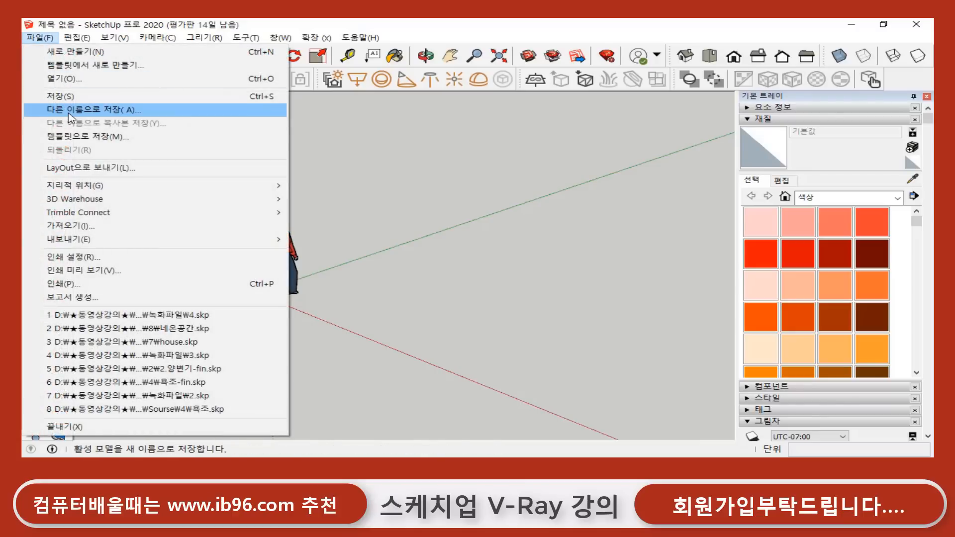
{"action": "left_click", "coordinate": [95, 109]}
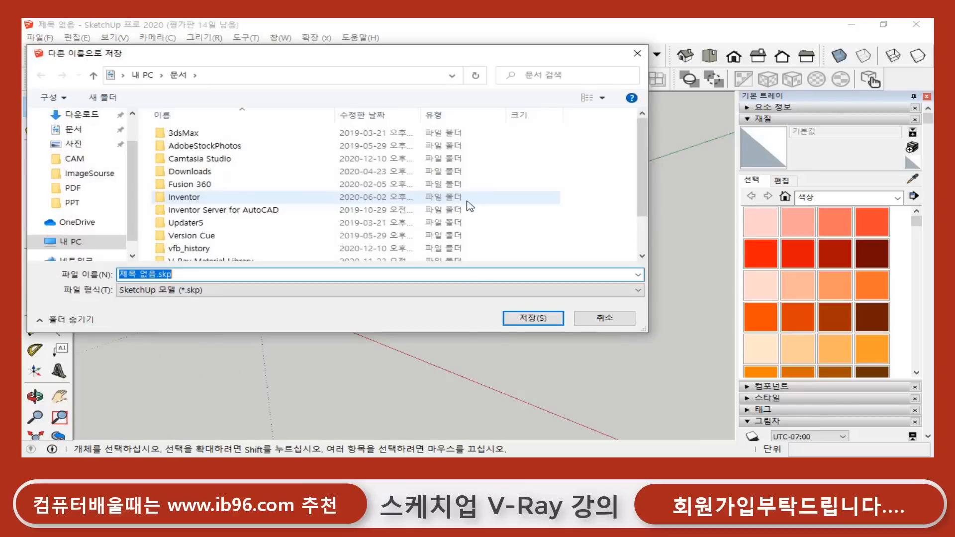
{"action": "left_click", "coordinate": [86, 242]}
{"action": "scroll", "coordinate": [277, 221], "scroll_direction": "down", "scroll_amount": 2}
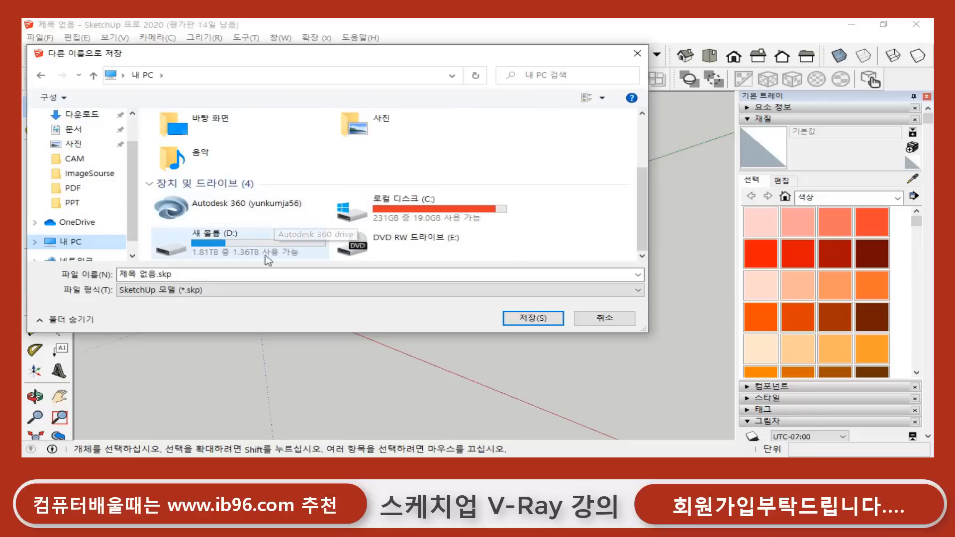
{"action": "double_click", "coordinate": [250, 241]}
{"action": "double_click", "coordinate": [176, 132]}
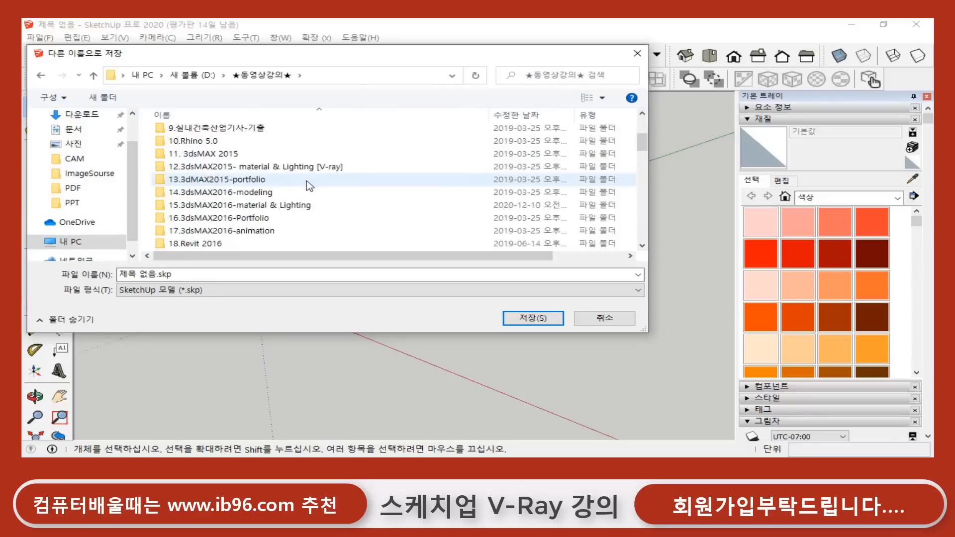
{"action": "scroll", "coordinate": [311, 199], "scroll_direction": "down", "scroll_amount": 15}
{"action": "scroll", "coordinate": [304, 223], "scroll_direction": "down", "scroll_amount": 1}
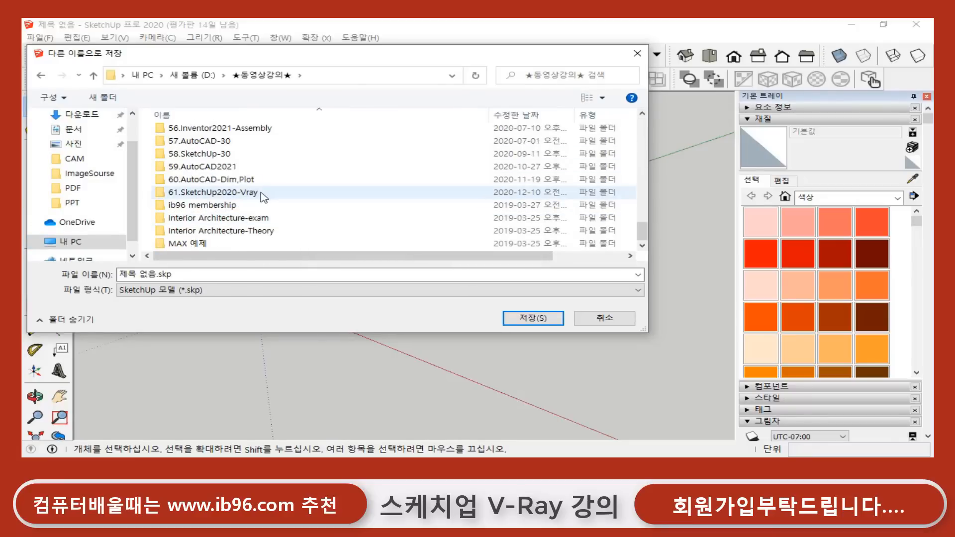
{"action": "double_click", "coordinate": [293, 191]}
{"action": "double_click", "coordinate": [508, 160]}
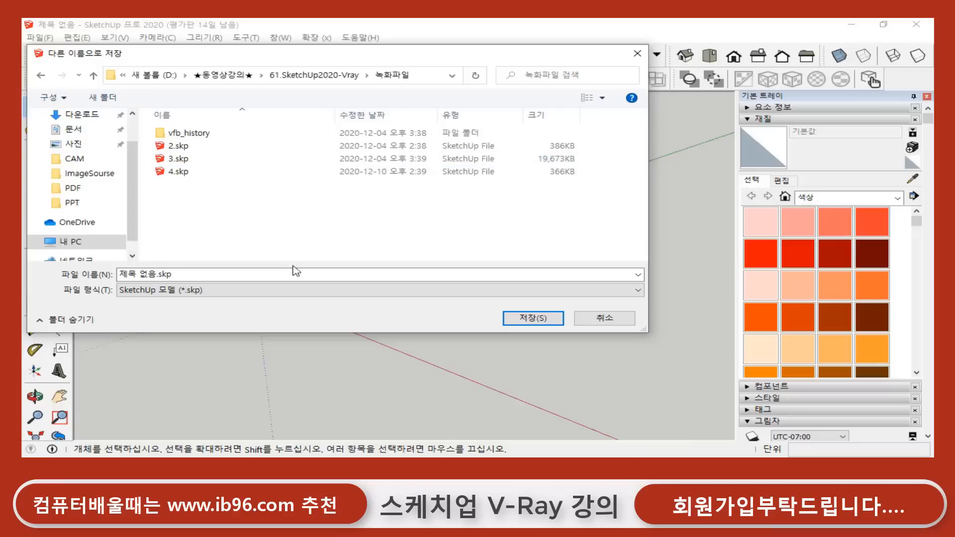
- Name the file 5.skp and save the model in the 녹화파일 folder
{"action": "left_click", "coordinate": [156, 273]}
{"action": "left_click_drag", "start_coordinate": [157, 273], "coordinate": [52, 274]}
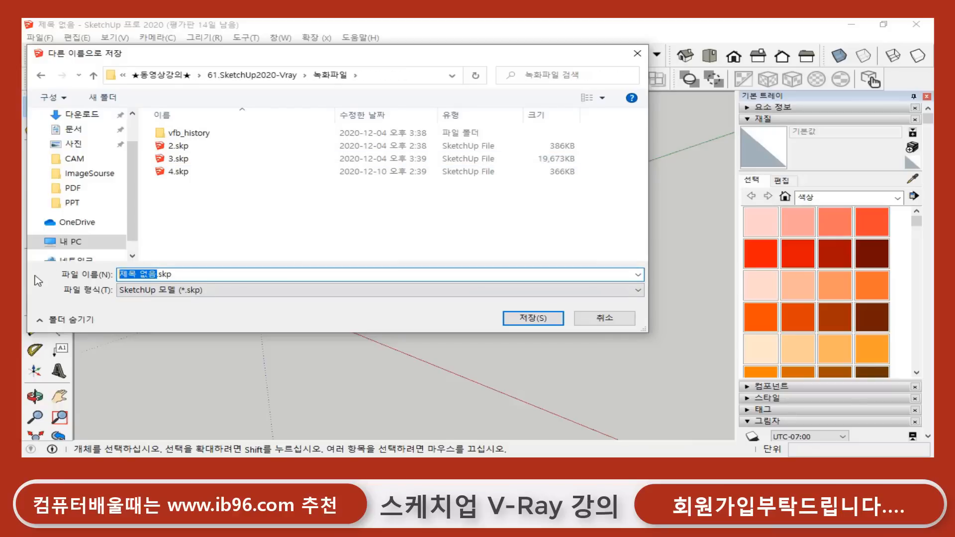
{"action": "type", "text": "5"}
{"action": "left_click", "coordinate": [534, 320]}
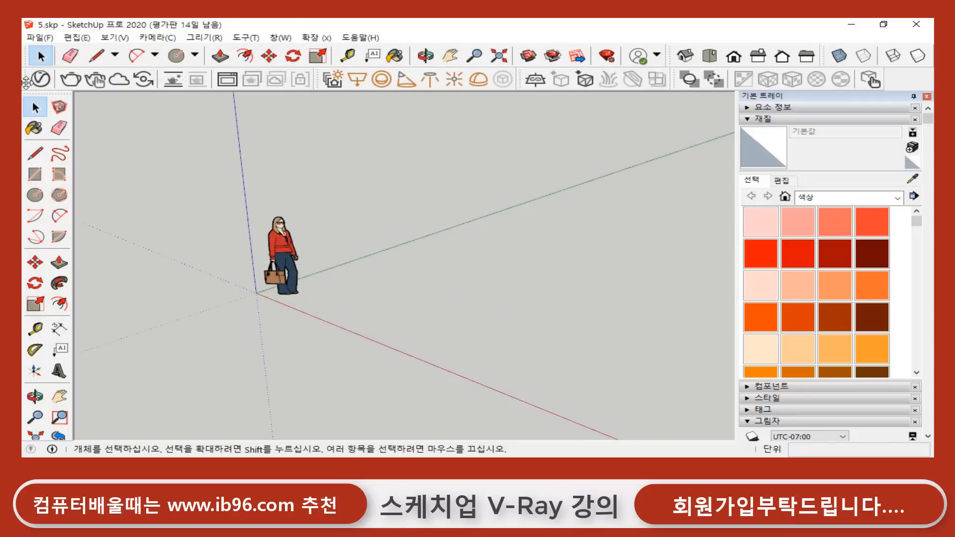
- Open 3D Warehouse and dismiss the model details form for sharing 5.skp
{"action": "left_click", "coordinate": [39, 38]}
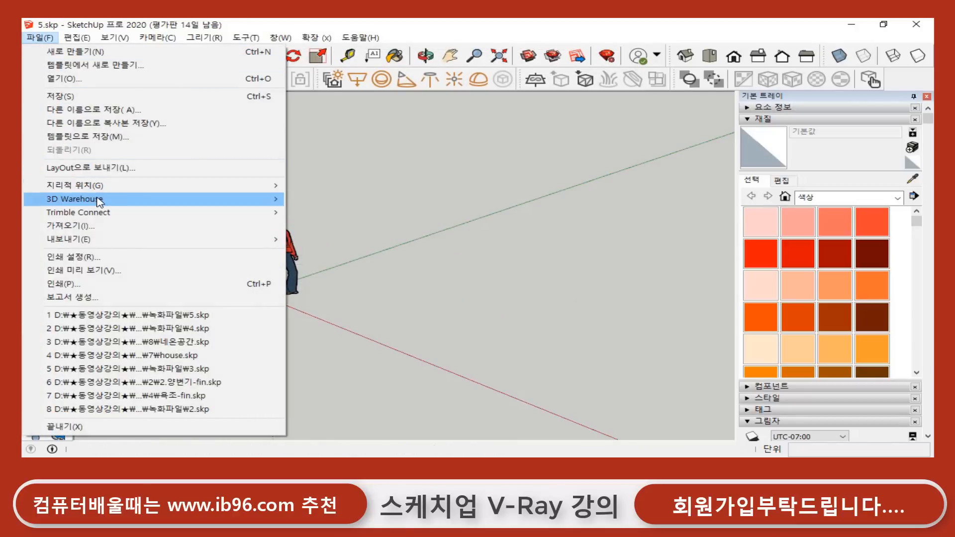
{"action": "mouse_move", "coordinate": [101, 202]}
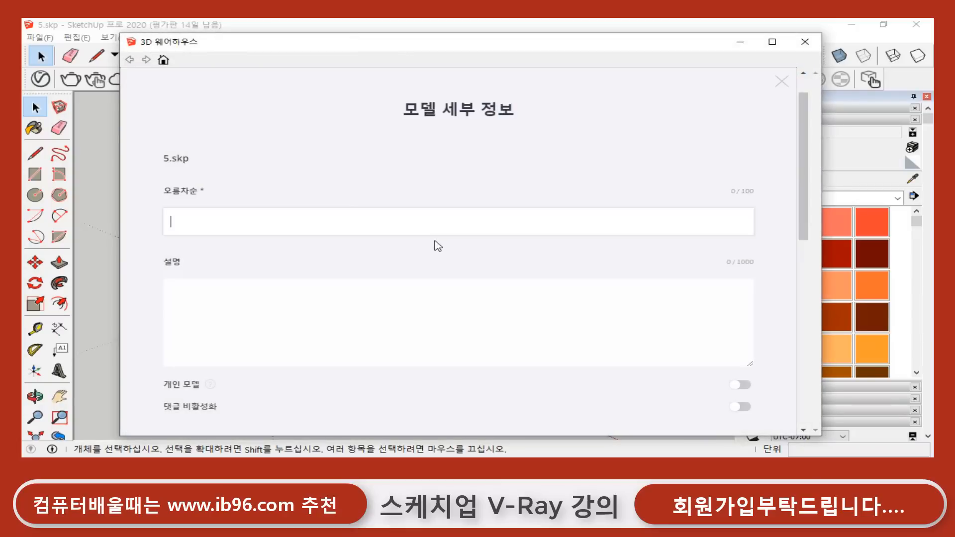
{"action": "left_click", "coordinate": [783, 83]}
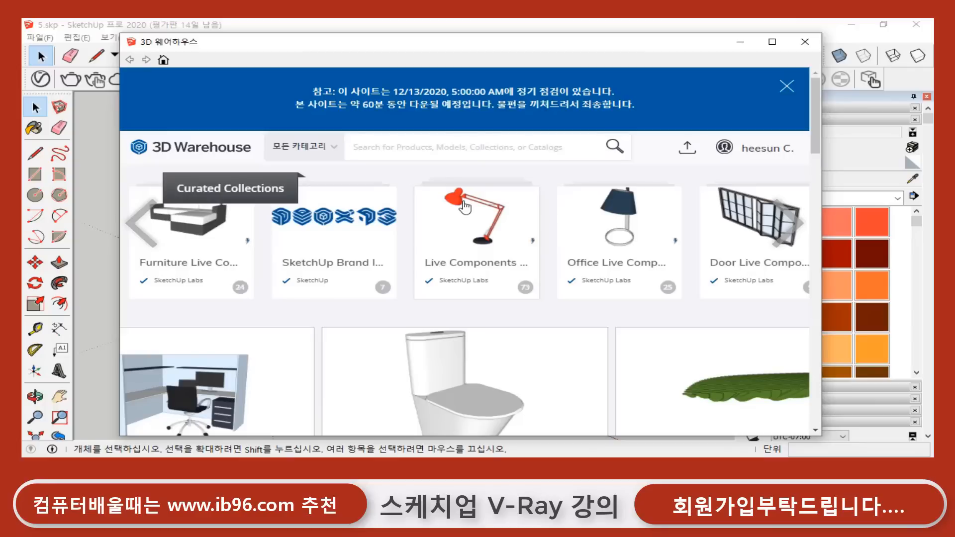
- Search 3D Warehouse for bath
{"action": "type", "text": "batj"}
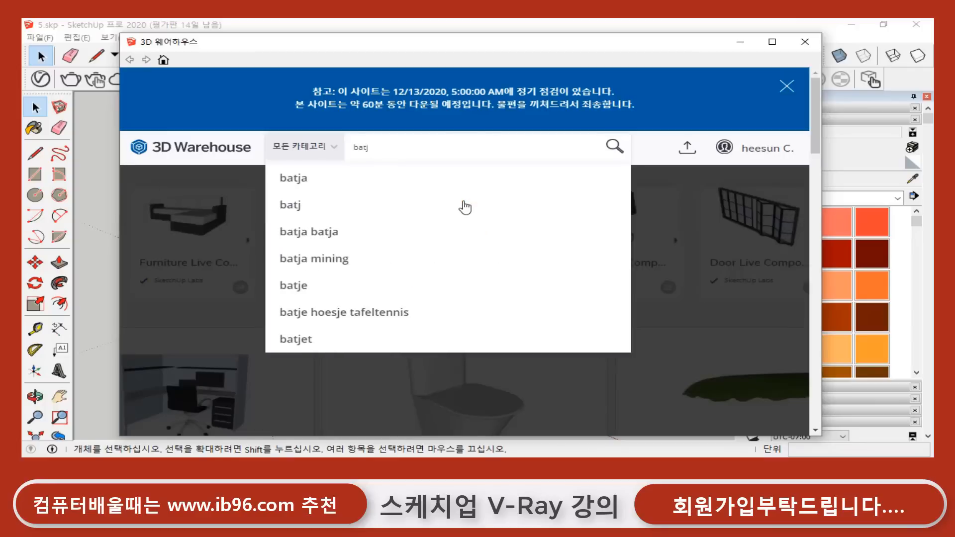
{"action": "key", "text": "BackSpace"}
{"action": "type", "text": "h"}
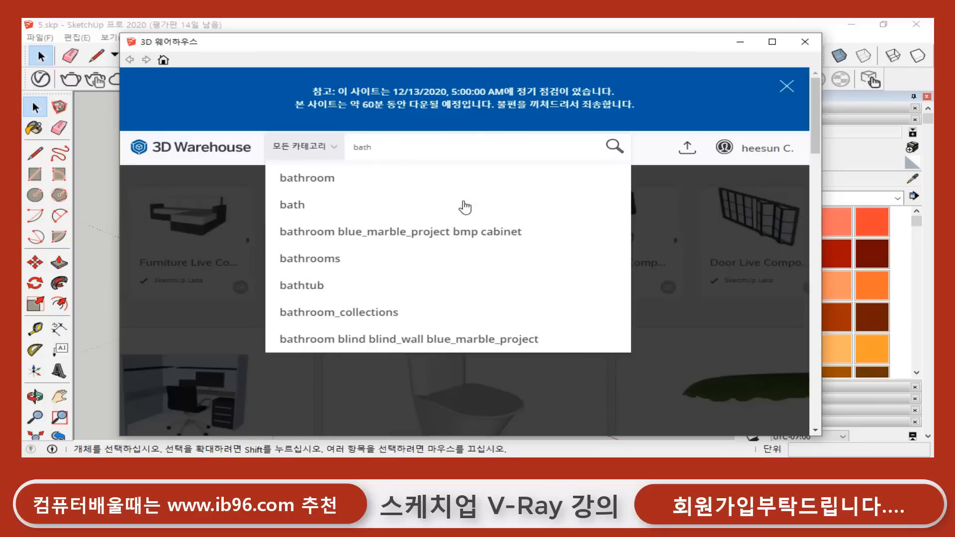
{"action": "key", "text": "Return"}
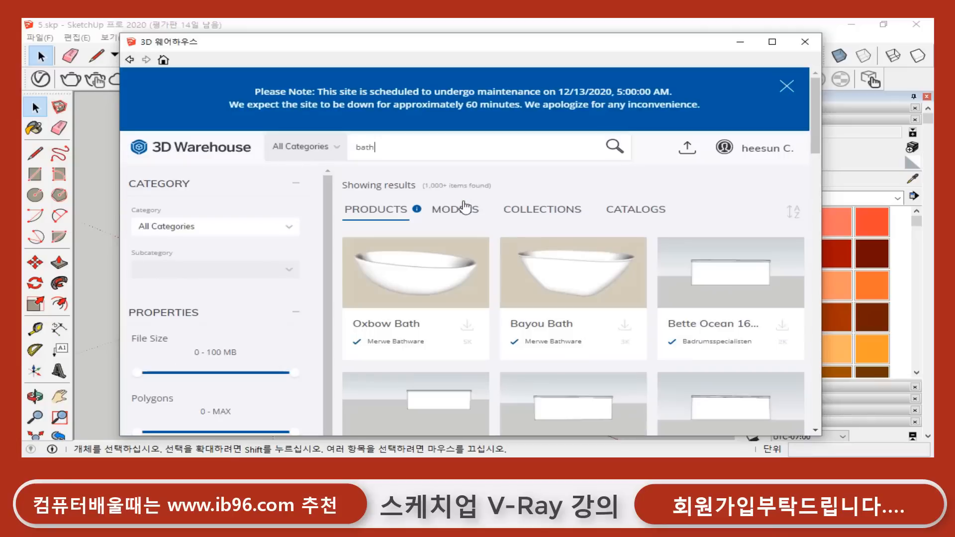
- Load a KQD "Victoria and Al..." footed bathtub from the results directly into the model and place it beside the scale figure
{"action": "scroll", "coordinate": [585, 277], "scroll_direction": "down", "scroll_amount": 3}
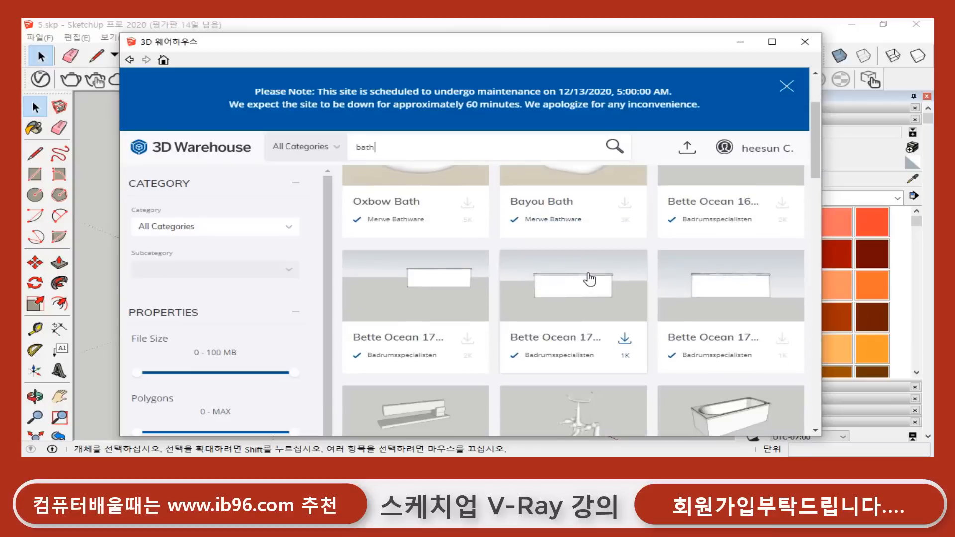
{"action": "scroll", "coordinate": [591, 280], "scroll_direction": "down", "scroll_amount": 5}
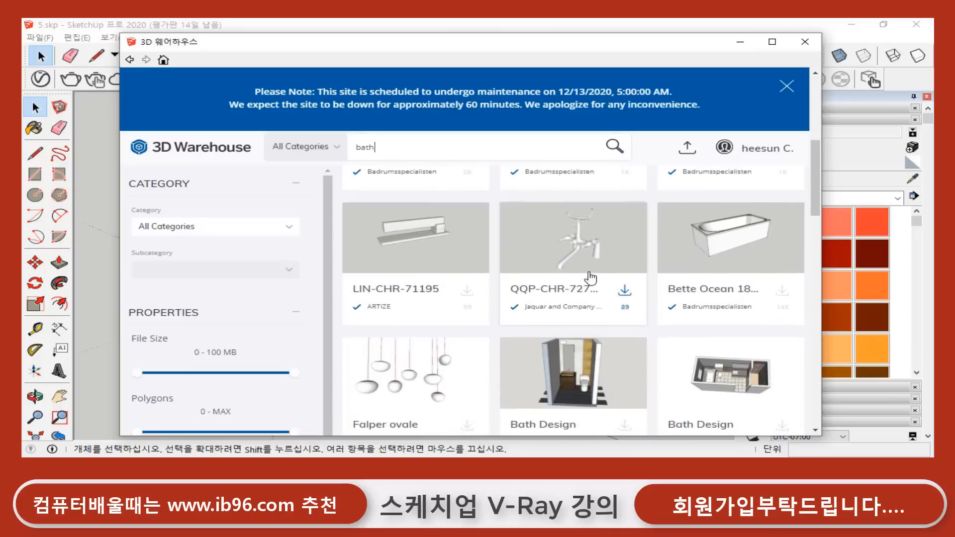
{"action": "scroll", "coordinate": [590, 279], "scroll_direction": "down", "scroll_amount": 8}
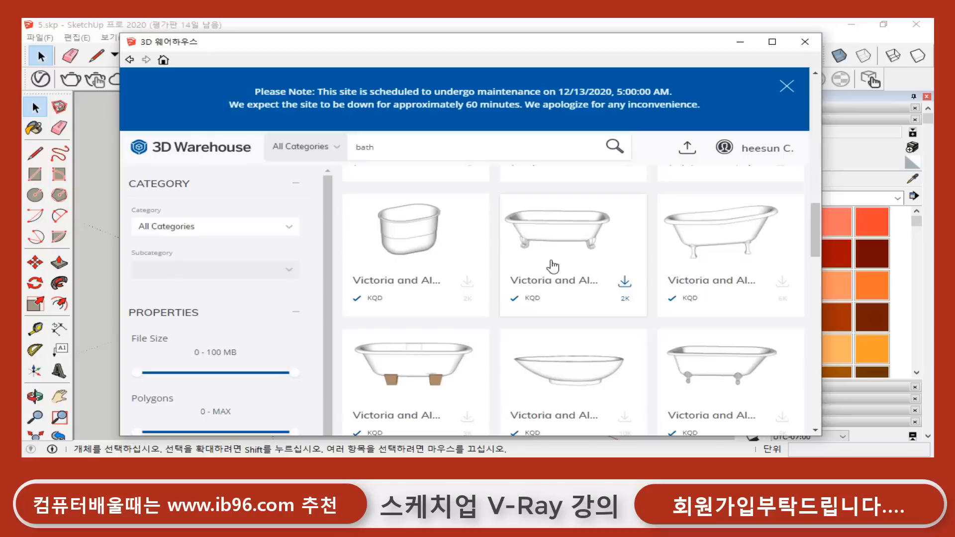
{"action": "left_click", "coordinate": [624, 282]}
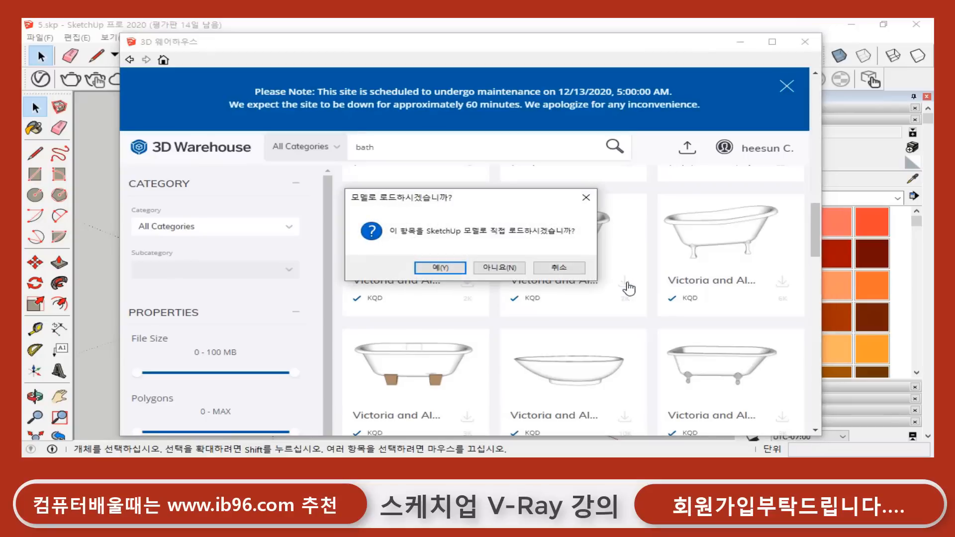
{"action": "left_click", "coordinate": [436, 268]}
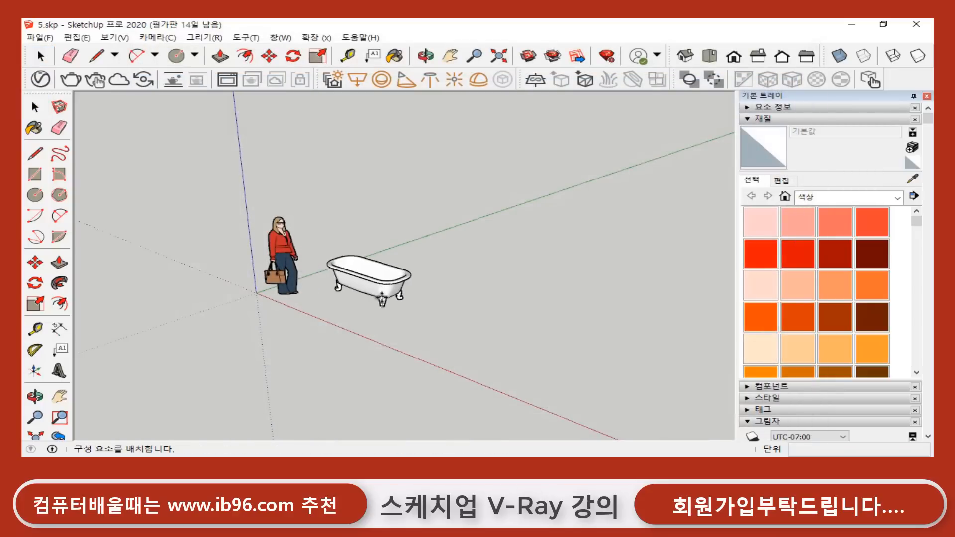
{"action": "left_click", "coordinate": [398, 306]}
- Examine the placed bathtub up close, including its feet and inner basin
{"action": "key", "text": "m"}
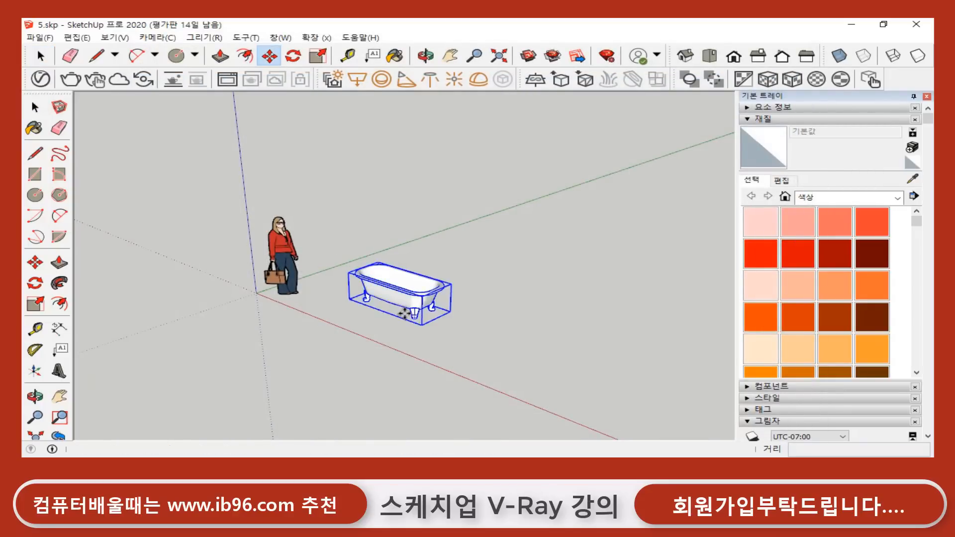
{"action": "scroll", "coordinate": [368, 298], "scroll_direction": "up", "scroll_amount": 2}
{"action": "scroll", "coordinate": [368, 298], "scroll_direction": "up", "scroll_amount": 6}
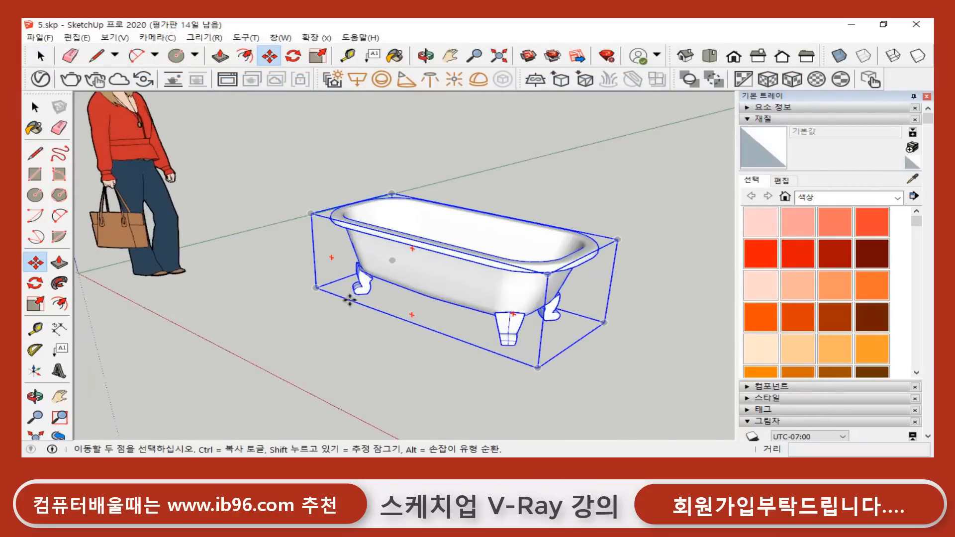
{"action": "scroll", "coordinate": [394, 302], "scroll_direction": "up", "scroll_amount": 2}
{"action": "scroll", "coordinate": [407, 273], "scroll_direction": "down", "scroll_amount": 6}
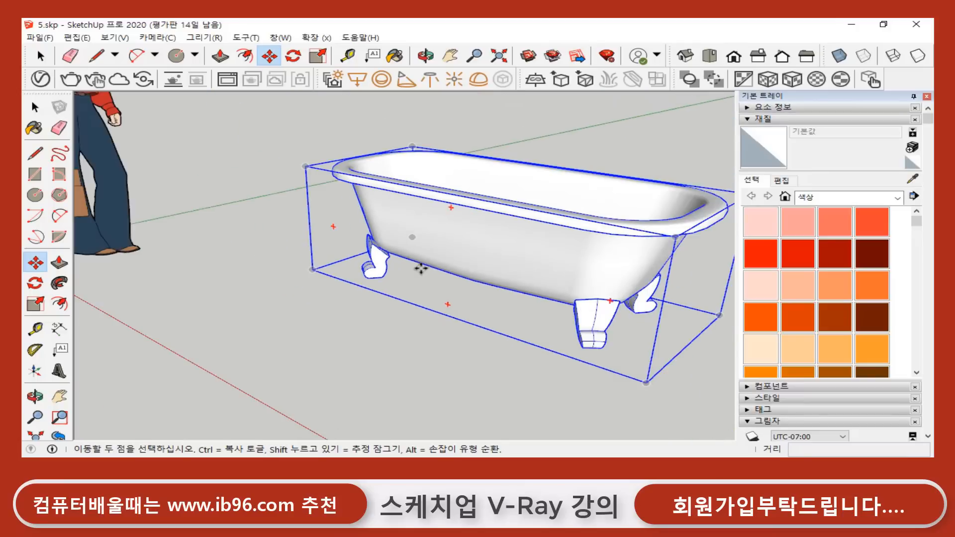
{"action": "middle_click_drag", "start_coordinate": [420, 266], "coordinate": [441, 279]}
{"action": "scroll", "coordinate": [438, 275], "scroll_direction": "down", "scroll_amount": 2}
{"action": "scroll", "coordinate": [341, 271], "scroll_direction": "down", "scroll_amount": 2}
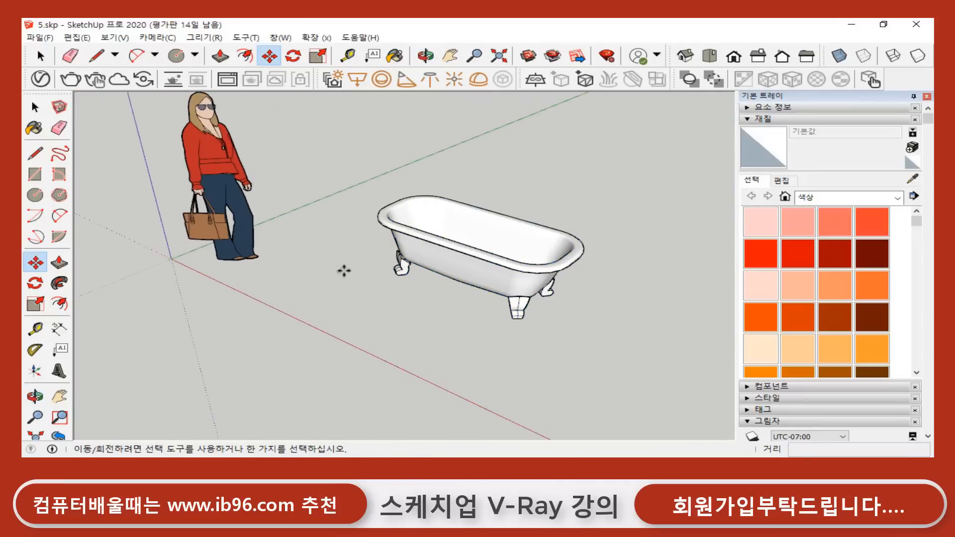
{"action": "scroll", "coordinate": [274, 237], "scroll_direction": "down", "scroll_amount": 2}
- Delete the scale figure of the woman near the origin
{"action": "key", "text": "space"}
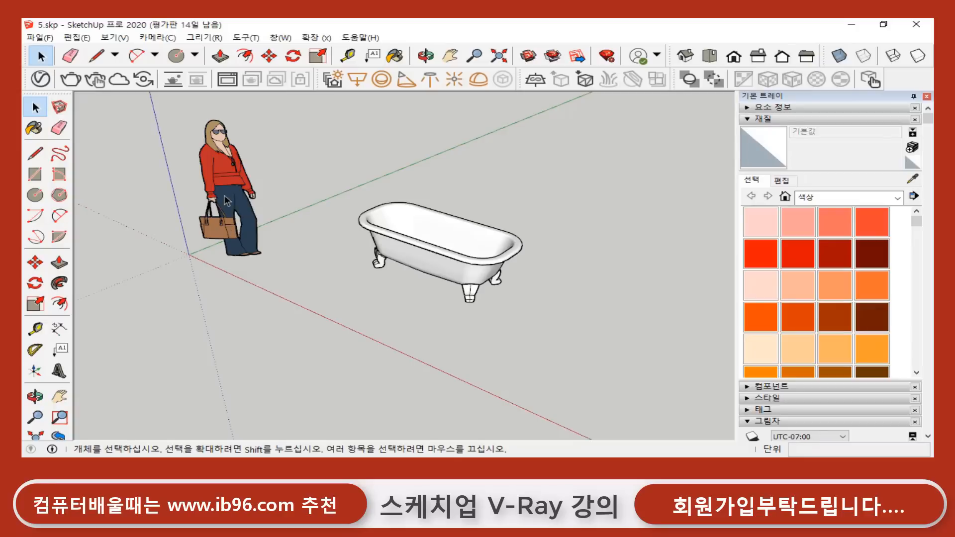
{"action": "left_click", "coordinate": [238, 223]}
{"action": "key", "text": "Delete"}
{"action": "scroll", "coordinate": [268, 234], "scroll_direction": "down", "scroll_amount": 2}
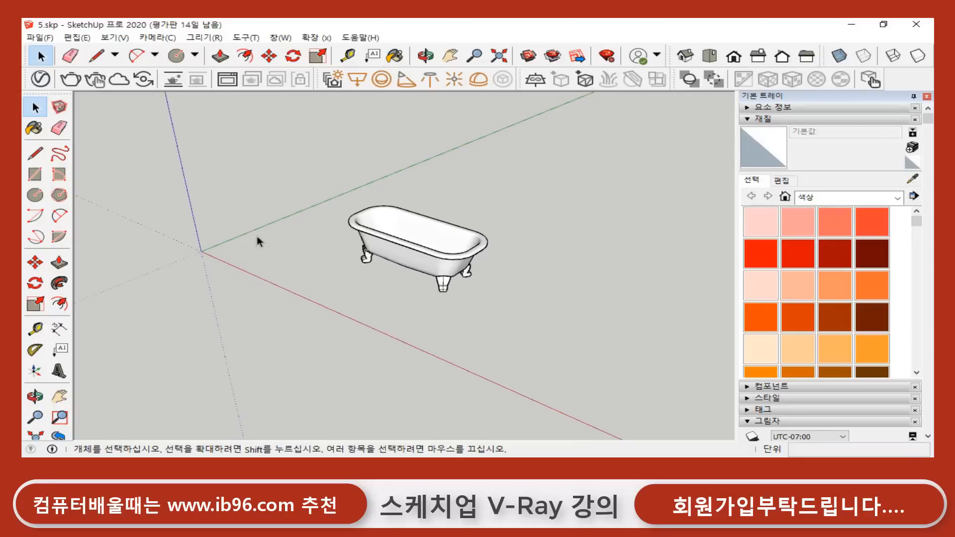
- Draw a large rectangular floor on the ground plane around and beneath the bathtub
{"action": "left_click", "coordinate": [36, 176]}
{"action": "left_click", "coordinate": [156, 204]}
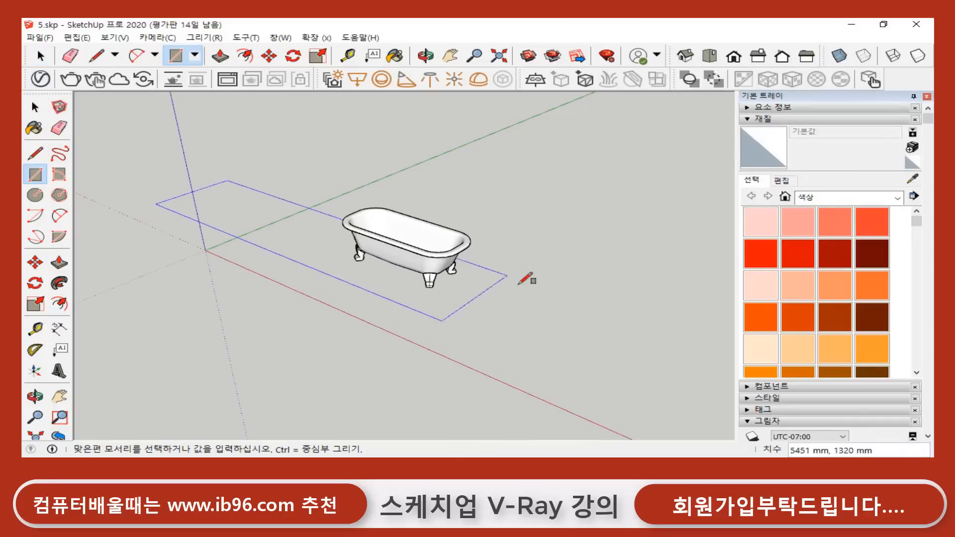
{"action": "left_click", "coordinate": [666, 239]}
{"action": "key", "text": "space"}
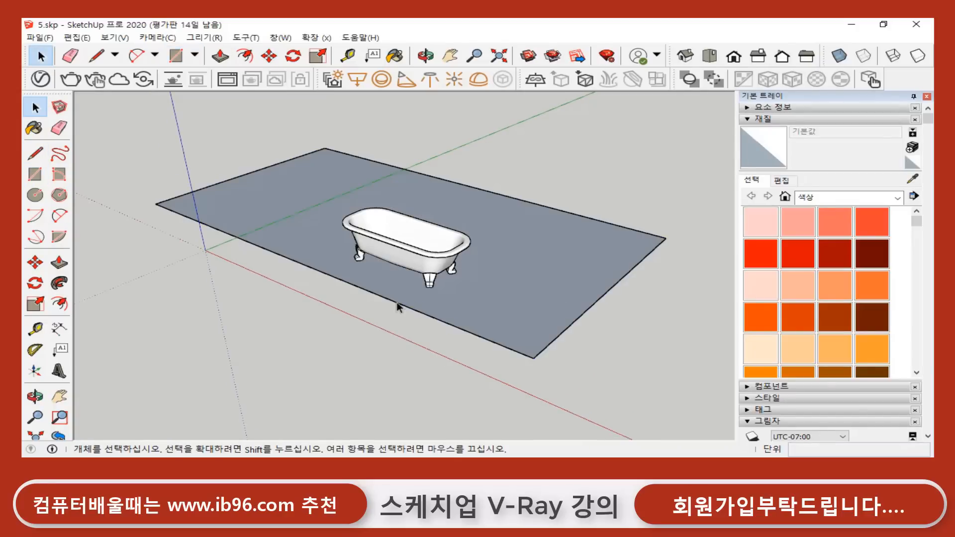
- Enlarge the floor by moving its front long edge and its adjacent short edge outward, away from the bathtub
{"action": "left_click", "coordinate": [398, 302]}
{"action": "key", "text": "m"}
{"action": "left_click", "coordinate": [622, 342]}
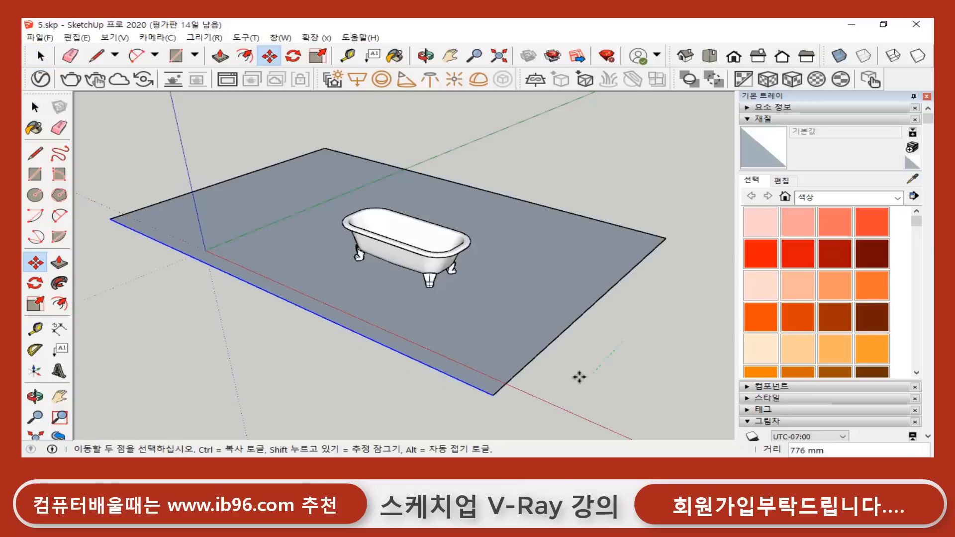
{"action": "key", "text": "space"}
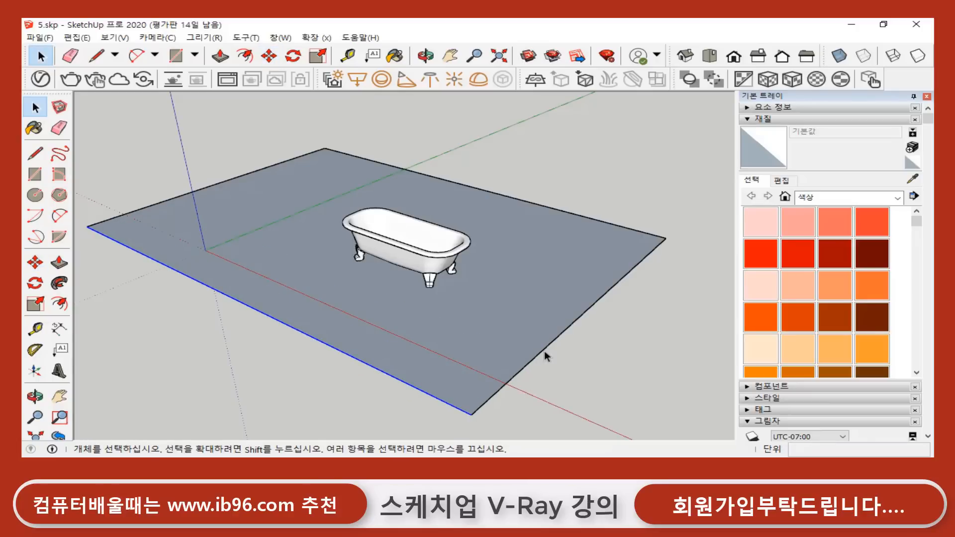
{"action": "left_click", "coordinate": [545, 350]}
{"action": "key", "text": "m"}
{"action": "left_click", "coordinate": [597, 365]}
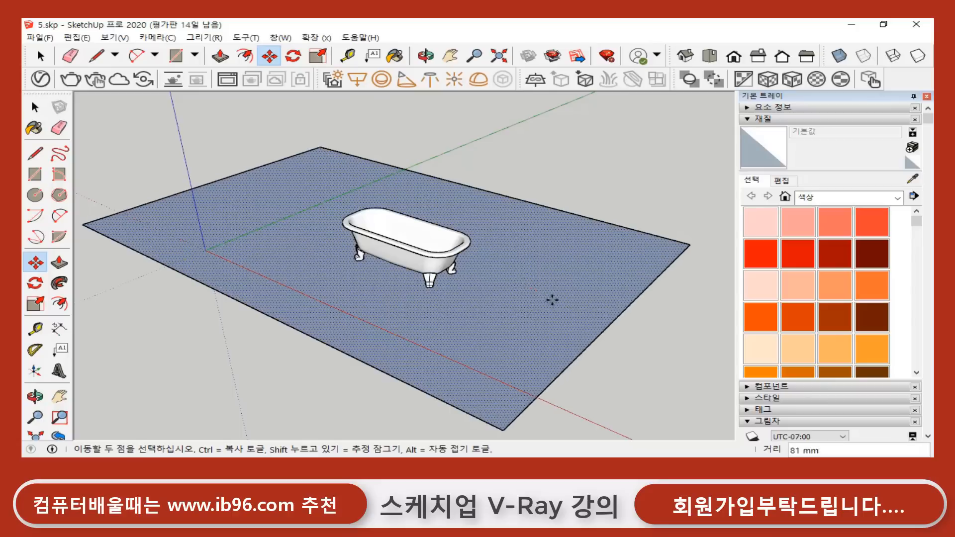
{"action": "key", "text": "space"}
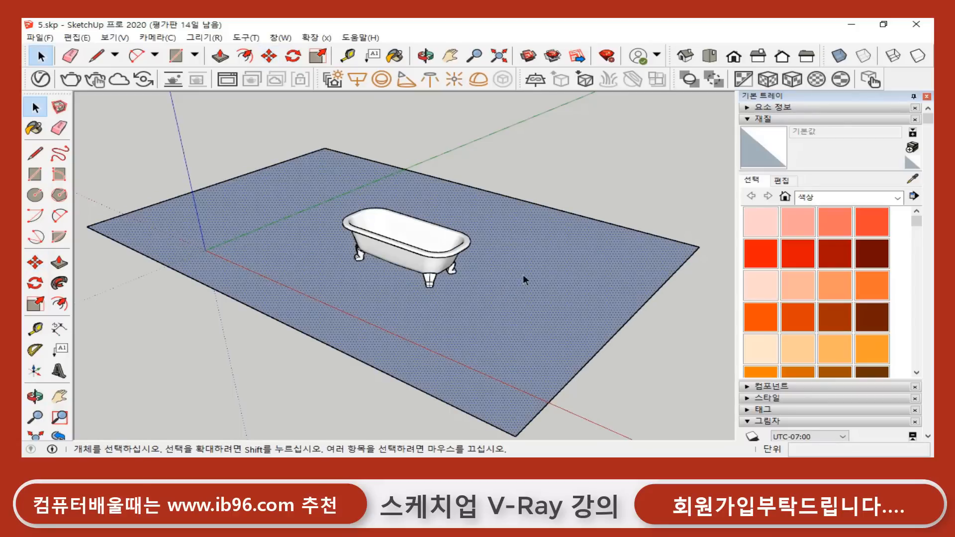
- Reverse the floor face so its front side points up
{"action": "right_click", "coordinate": [538, 281]}
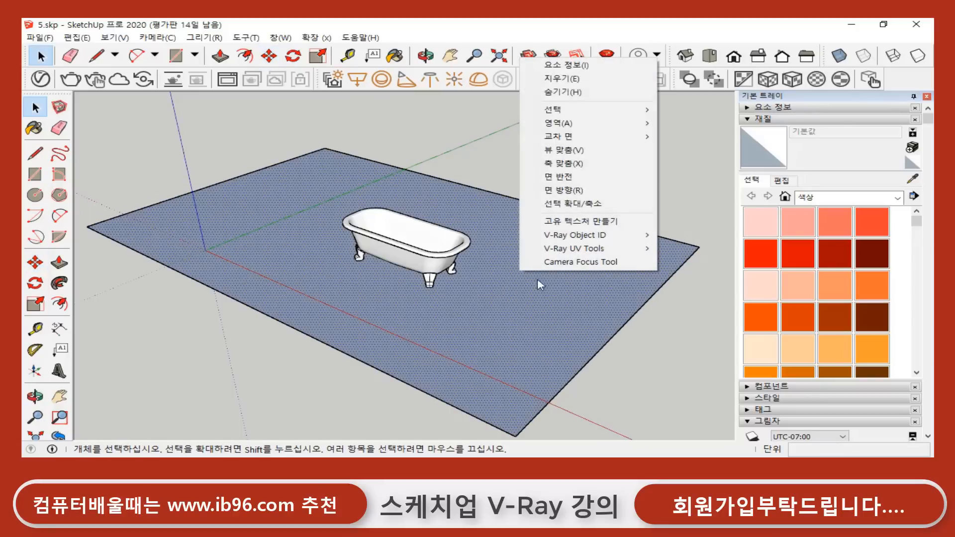
{"action": "left_click", "coordinate": [605, 183]}
{"action": "left_click", "coordinate": [614, 190]}
- Make a group from the floor face and its edges, and check that it selects as one object
{"action": "left_click", "coordinate": [583, 292]}
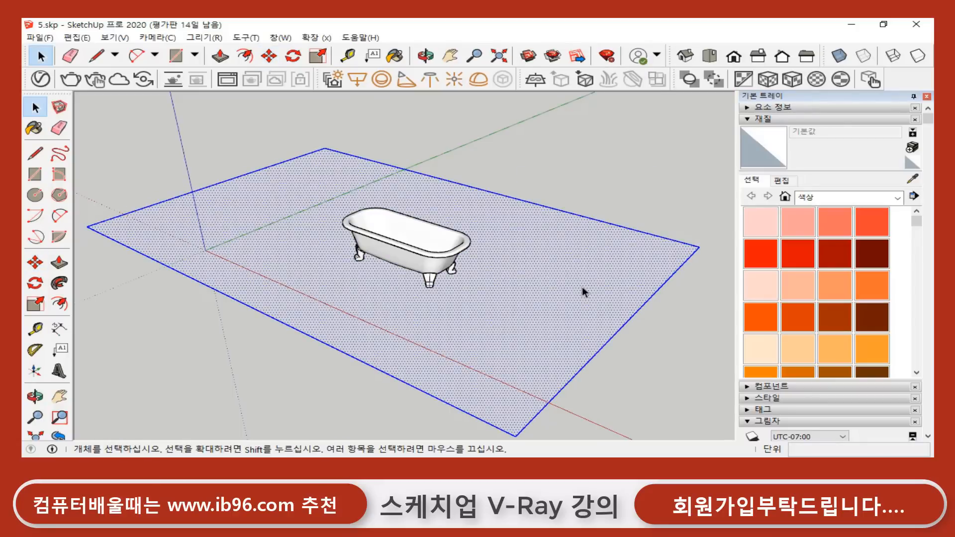
{"action": "right_click", "coordinate": [541, 247]}
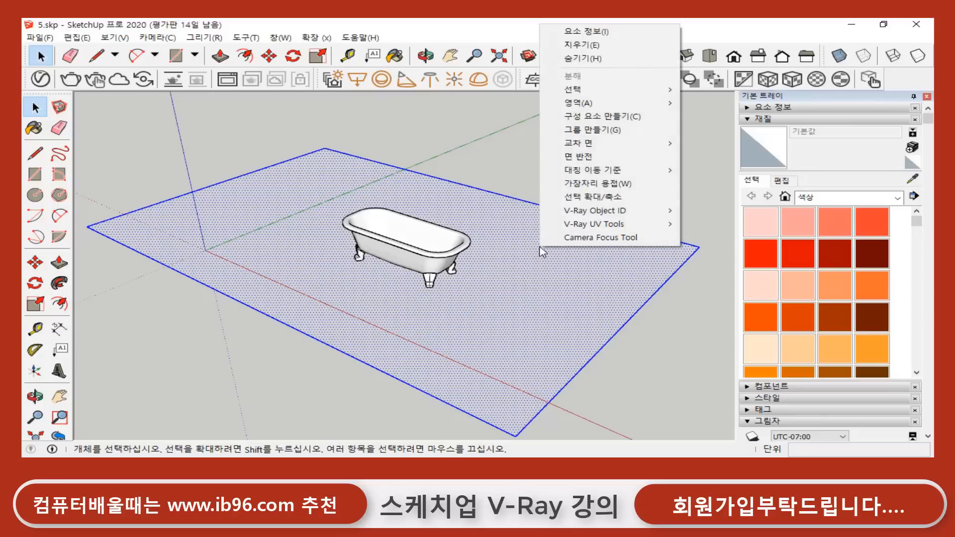
{"action": "left_click", "coordinate": [615, 130]}
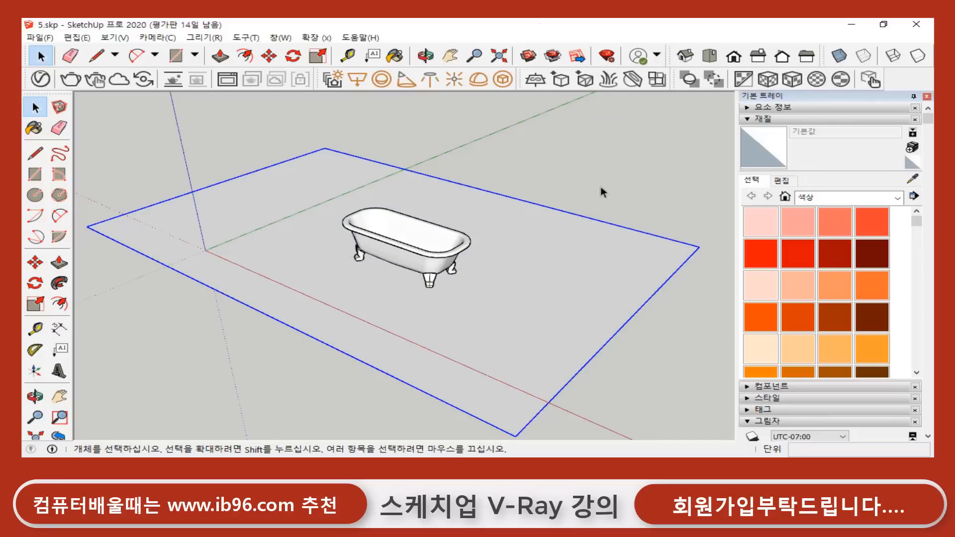
{"action": "left_click", "coordinate": [649, 201]}
{"action": "left_click", "coordinate": [622, 279]}
{"action": "left_click", "coordinate": [656, 346]}
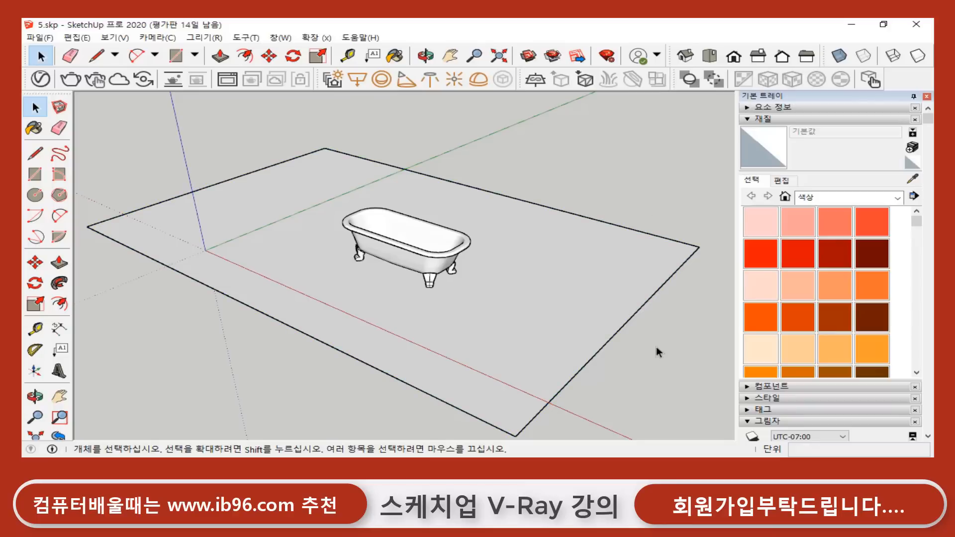
{"action": "left_click", "coordinate": [631, 302]}
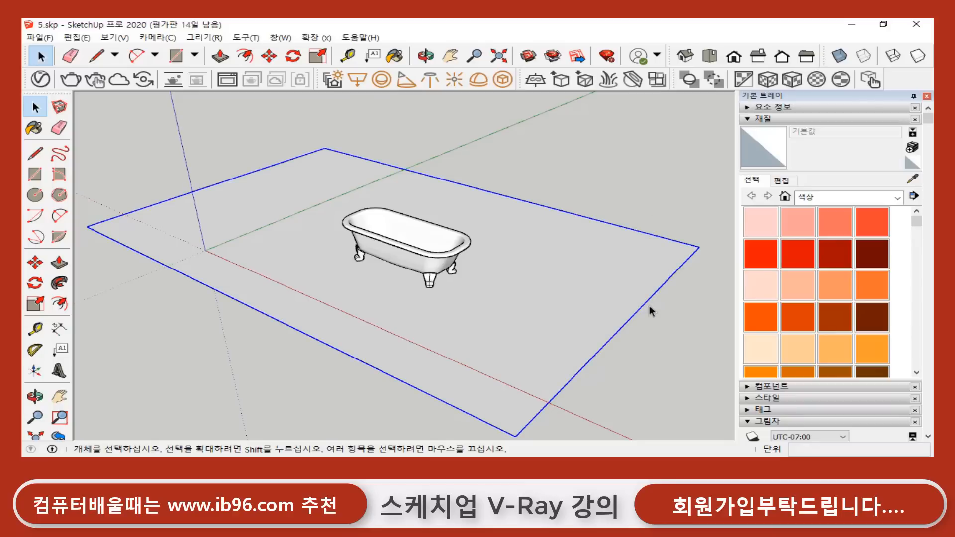
{"action": "left_click", "coordinate": [671, 359]}
- Open the bathtub component and its nested tub body for editing, and select all connected geometry of the tub
{"action": "scroll", "coordinate": [403, 244], "scroll_direction": "up", "scroll_amount": 5}
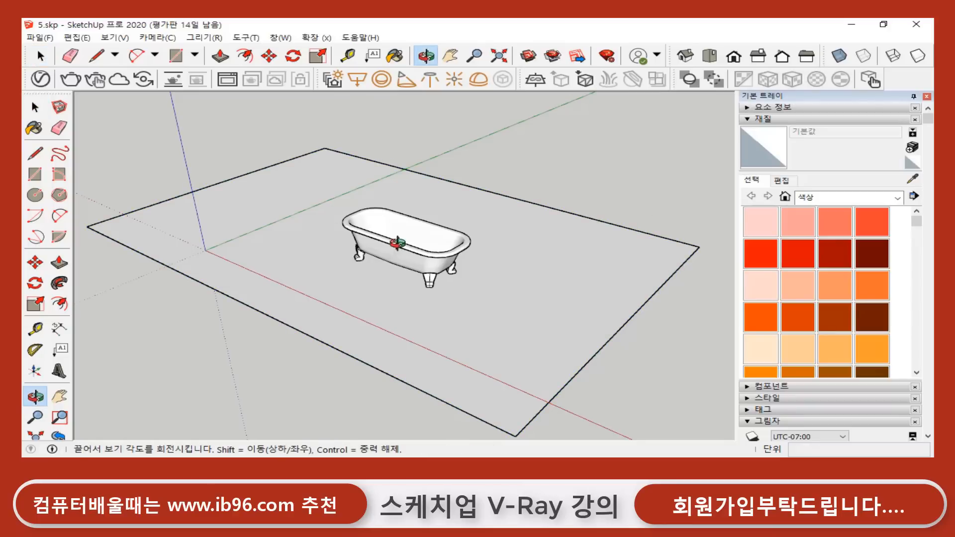
{"action": "scroll", "coordinate": [402, 234], "scroll_direction": "up", "scroll_amount": 2}
{"action": "left_click", "coordinate": [398, 220]}
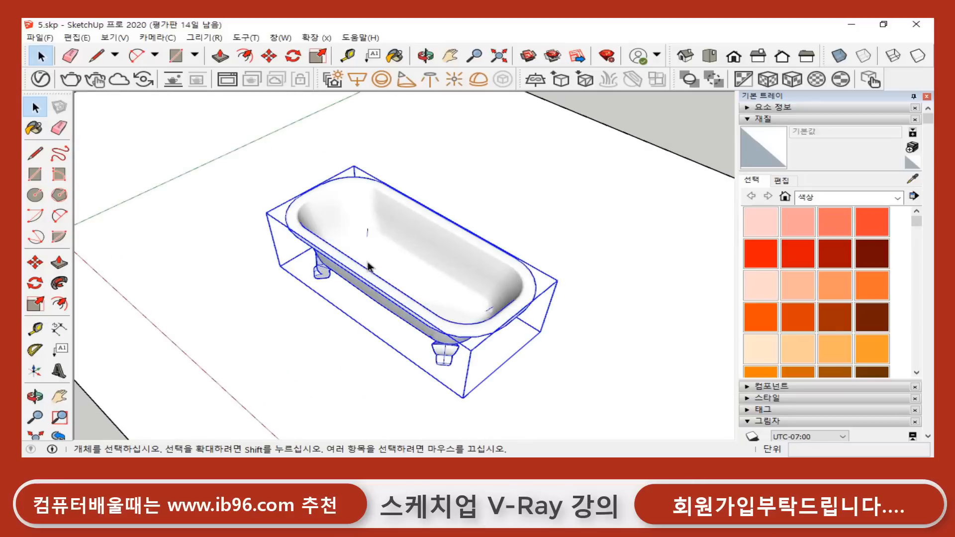
{"action": "scroll", "coordinate": [368, 262], "scroll_direction": "up", "scroll_amount": 4}
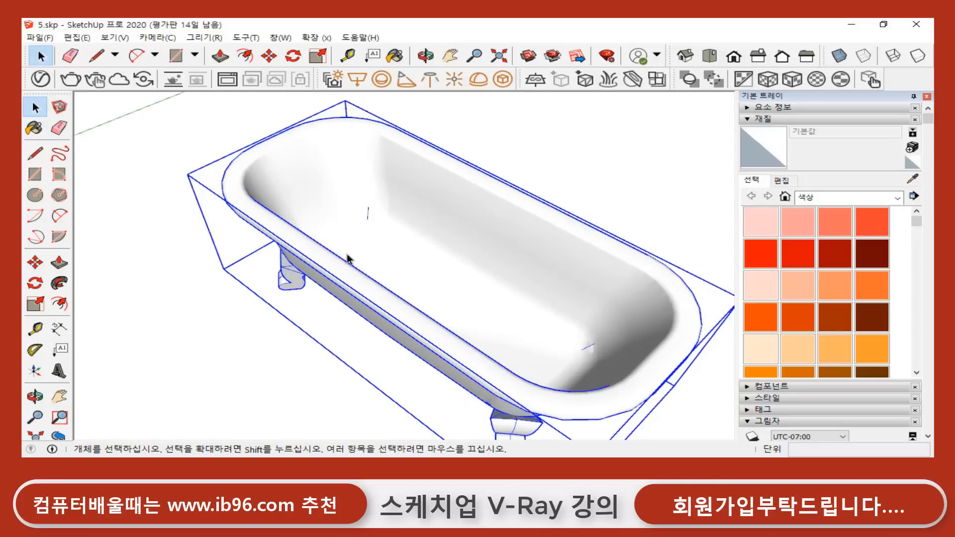
{"action": "middle_click_drag", "start_coordinate": [347, 257], "coordinate": [416, 237]}
{"action": "double_click", "coordinate": [429, 211]}
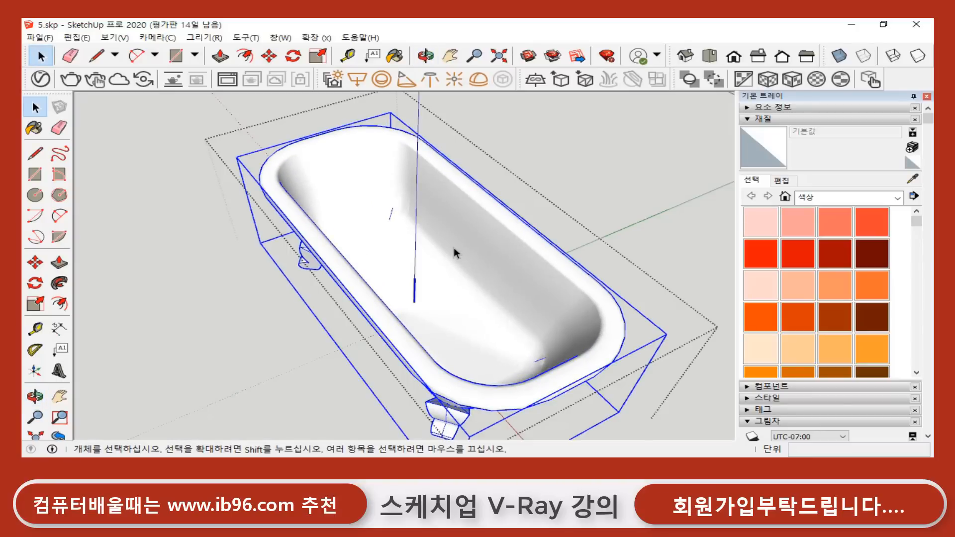
{"action": "double_click", "coordinate": [453, 240]}
{"action": "left_click", "coordinate": [434, 229]}
{"action": "triple_click", "coordinate": [468, 237]}
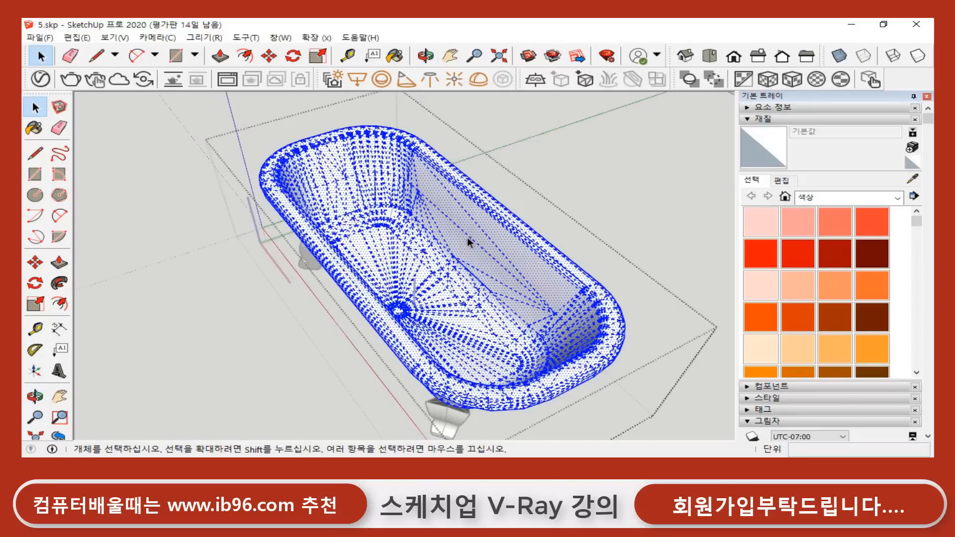
- Draw a line about 922 mm long between two vertices on the tub's inner side wall to create a water-surface face
{"action": "left_click", "coordinate": [447, 237]}
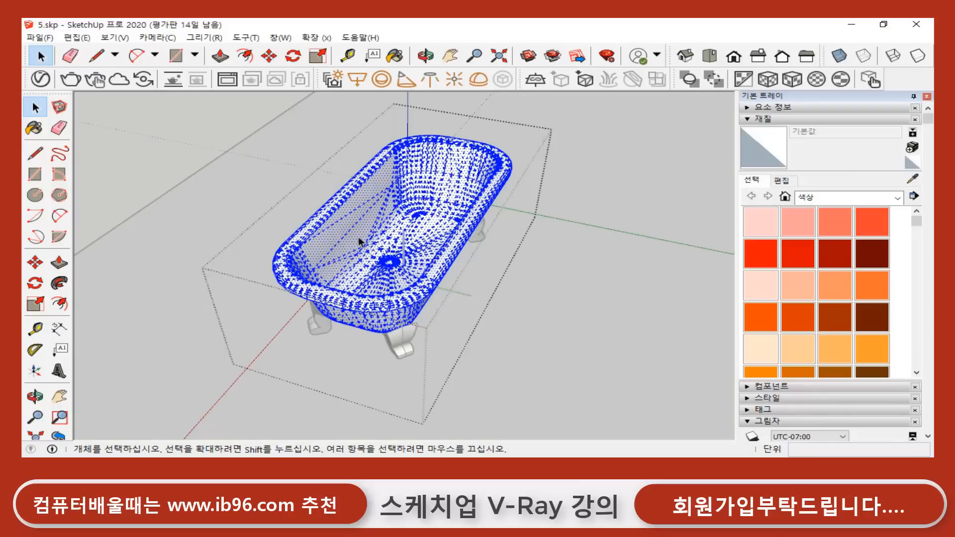
{"action": "left_click", "coordinate": [349, 232]}
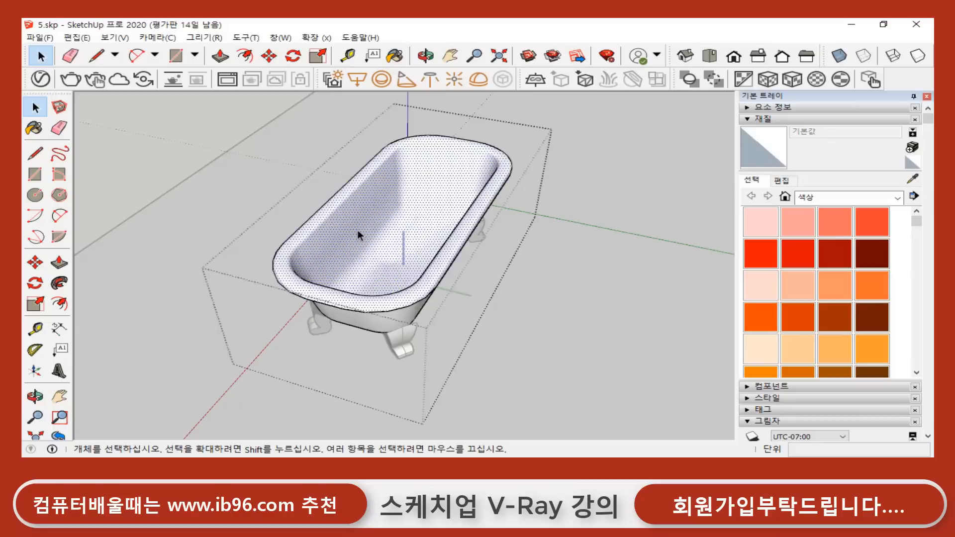
{"action": "scroll", "coordinate": [356, 230], "scroll_direction": "up", "scroll_amount": 6}
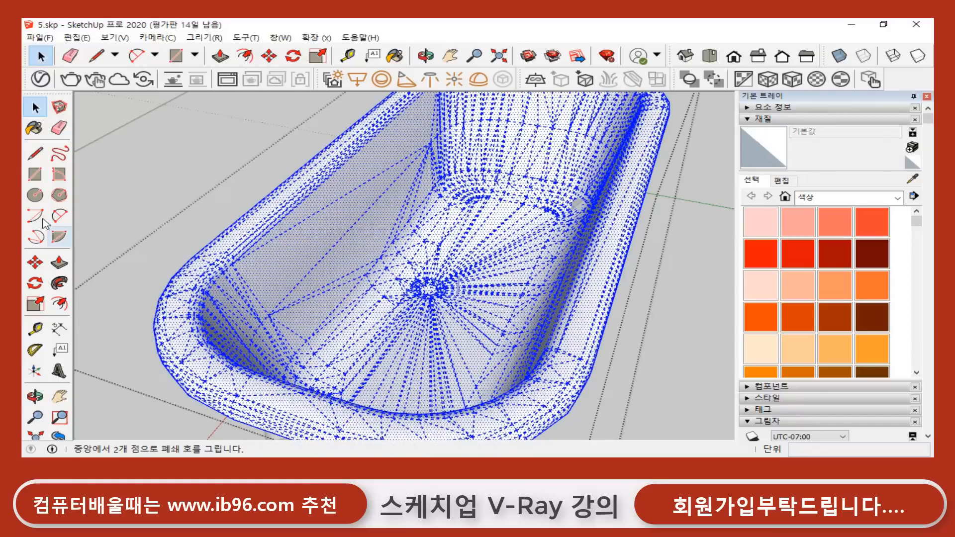
{"action": "left_click", "coordinate": [34, 154]}
{"action": "left_click", "coordinate": [268, 315]}
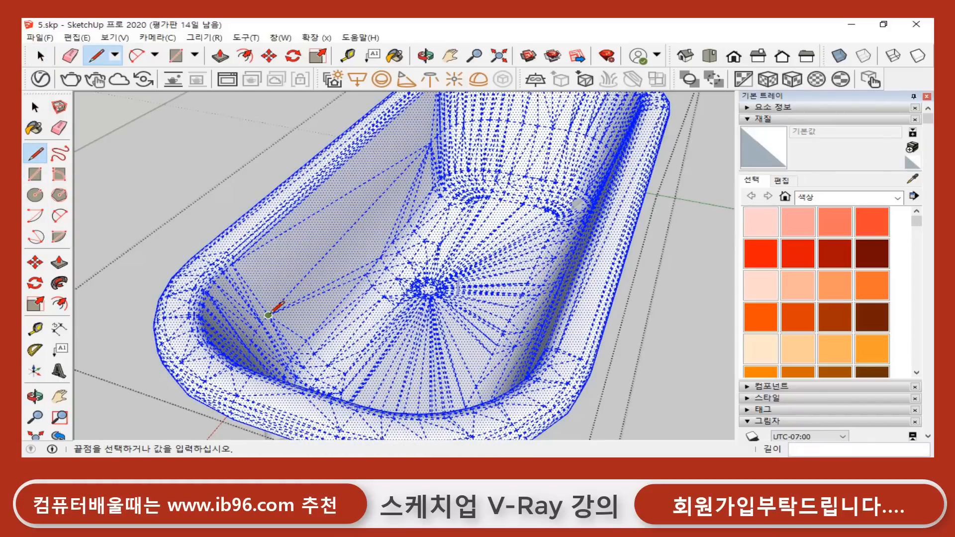
{"action": "left_click", "coordinate": [431, 142]}
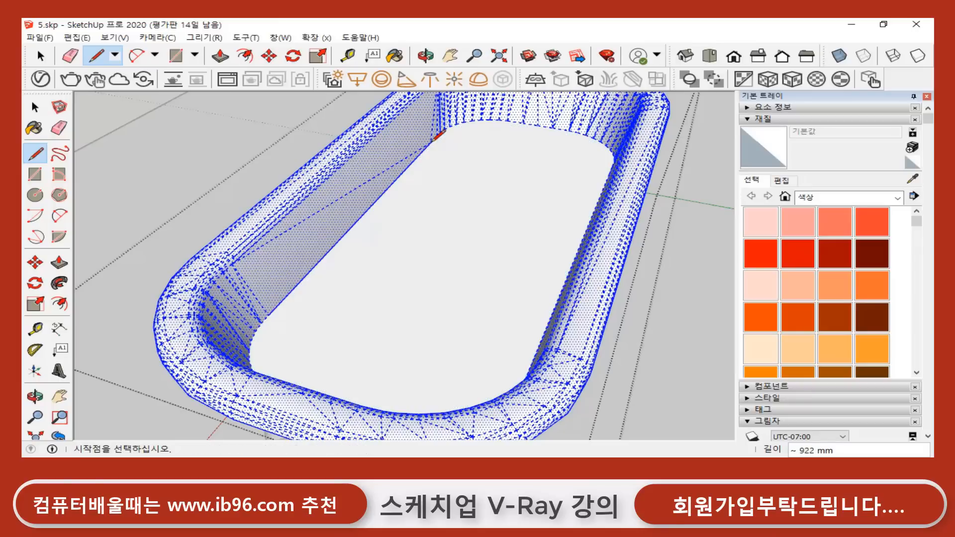
- Select the new face inside the tub and push/pull it up by about 14 mm
{"action": "key", "text": "space"}
{"action": "left_click", "coordinate": [450, 263]}
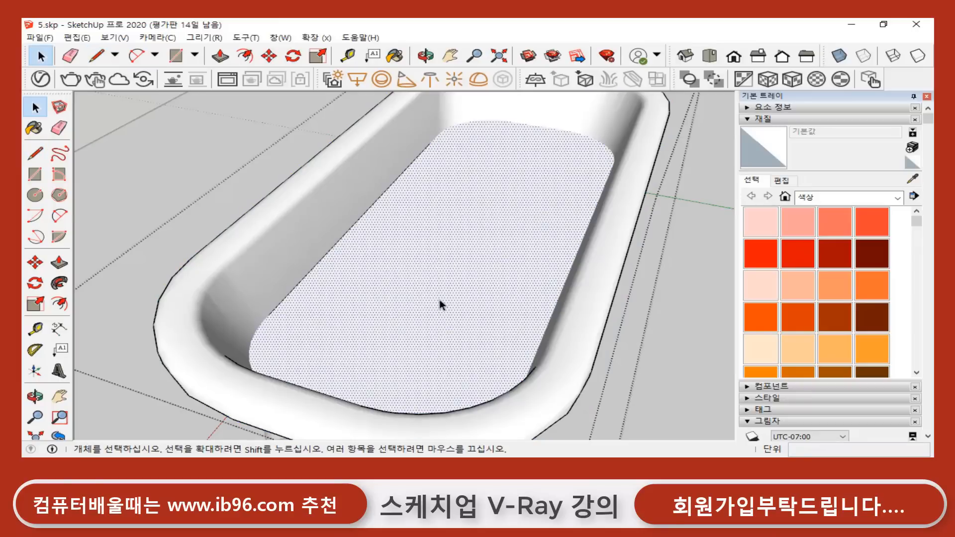
{"action": "middle_click_drag", "start_coordinate": [377, 274], "coordinate": [354, 323]}
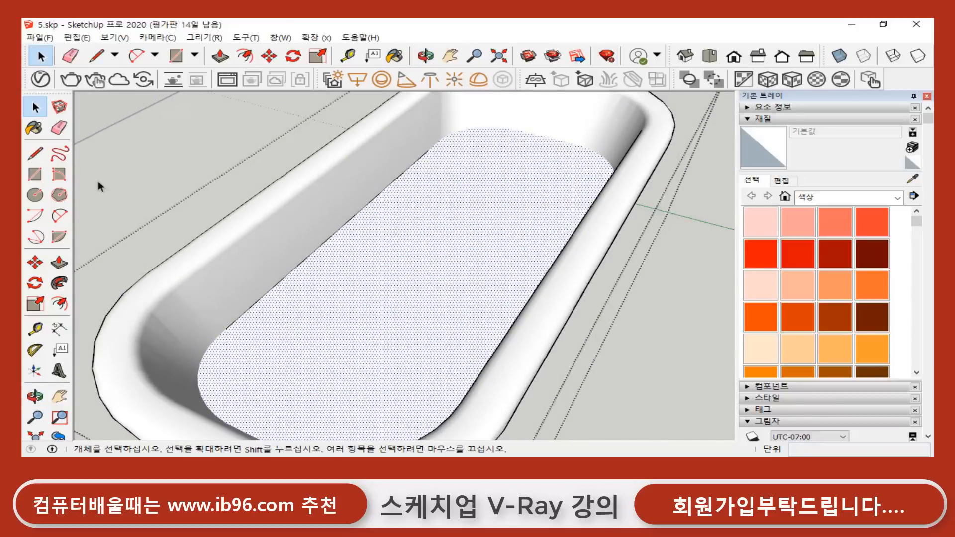
{"action": "left_click", "coordinate": [60, 263]}
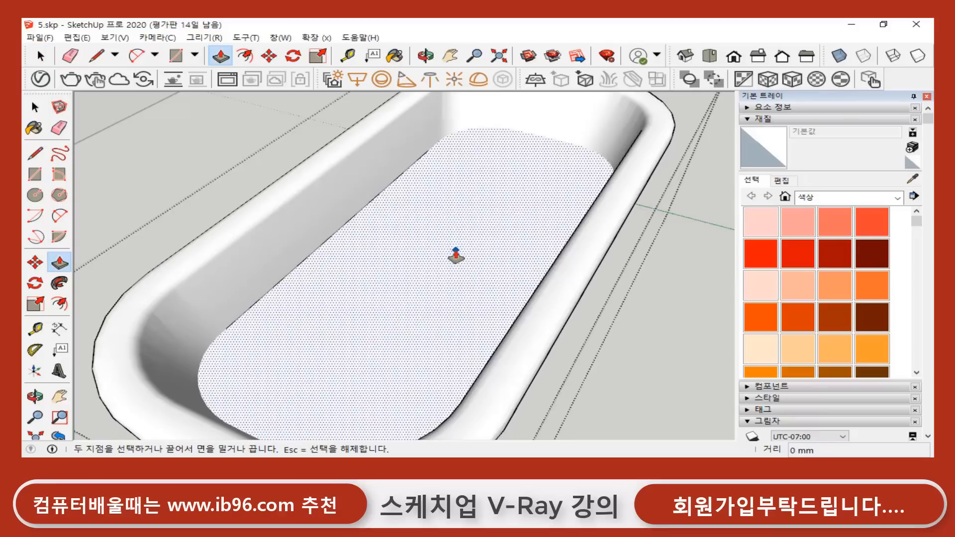
{"action": "left_click", "coordinate": [456, 255]}
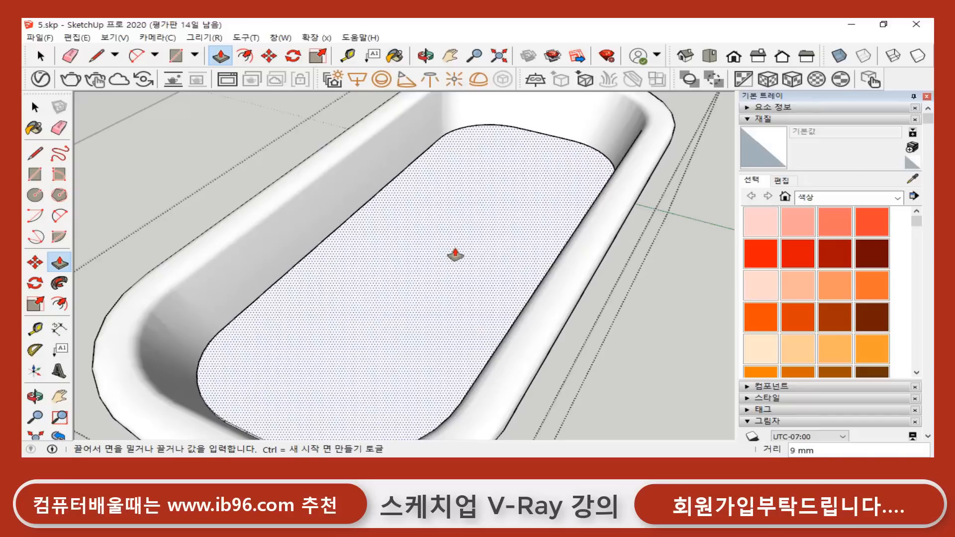
{"action": "middle_click_drag", "start_coordinate": [455, 254], "coordinate": [562, 286]}
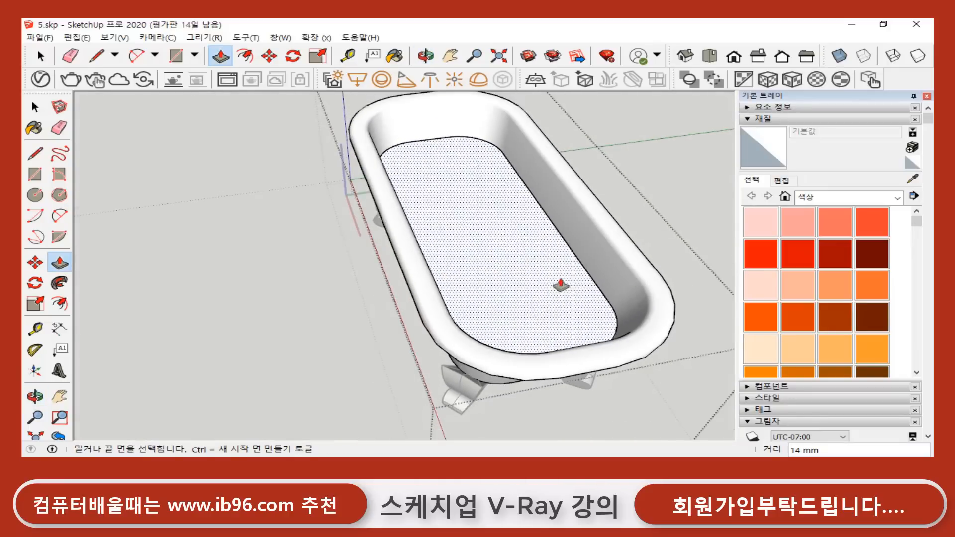
- Leave editing of the nested bathtub objects and explode the bathtub component and the tub body group inside it
{"action": "key", "text": "space"}
{"action": "scroll", "coordinate": [292, 290], "scroll_direction": "down", "scroll_amount": 5}
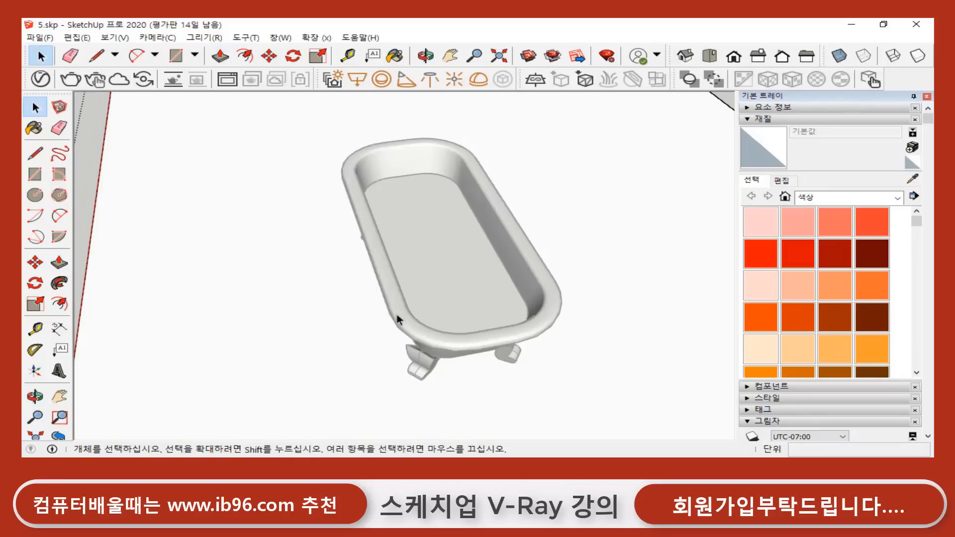
{"action": "scroll", "coordinate": [403, 308], "scroll_direction": "down", "scroll_amount": 3}
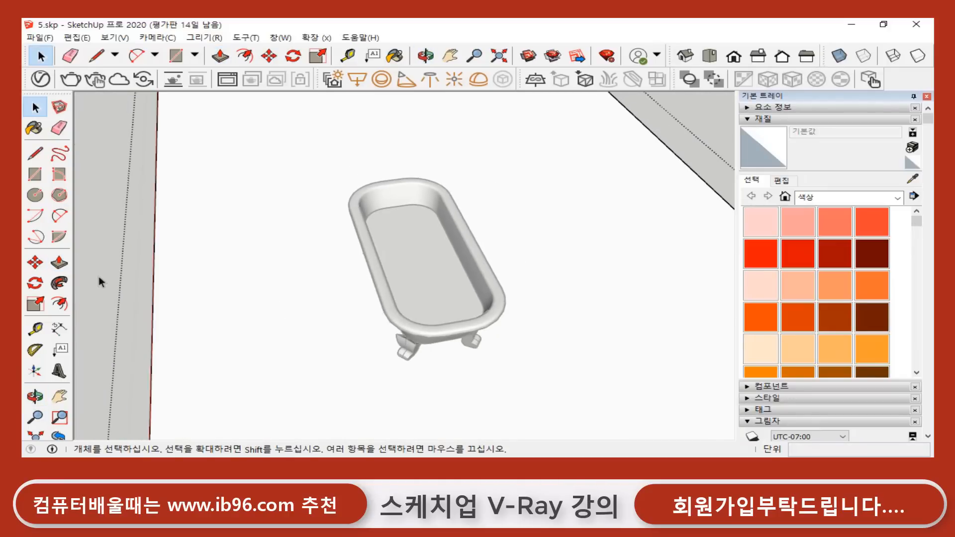
{"action": "left_click", "coordinate": [417, 268]}
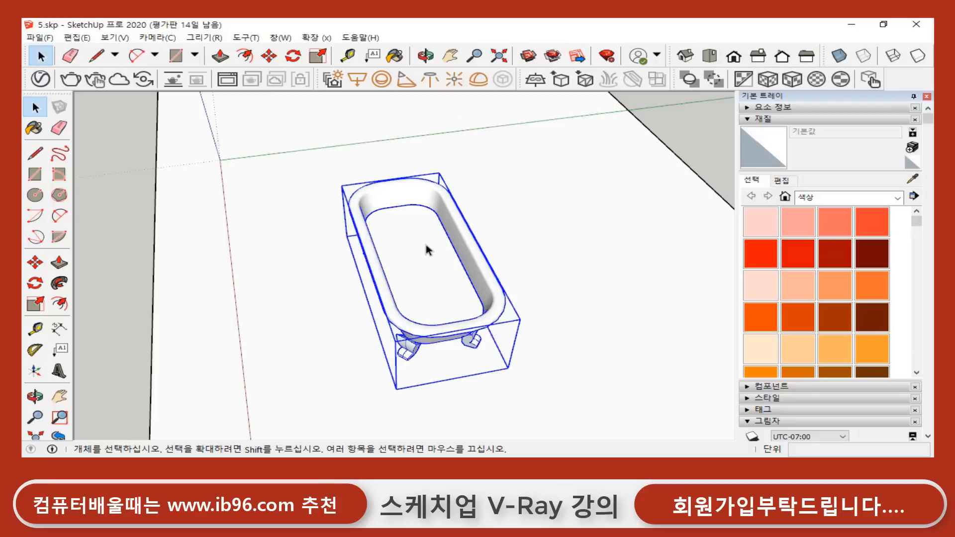
{"action": "right_click", "coordinate": [426, 246]}
{"action": "left_click", "coordinate": [517, 247]}
{"action": "left_click", "coordinate": [445, 252]}
{"action": "right_click", "coordinate": [444, 256]}
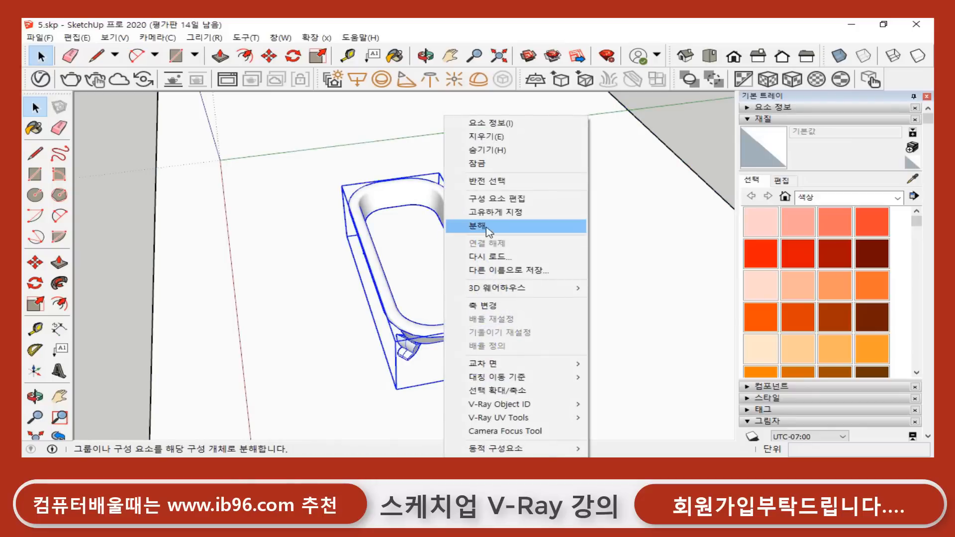
{"action": "left_click", "coordinate": [518, 225]}
{"action": "right_click", "coordinate": [470, 251]}
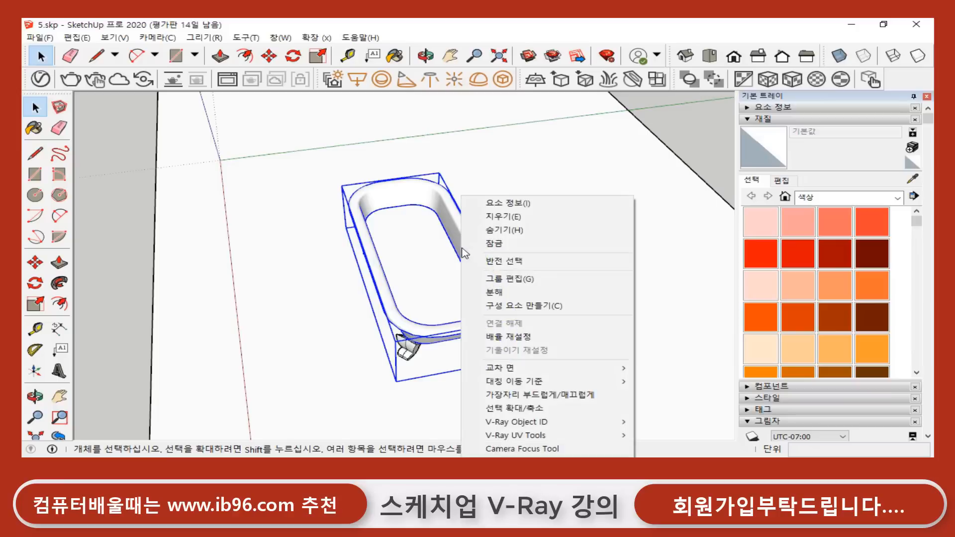
{"action": "left_click", "coordinate": [497, 293]}
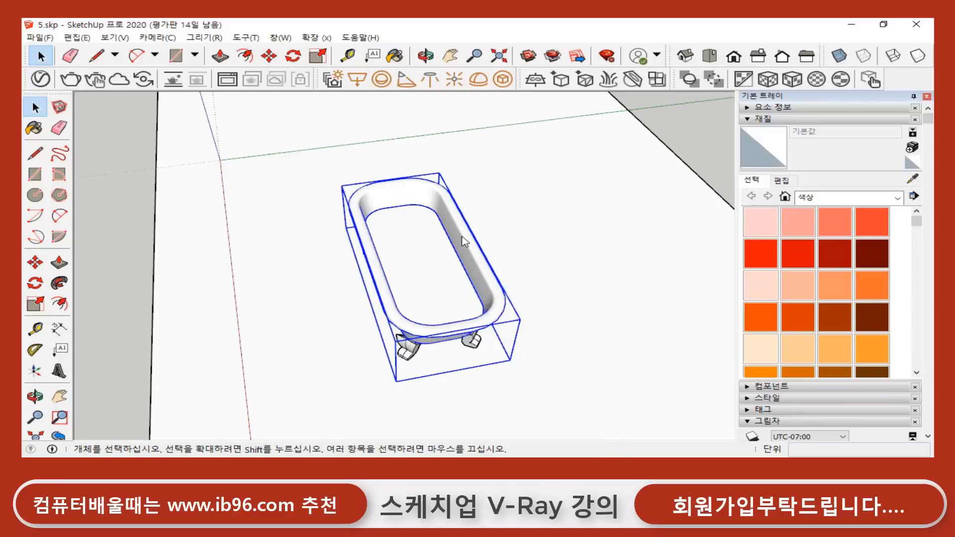
- Check that the water surface, the floor and the tub body can each be selected separately
{"action": "left_click", "coordinate": [475, 249]}
{"action": "left_click", "coordinate": [458, 294]}
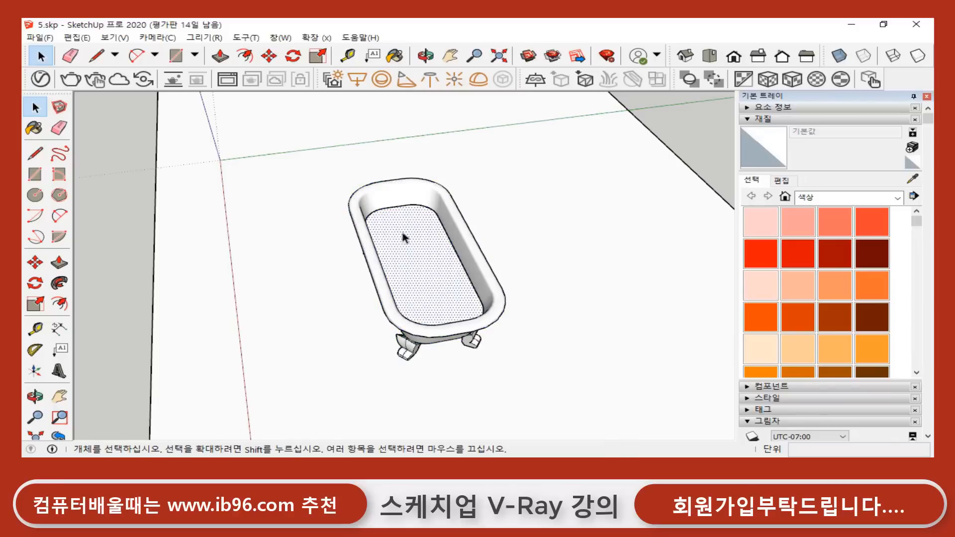
{"action": "scroll", "coordinate": [320, 256], "scroll_direction": "down", "scroll_amount": 3}
{"action": "middle_click_drag", "start_coordinate": [416, 258], "coordinate": [116, 287]}
{"action": "left_click", "coordinate": [115, 286]}
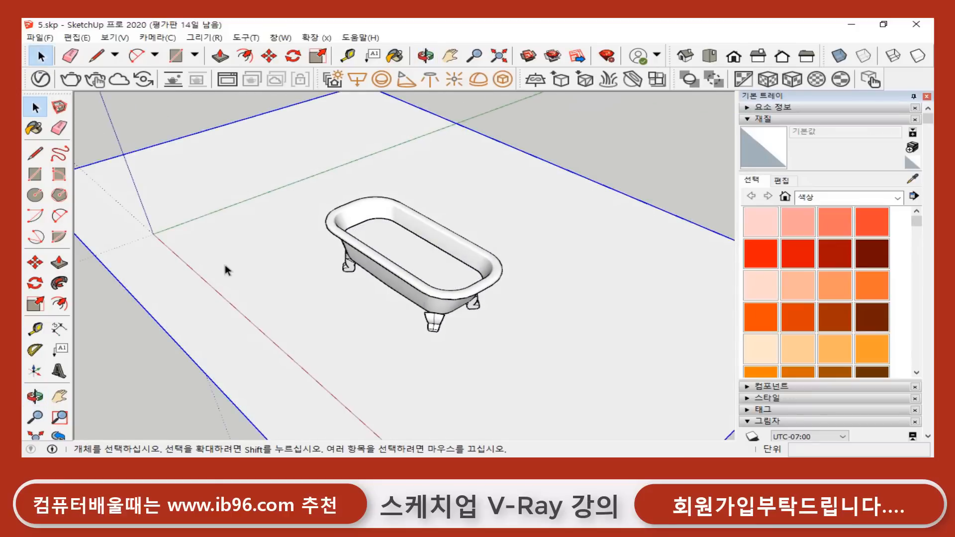
{"action": "left_click", "coordinate": [391, 258]}
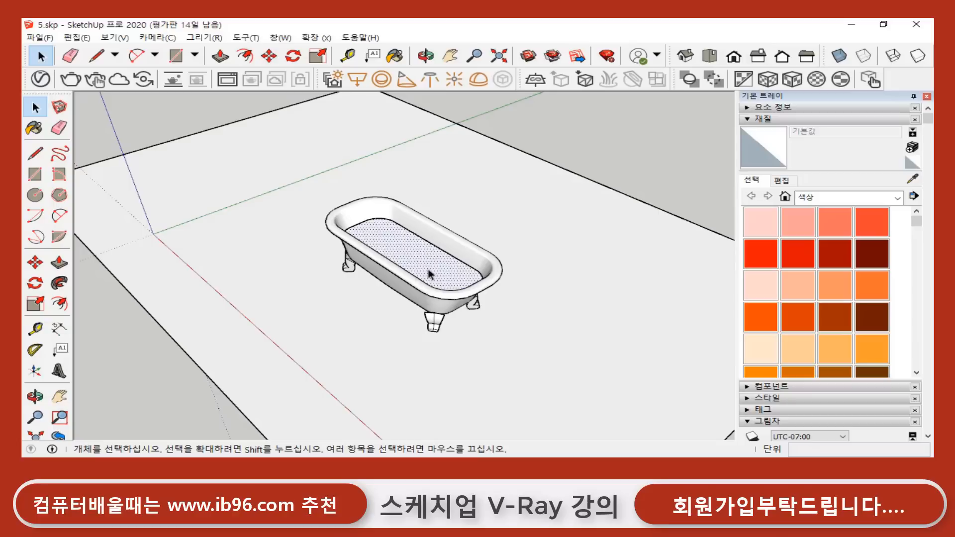
{"action": "left_click", "coordinate": [421, 300]}
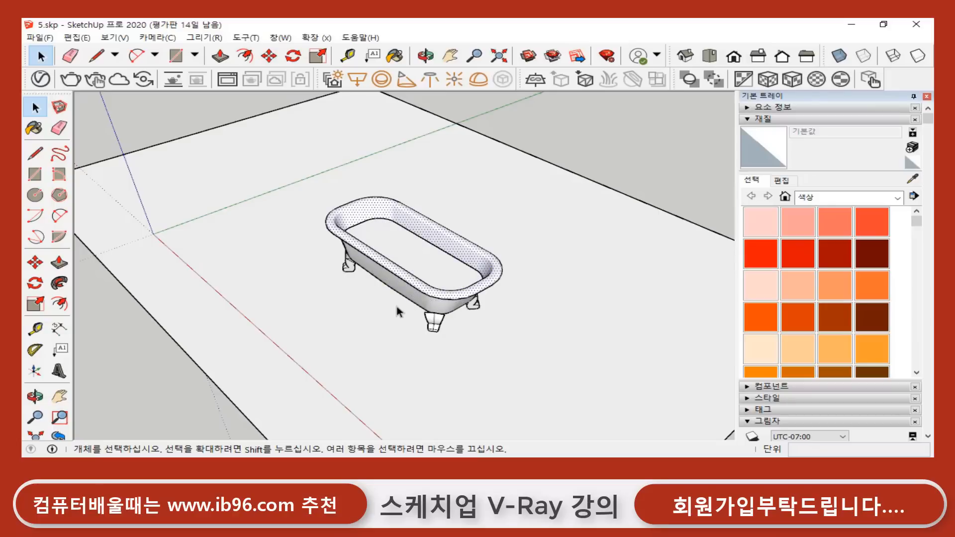
{"action": "mouse_move", "coordinate": [309, 267]}
{"action": "middle_mouse_down"}
{"action": "mouse_move", "coordinate": [288, 271]}
{"action": "mouse_move", "coordinate": [298, 291]}
{"action": "middle_mouse_up"}
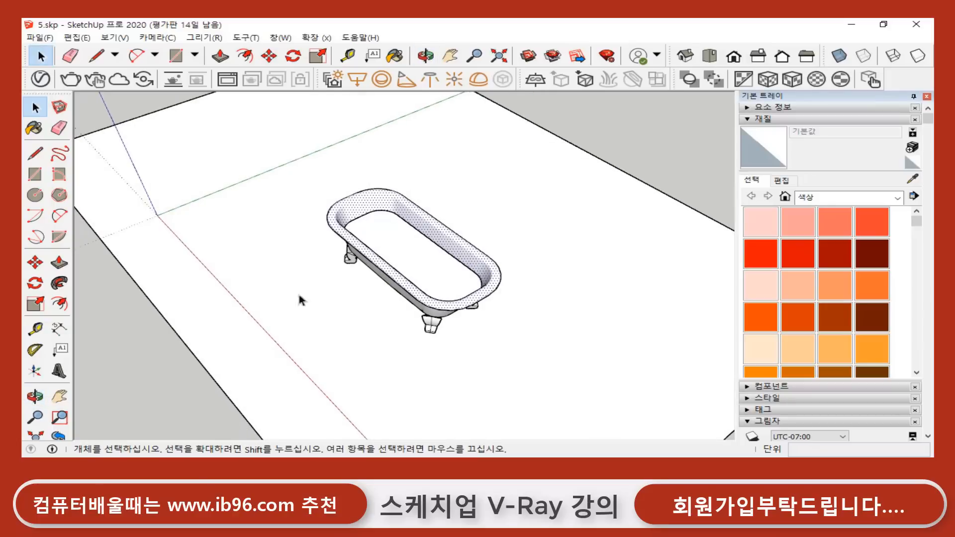
{"action": "scroll", "coordinate": [309, 289], "scroll_direction": "up", "scroll_amount": 3}
{"action": "scroll", "coordinate": [321, 287], "scroll_direction": "up", "scroll_amount": 1}
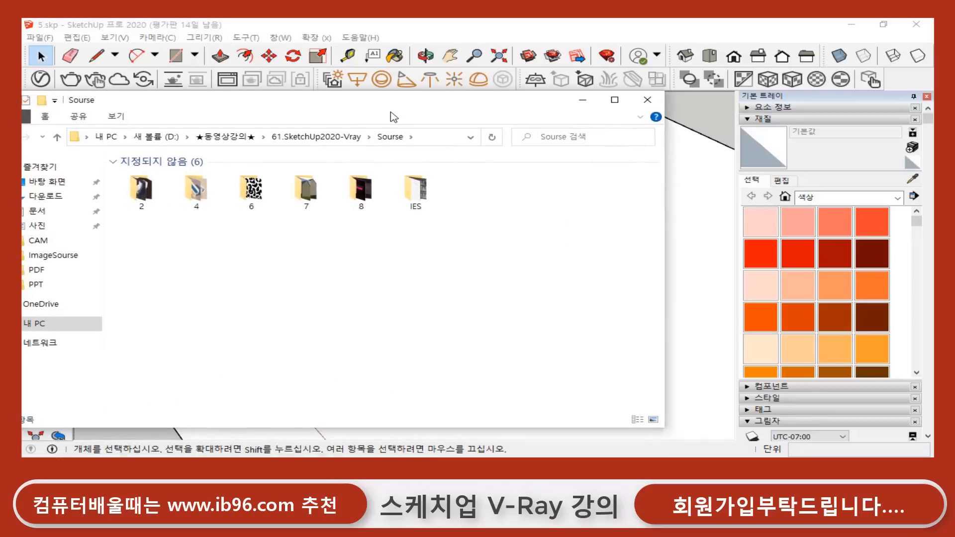
- Open folder 4 in the Sourse folder in File Explorer and locate the Roma.jpg texture image
{"action": "double_click", "coordinate": [201, 192]}
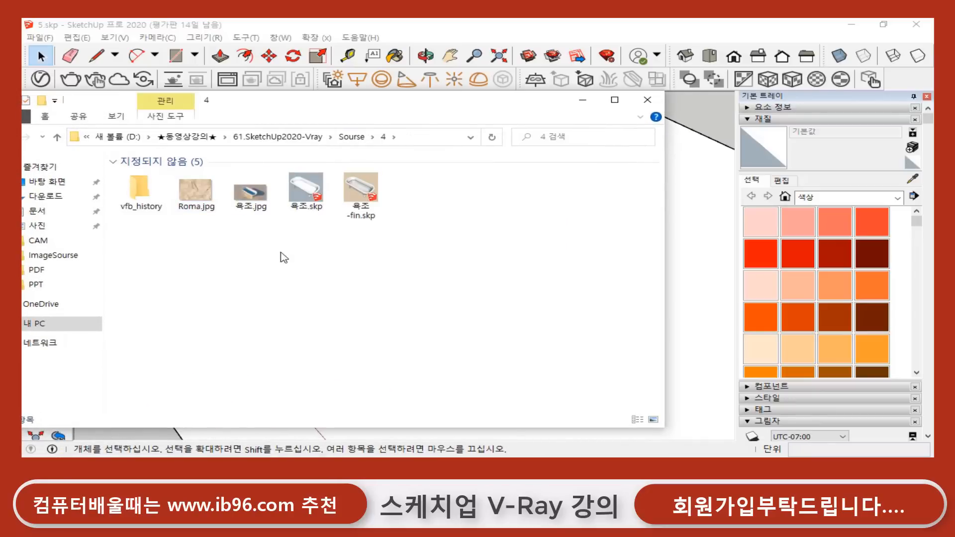
{"action": "left_click", "coordinate": [196, 194]}
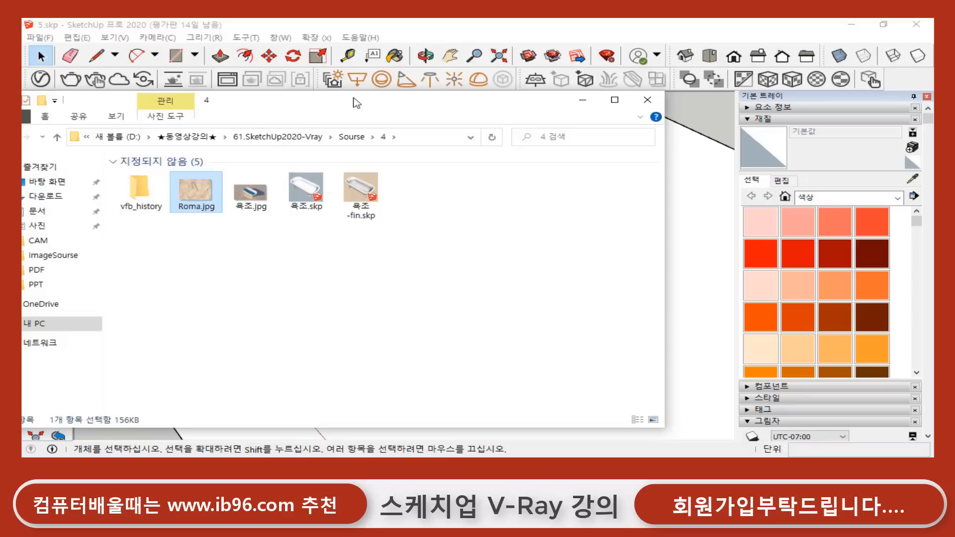
{"action": "left_click_drag", "start_coordinate": [375, 100], "coordinate": [22, 102]}
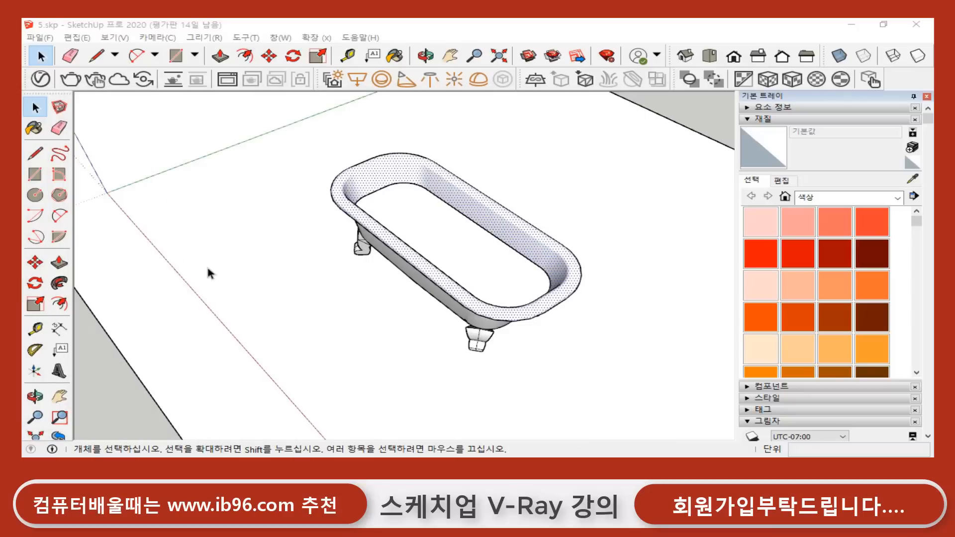
- Open the floor group for editing and select its face
{"action": "middle_click_drag", "start_coordinate": [209, 271], "coordinate": [298, 269]}
{"action": "left_click", "coordinate": [619, 169]}
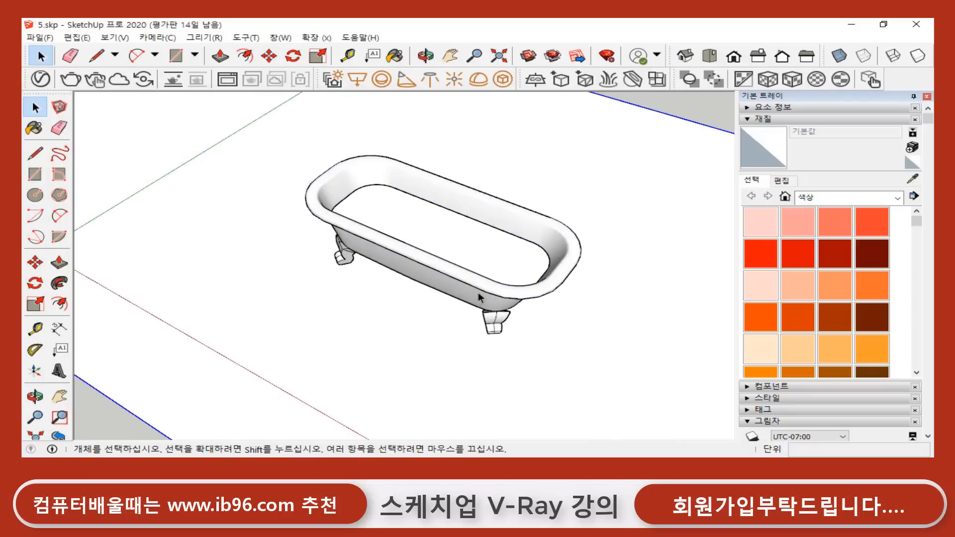
{"action": "scroll", "coordinate": [479, 292], "scroll_direction": "up", "scroll_amount": 2}
{"action": "middle_click_drag", "start_coordinate": [401, 305], "coordinate": [372, 303]}
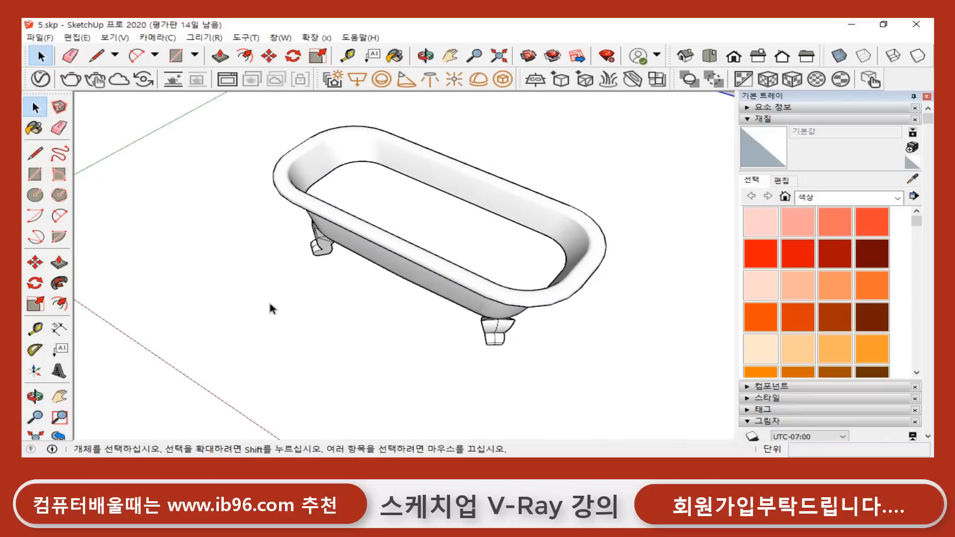
{"action": "left_click", "coordinate": [266, 286]}
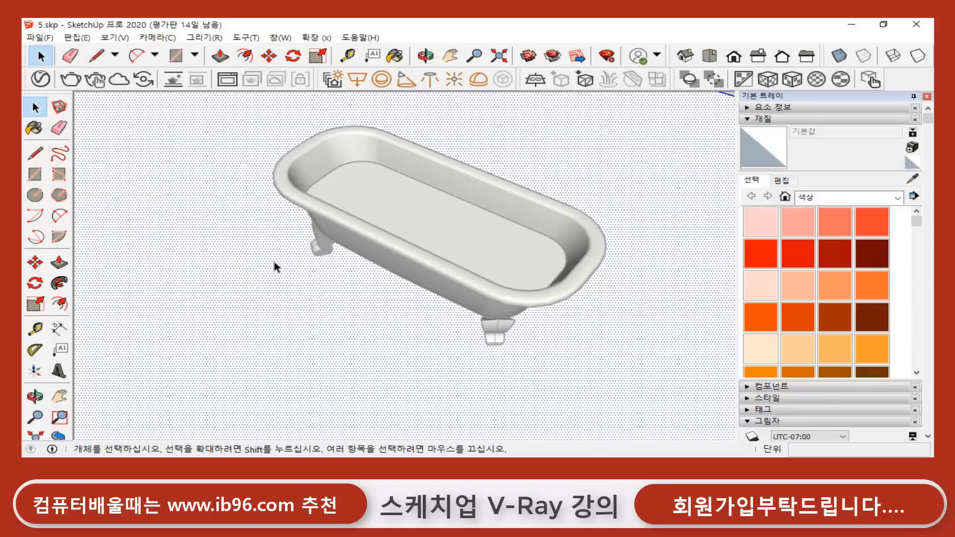
- Frame the bathtub in a close view from above and save the view as a new scene
{"action": "mouse_move", "coordinate": [275, 267]}
{"action": "middle_mouse_down"}
{"action": "mouse_move", "coordinate": [262, 271]}
{"action": "mouse_move", "coordinate": [335, 239]}
{"action": "mouse_move", "coordinate": [284, 274]}
{"action": "middle_mouse_up"}
{"action": "key", "text": "space"}
{"action": "scroll", "coordinate": [292, 284], "scroll_direction": "up", "scroll_amount": 1}
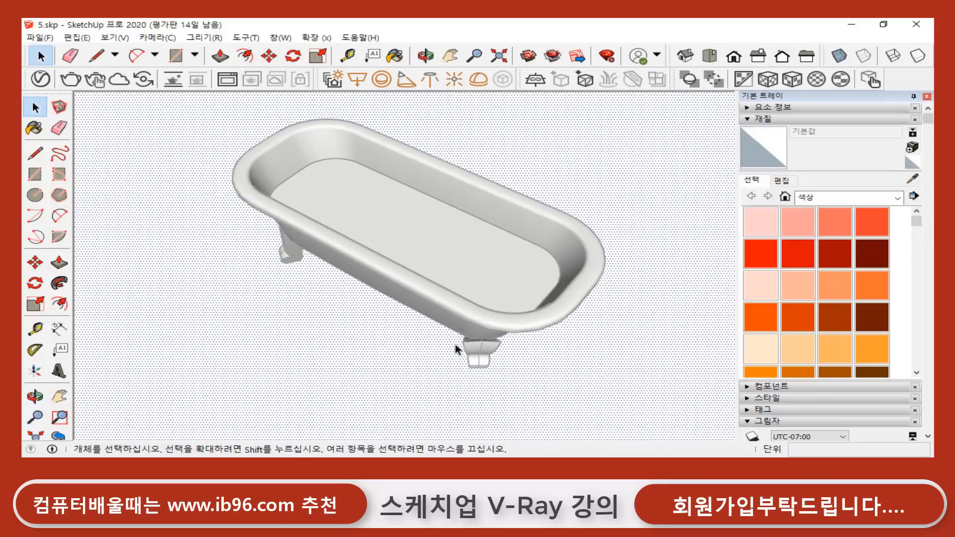
{"action": "left_click", "coordinate": [751, 120]}
{"action": "left_click", "coordinate": [764, 357]}
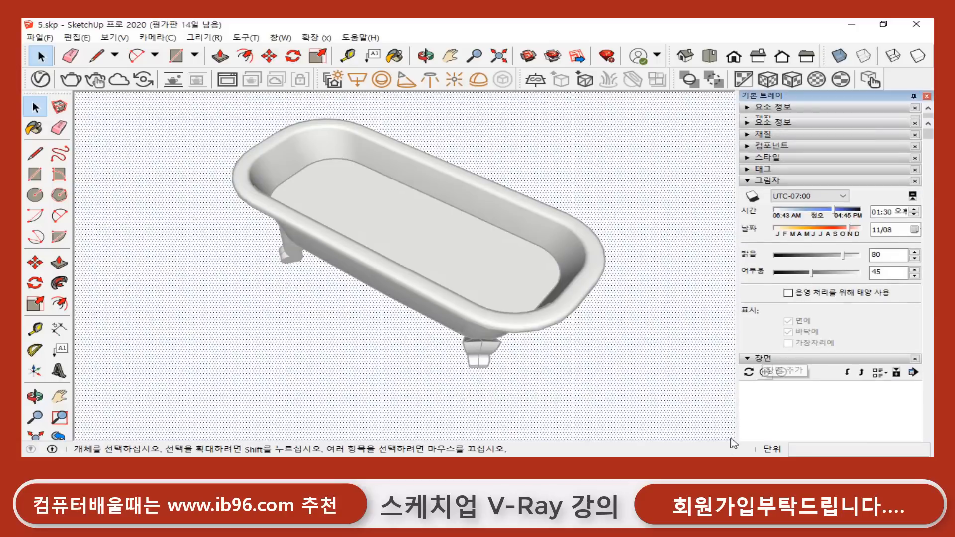
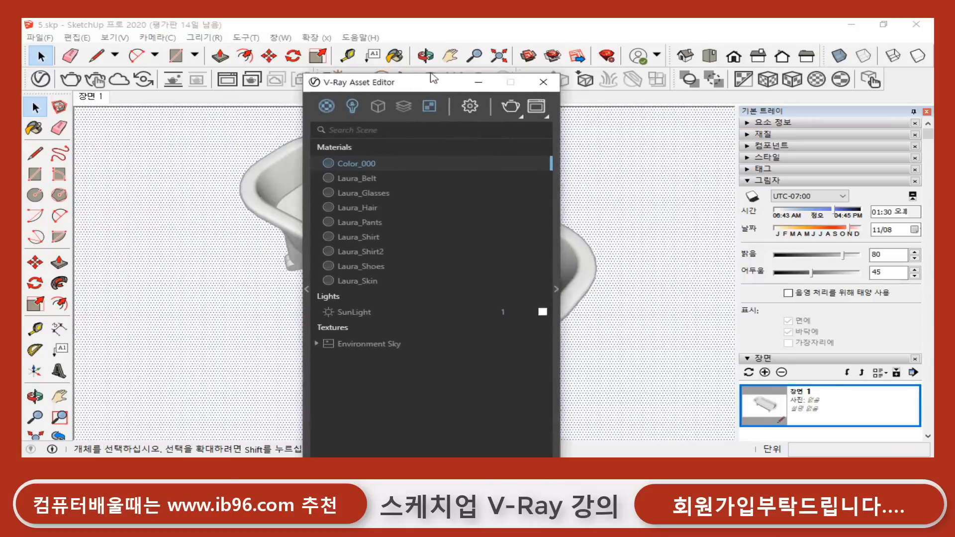
- In the V-Ray render settings, set the global illumination primary rays to Irradiance map
{"action": "left_click_drag", "start_coordinate": [418, 81], "coordinate": [438, 39]}
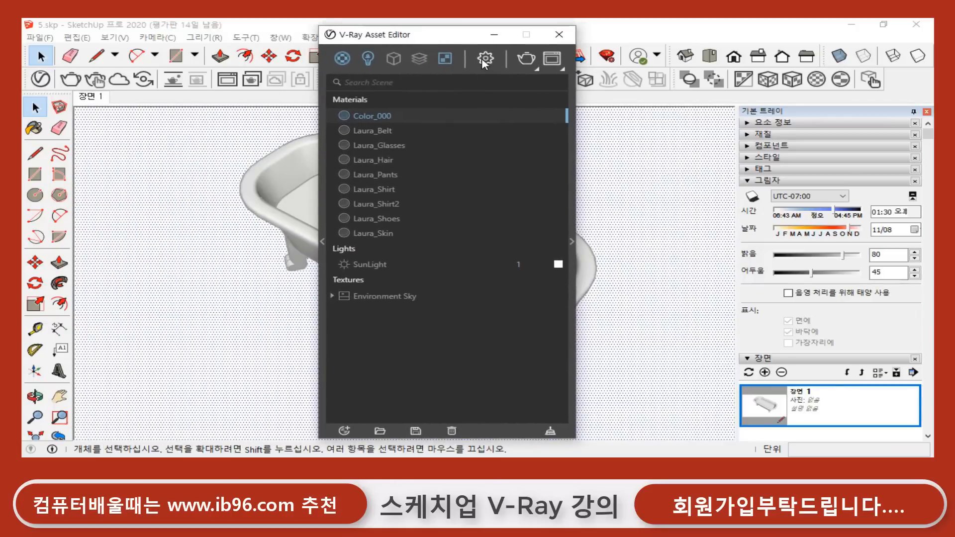
{"action": "left_click", "coordinate": [481, 57]}
{"action": "left_click", "coordinate": [572, 242]}
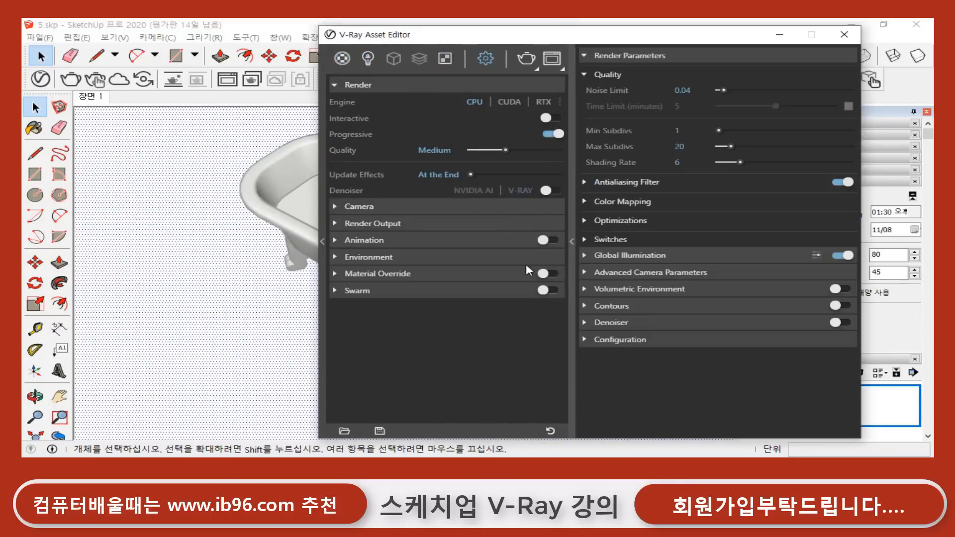
{"action": "left_click", "coordinate": [589, 256]}
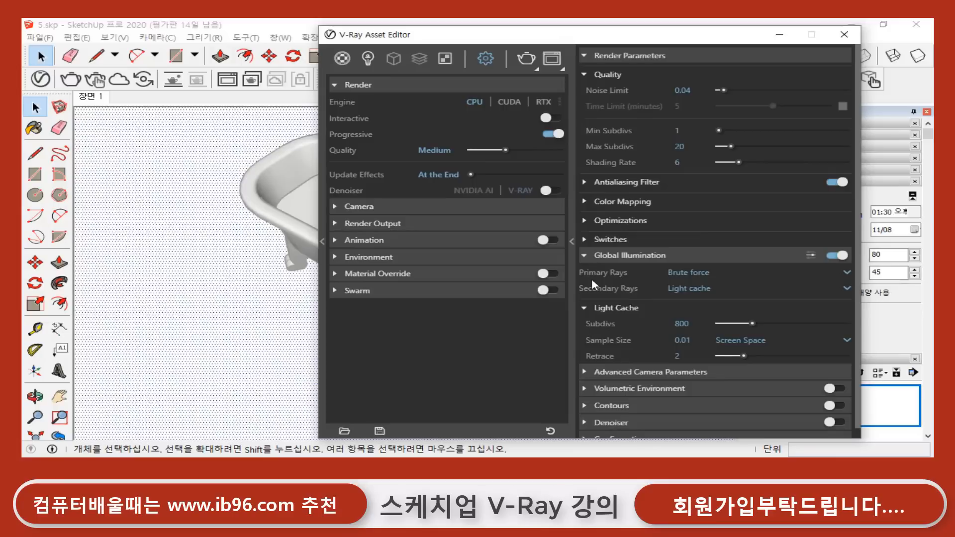
{"action": "left_click", "coordinate": [736, 270]}
{"action": "left_click", "coordinate": [736, 286]}
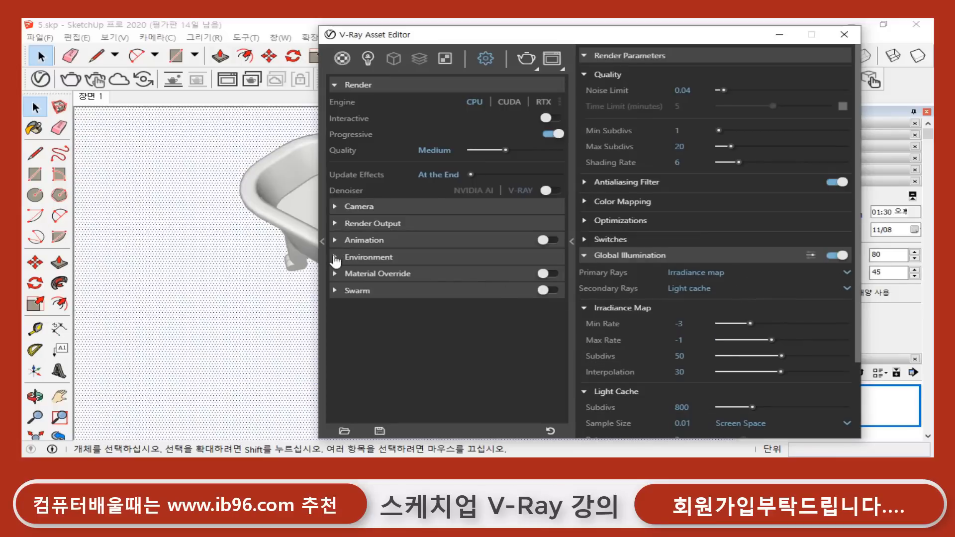
- Open the environment's sky texture, keep its Size Multiplier at 1 and set the Sky Model to CIE Clear
{"action": "left_click", "coordinate": [355, 262]}
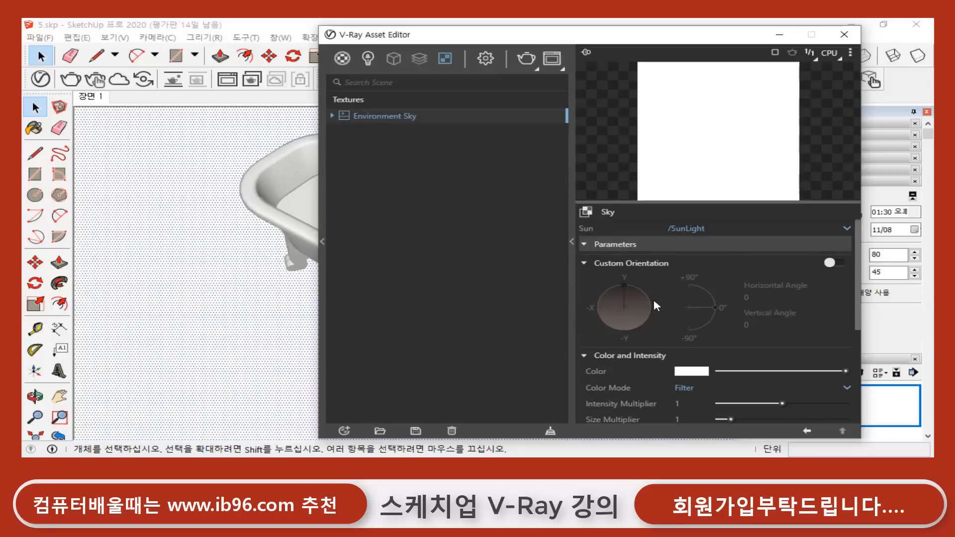
{"action": "scroll", "coordinate": [655, 299], "scroll_direction": "down", "scroll_amount": 2}
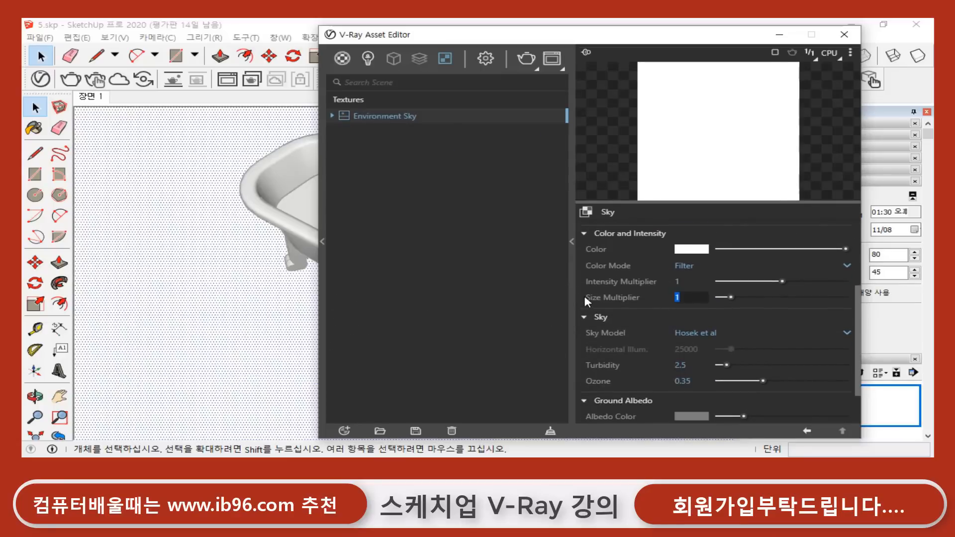
{"action": "type", "text": "2"}
{"action": "left_click_drag", "start_coordinate": [709, 298], "coordinate": [599, 297]}
{"action": "type", "text": "1"}
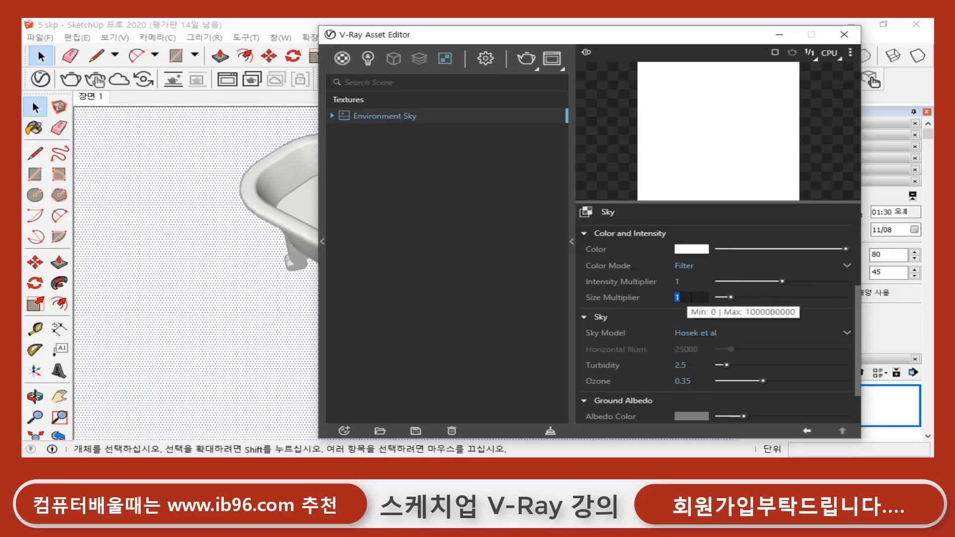
{"action": "left_click", "coordinate": [727, 330]}
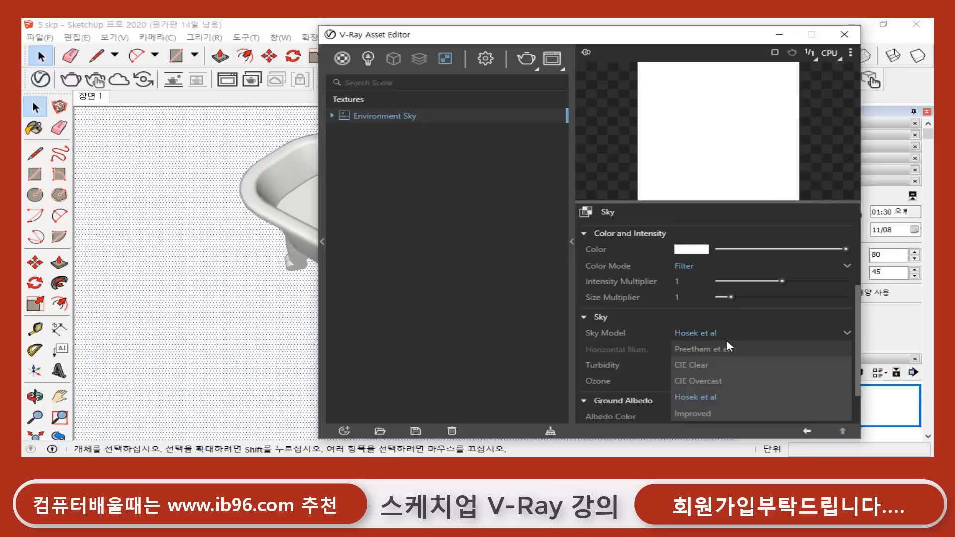
{"action": "left_click", "coordinate": [717, 370]}
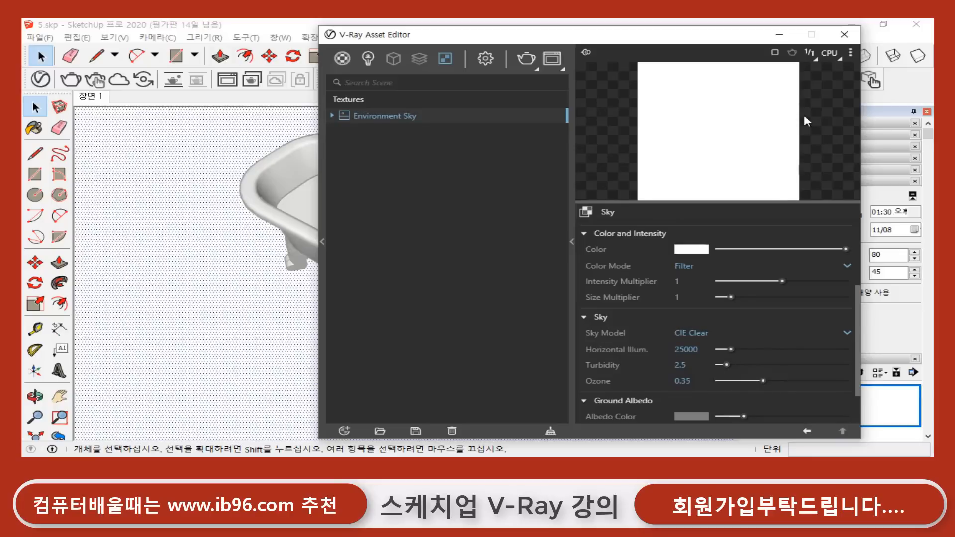
- Add a new Generic V-Ray material to the scene's material list
{"action": "left_click", "coordinate": [342, 58]}
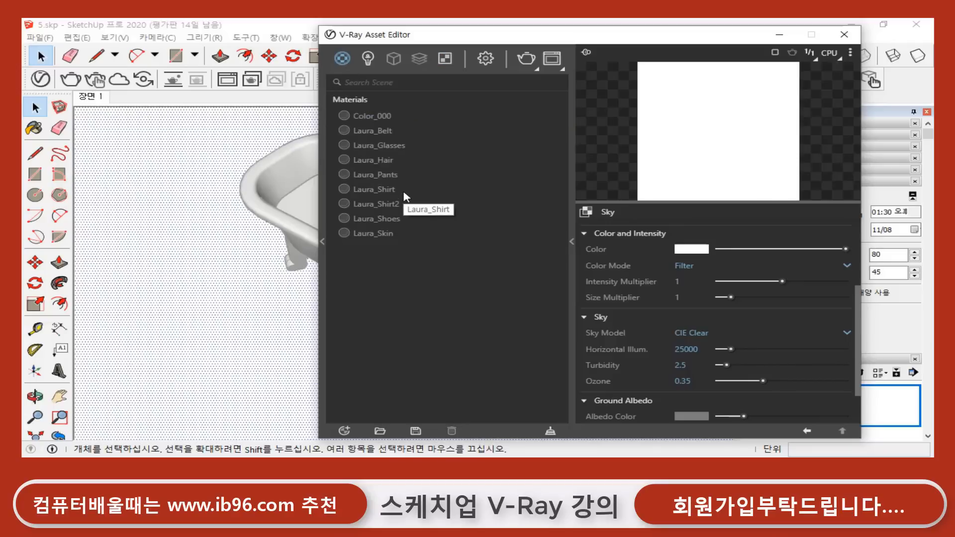
{"action": "left_click", "coordinate": [344, 432]}
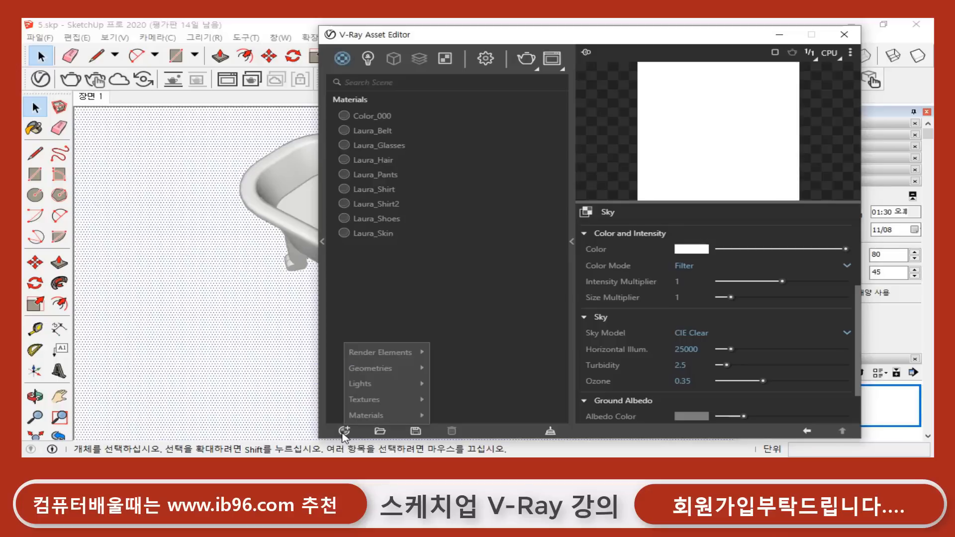
{"action": "mouse_move", "coordinate": [370, 417]}
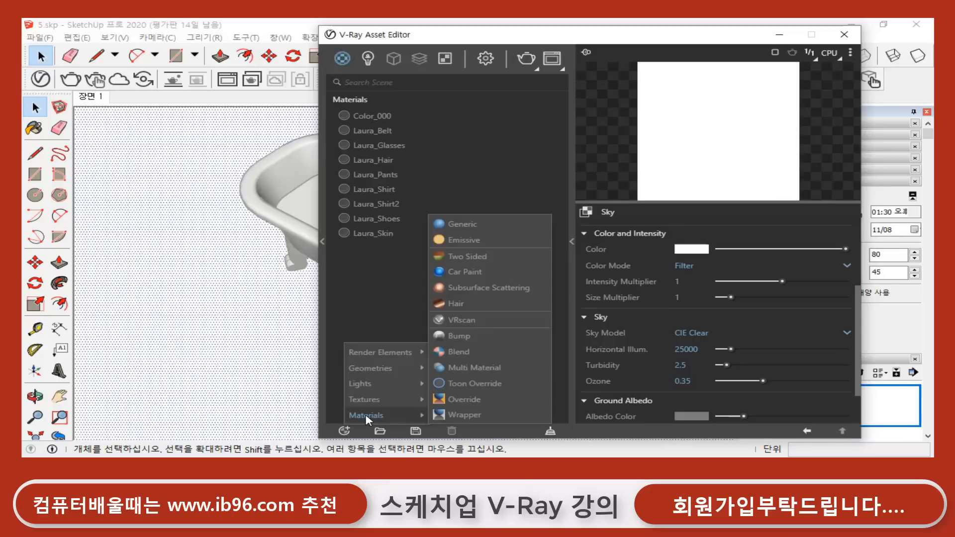
{"action": "left_click", "coordinate": [460, 224]}
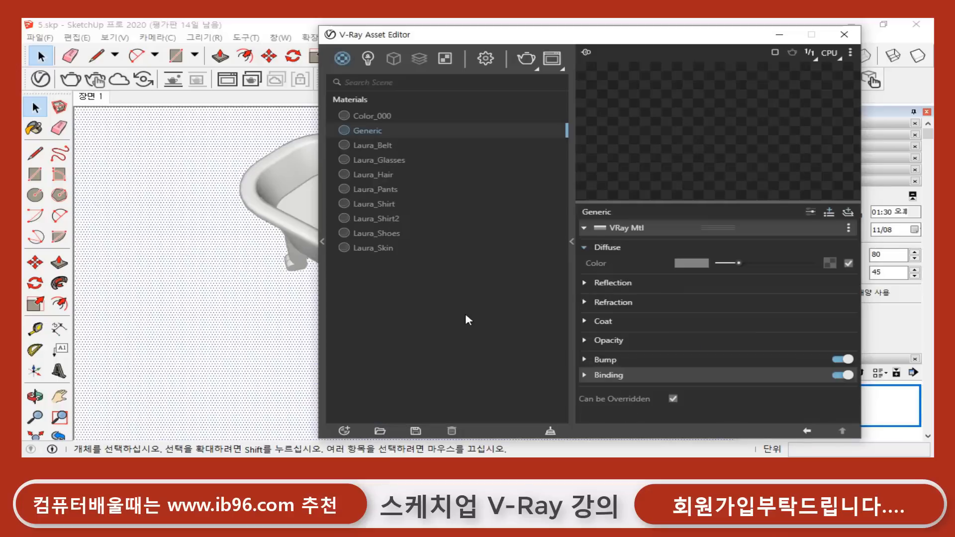
- Rename the new Generic material as 바닥
{"action": "right_click", "coordinate": [369, 130]}
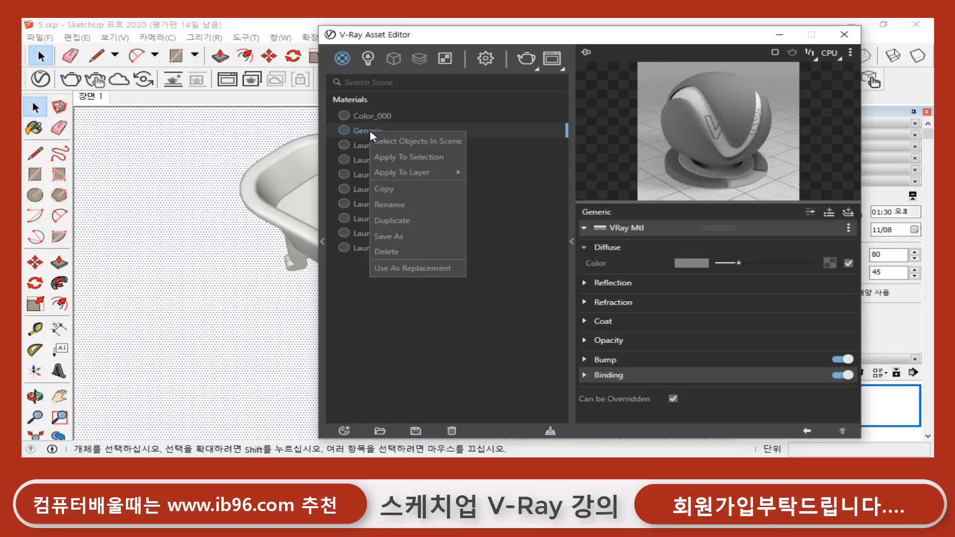
{"action": "left_click", "coordinate": [393, 204]}
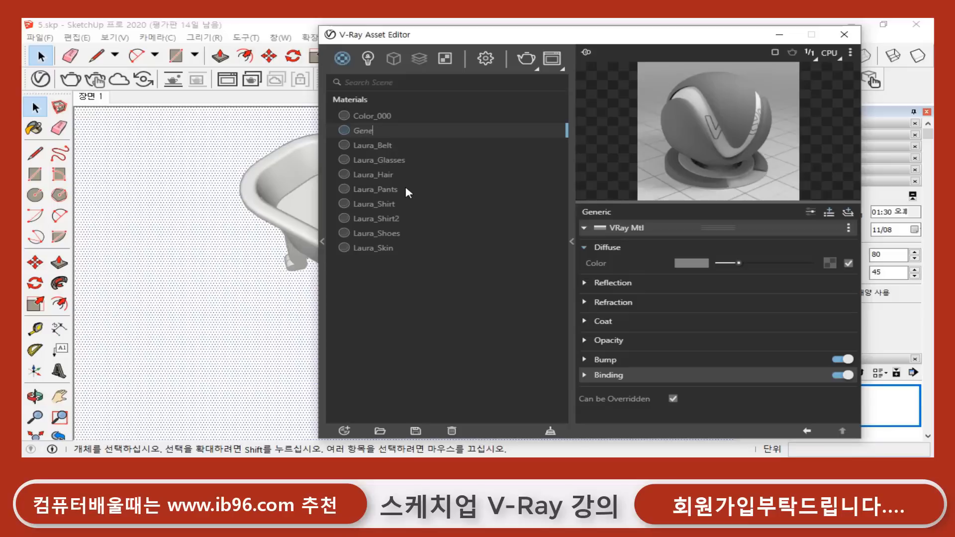
{"action": "key", "text": "BackSpace"}
{"action": "key", "text": "BackSpace"}
{"action": "key", "text": "BackSpace"}
{"action": "key", "text": "BackSpace"}
{"action": "key", "text": "BackSpace"}
{"action": "key", "text": "BackSpace"}
{"action": "key", "text": "BackSpace"}
{"action": "type", "text": "ghkdl"}
{"action": "key", "text": "BackSpace"}
{"action": "key", "text": "BackSpace"}
{"action": "key", "text": "BackSpace"}
{"action": "key", "text": "BackSpace"}
{"action": "key", "text": "BackSpace"}
{"action": "type", "text": "바닥"}
{"action": "key", "text": "Return"}
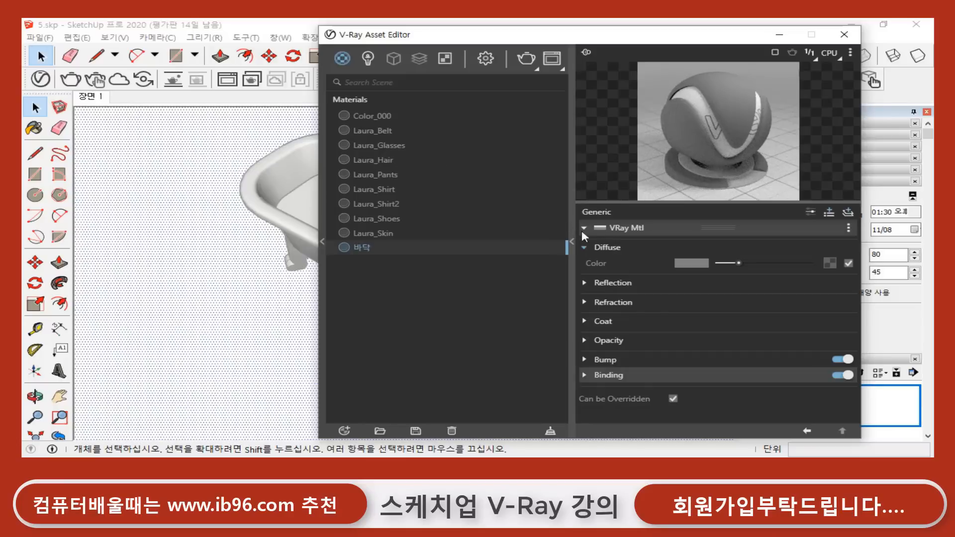
- Load Roma.jpg from the Sourse folder 4 as a Bitmap texture for the 바닥 material's diffuse color
{"action": "left_click", "coordinate": [829, 264]}
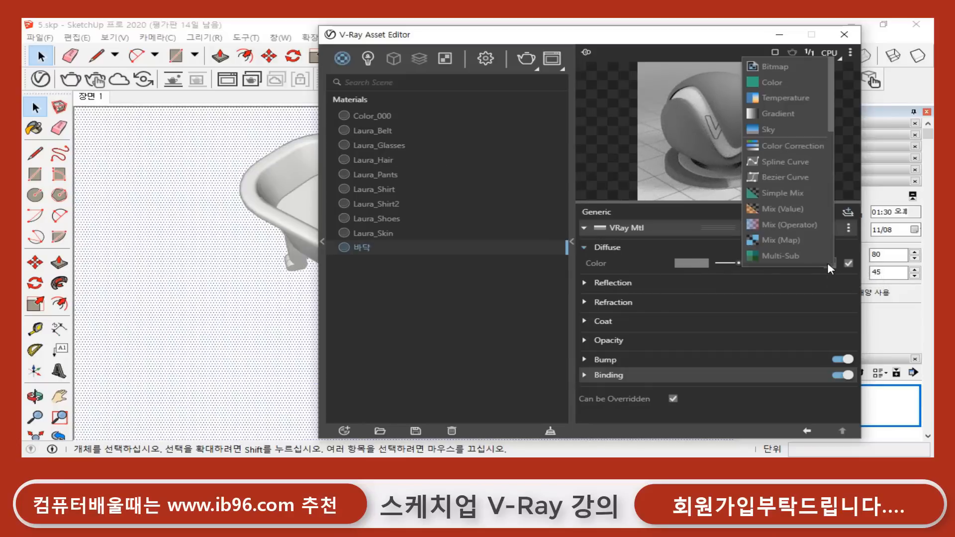
{"action": "left_click", "coordinate": [777, 69]}
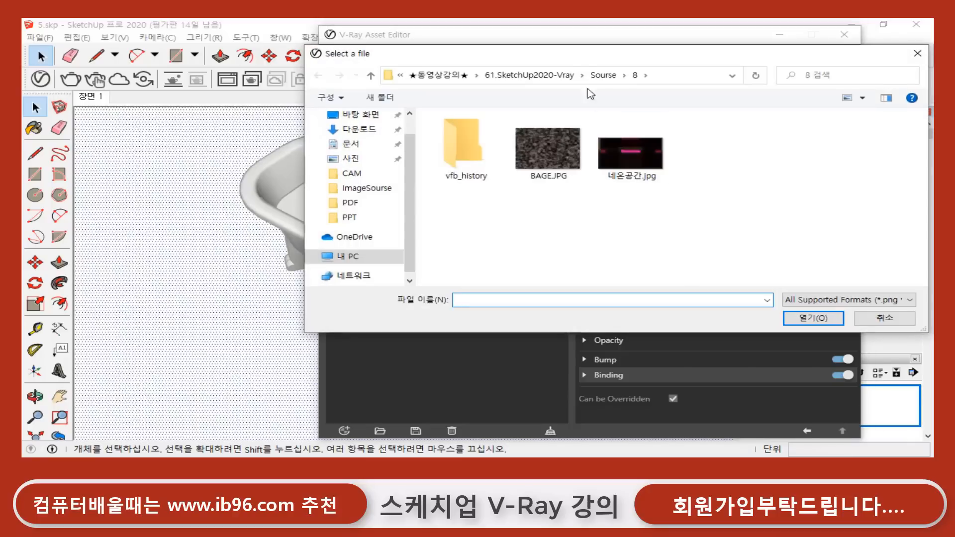
{"action": "left_click", "coordinate": [457, 76]}
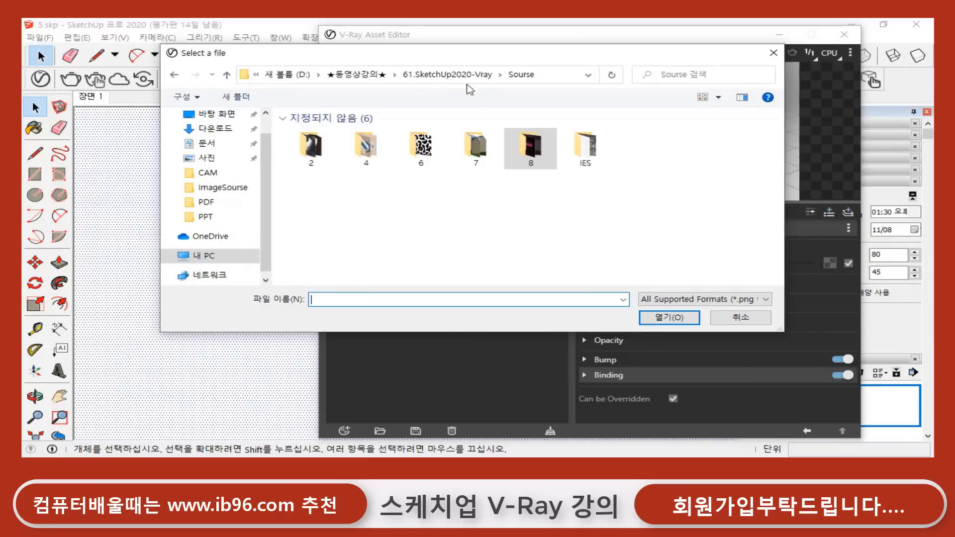
{"action": "double_click", "coordinate": [370, 159]}
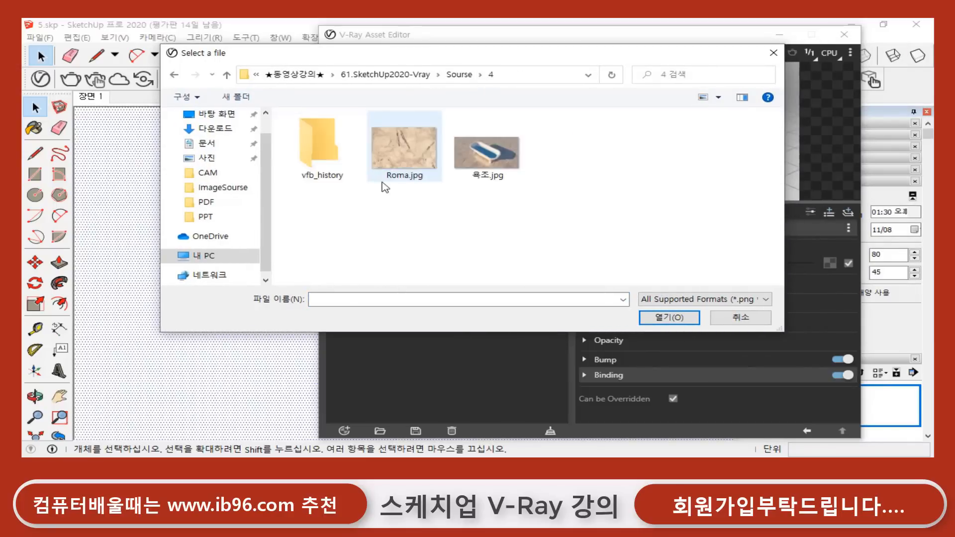
{"action": "left_click", "coordinate": [408, 157]}
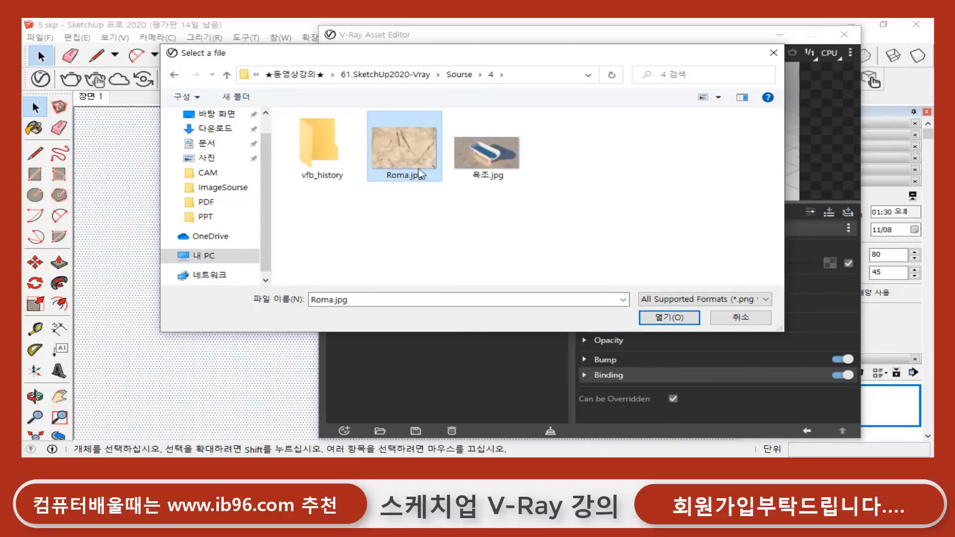
{"action": "left_click", "coordinate": [677, 320]}
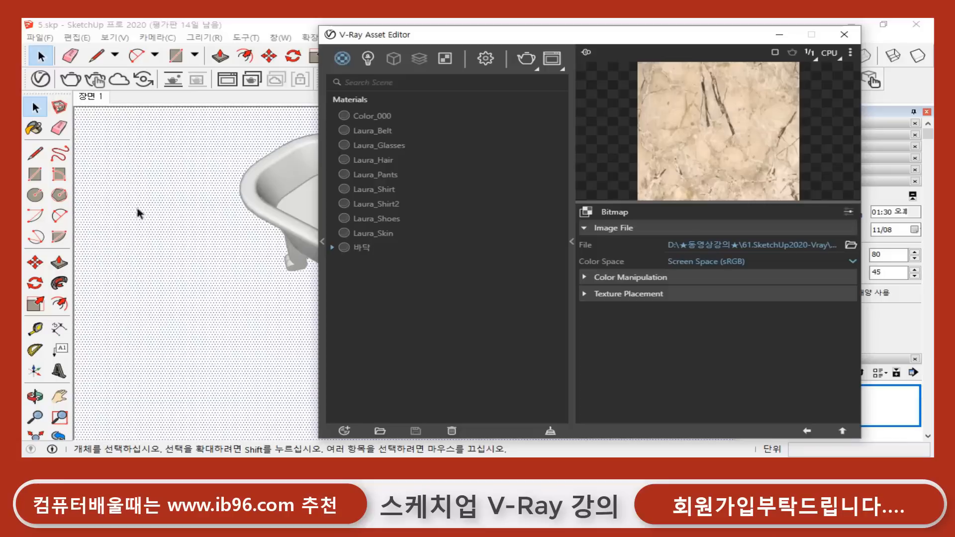
- Apply the 바닥 material to the selected floor face and close the Asset Editor
{"action": "right_click", "coordinate": [362, 248]}
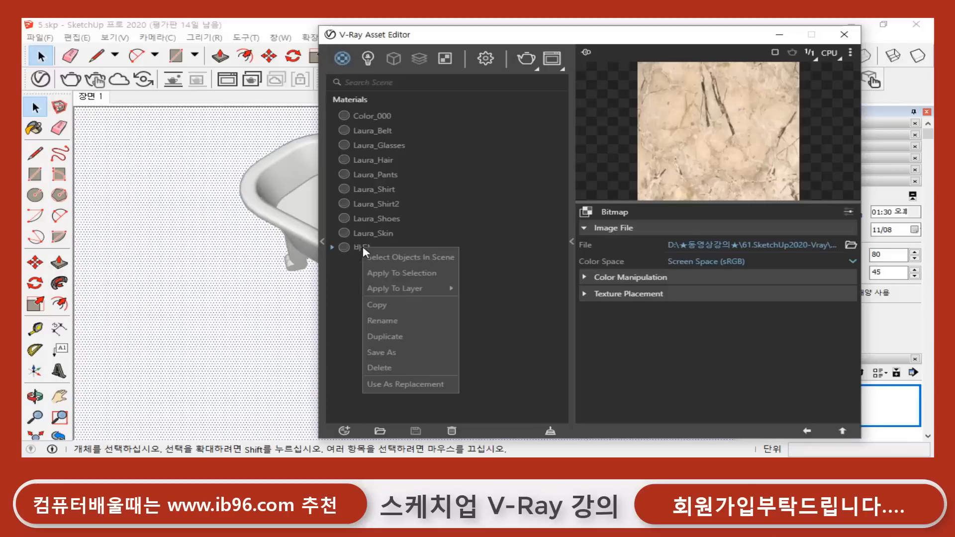
{"action": "left_click", "coordinate": [386, 273]}
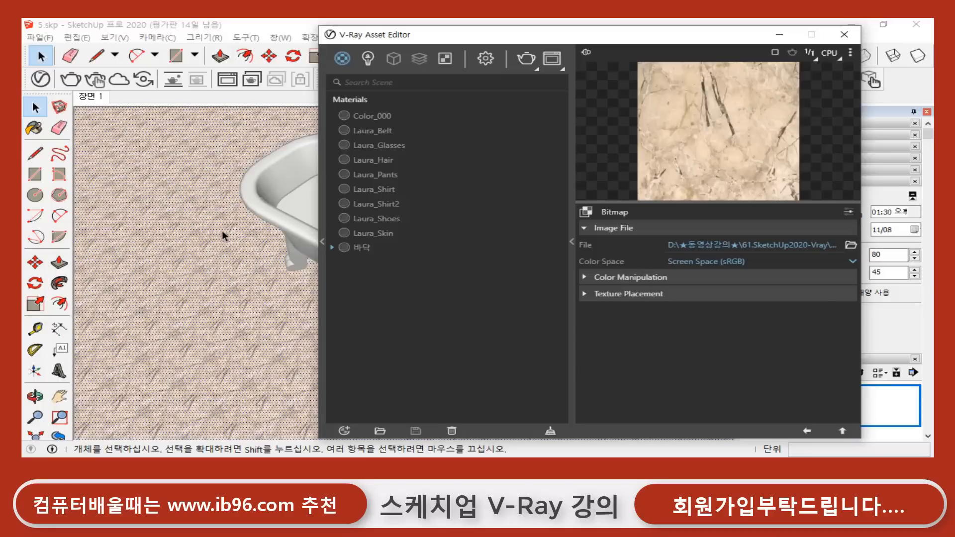
{"action": "left_click", "coordinate": [844, 34]}
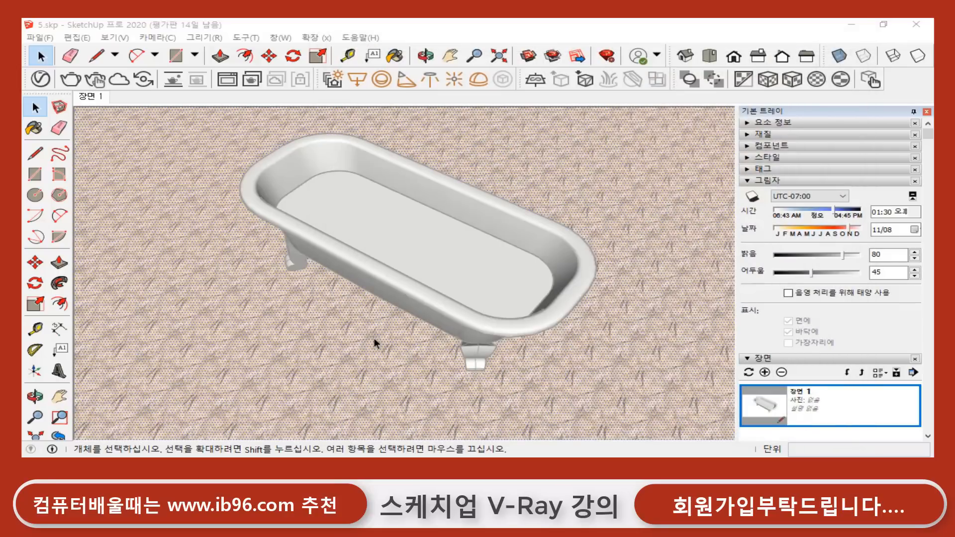
- Open the 바닥 material from the in-model SketchUp materials for editing its texture size
{"action": "left_click", "coordinate": [746, 134]}
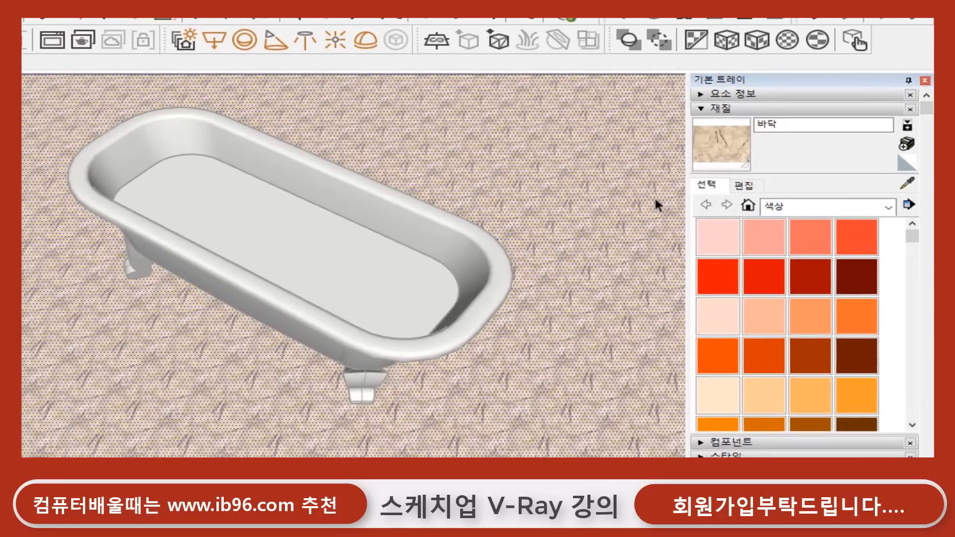
{"action": "left_click", "coordinate": [746, 207]}
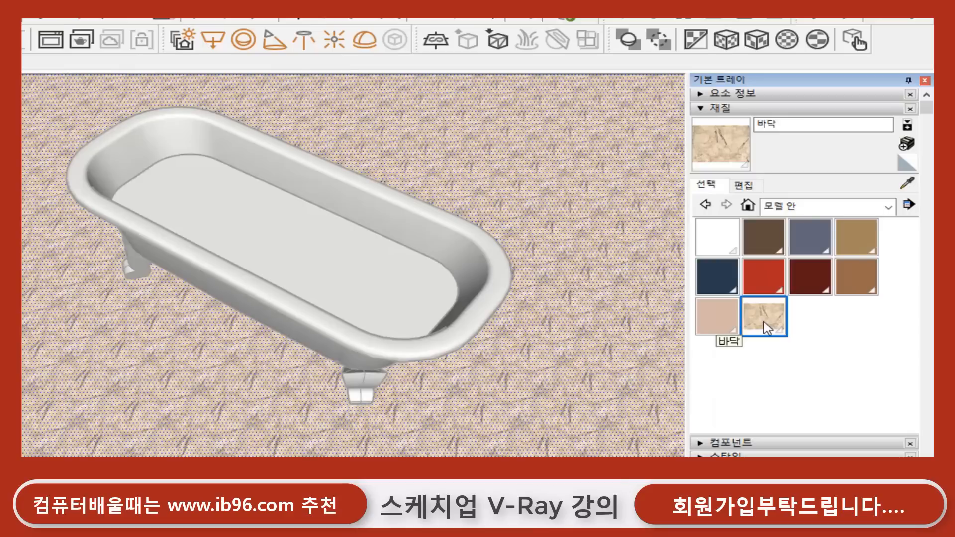
{"action": "left_click", "coordinate": [744, 185]}
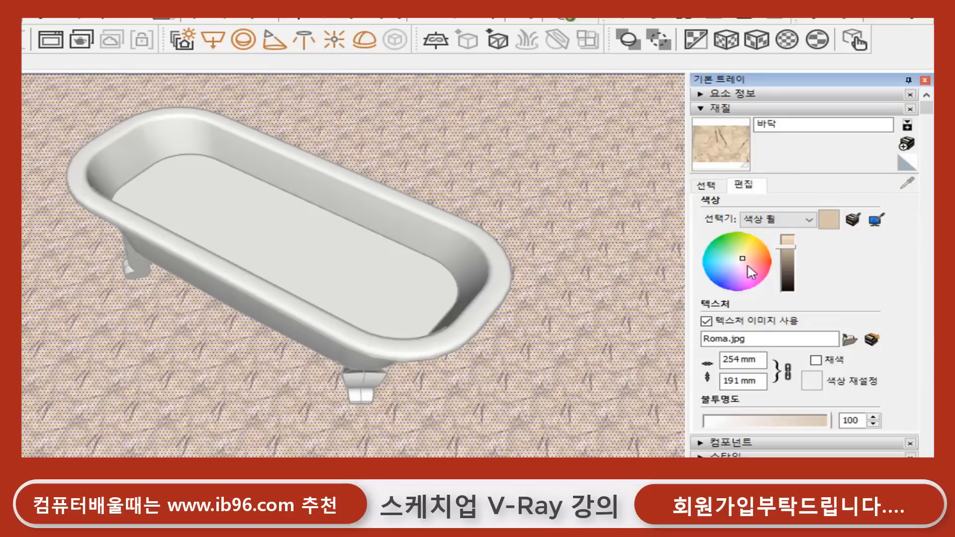
{"action": "double_click", "coordinate": [732, 359]}
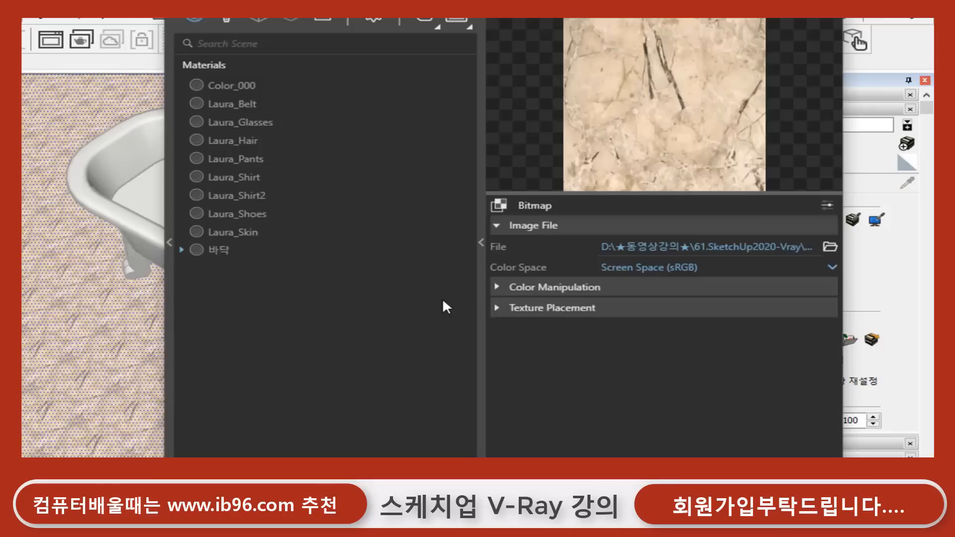
- Examine the Repeat U/V values in the Roma.jpg bitmap's V-Ray Texture Placement settings and close the Asset Editor
{"action": "left_click", "coordinate": [498, 310]}
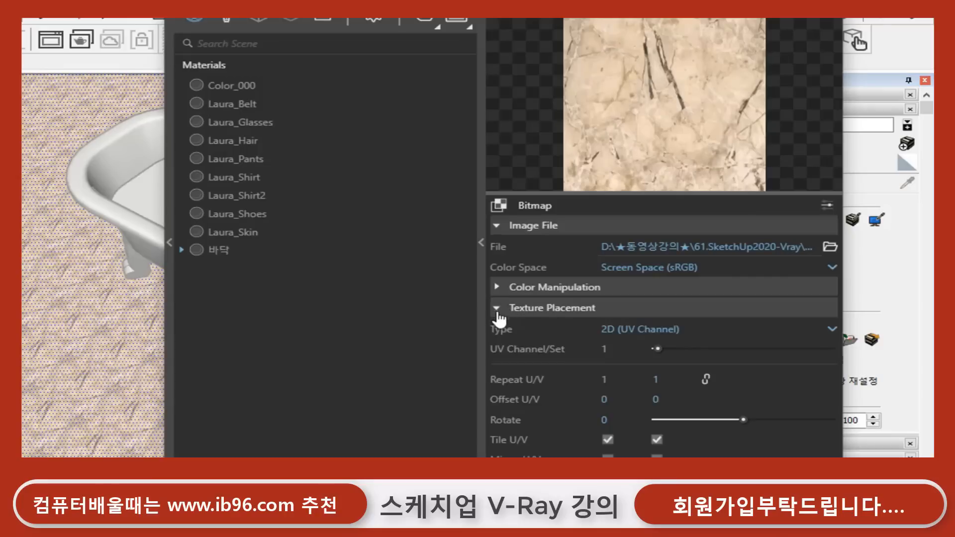
{"action": "left_click", "coordinate": [620, 380]}
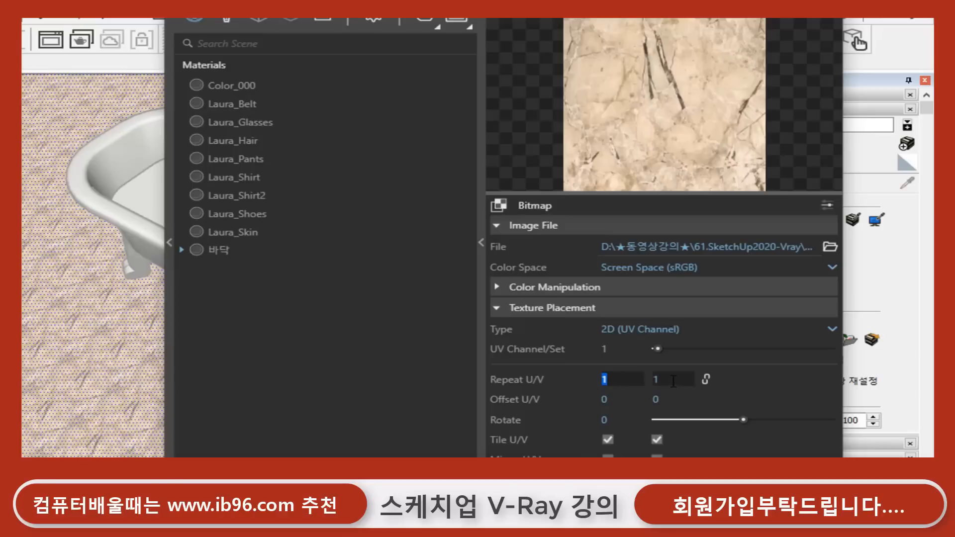
{"action": "key", "text": "Tab"}
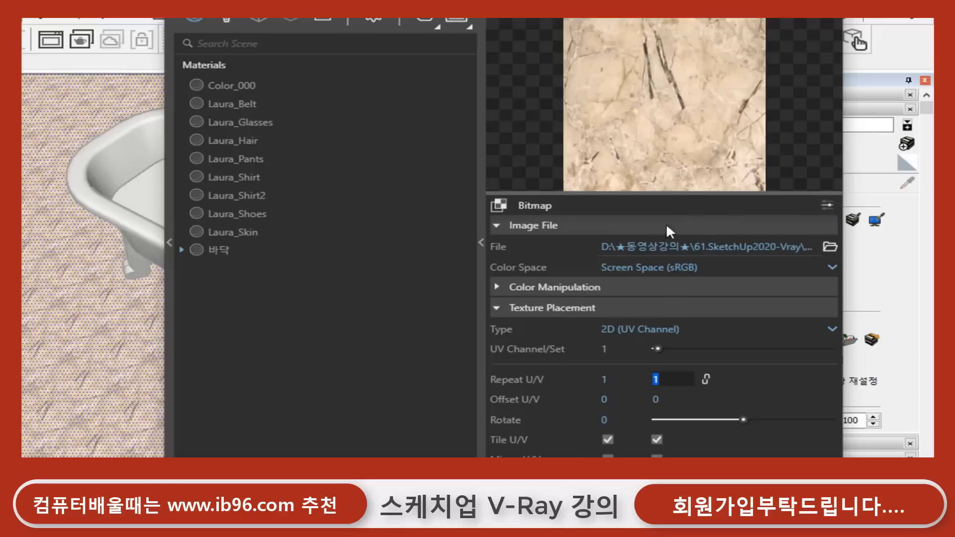
{"action": "left_click", "coordinate": [830, 19]}
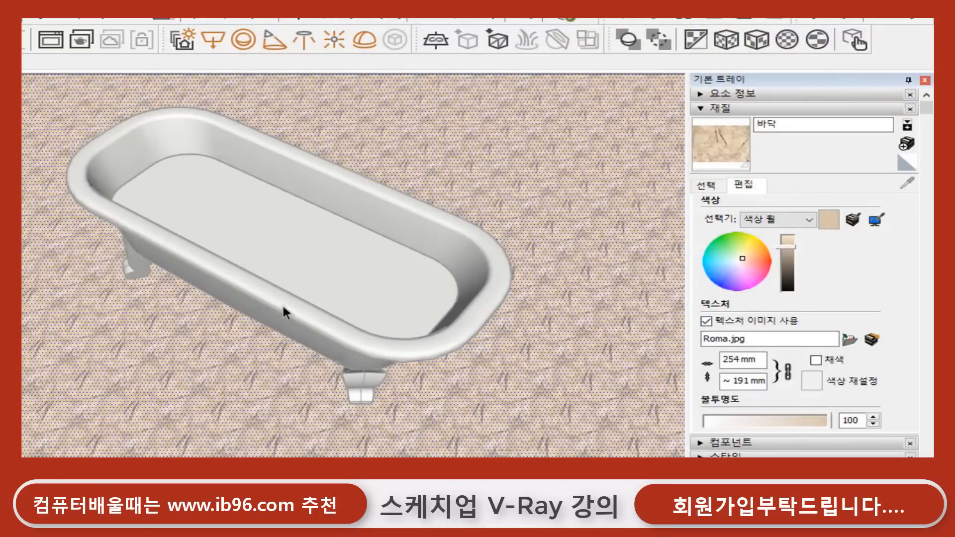
- Set the 바닥 material's texture width to 1000 mm in SketchUp
{"action": "double_click", "coordinate": [742, 359]}
{"action": "left_click", "coordinate": [743, 360]}
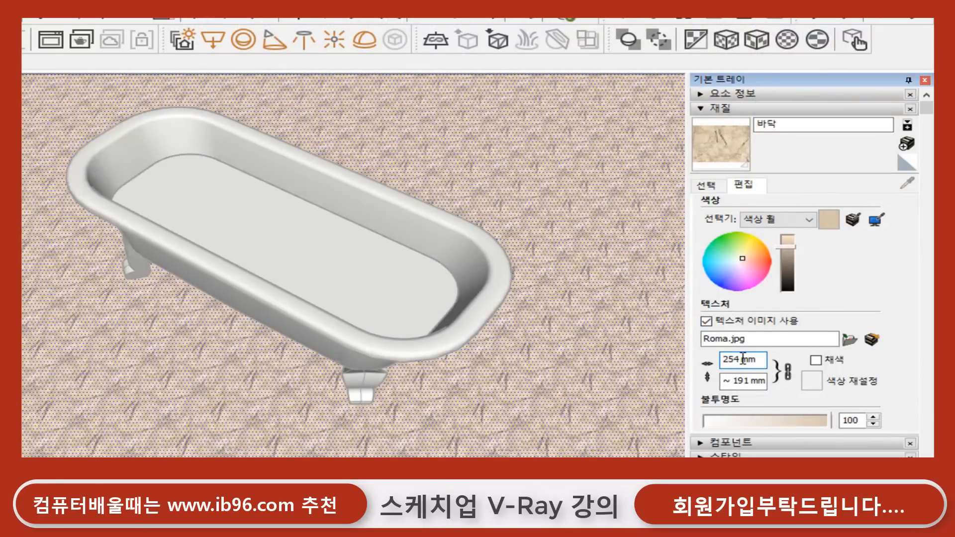
{"action": "double_click", "coordinate": [743, 359]}
{"action": "type", "text": "100"}
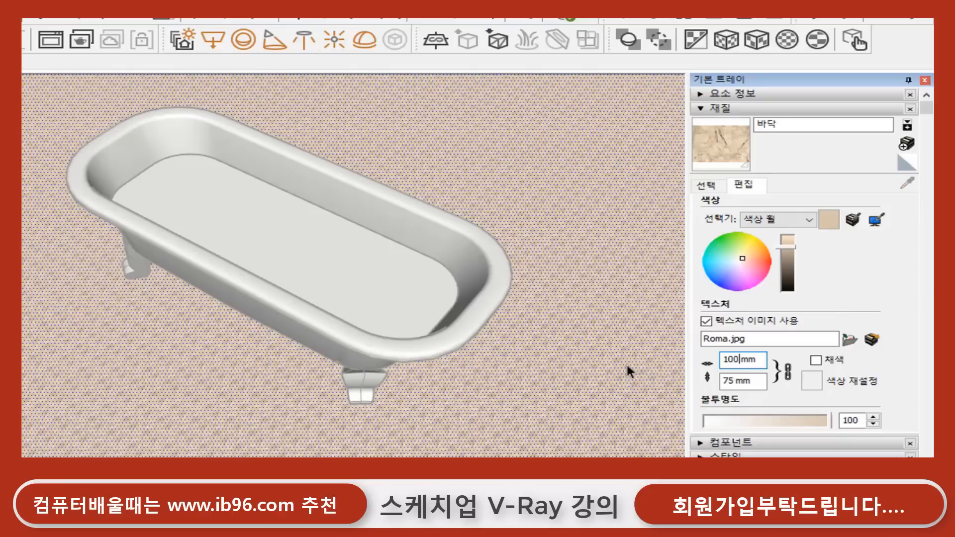
{"action": "type", "text": "0"}
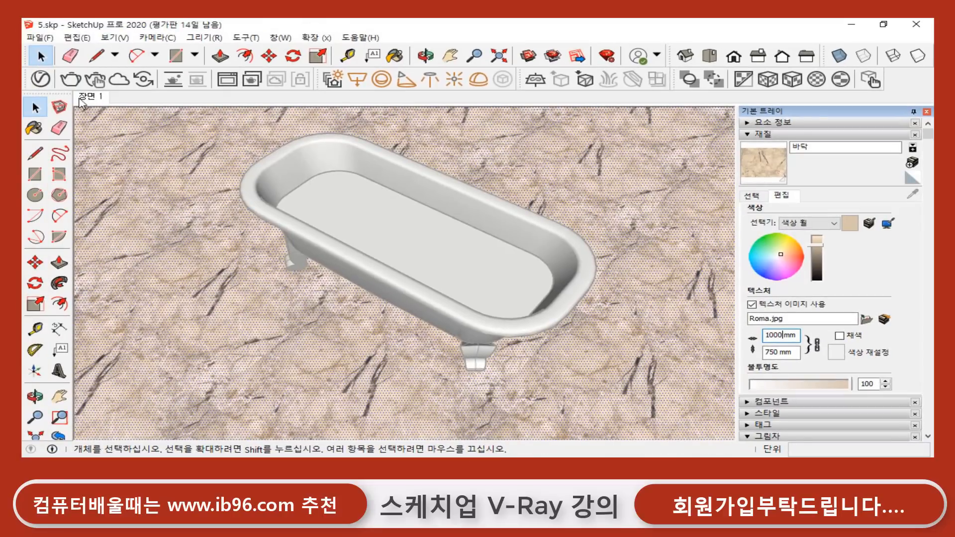
- Render the bathtub scene with V-Ray
{"action": "left_click", "coordinate": [40, 79]}
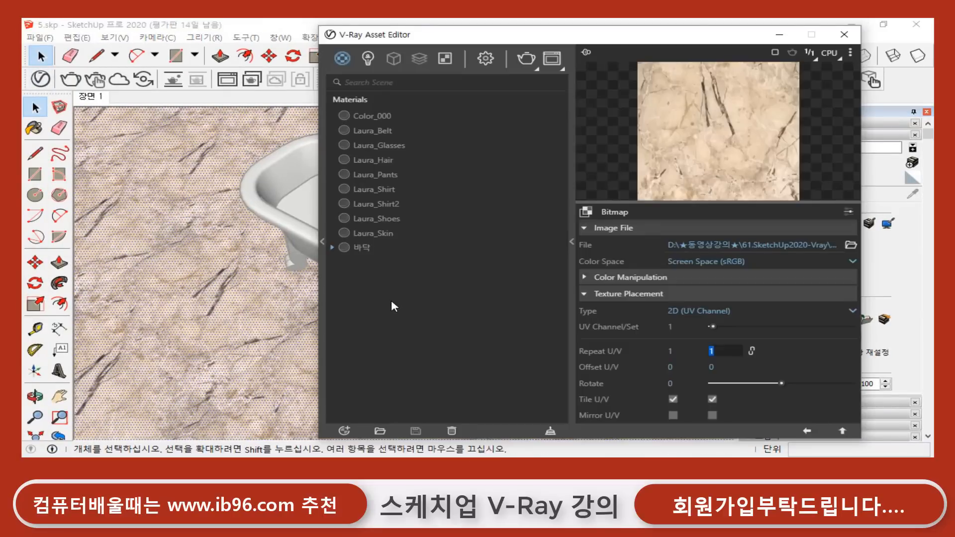
{"action": "left_click", "coordinate": [526, 58]}
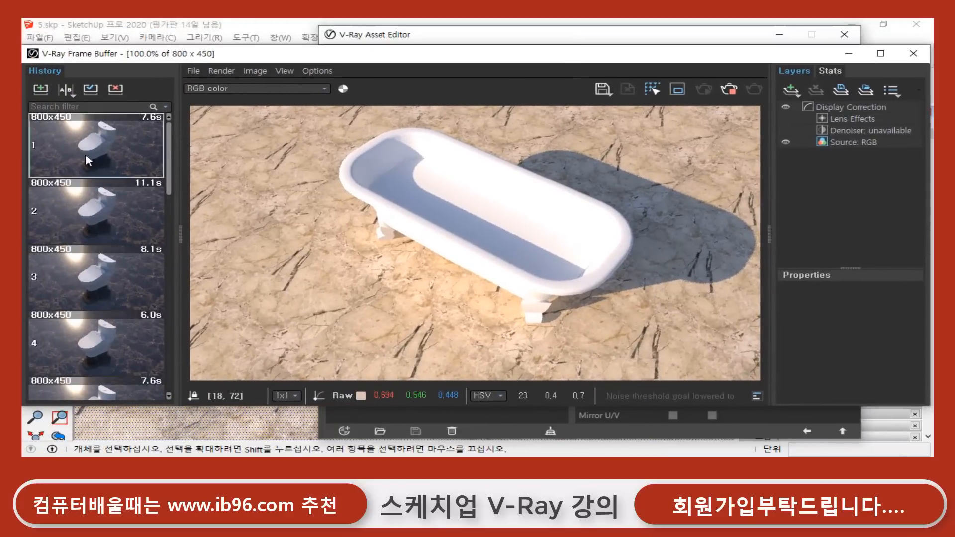
- Delete all old renders from the V-Ray Frame Buffer history and save the current bathtub render to it
{"action": "scroll", "coordinate": [111, 306], "scroll_direction": "down", "scroll_amount": 5}
{"action": "right_click", "coordinate": [106, 372]}
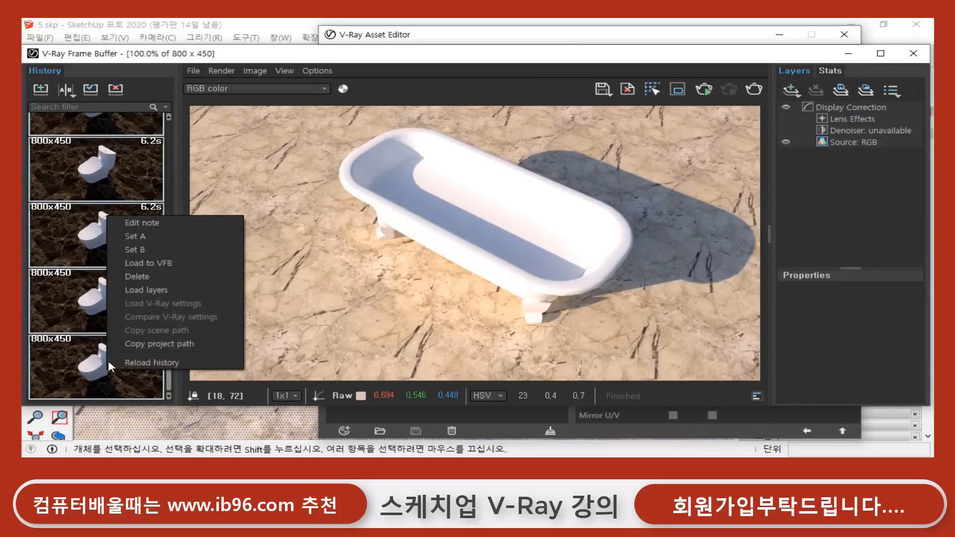
{"action": "left_click", "coordinate": [98, 331]}
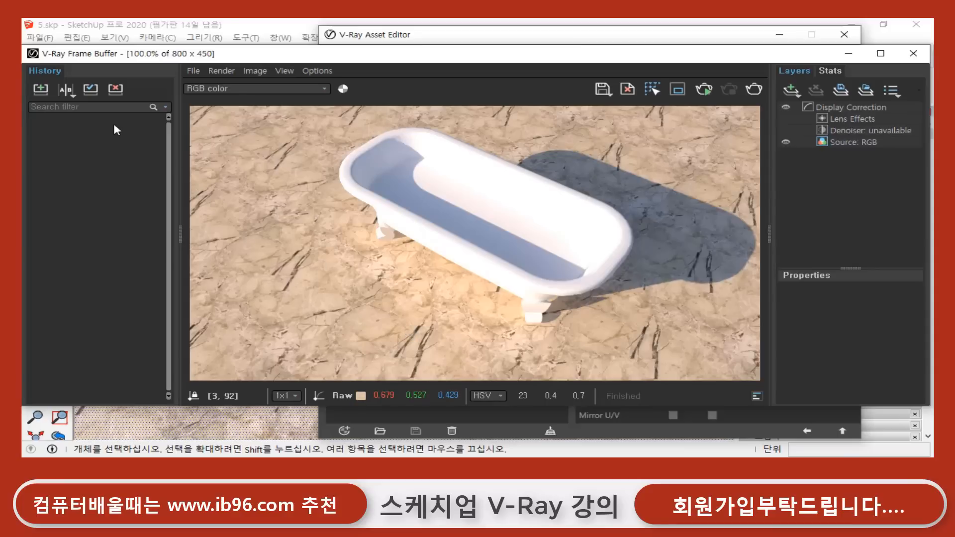
{"action": "left_click", "coordinate": [41, 91]}
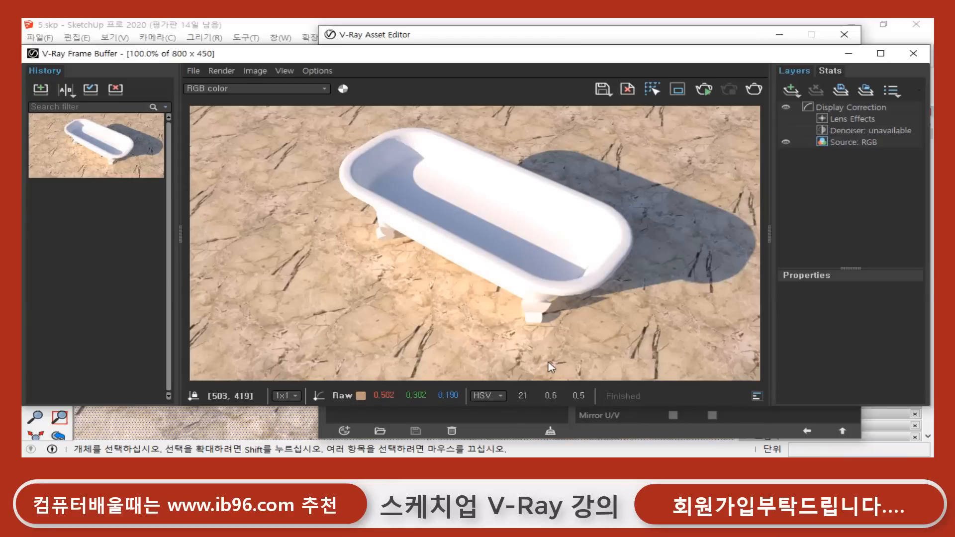
- Raise the 바닥 material's reflection color to a mid grey and disable Fresnel in the V-Ray Asset Editor
{"action": "left_click", "coordinate": [506, 35]}
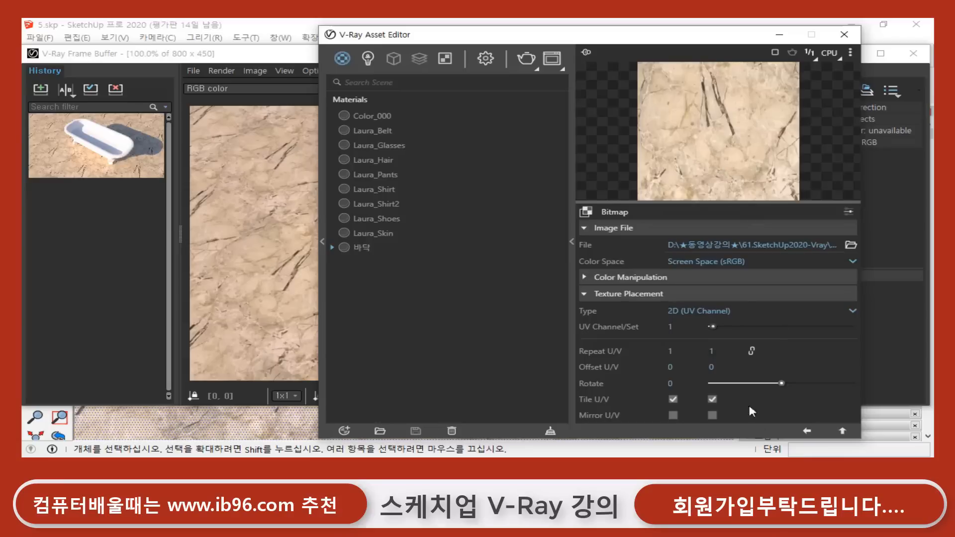
{"action": "left_click", "coordinate": [807, 433]}
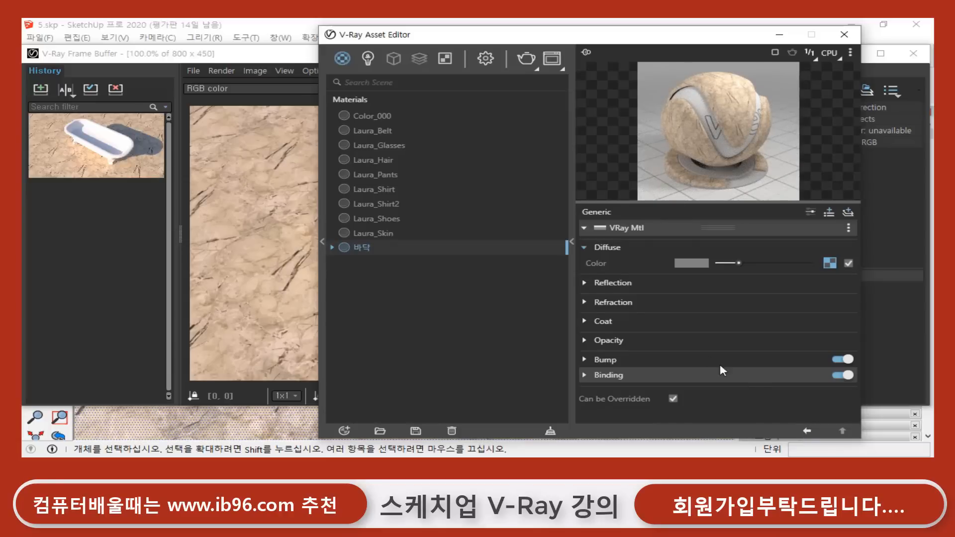
{"action": "left_click", "coordinate": [585, 283]}
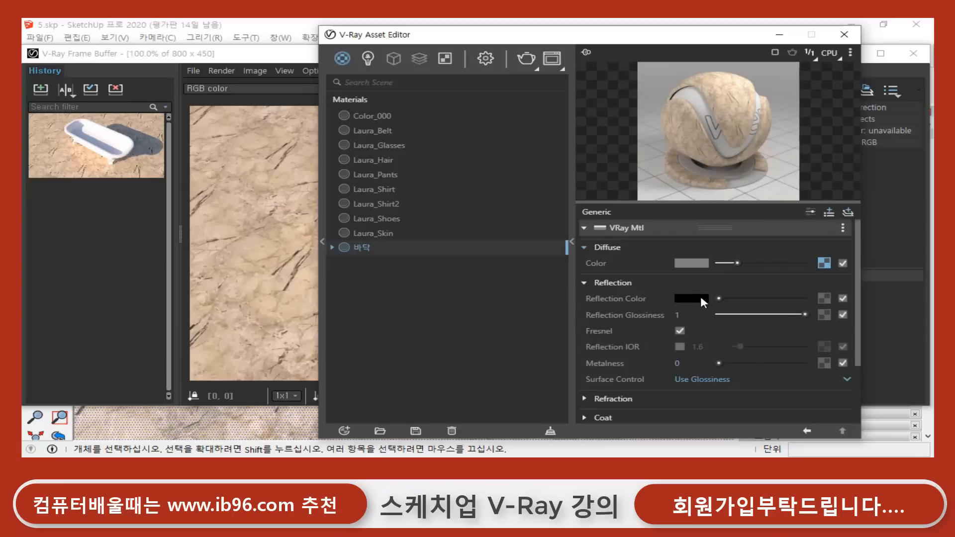
{"action": "mouse_move", "coordinate": [703, 301]}
{"action": "left_click_drag", "start_coordinate": [719, 298], "coordinate": [732, 297]}
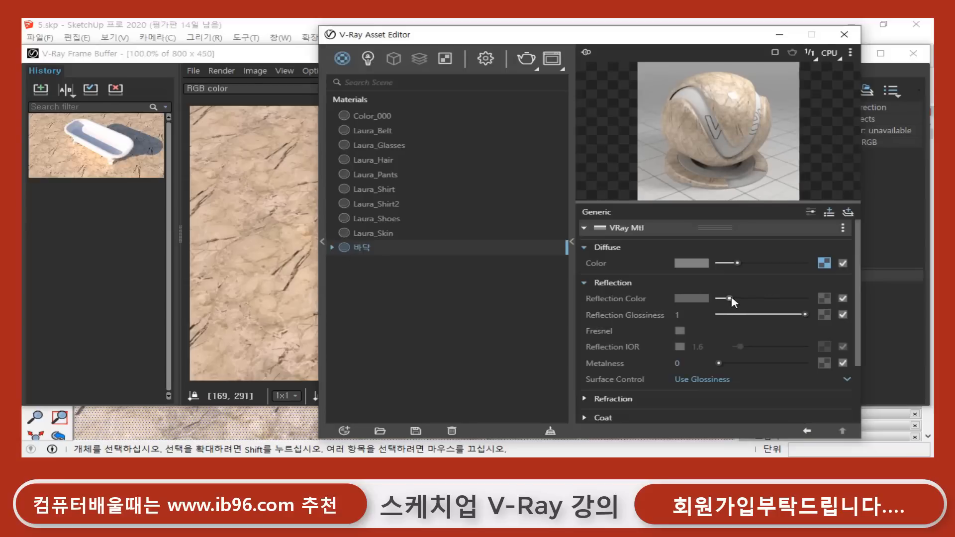
{"action": "left_click_drag", "start_coordinate": [731, 298], "coordinate": [735, 298]}
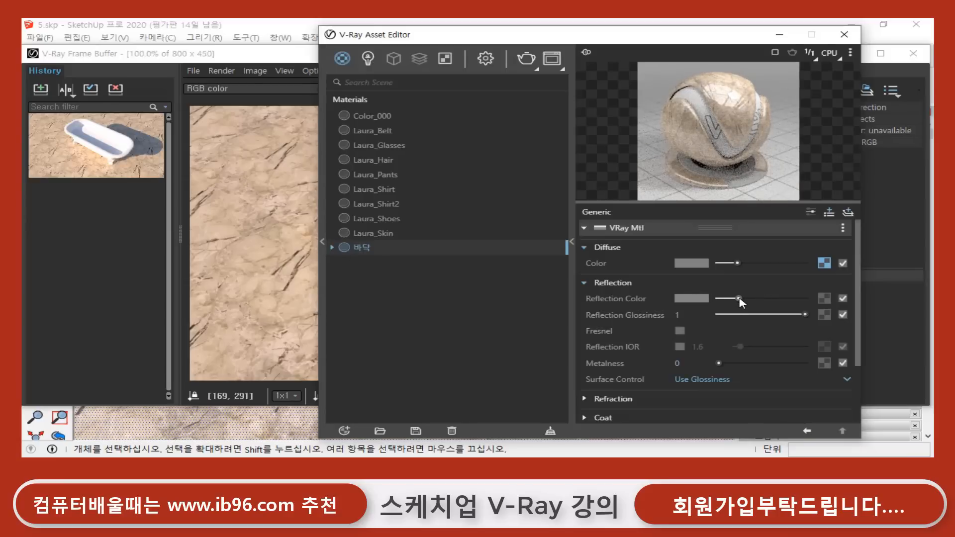
- Render the bathtub scene with the reflective floor and save the result to the frame buffer history
{"action": "left_click", "coordinate": [248, 56]}
{"action": "left_click", "coordinate": [755, 89]}
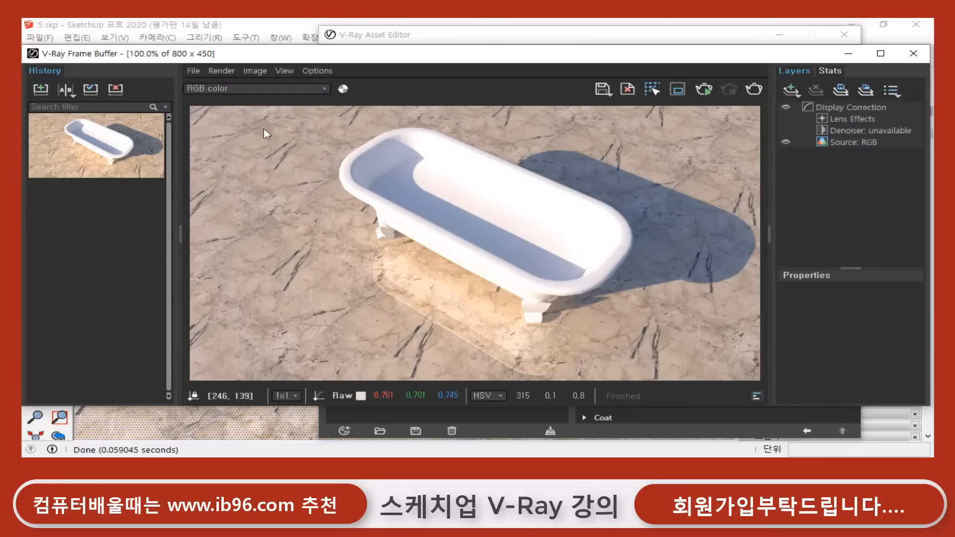
{"action": "left_click", "coordinate": [40, 89]}
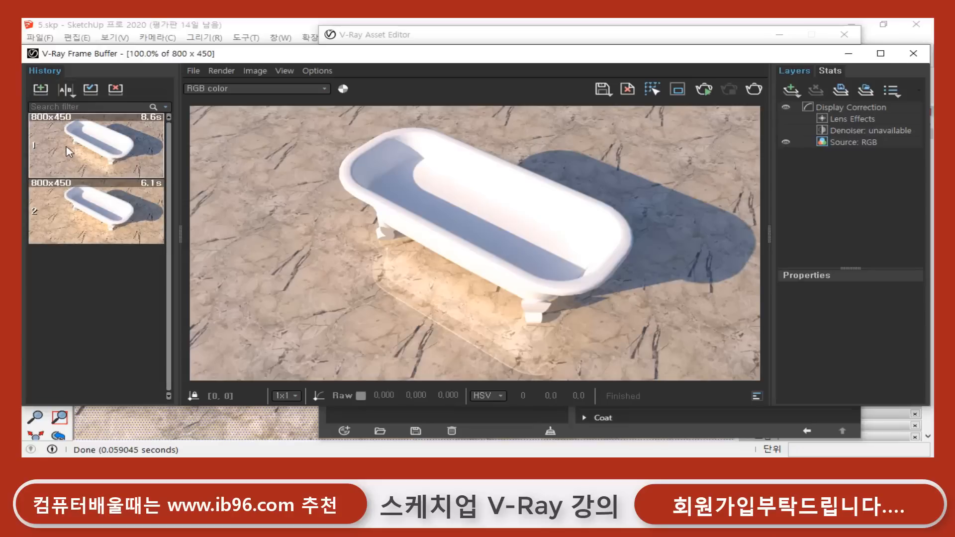
- Load the two saved history renders in turn to compare the floor without and with reflection
{"action": "double_click", "coordinate": [100, 226]}
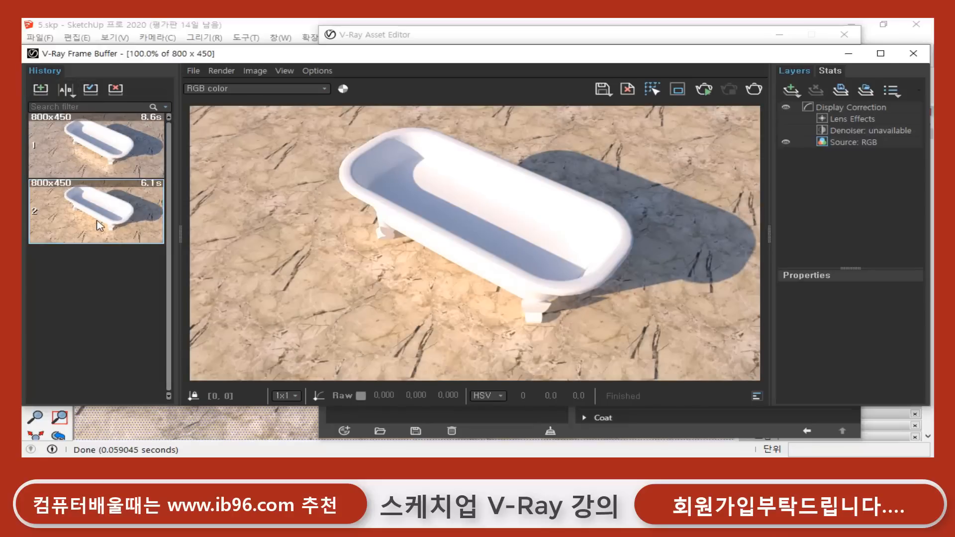
{"action": "left_click", "coordinate": [60, 132]}
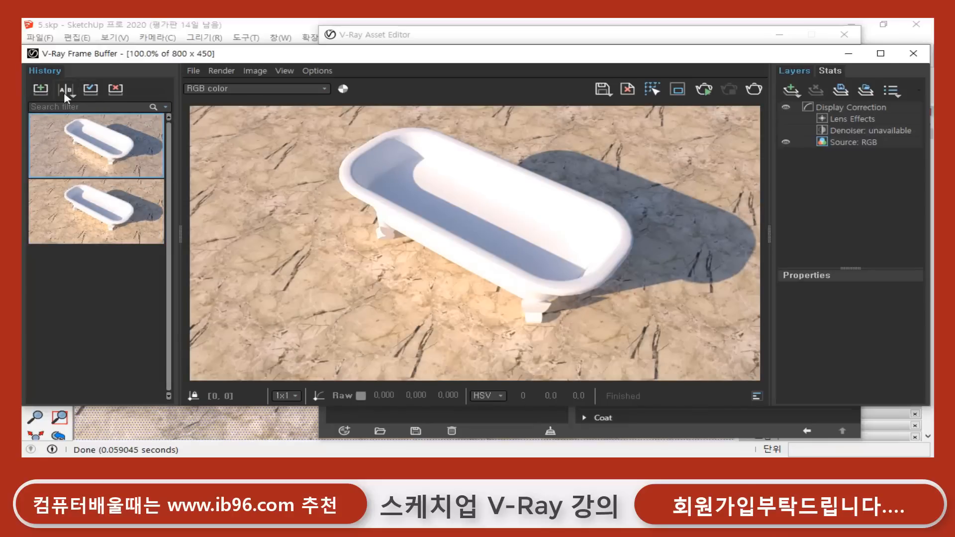
{"action": "left_click", "coordinate": [91, 91]}
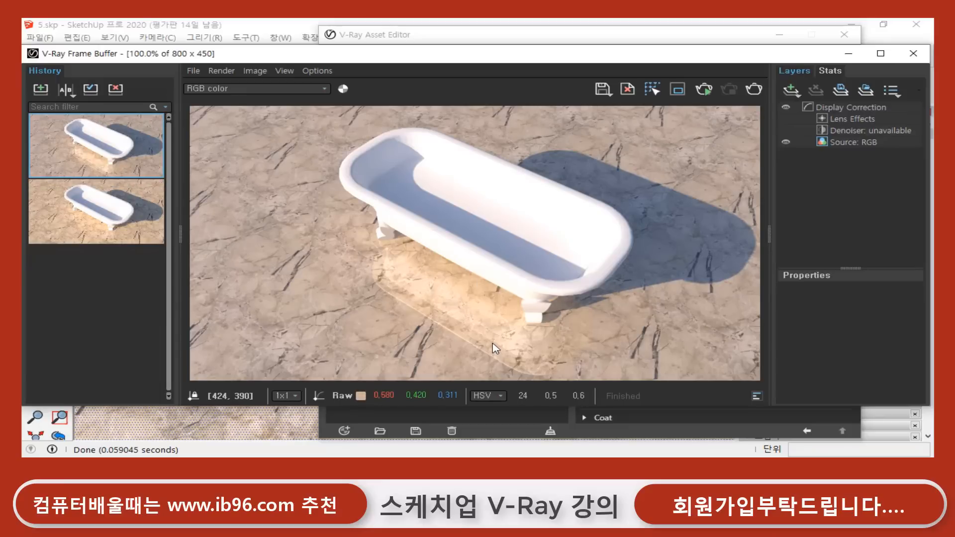
- Set the 바닥 material's Reflection Glossiness to 0.9
{"action": "left_click", "coordinate": [454, 39]}
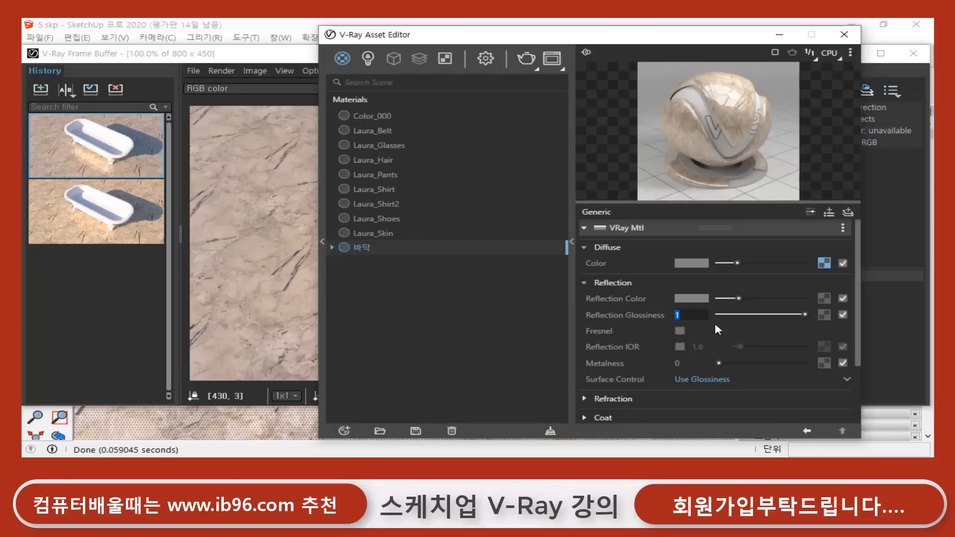
{"action": "type", "text": "0.9"}
{"action": "key", "text": "Return"}
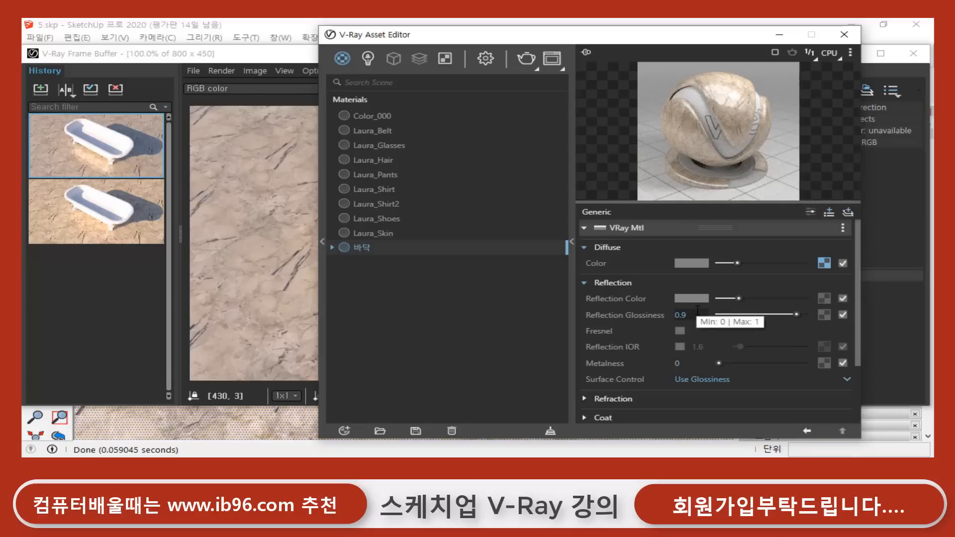
- Render the scene with the glossier floor setting, save it to the history and compare it with the previous render
{"action": "left_click", "coordinate": [281, 62]}
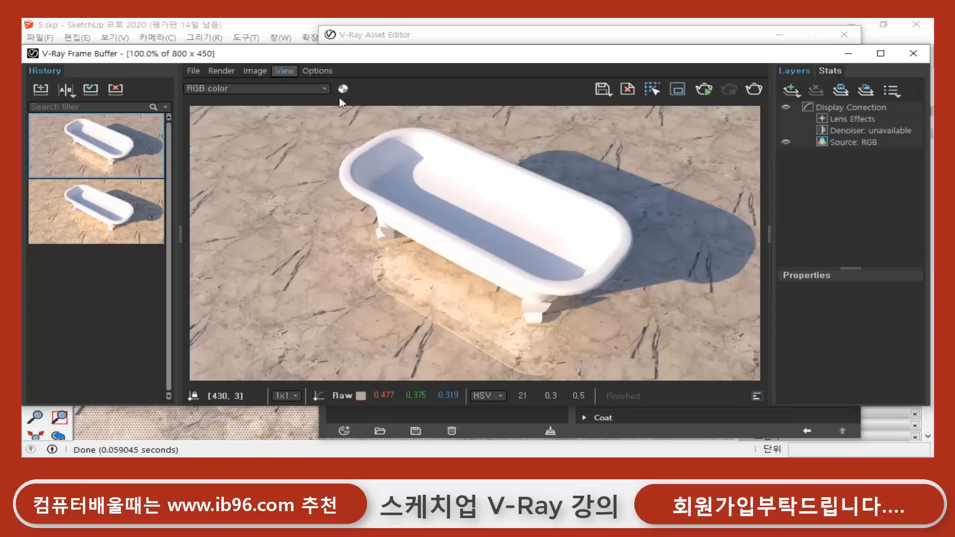
{"action": "left_click", "coordinate": [754, 90]}
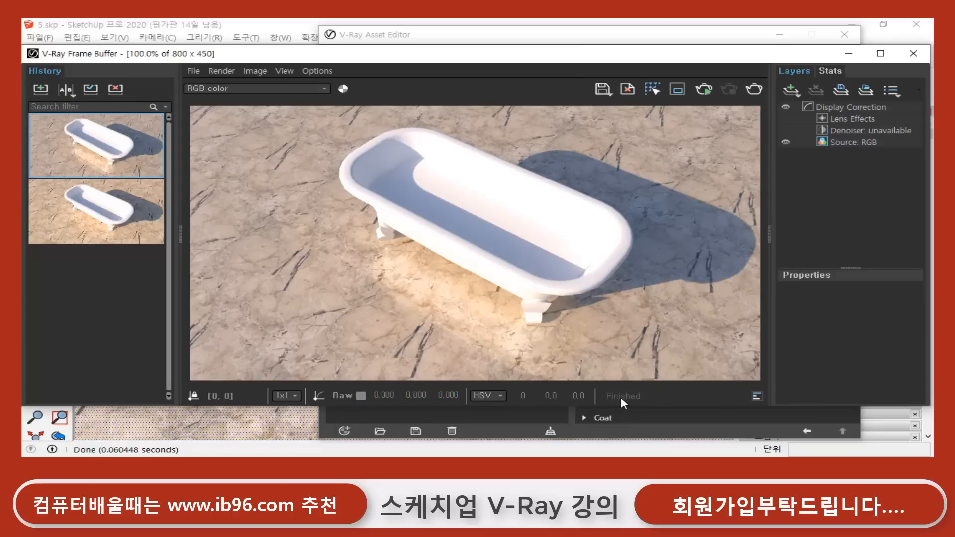
{"action": "left_click", "coordinate": [40, 89]}
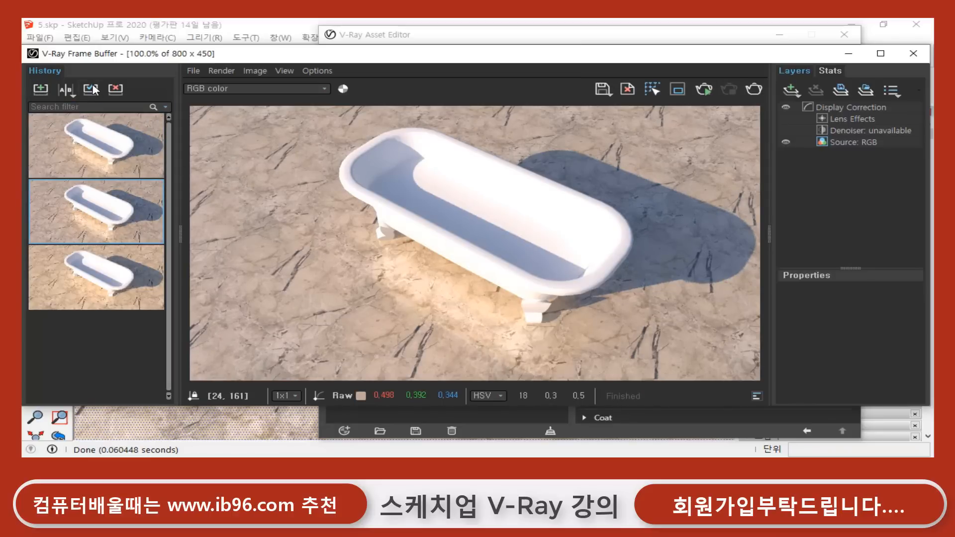
{"action": "left_click", "coordinate": [105, 212]}
{"action": "left_click", "coordinate": [117, 159]}
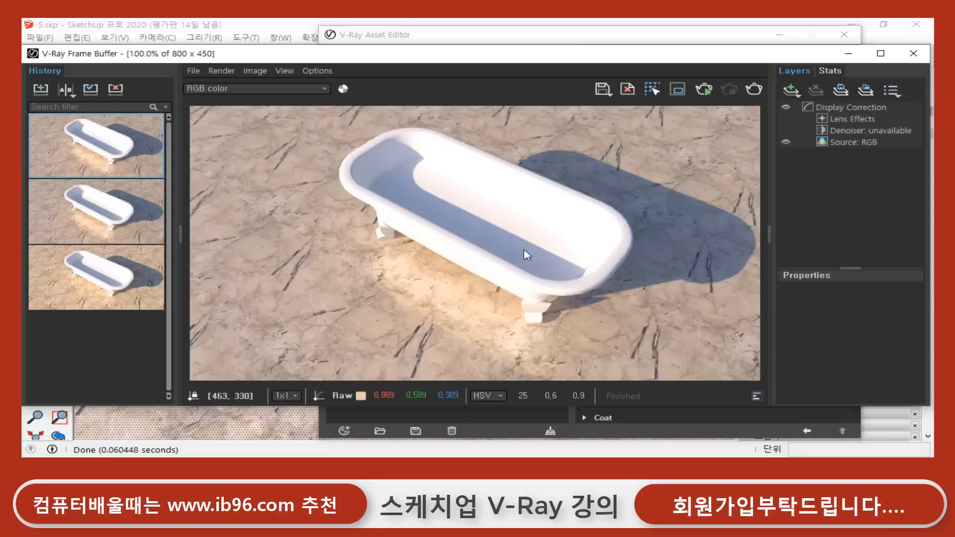
- Create a new Generic V-Ray material in the Asset Editor
{"action": "left_click", "coordinate": [506, 40]}
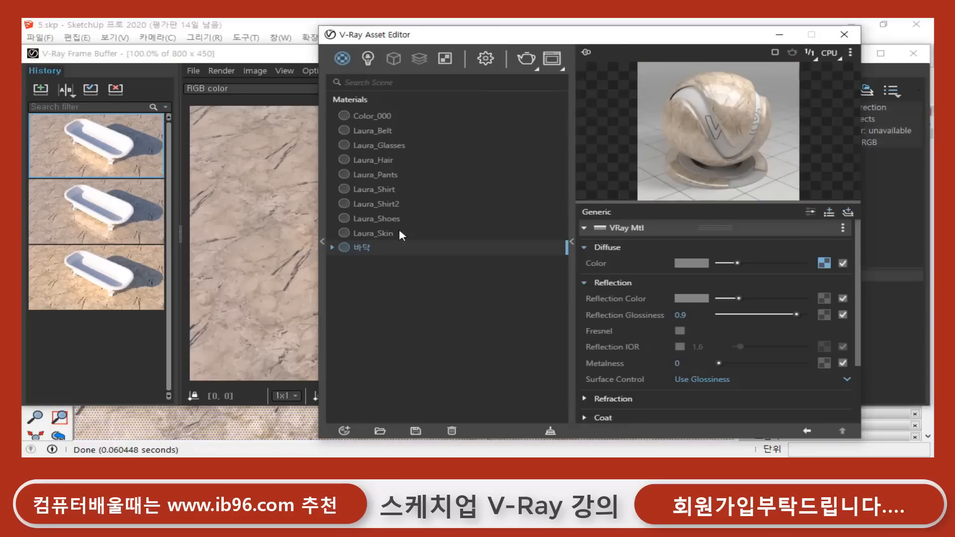
{"action": "left_click", "coordinate": [344, 431]}
{"action": "mouse_move", "coordinate": [373, 420]}
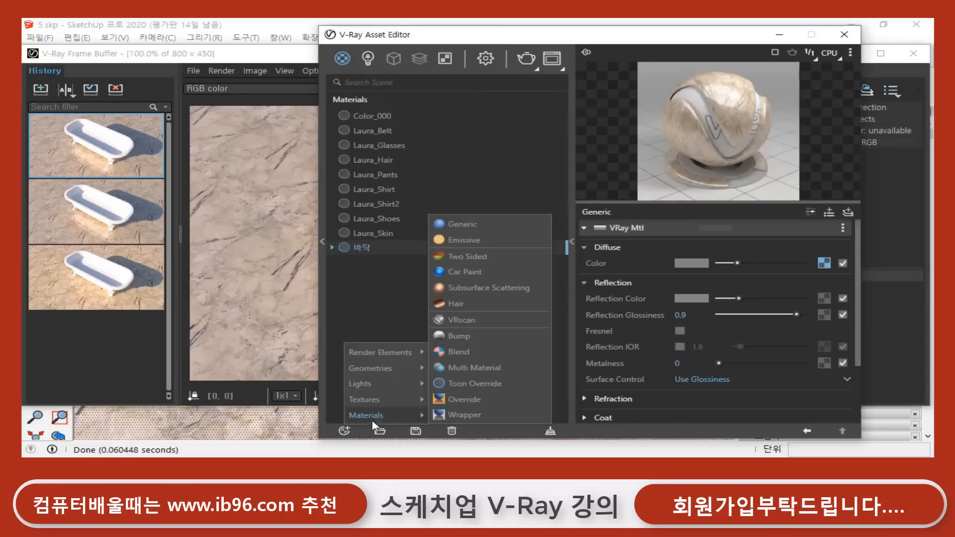
{"action": "left_click", "coordinate": [515, 225]}
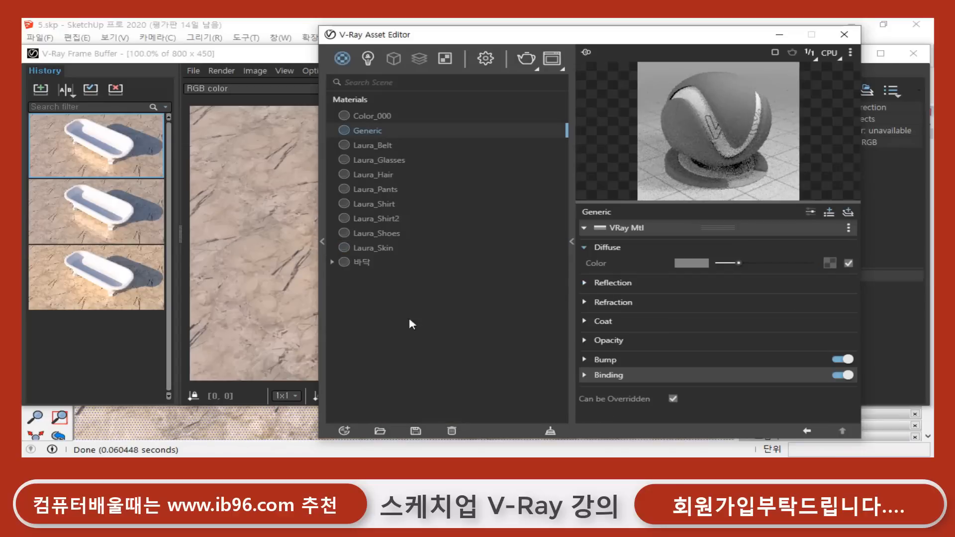
- Rename the new Generic material to 욕조
{"action": "right_click", "coordinate": [369, 133]}
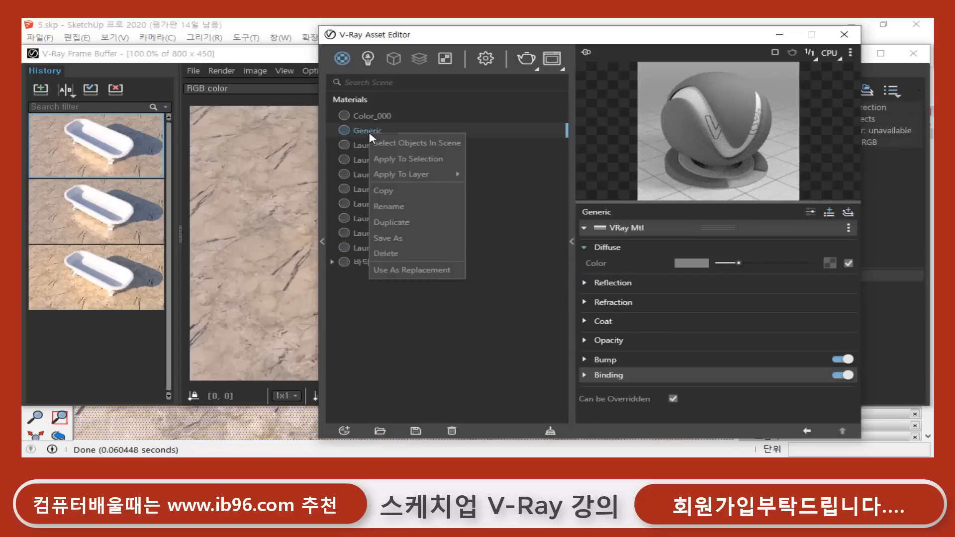
{"action": "left_click", "coordinate": [380, 207]}
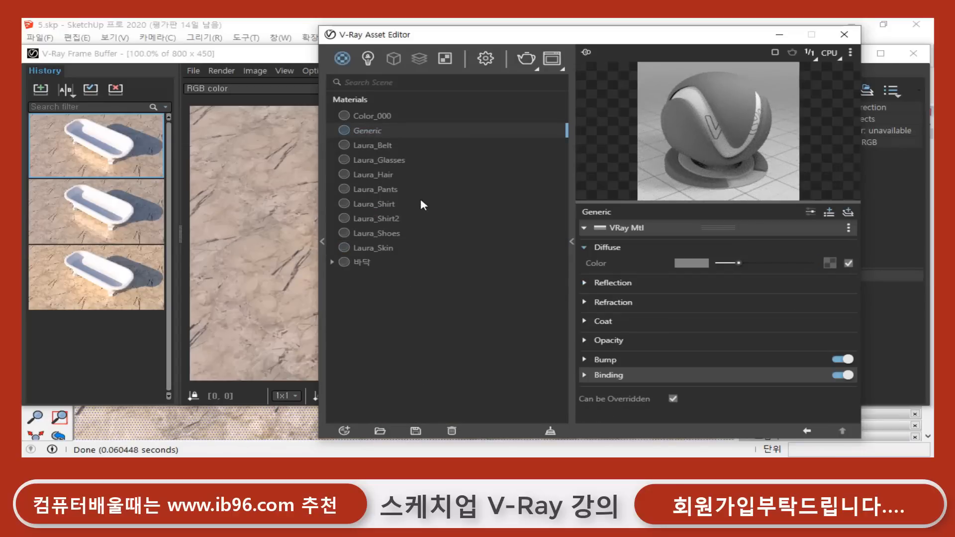
{"action": "key", "text": "BackSpace"}
{"action": "key", "text": "BackSpace"}
{"action": "key", "text": "BackSpace"}
{"action": "key", "text": "BackSpace"}
{"action": "key", "text": "BackSpace"}
{"action": "key", "text": "BackSpace"}
{"action": "key", "text": "BackSpace"}
{"action": "type", "text": "쇠"}
{"action": "type", "text": "조"}
{"action": "key", "text": "Return"}
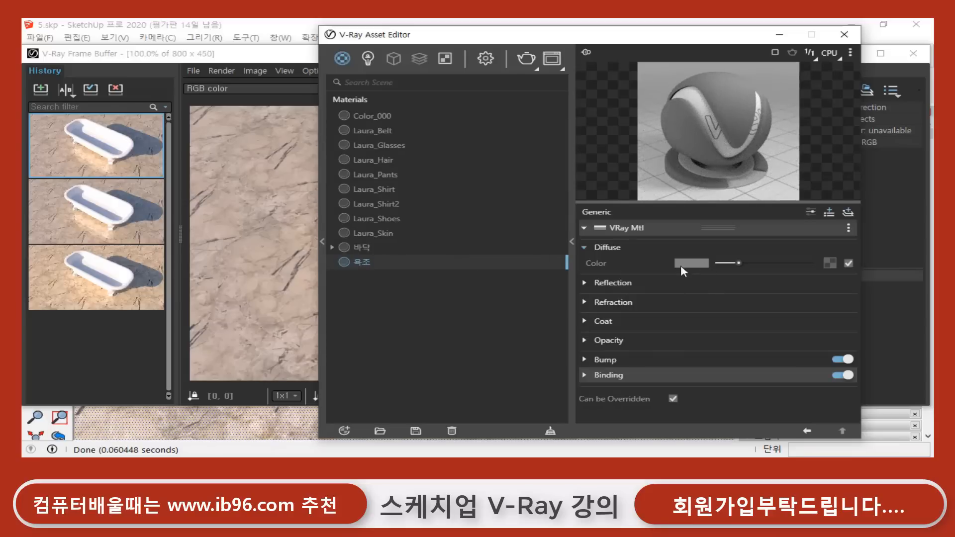
- Set the 욕조 material's diffuse color to near-white, RGB 0.945, and close the V-Ray windows
{"action": "left_click_drag", "start_coordinate": [21, 259], "coordinate": [706, 159]}
{"action": "mouse_move", "coordinate": [438, 256]}
{"action": "left_mouse_down"}
{"action": "mouse_move", "coordinate": [329, 208]}
{"action": "mouse_move", "coordinate": [326, 183]}
{"action": "left_mouse_up"}
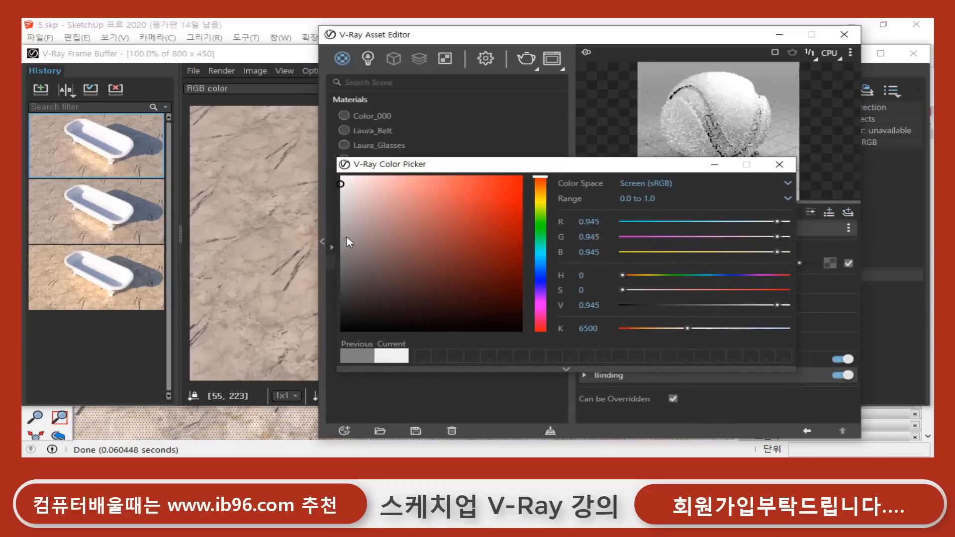
{"action": "left_click", "coordinate": [779, 164]}
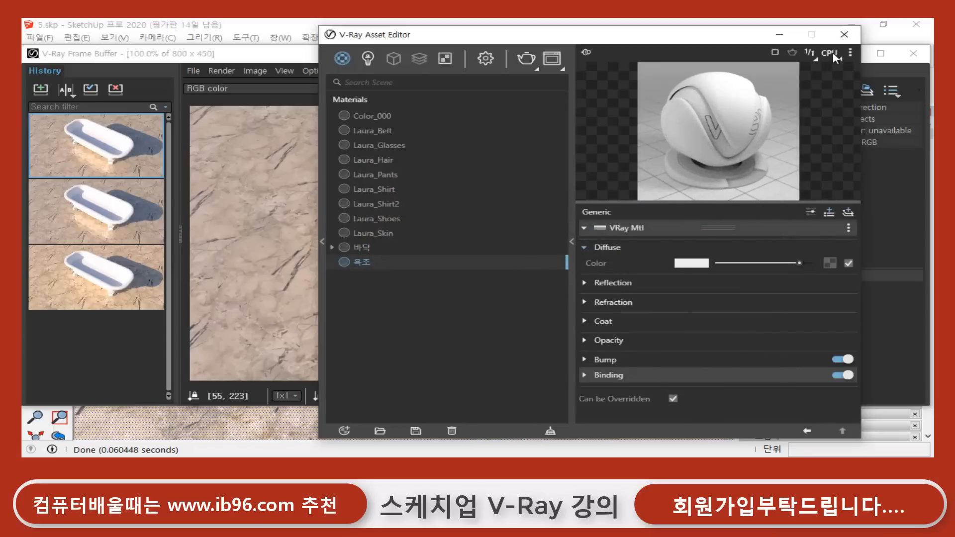
{"action": "left_click", "coordinate": [914, 54]}
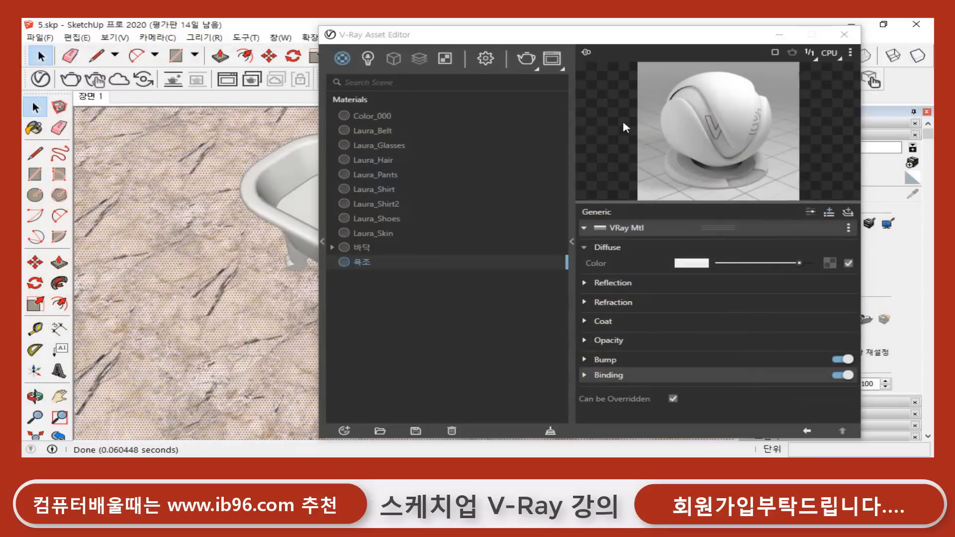
{"action": "left_click", "coordinate": [844, 34]}
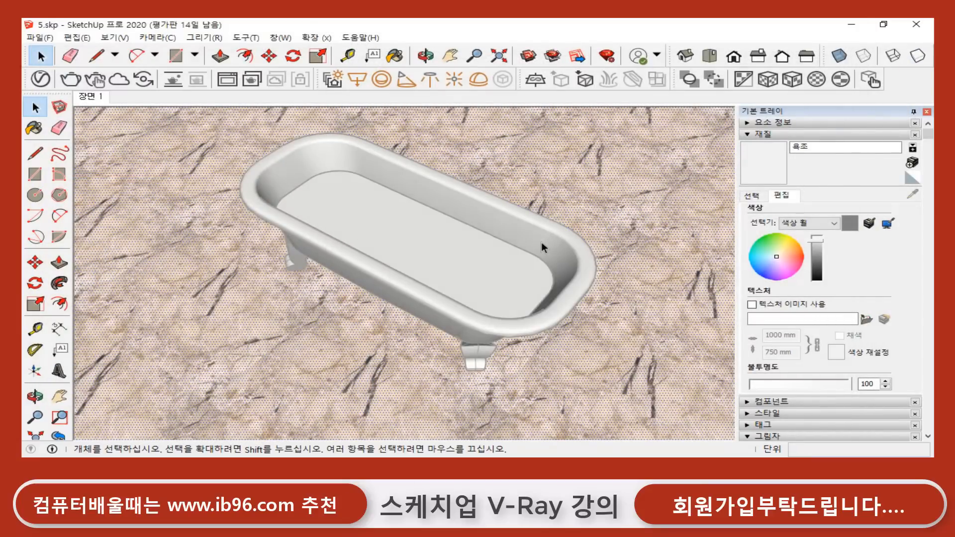
- Examine how the bathtub is built by selecting its shell, basin floor and a front leg in turn
{"action": "scroll", "coordinate": [542, 241], "scroll_direction": "down", "scroll_amount": 6}
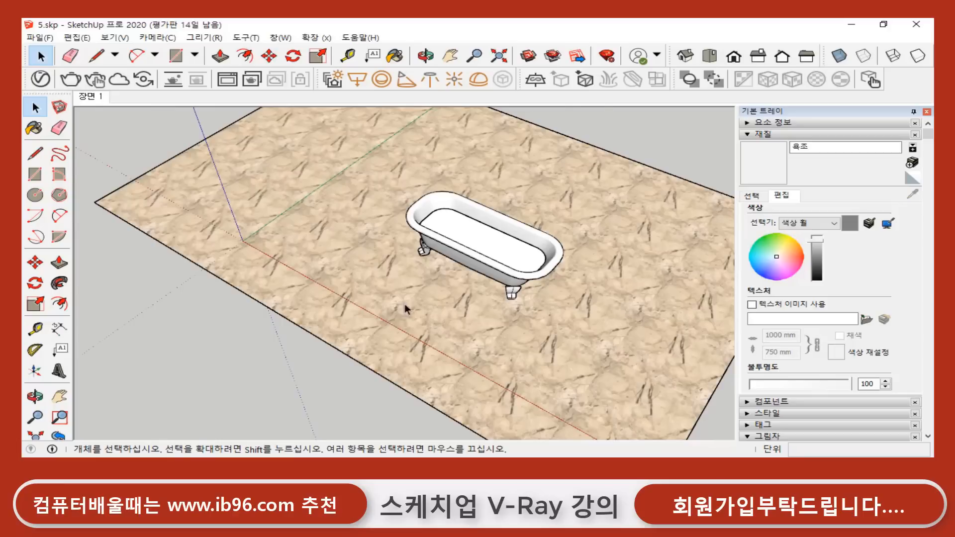
{"action": "scroll", "coordinate": [407, 306], "scroll_direction": "up", "scroll_amount": 2}
{"action": "scroll", "coordinate": [473, 237], "scroll_direction": "up", "scroll_amount": 3}
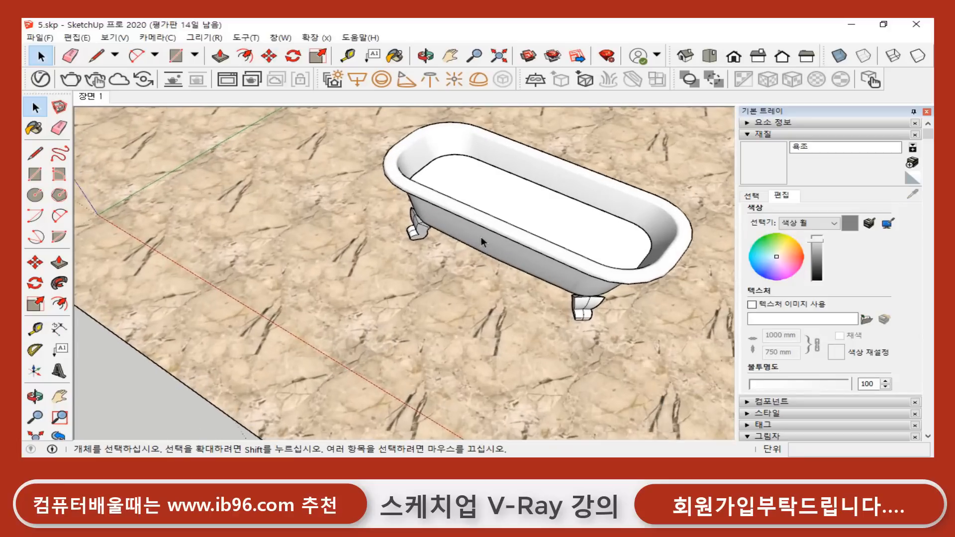
{"action": "left_click", "coordinate": [529, 251]}
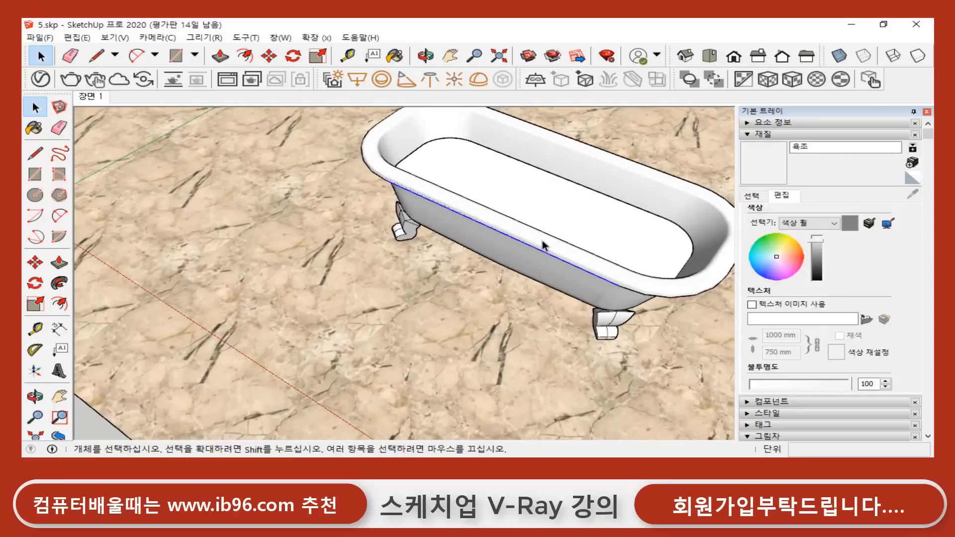
{"action": "triple_click", "coordinate": [544, 245]}
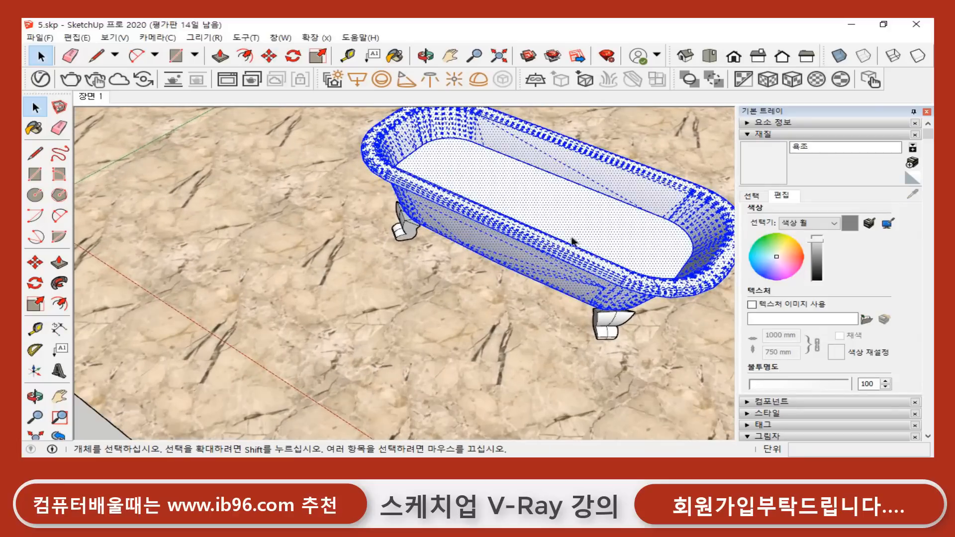
{"action": "mouse_move", "coordinate": [605, 273]}
{"action": "middle_mouse_down"}
{"action": "mouse_move", "coordinate": [548, 273]}
{"action": "mouse_move", "coordinate": [597, 281]}
{"action": "middle_mouse_up"}
{"action": "left_click", "coordinate": [624, 243]}
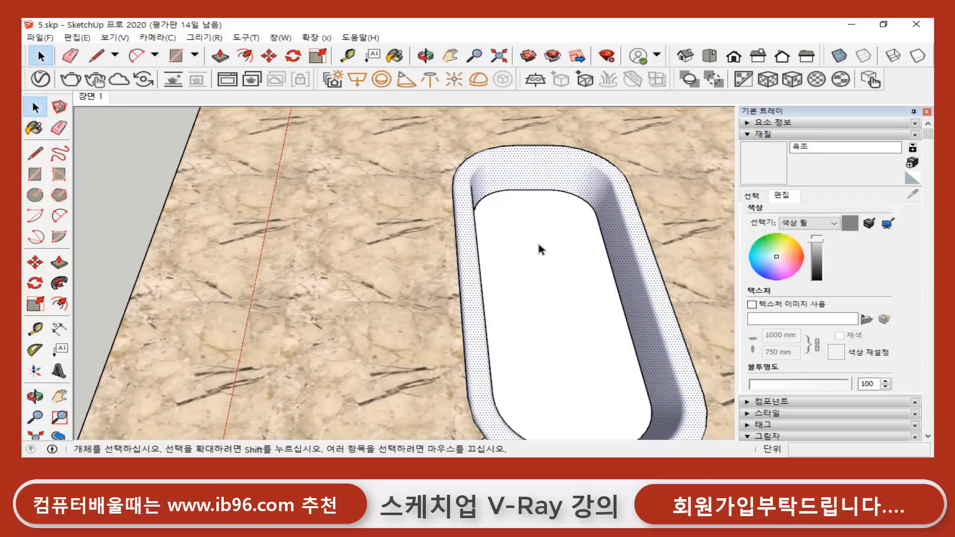
{"action": "left_click", "coordinate": [518, 254]}
{"action": "left_click", "coordinate": [628, 235]}
{"action": "middle_click_drag", "start_coordinate": [529, 271], "coordinate": [565, 298]}
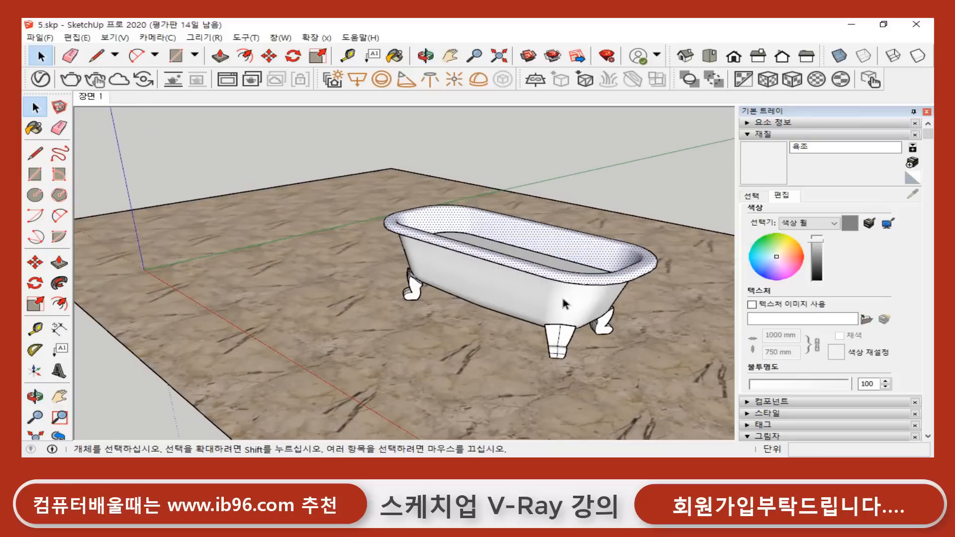
{"action": "scroll", "coordinate": [557, 348], "scroll_direction": "up", "scroll_amount": 2}
{"action": "left_click", "coordinate": [559, 355]}
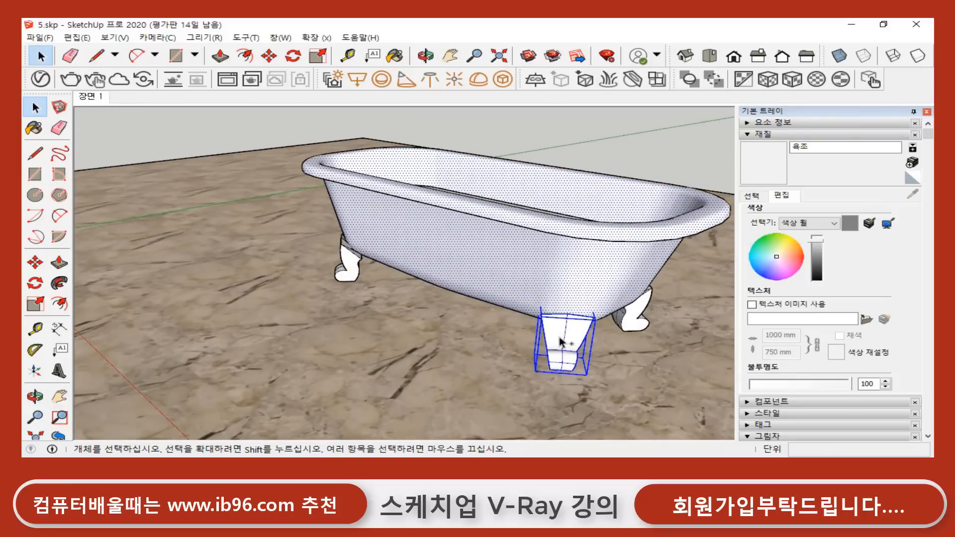
{"action": "scroll", "coordinate": [585, 344], "scroll_direction": "down", "scroll_amount": 2}
{"action": "scroll", "coordinate": [587, 343], "scroll_direction": "up", "scroll_amount": 4}
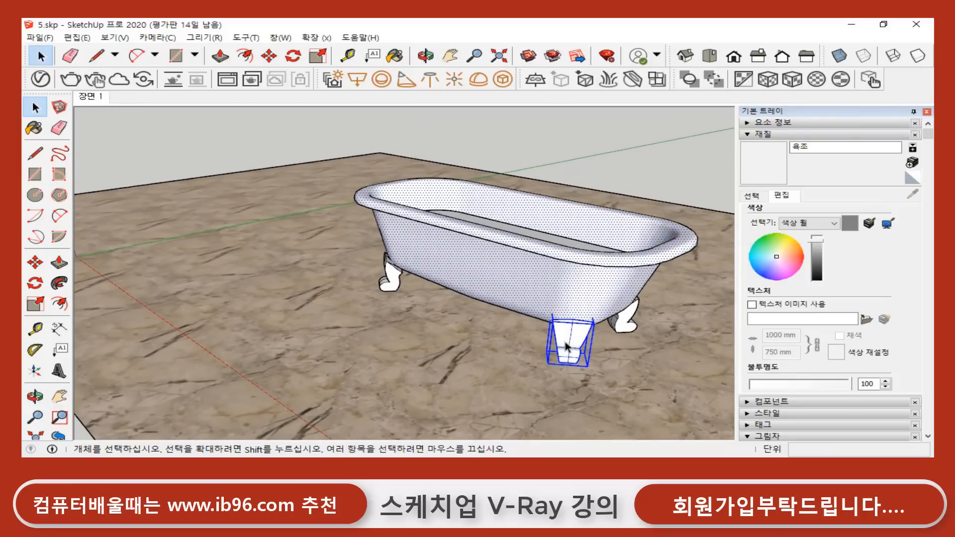
{"action": "scroll", "coordinate": [574, 349], "scroll_direction": "down", "scroll_amount": 1}
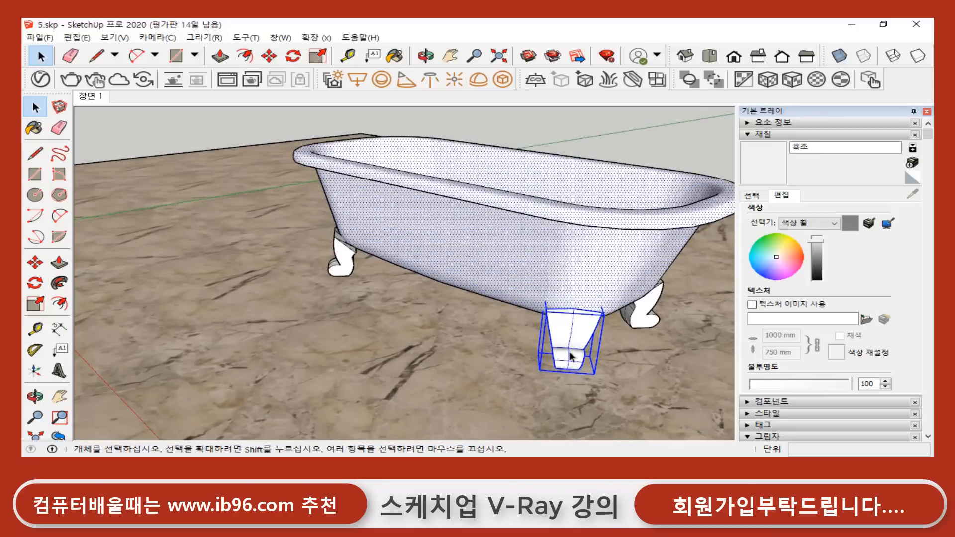
- Explode three of the tub's leg groups: the near-end pair and the far leg on the visible long side
{"action": "left_click", "coordinate": [636, 355]}
{"action": "left_click", "coordinate": [570, 346]}
{"action": "right_click", "coordinate": [575, 337]}
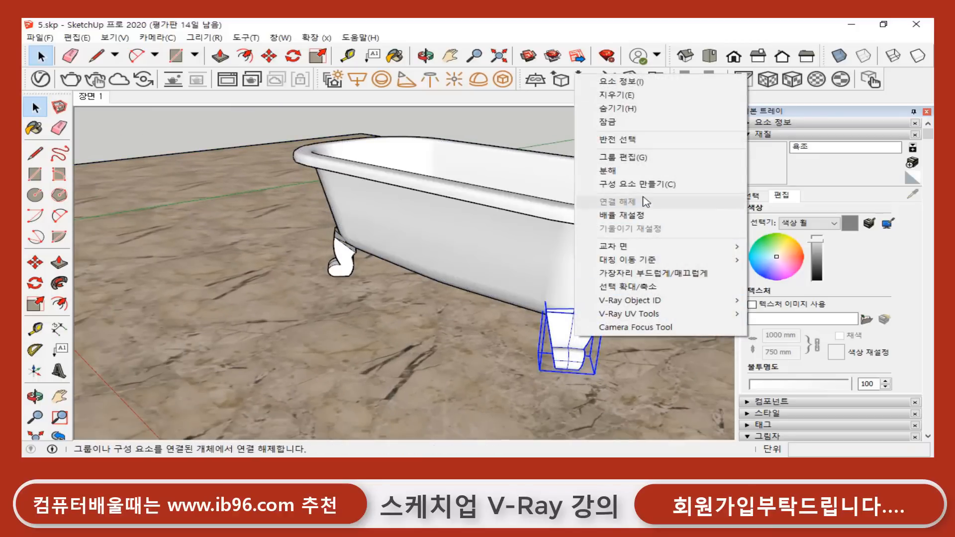
{"action": "left_click", "coordinate": [644, 171]}
{"action": "left_click", "coordinate": [647, 319]}
{"action": "right_click", "coordinate": [648, 311]}
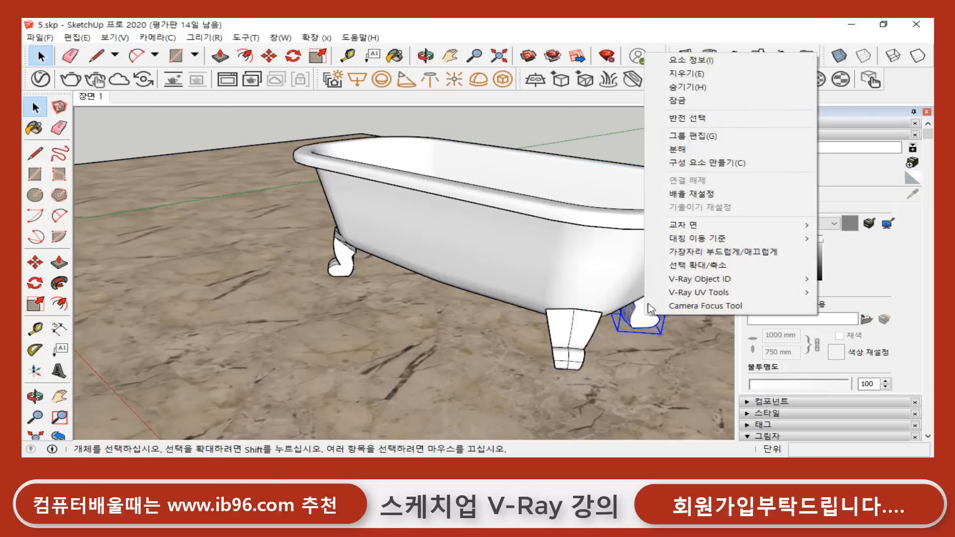
{"action": "left_click", "coordinate": [677, 149]}
{"action": "left_click", "coordinate": [347, 267]}
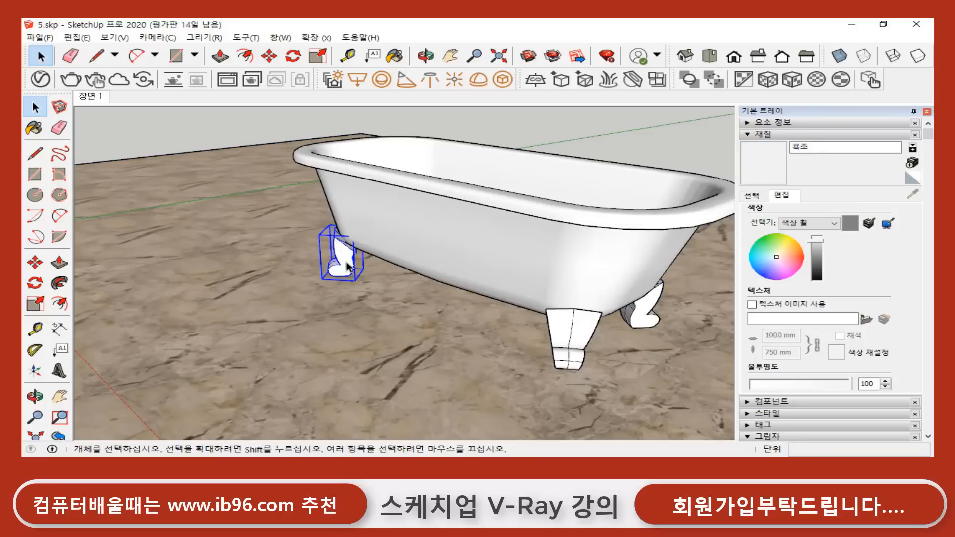
{"action": "right_click", "coordinate": [347, 267]}
{"action": "left_click", "coordinate": [384, 294]}
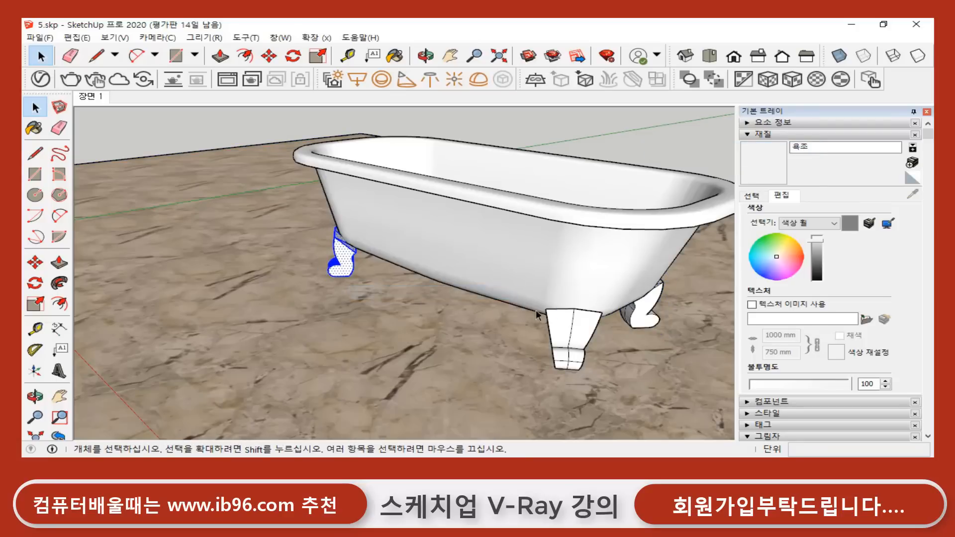
- Explode the remaining leg group on the opposite long side of the tub
{"action": "middle_click_drag", "start_coordinate": [612, 319], "coordinate": [520, 327]}
{"action": "middle_click_drag", "start_coordinate": [647, 319], "coordinate": [495, 281]}
{"action": "left_click", "coordinate": [629, 373]}
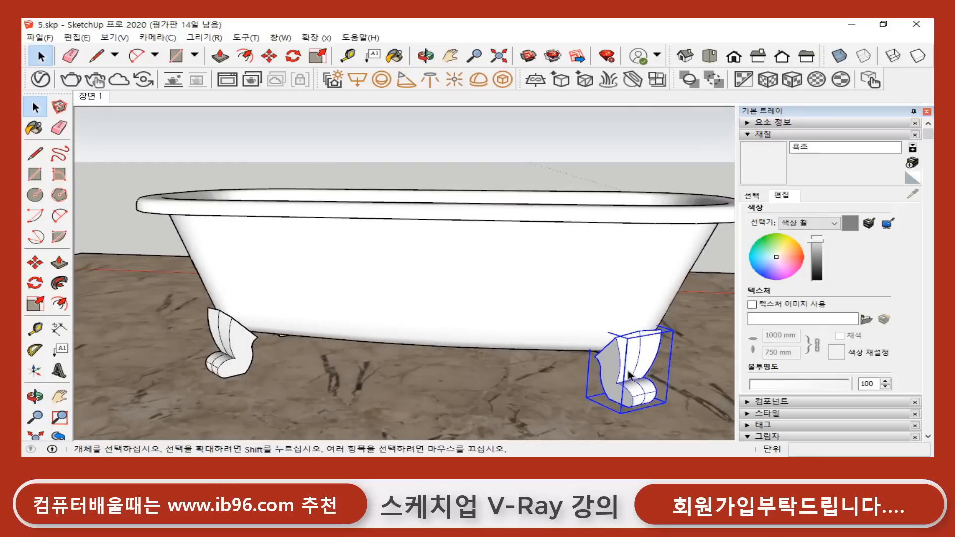
{"action": "right_click", "coordinate": [629, 373]}
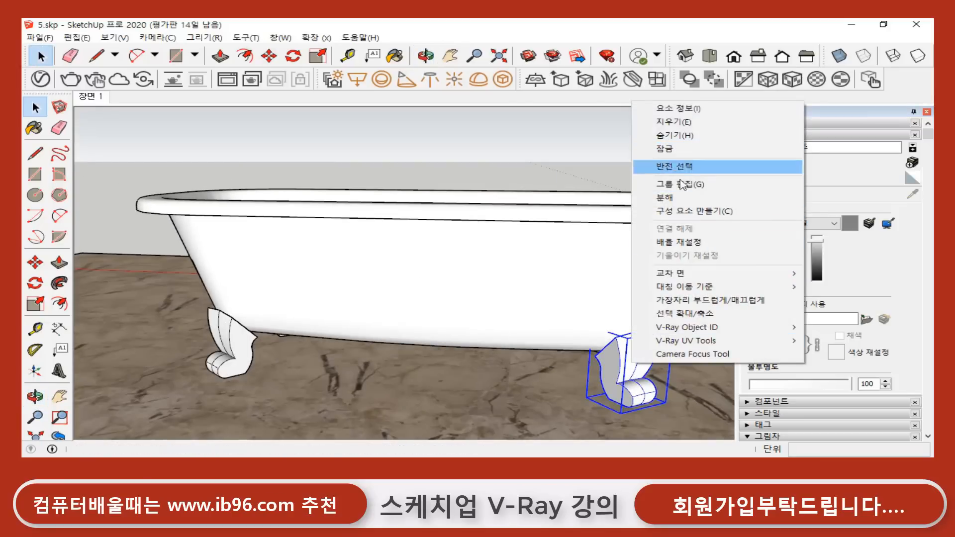
{"action": "left_click", "coordinate": [665, 198]}
- Try to select the tub shell with all its legs while excluding the flat basin floor
{"action": "triple_click", "coordinate": [628, 377]}
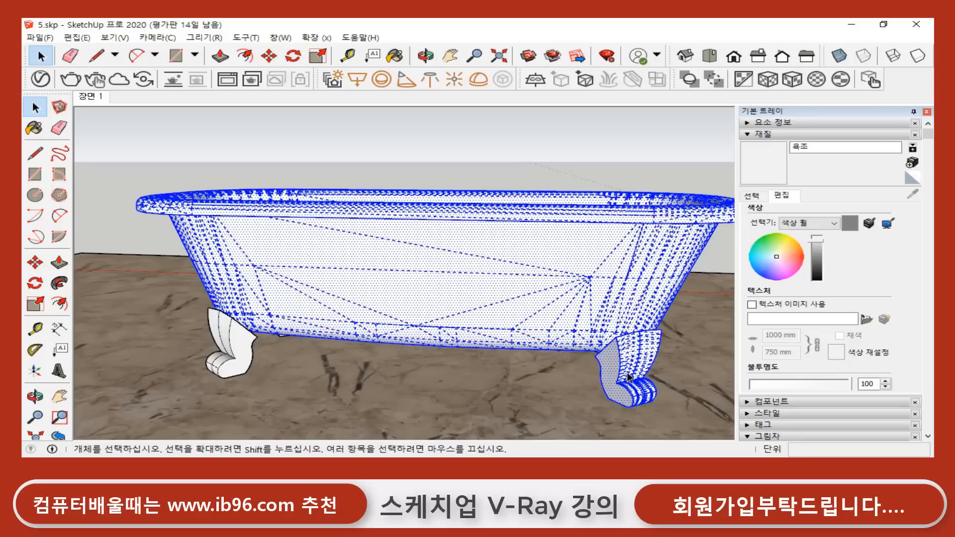
{"action": "middle_click_drag", "start_coordinate": [579, 376], "coordinate": [409, 420]}
{"action": "left_click", "coordinate": [411, 420], "text": "ctrl"}
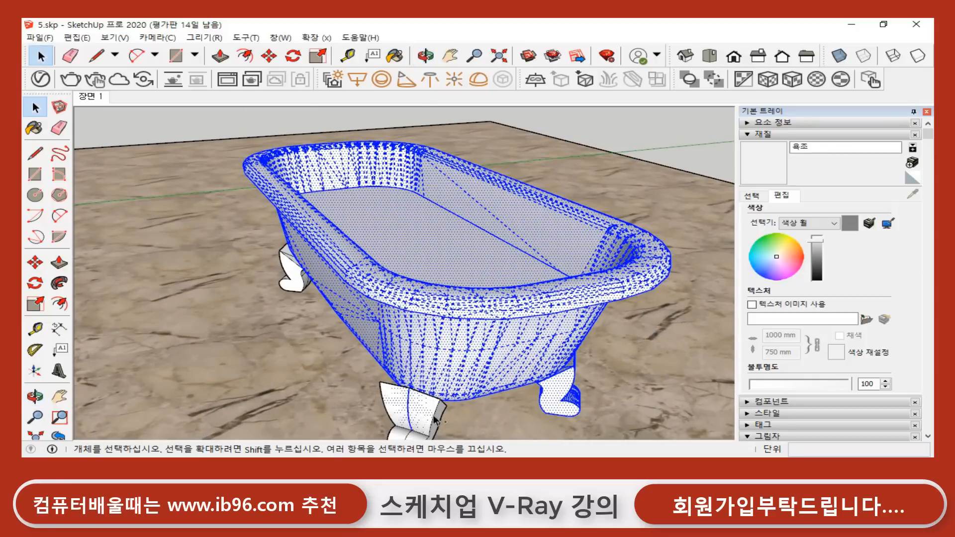
{"action": "middle_click_drag", "start_coordinate": [368, 391], "coordinate": [382, 374]}
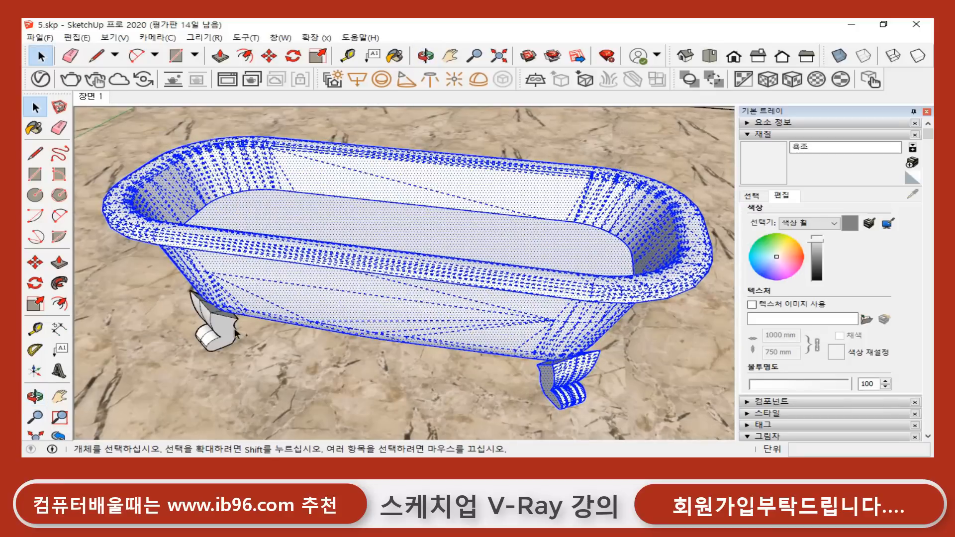
{"action": "middle_click_drag", "start_coordinate": [441, 347], "coordinate": [433, 313]}
{"action": "left_click", "coordinate": [462, 323], "text": "shift"}
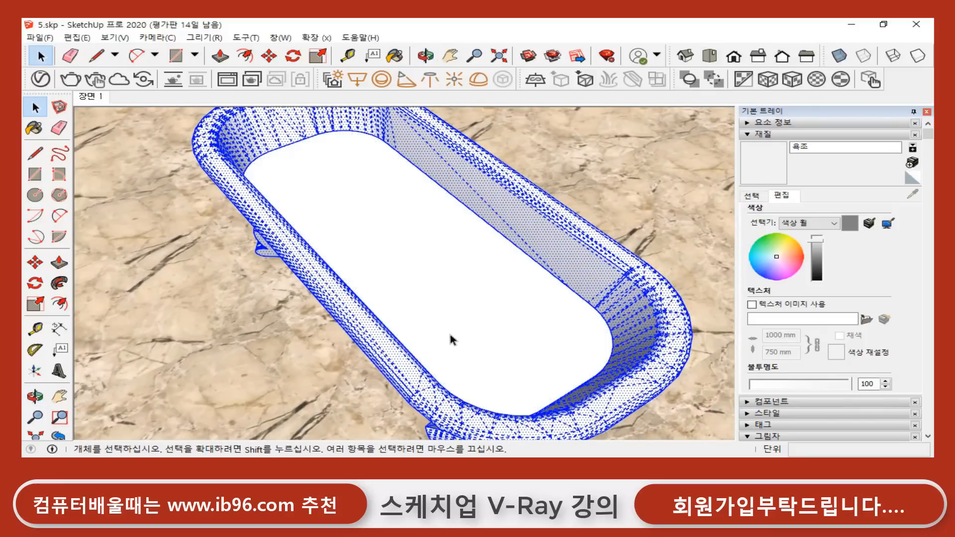
{"action": "middle_click_drag", "start_coordinate": [450, 336], "coordinate": [567, 209]}
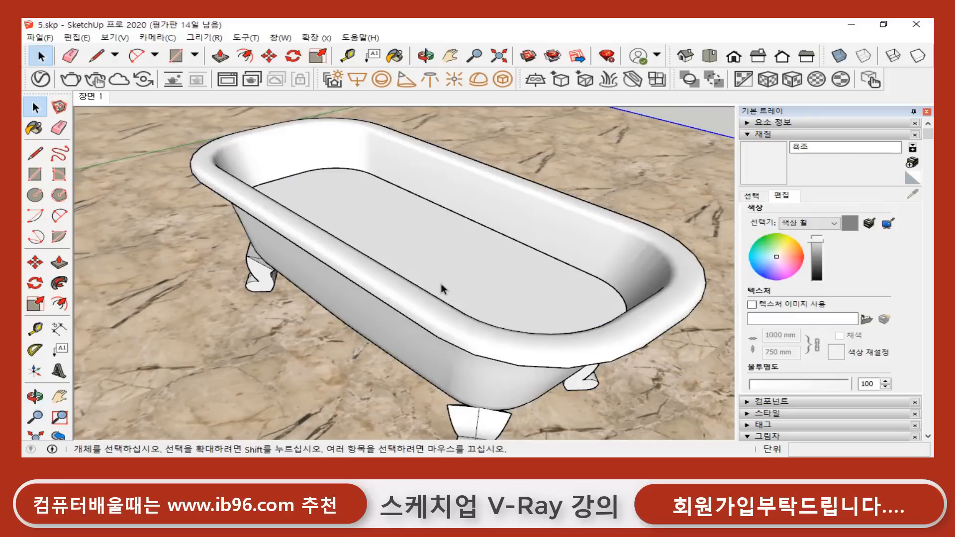
- Make the tub's flat basin floor face and its bounding edges a separate group
{"action": "middle_click_drag", "start_coordinate": [407, 341], "coordinate": [529, 379]}
{"action": "middle_click_drag", "start_coordinate": [470, 269], "coordinate": [422, 268]}
{"action": "double_click", "coordinate": [445, 273]}
{"action": "right_click", "coordinate": [422, 267]}
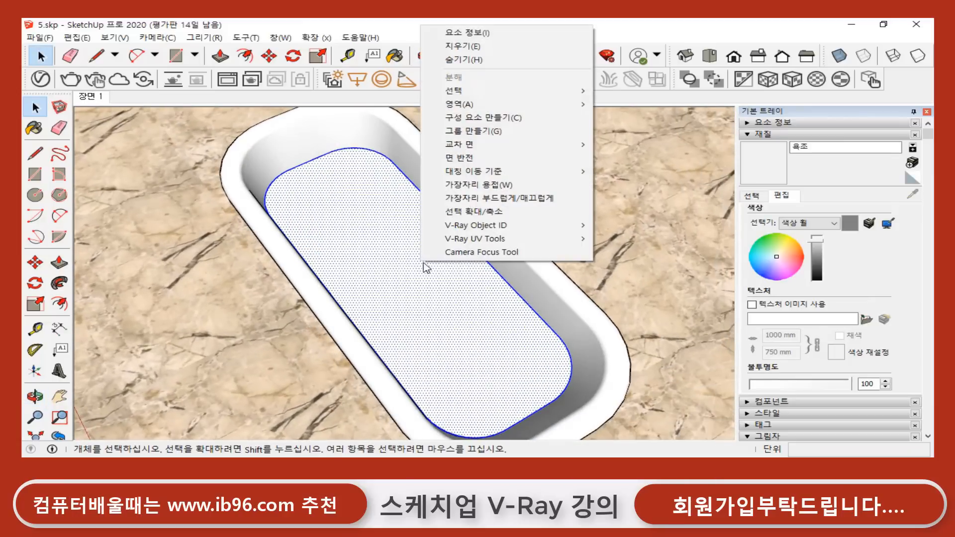
{"action": "left_click", "coordinate": [478, 131]}
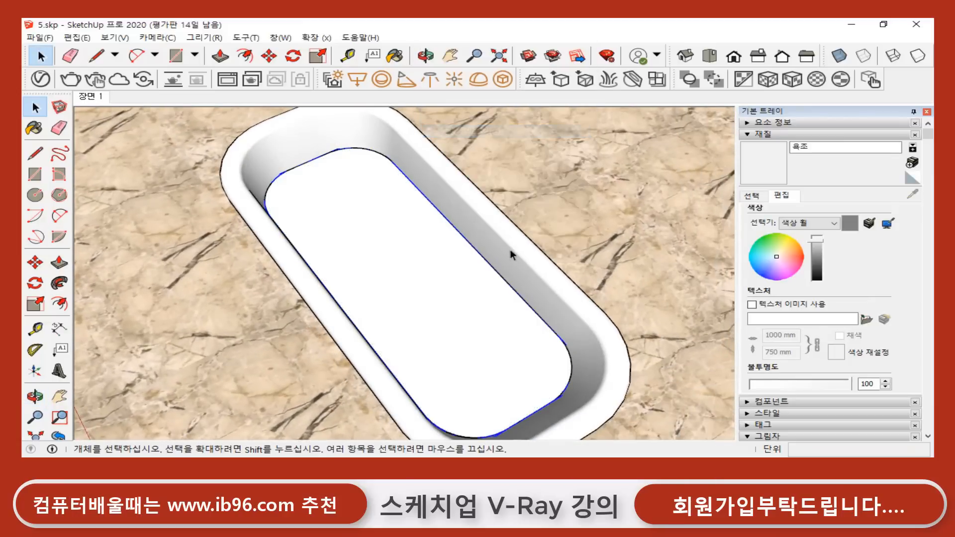
- Select the tub's connected shell together with its legs, without the basin floor, and restore the 장면 1 scene view
{"action": "middle_click_drag", "start_coordinate": [512, 252], "coordinate": [335, 288]}
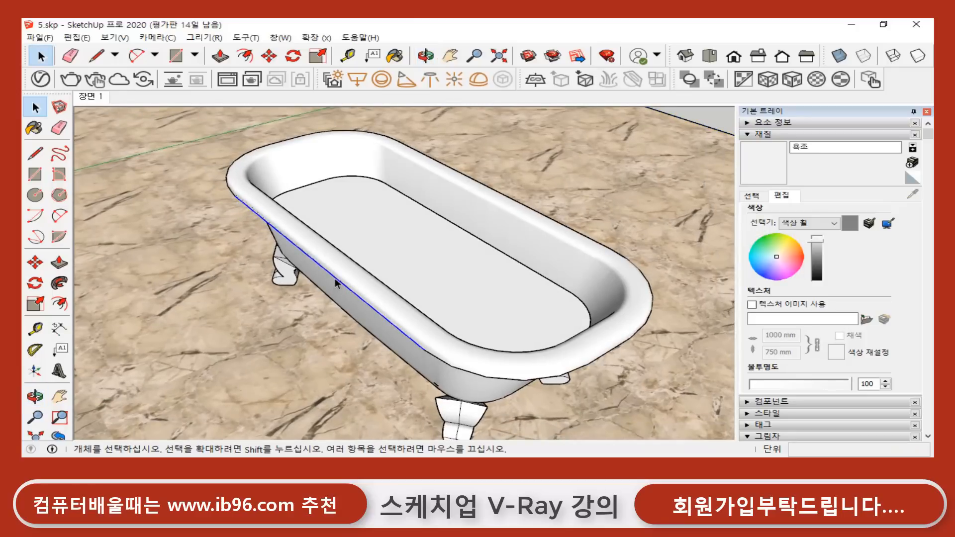
{"action": "triple_click", "coordinate": [337, 284]}
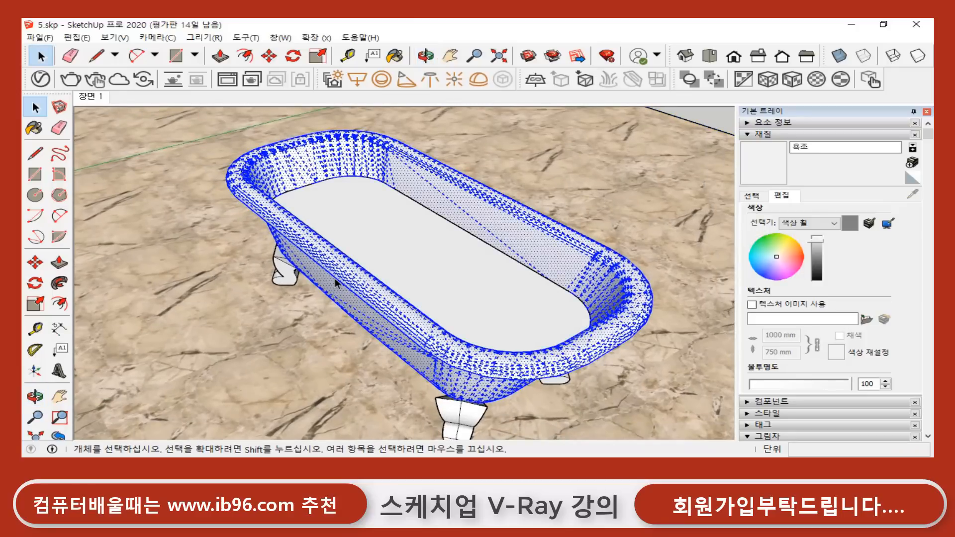
{"action": "left_click", "coordinate": [457, 415], "text": "shift"}
{"action": "left_click", "coordinate": [285, 273], "text": "shift"}
{"action": "middle_click_drag", "start_coordinate": [356, 299], "coordinate": [426, 343]}
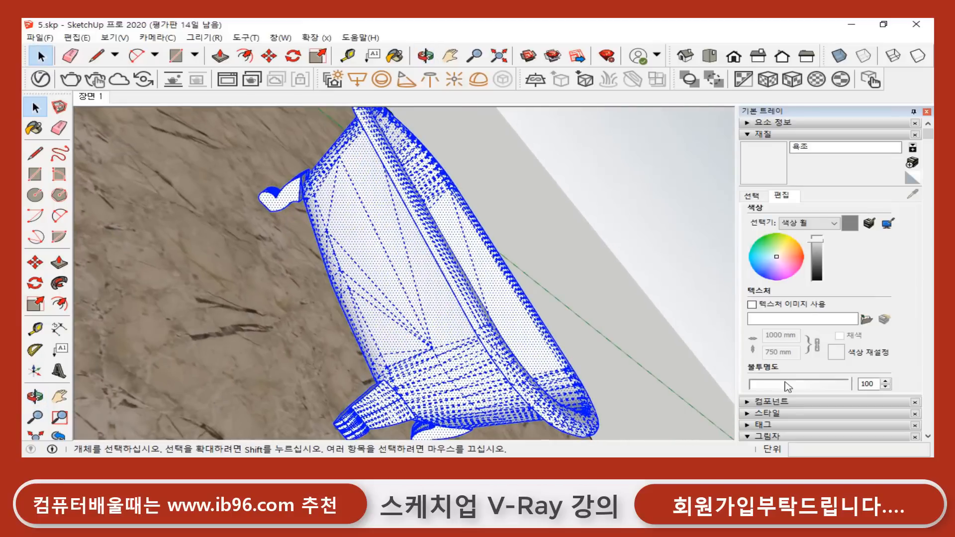
{"action": "left_click", "coordinate": [748, 134]}
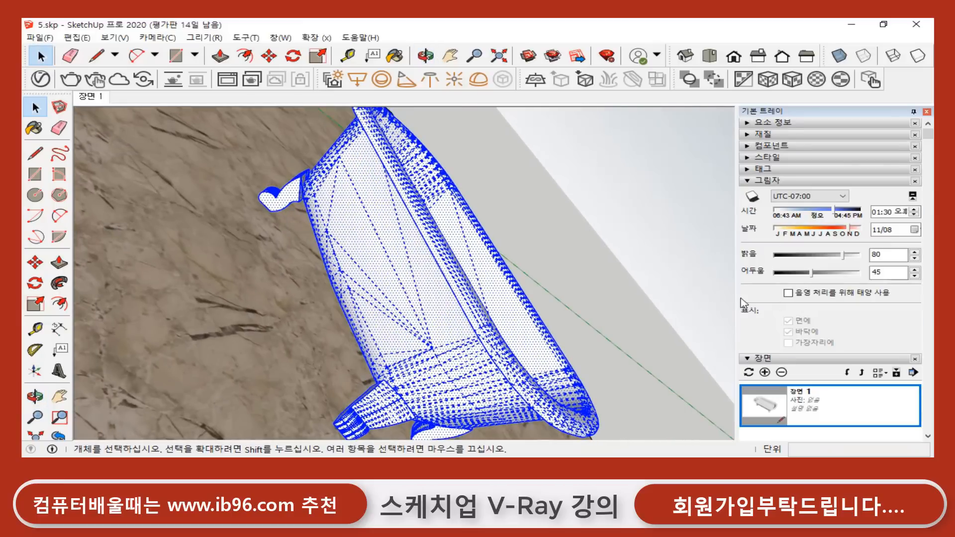
{"action": "left_click", "coordinate": [819, 411]}
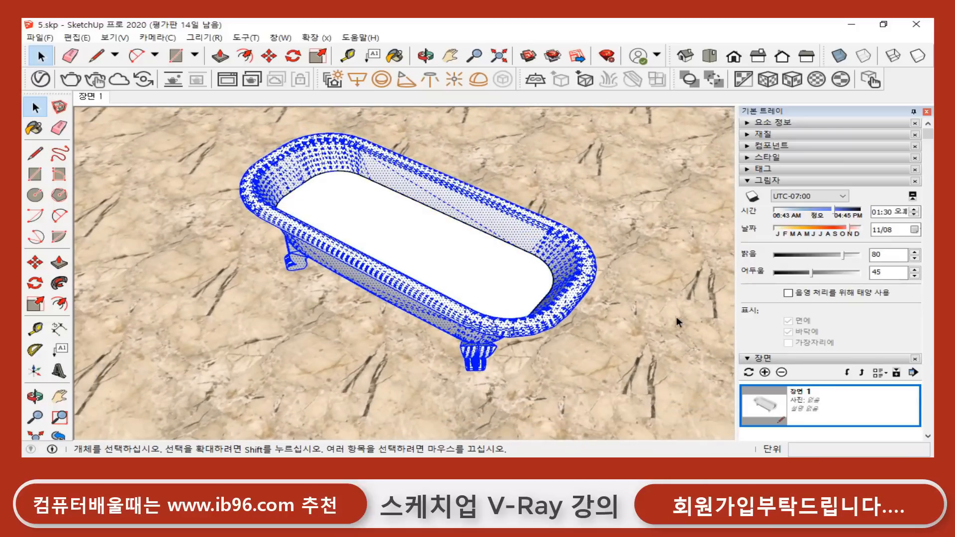
- Apply the 욕조 V-Ray material to the selected tub shell and legs
{"action": "left_click", "coordinate": [40, 79]}
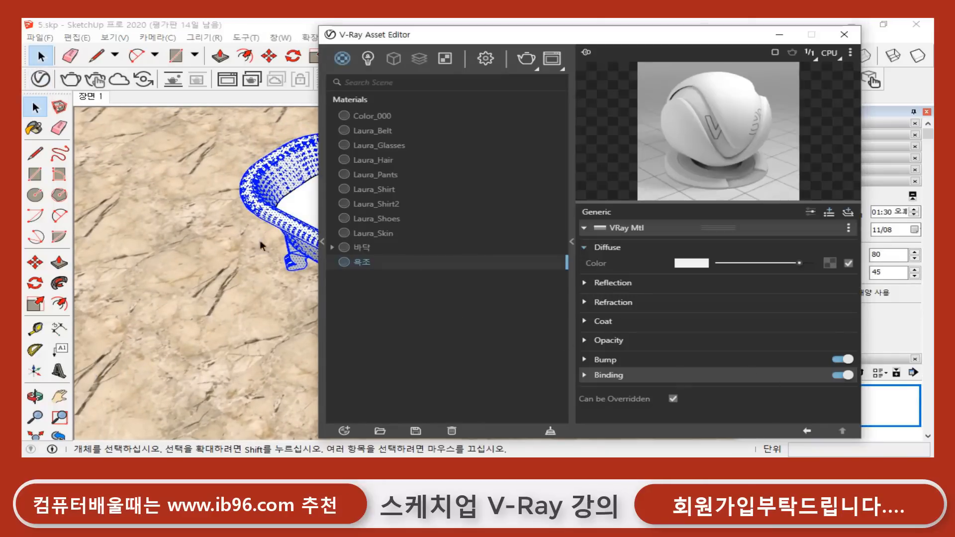
{"action": "right_click", "coordinate": [360, 267]}
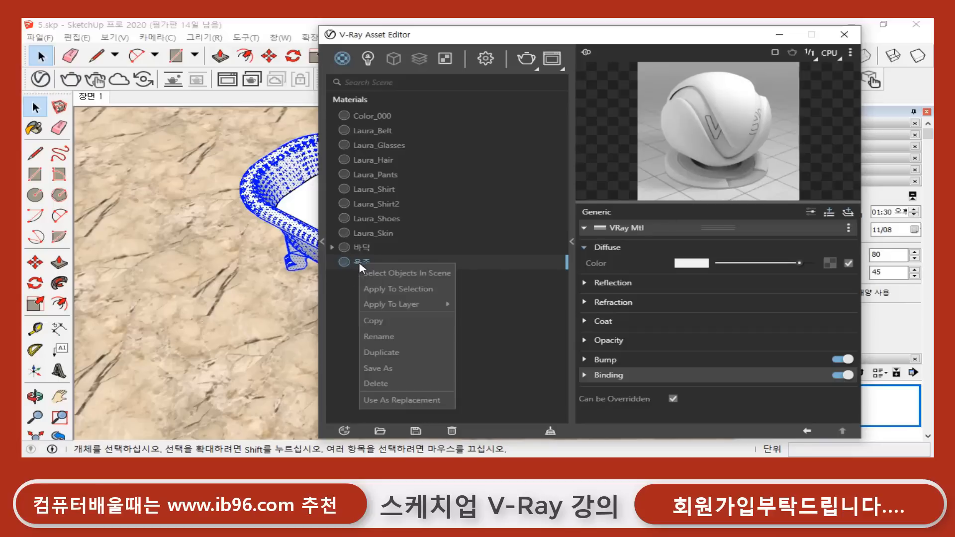
{"action": "left_click", "coordinate": [376, 289]}
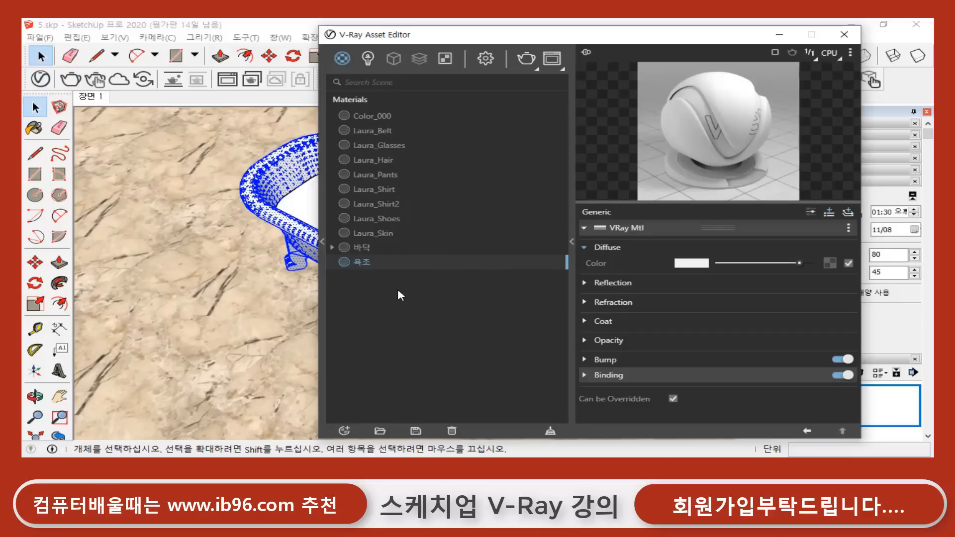
- Render the scene with the 욕조 material applied, save the image to the render history and return to the material settings
{"action": "left_click", "coordinate": [552, 59]}
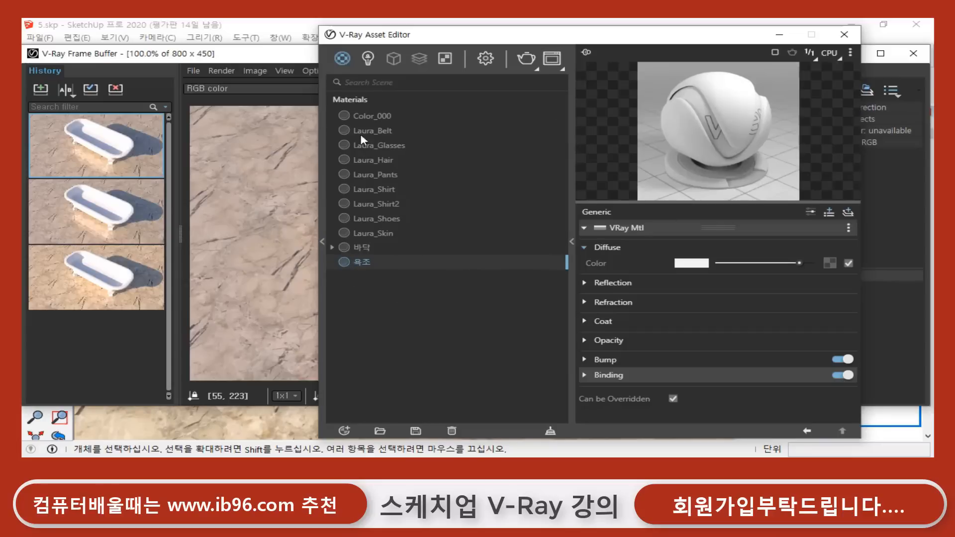
{"action": "left_click", "coordinate": [280, 64]}
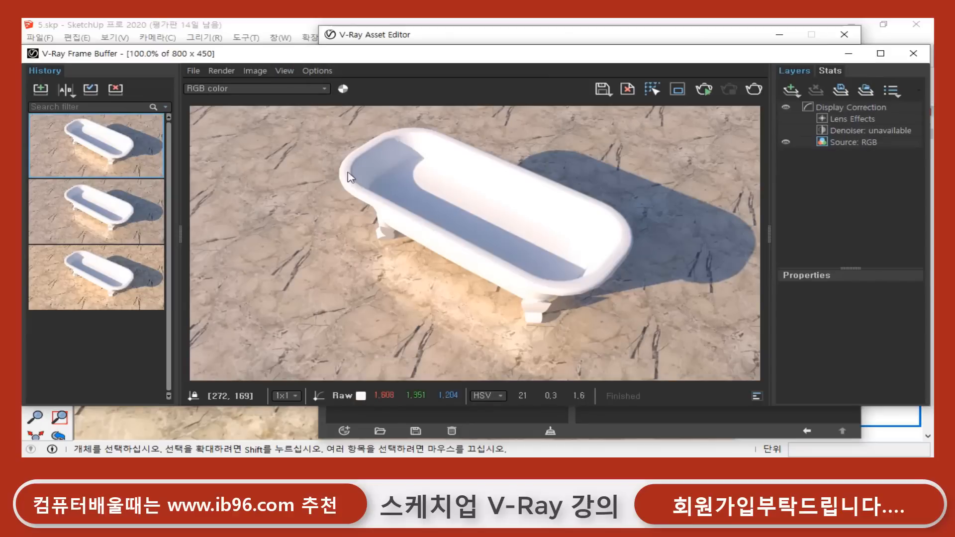
{"action": "left_click", "coordinate": [755, 90]}
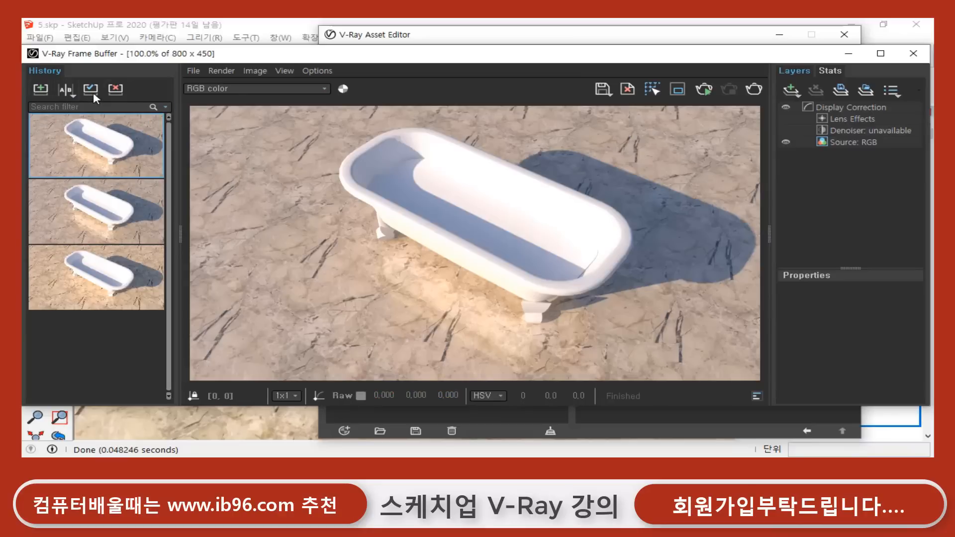
{"action": "left_click", "coordinate": [41, 89]}
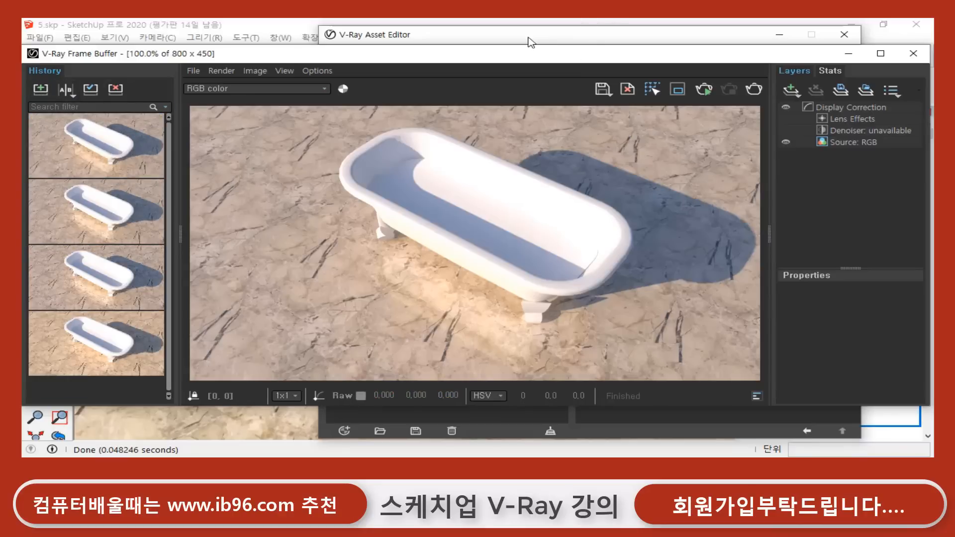
{"action": "left_click", "coordinate": [530, 38]}
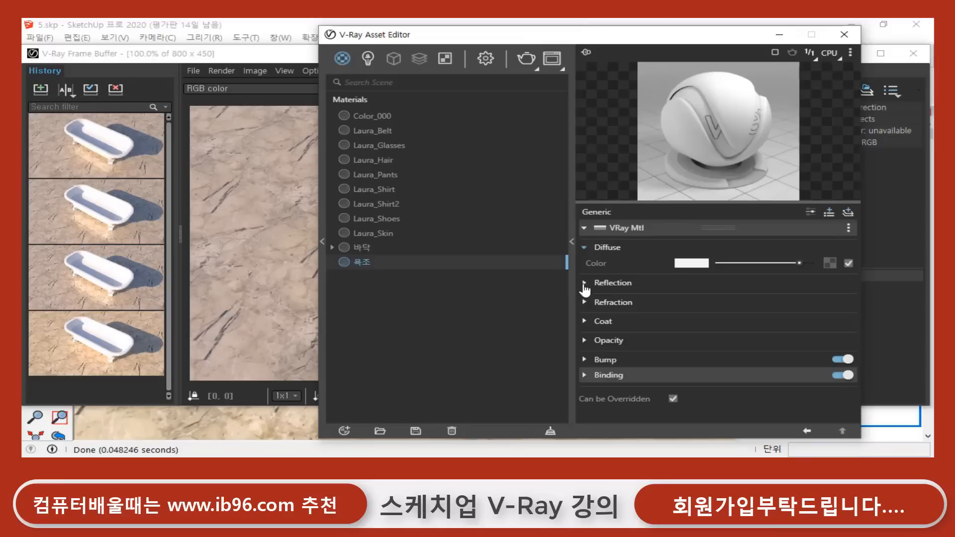
- Turn off Fresnel in the 욕조 material, raise its reflection color to light grey, and render the scene
{"action": "left_click", "coordinate": [586, 285]}
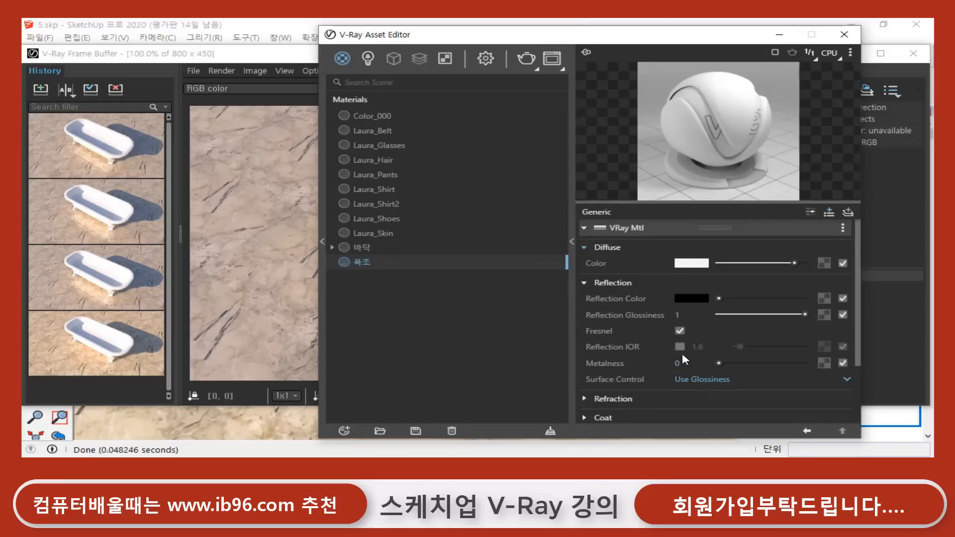
{"action": "left_click", "coordinate": [680, 332]}
{"action": "left_click_drag", "start_coordinate": [719, 299], "coordinate": [761, 298]}
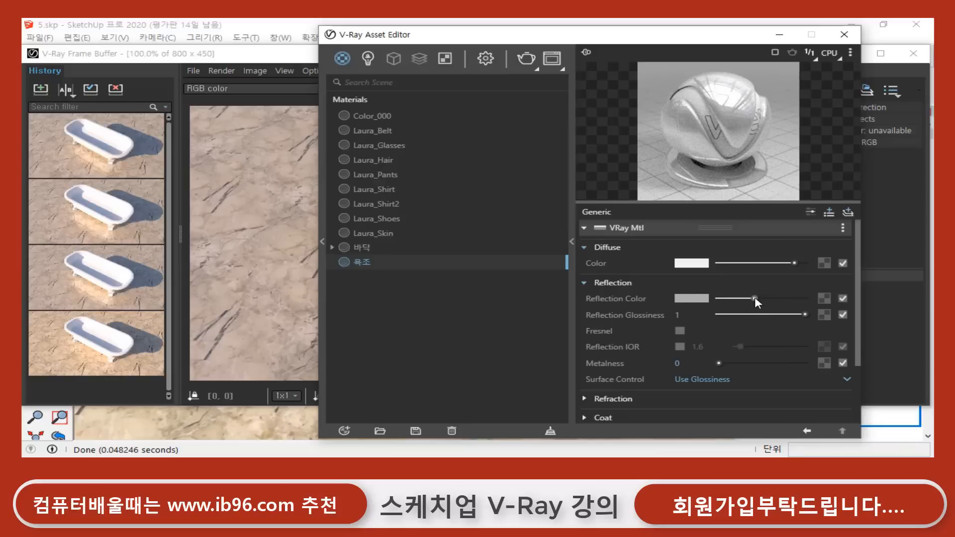
{"action": "left_click", "coordinate": [311, 71]}
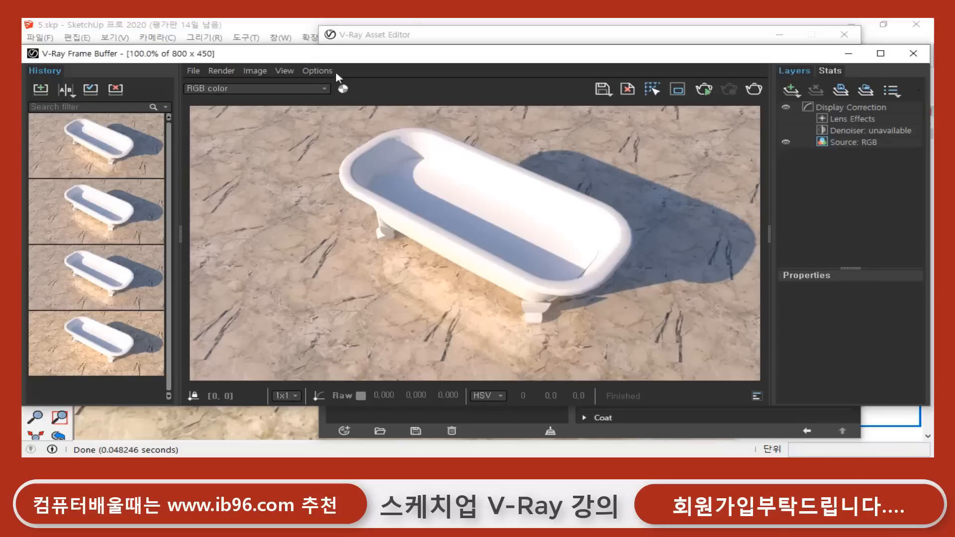
{"action": "left_click", "coordinate": [754, 89]}
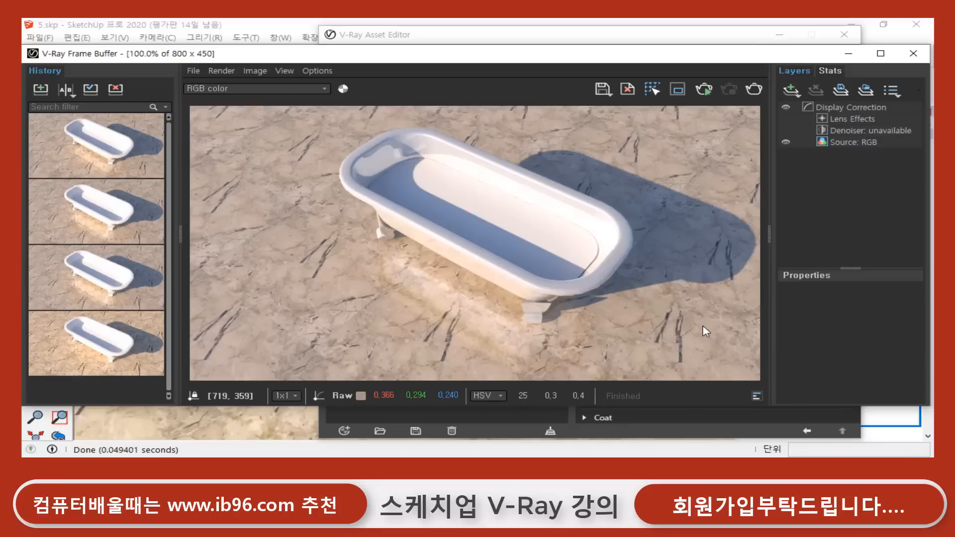
- Set the 욕조 material's reflection glossiness to 0.95
{"action": "left_click", "coordinate": [547, 39]}
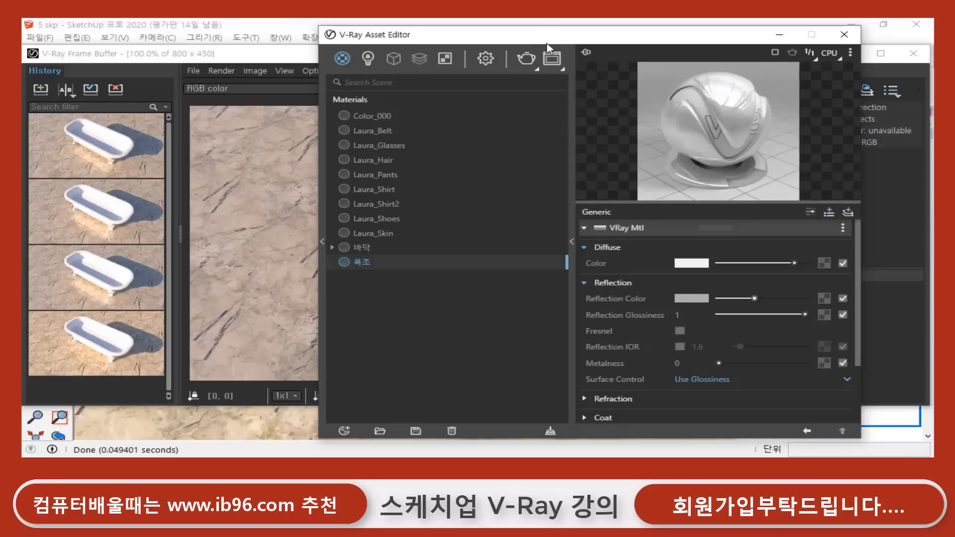
{"action": "left_click", "coordinate": [694, 316]}
{"action": "type", "text": "0.95"}
{"action": "key", "text": "Return"}
- Save the current tub render to the history and render the scene with the 0.95 reflection glossiness
{"action": "left_click", "coordinate": [290, 55]}
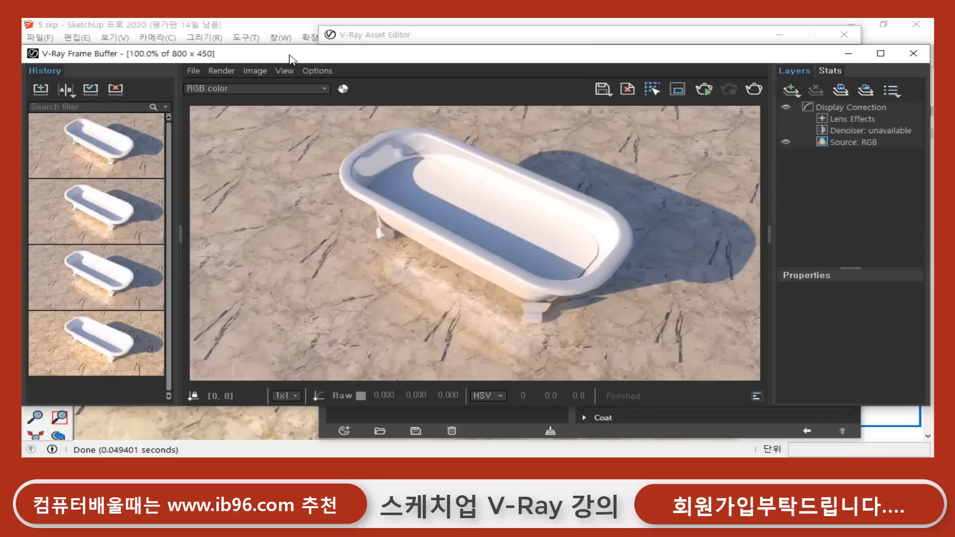
{"action": "left_click", "coordinate": [41, 89]}
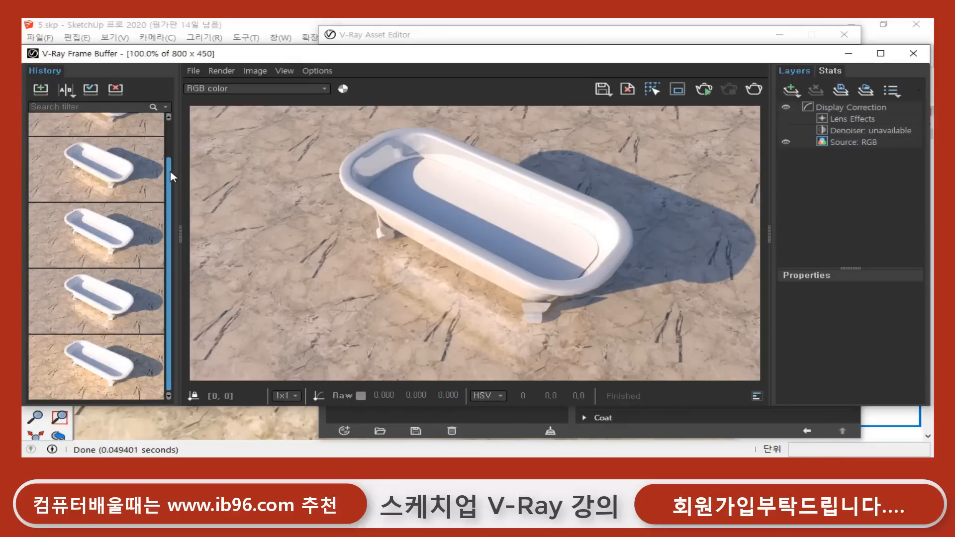
{"action": "left_click", "coordinate": [162, 153]}
{"action": "left_click_drag", "start_coordinate": [170, 166], "coordinate": [172, 121]}
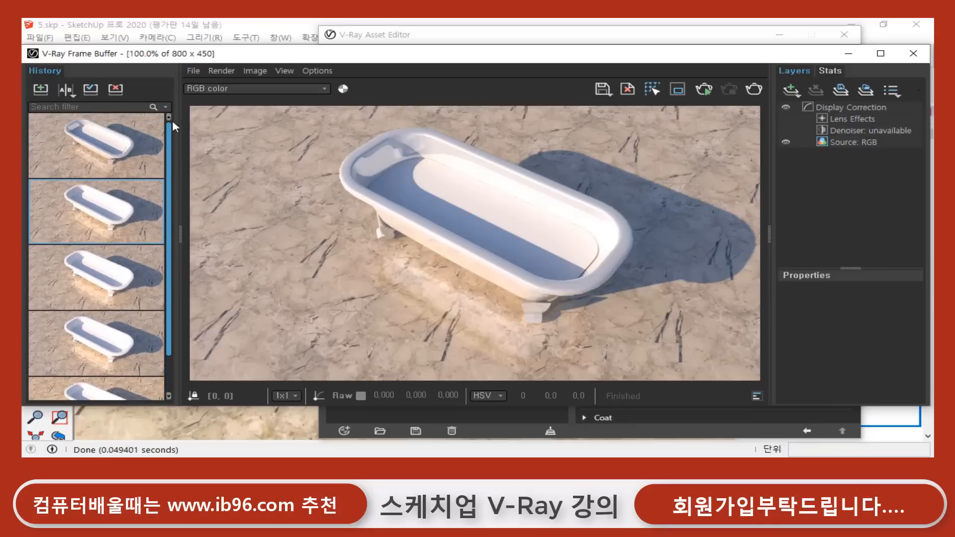
{"action": "left_click", "coordinate": [754, 89]}
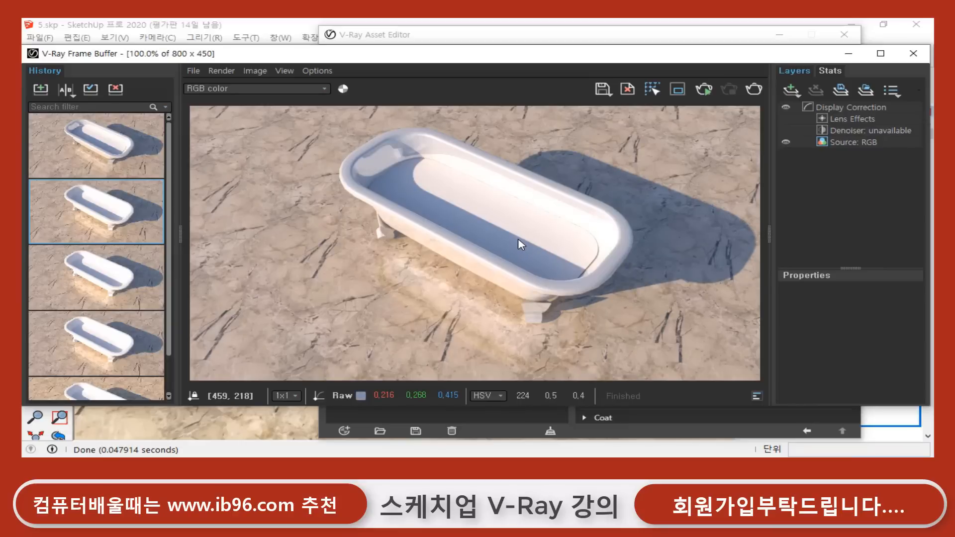
- Create a new Generic V-Ray material in the material list
{"action": "left_click", "coordinate": [520, 36]}
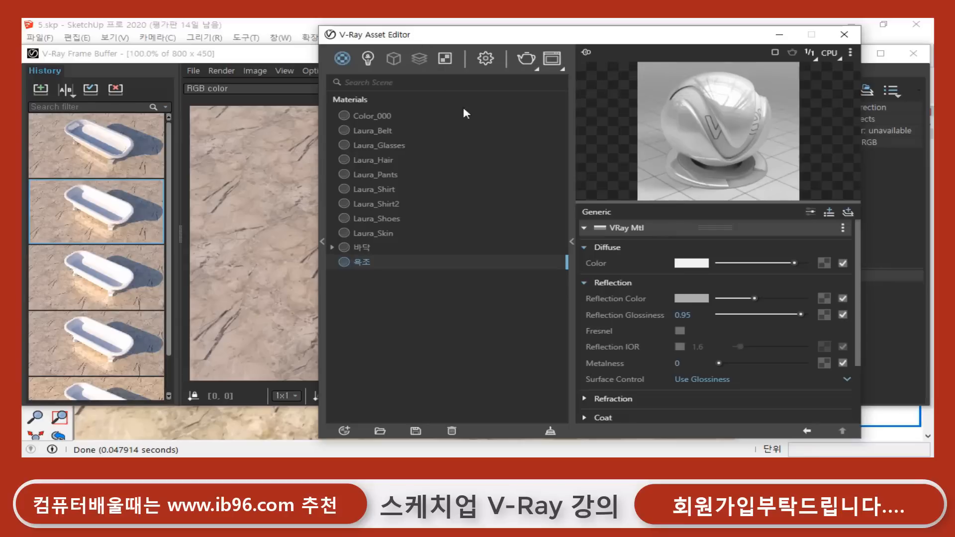
{"action": "left_click", "coordinate": [344, 431]}
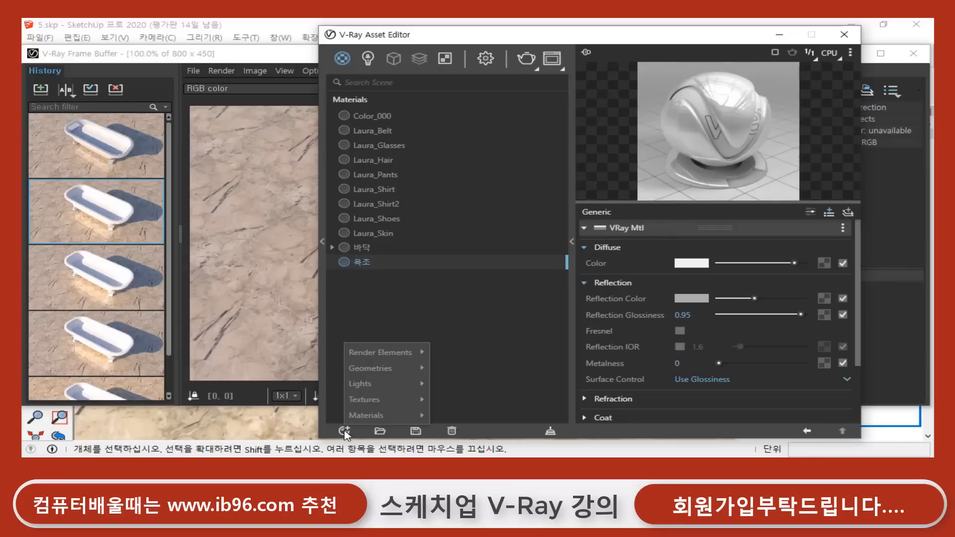
{"action": "mouse_move", "coordinate": [372, 413]}
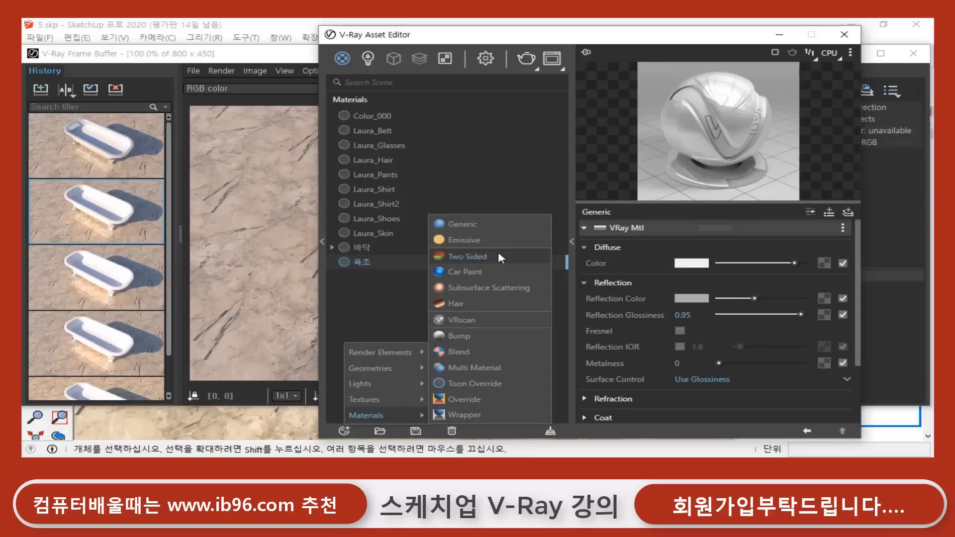
{"action": "left_click", "coordinate": [498, 223]}
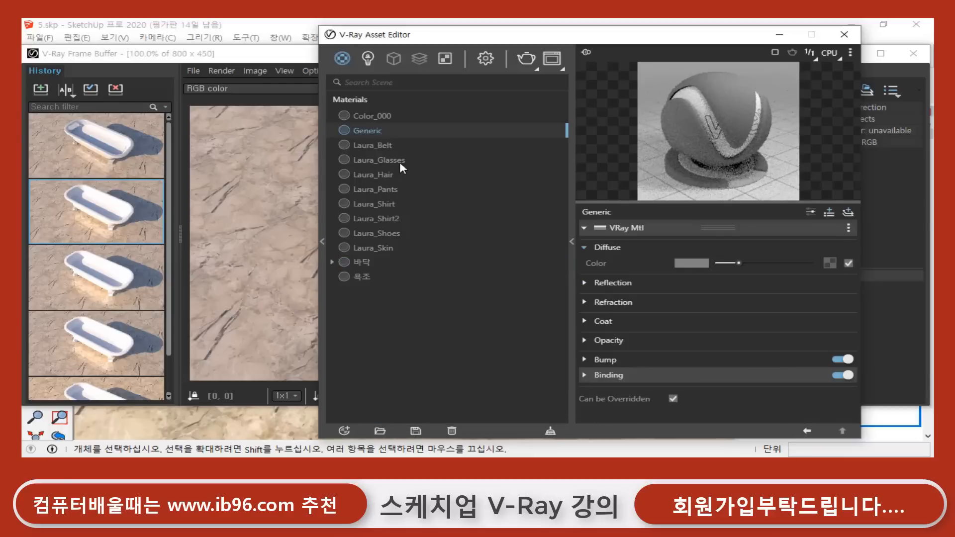
- Rename the new Generic material to 물
{"action": "right_click", "coordinate": [368, 133]}
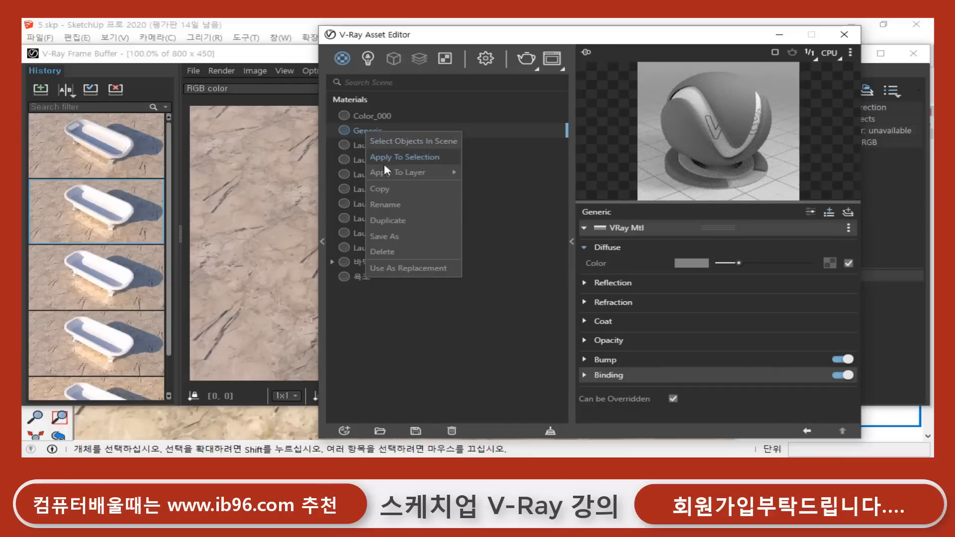
{"action": "left_click", "coordinate": [394, 201]}
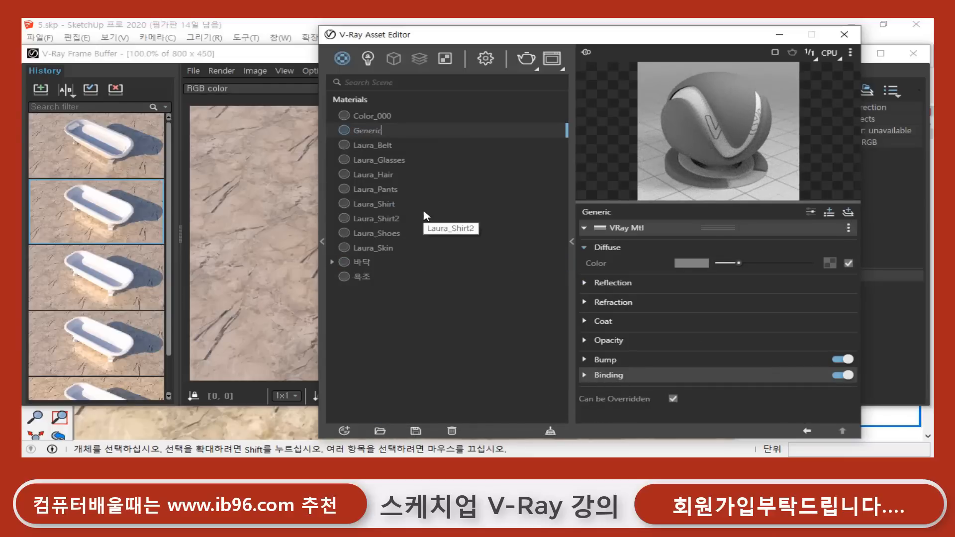
{"action": "key", "text": "BackSpace"}
{"action": "key", "text": "BackSpace"}
{"action": "key", "text": "BackSpace"}
{"action": "key", "text": "BackSpace"}
{"action": "key", "text": "BackSpace"}
{"action": "key", "text": "BackSpace"}
{"action": "key", "text": "BackSpace"}
{"action": "type", "text": "an"}
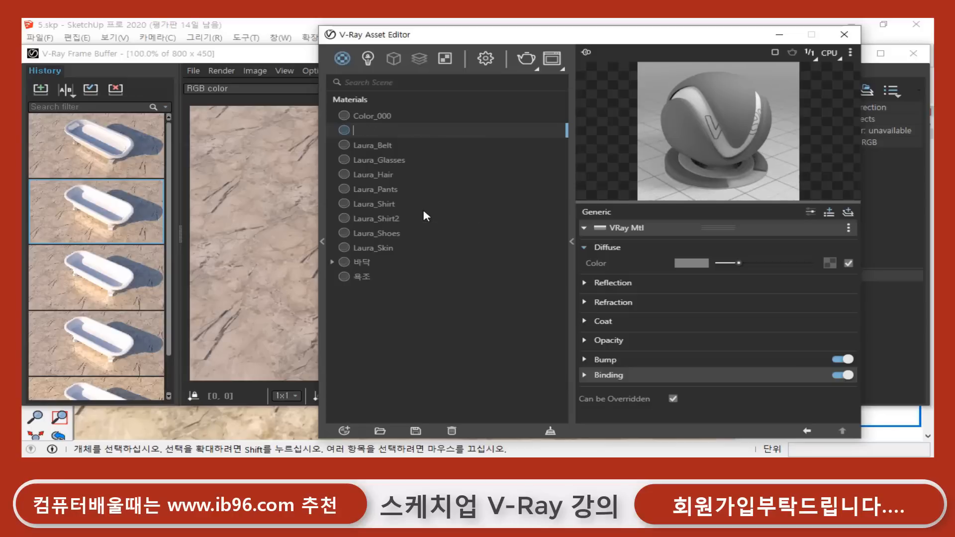
{"action": "key", "text": "BackSpace"}
{"action": "key", "text": "BackSpace"}
{"action": "type", "text": "물"}
{"action": "key", "text": "Return"}
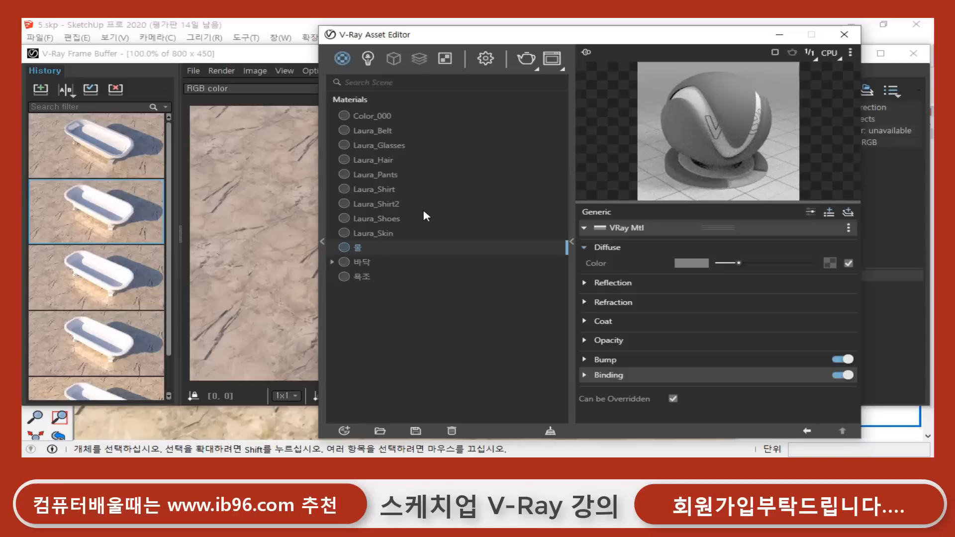
- Set the 물 material's diffuse color to a light teal of about R 0.559, G 0.823, B 0.794
{"action": "left_click", "coordinate": [691, 264]}
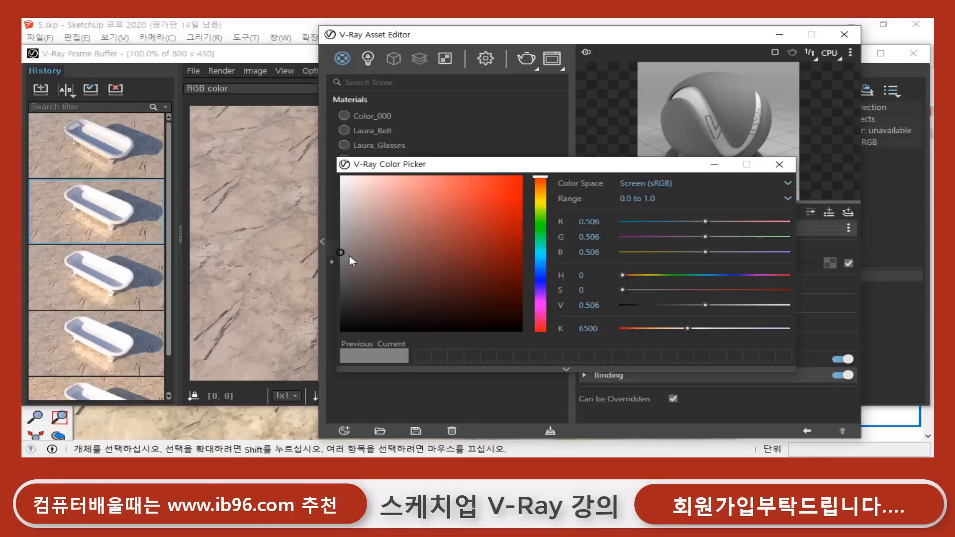
{"action": "left_click_drag", "start_coordinate": [342, 252], "coordinate": [491, 231]}
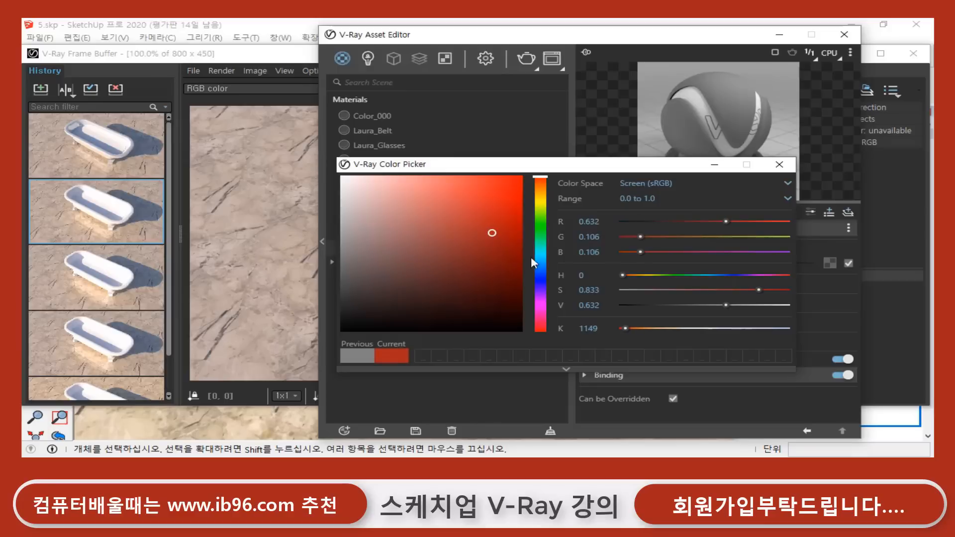
{"action": "mouse_move", "coordinate": [541, 256]}
{"action": "left_mouse_down"}
{"action": "mouse_move", "coordinate": [495, 220]}
{"action": "mouse_move", "coordinate": [519, 189]}
{"action": "mouse_move", "coordinate": [497, 217]}
{"action": "mouse_move", "coordinate": [424, 231]}
{"action": "mouse_move", "coordinate": [540, 252]}
{"action": "left_mouse_up"}
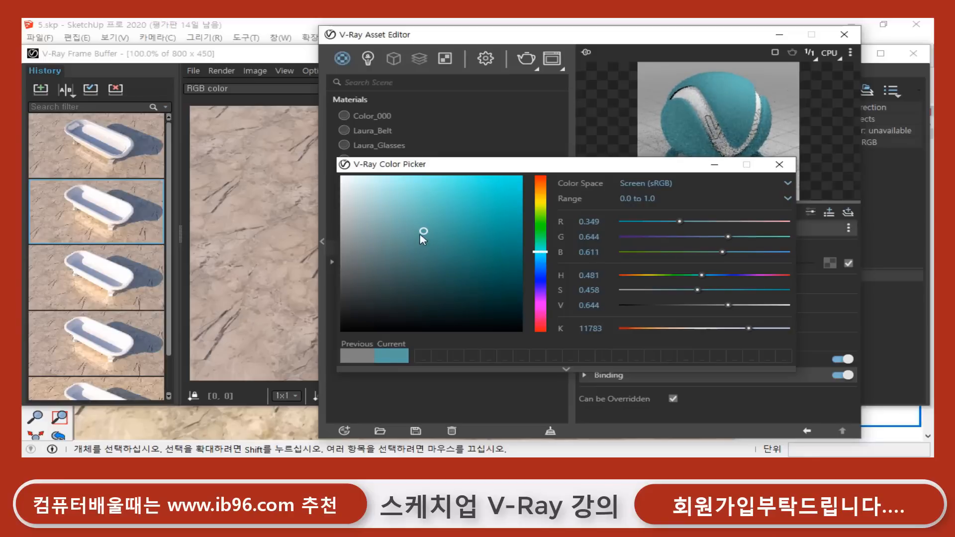
{"action": "left_click_drag", "start_coordinate": [423, 231], "coordinate": [399, 203]}
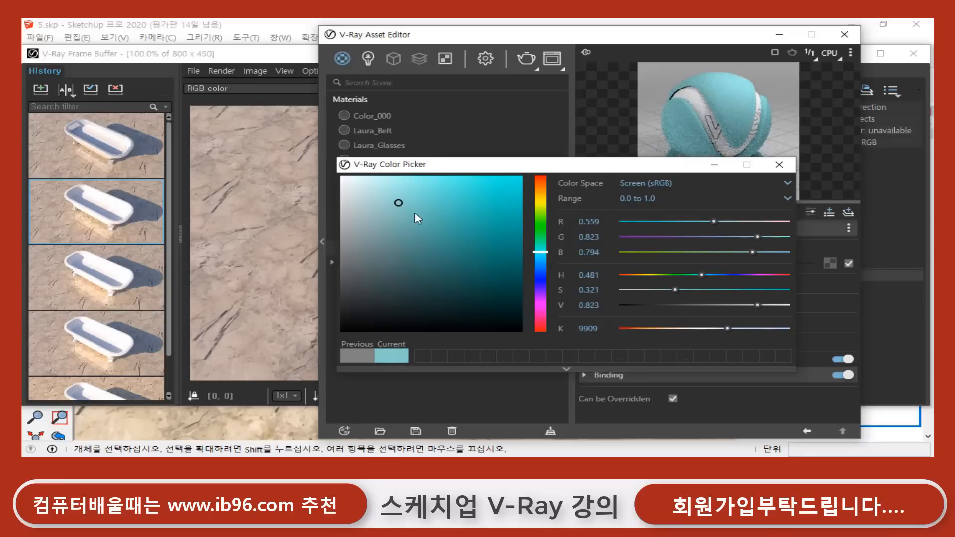
{"action": "left_click", "coordinate": [779, 165]}
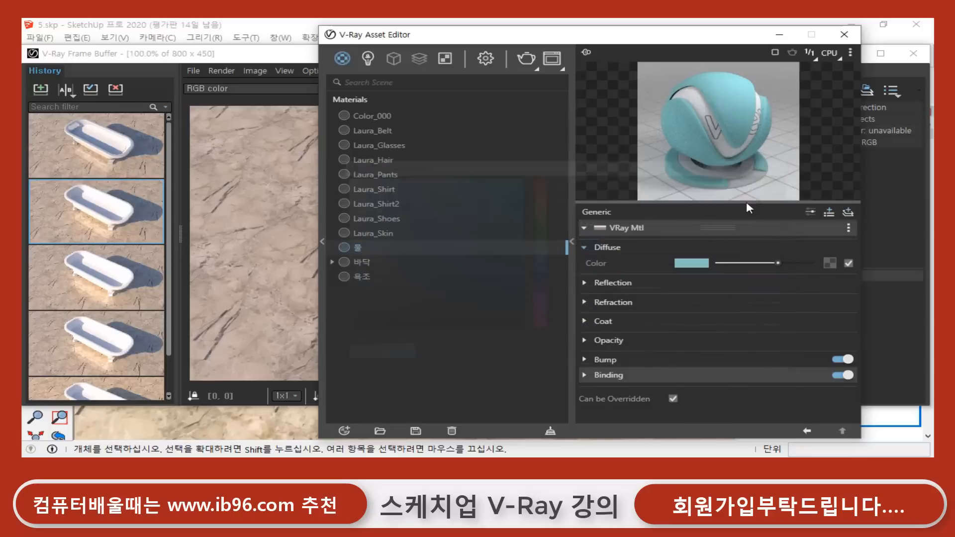
- Return to the SketchUp model, open the tub's basin floor group and select its flat face
{"action": "left_click", "coordinate": [284, 55]}
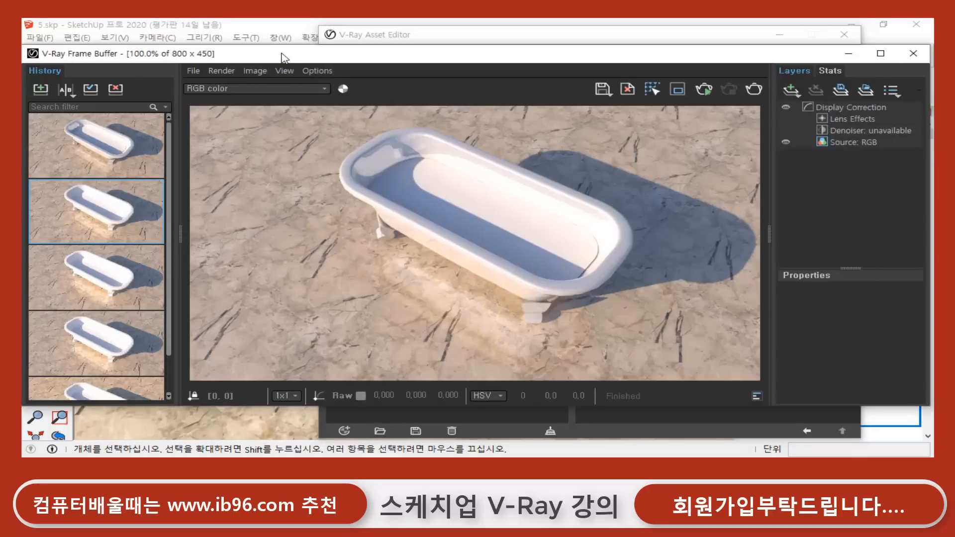
{"action": "left_click", "coordinate": [780, 34]}
{"action": "left_click", "coordinate": [849, 56]}
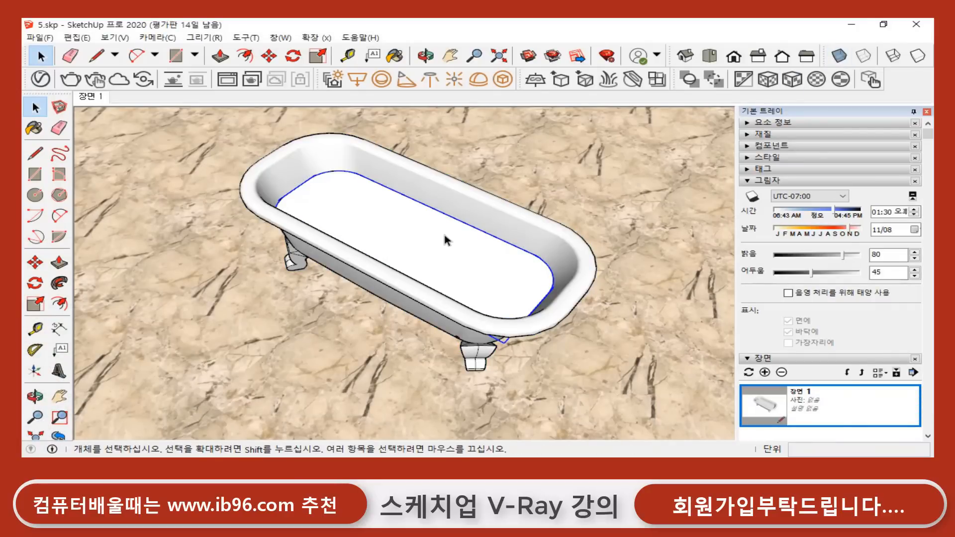
{"action": "double_click", "coordinate": [426, 238]}
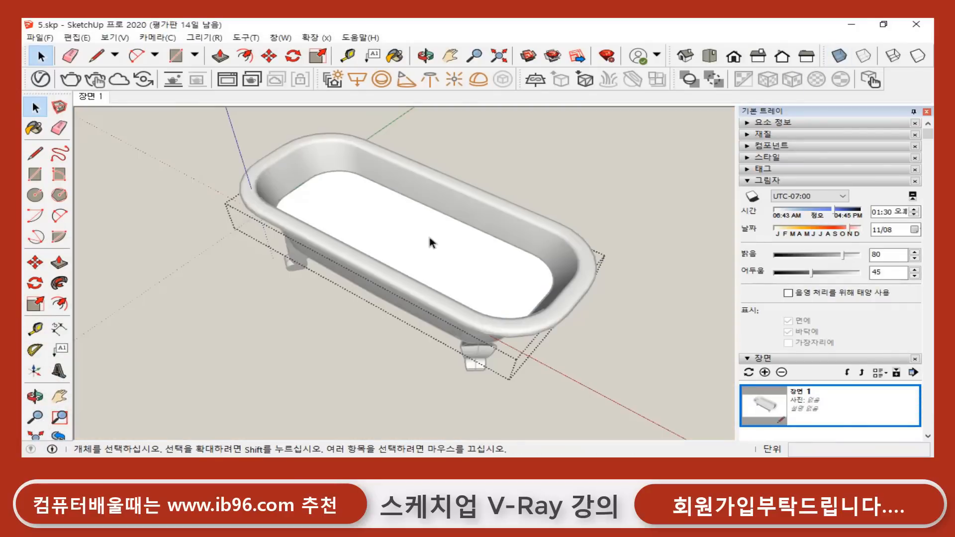
{"action": "left_click", "coordinate": [429, 240]}
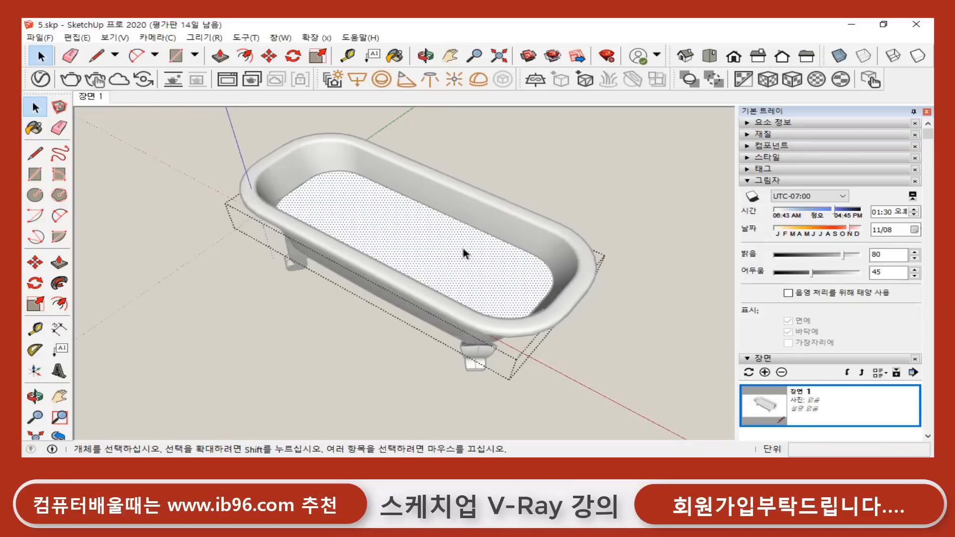
- Apply the 물 material to the selected basin floor face and render the scene
{"action": "left_click", "coordinate": [40, 79]}
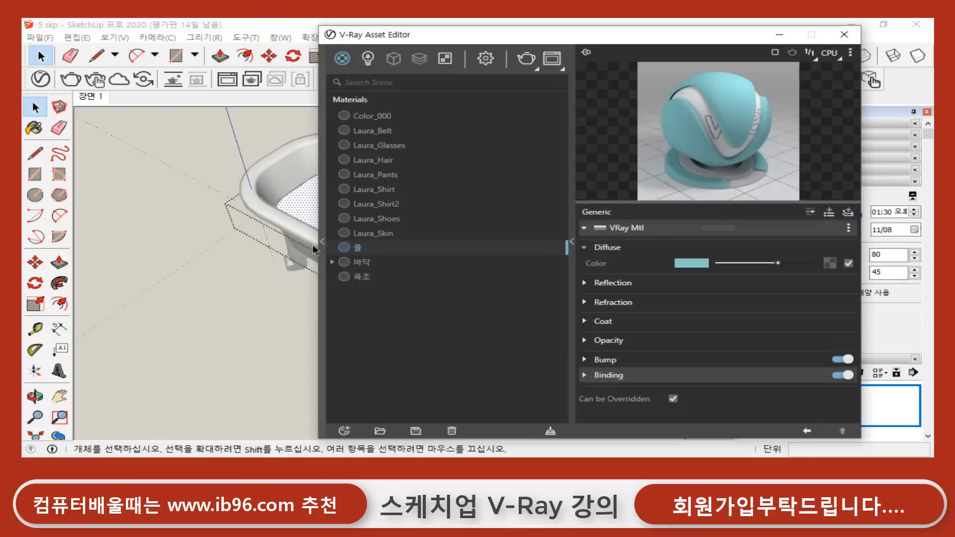
{"action": "right_click", "coordinate": [359, 247]}
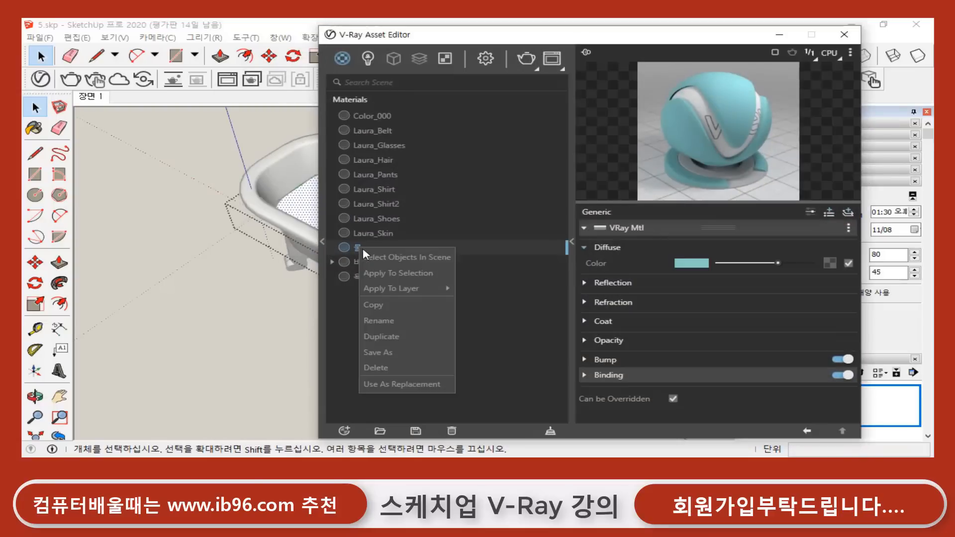
{"action": "left_click", "coordinate": [391, 272]}
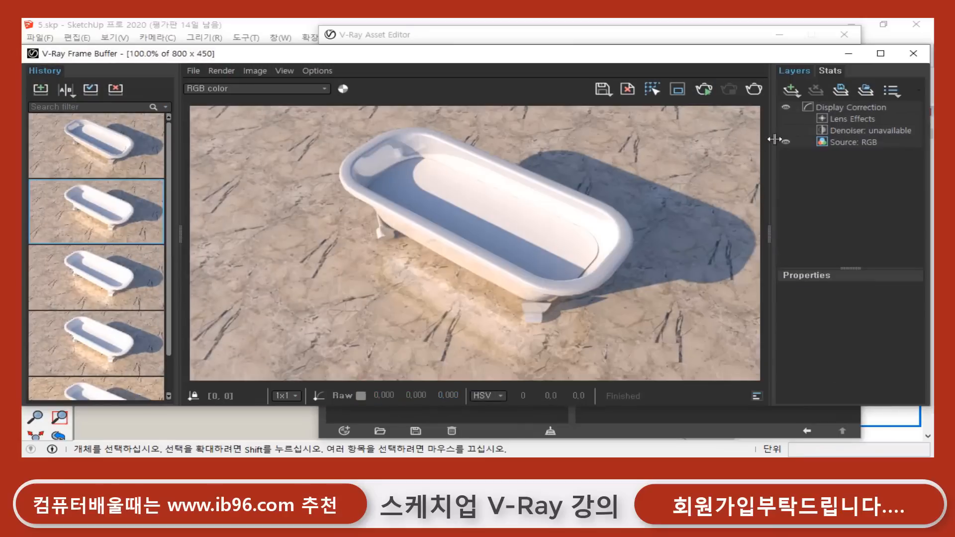
{"action": "left_click", "coordinate": [755, 89]}
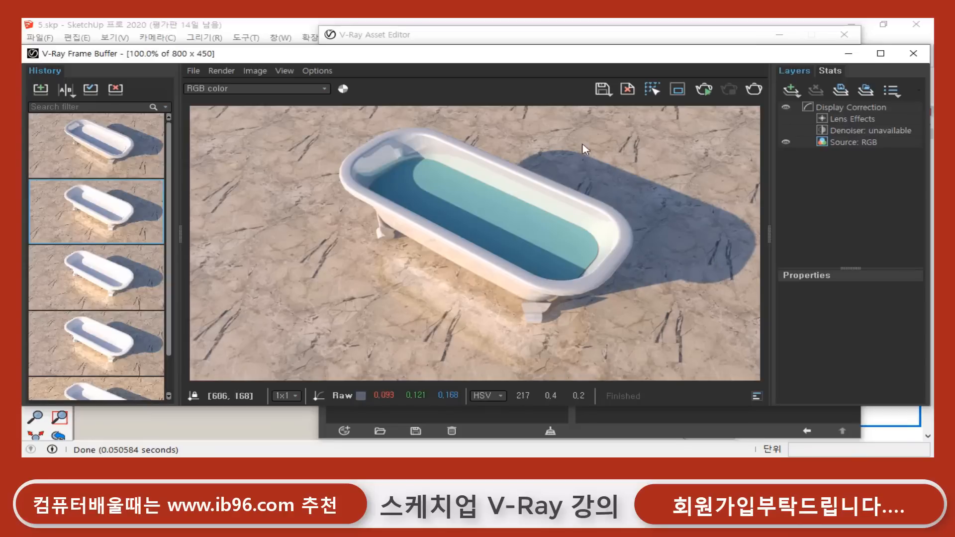
- Raise the 물 material's refraction color to nearly white and return to the rendered image
{"action": "left_click", "coordinate": [471, 35]}
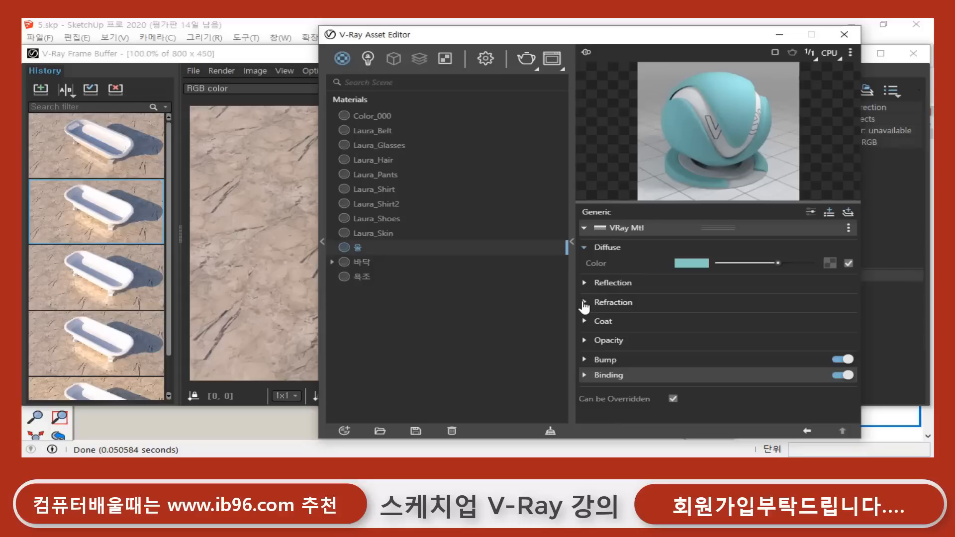
{"action": "left_click", "coordinate": [585, 303]}
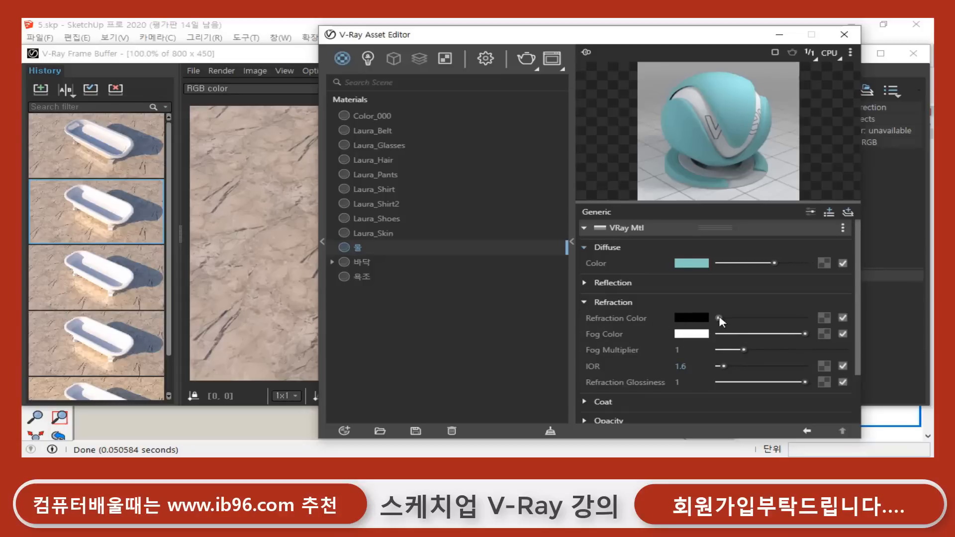
{"action": "left_click_drag", "start_coordinate": [719, 318], "coordinate": [793, 319]}
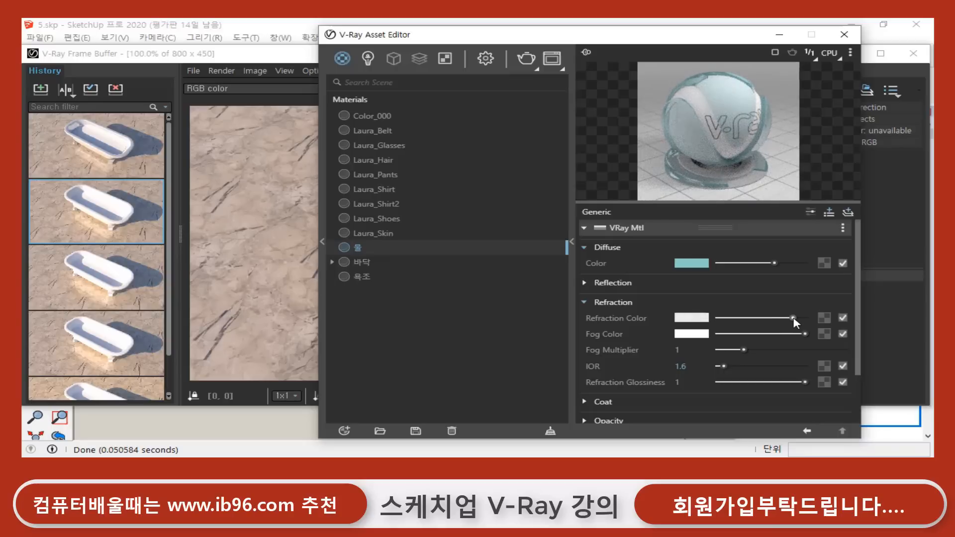
{"action": "left_click_drag", "start_coordinate": [794, 319], "coordinate": [799, 318]}
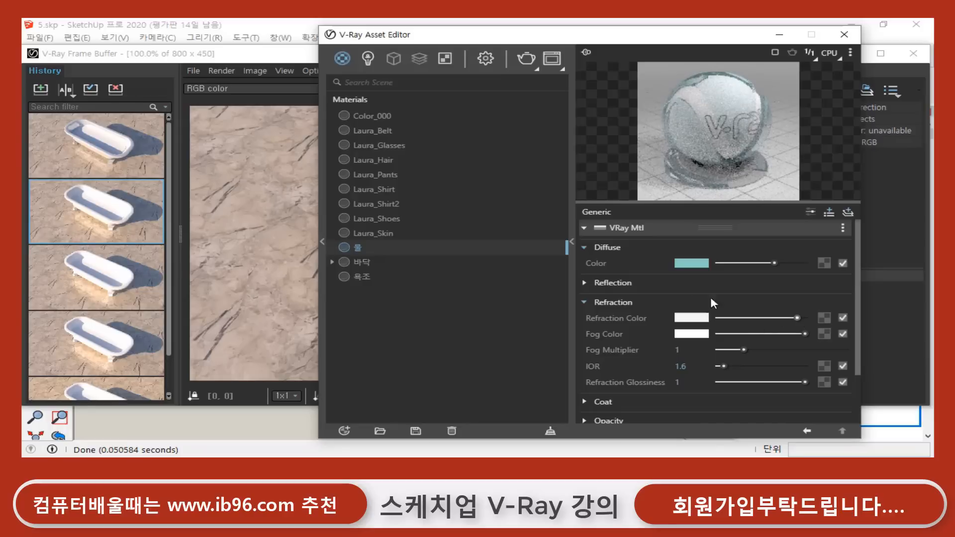
{"action": "left_click", "coordinate": [305, 81]}
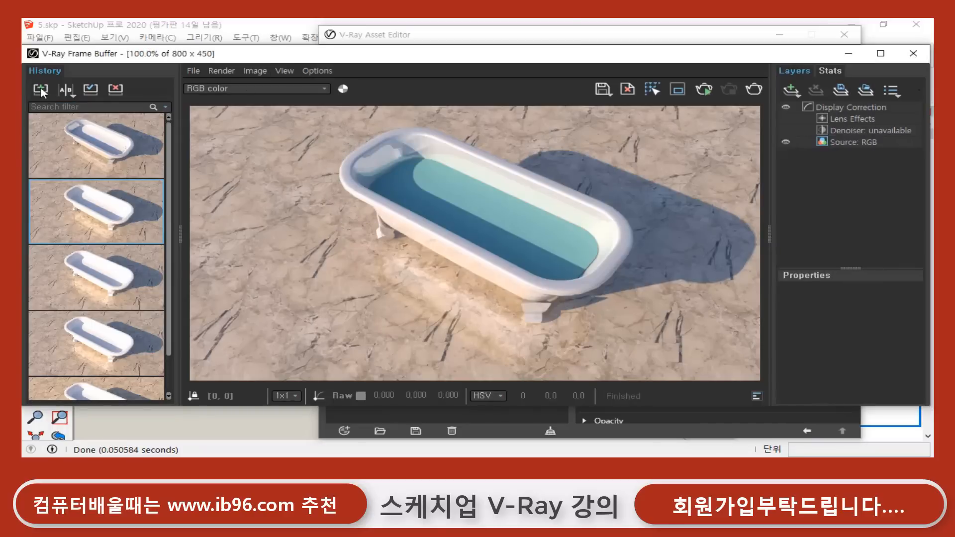
- Render the scene, and set the 물 material's diffuse color to black and its refraction color to pure white
{"action": "left_click", "coordinate": [754, 90]}
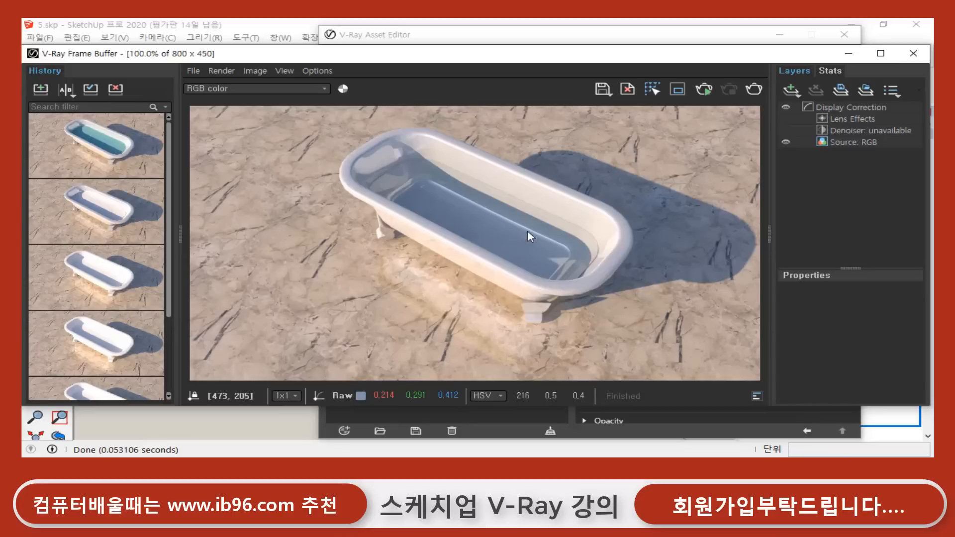
{"action": "left_click", "coordinate": [571, 34]}
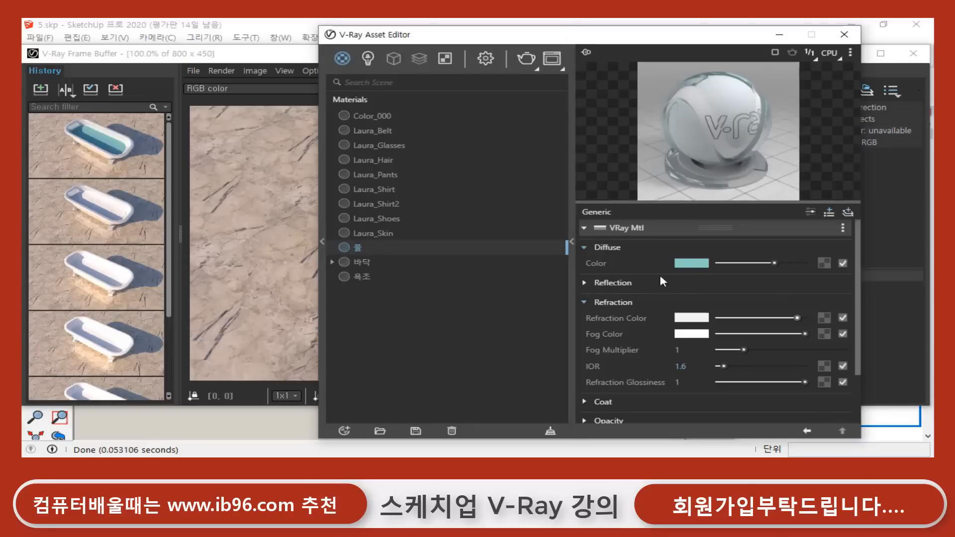
{"action": "left_click", "coordinate": [691, 264]}
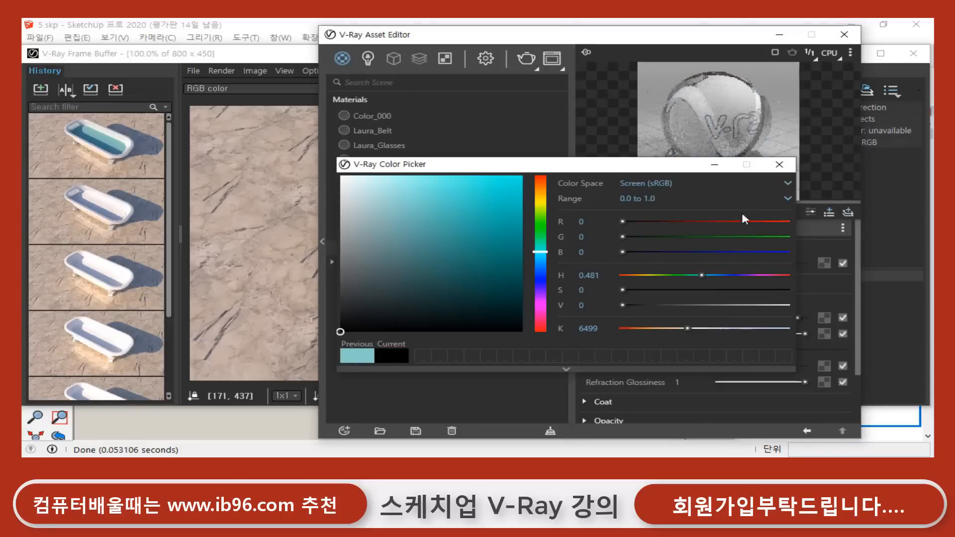
{"action": "left_click", "coordinate": [779, 164]}
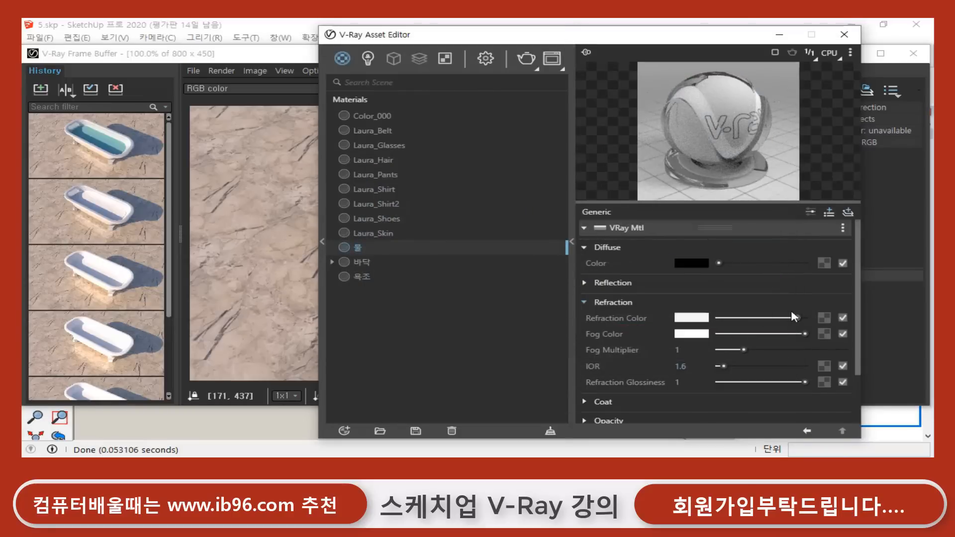
{"action": "left_click_drag", "start_coordinate": [794, 317], "coordinate": [807, 318]}
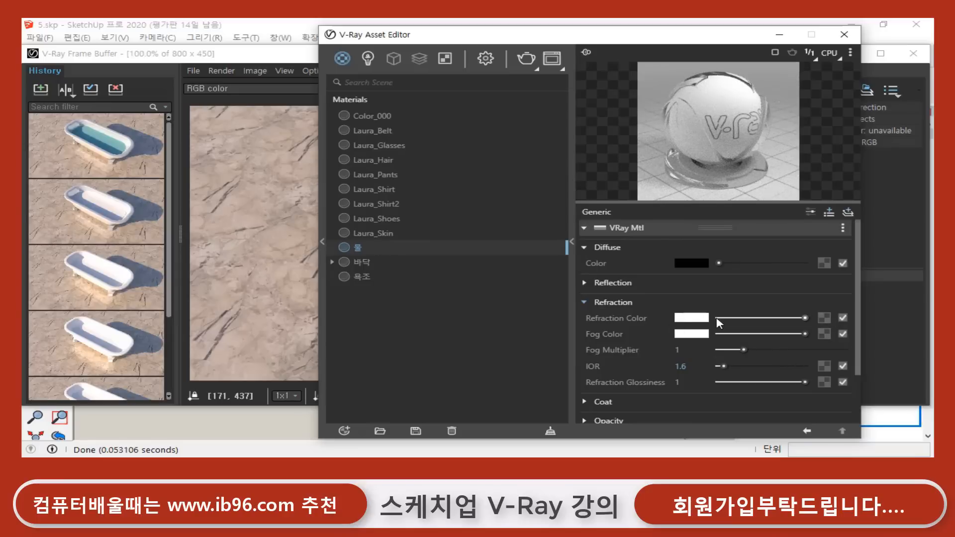
- Set the 물 material's fog color to a light blue of about R 0.488, G 0.892, B 0.894
{"action": "left_click", "coordinate": [694, 334]}
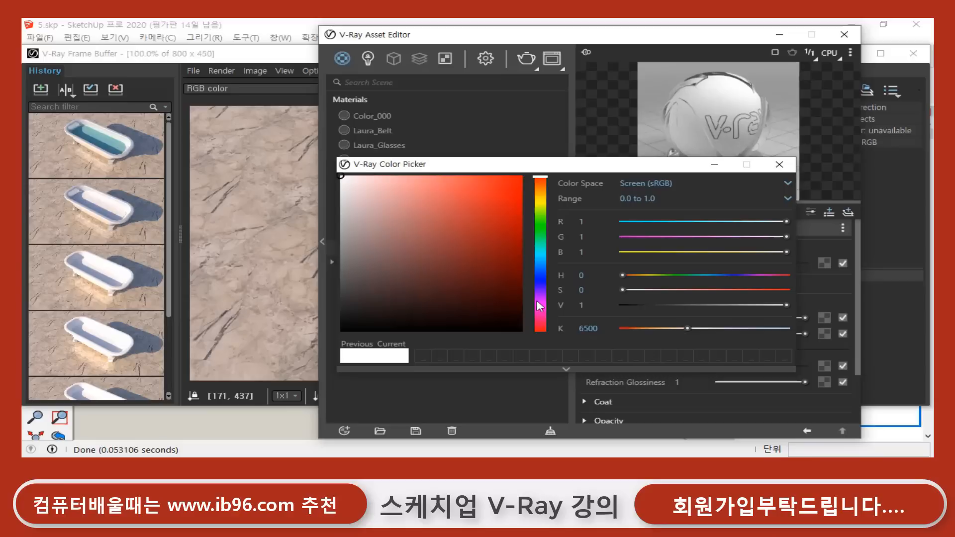
{"action": "left_click_drag", "start_coordinate": [542, 184], "coordinate": [540, 252]}
{"action": "left_click", "coordinate": [409, 238]}
{"action": "left_click_drag", "start_coordinate": [424, 235], "coordinate": [445, 192]}
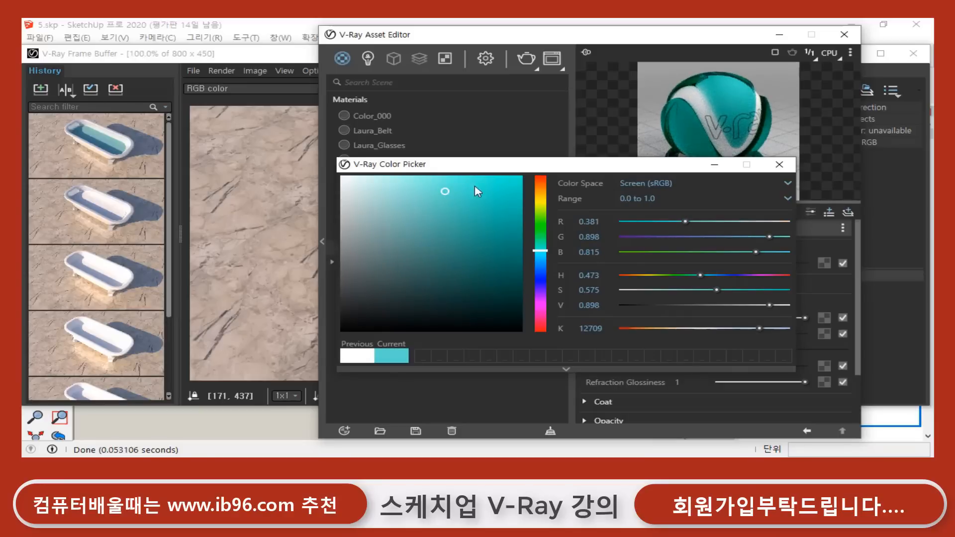
{"action": "left_click_drag", "start_coordinate": [445, 193], "coordinate": [432, 192]}
{"action": "left_click_drag", "start_coordinate": [538, 251], "coordinate": [541, 258]}
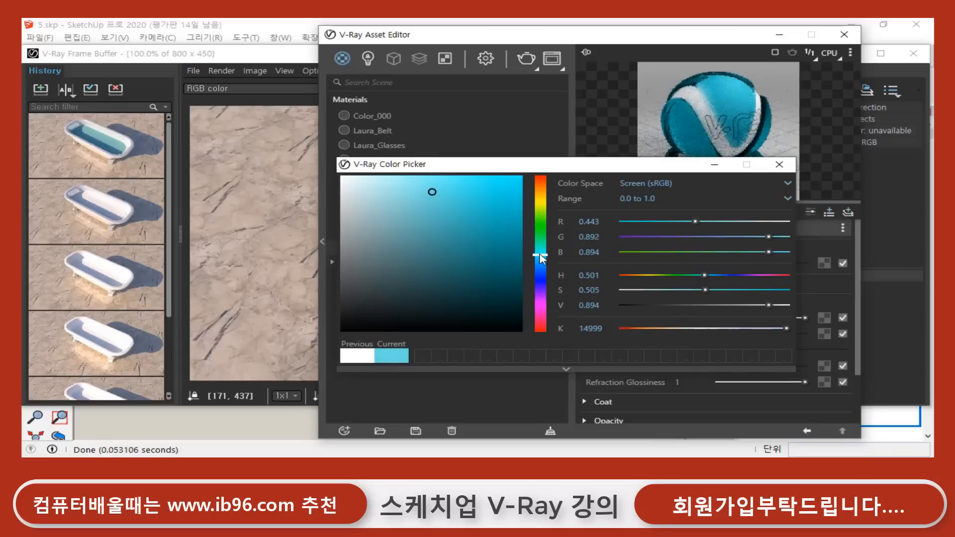
{"action": "left_click_drag", "start_coordinate": [432, 193], "coordinate": [423, 192]}
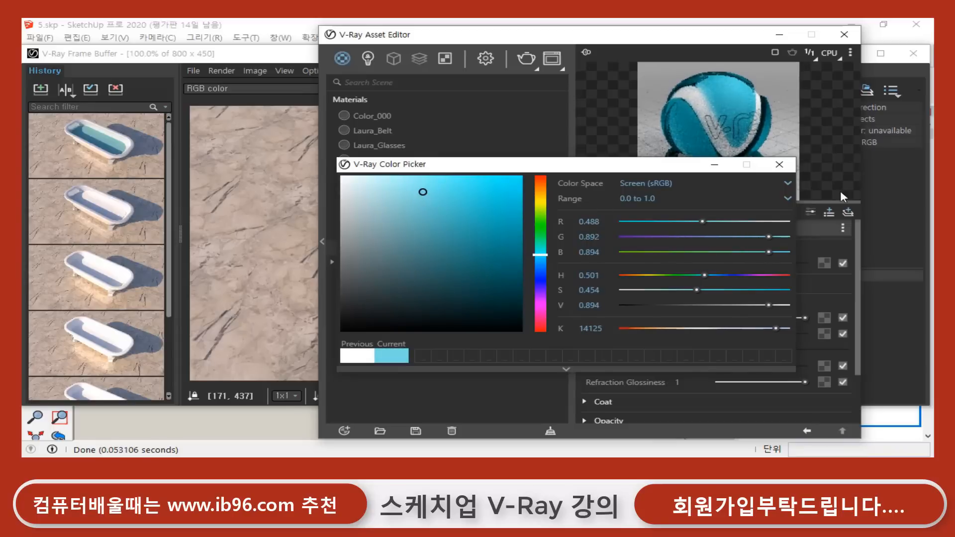
{"action": "left_click", "coordinate": [784, 168]}
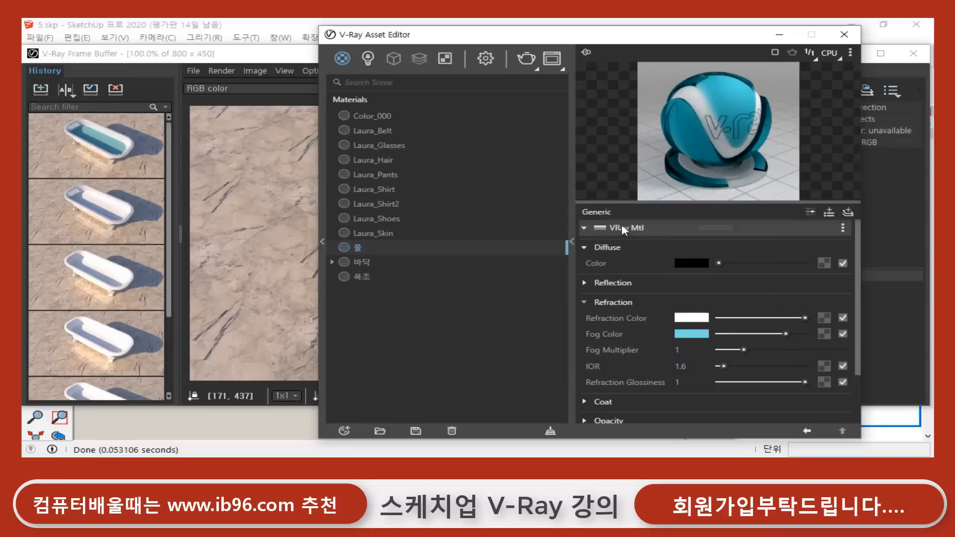
- Save the current render to the frame buffer history and render the scene with the blue fog color
{"action": "left_click", "coordinate": [304, 54]}
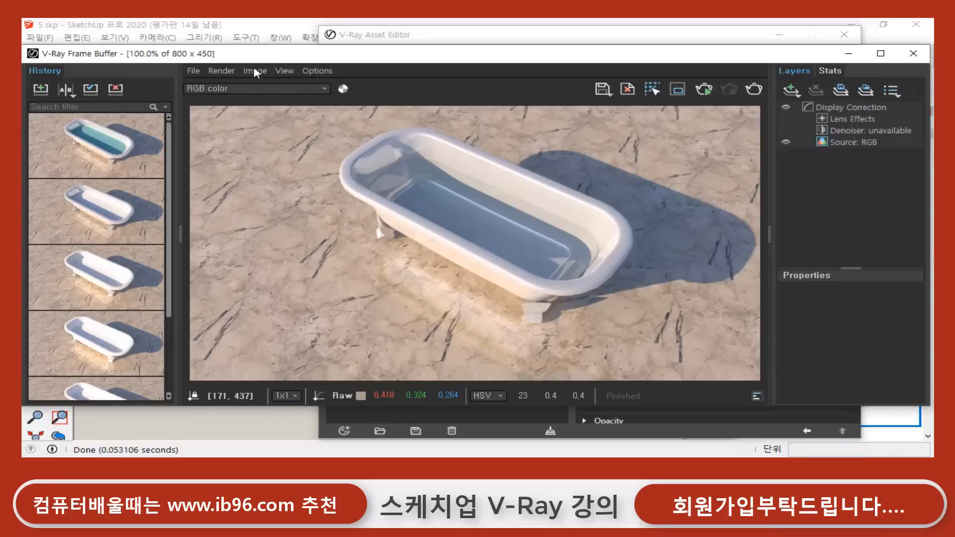
{"action": "left_click", "coordinate": [37, 92]}
{"action": "left_click", "coordinate": [755, 88]}
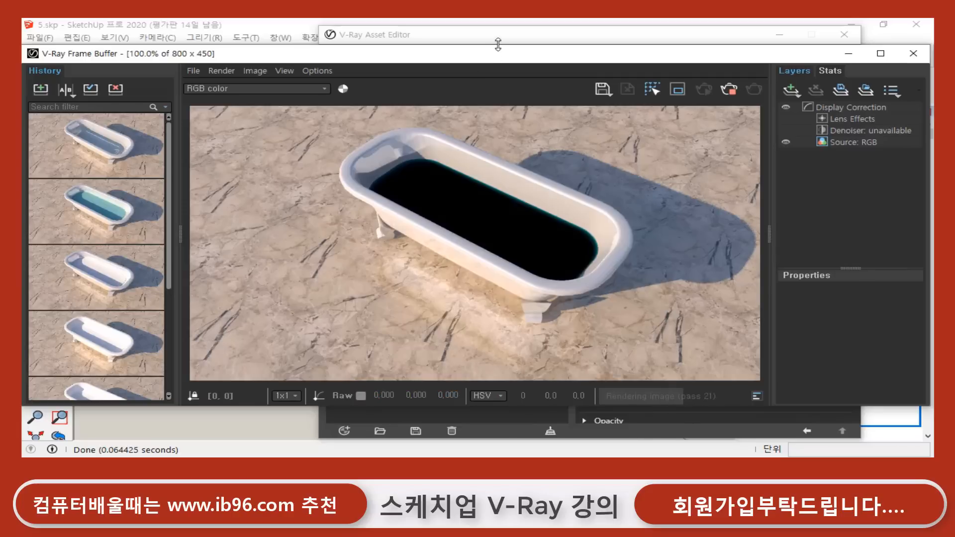
- Set the 물 material's fog multiplier to 0.005 and re-render, saving the renders before and after the change to the history
{"action": "left_click", "coordinate": [532, 33]}
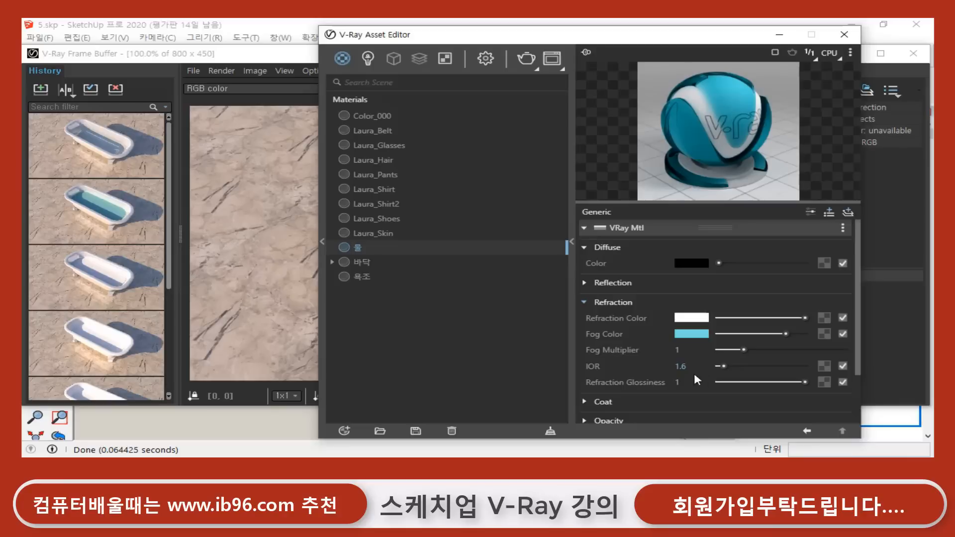
{"action": "left_click", "coordinate": [683, 353]}
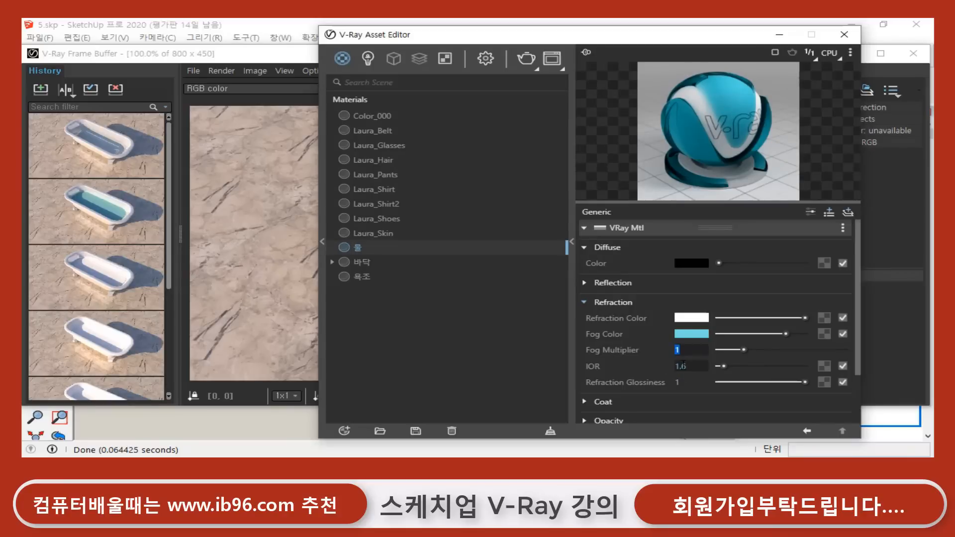
{"action": "type", "text": "0.005"}
{"action": "key", "text": "Return"}
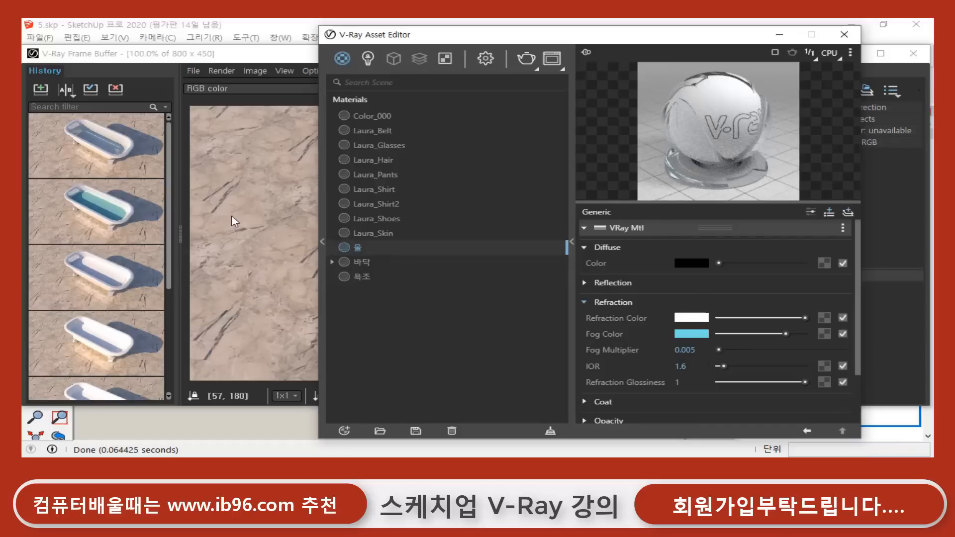
{"action": "left_click", "coordinate": [266, 62]}
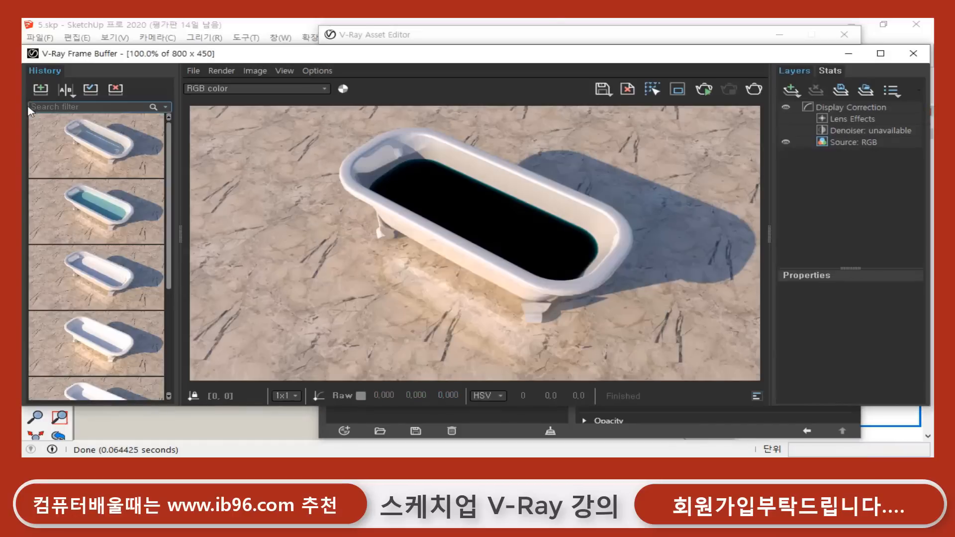
{"action": "left_click", "coordinate": [40, 89]}
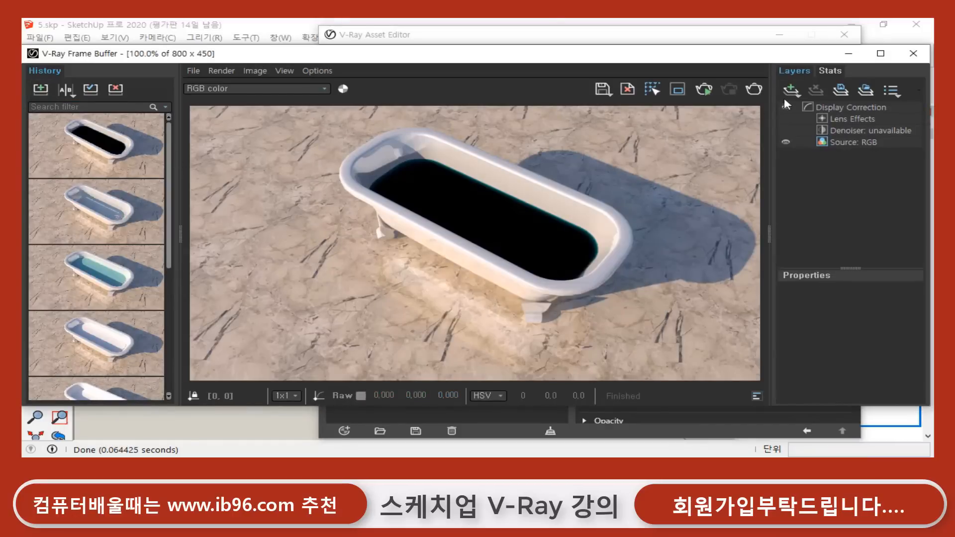
{"action": "left_click", "coordinate": [755, 90]}
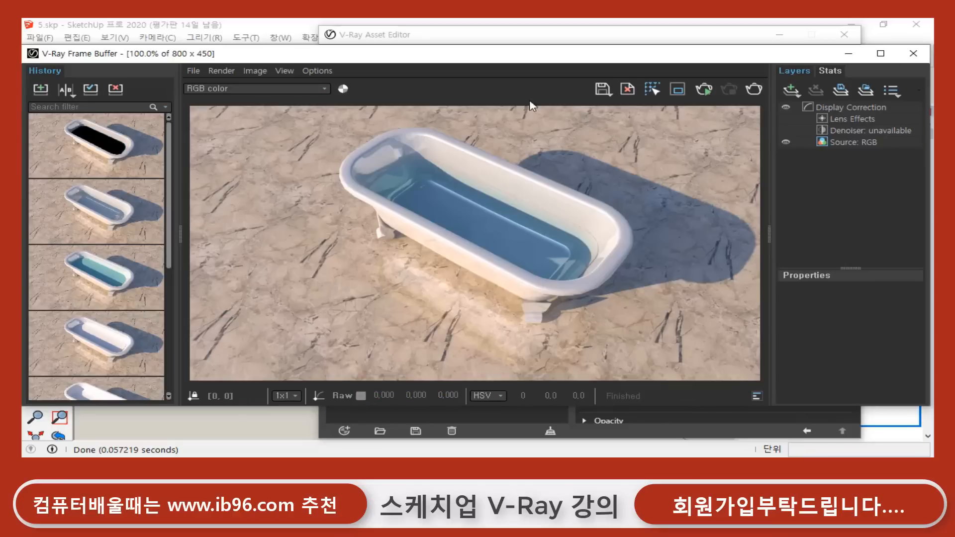
{"action": "left_click", "coordinate": [39, 91]}
- Set the 물 material's fog multiplier to 0.001, save the displayed render to the history and render the scene again
{"action": "left_click", "coordinate": [538, 38]}
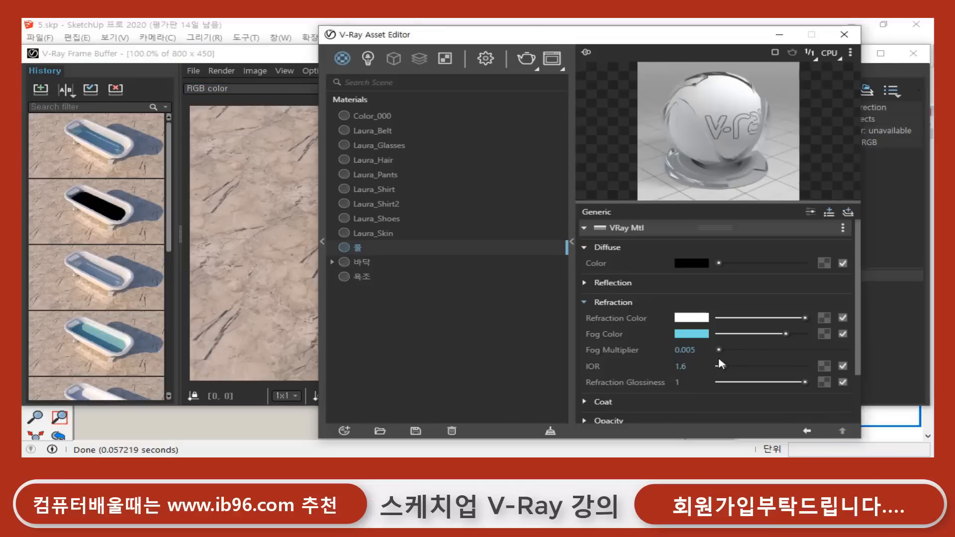
{"action": "left_click", "coordinate": [685, 349]}
{"action": "type", "text": "0.001"}
{"action": "key", "text": "Return"}
{"action": "left_click", "coordinate": [278, 58]}
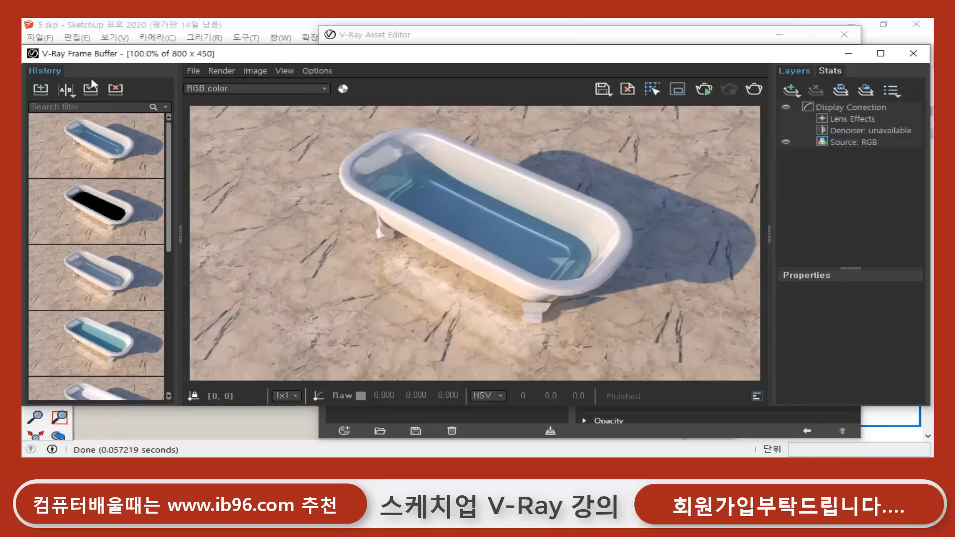
{"action": "left_click", "coordinate": [38, 89]}
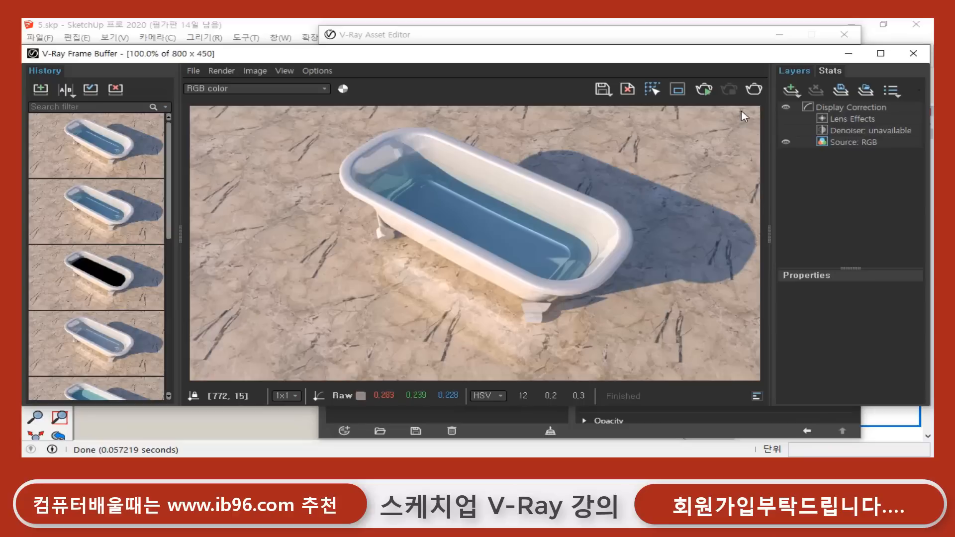
{"action": "left_click", "coordinate": [755, 90]}
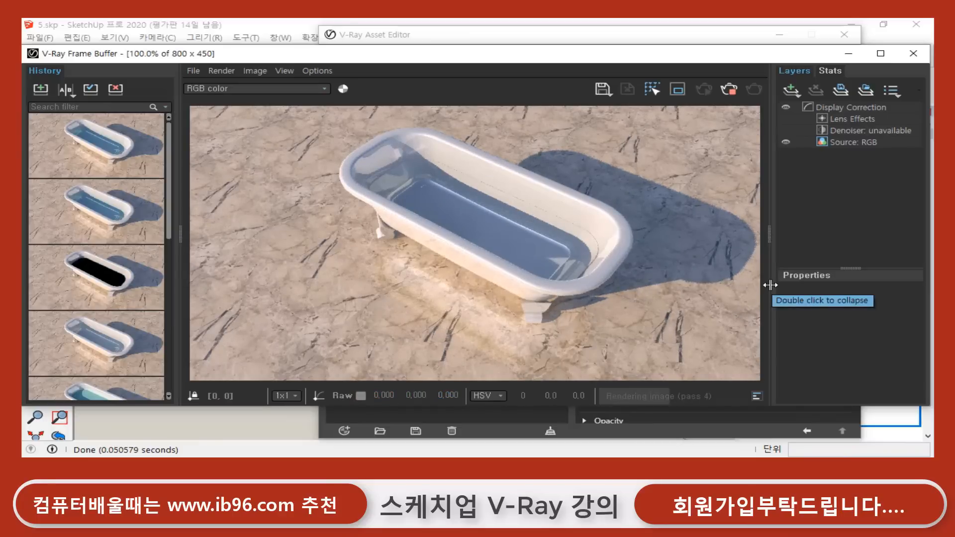
- Set the 물 material's fog multiplier to 0.01, render the scene and save the result to the history
{"action": "left_click", "coordinate": [501, 40]}
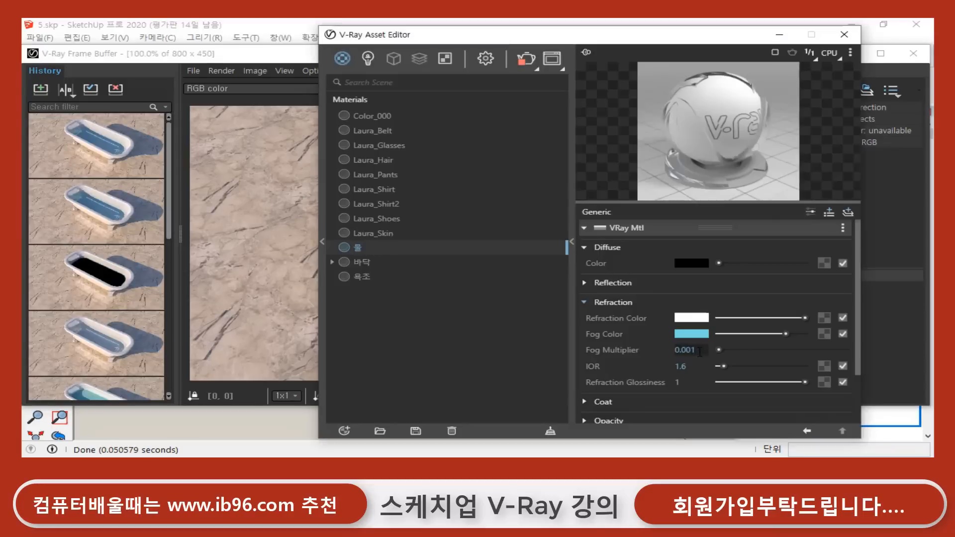
{"action": "left_click", "coordinate": [685, 349]}
{"action": "type", "text": "0.01"}
{"action": "key", "text": "Return"}
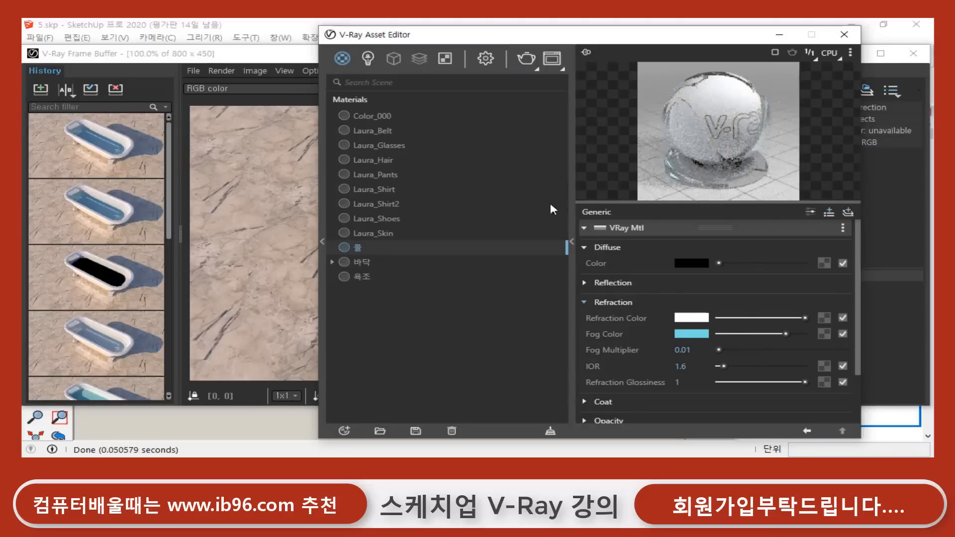
{"action": "left_click", "coordinate": [273, 55]}
{"action": "left_click", "coordinate": [751, 88]}
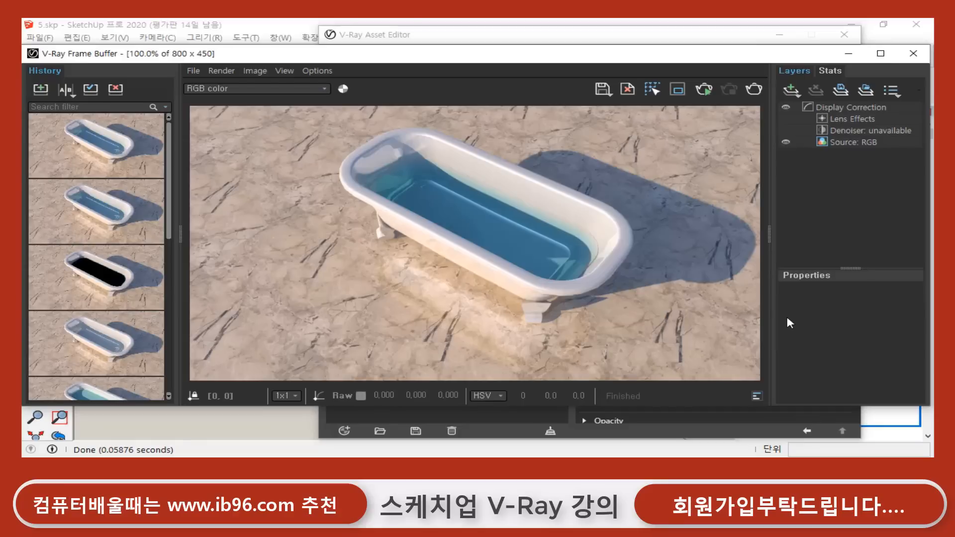
{"action": "left_click", "coordinate": [42, 89]}
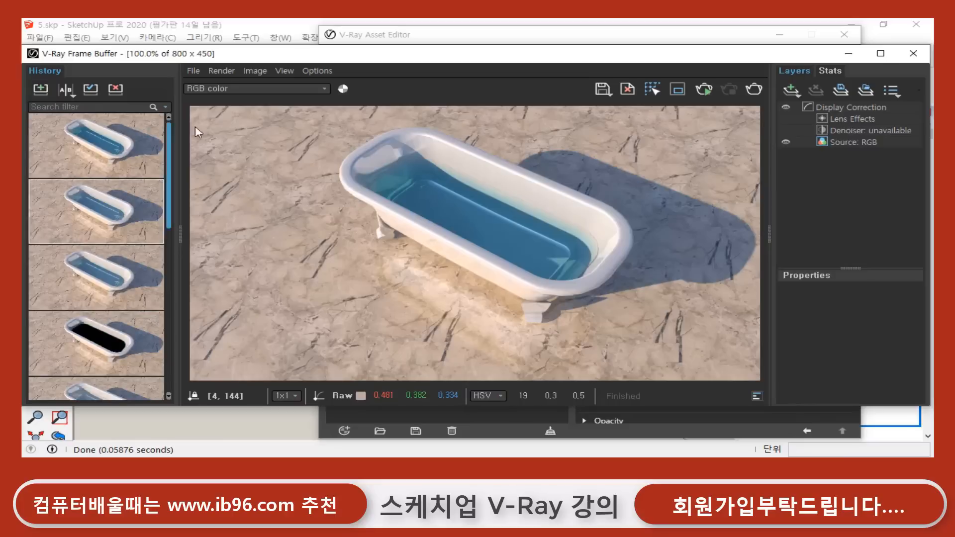
- Turn off Fresnel for the 물 material, raise its reflection color to medium gray and render the scene
{"action": "left_click", "coordinate": [517, 36]}
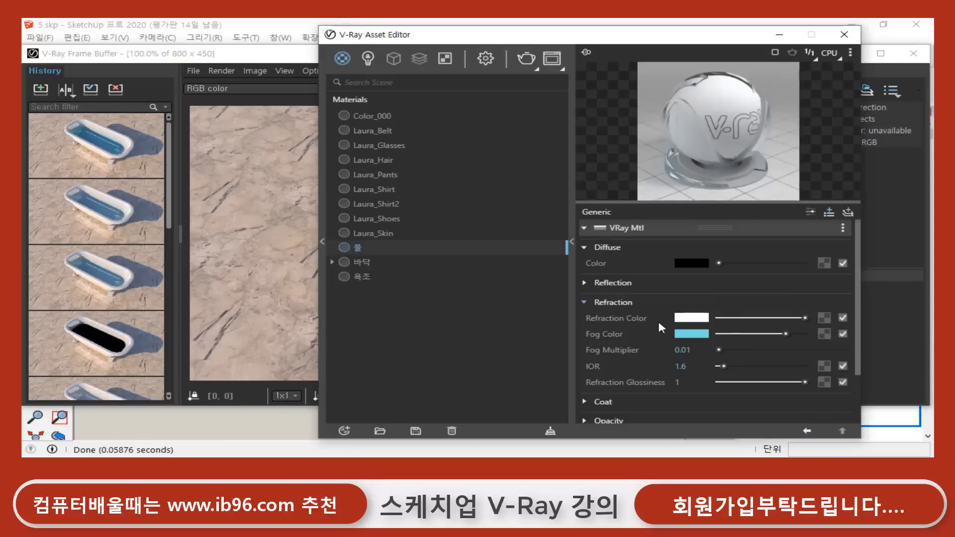
{"action": "left_click", "coordinate": [585, 284]}
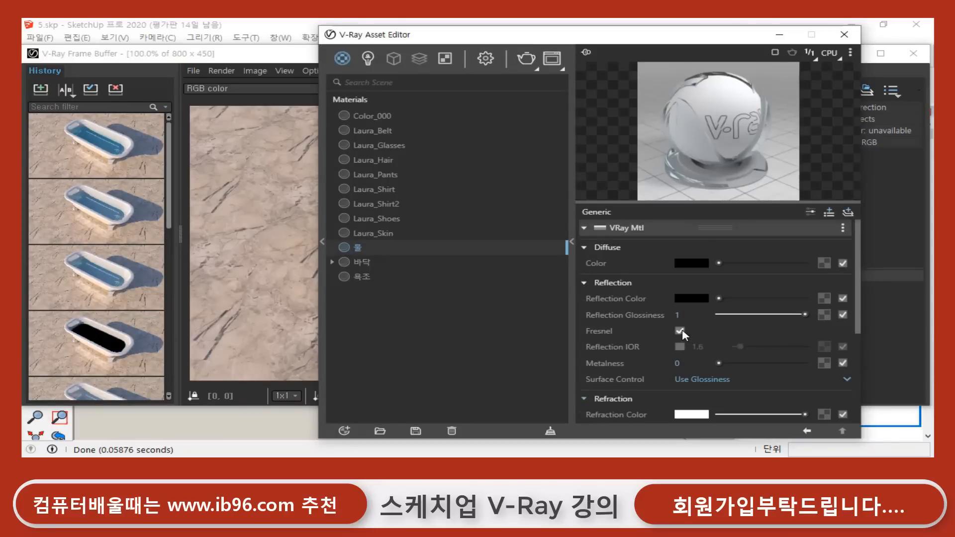
{"action": "left_click", "coordinate": [680, 332]}
{"action": "left_click_drag", "start_coordinate": [719, 299], "coordinate": [744, 299]}
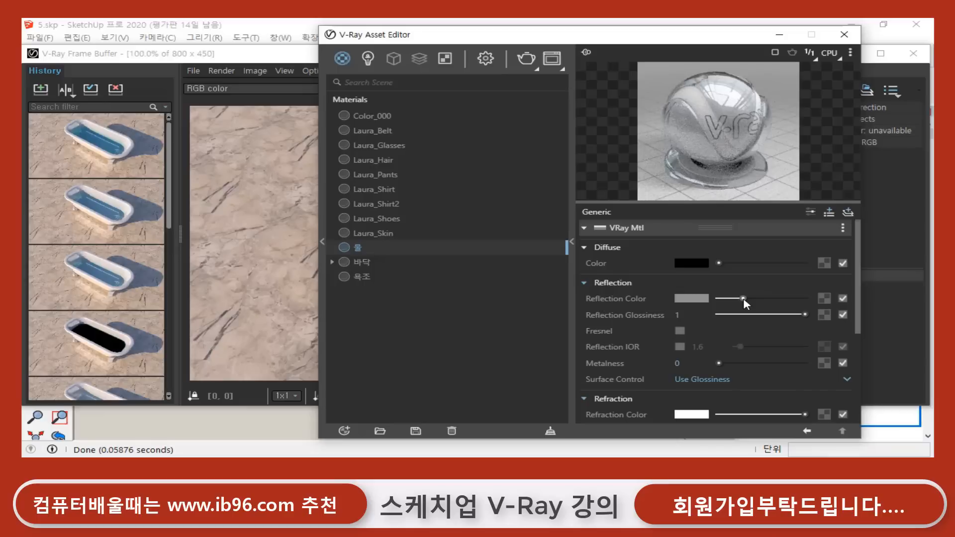
{"action": "left_click", "coordinate": [265, 54]}
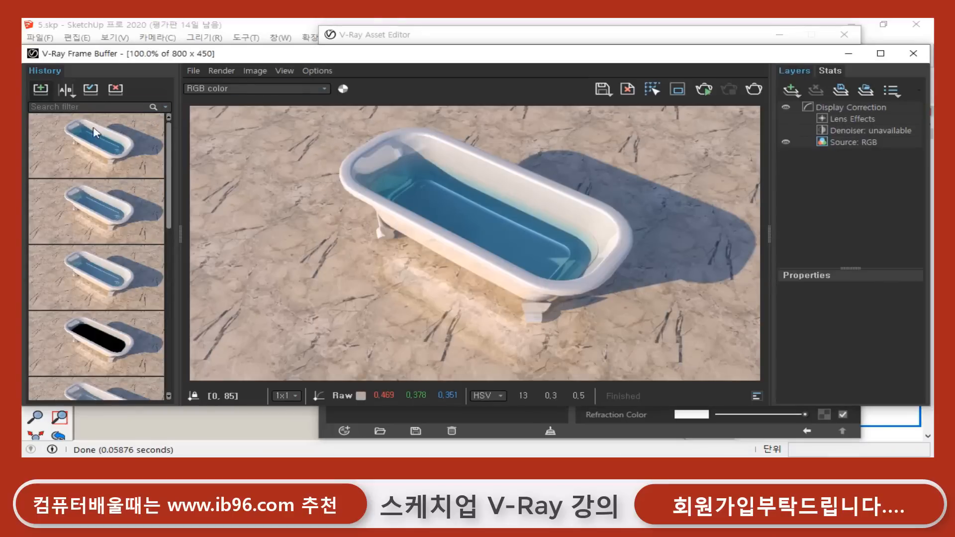
{"action": "left_click", "coordinate": [757, 90]}
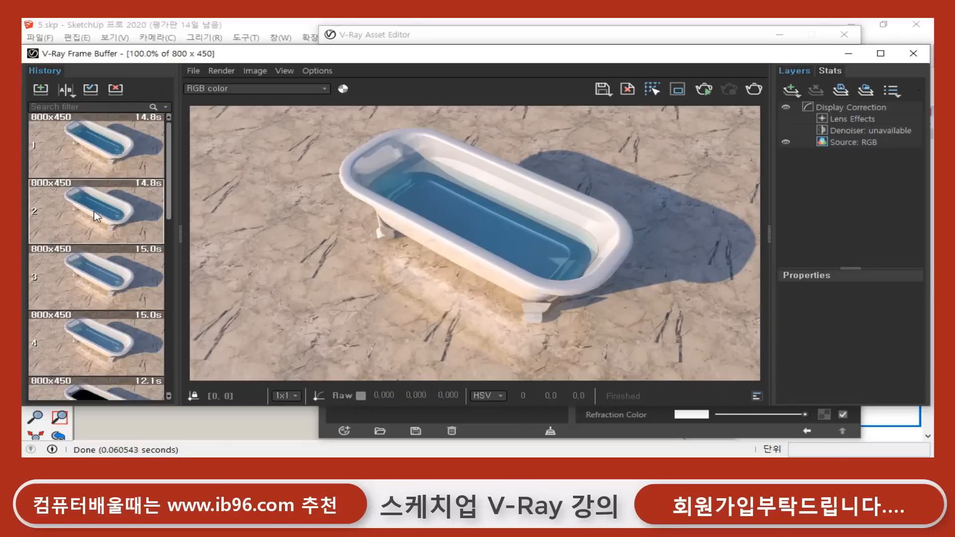
- Compare the non-Fresnel reflection render with the preceding fog-only render by loading each from the history
{"action": "left_click", "coordinate": [90, 89]}
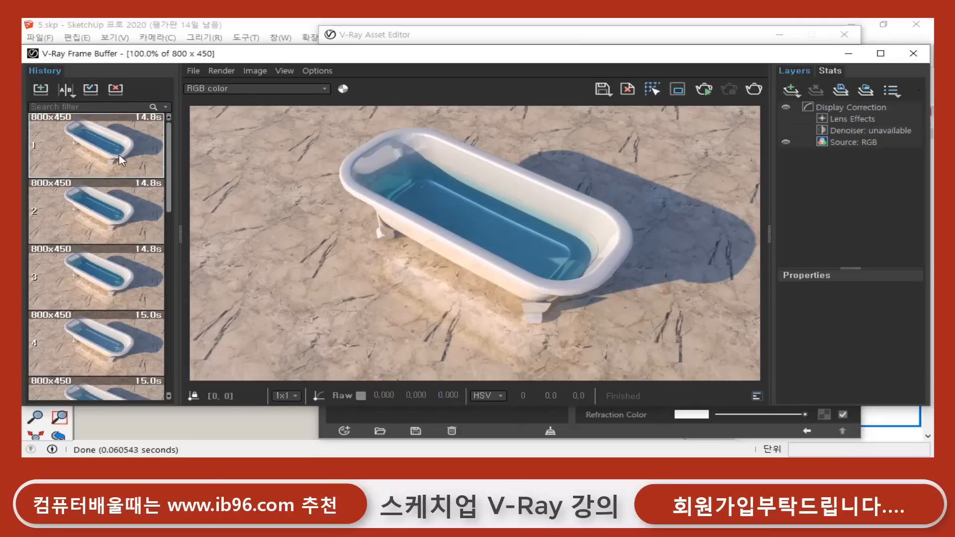
{"action": "left_click", "coordinate": [85, 157]}
{"action": "left_click", "coordinate": [90, 89]}
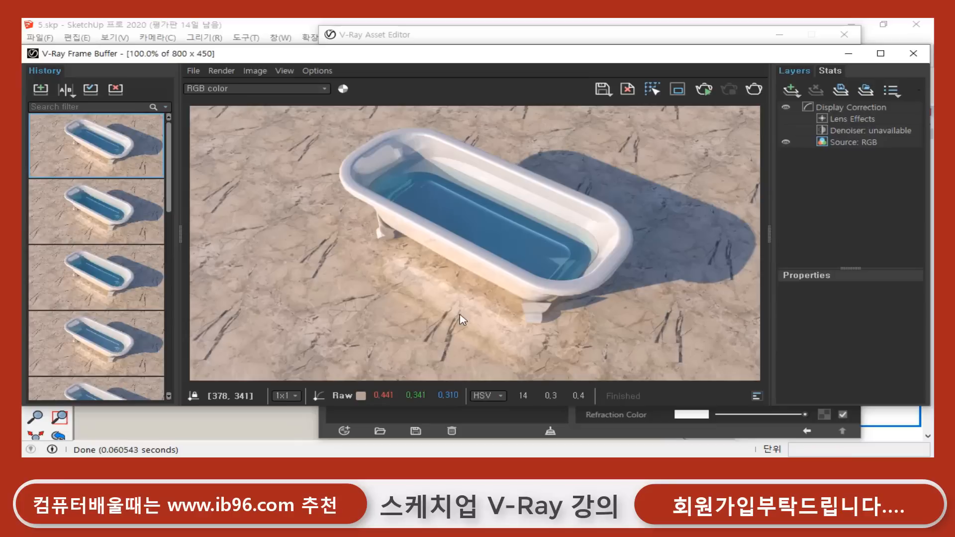
{"action": "left_click", "coordinate": [100, 202]}
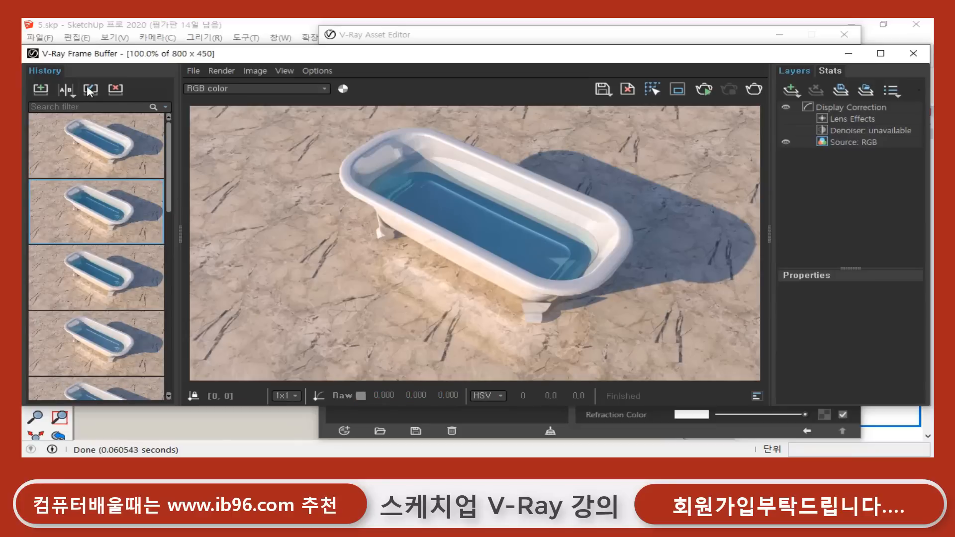
{"action": "left_click", "coordinate": [116, 133]}
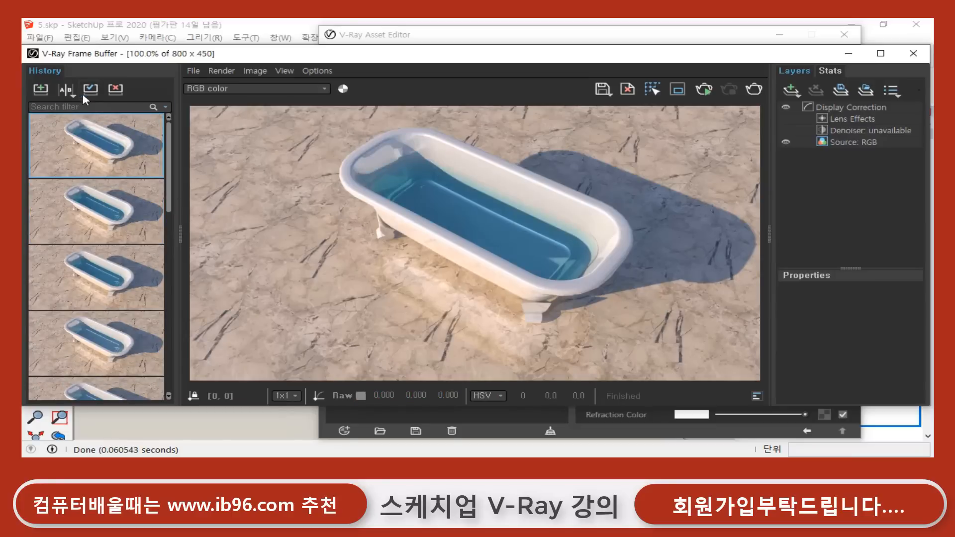